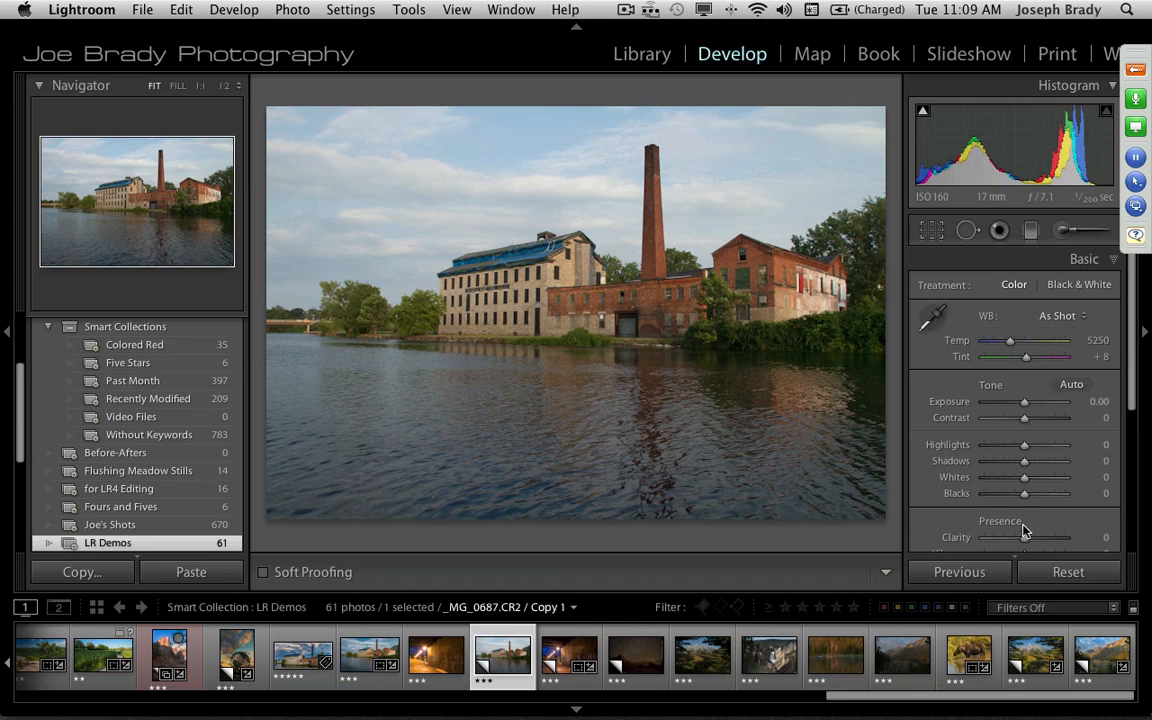
Set the camera calibration profile of the riverside mill photo to Canon 7D Daylight, with the navigator and collections hidden
drag(1131, 399, 1136, 319)
drag(1138, 55, 1150, 507)
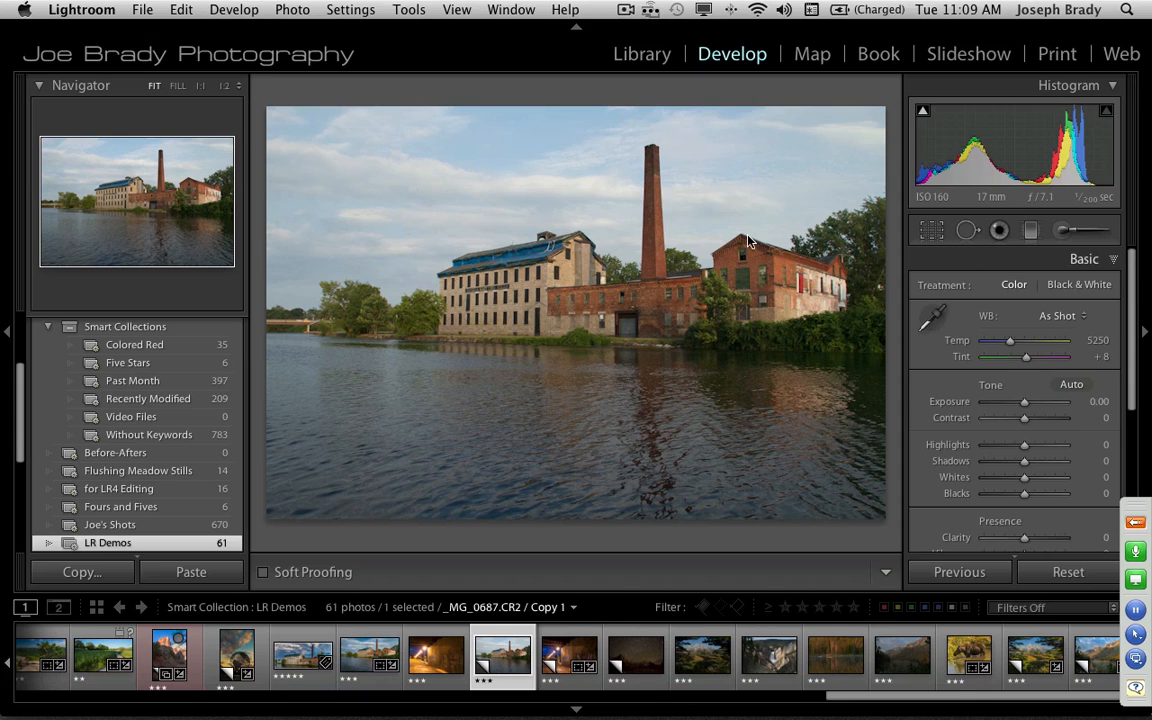
click(8, 336)
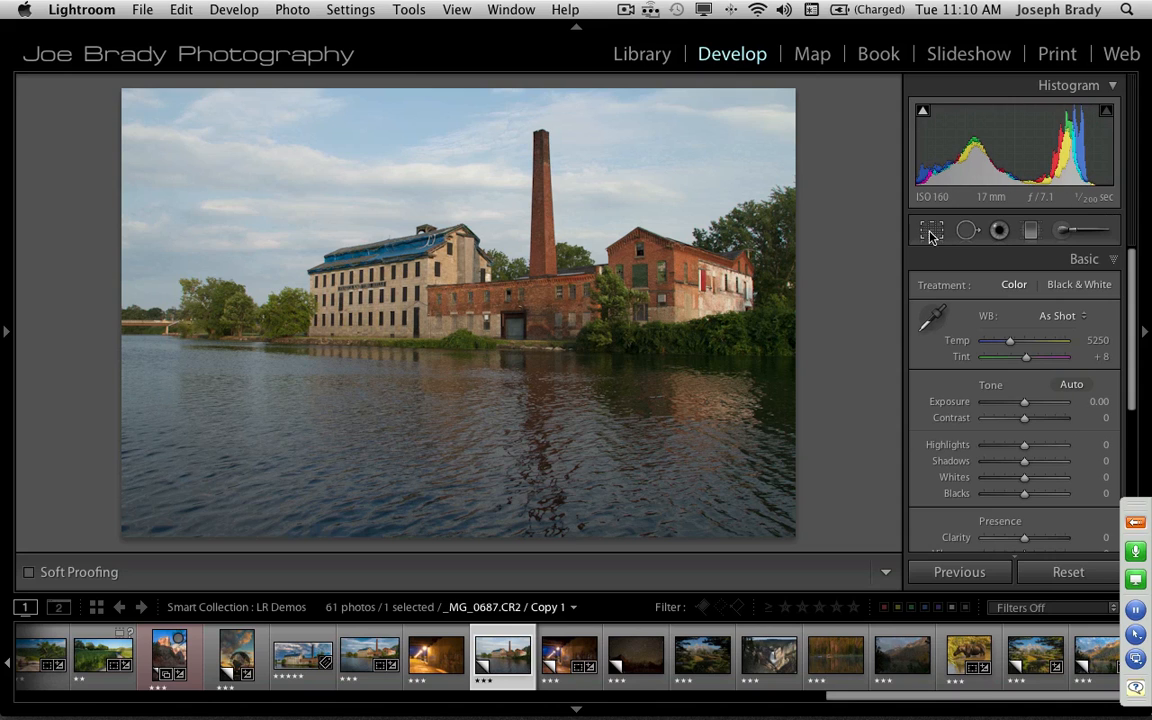
drag(1131, 298, 1131, 440)
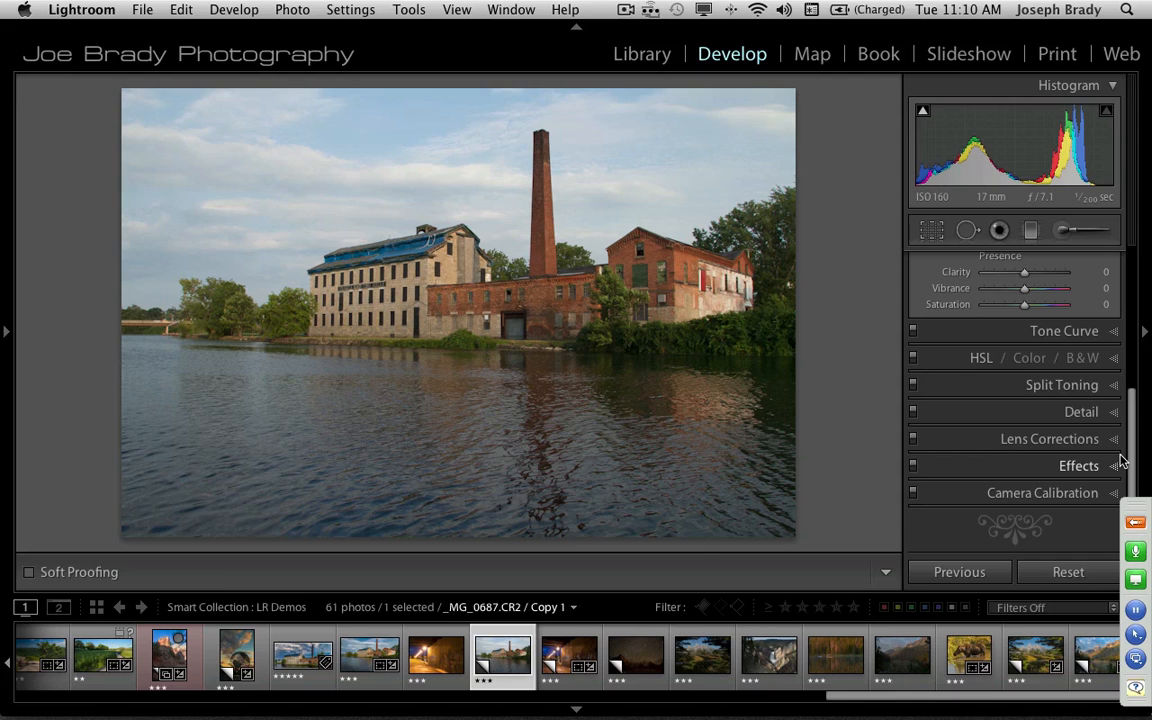
click(1087, 493)
mouse_move(1131, 462)
mouse_down()
mouse_move(1133, 436)
mouse_move(1133, 453)
mouse_up()
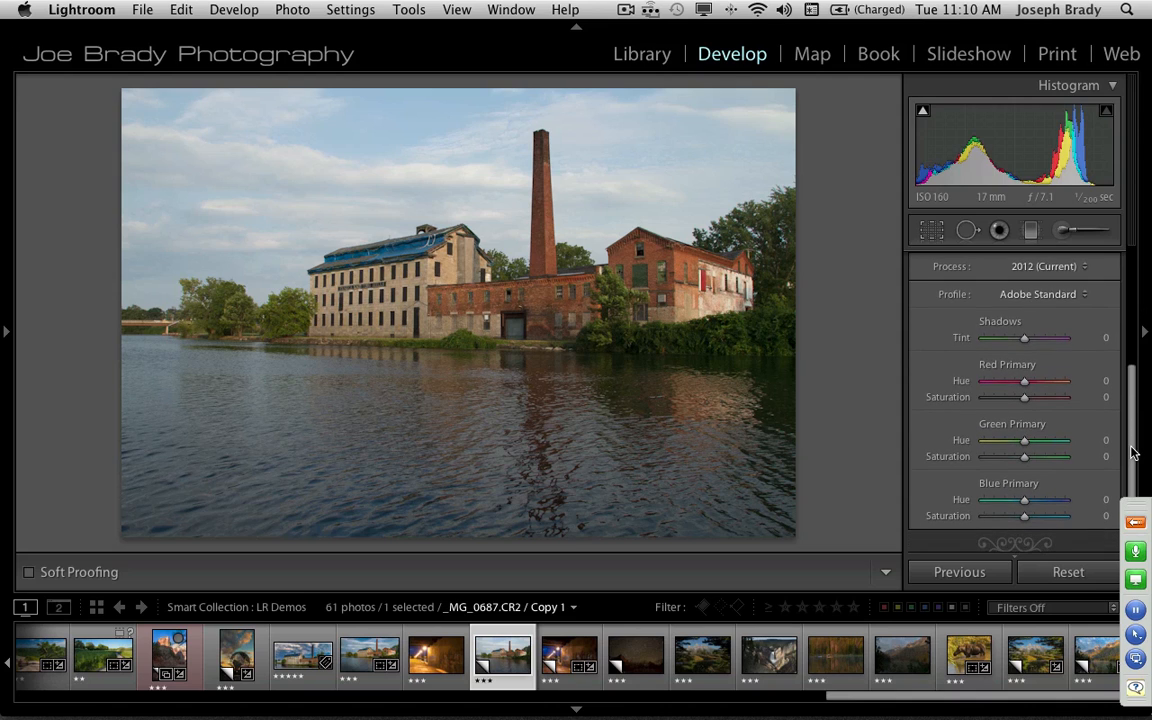
click(1030, 297)
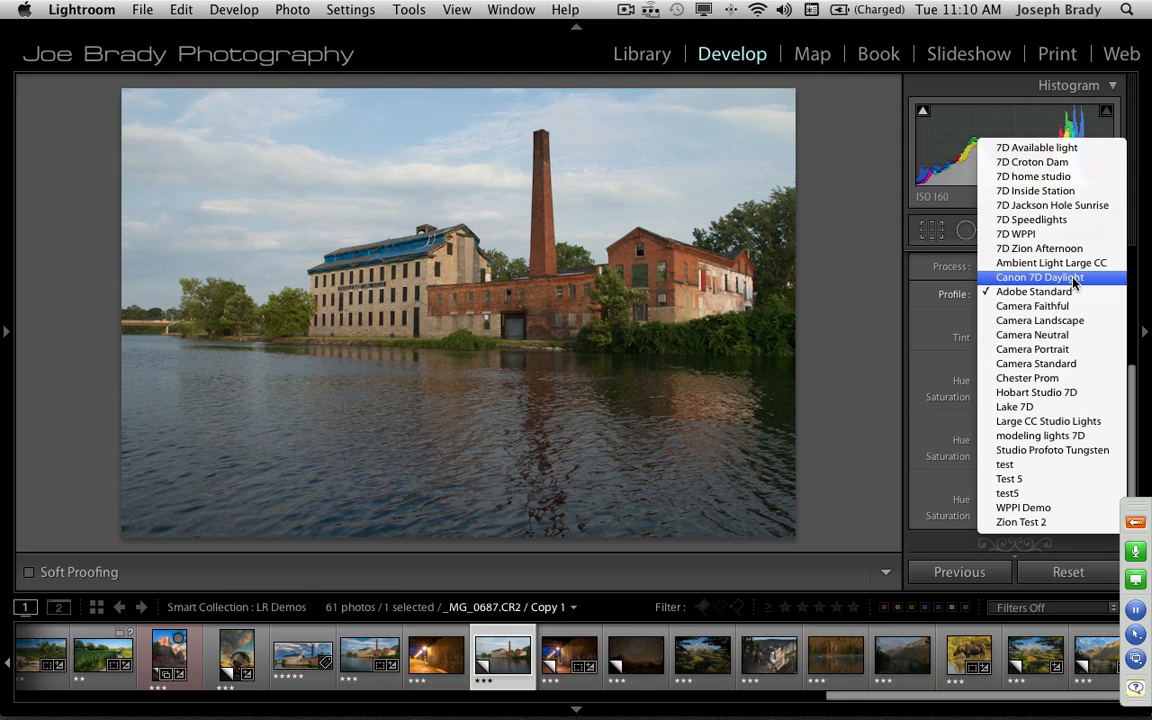
click(1040, 277)
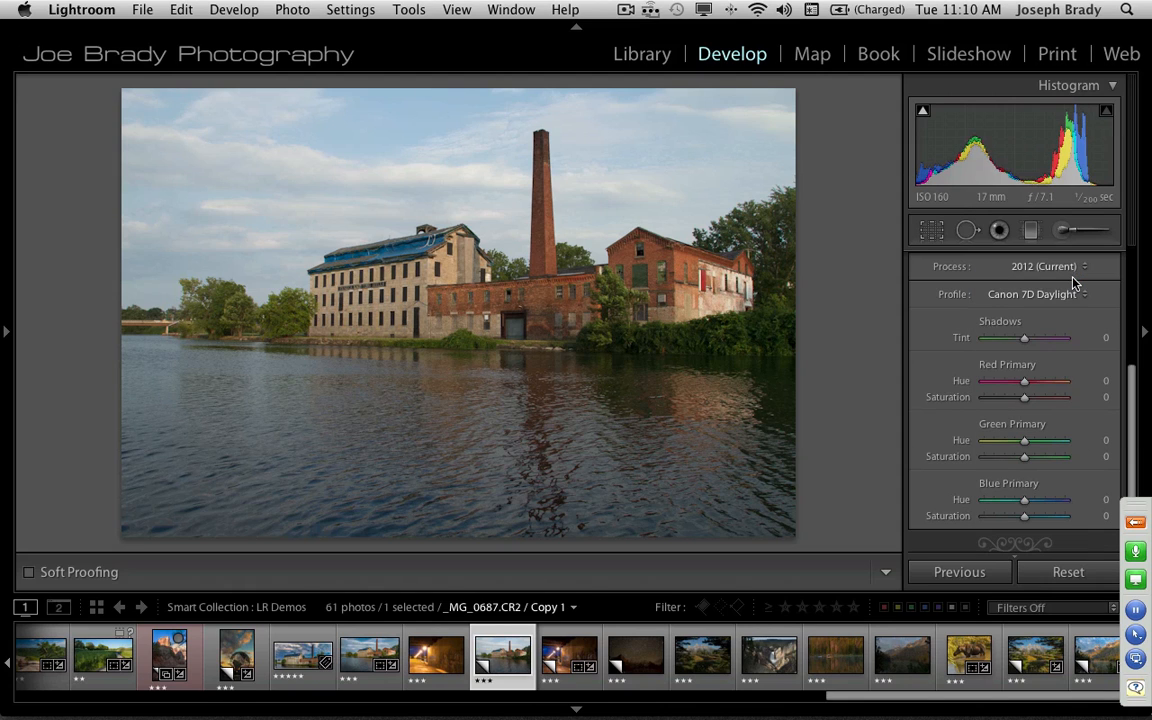
Compare the Adobe Standard and Canon 7D Daylight profiles close up on the mill's brick wall, ending on Canon 7D Daylight in full view
click(497, 241)
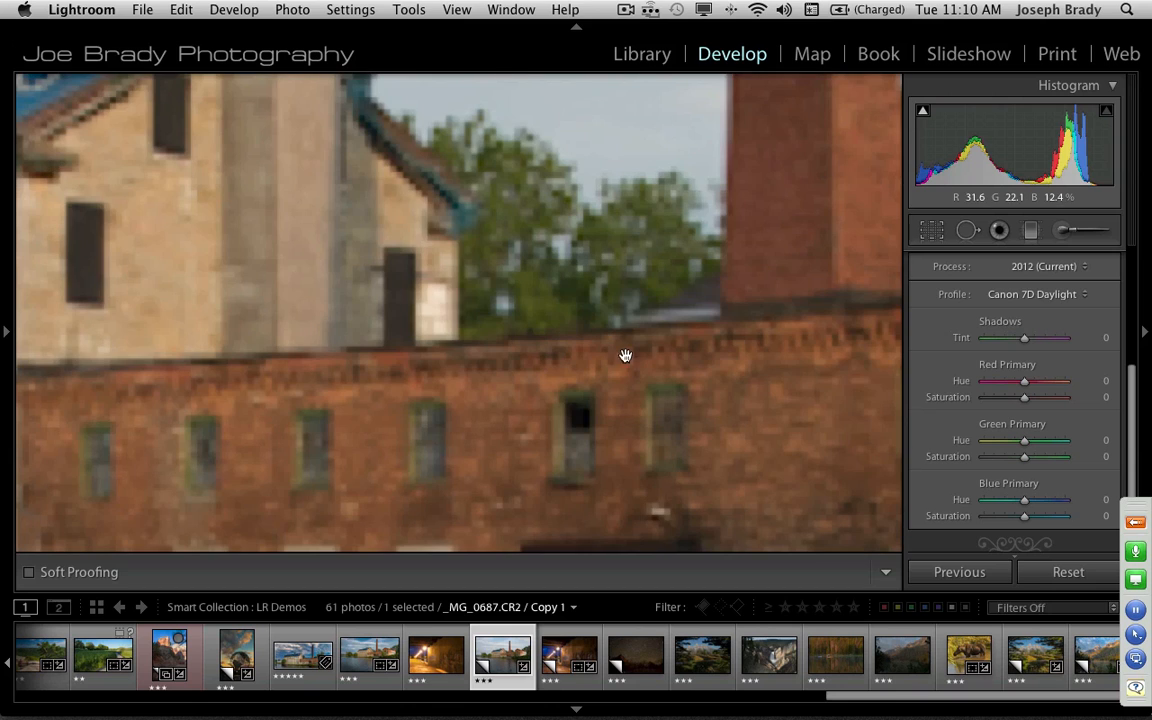
drag(622, 393, 600, 215)
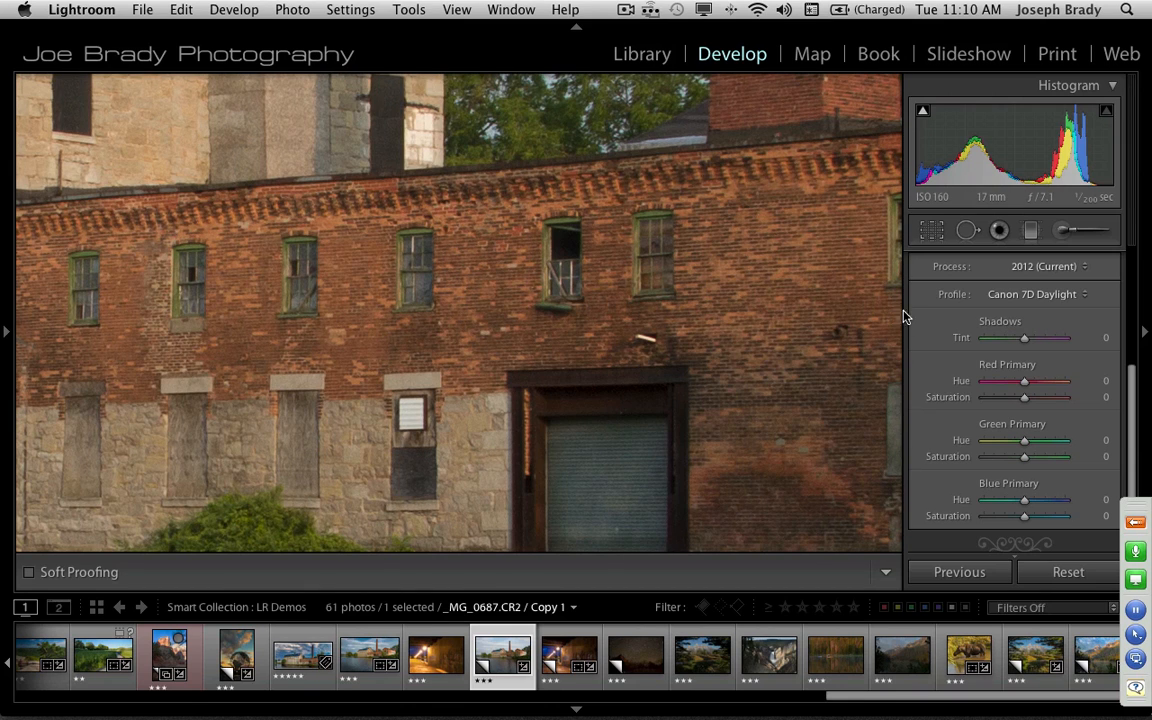
click(1032, 295)
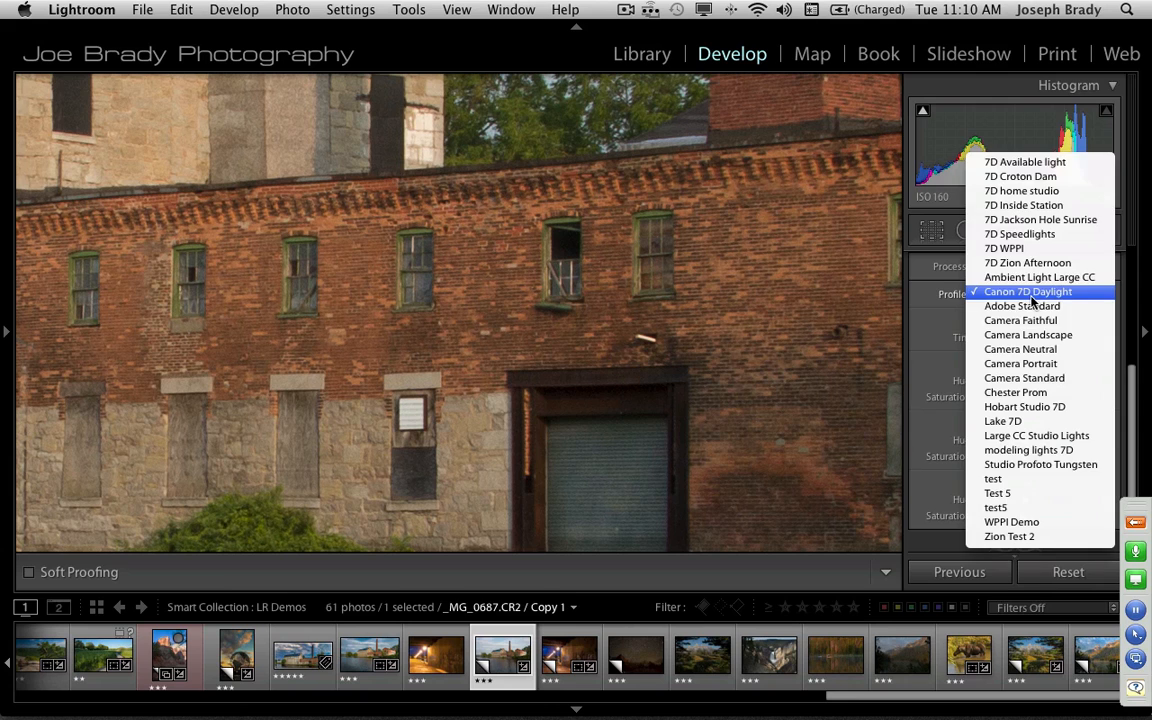
click(1032, 306)
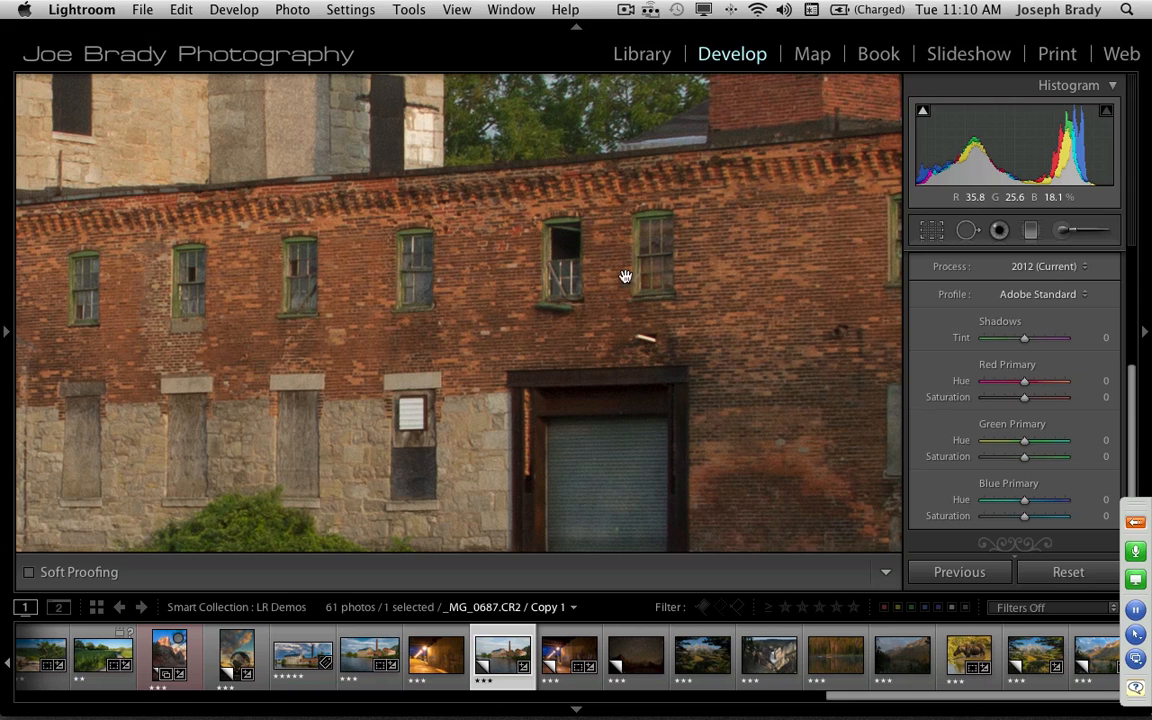
click(1005, 304)
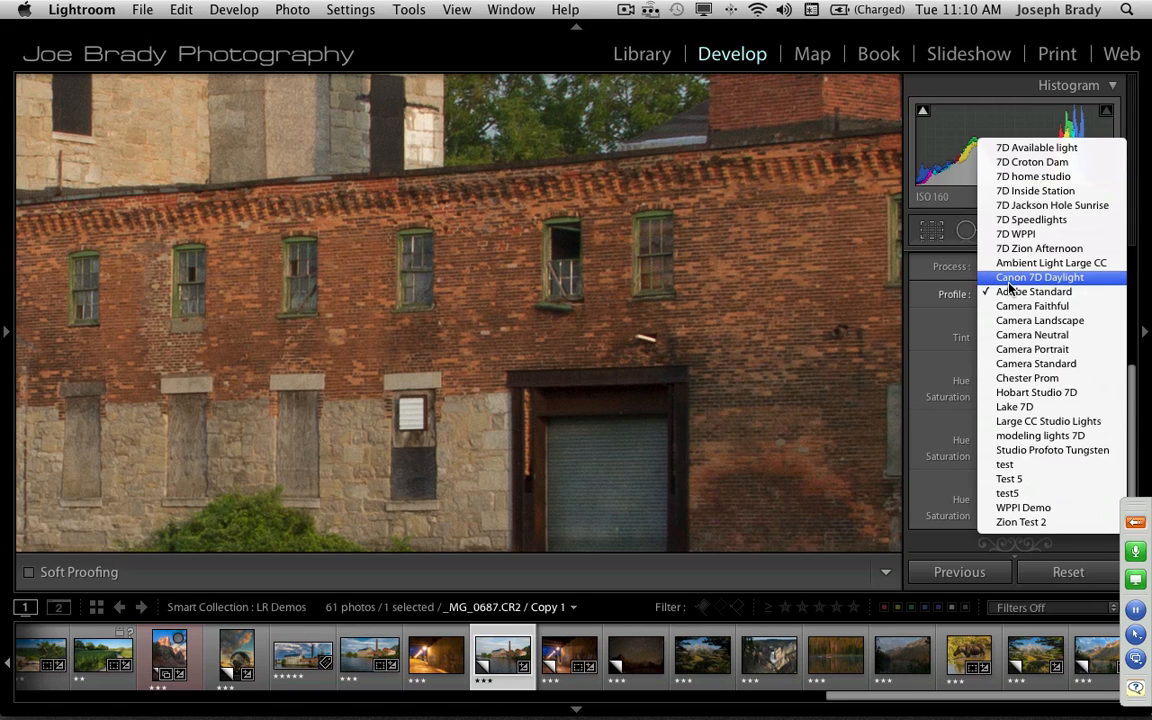
click(1010, 288)
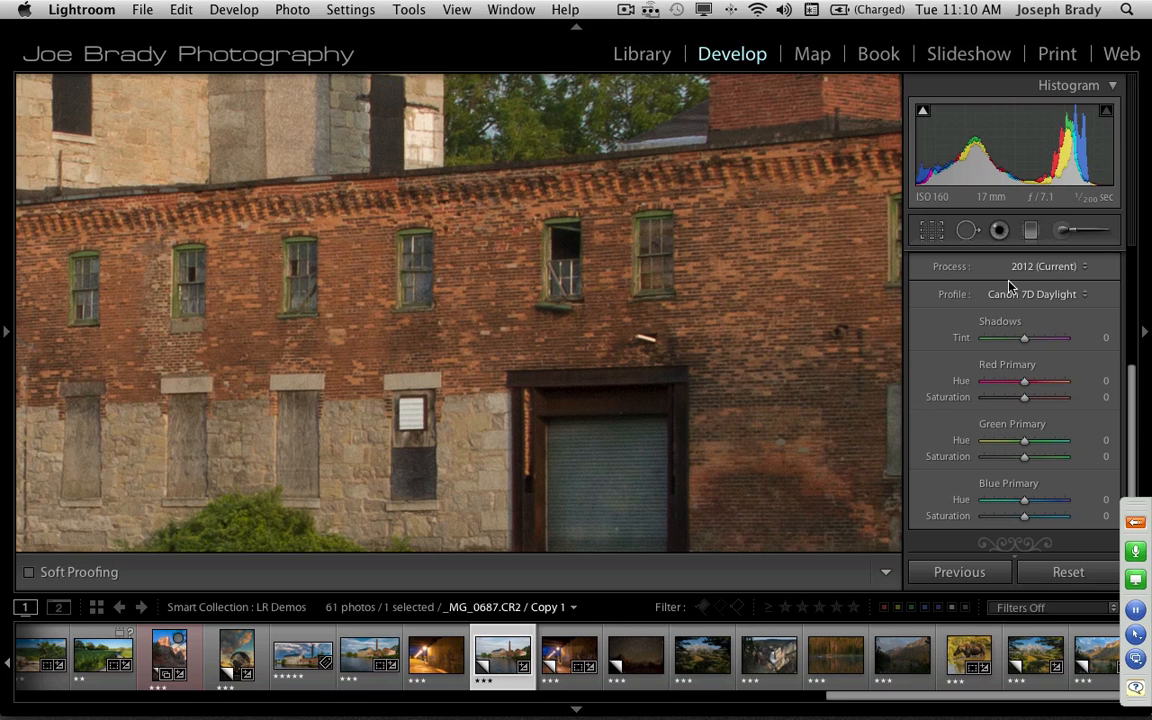
key(z)
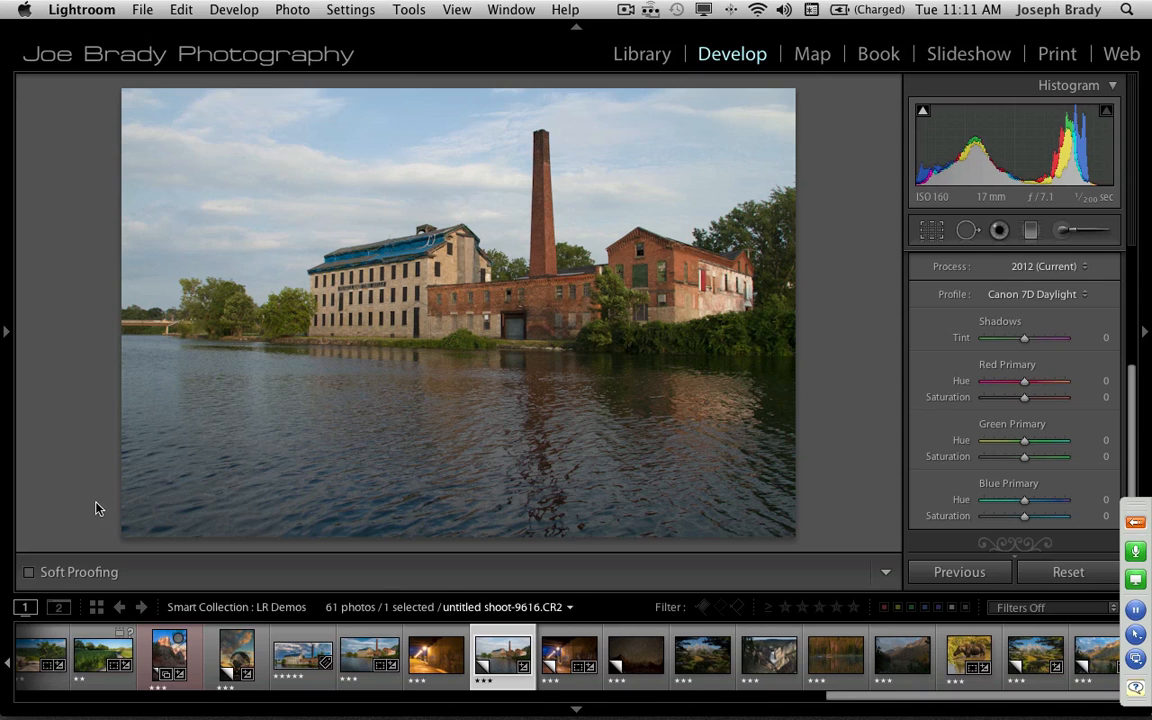
Bring back the navigator and collections and show All Photographs of the catalog in the Library
click(5, 331)
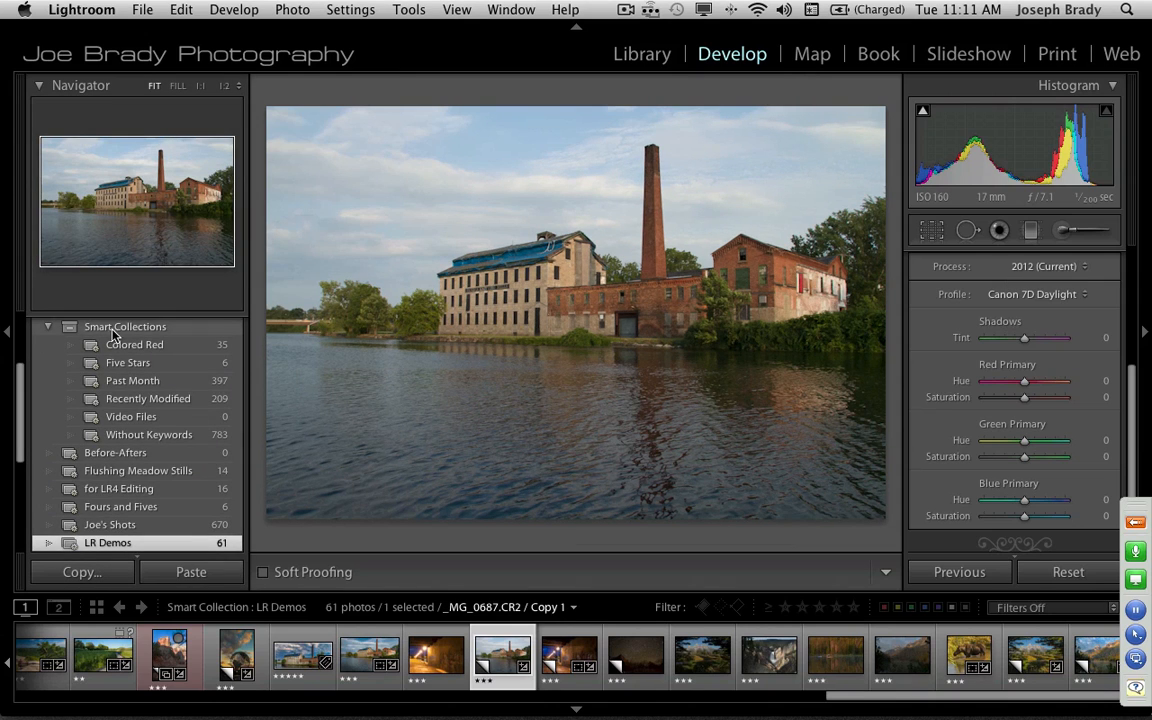
scroll(186, 450, up, 5)
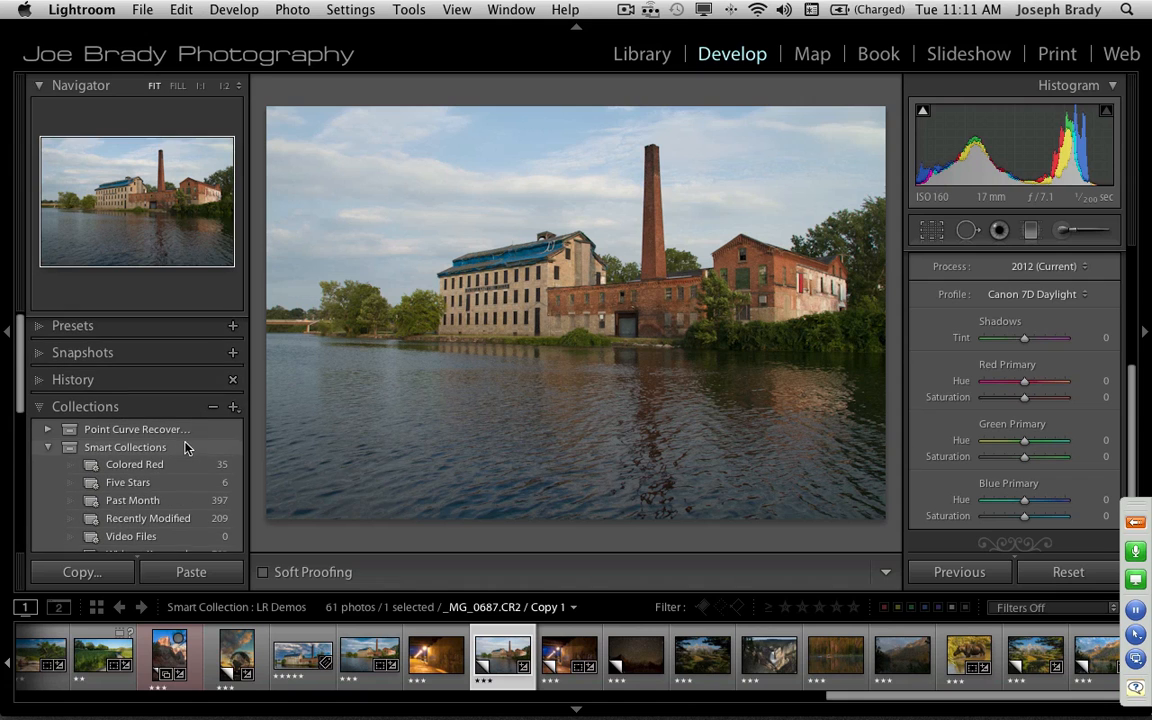
click(641, 53)
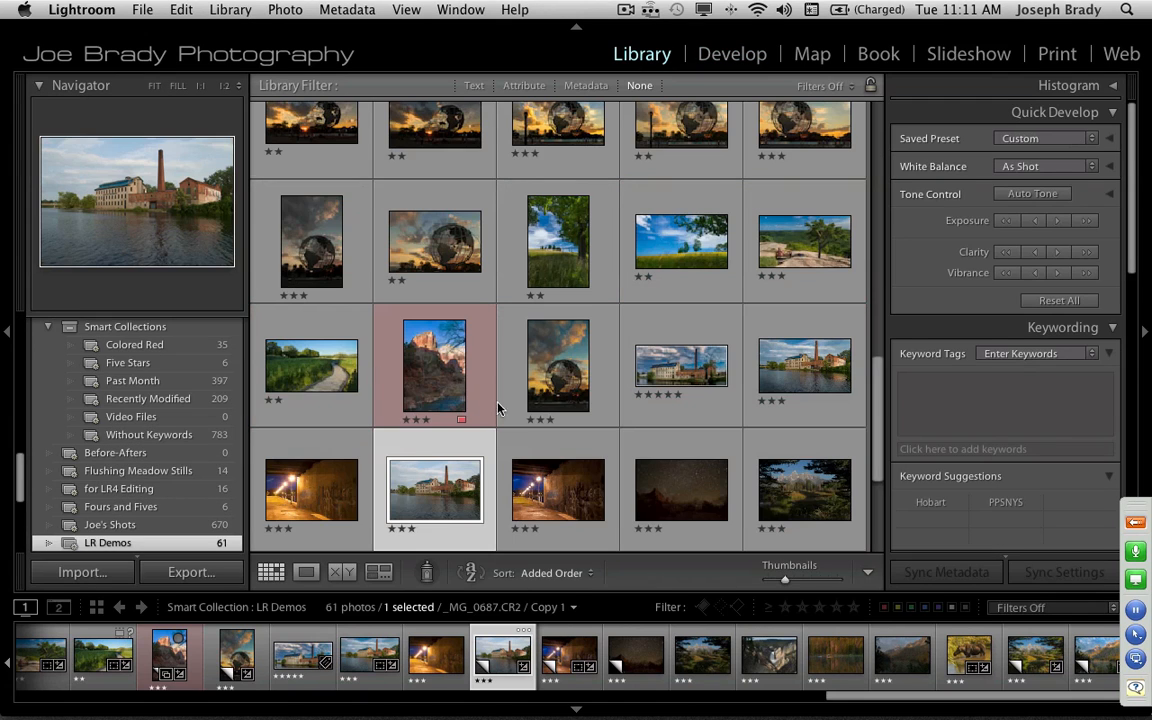
drag(868, 407, 873, 487)
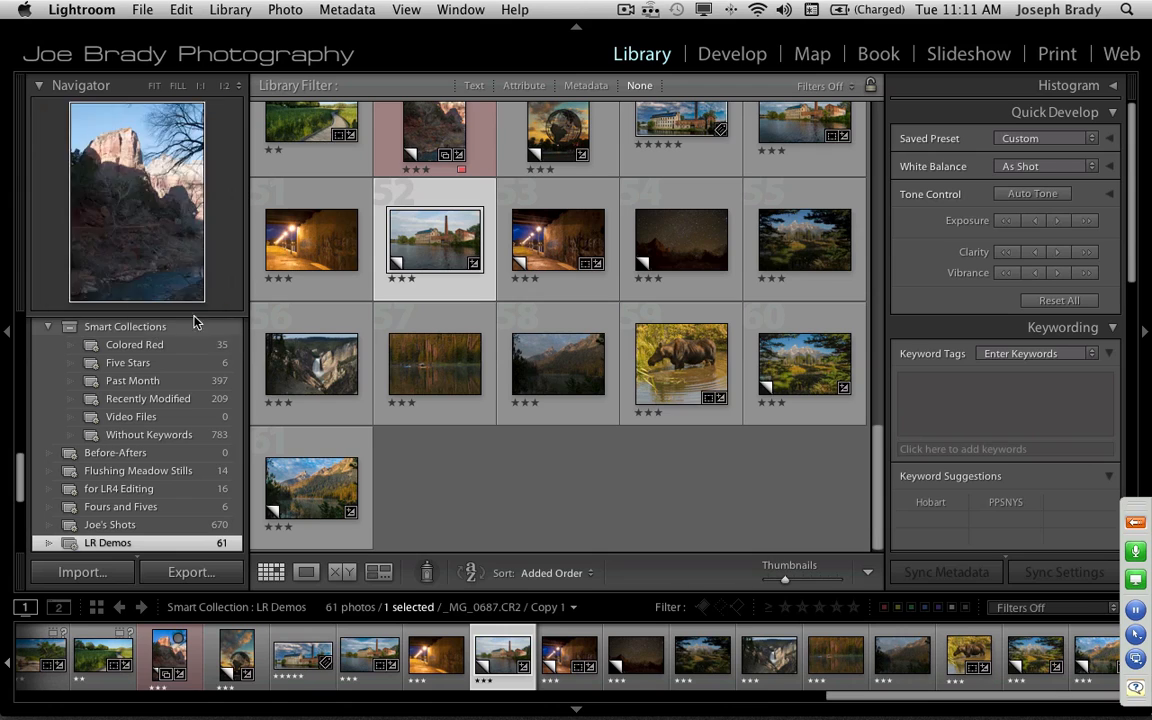
scroll(90, 350, up, 5)
click(112, 346)
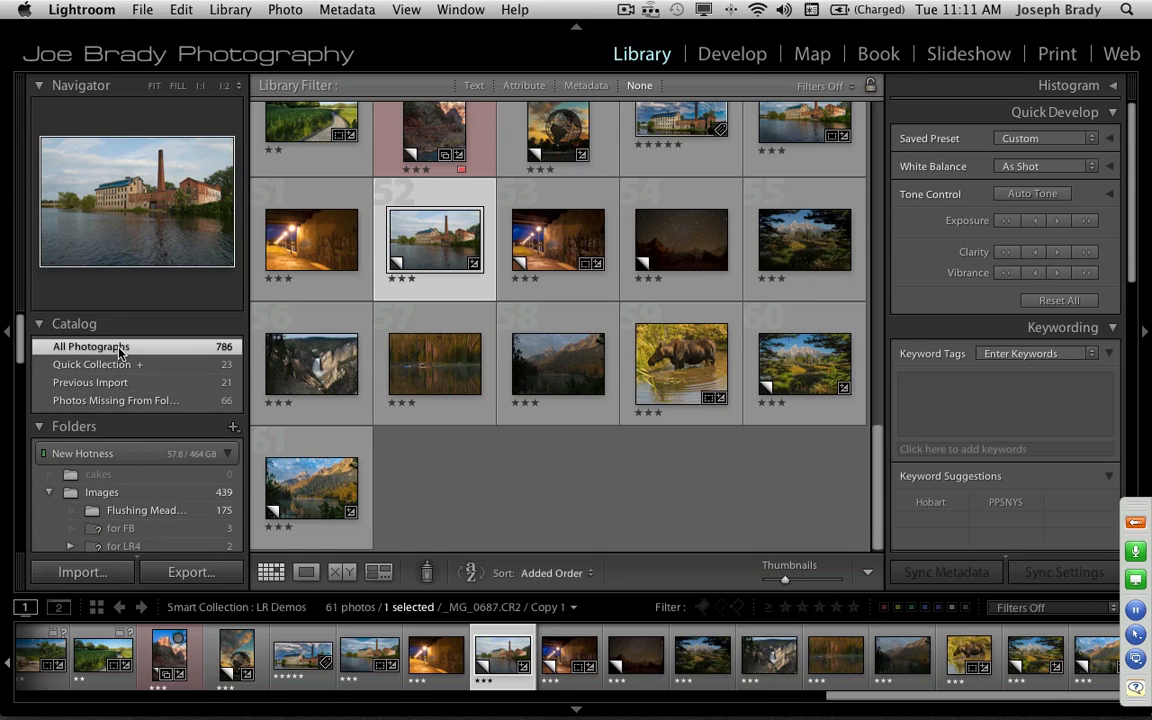
Find the photo of the model holding the open ColorChecker chart and show it as a single enlarged image
drag(880, 120, 870, 370)
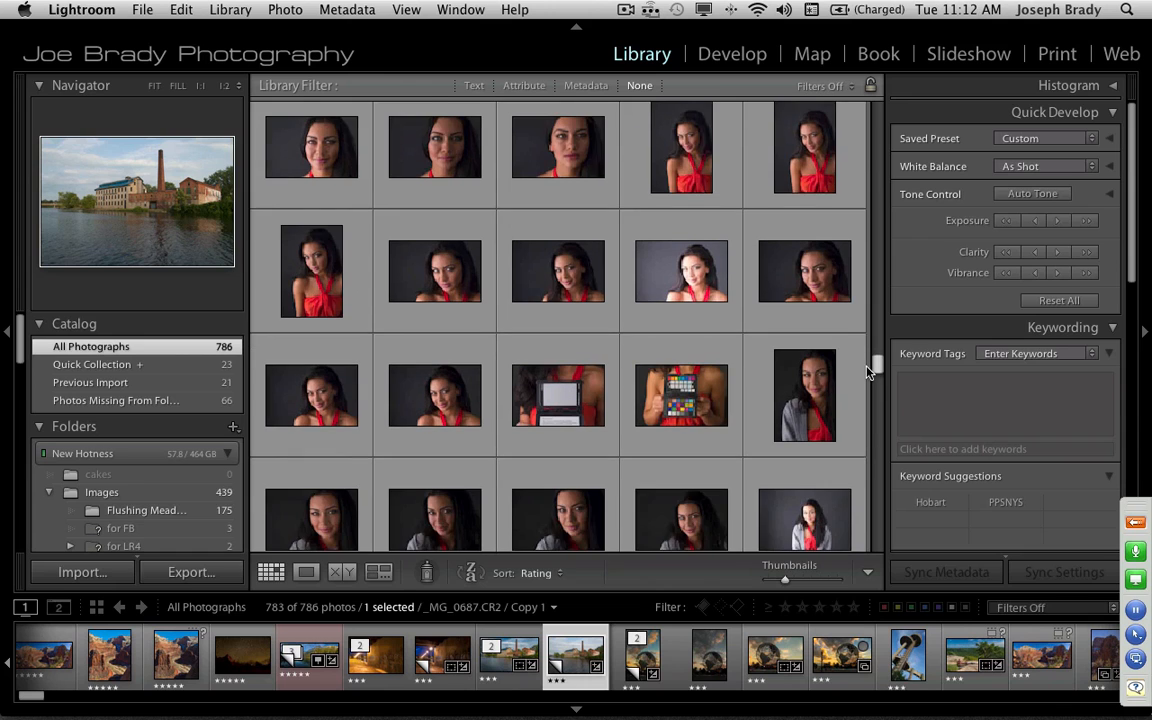
click(680, 395)
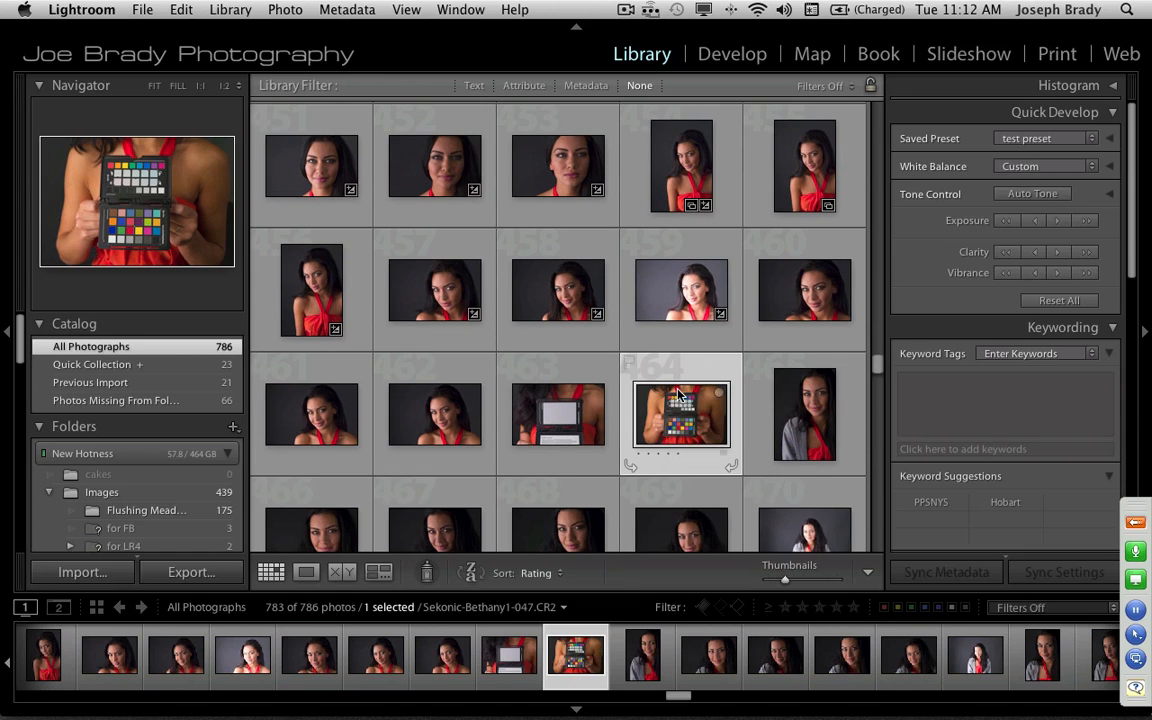
double_click(680, 395)
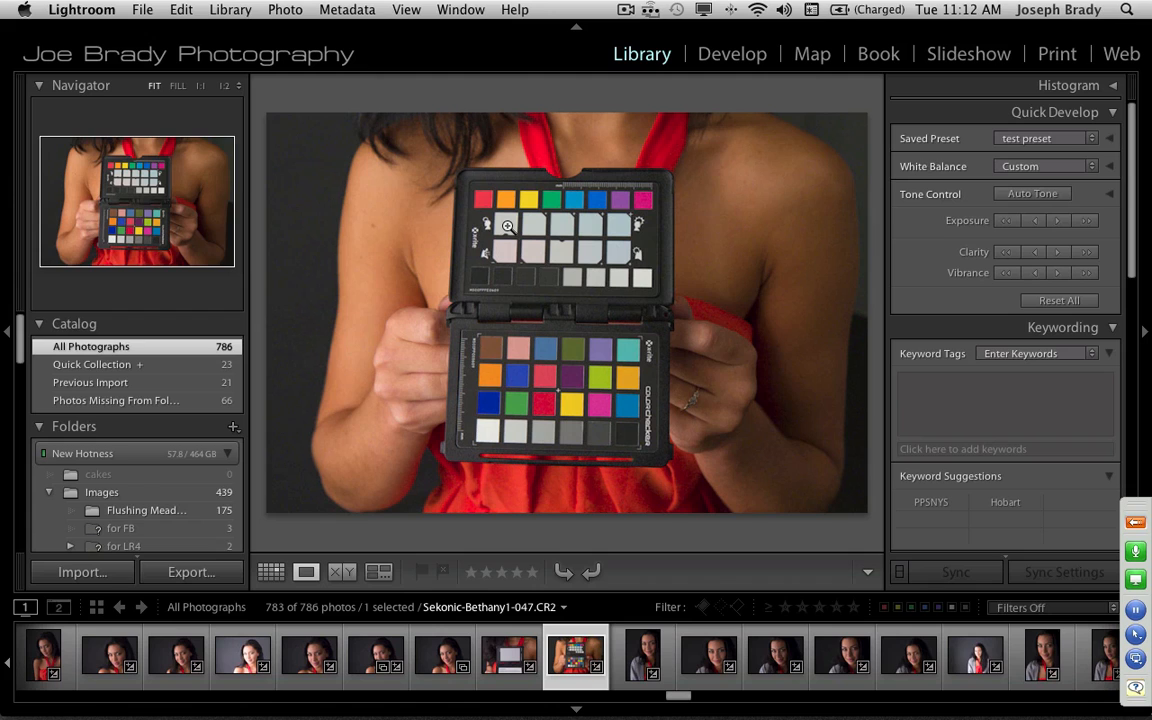
click(132, 9)
mouse_move(200, 262)
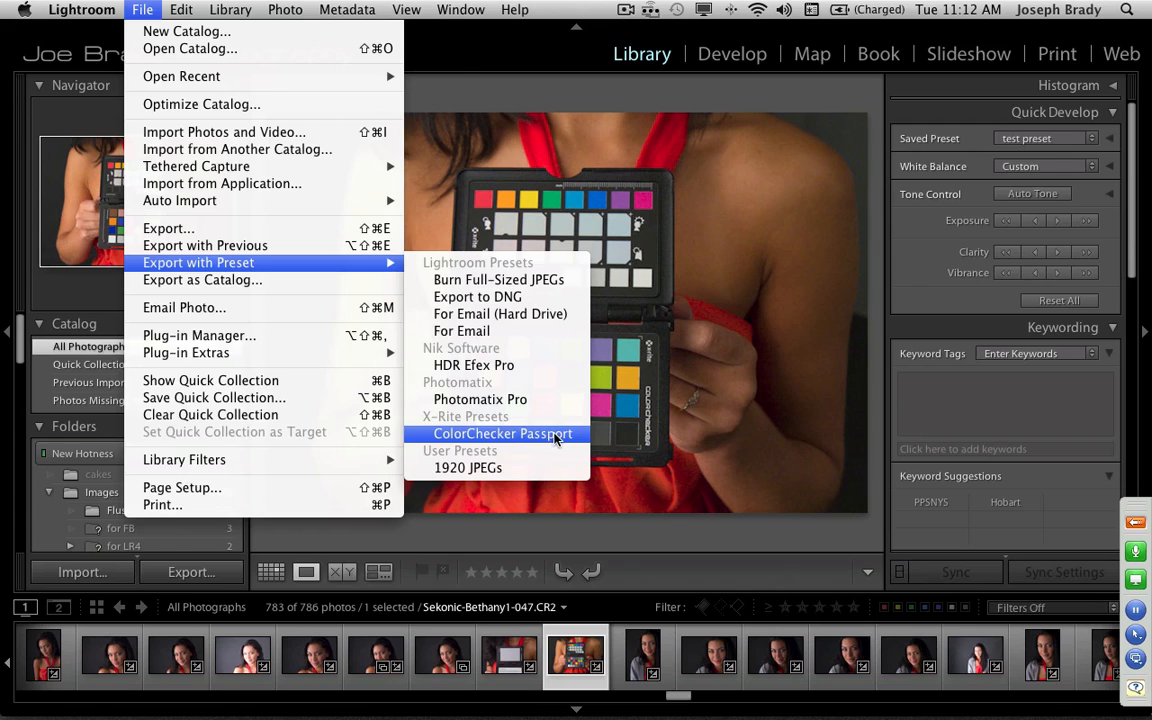
click(555, 434)
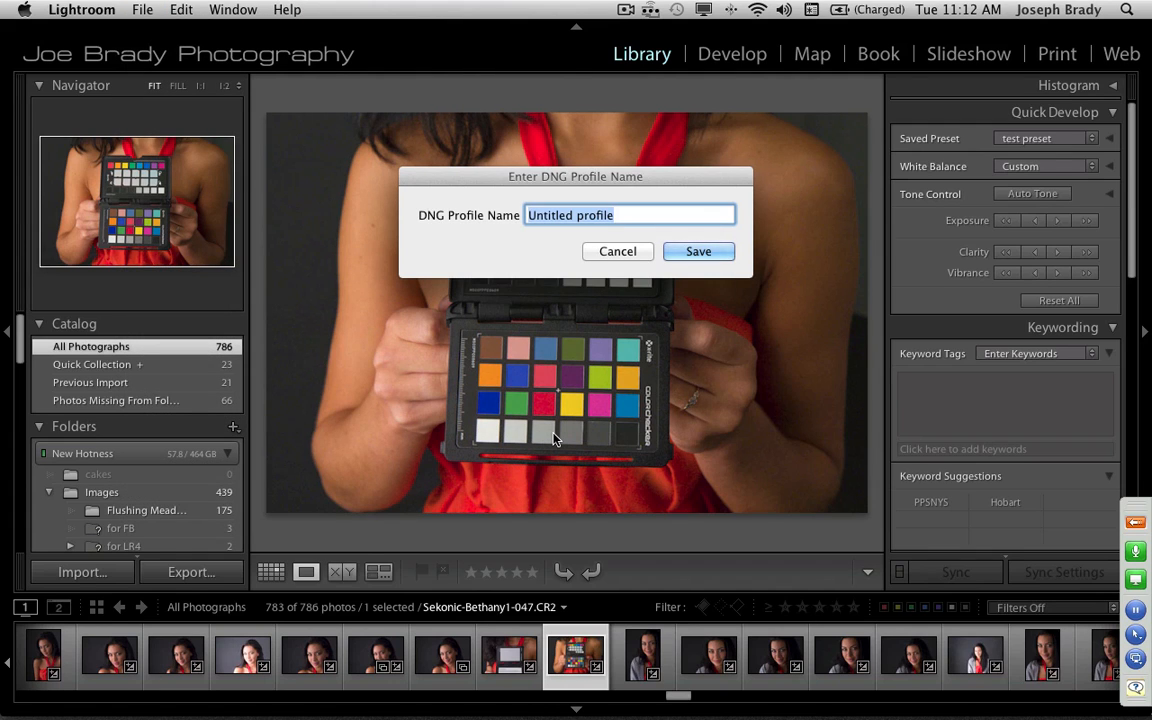
click(617, 252)
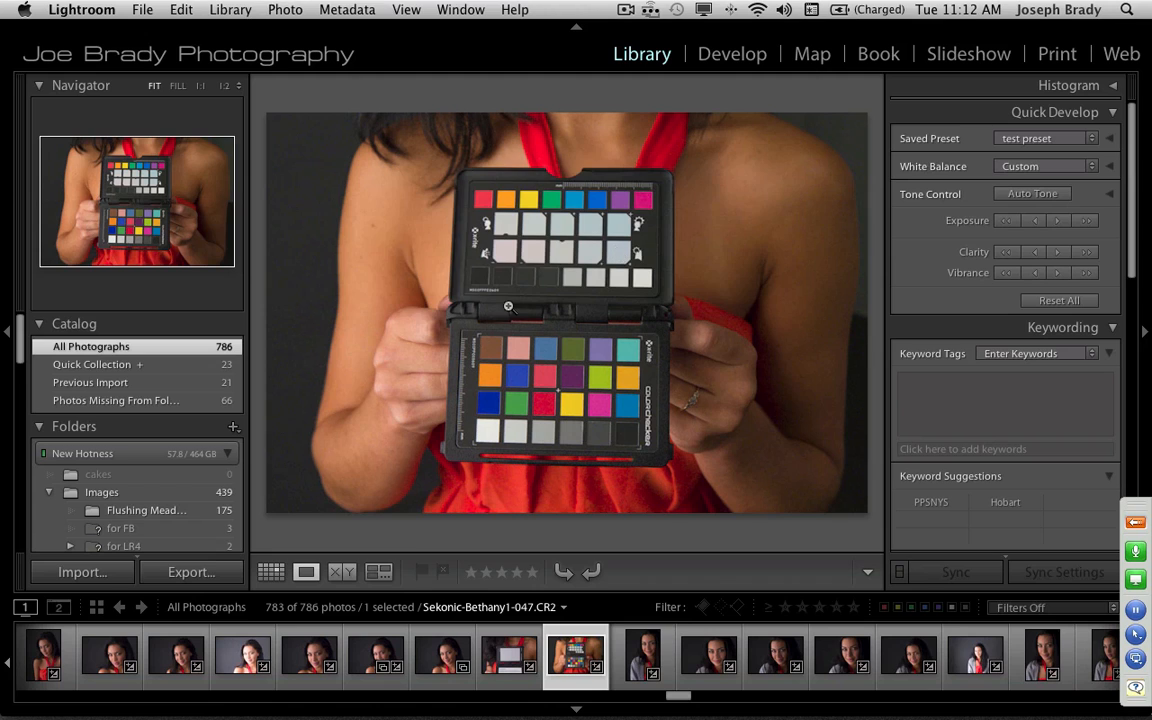
Return to Develop, open the LR Demos smart collection and select the riverside mill photo, _MG_0687.CR2 / Copy 1
scroll(178, 444, down, 3)
scroll(178, 444, down, 2)
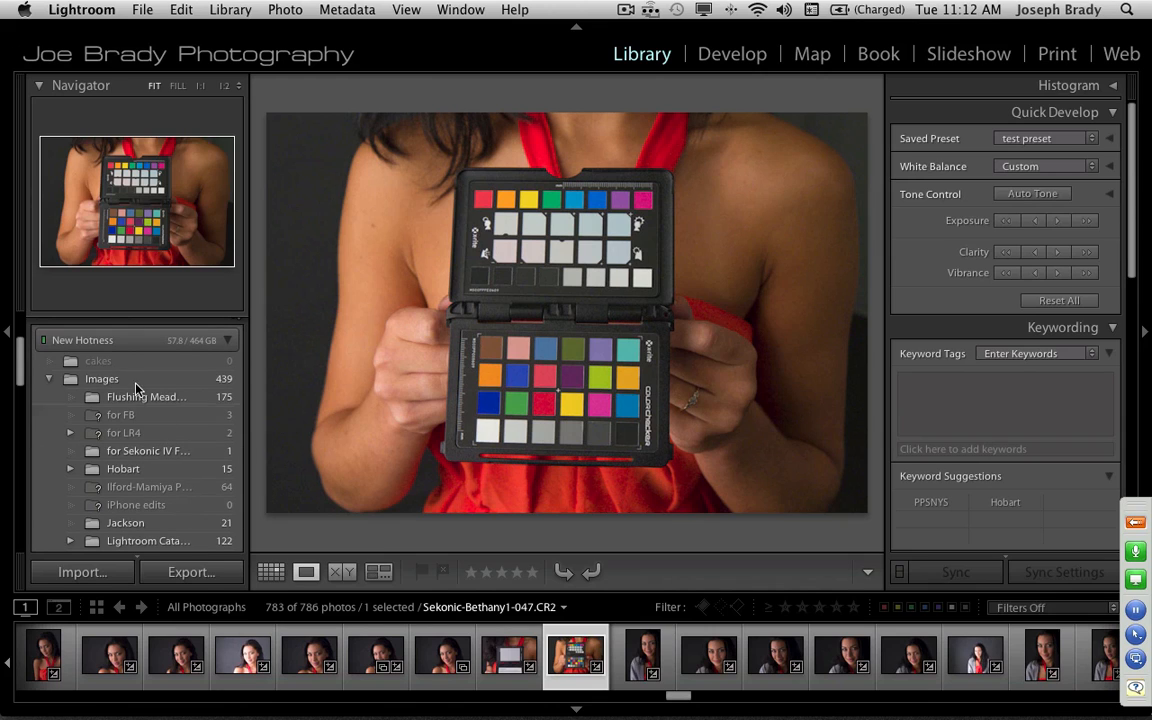
click(733, 60)
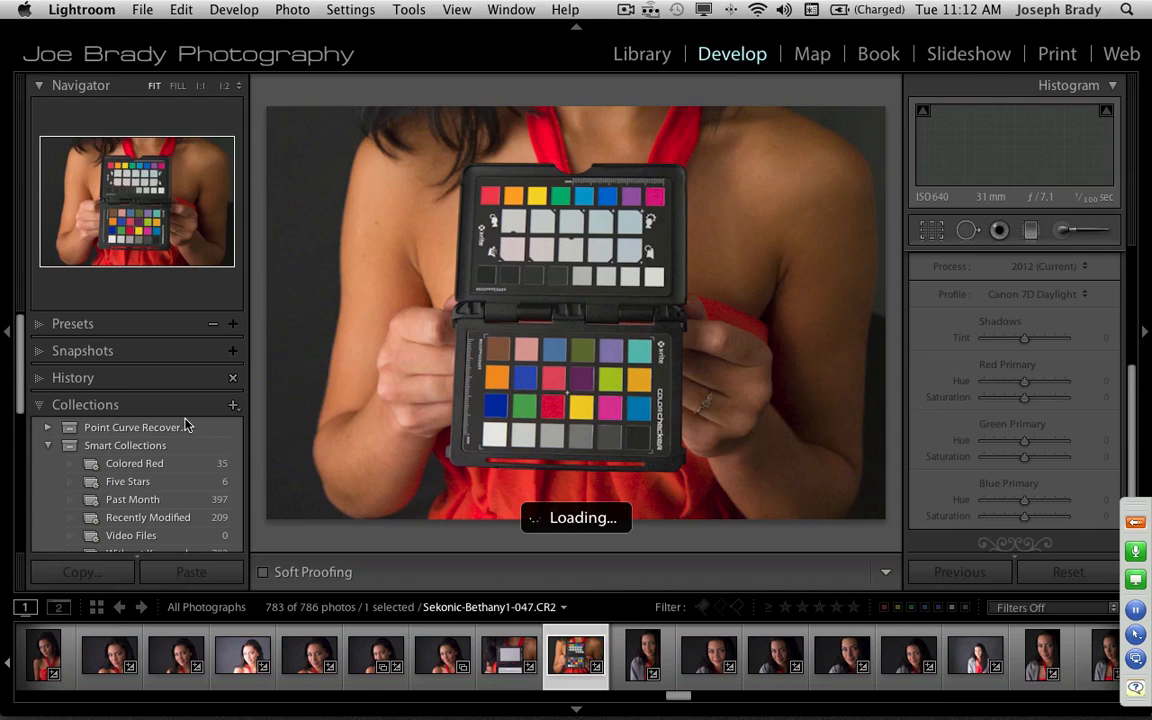
scroll(174, 463, down, 3)
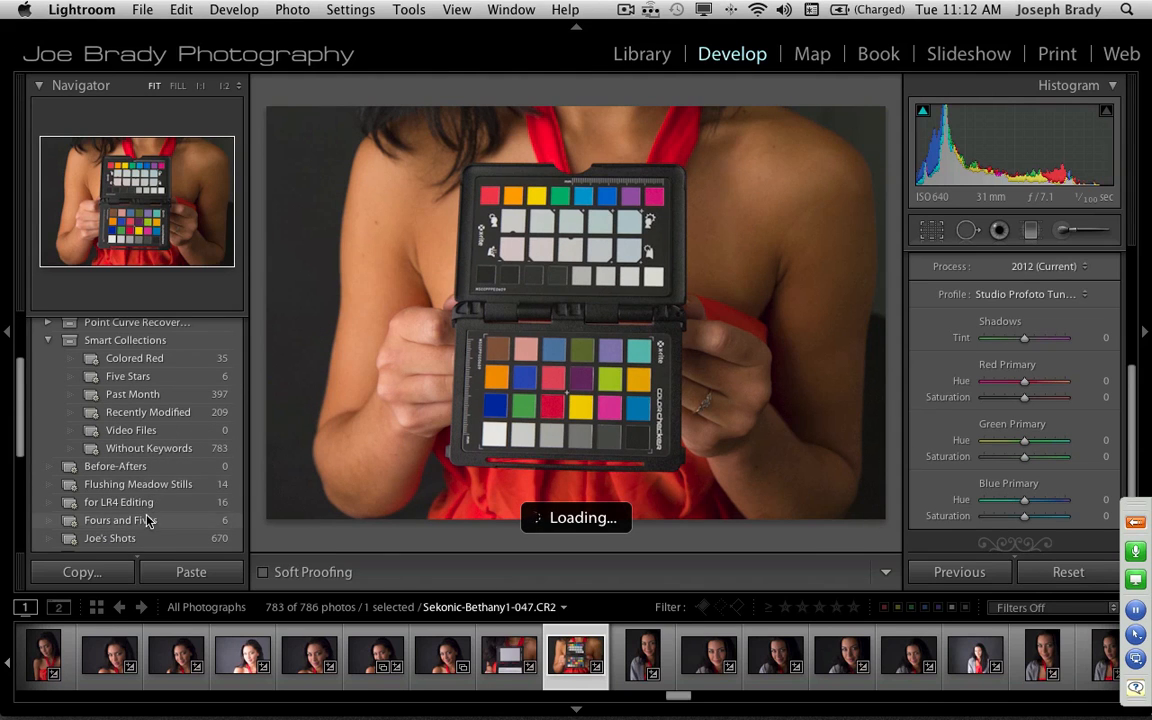
scroll(184, 513, down, 3)
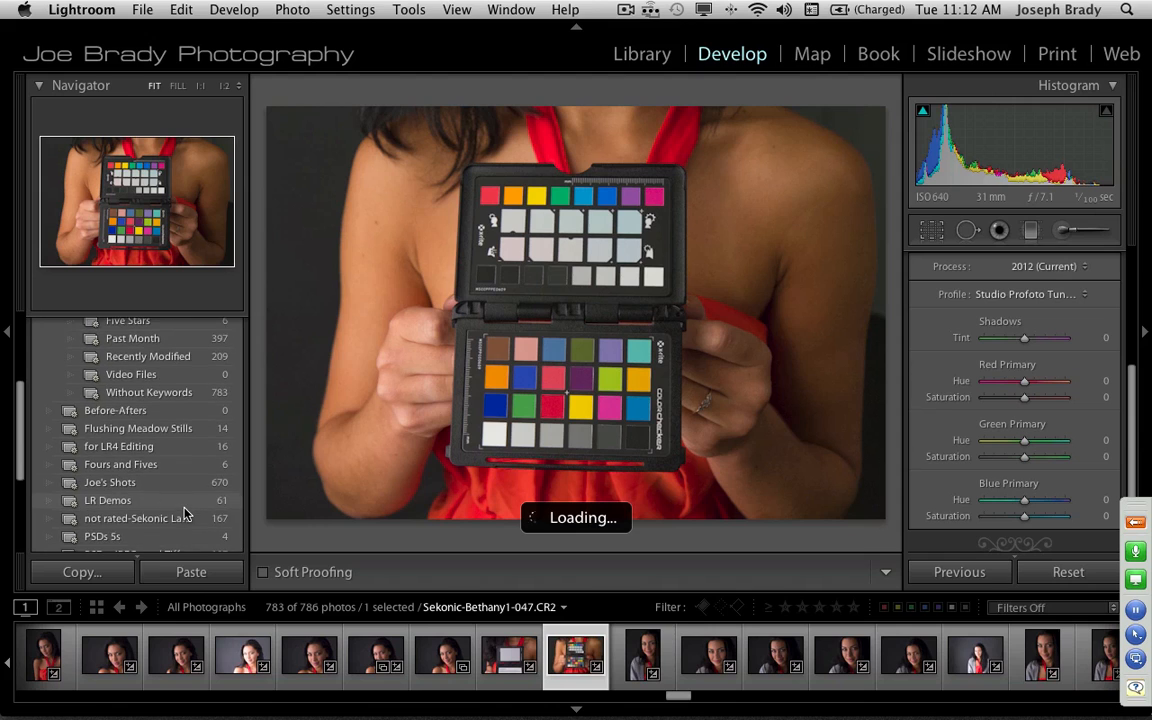
scroll(184, 513, down, 3)
scroll(184, 513, down, 3)
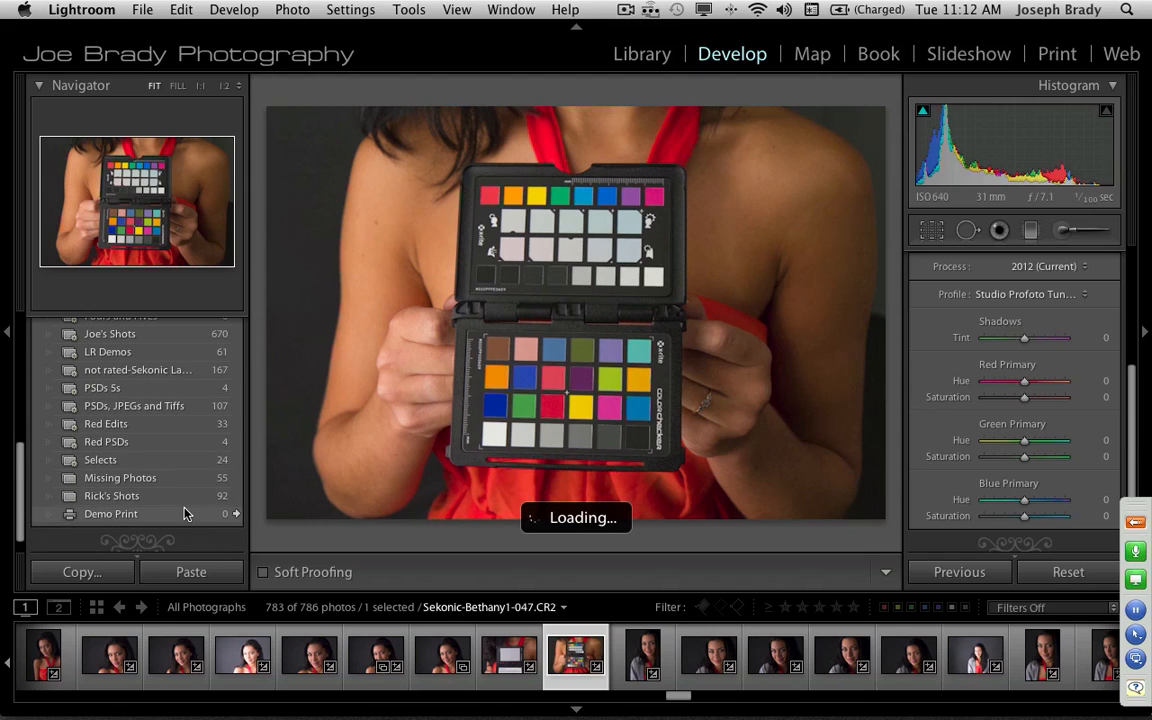
click(121, 353)
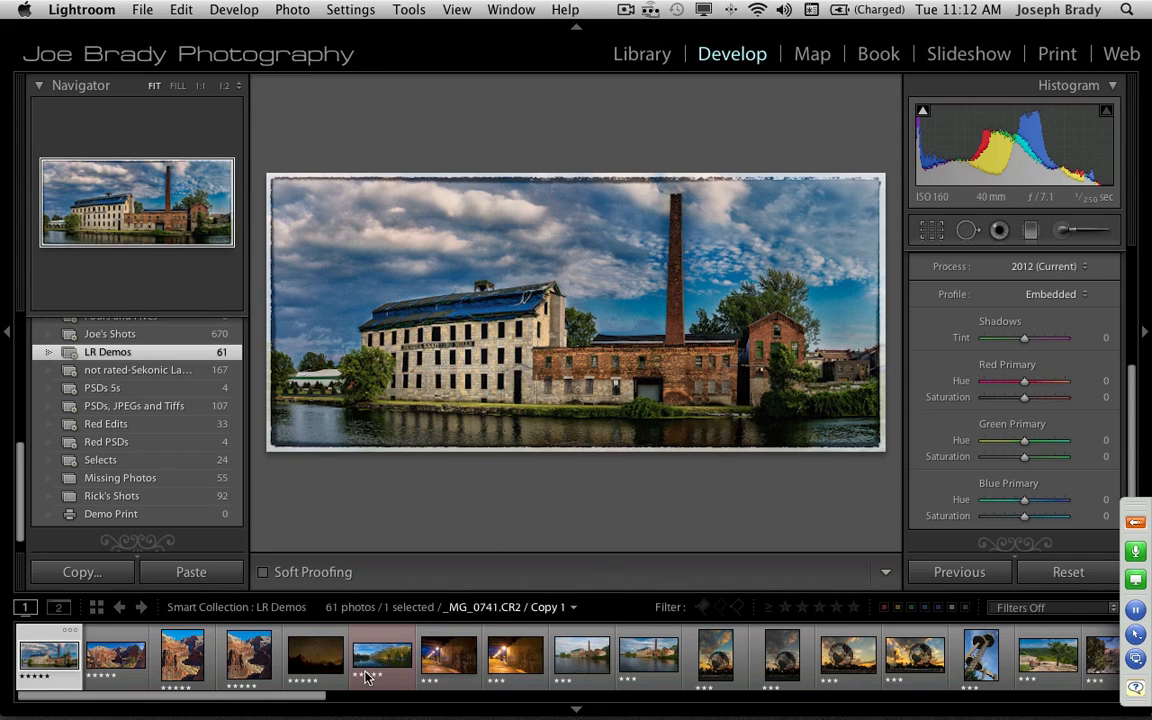
mouse_move(303, 695)
mouse_down()
mouse_move(775, 717)
mouse_move(1008, 710)
mouse_move(683, 693)
mouse_move(305, 694)
mouse_up()
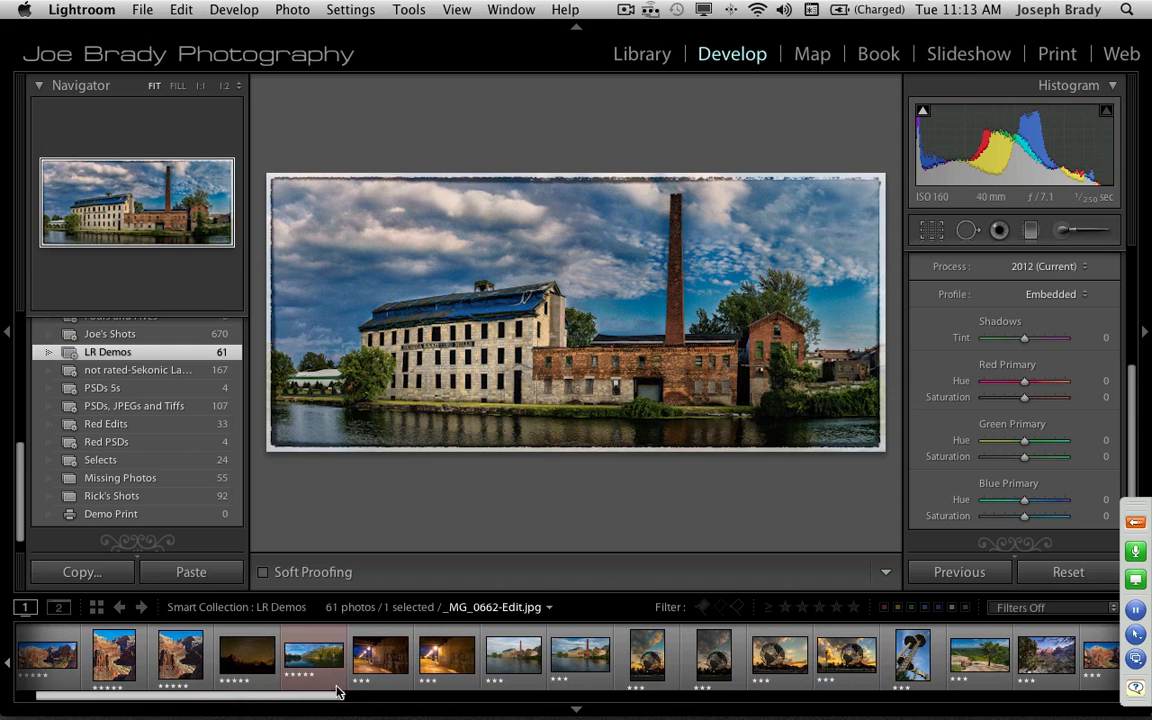
click(512, 658)
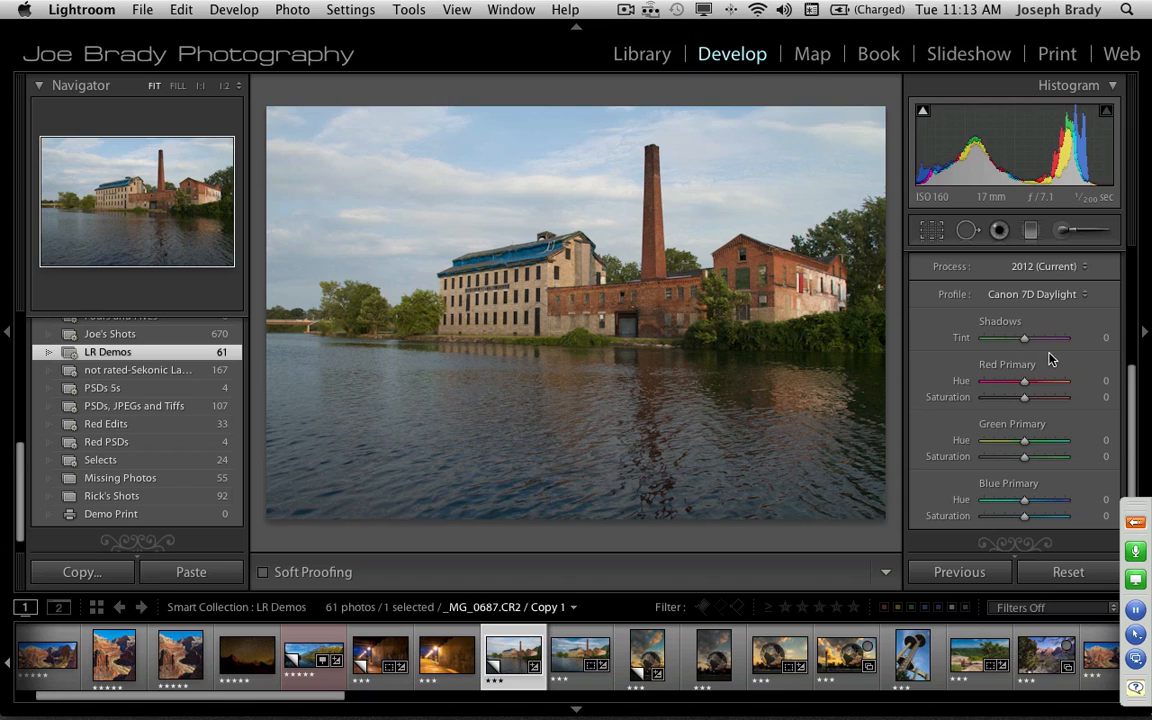
Open the Basic adjustments, try raising Shadows to +41, and bring Shadows back to −1
drag(1131, 387, 1145, 235)
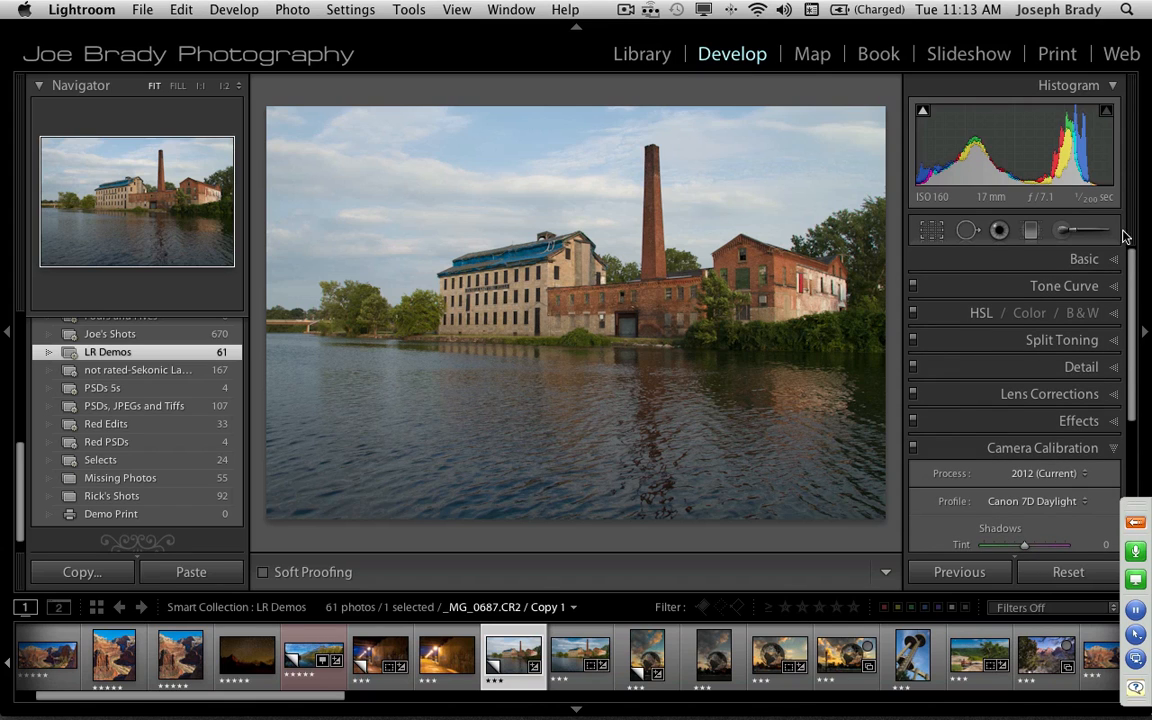
click(1085, 260)
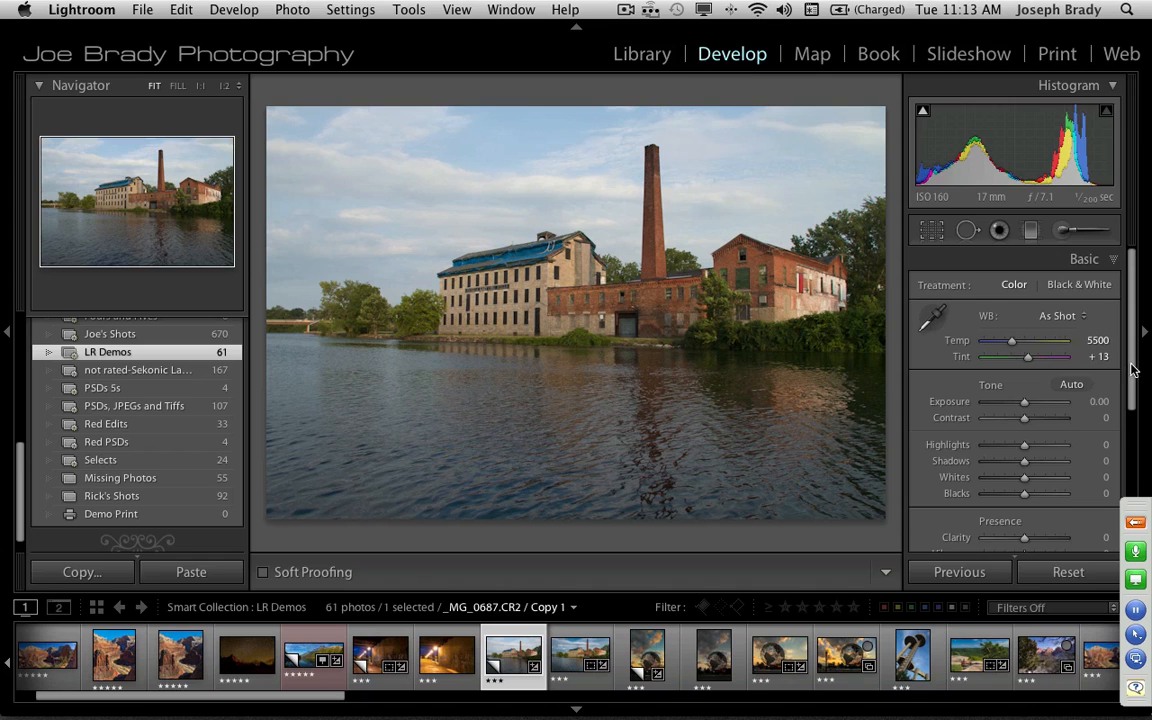
scroll(1133, 370, down, 1)
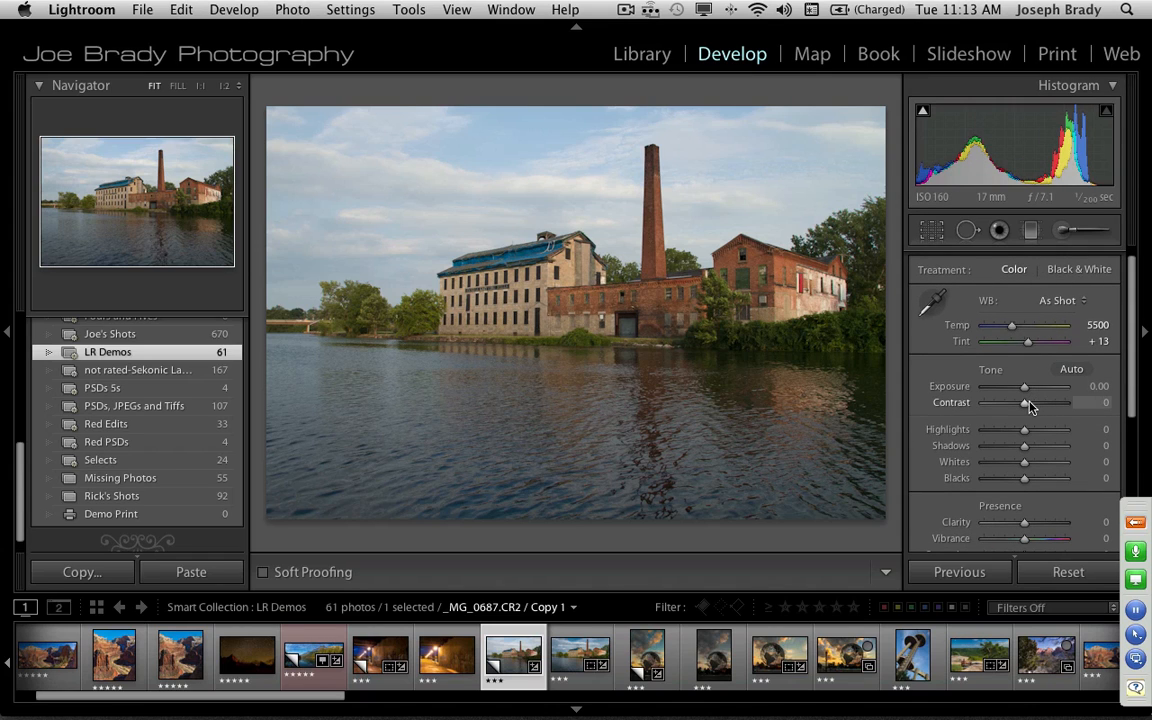
scroll(1132, 442, down, 4)
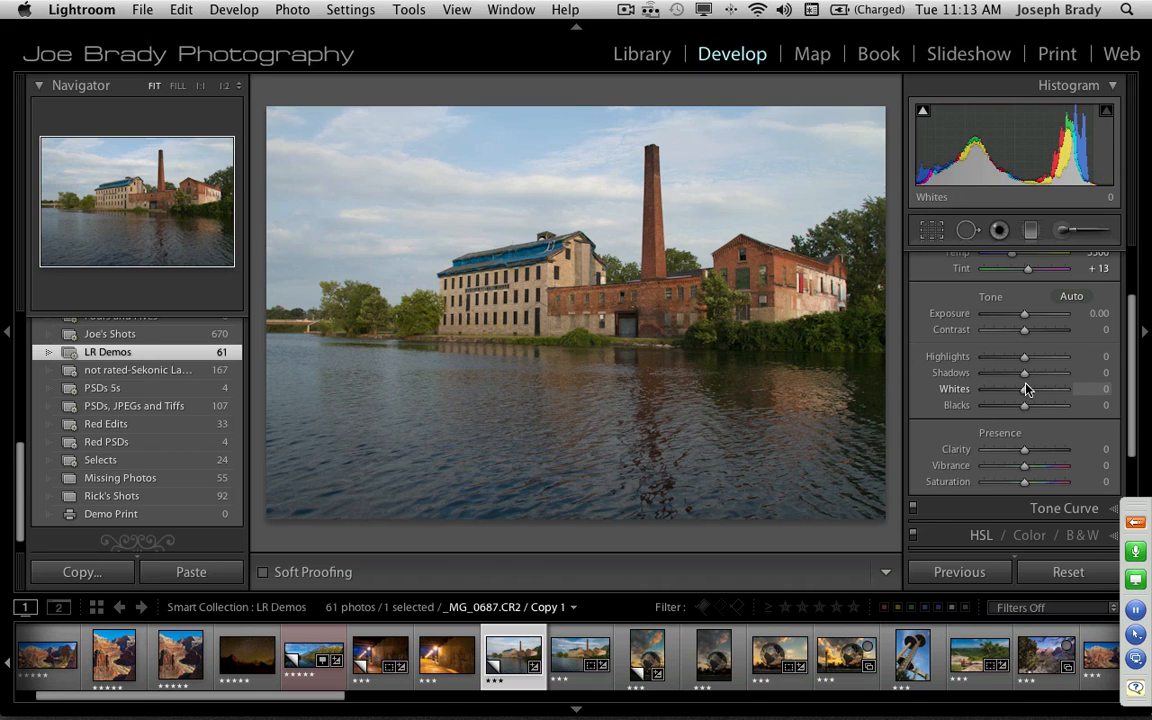
drag(1024, 373, 1041, 378)
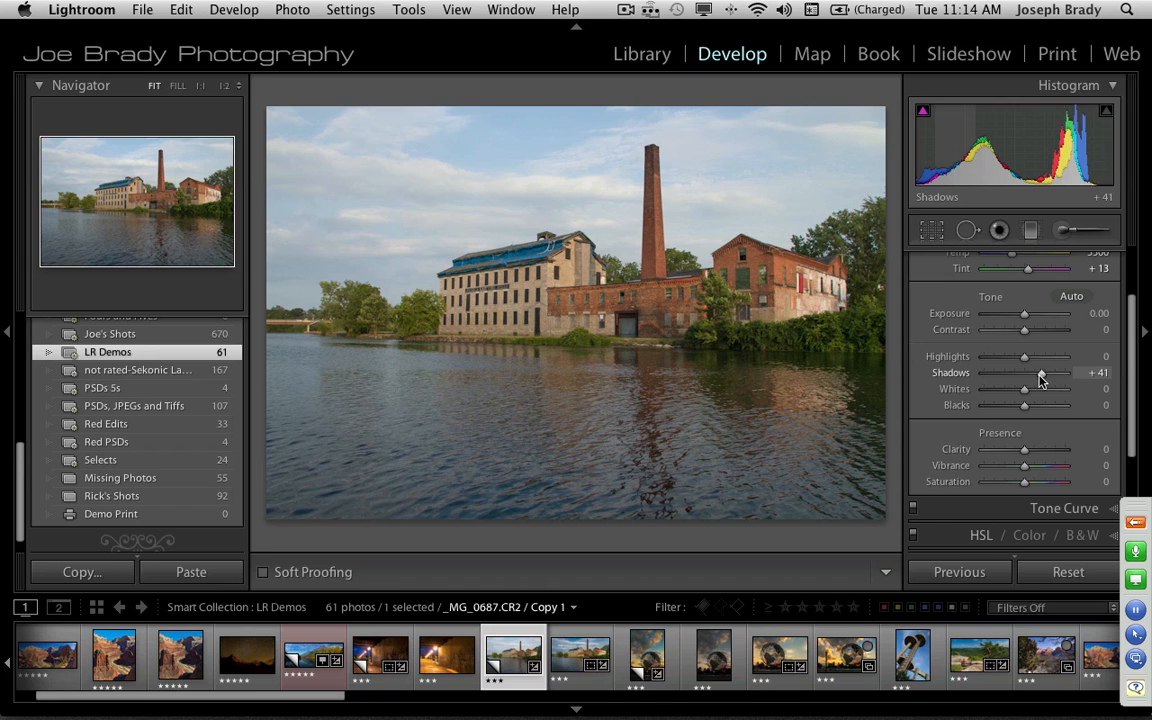
mouse_move(1041, 376)
mouse_down()
mouse_move(996, 378)
mouse_move(1023, 380)
mouse_up()
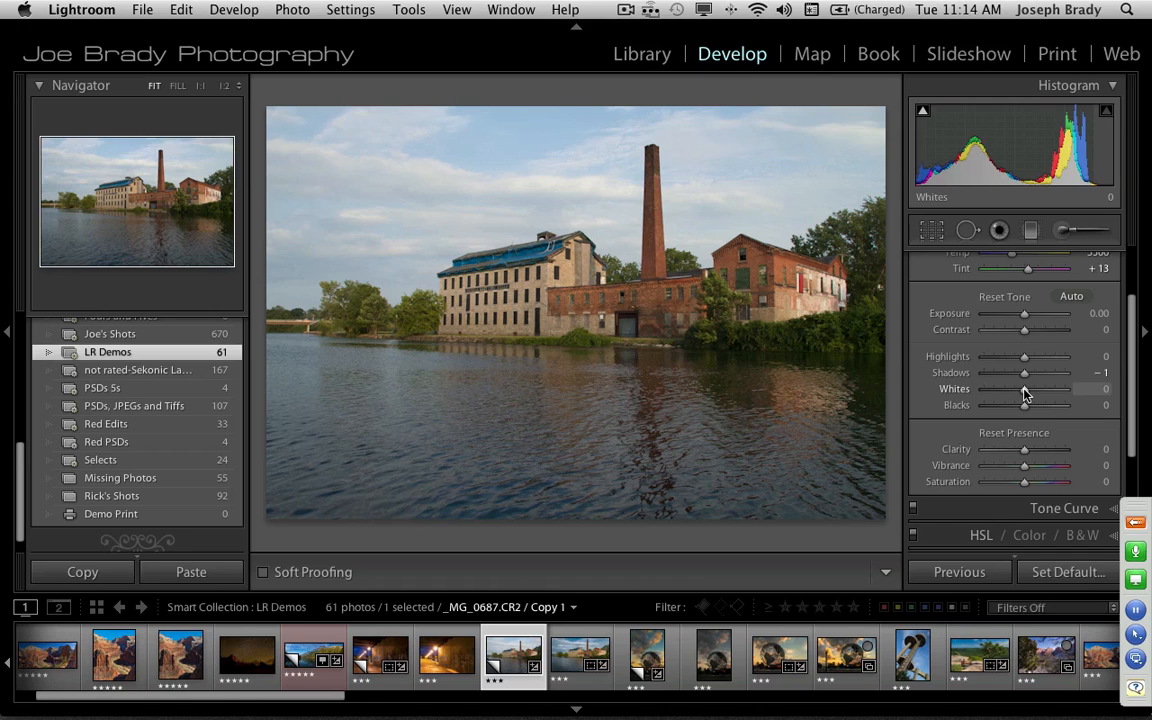
Set Whites to +44 and Blacks to −5 using the clipping previews, and hide the navigator and collections
alt+click(1024, 389)
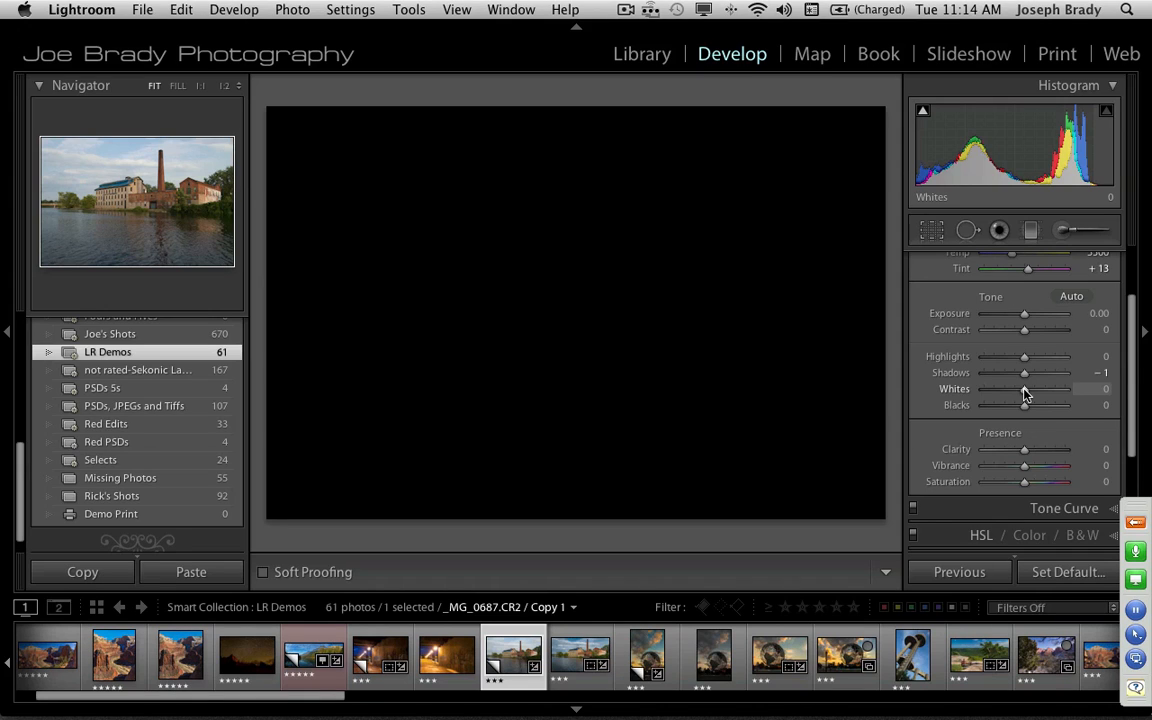
mouse_move(1024, 389)
mouse_down()
mouse_move(1060, 395)
mouse_move(1030, 395)
mouse_move(1039, 393)
mouse_up()
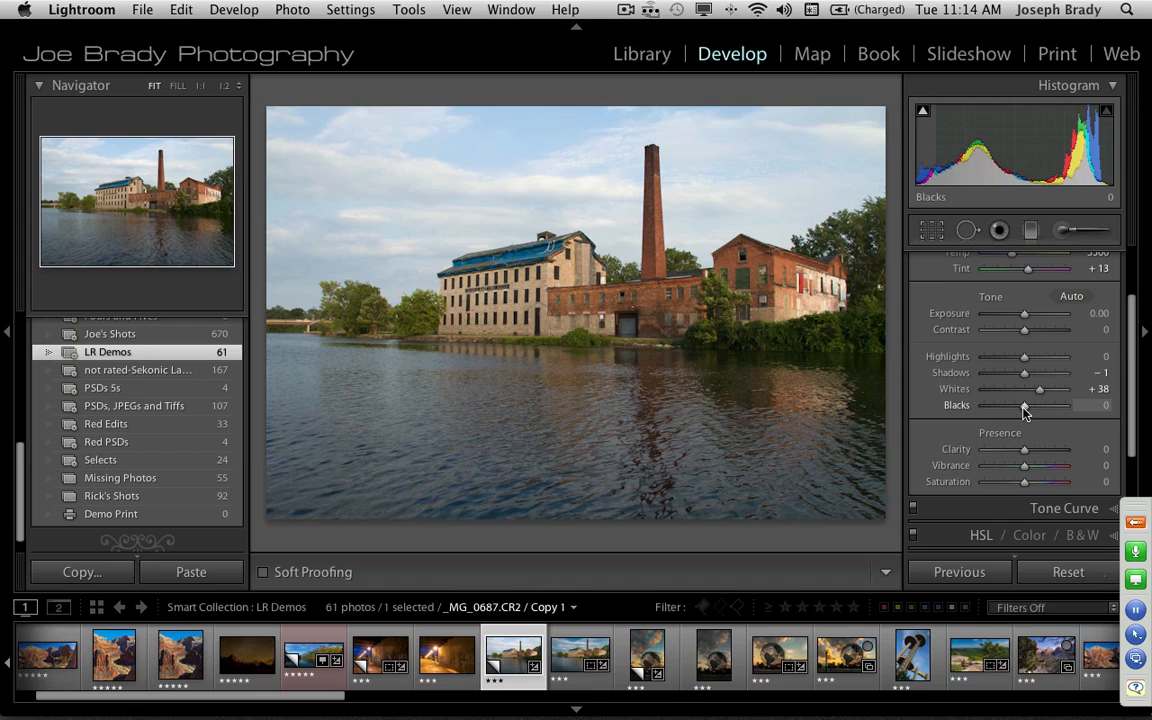
mouse_move(1023, 407)
mouse_down()
mouse_move(1051, 407)
mouse_move(1000, 412)
mouse_move(1023, 412)
mouse_up()
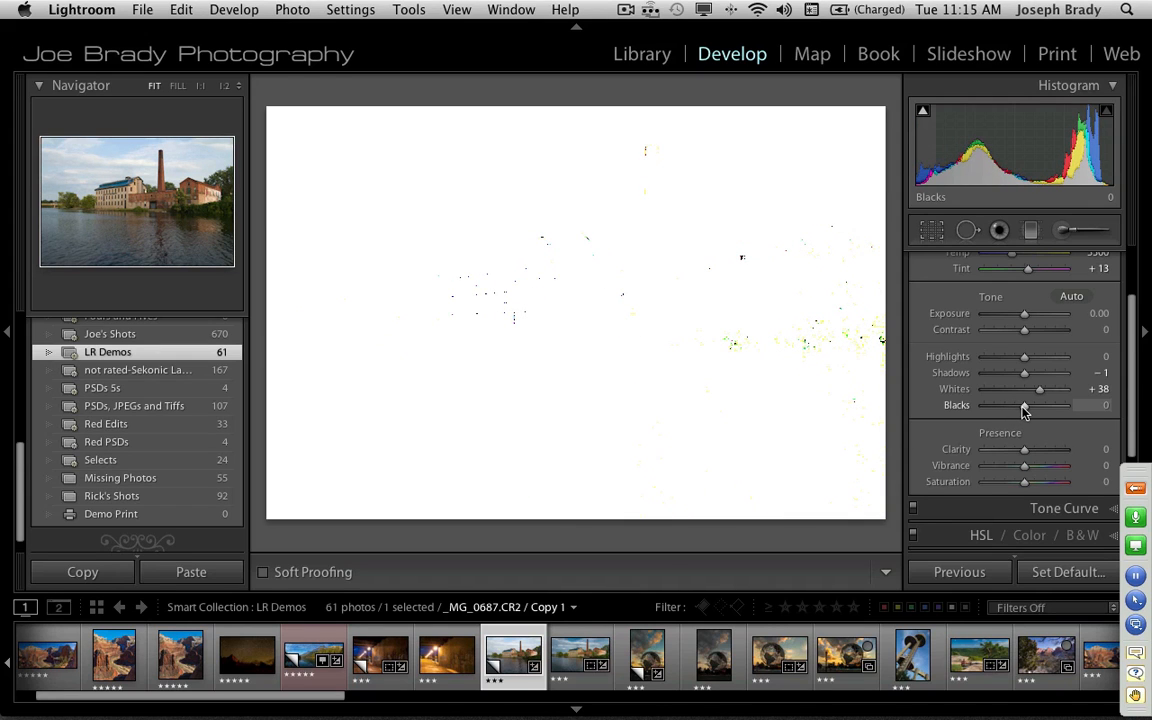
drag(1024, 410, 1024, 406)
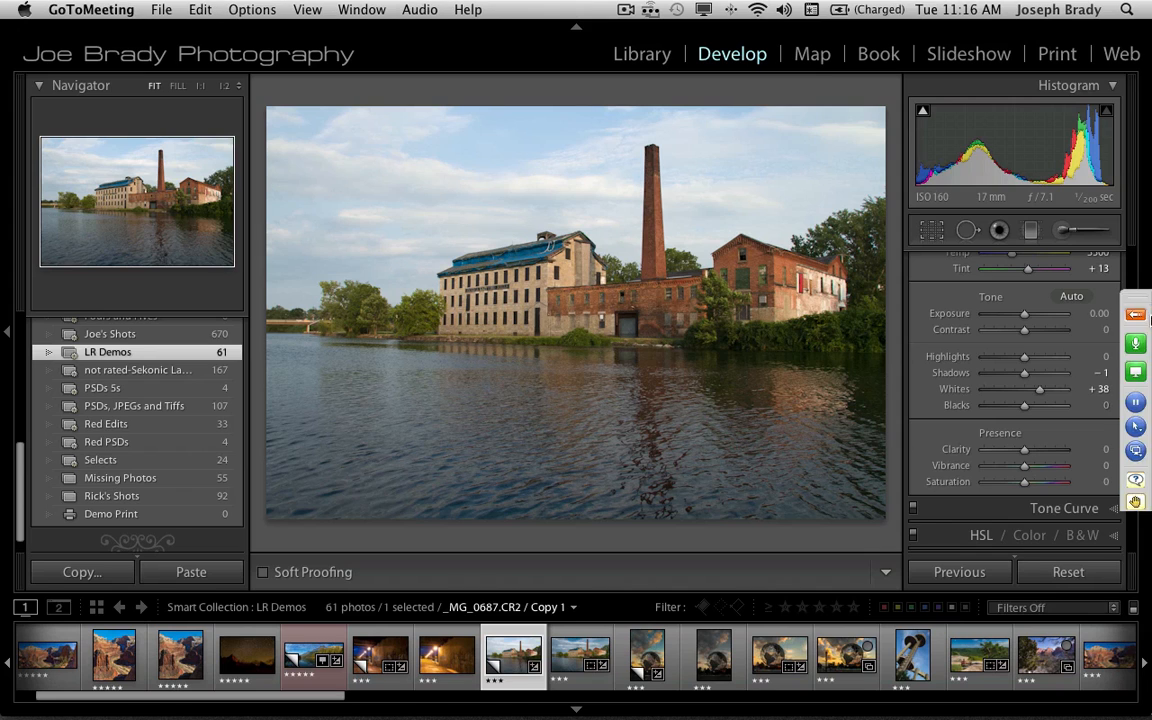
drag(1135, 298, 1135, 424)
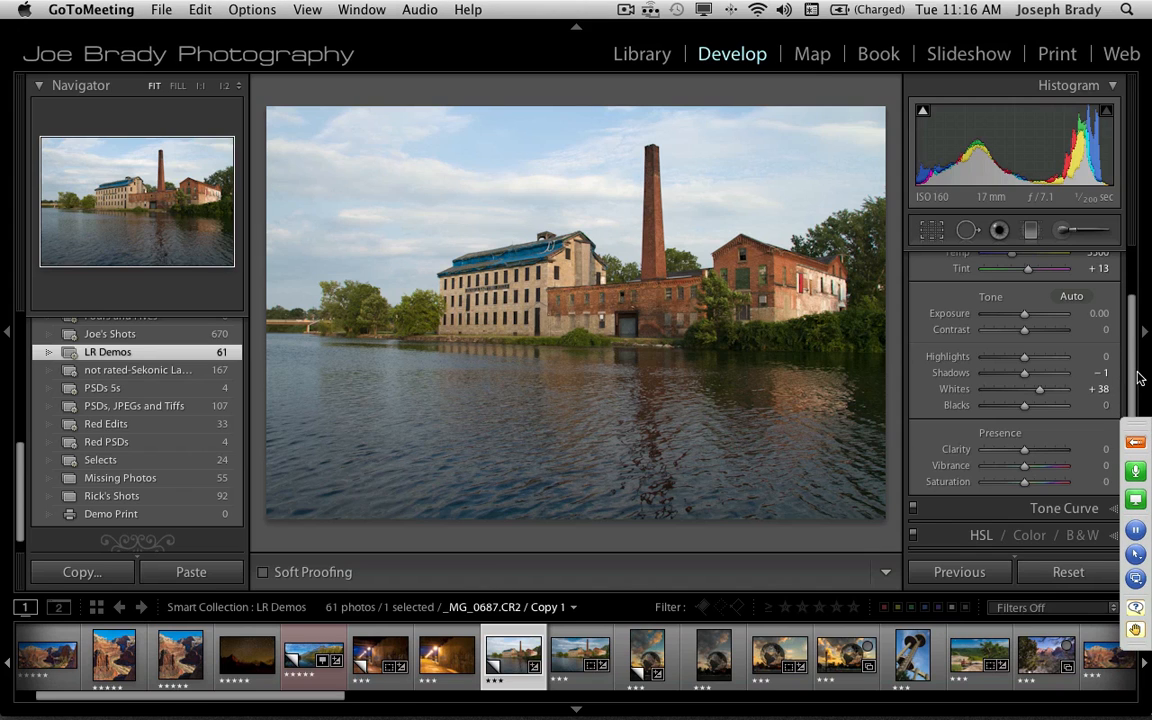
click(1020, 292)
scroll(1020, 292, up, 3)
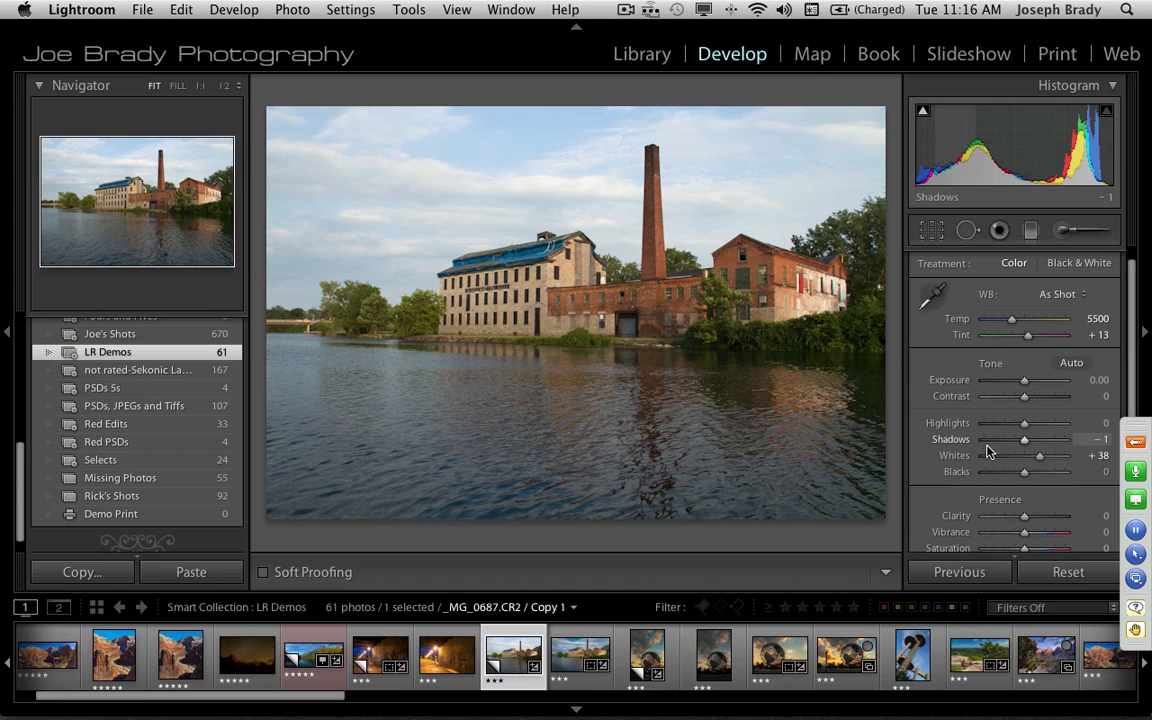
alt+click(1040, 457)
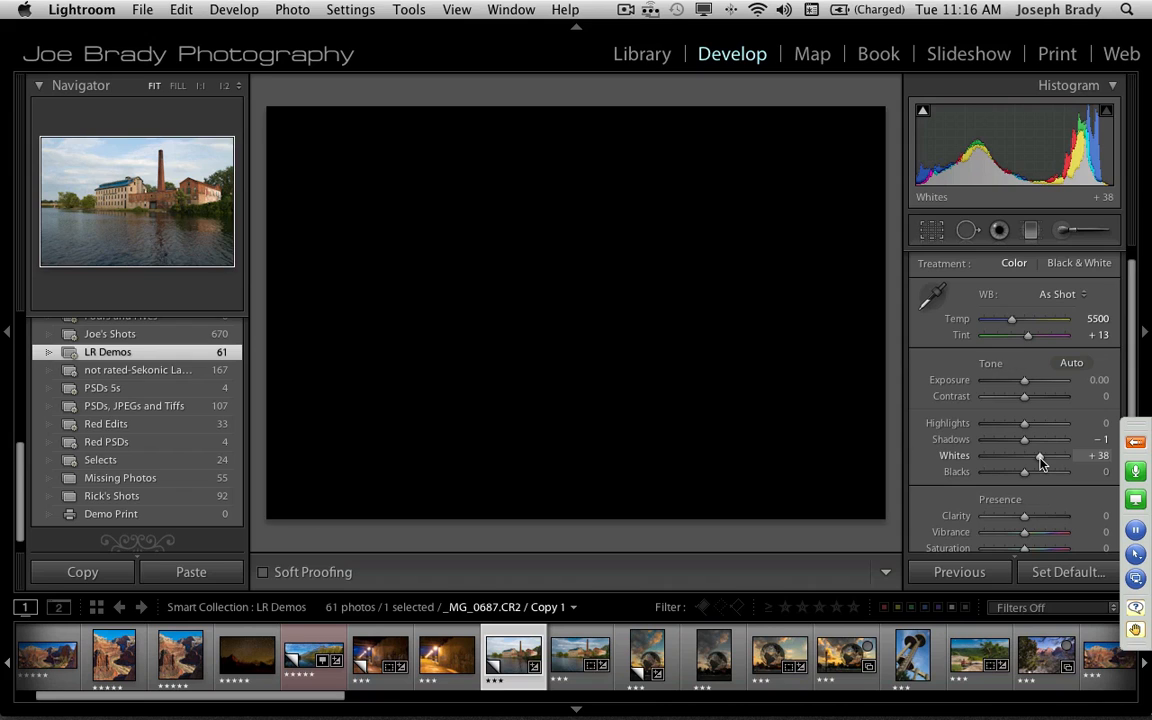
mouse_move(1040, 458)
mouse_down()
mouse_move(1055, 459)
mouse_move(1042, 459)
mouse_up()
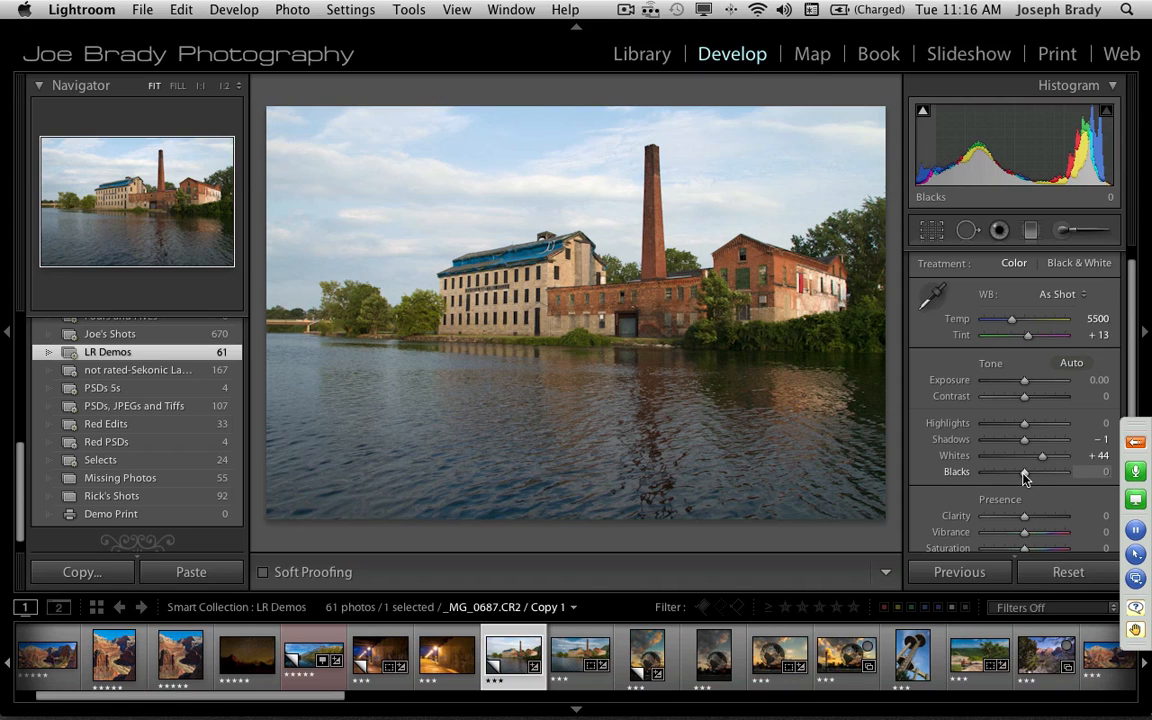
key(alt)
mouse_move(1023, 476)
mouse_down()
mouse_move(1012, 479)
mouse_move(1022, 477)
mouse_up()
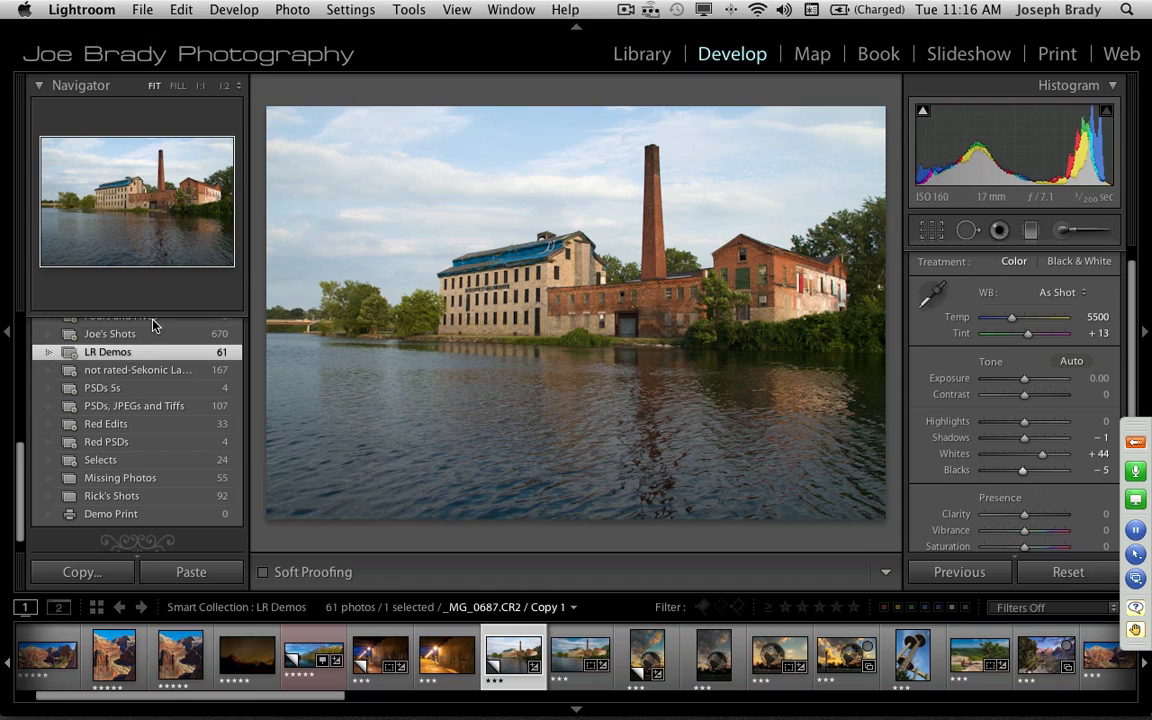
click(5, 330)
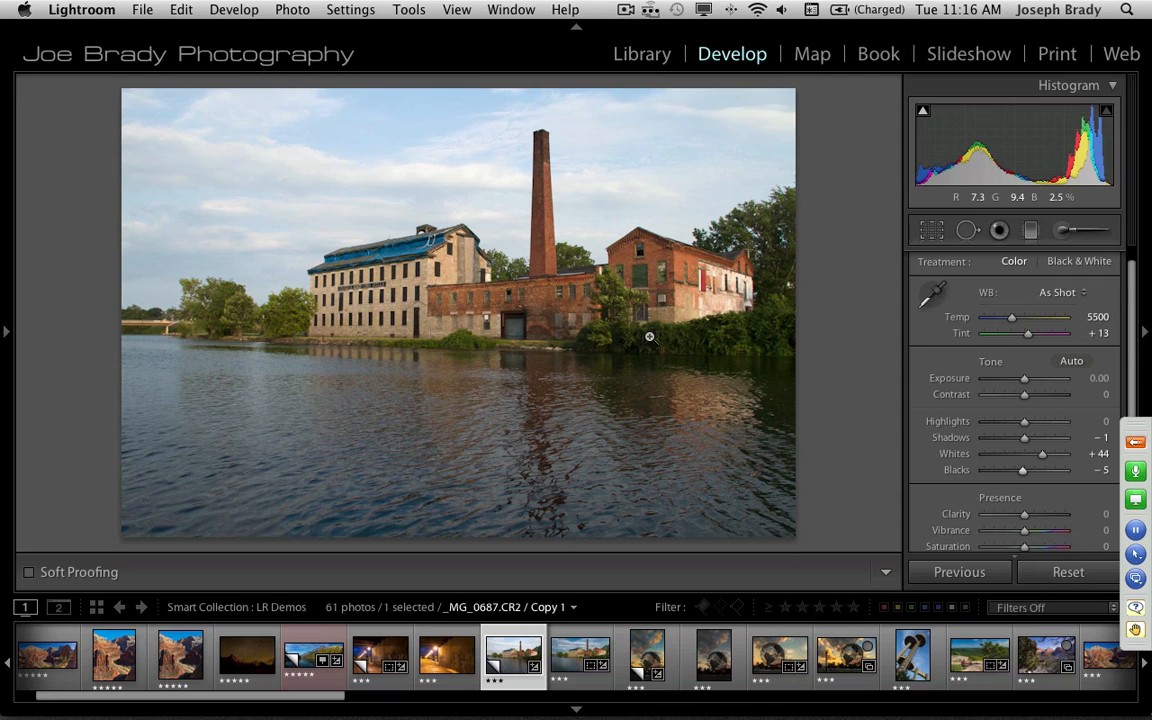
Expand the GoToWebinar control panel, toggle its microphone and speaker audio, and collapse it again beside the photo
click(1135, 441)
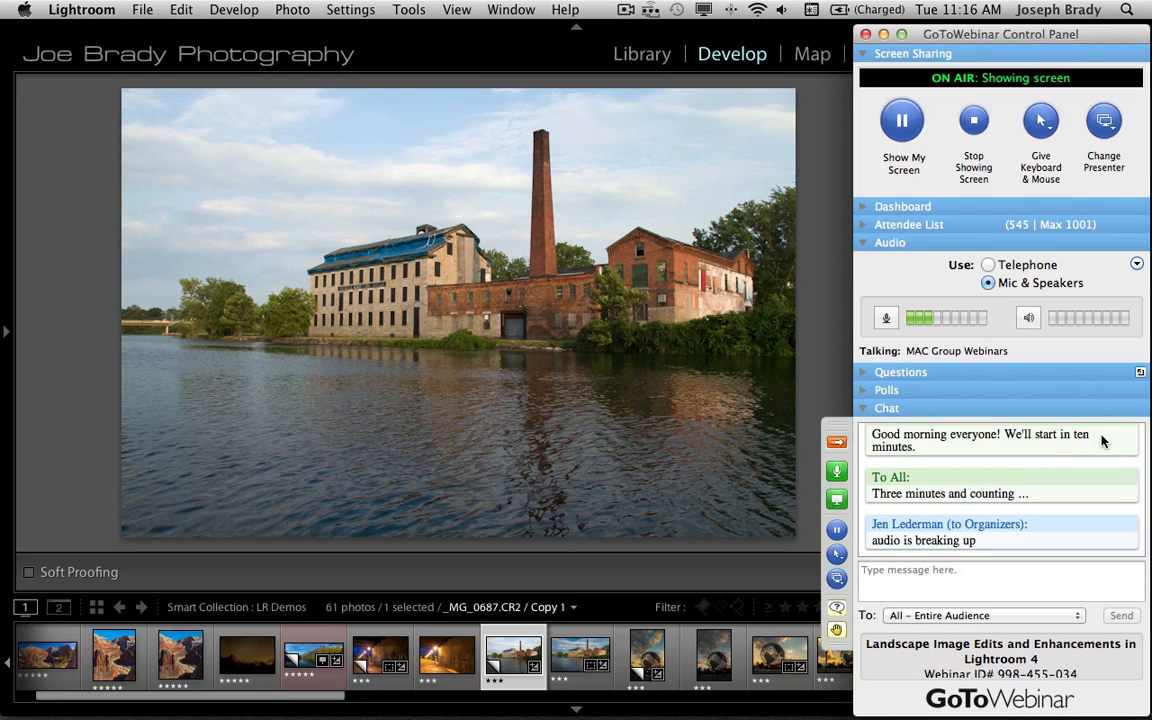
click(891, 321)
click(899, 331)
click(1029, 318)
click(1034, 320)
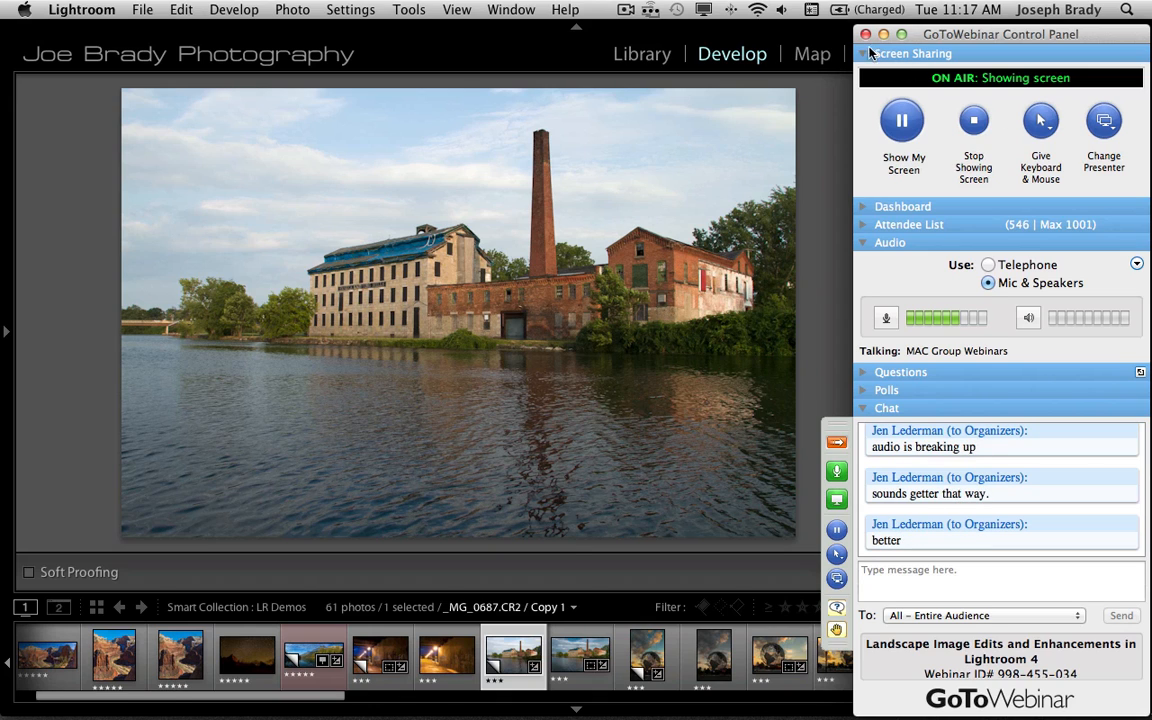
click(835, 443)
drag(836, 425, 1143, 421)
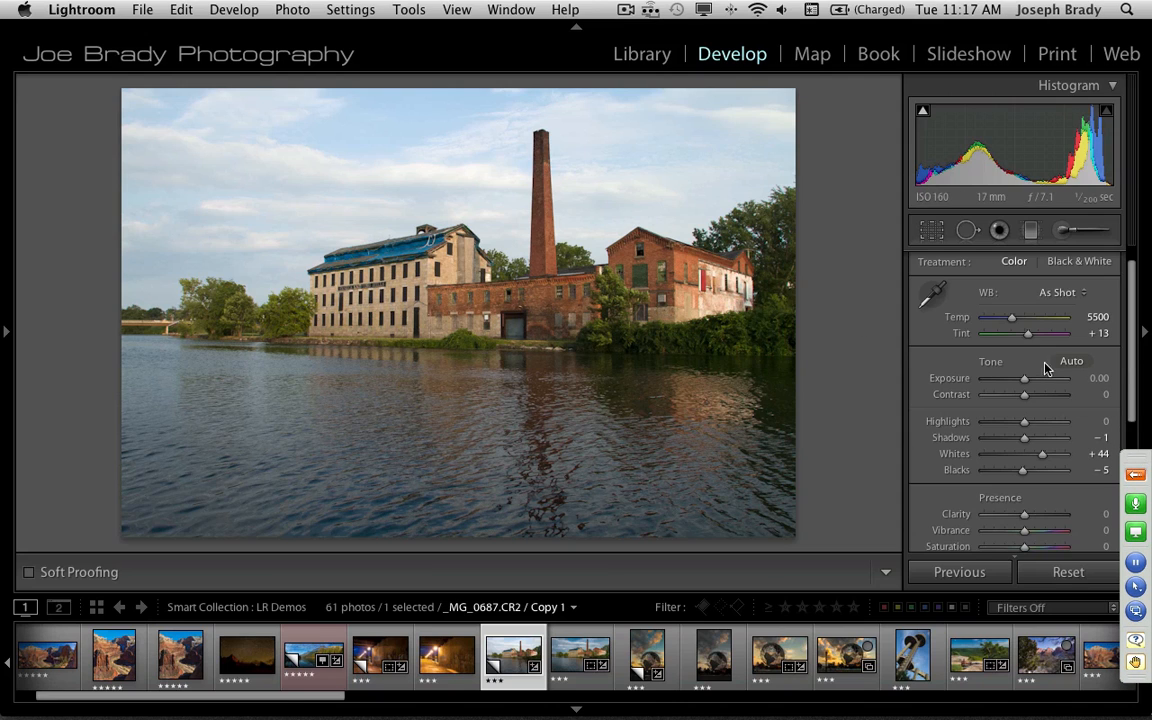
Adjust the photo's Presence to Clarity +37, Vibrance +47 and Saturation +15
drag(1133, 370, 1133, 430)
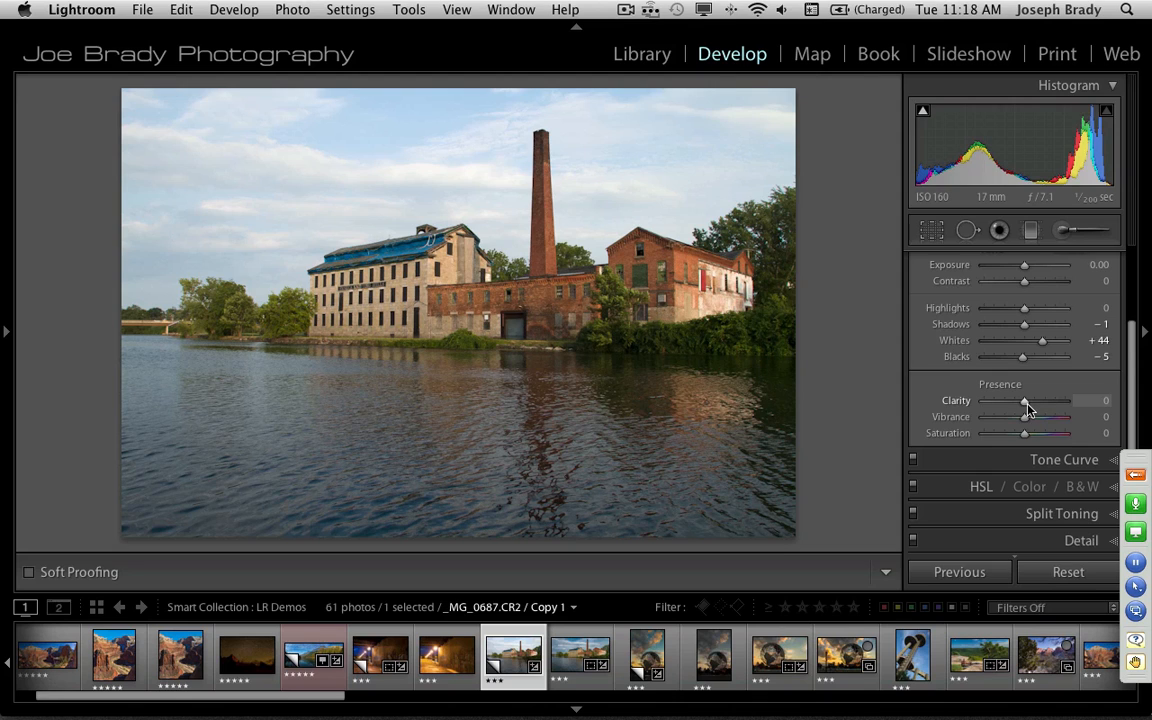
drag(1024, 403, 1071, 403)
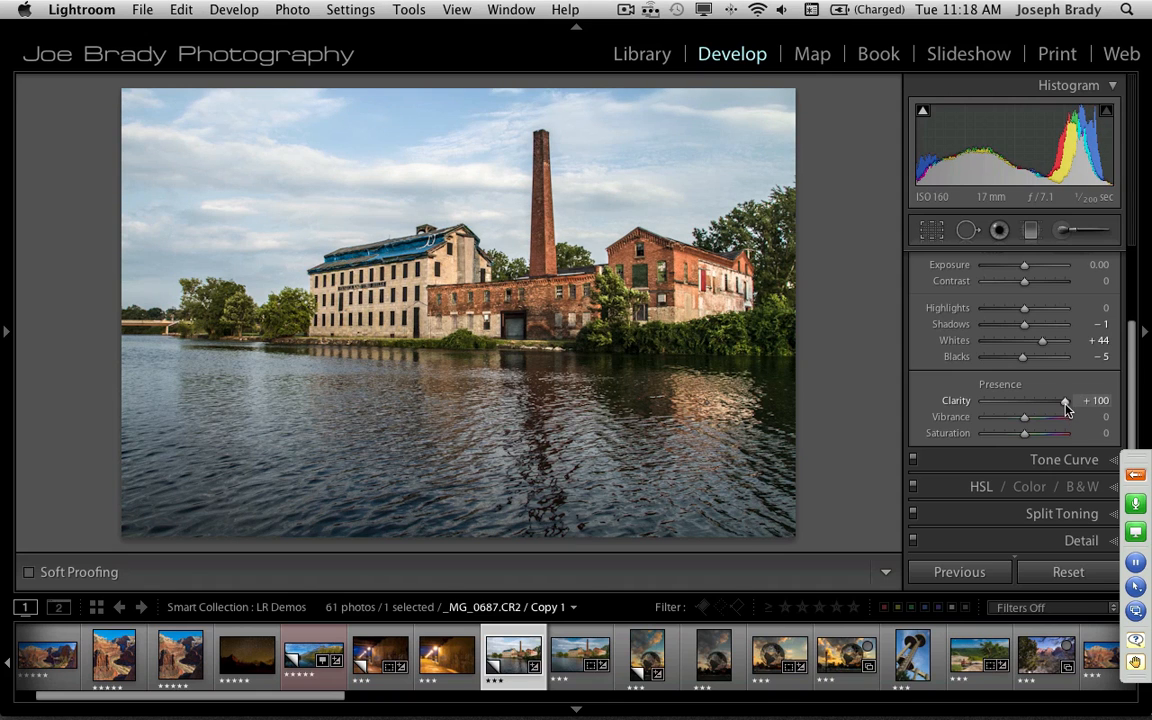
drag(1063, 401, 1037, 405)
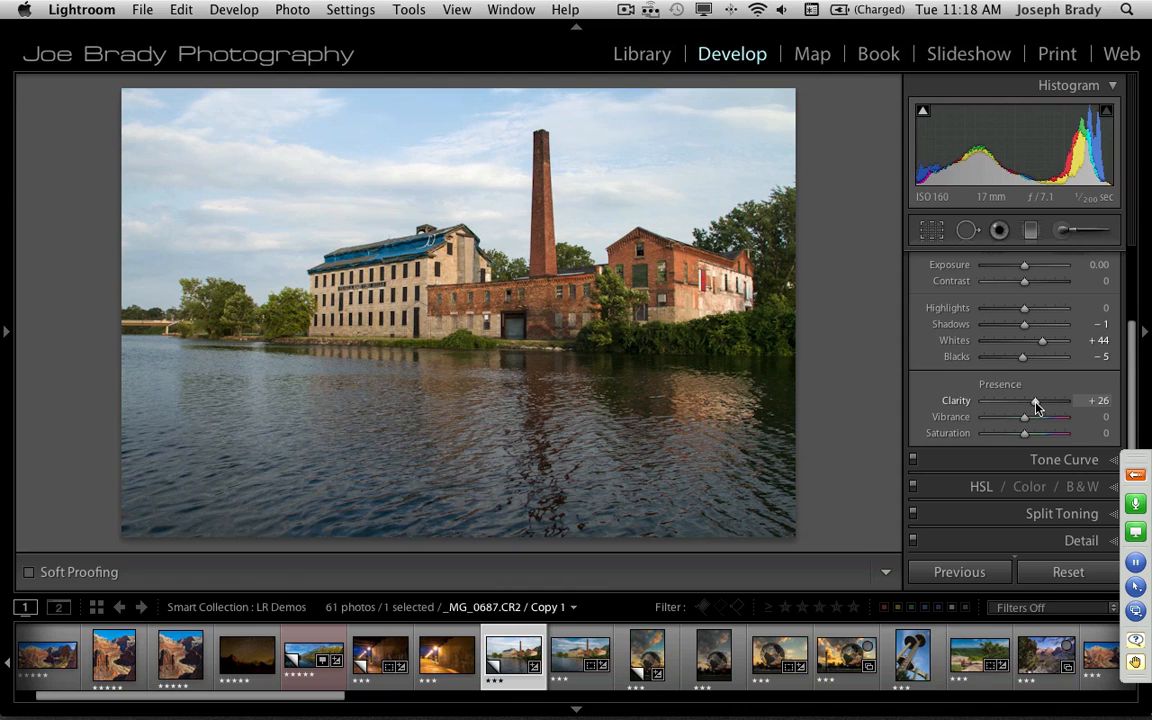
drag(1036, 405, 1040, 403)
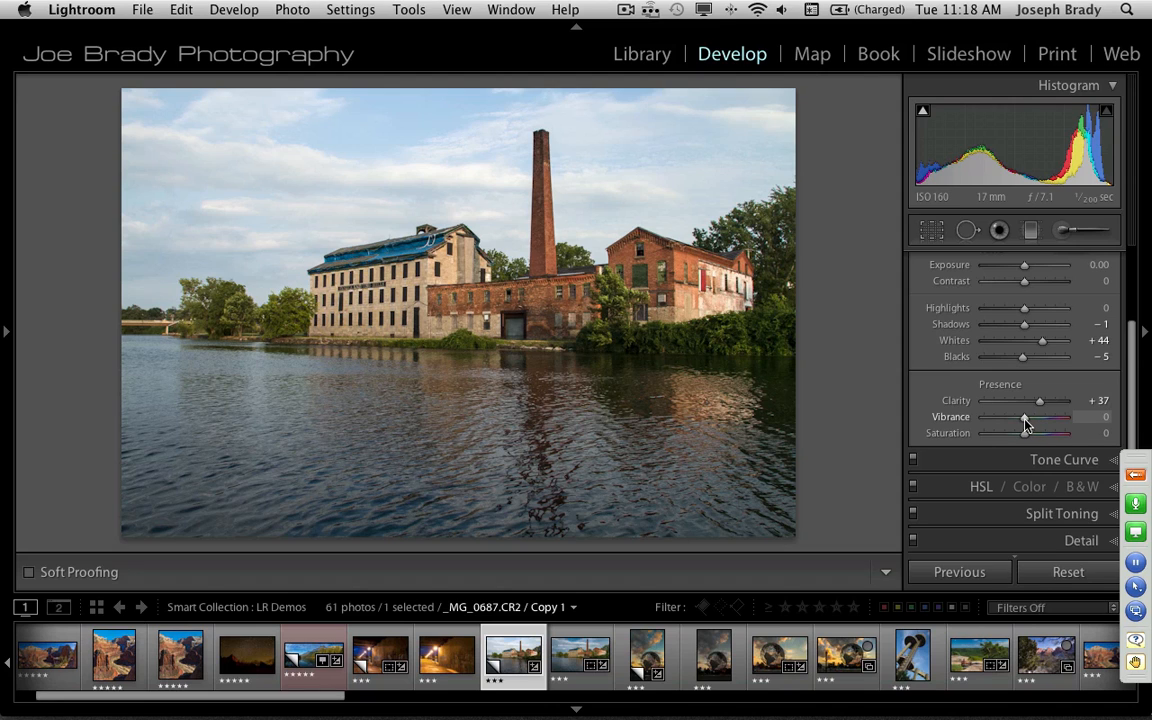
mouse_move(1027, 422)
mouse_down()
mouse_move(1051, 425)
mouse_move(1031, 436)
mouse_move(1044, 437)
mouse_up()
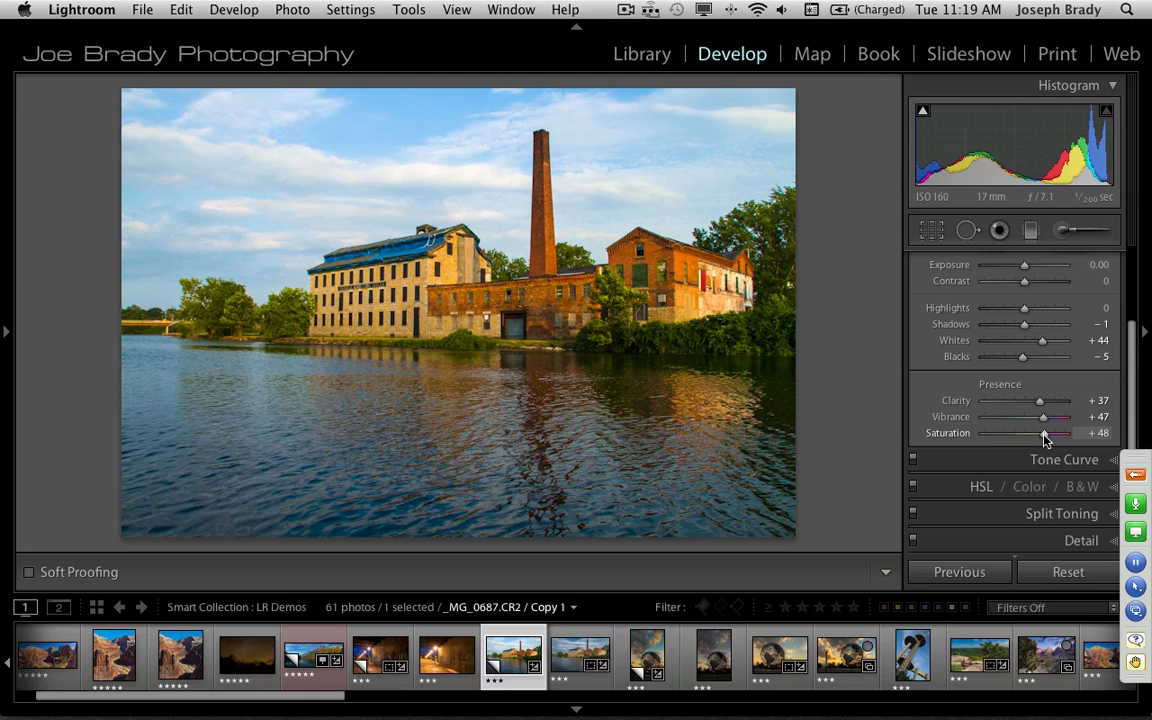
drag(1044, 437, 1030, 439)
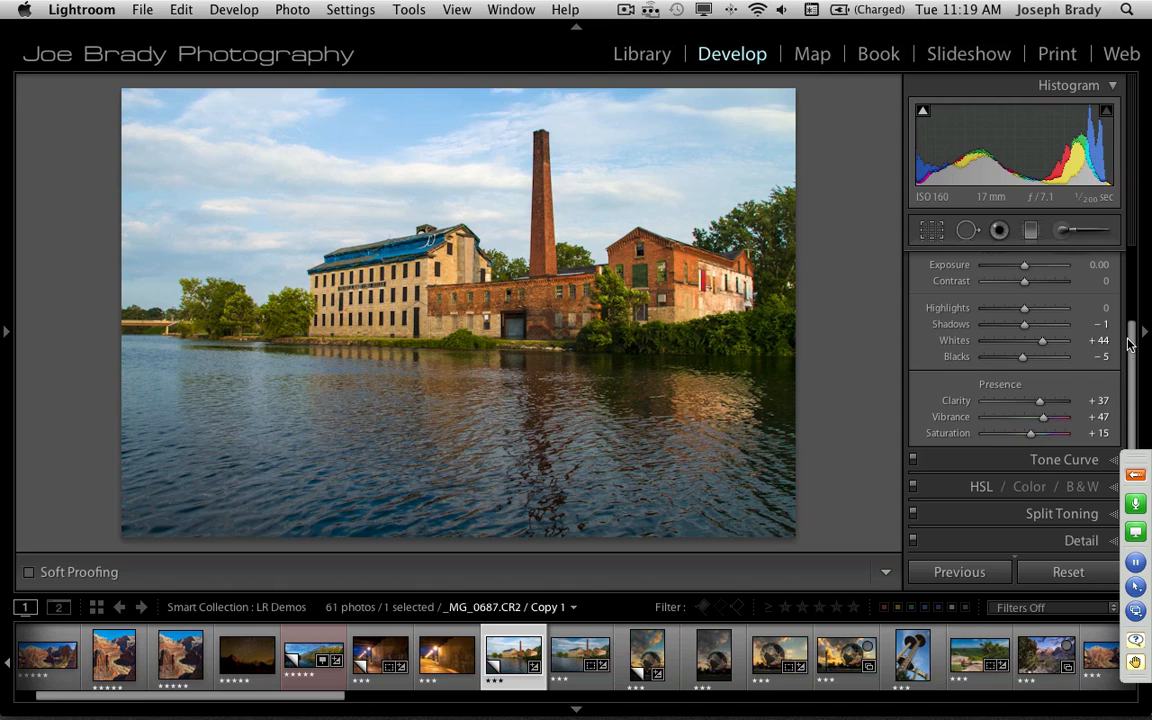
Try raising Exposure to +2.90 and reset it to its default
drag(1134, 347, 1134, 296)
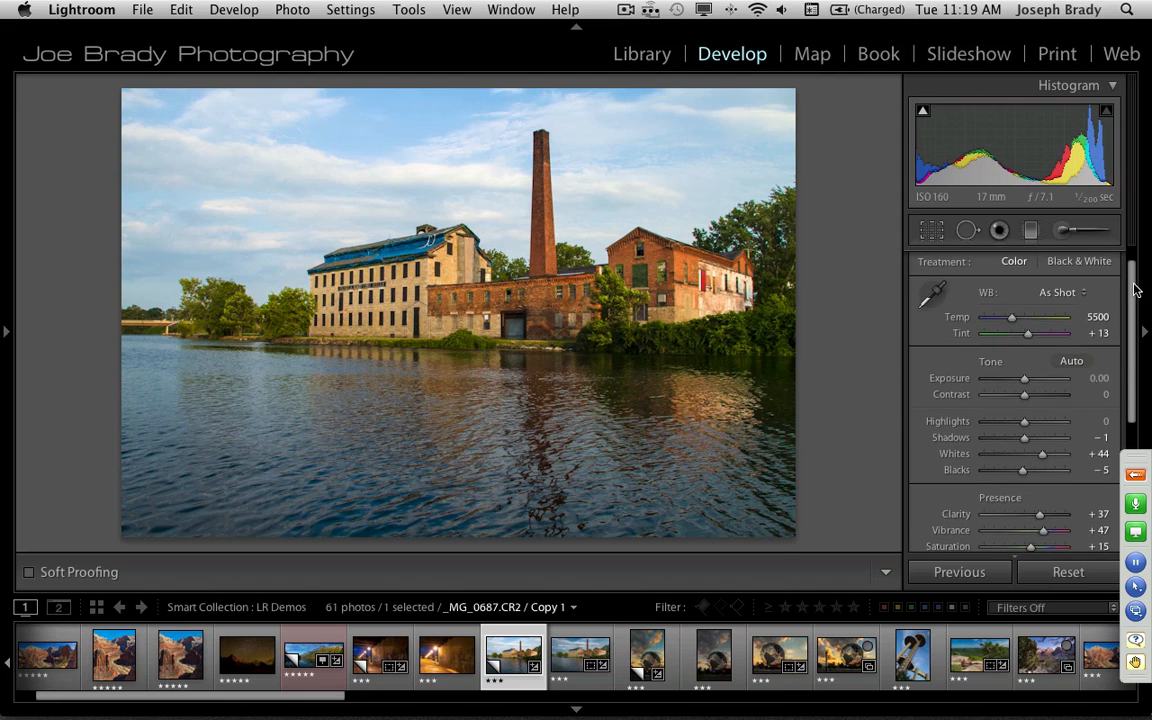
drag(1135, 292, 1139, 382)
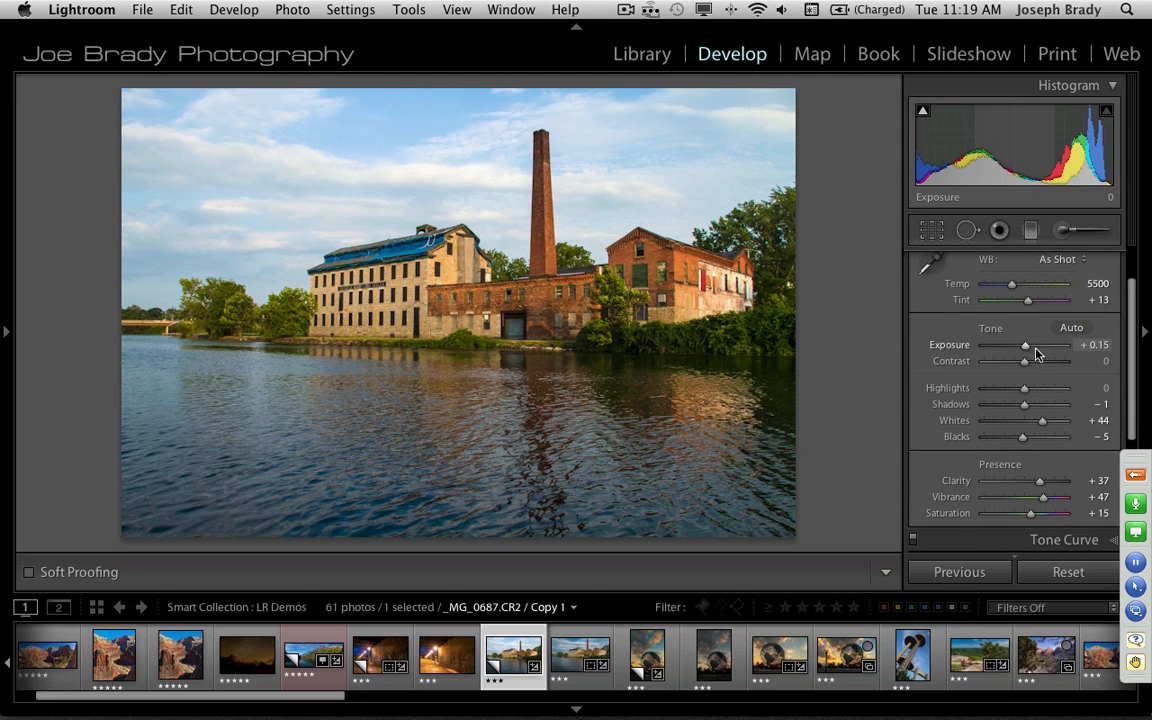
drag(1024, 344, 1047, 344)
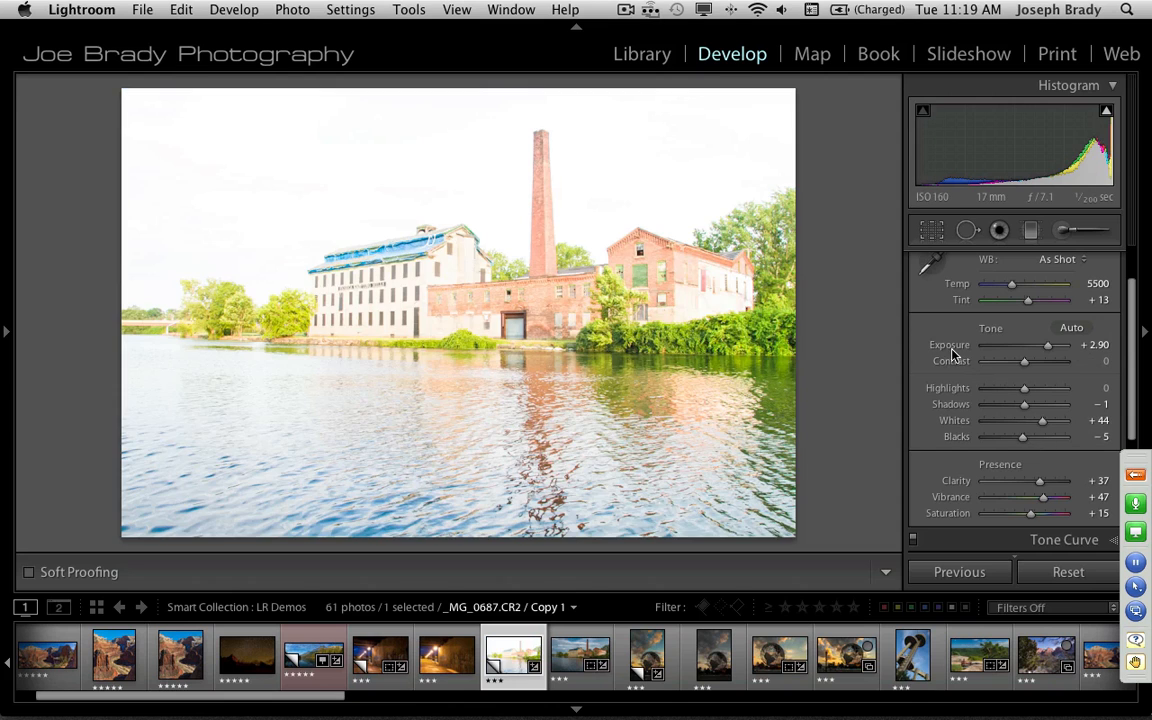
double_click(950, 345)
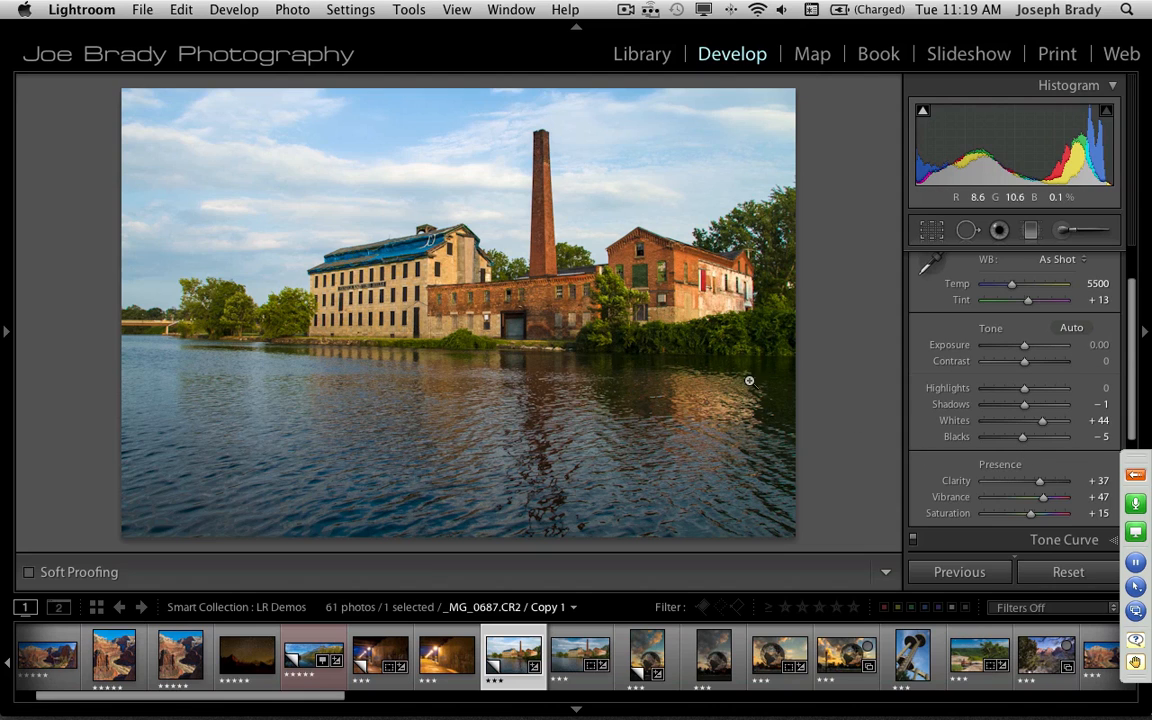
Open the Tone Curve adjustments and activate the targeted adjustment tool for editing the curve directly on the photo
drag(1141, 460, 1151, 496)
drag(1135, 410, 1131, 374)
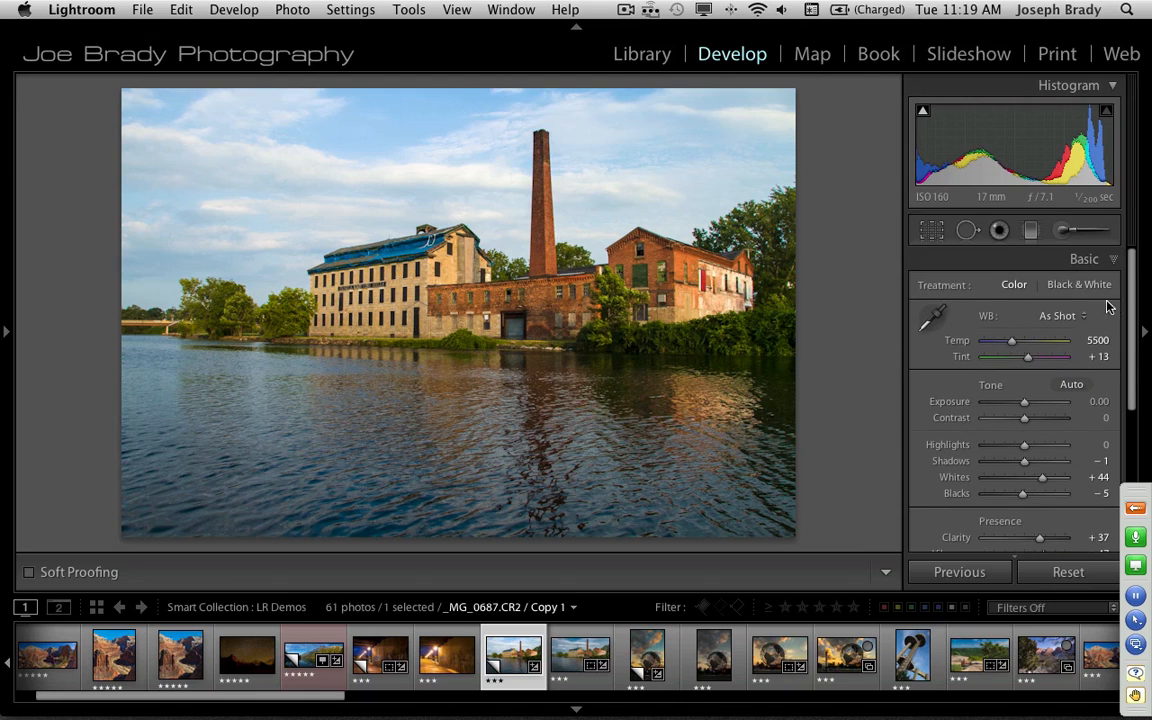
scroll(1133, 397, down, 1)
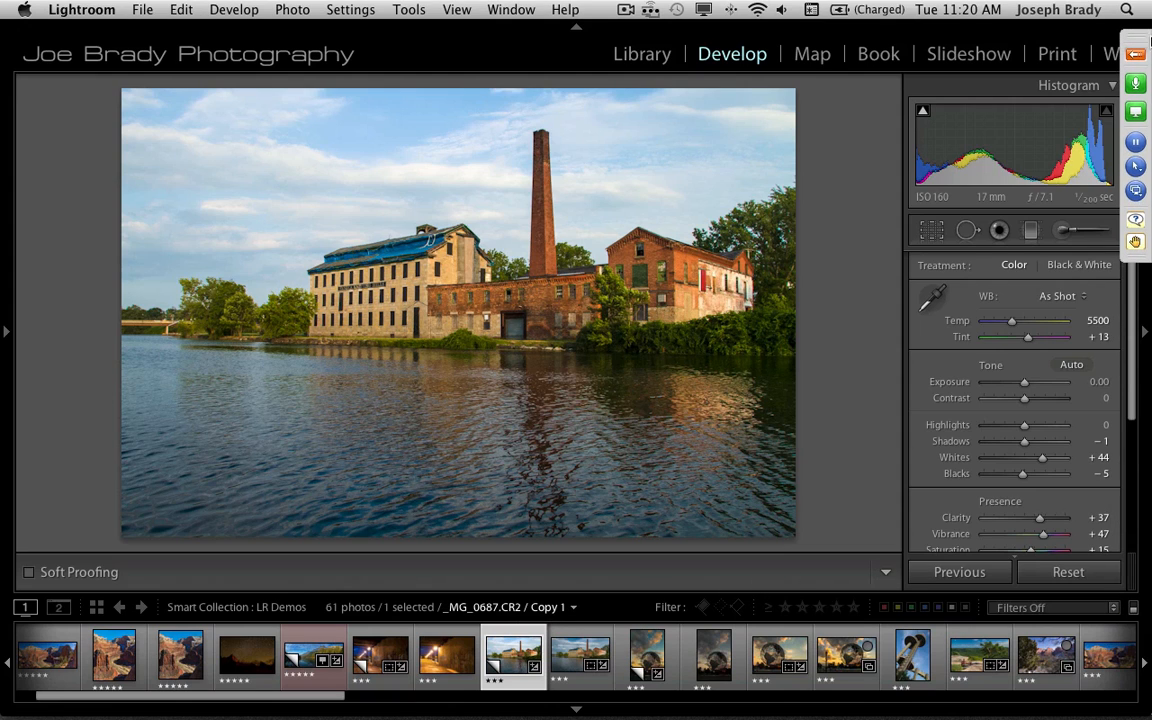
drag(1128, 283, 1141, 420)
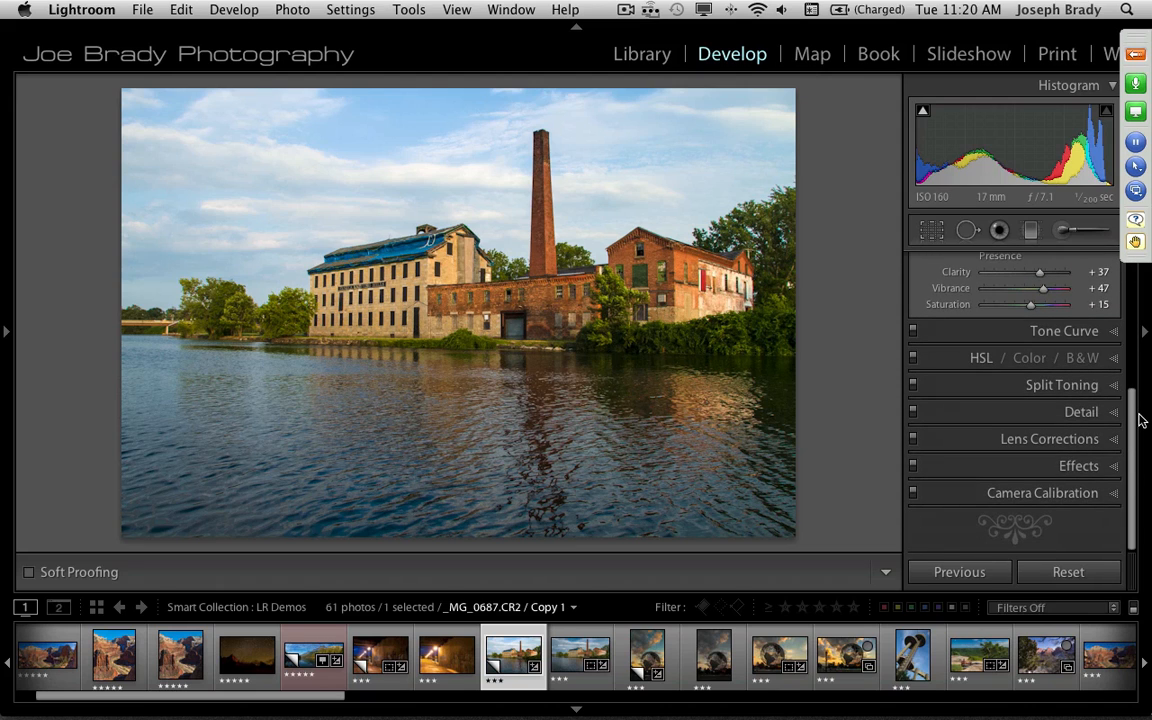
click(1078, 331)
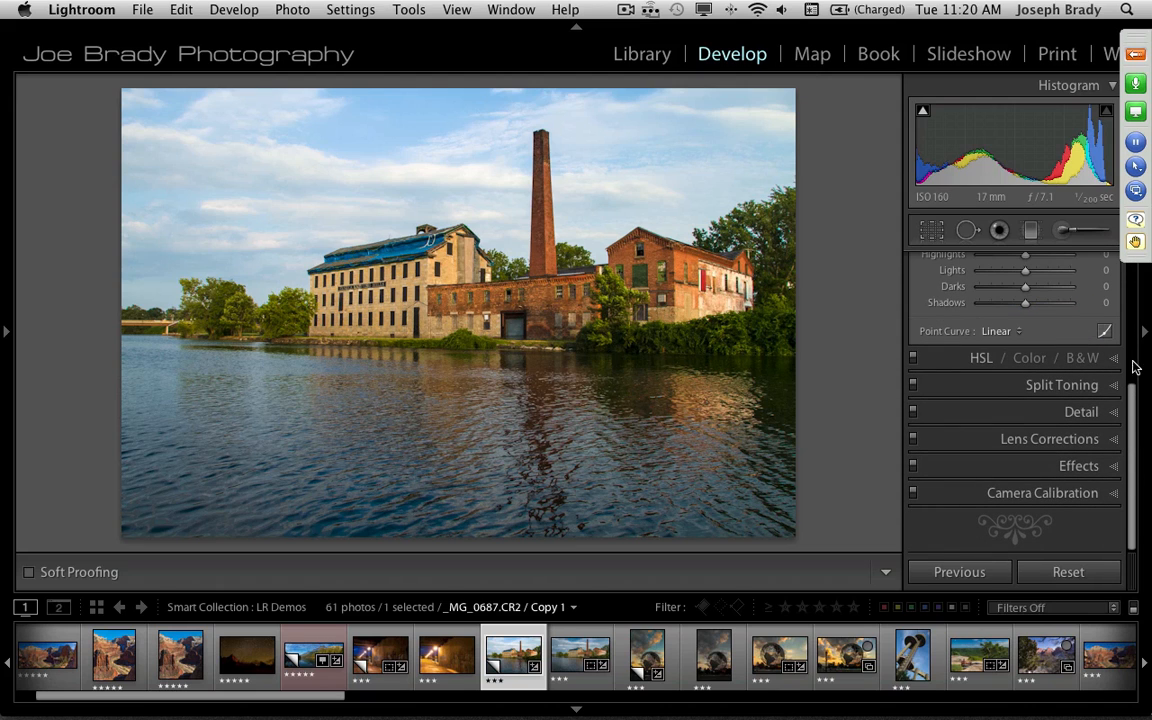
drag(1140, 378, 1135, 270)
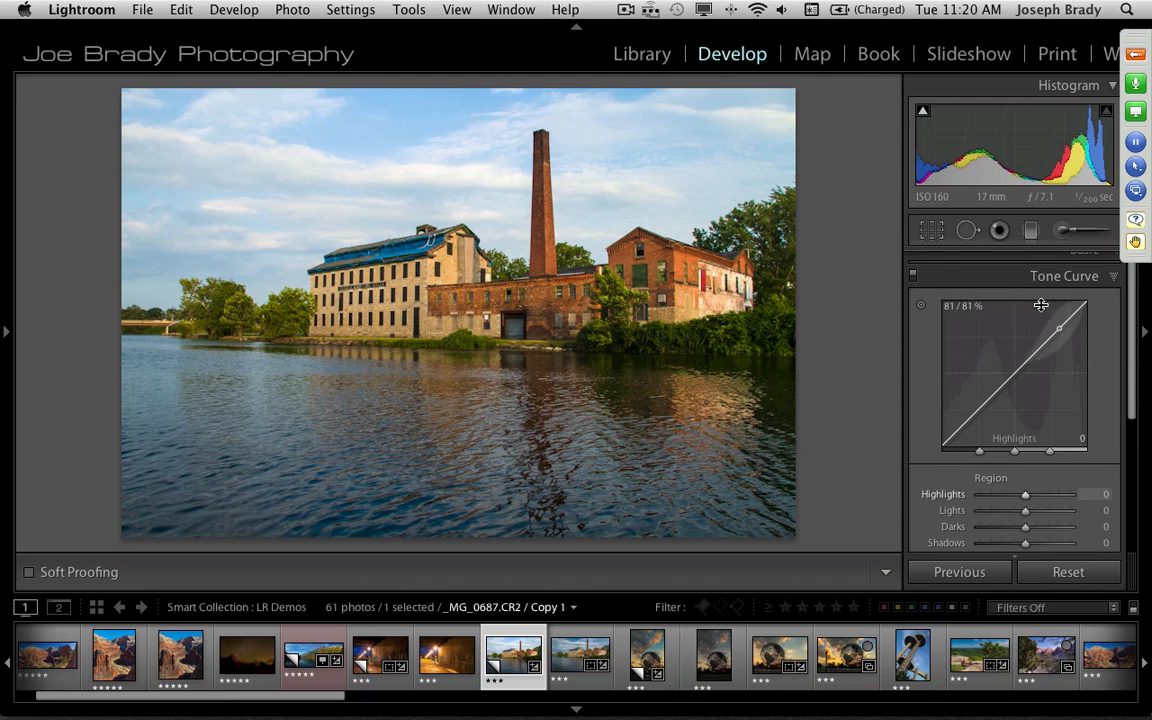
click(922, 309)
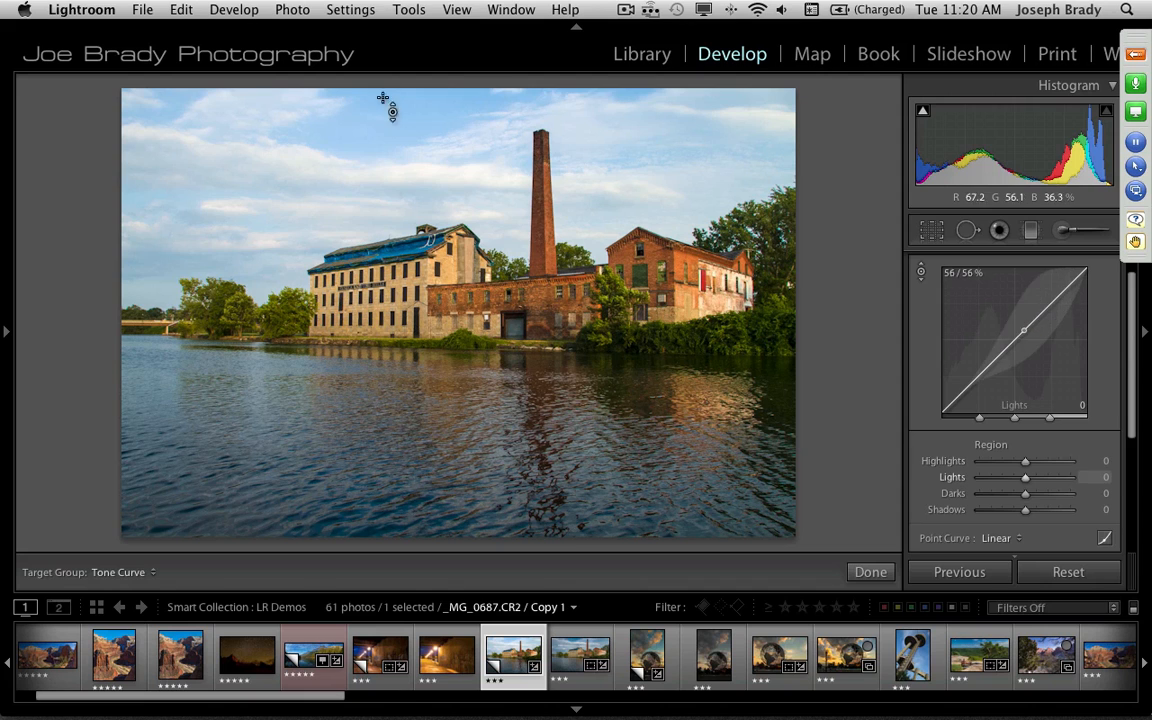
Darken the sky with the Tone Curve's targeted adjustment tool to Highlights -14 and Lights -17
drag(381, 98, 398, 151)
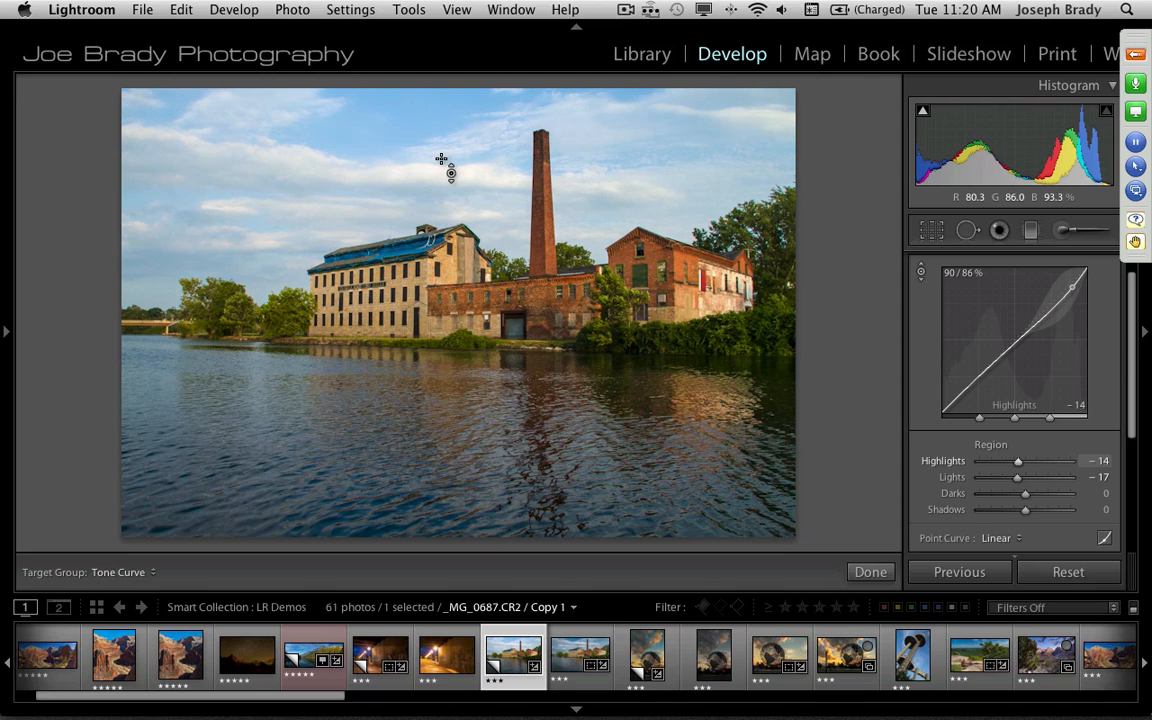
Hide the Tone Curve and Split Toning sections from the Develop adjustments
drag(1134, 336, 1144, 448)
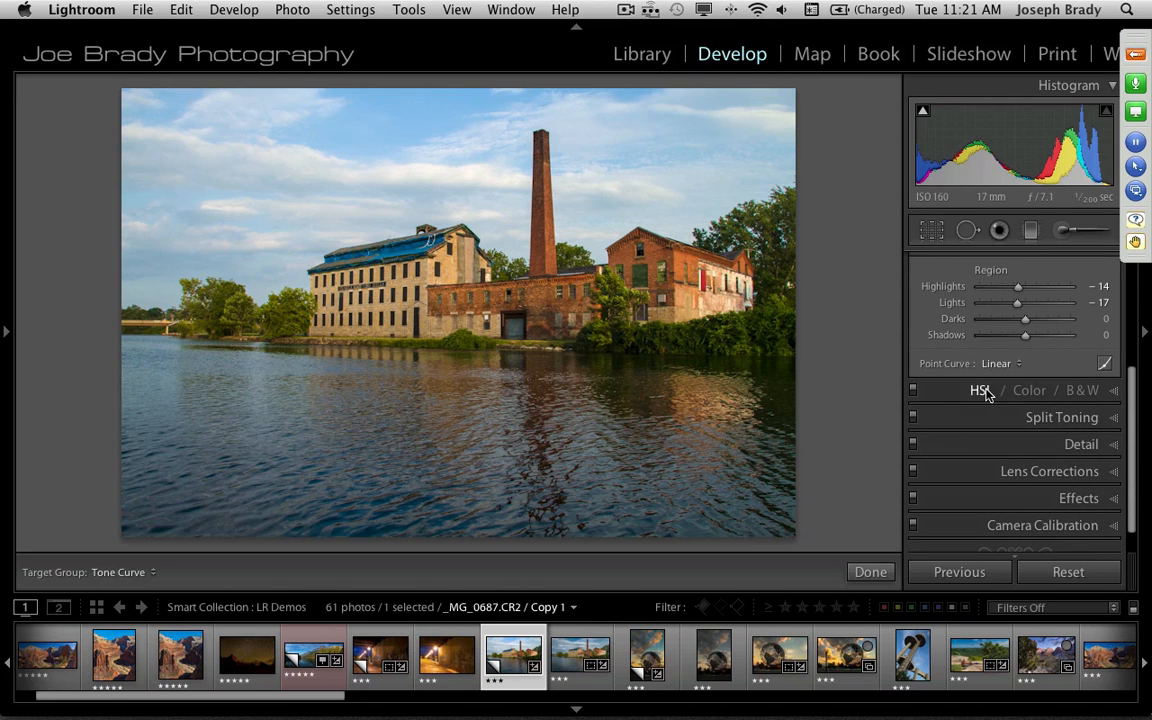
drag(1134, 404, 1138, 270)
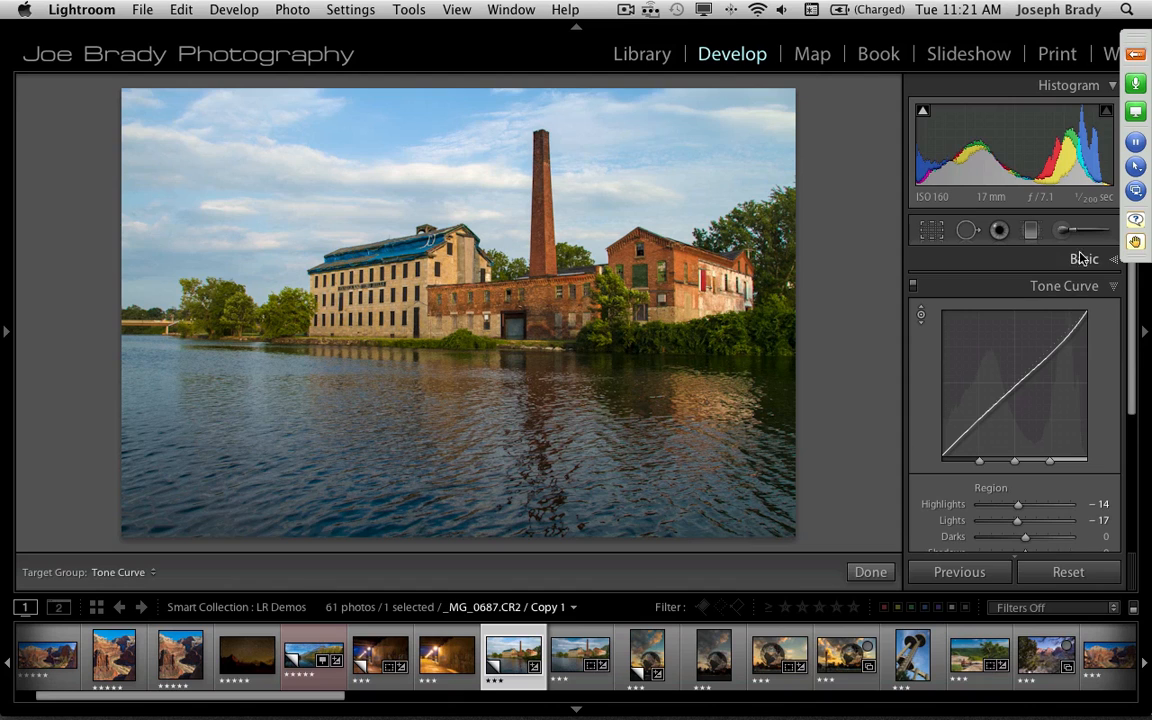
scroll(1100, 285, down, 3)
scroll(1120, 300, up, 3)
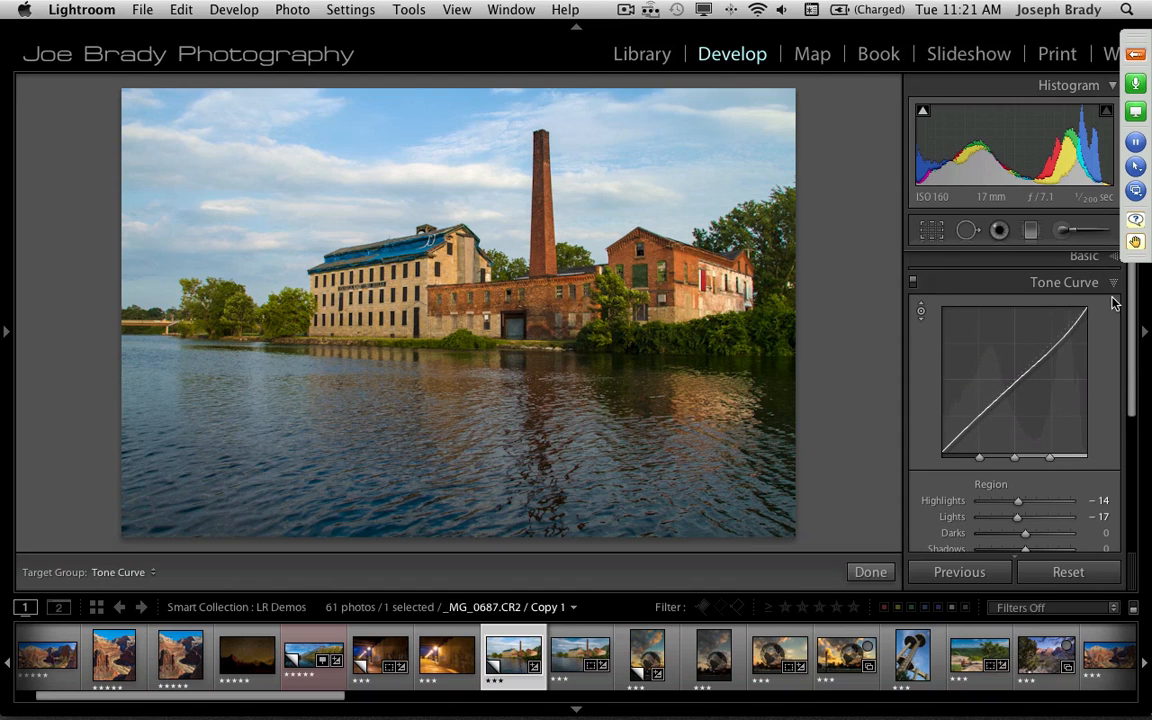
right_click(980, 288)
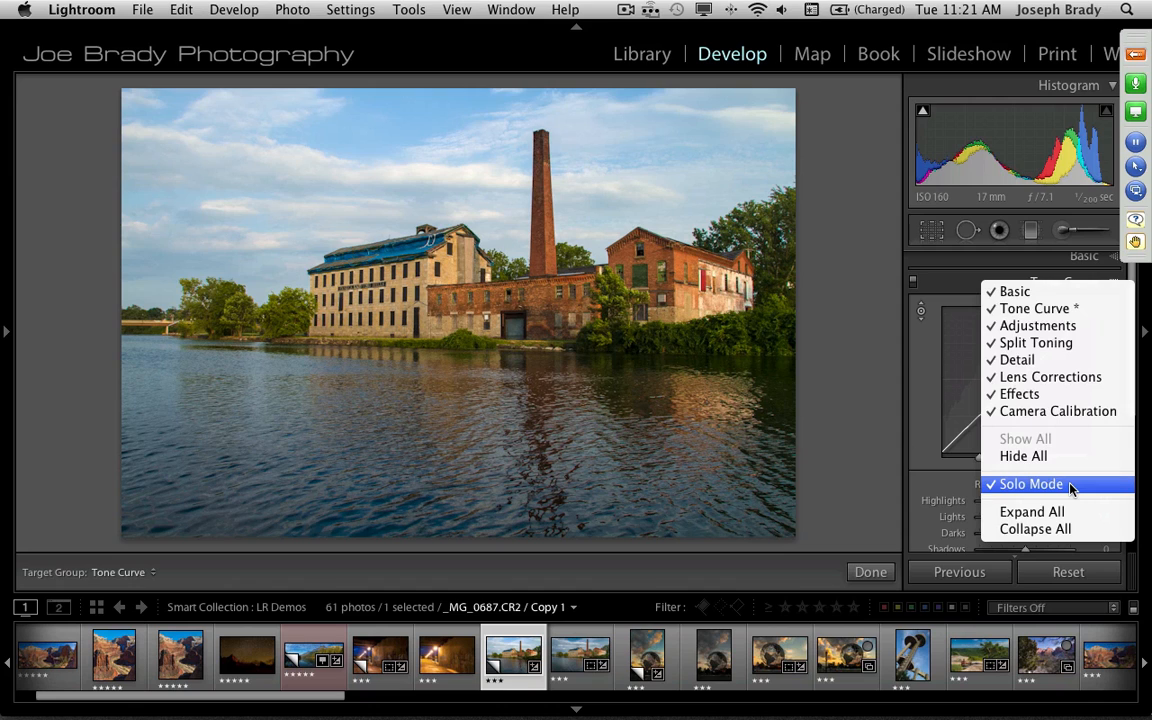
click(1057, 313)
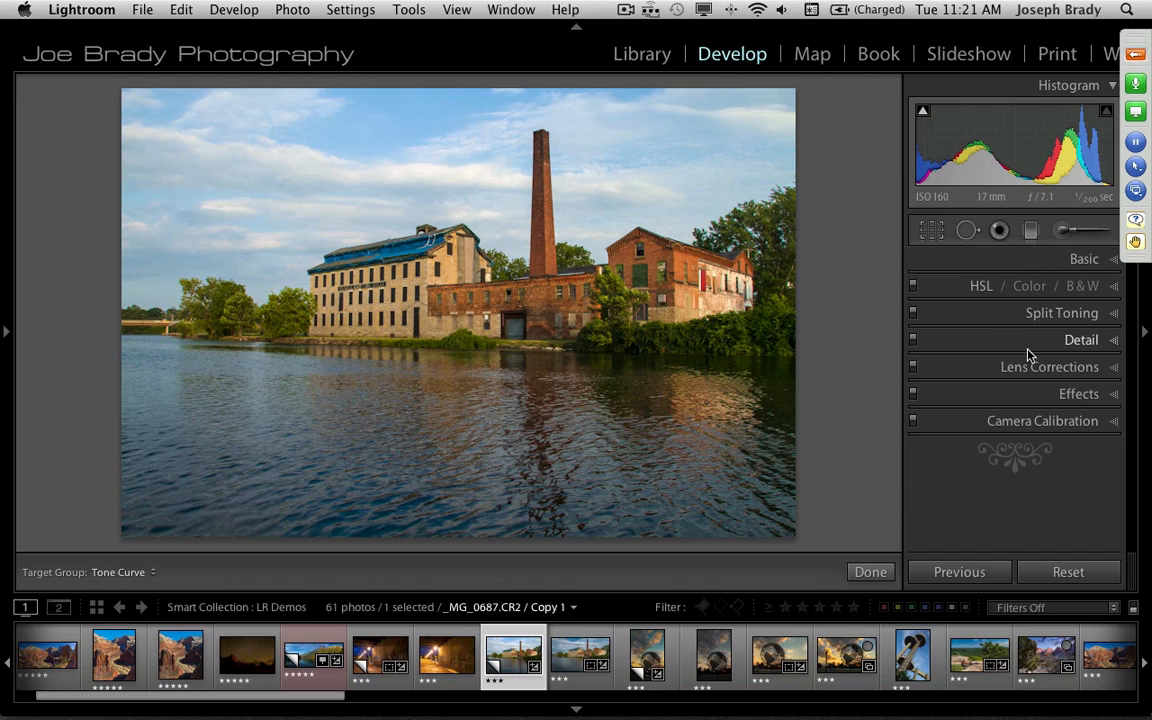
right_click(985, 317)
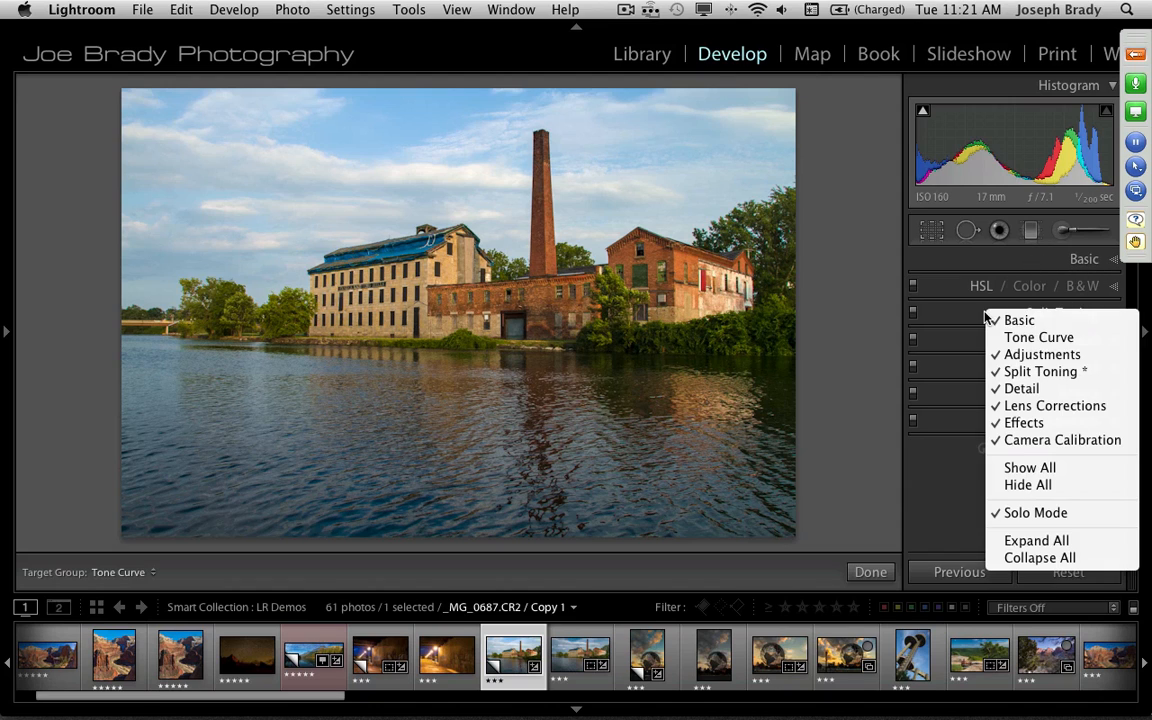
click(1015, 372)
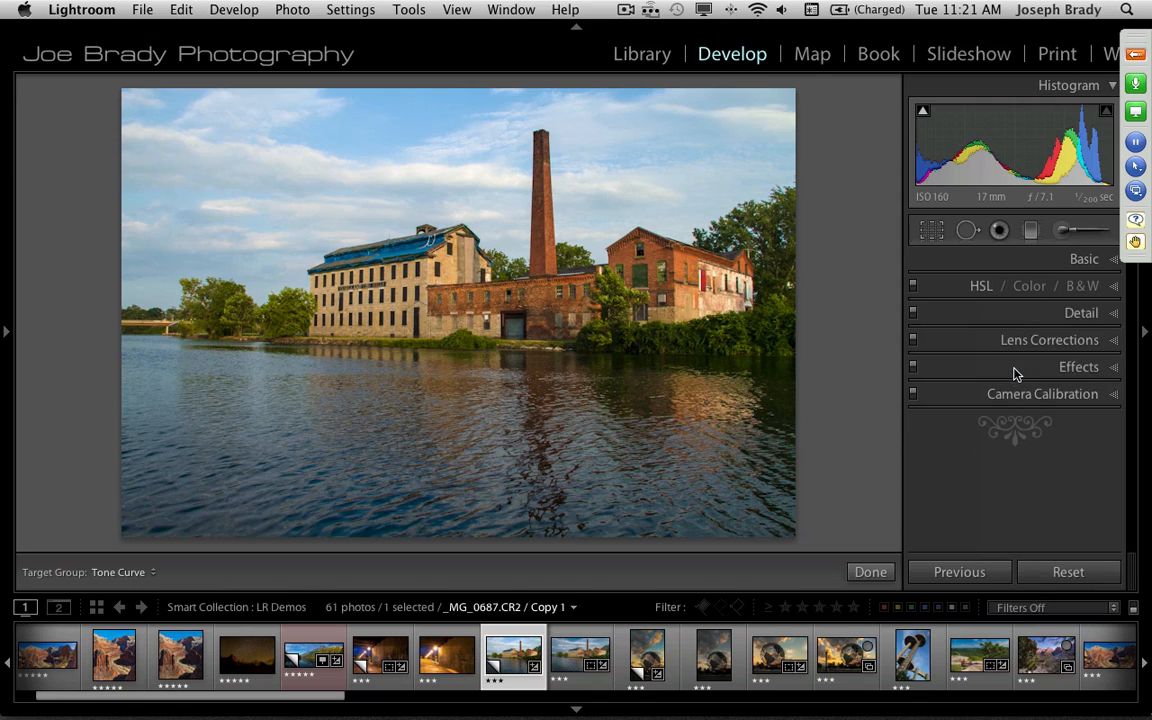
Collapse the Histogram and go through the Basic, Detail, Effects and Camera Calibration sections one at a time
click(1085, 259)
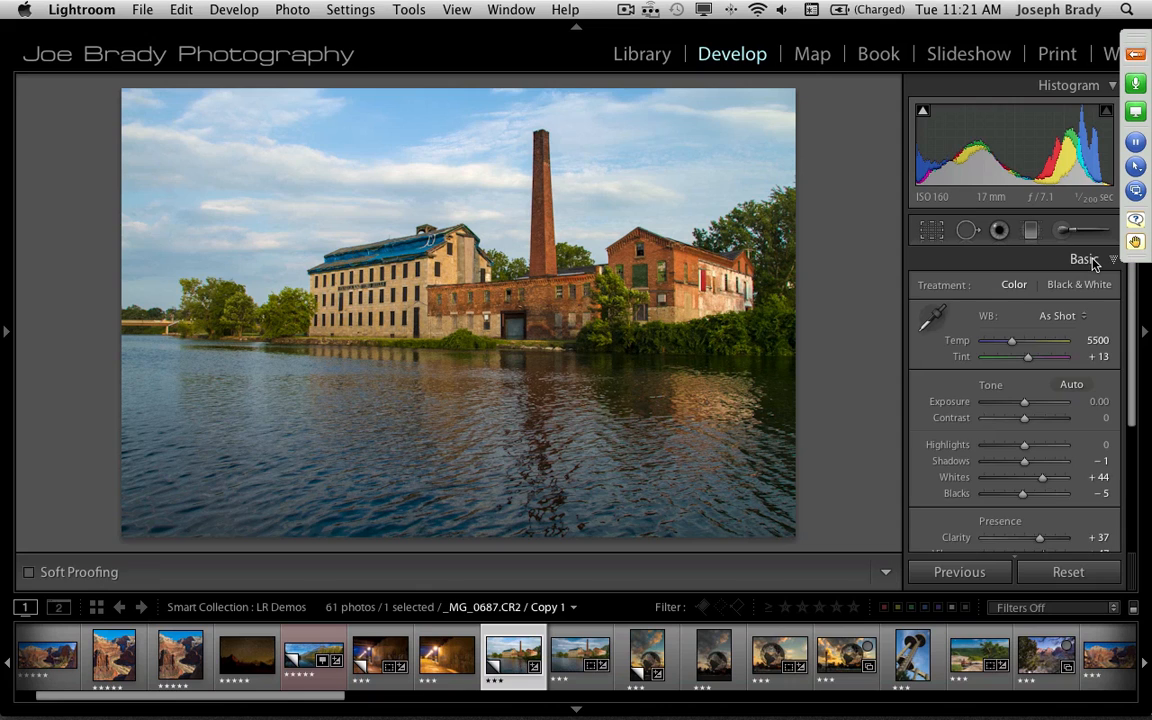
drag(1131, 295, 1128, 413)
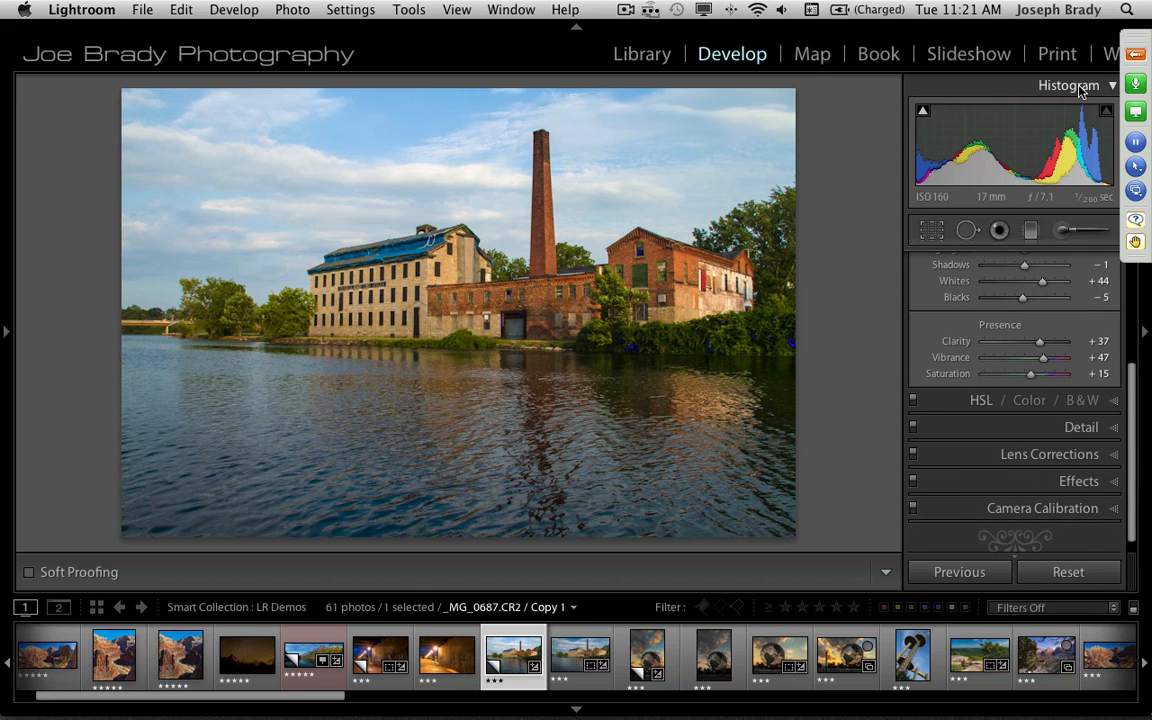
click(1002, 84)
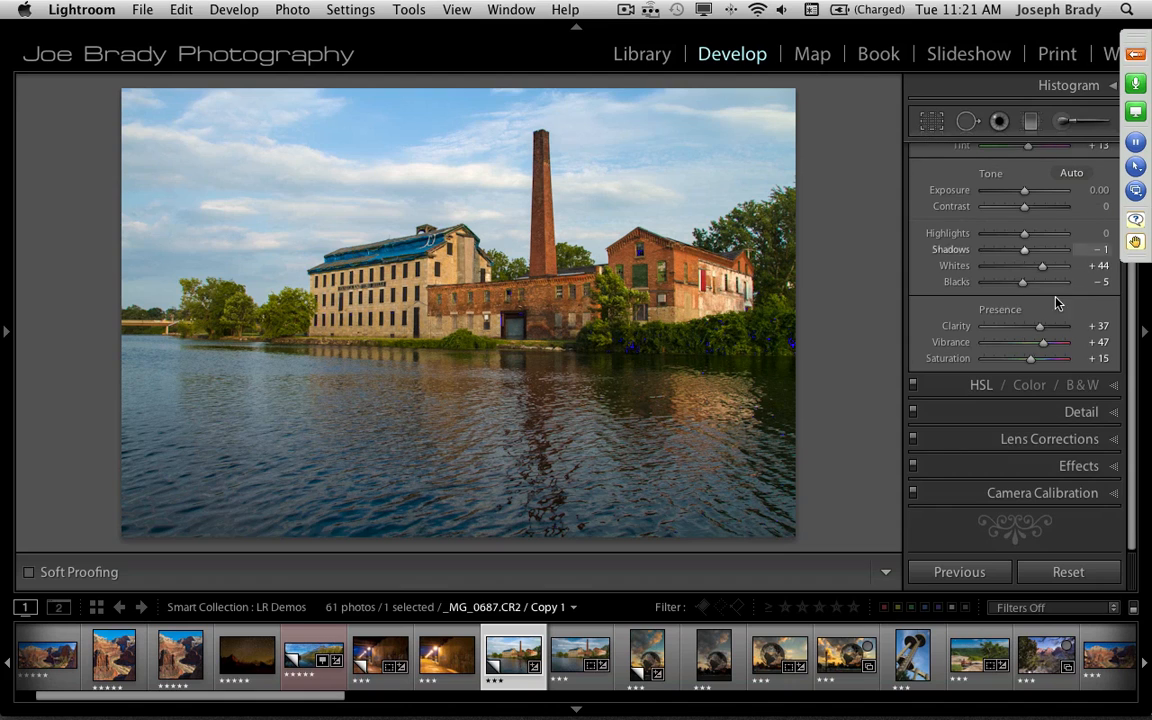
click(1080, 412)
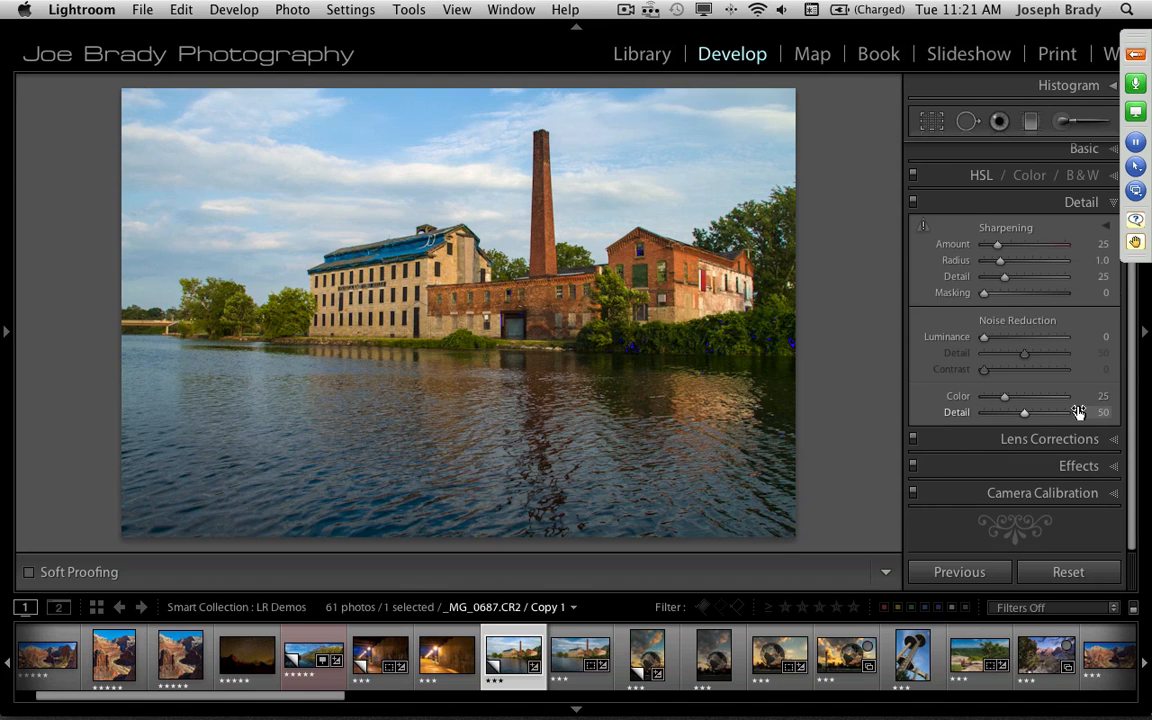
click(1073, 468)
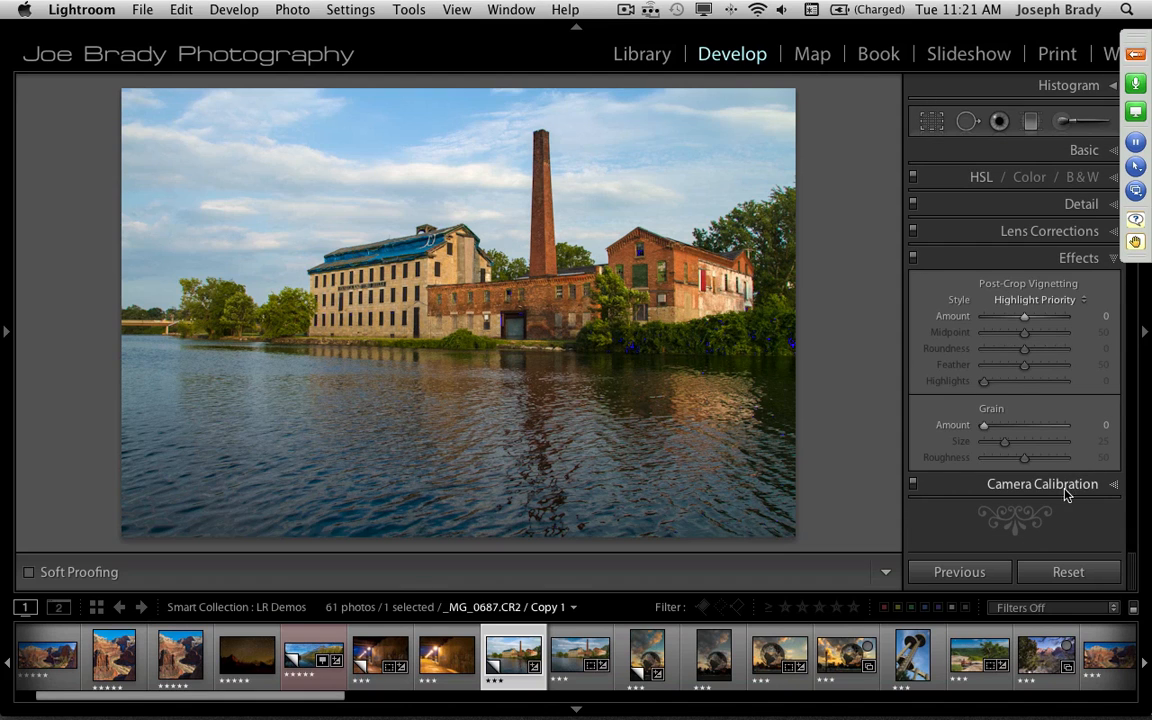
click(1066, 486)
drag(1132, 448, 1132, 476)
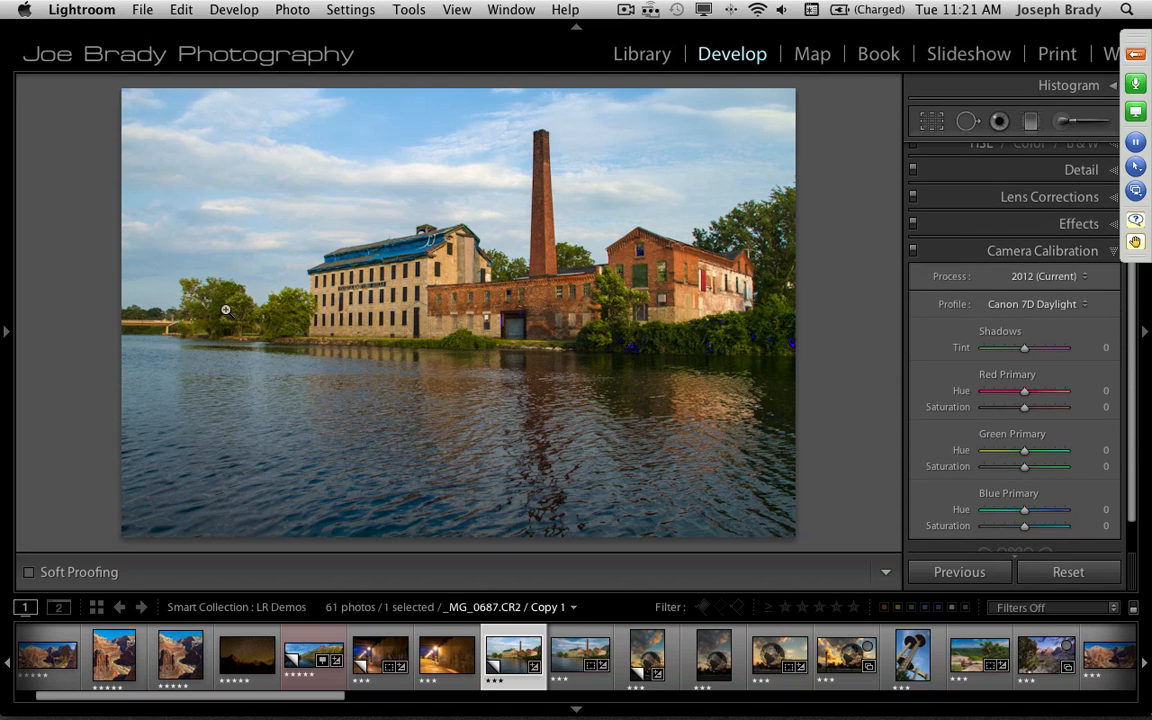
Reveal the hidden Navigator and Collections side area and check the Solo Mode option for its sections
click(7, 331)
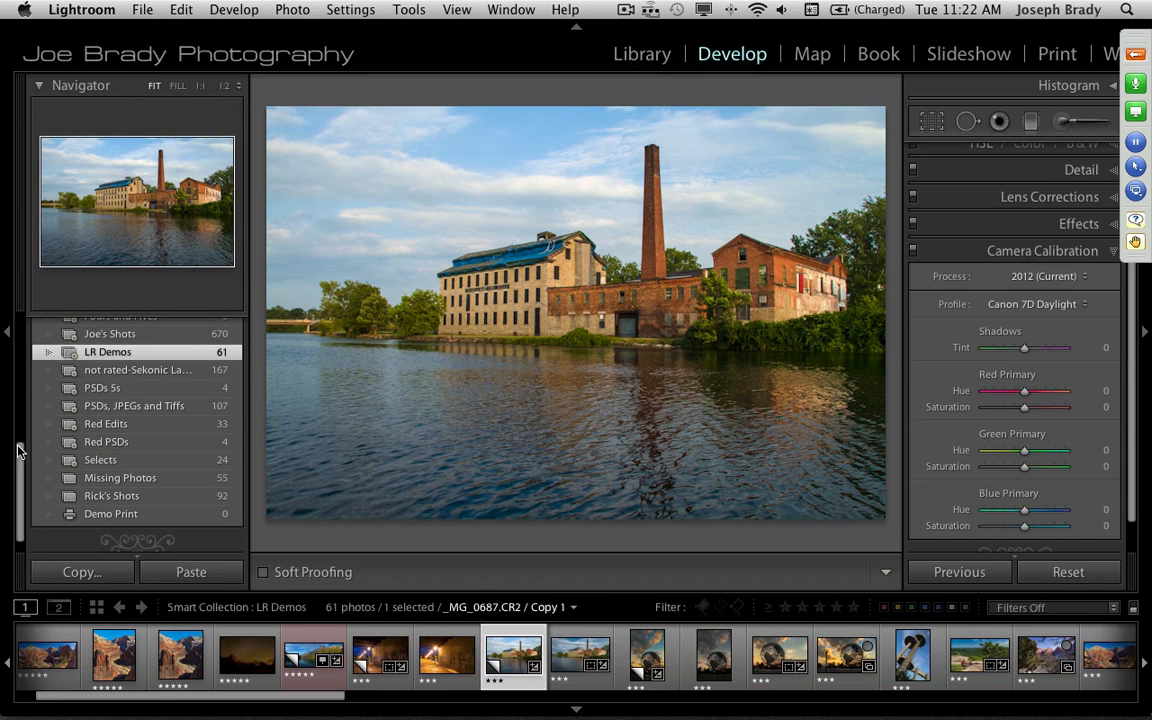
drag(18, 455, 13, 296)
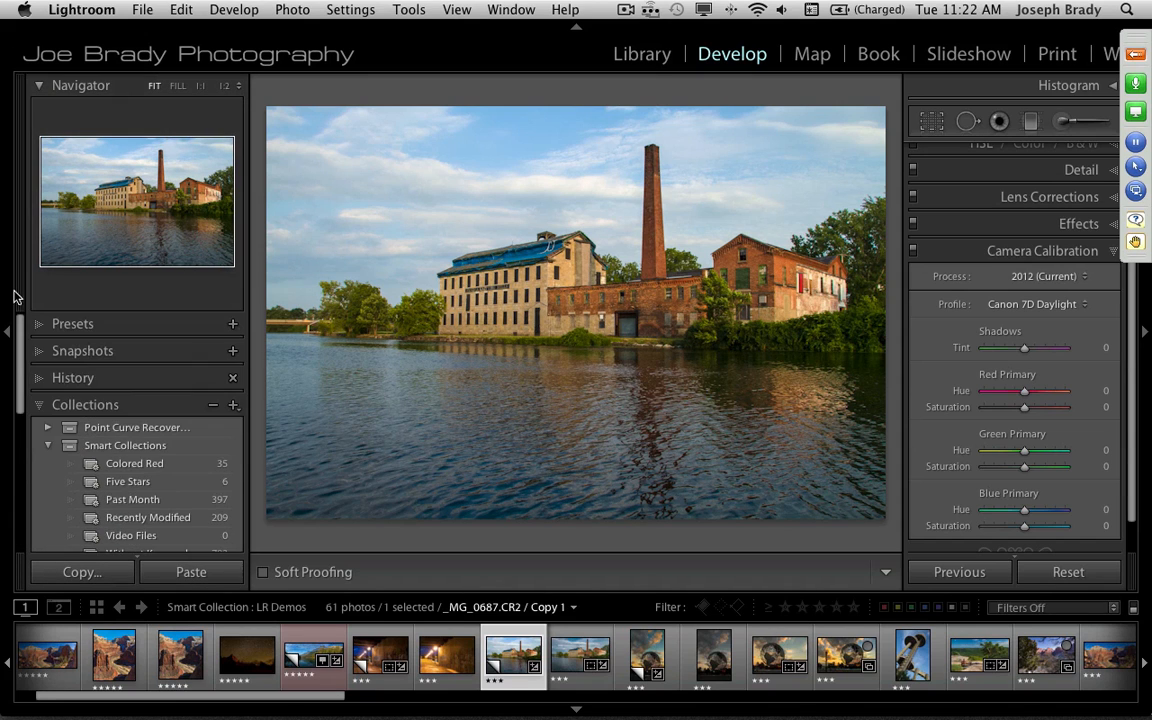
right_click(148, 380)
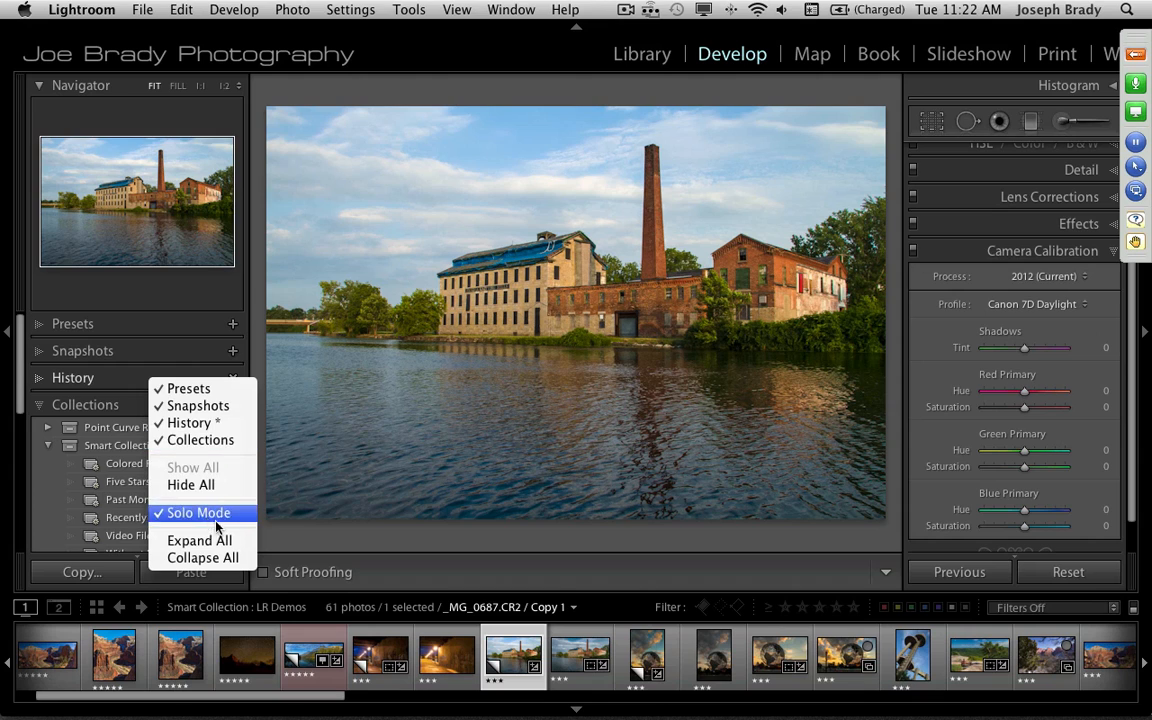
click(1128, 305)
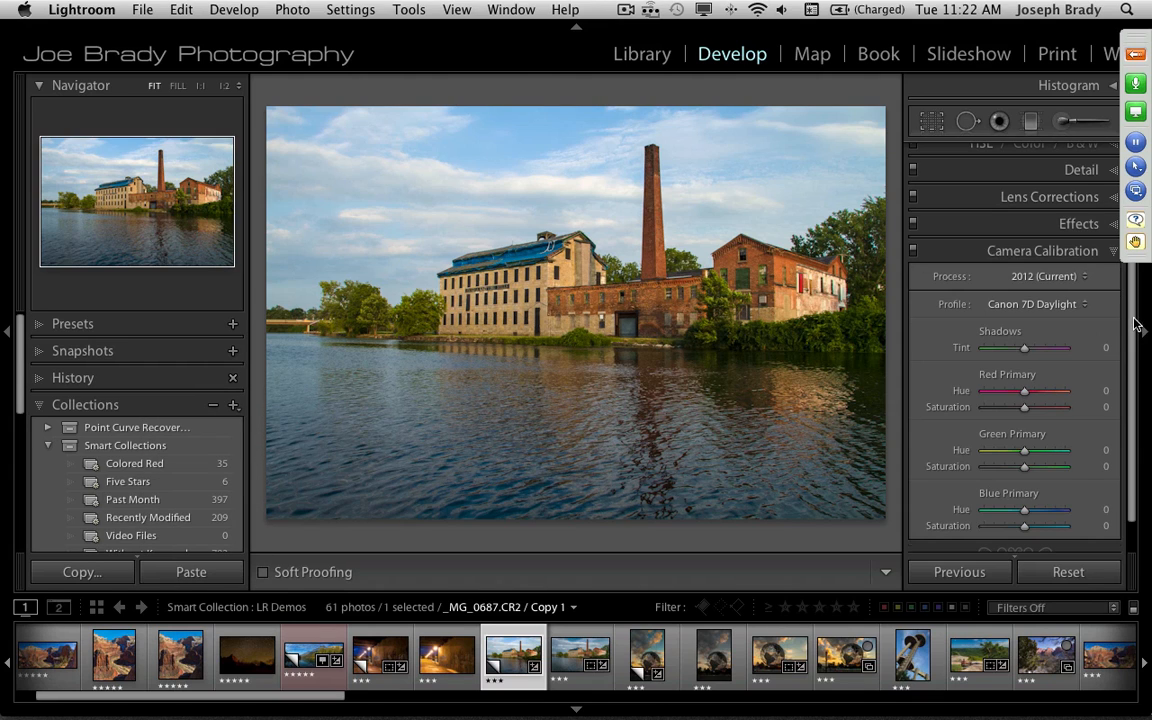
Darken the blue sky with the HSL Luminance targeted adjustment tool to Aqua -37 and Blue -28
scroll(1120, 260, up, 2)
click(1085, 151)
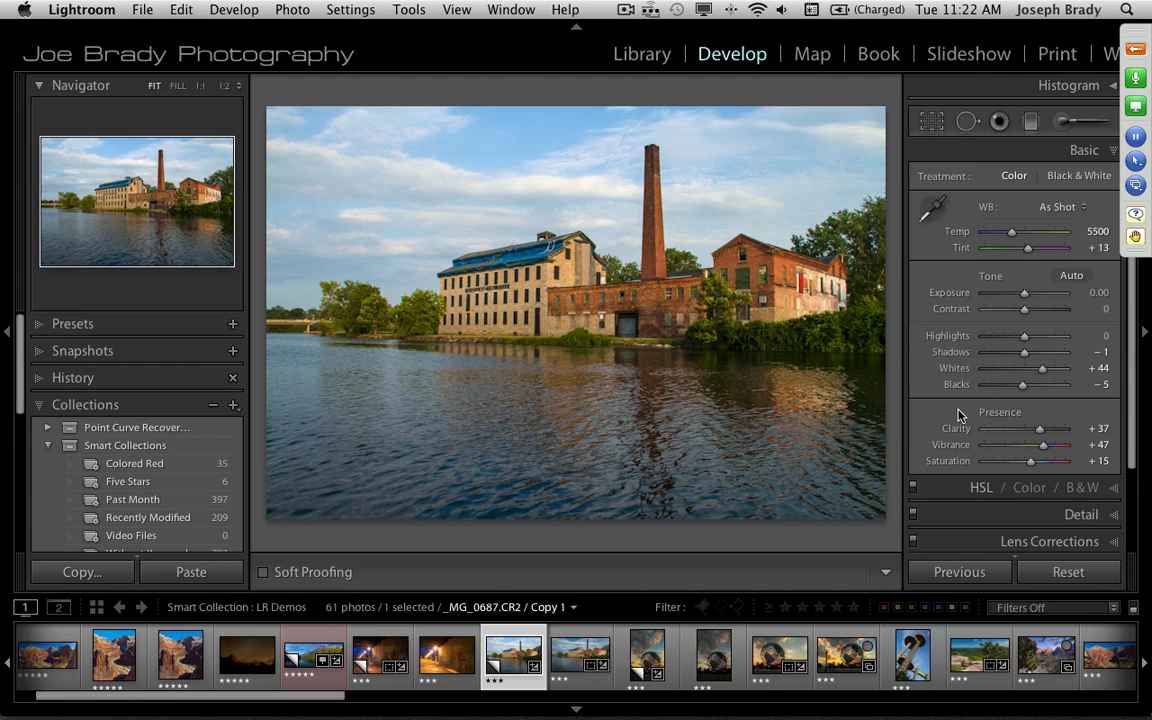
click(985, 488)
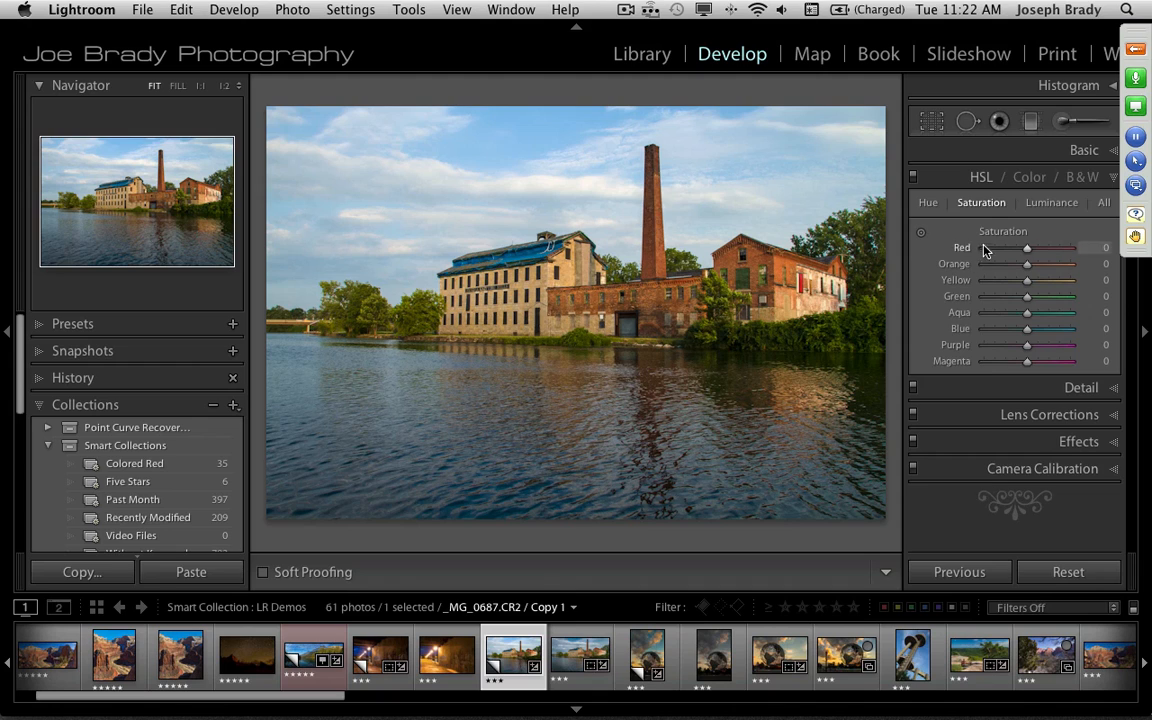
click(1049, 204)
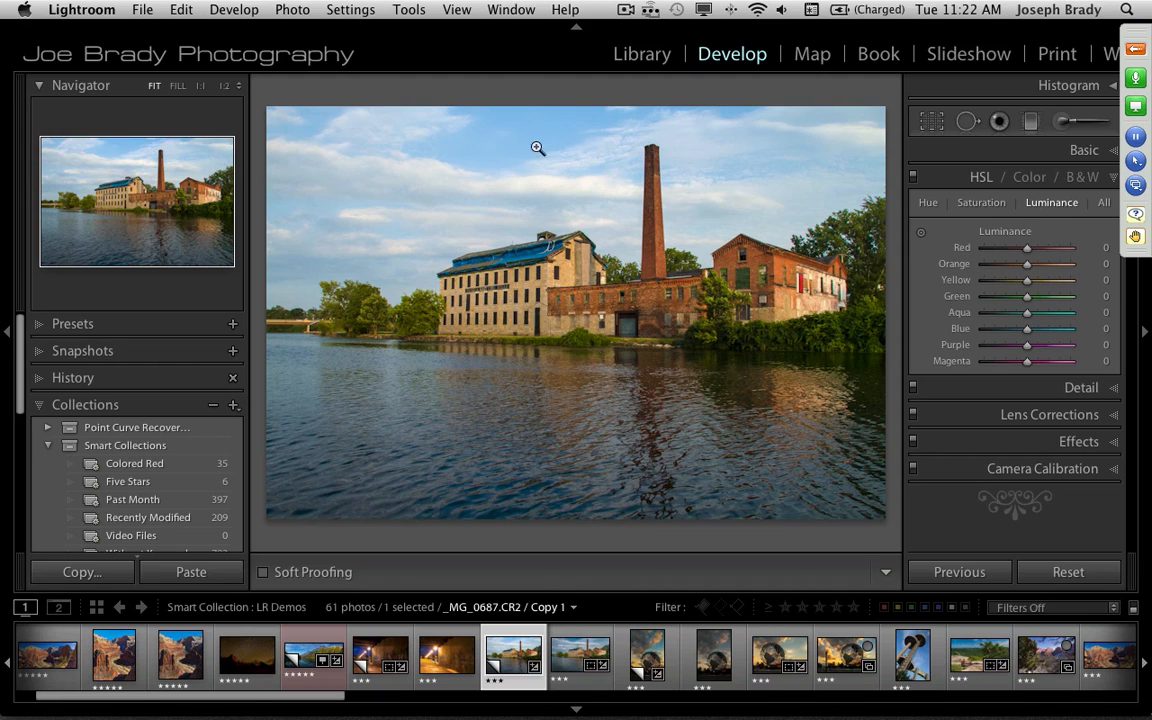
click(921, 234)
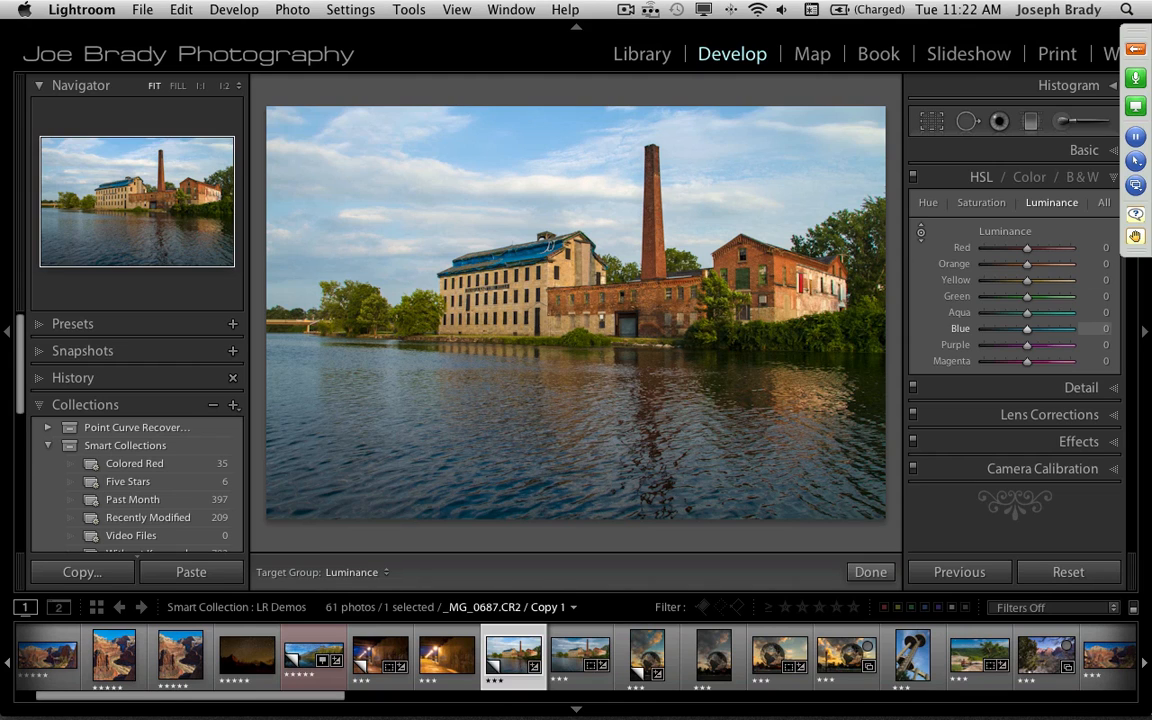
drag(575, 150, 575, 175)
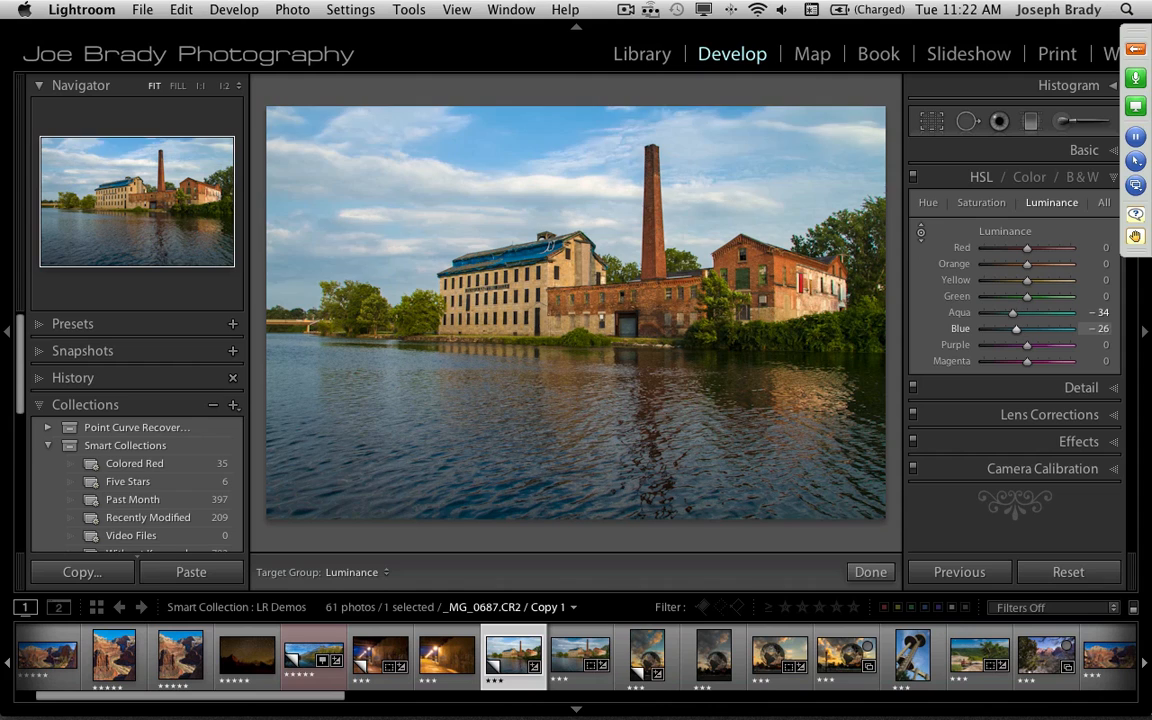
drag(550, 244, 550, 244)
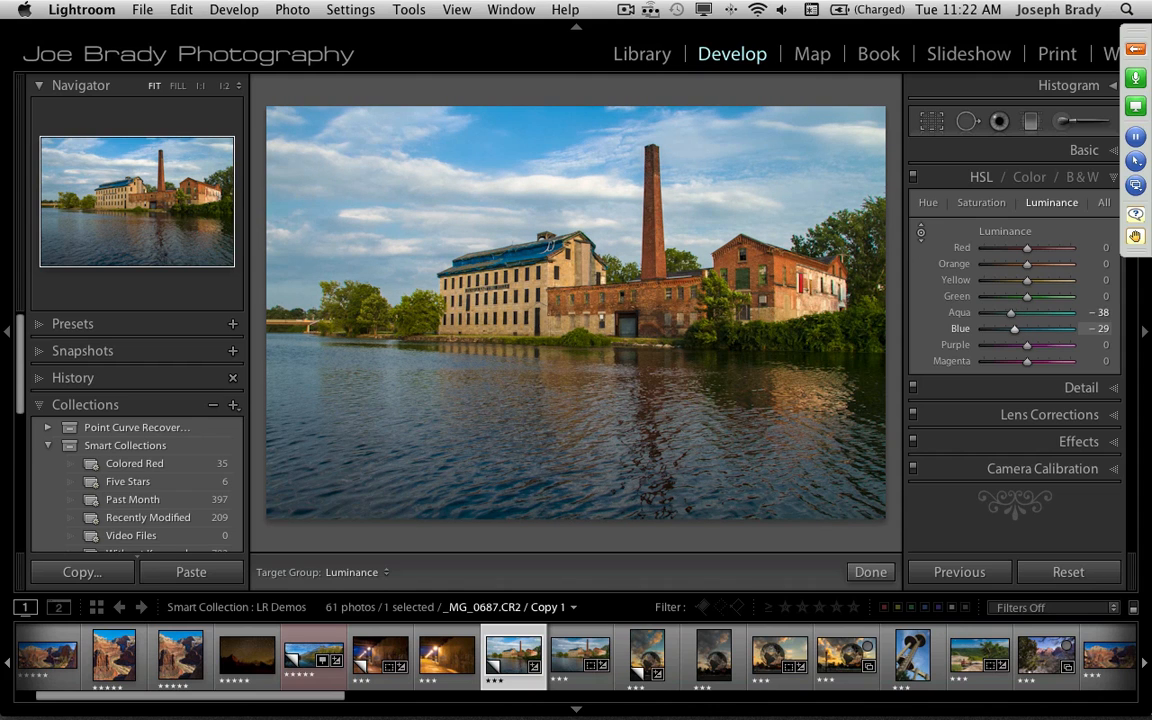
drag(531, 130, 531, 128)
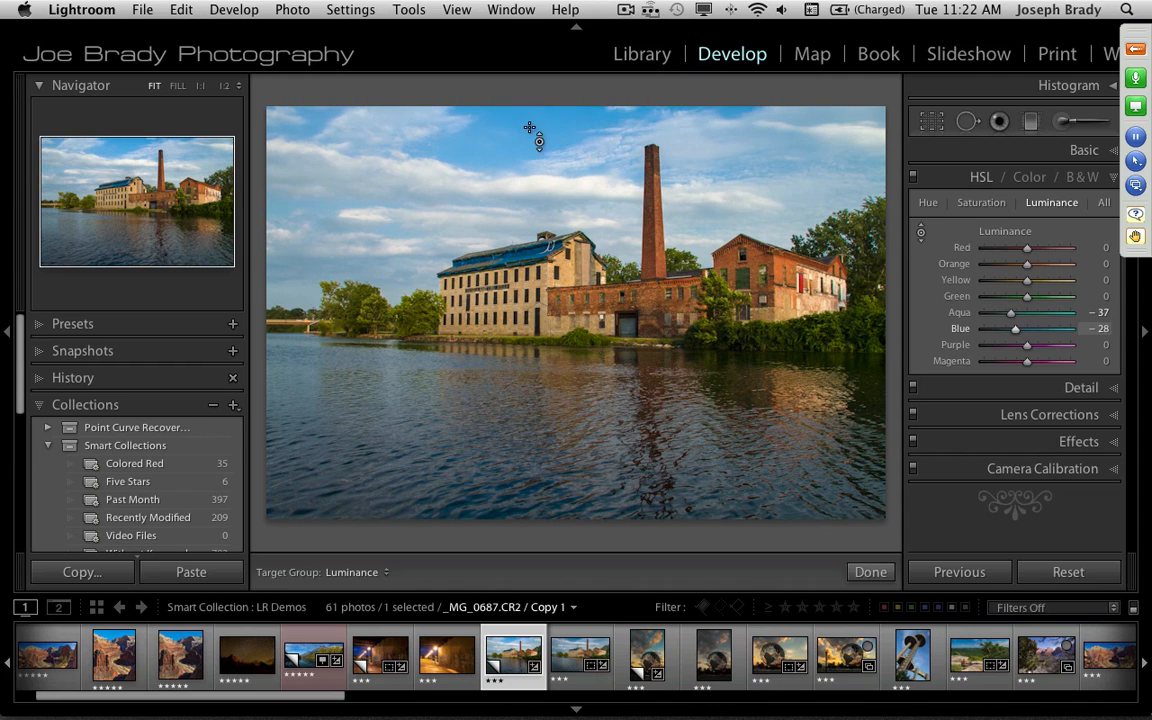
Try a targeted Saturation adjustment on the sky, and shift its Hue to Aqua +24 and Blue +18
click(978, 204)
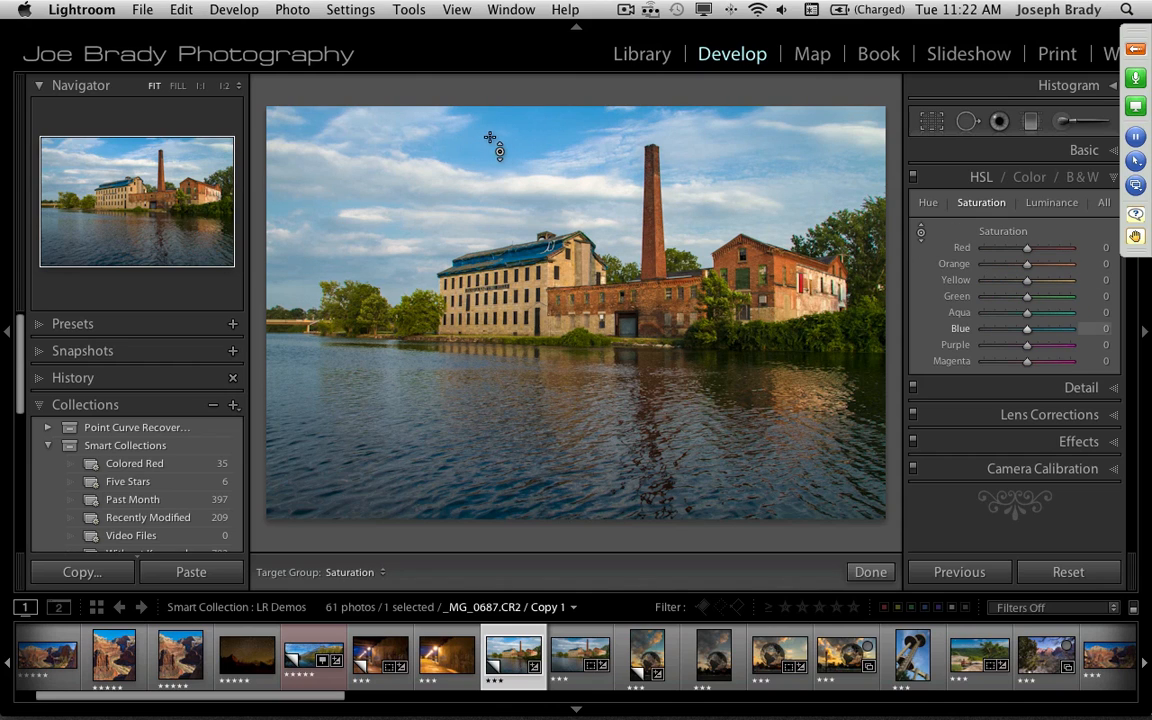
mouse_move(499, 137)
mouse_down()
mouse_move(499, 121)
mouse_move(499, 155)
mouse_move(499, 135)
mouse_up()
click(929, 204)
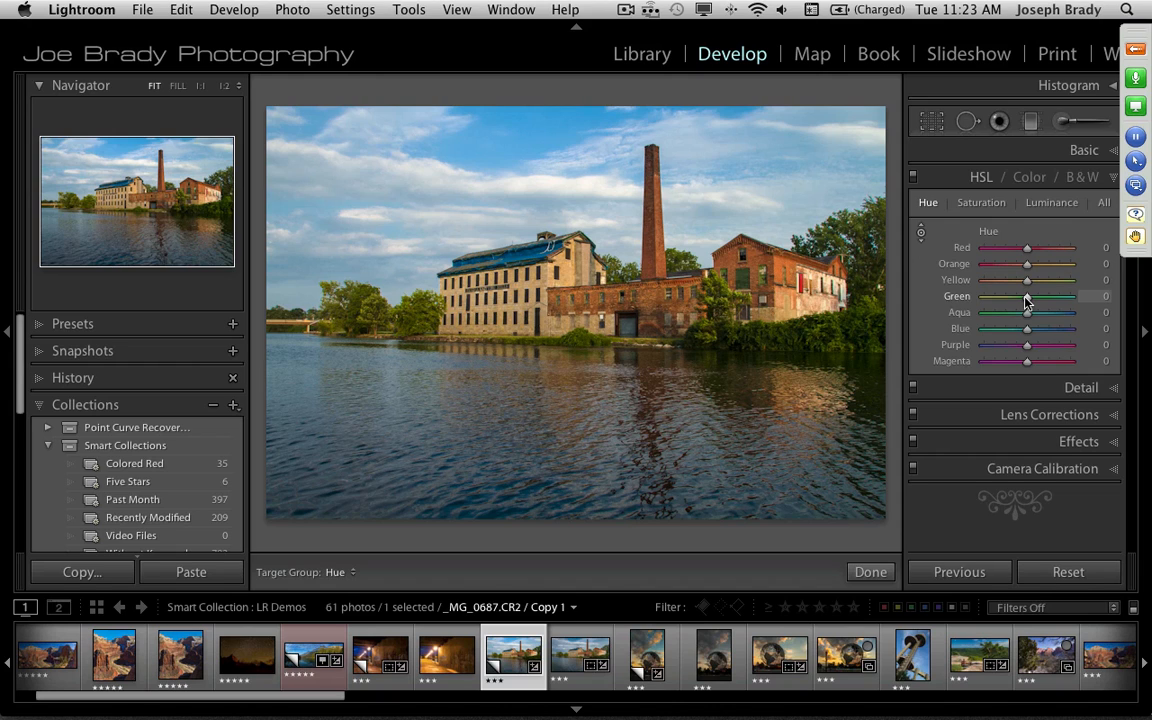
click(921, 232)
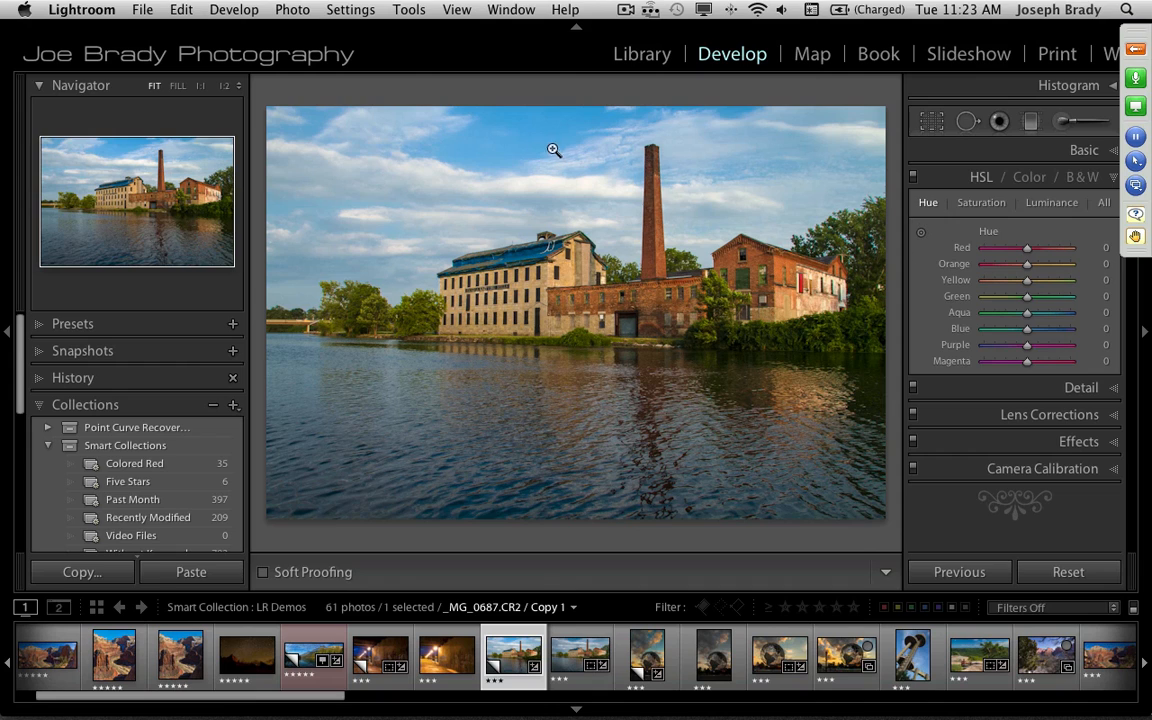
click(921, 233)
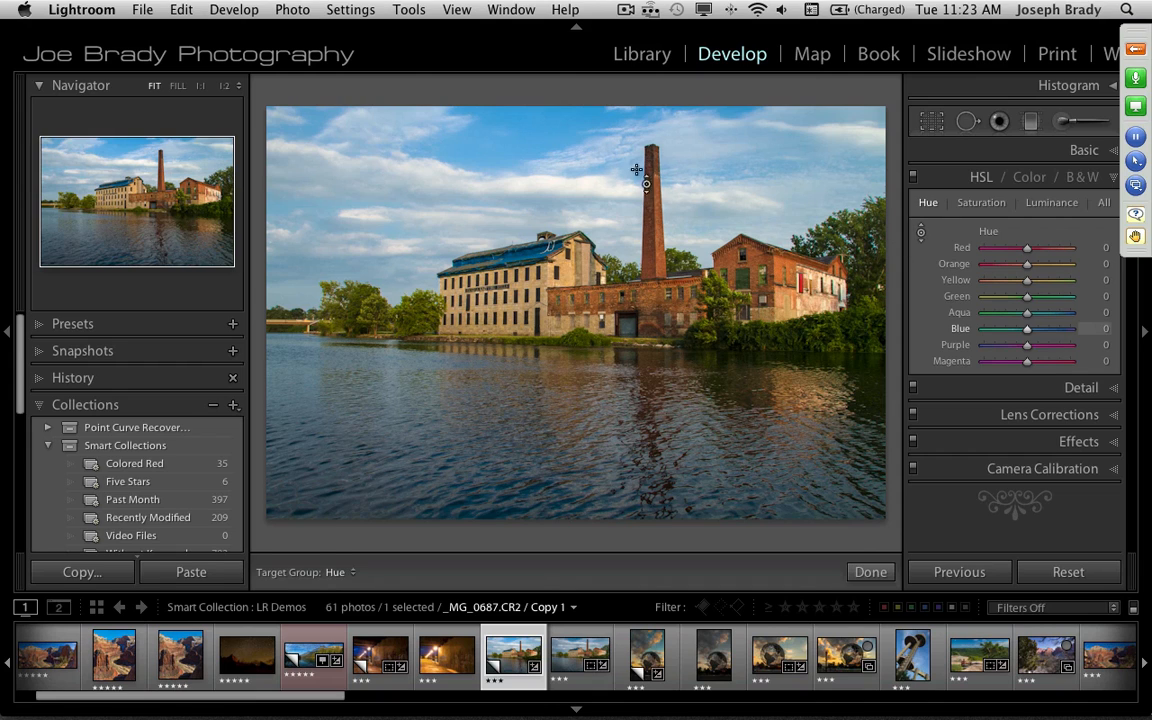
drag(485, 125, 485, 97)
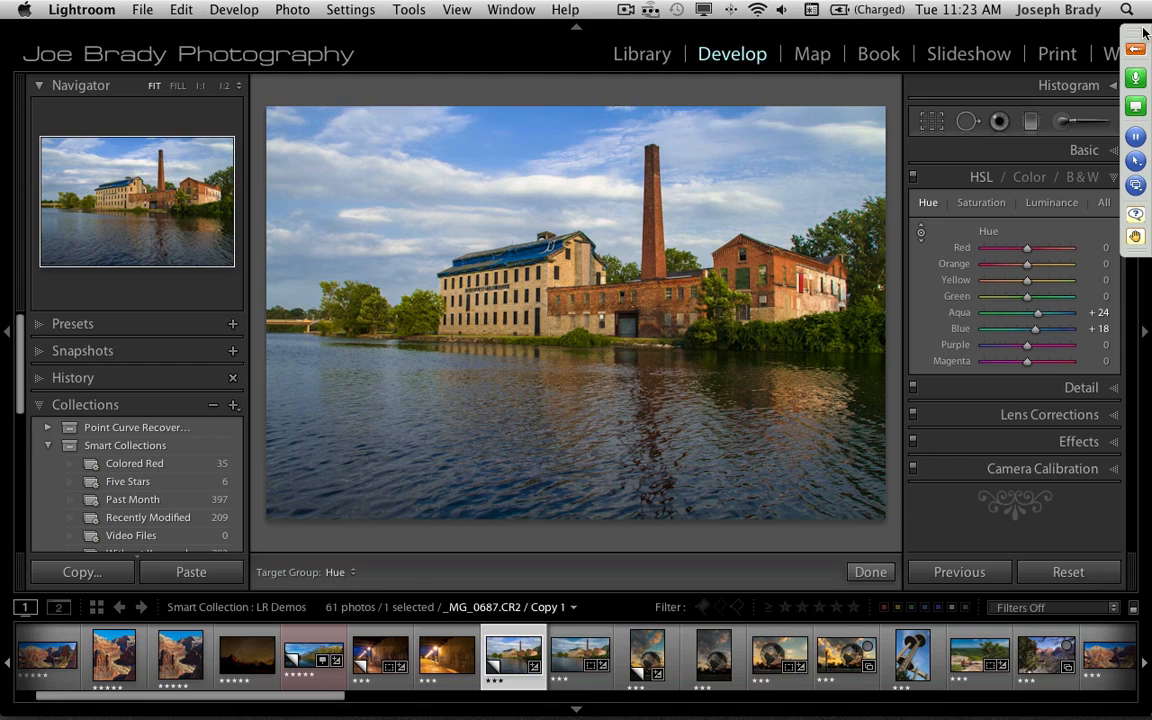
Darken the trees and water with targeted Luminance adjustments to Yellow -15, Green -24, Aqua -50 and Blue -51
click(1052, 203)
click(921, 234)
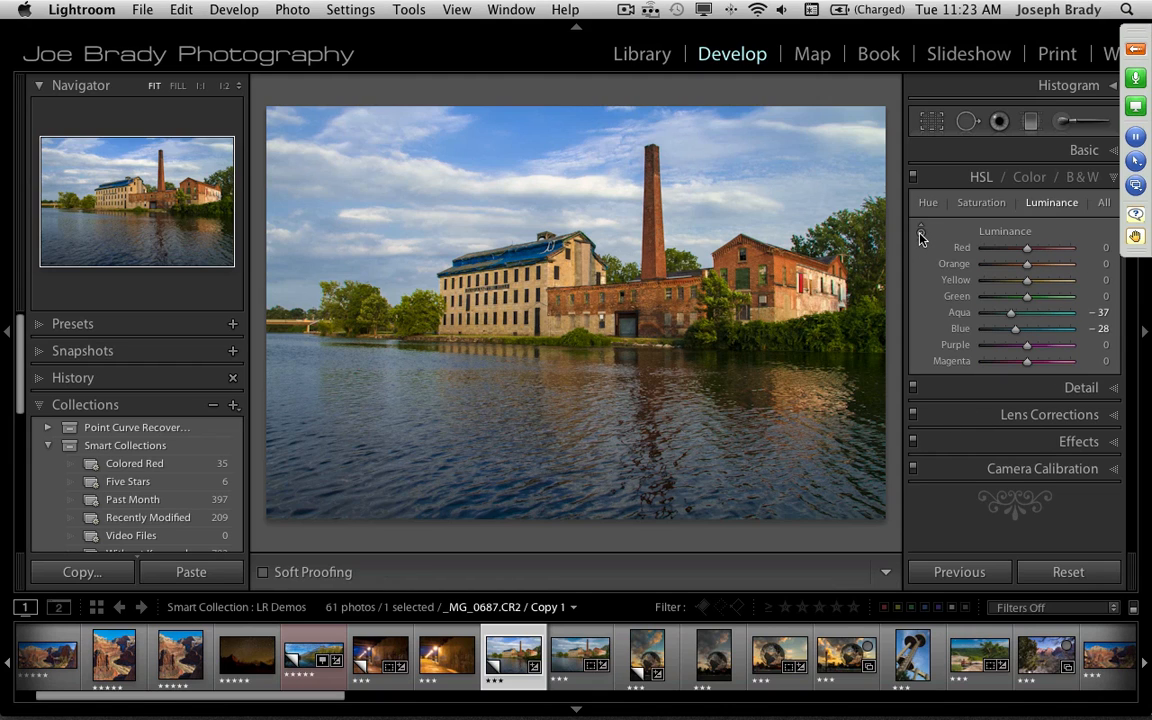
click(921, 234)
drag(417, 308, 417, 336)
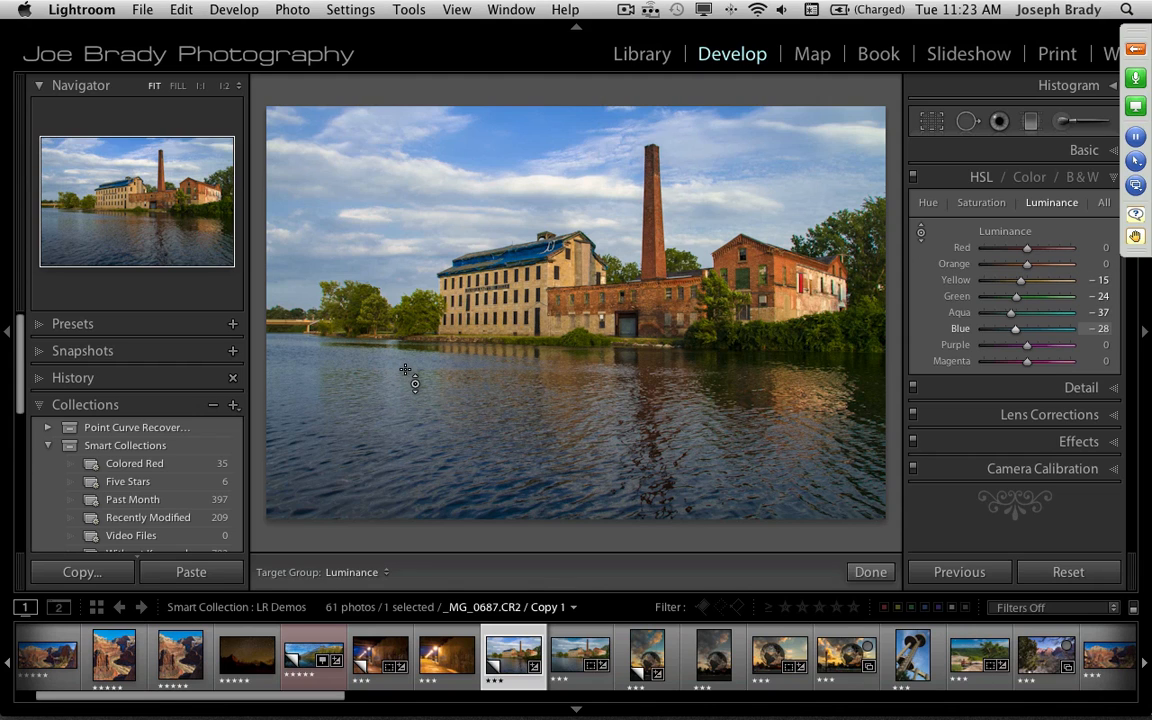
drag(409, 372, 409, 393)
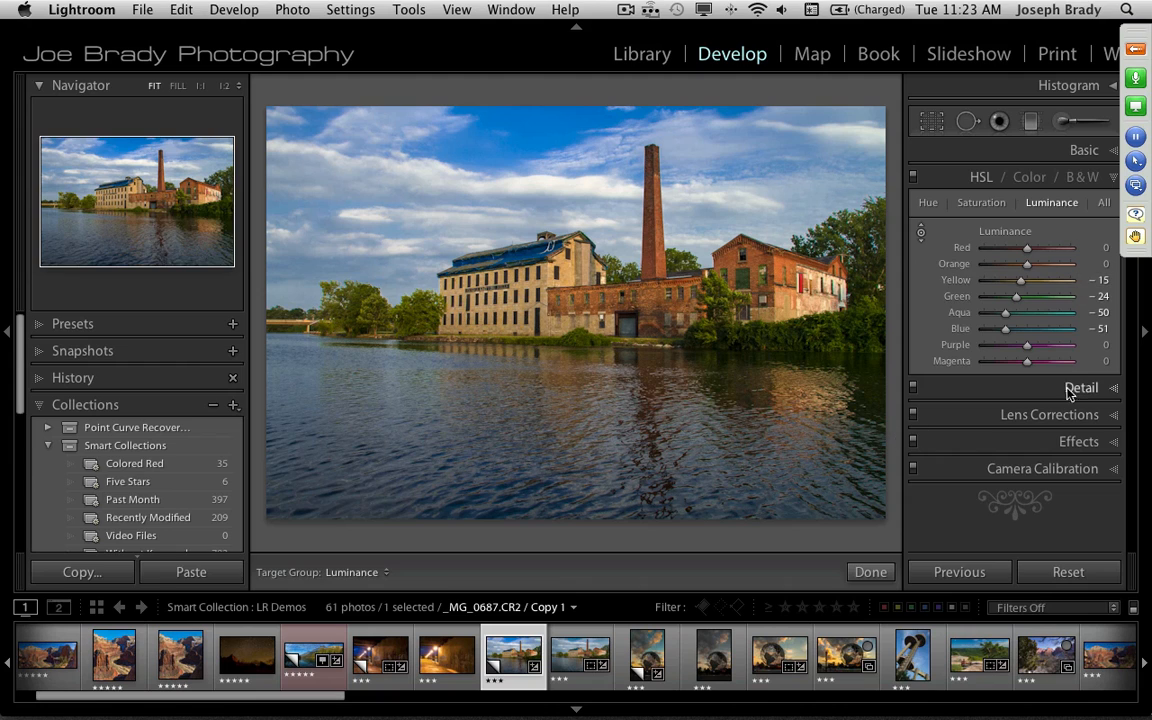
Compare the photo without and with the HSL adjustments by switching them off and back on
click(913, 178)
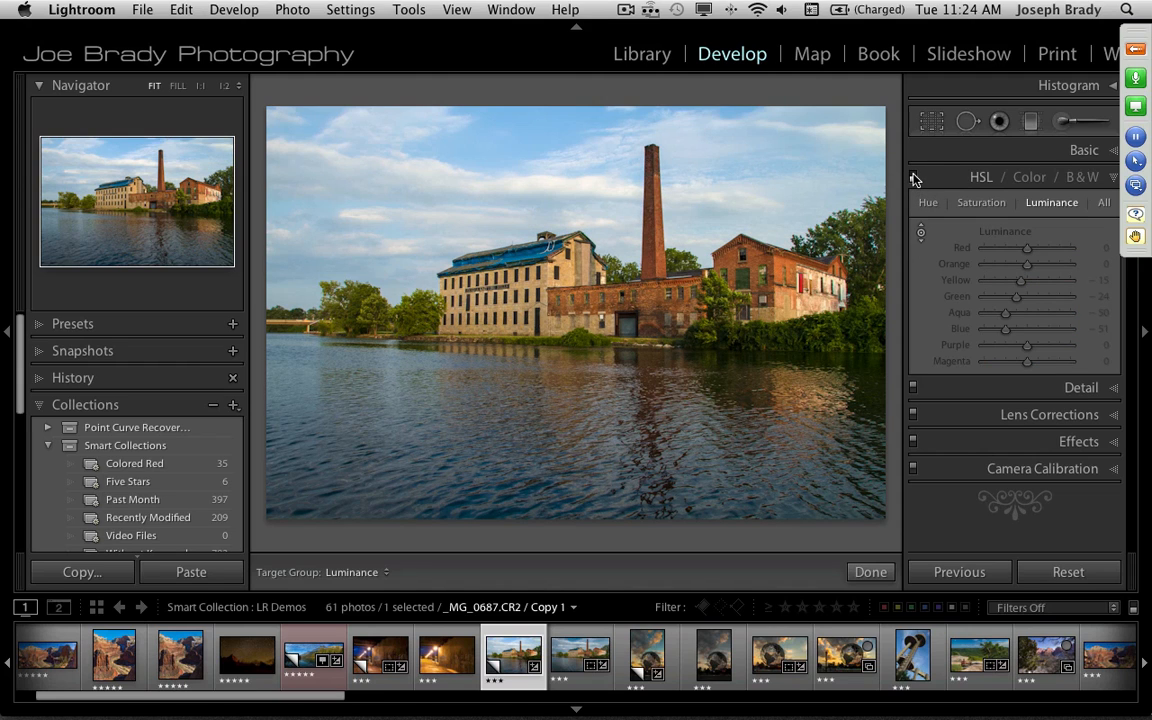
click(913, 178)
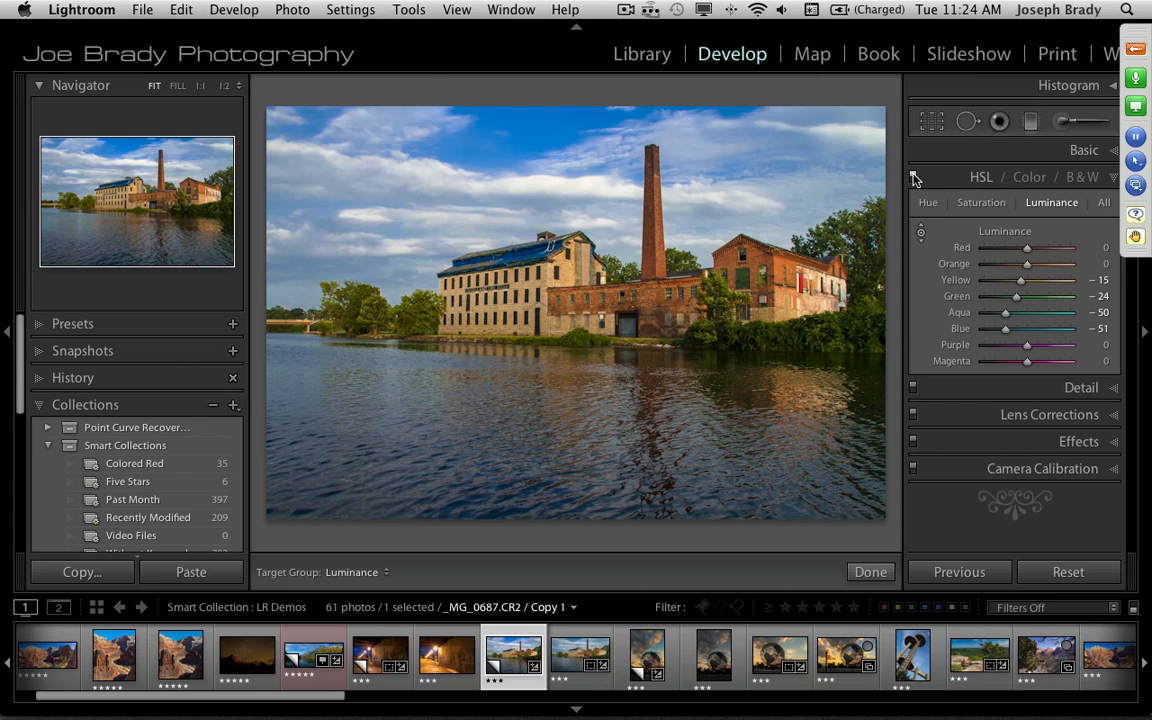
Toggle the HSL adjustments once more to check their effect on the sky, trees and water, leaving them enabled
click(914, 182)
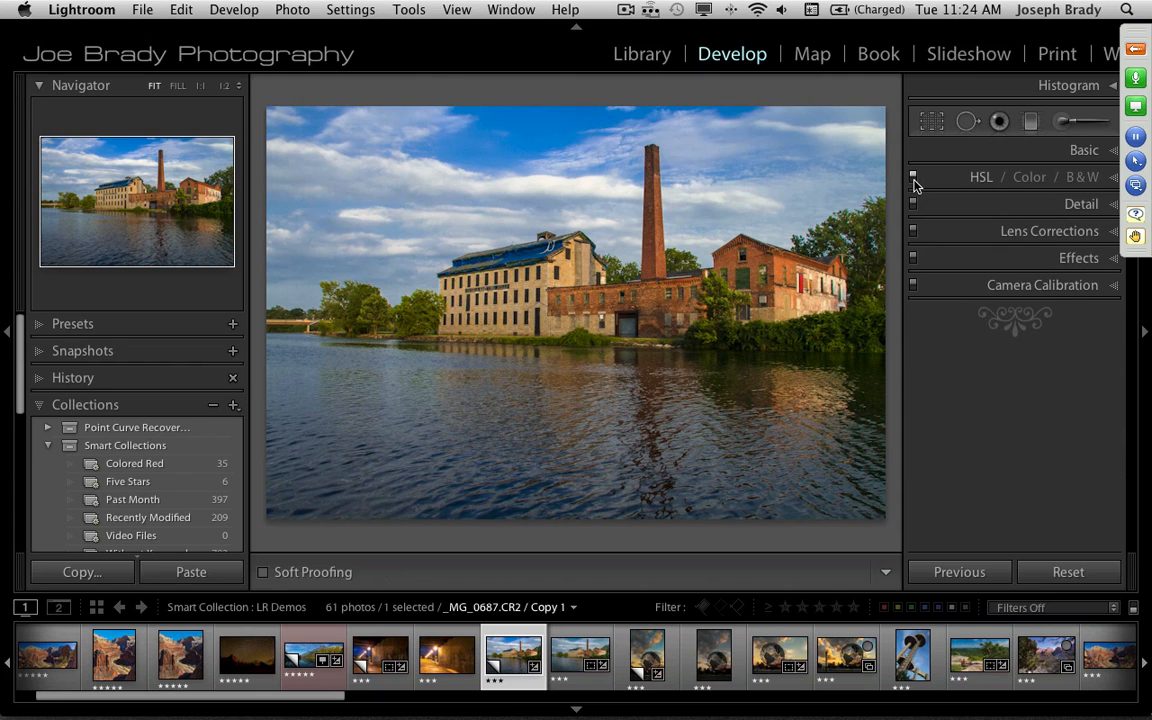
click(913, 178)
click(930, 178)
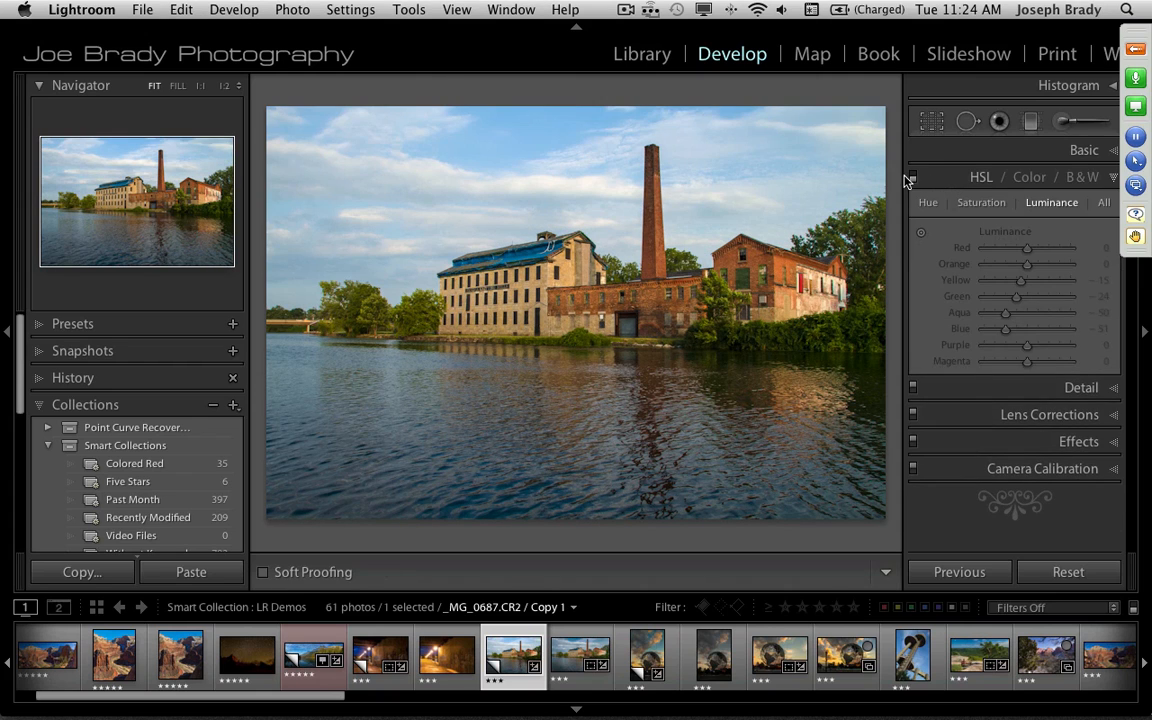
click(913, 178)
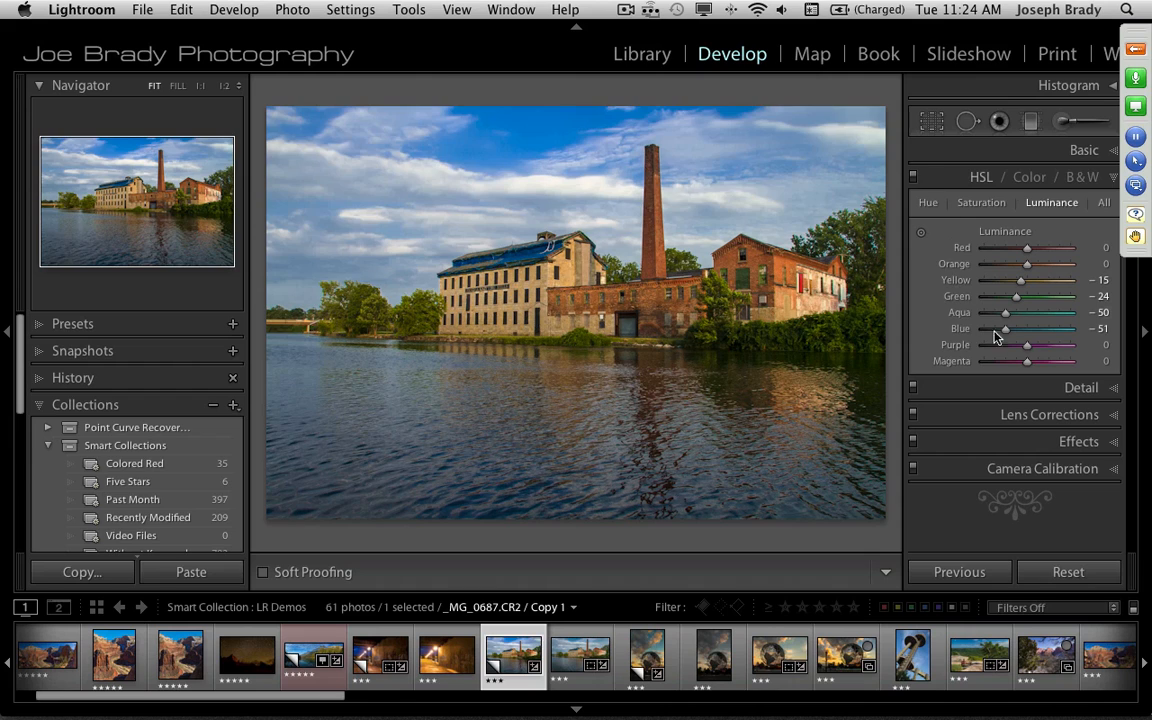
View the stone mill building at 1:1 and set the sharpening Amount to 82 and Radius to 0.8
click(1037, 388)
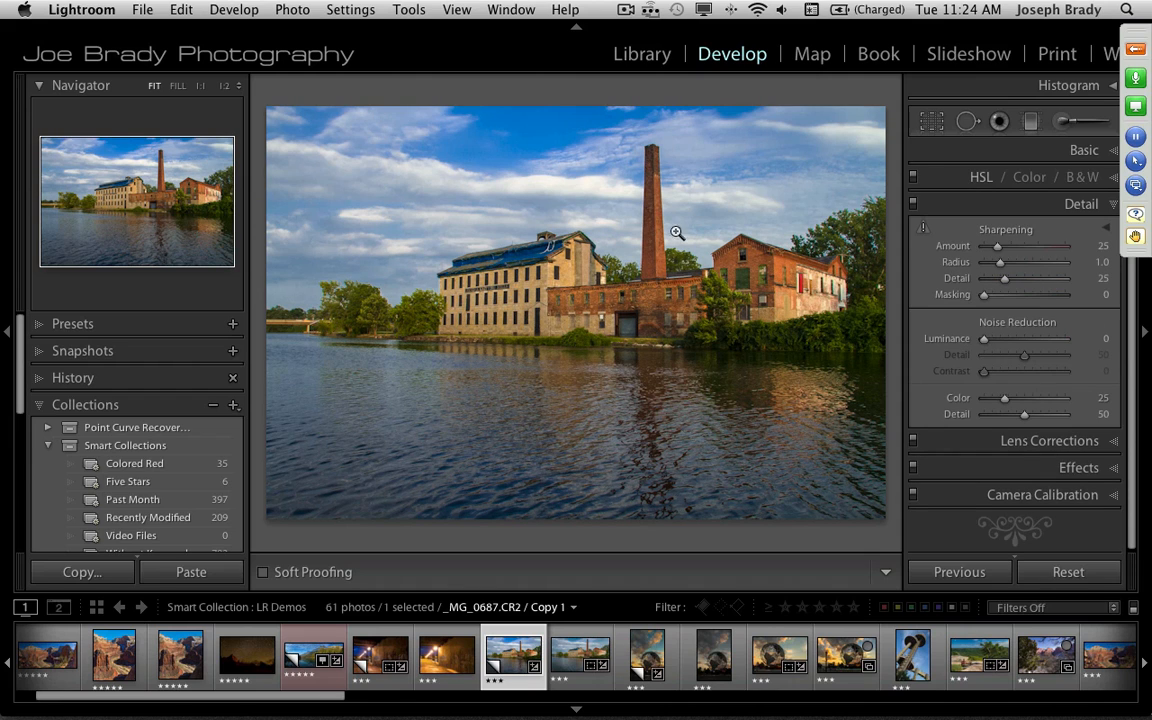
click(561, 265)
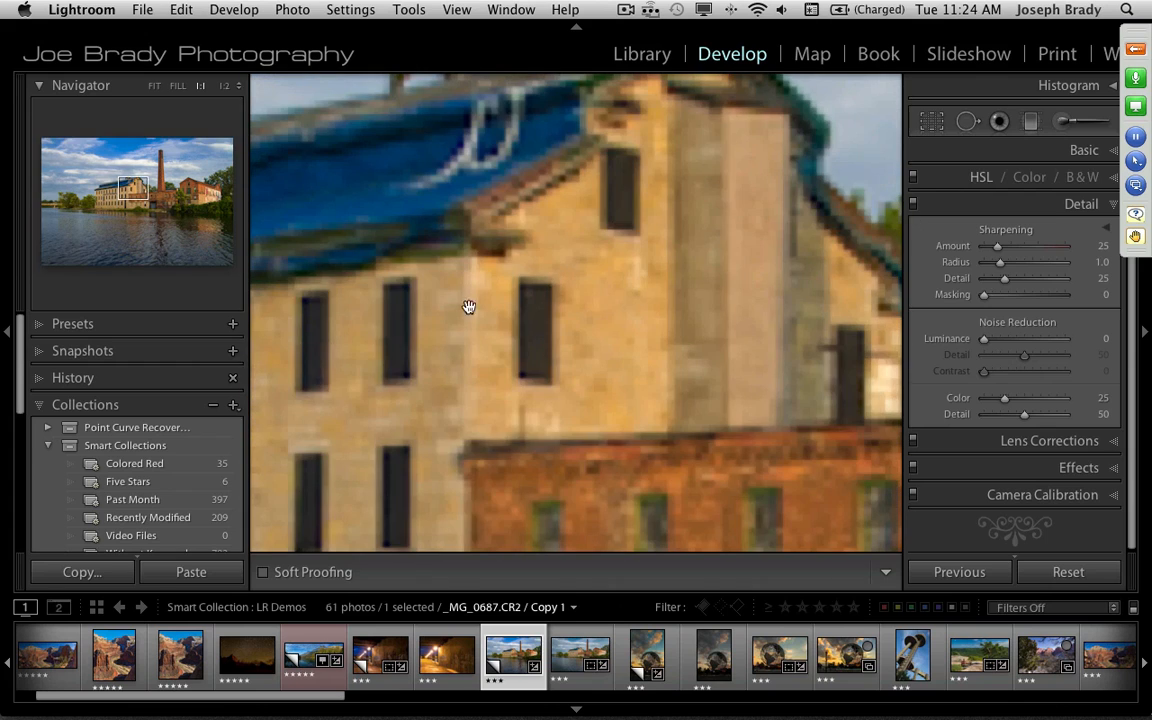
click(125, 190)
drag(125, 190, 122, 192)
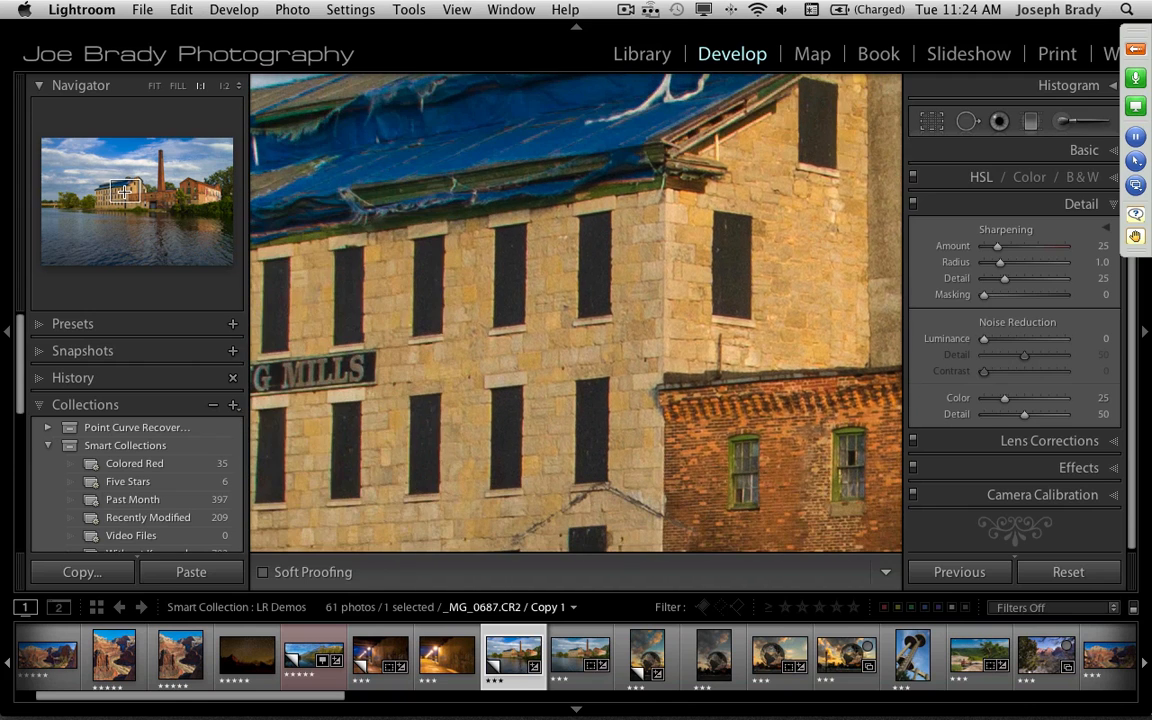
click(1030, 250)
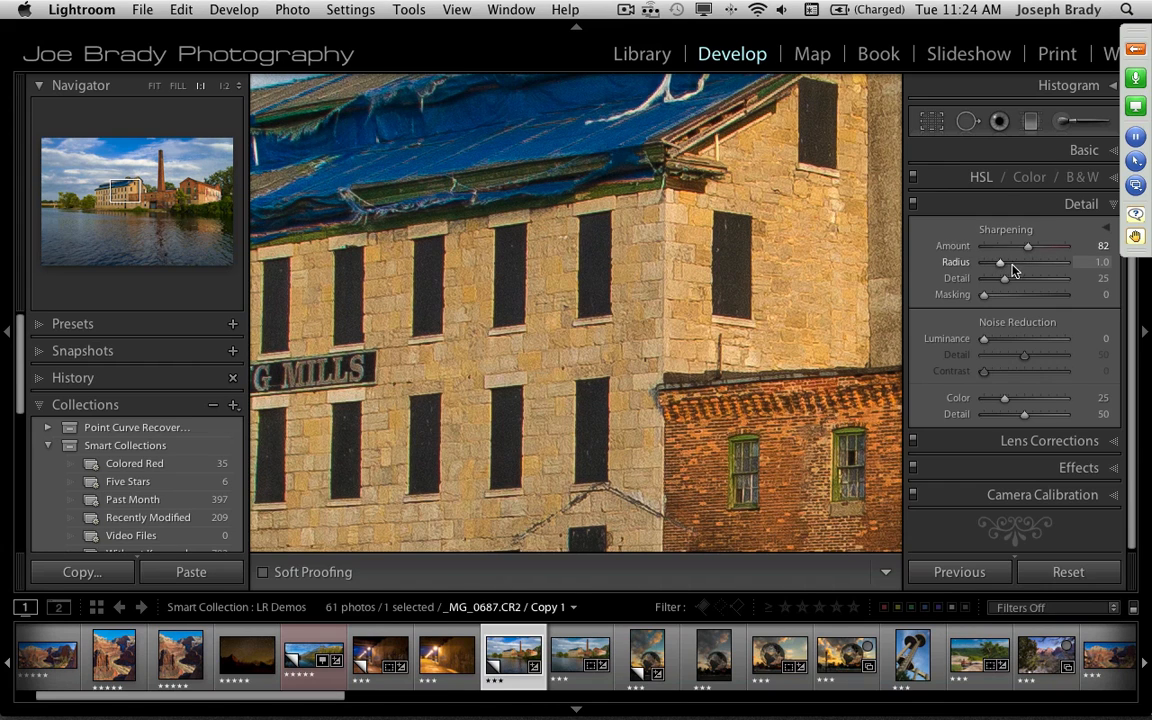
drag(1000, 265, 993, 264)
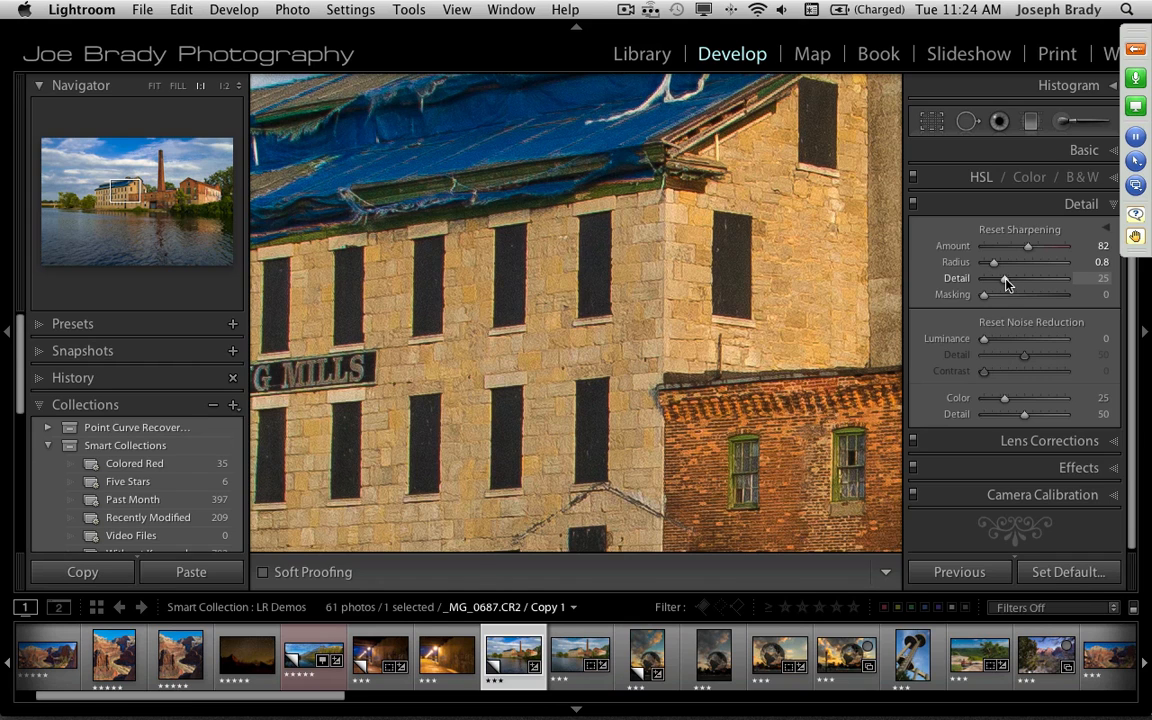
Set the sharpening Detail to 34 while previewing the effect in grayscale
alt+click(1005, 278)
alt+click(1005, 278)
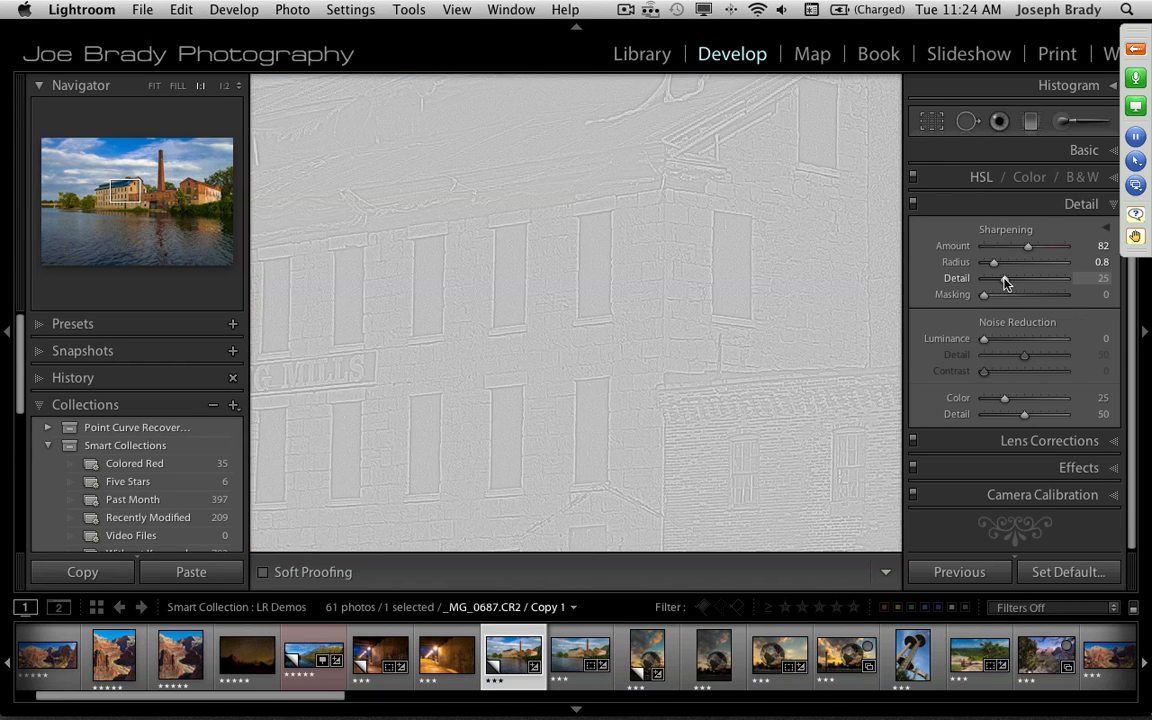
drag(1004, 279, 1054, 285)
drag(1057, 285, 1016, 296)
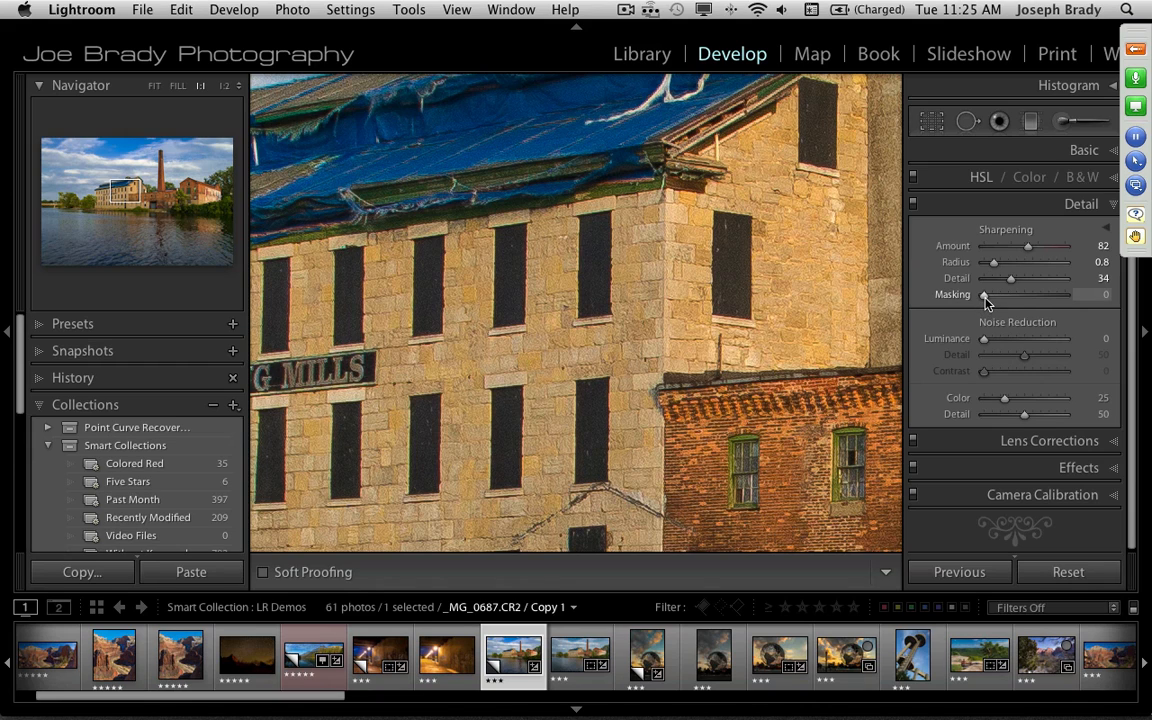
Set the sharpening Masking to 44 while previewing the edge mask
alt+click(984, 297)
key(alt)
drag(987, 302, 1021, 300)
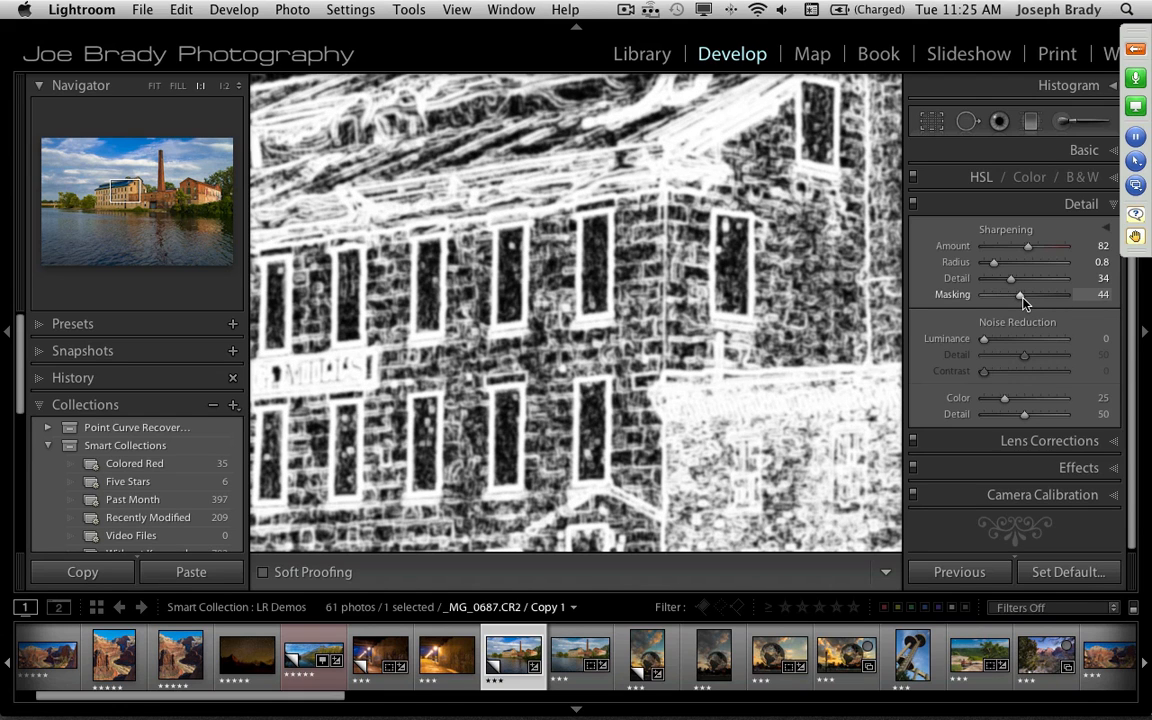
drag(1023, 302, 1023, 302)
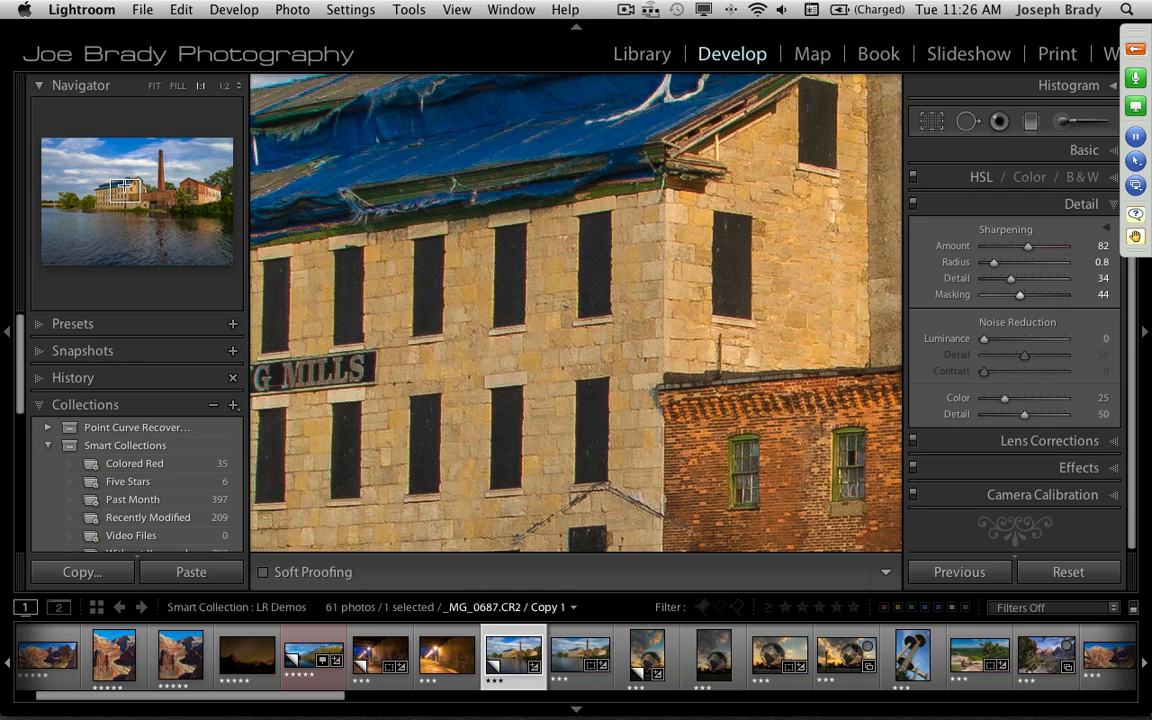
Examine the sharpened trees and dark water along the riverbank at 1:1 and 2:1, and return to the full photo view
drag(122, 187, 185, 214)
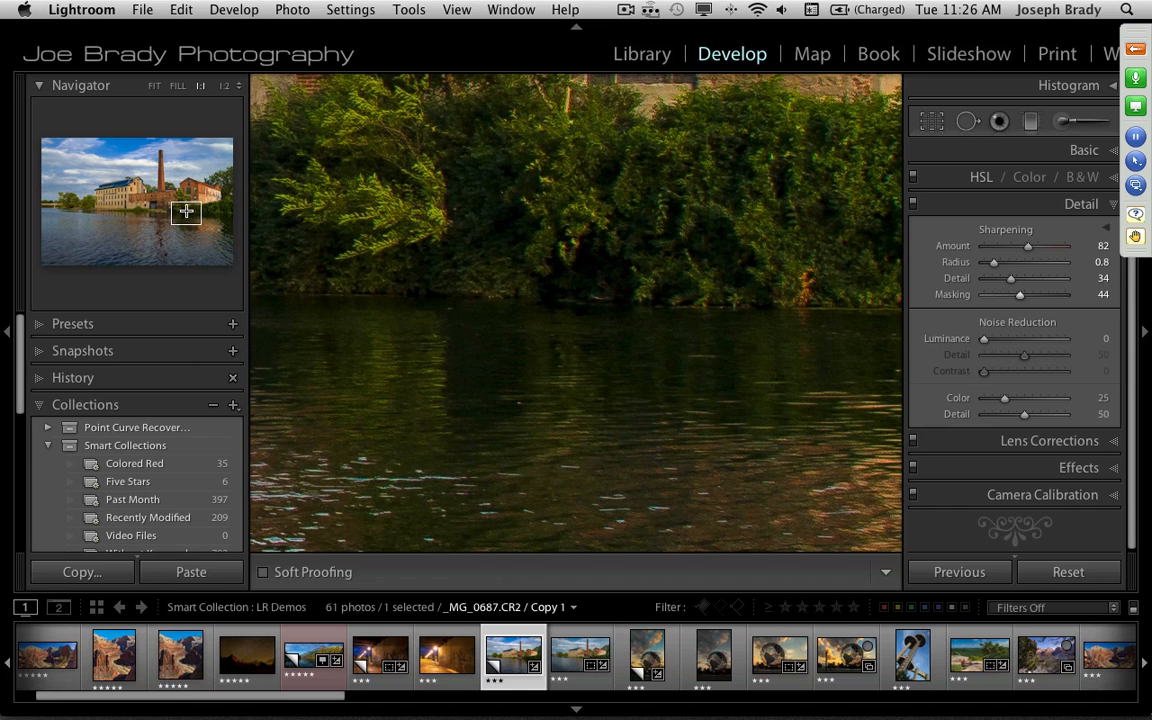
click(240, 88)
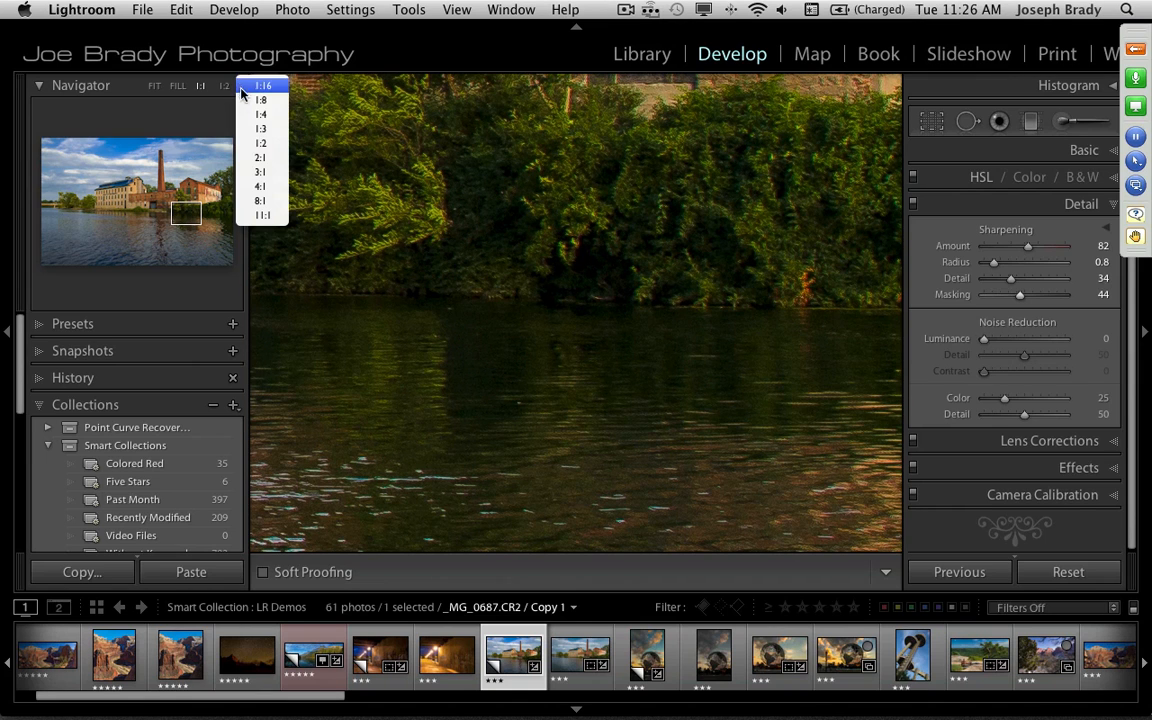
click(268, 160)
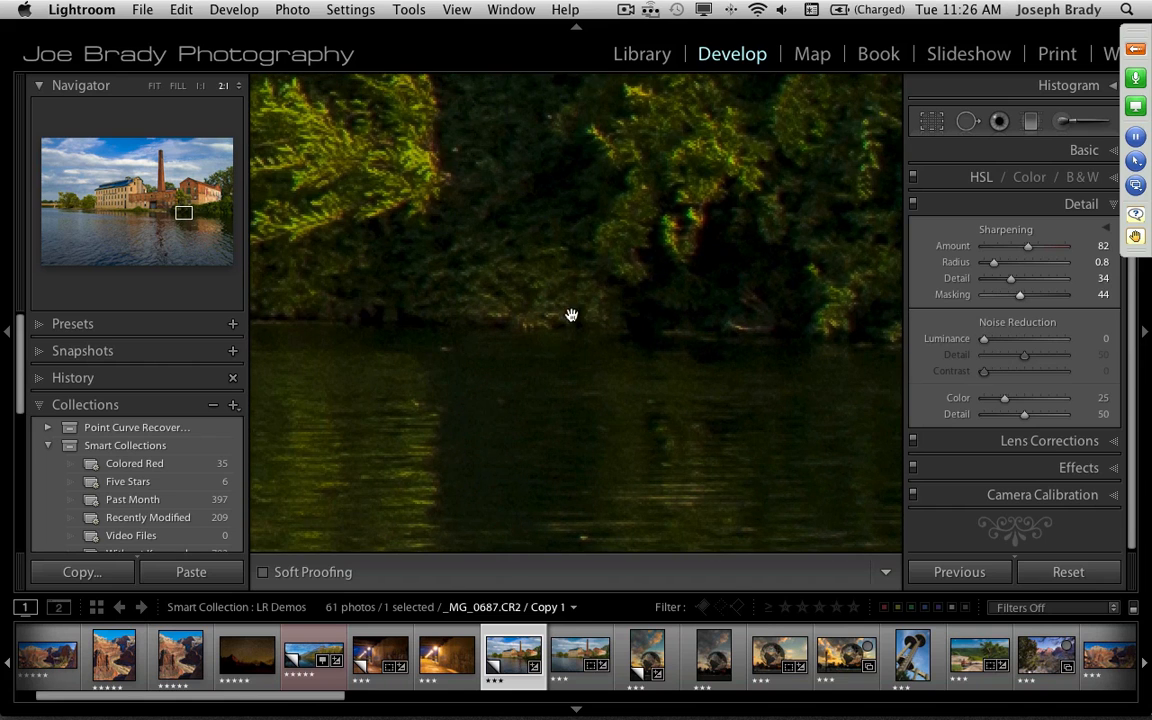
drag(573, 319, 589, 414)
drag(571, 360, 514, 319)
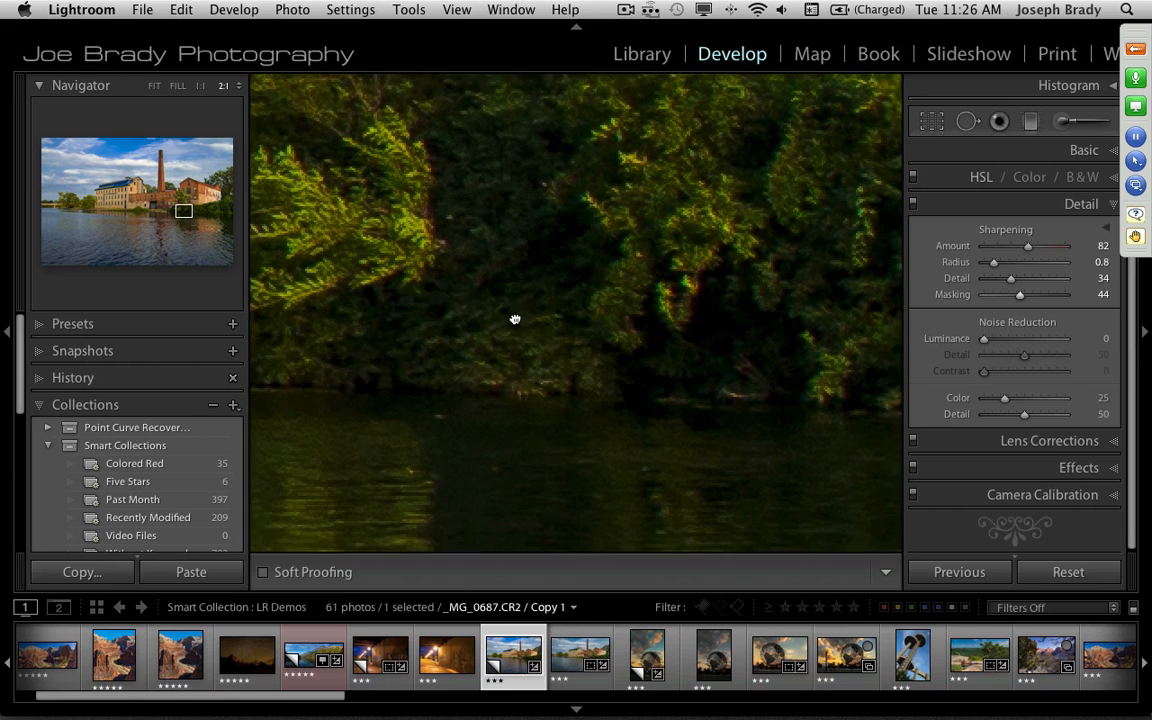
drag(676, 364, 660, 352)
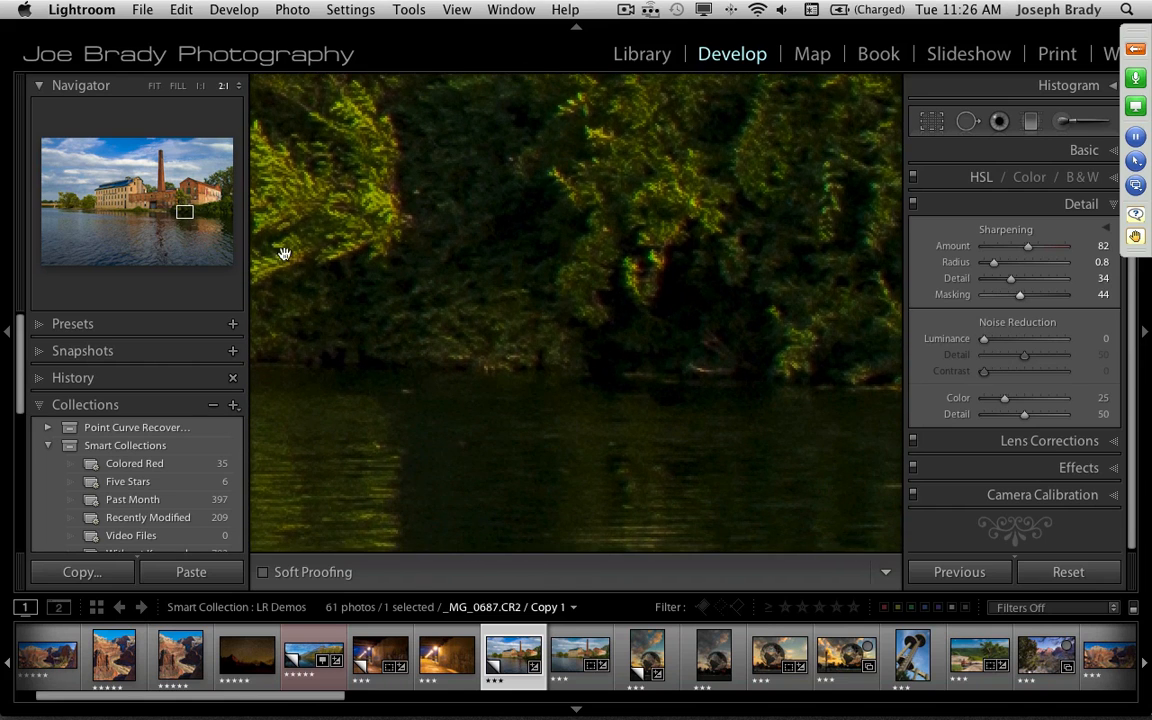
click(199, 87)
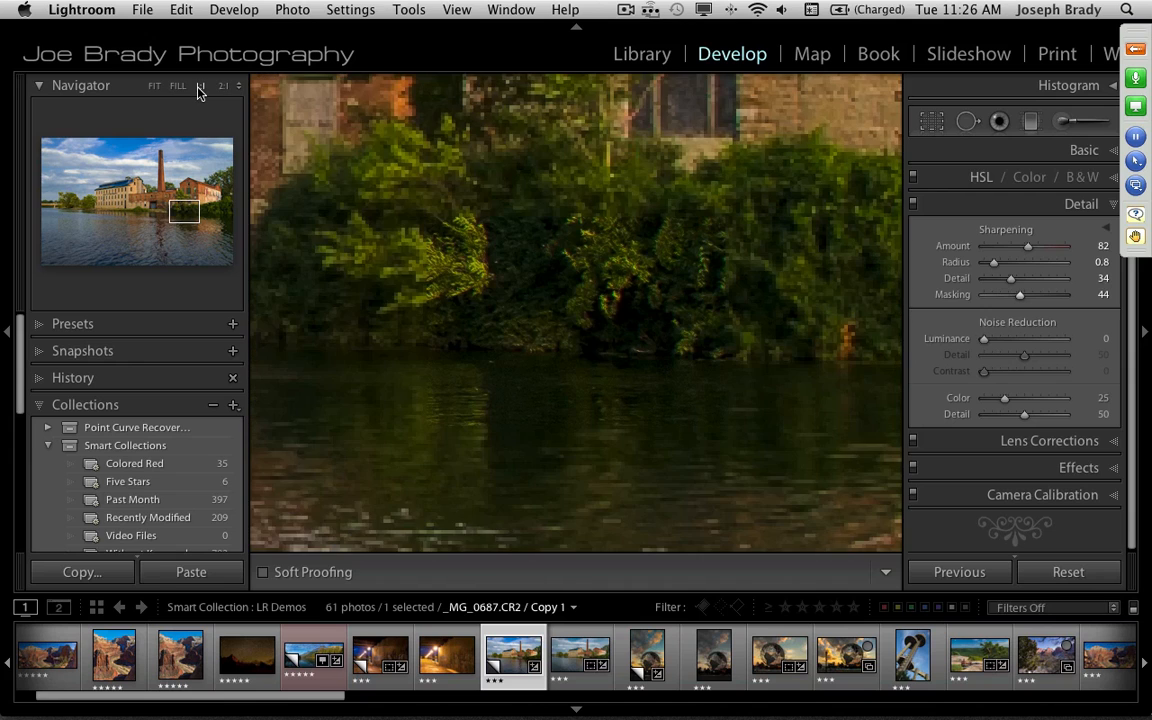
click(263, 204)
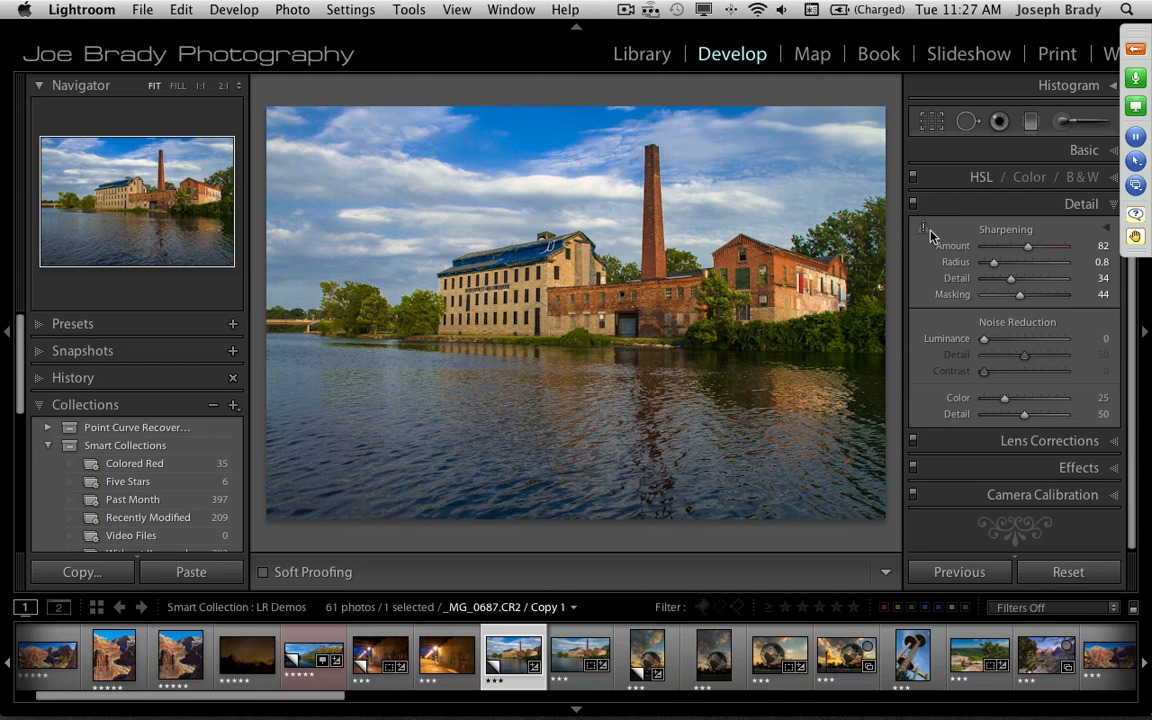
Enable lens profile corrections with make Canon and the Canon EF 24-70mm f/2.8 L USM model
click(1078, 442)
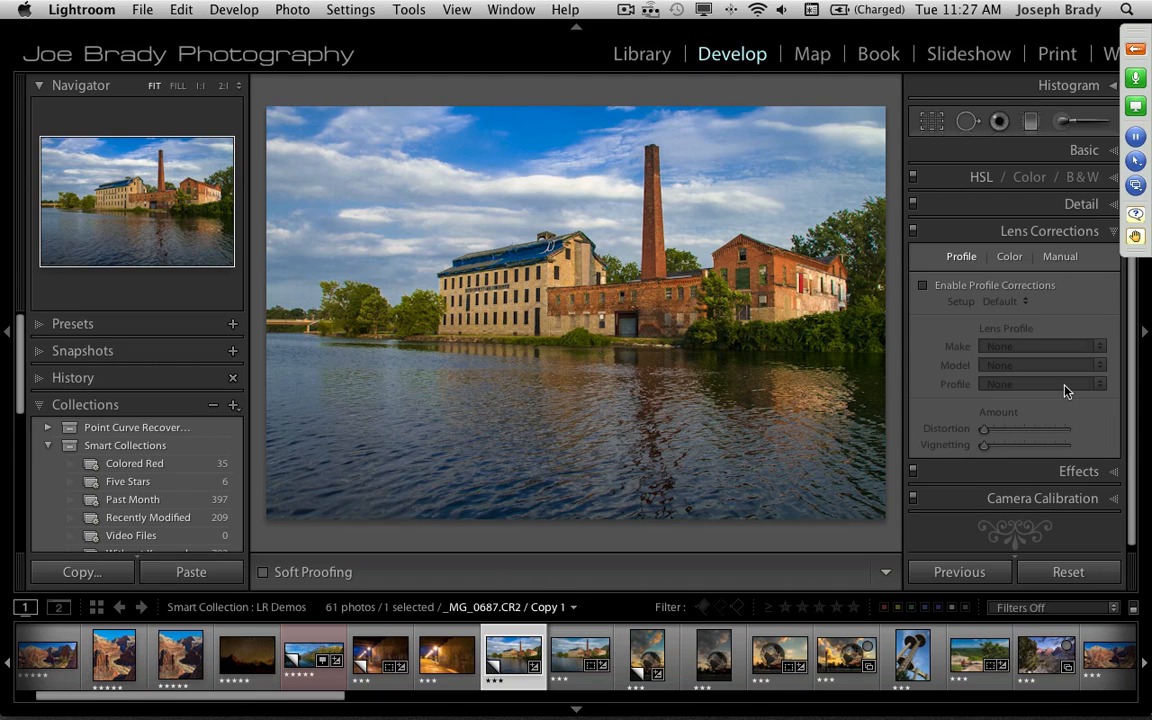
click(923, 286)
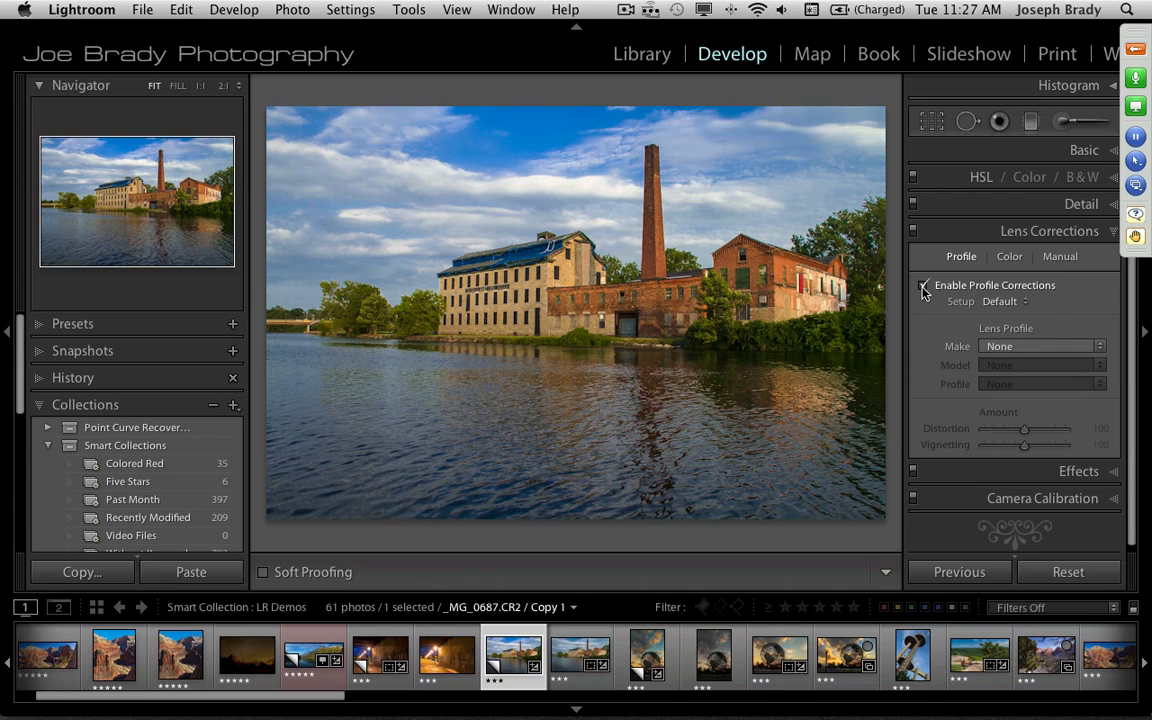
click(1095, 347)
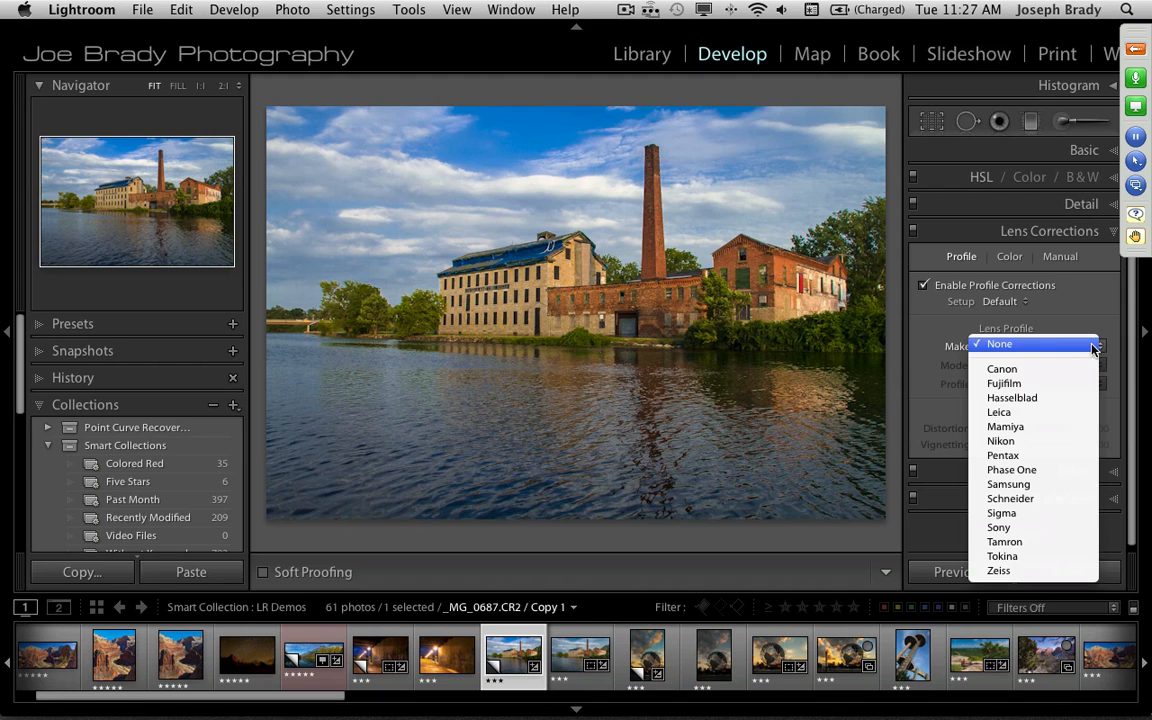
click(1060, 370)
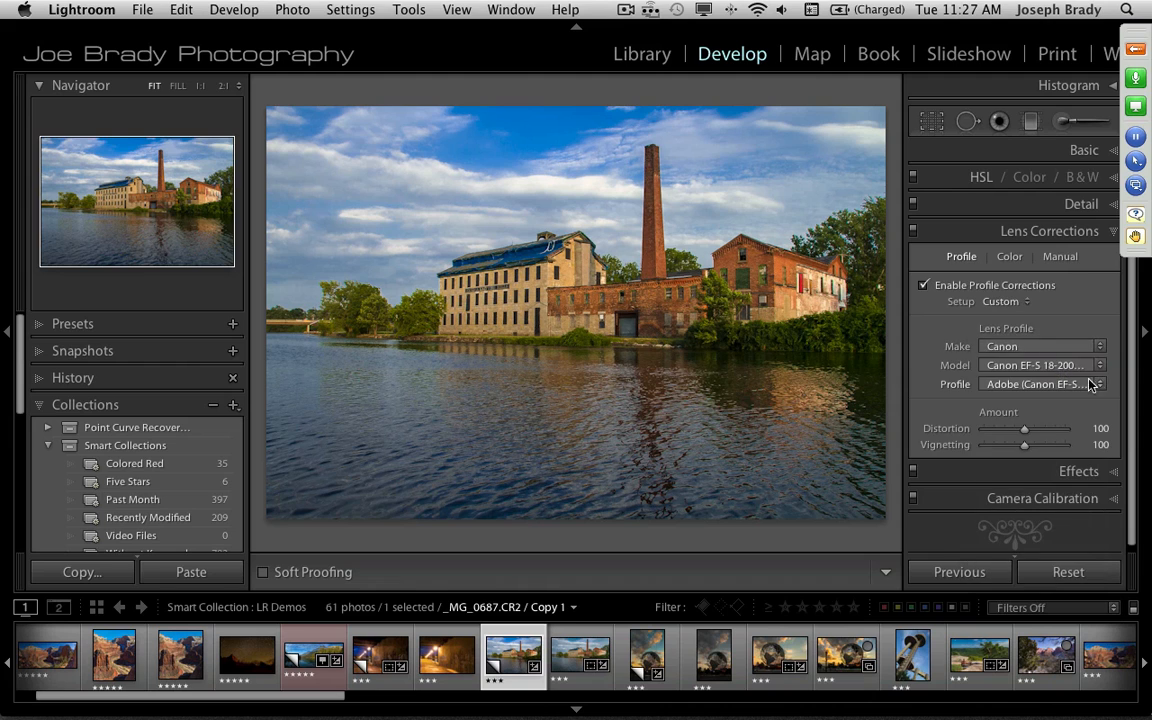
click(1095, 366)
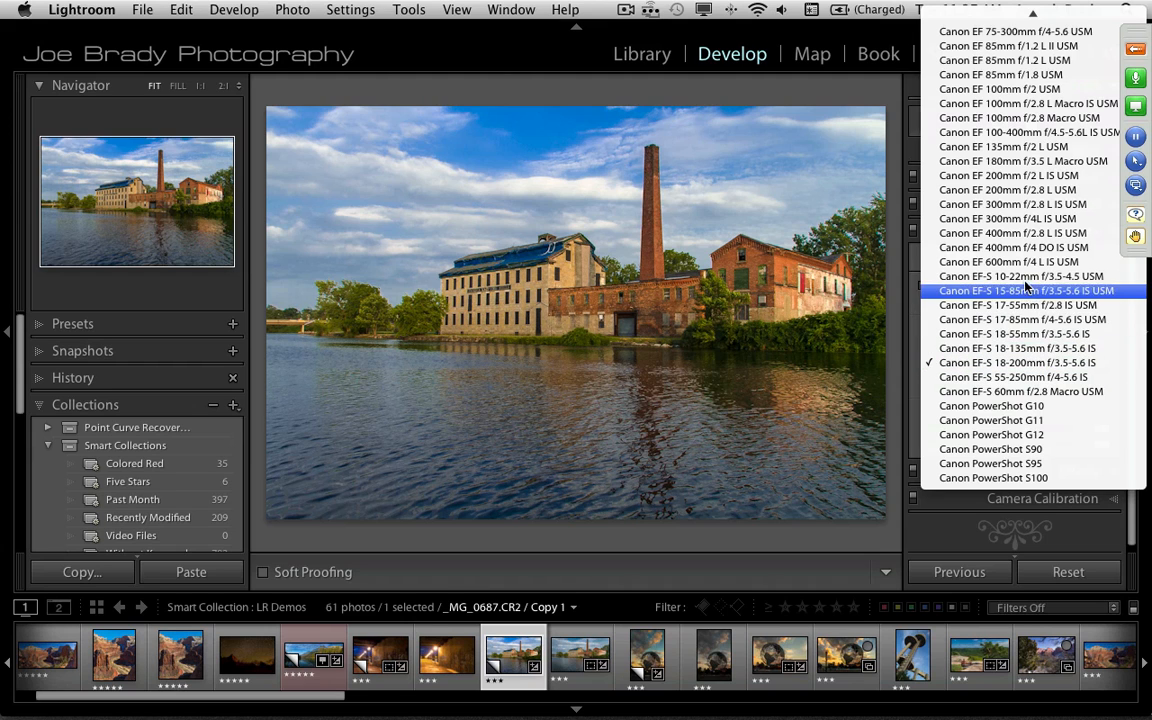
mouse_move(1030, 11)
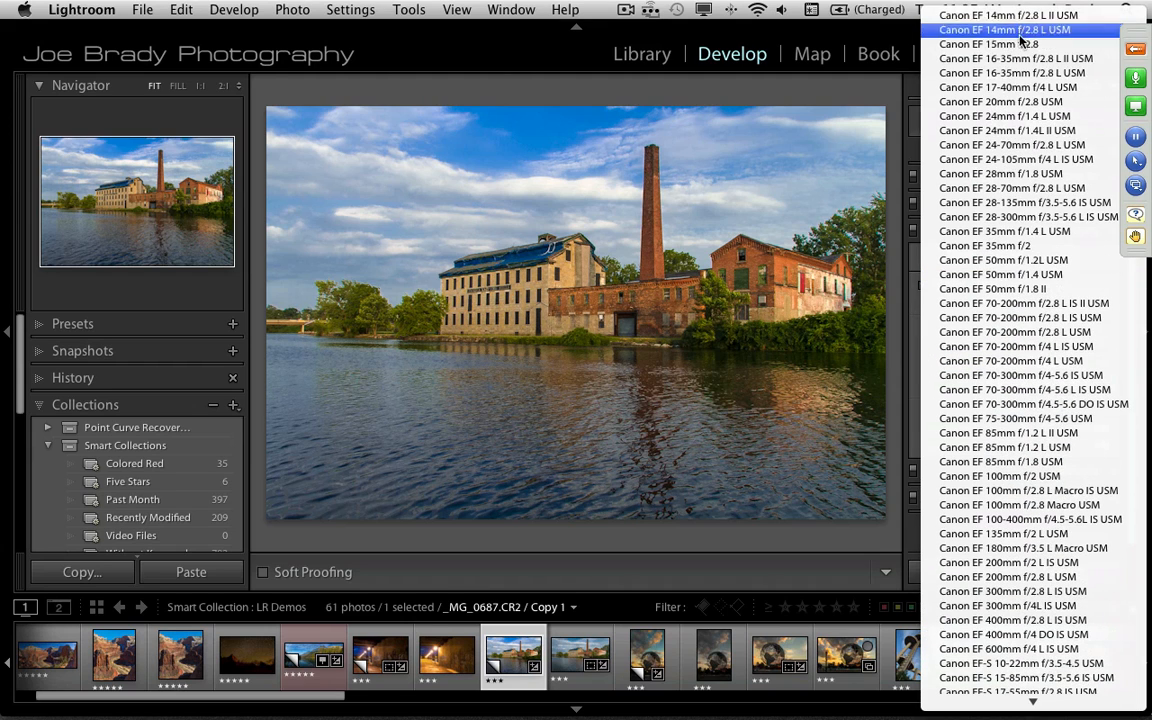
click(1038, 145)
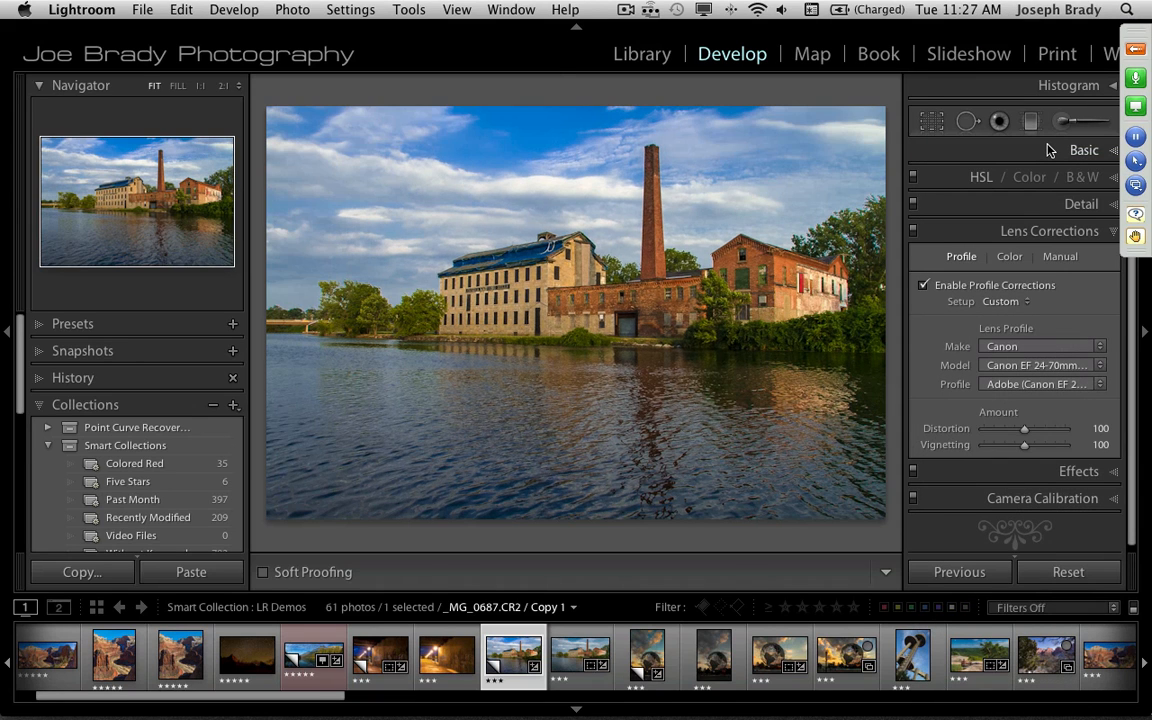
Compare the photo without and with the lens profile corrections, and check the profile's Distortion amount against the alignment grid
click(924, 286)
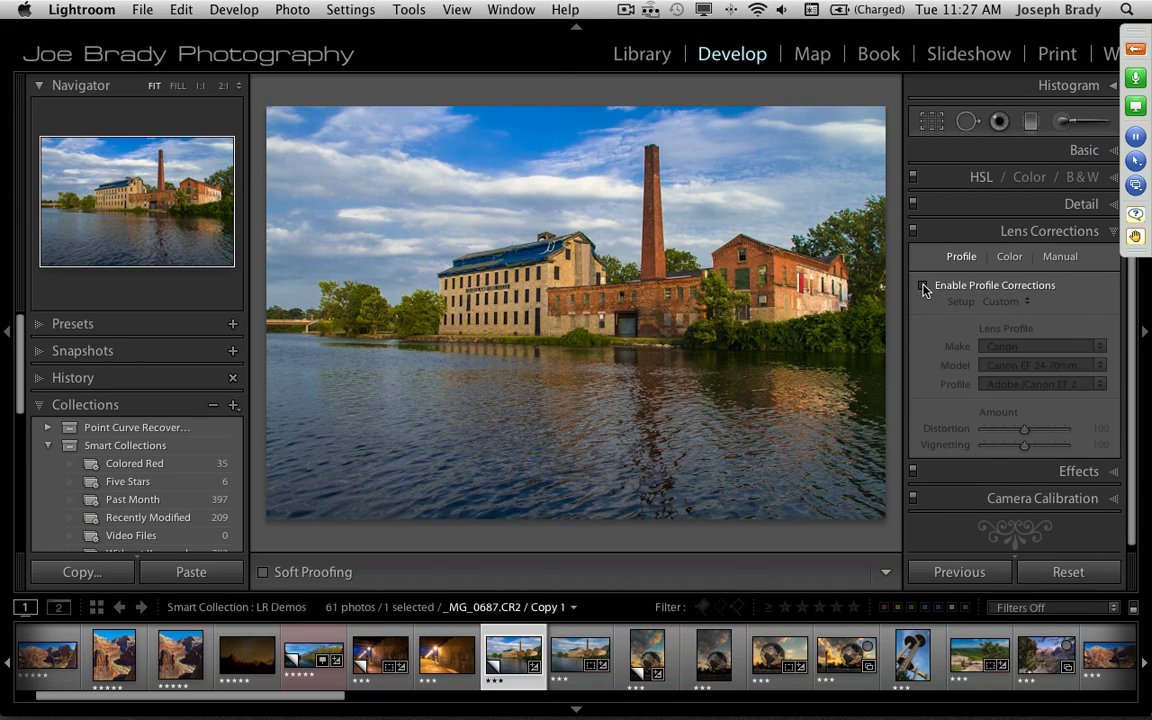
click(924, 286)
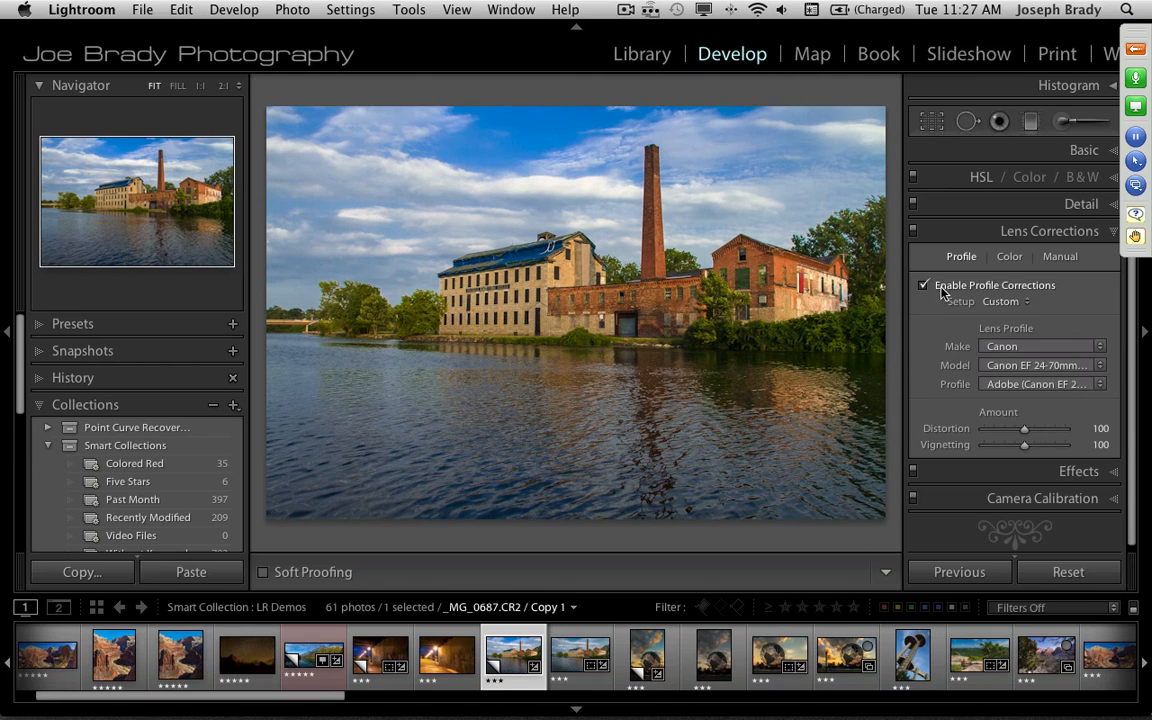
click(924, 286)
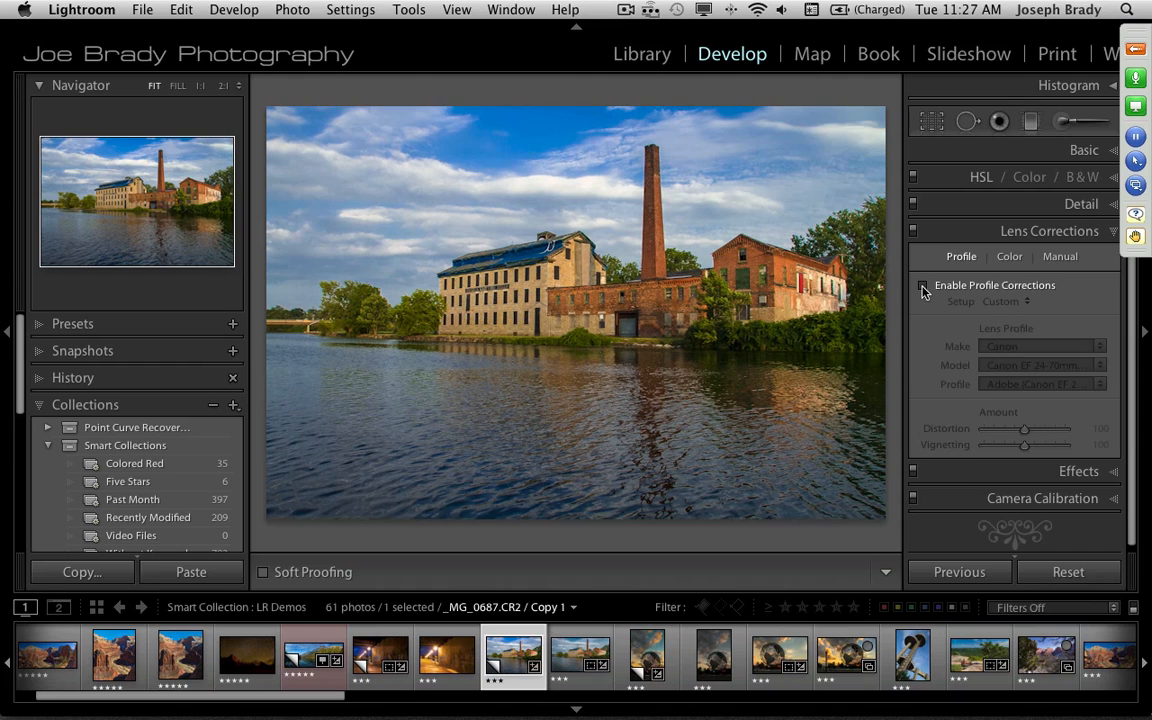
click(924, 286)
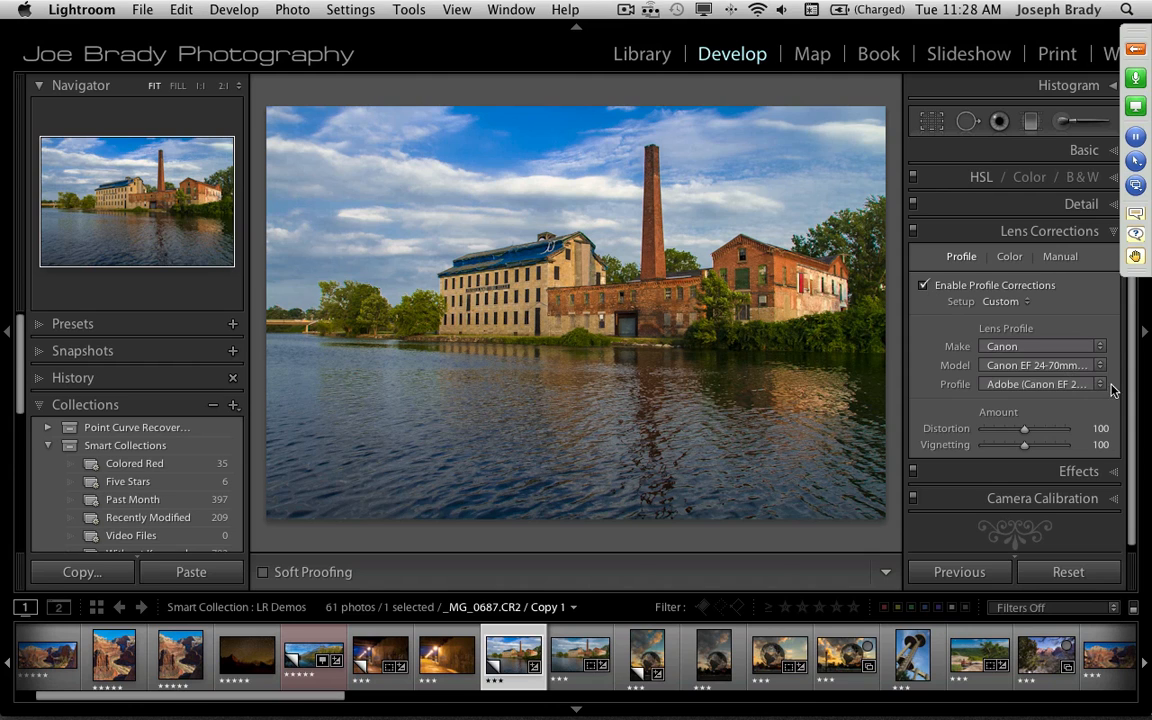
click(1035, 430)
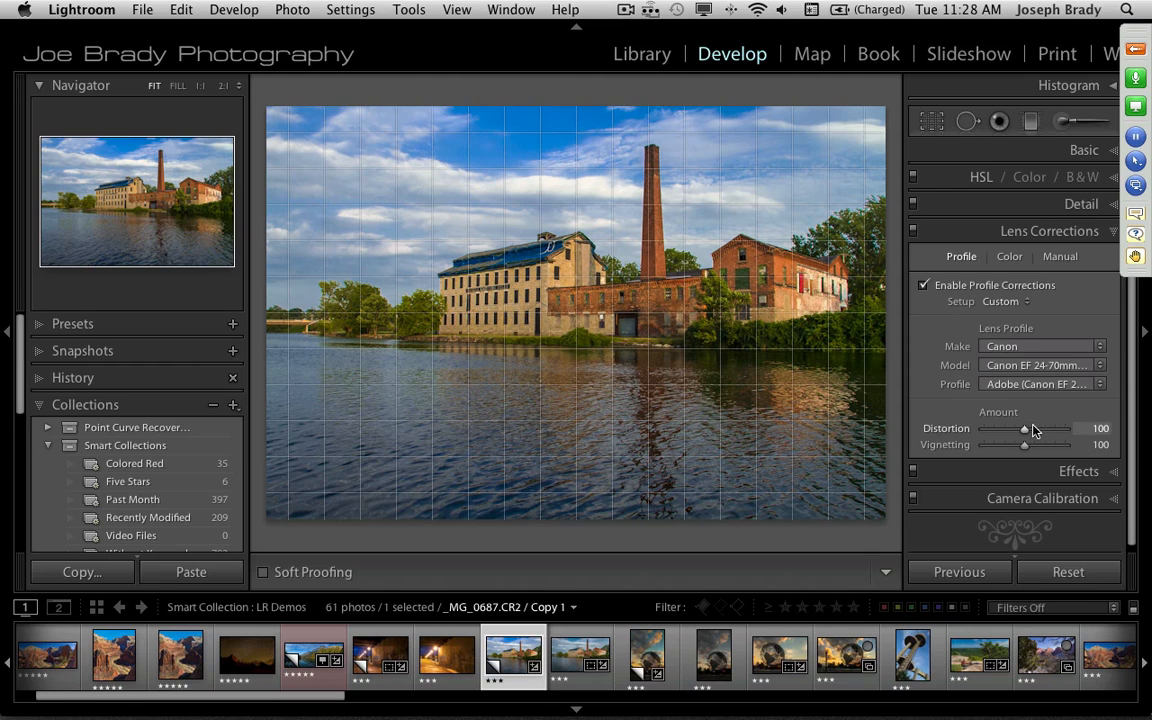
drag(1027, 433, 1027, 433)
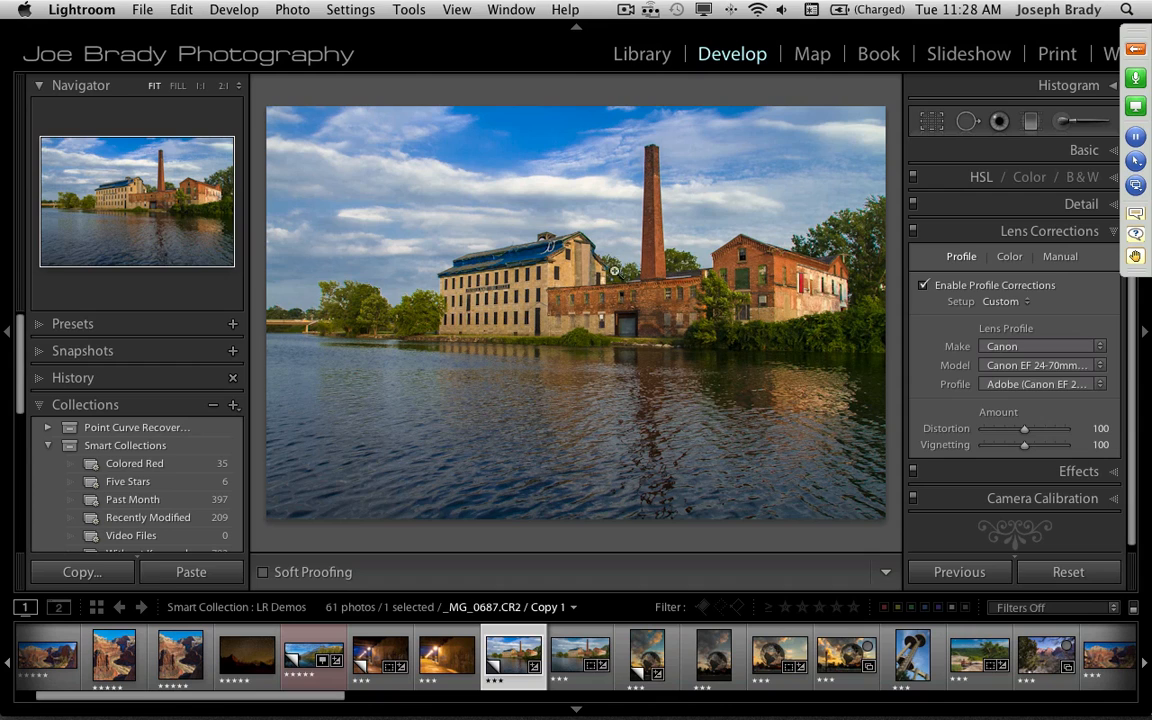
Adjust the manual lens transform to Vertical -9 and Distortion +1
click(1058, 257)
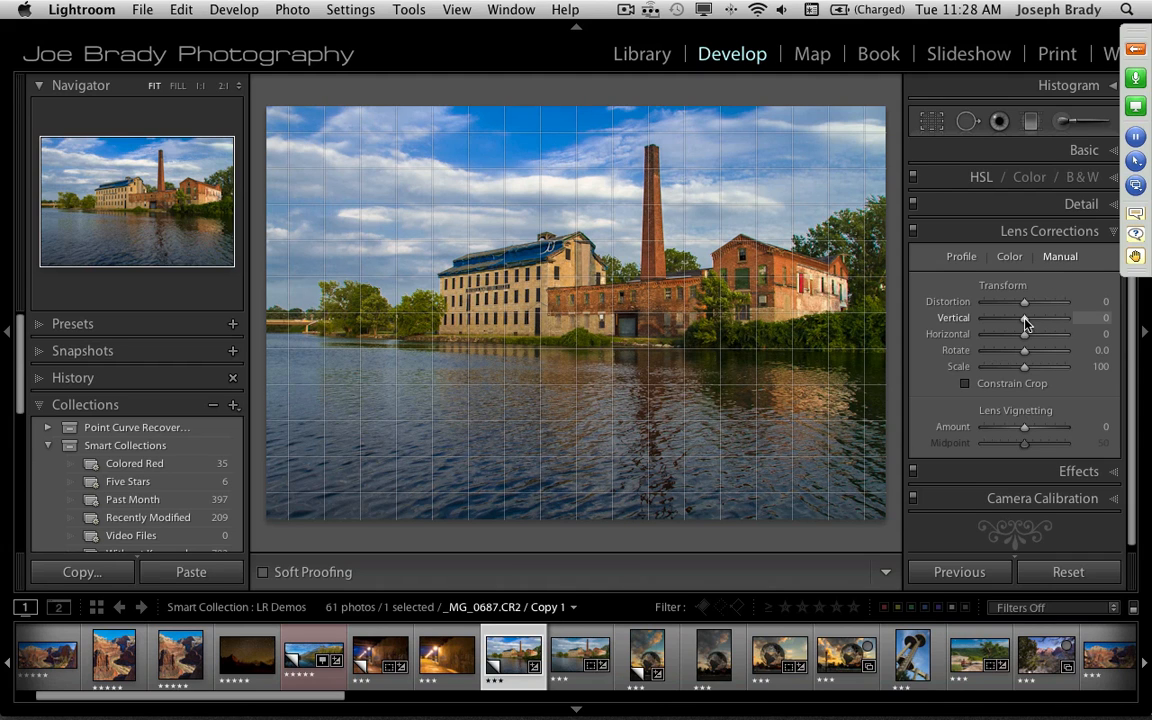
mouse_move(1024, 318)
mouse_down()
mouse_move(1014, 318)
mouse_move(1037, 320)
mouse_move(1024, 321)
mouse_up()
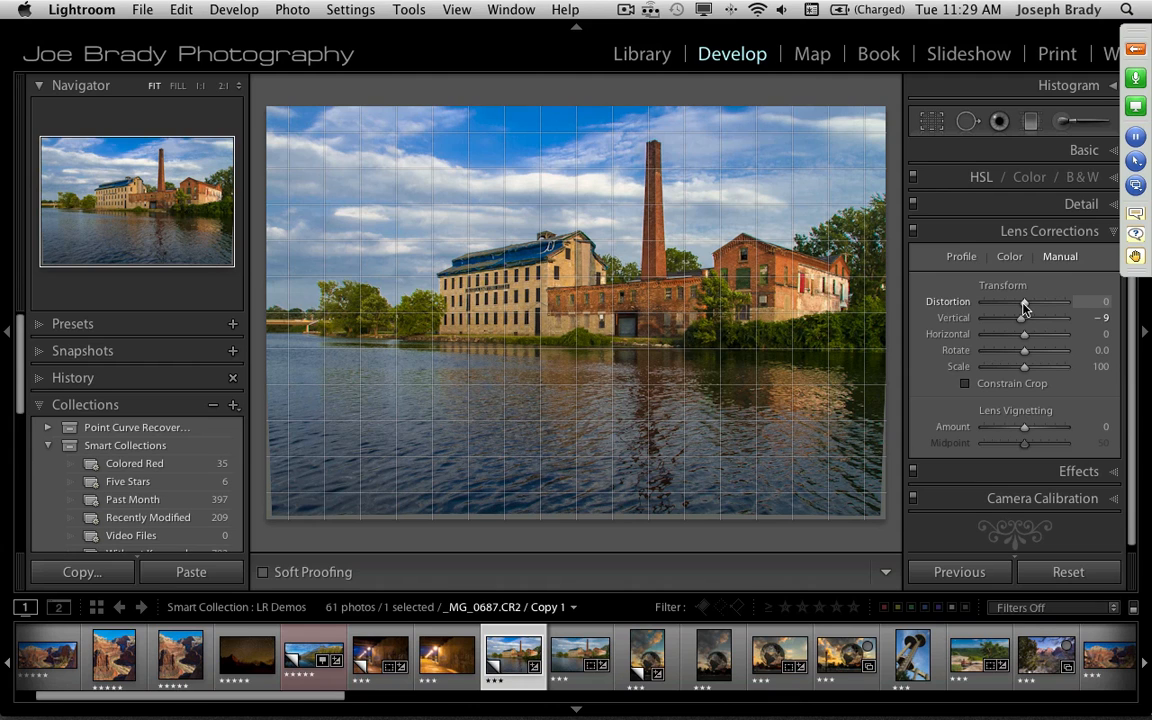
drag(1024, 302, 1021, 302)
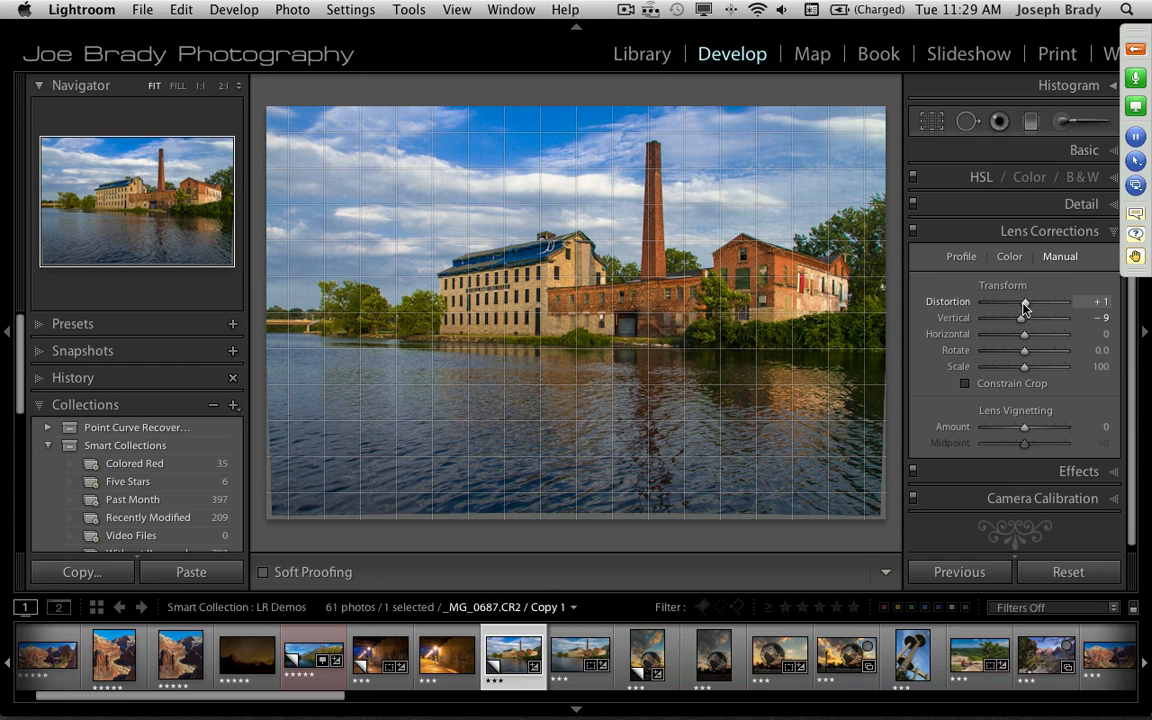
Set the manual lens Distortion to +4, try a Horizontal transform of +18, and bring Horizontal back to 0
drag(1025, 307, 1026, 308)
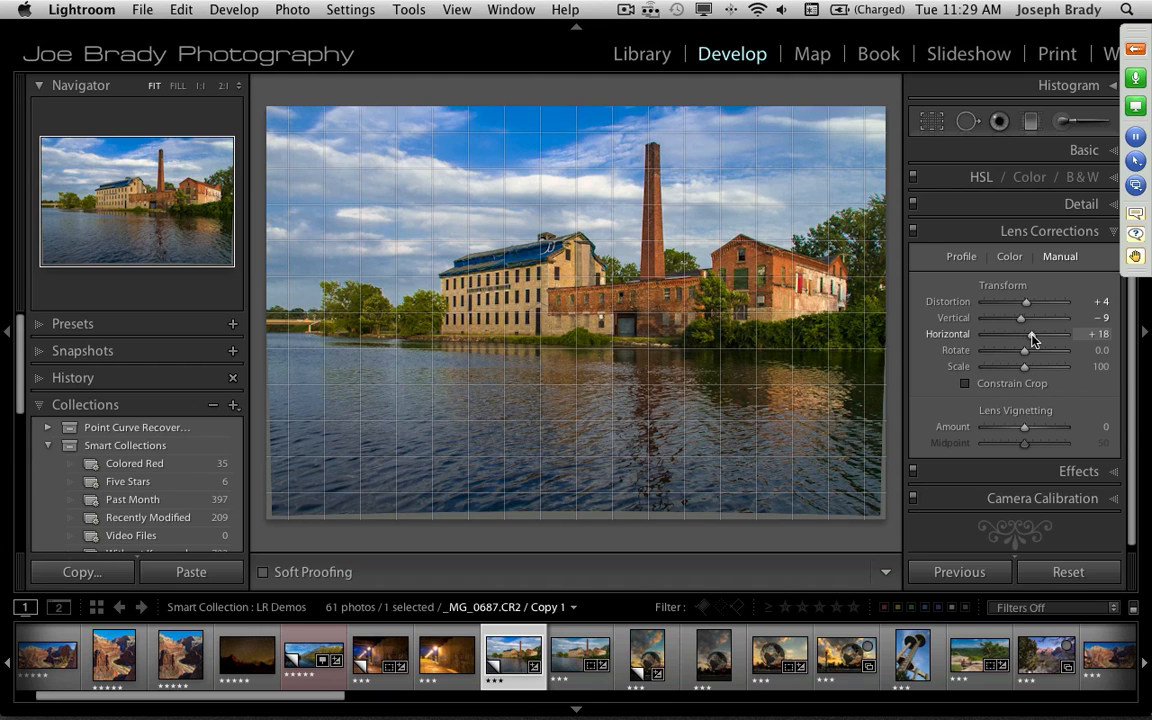
mouse_move(1025, 338)
mouse_down()
mouse_move(1004, 340)
mouse_move(1026, 341)
mouse_up()
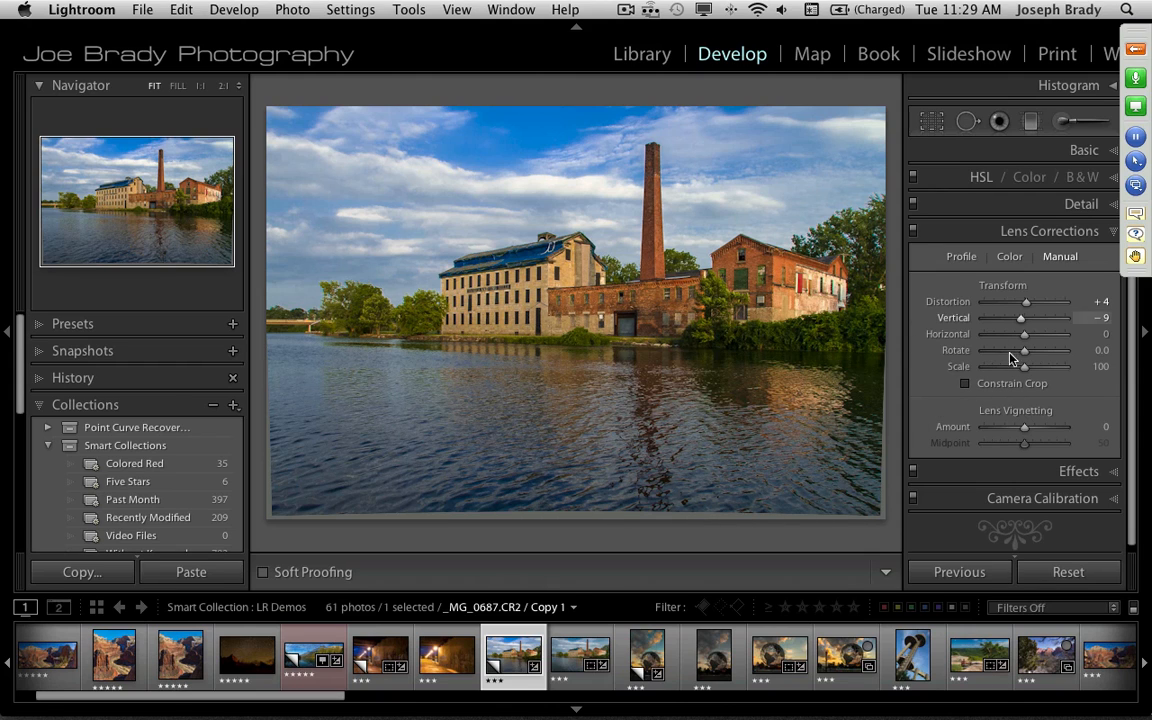
Try Constrain Crop and lens vignetting amounts of +60 and -46, and leave the vignetting Amount at +2 with Constrain Crop off
click(966, 384)
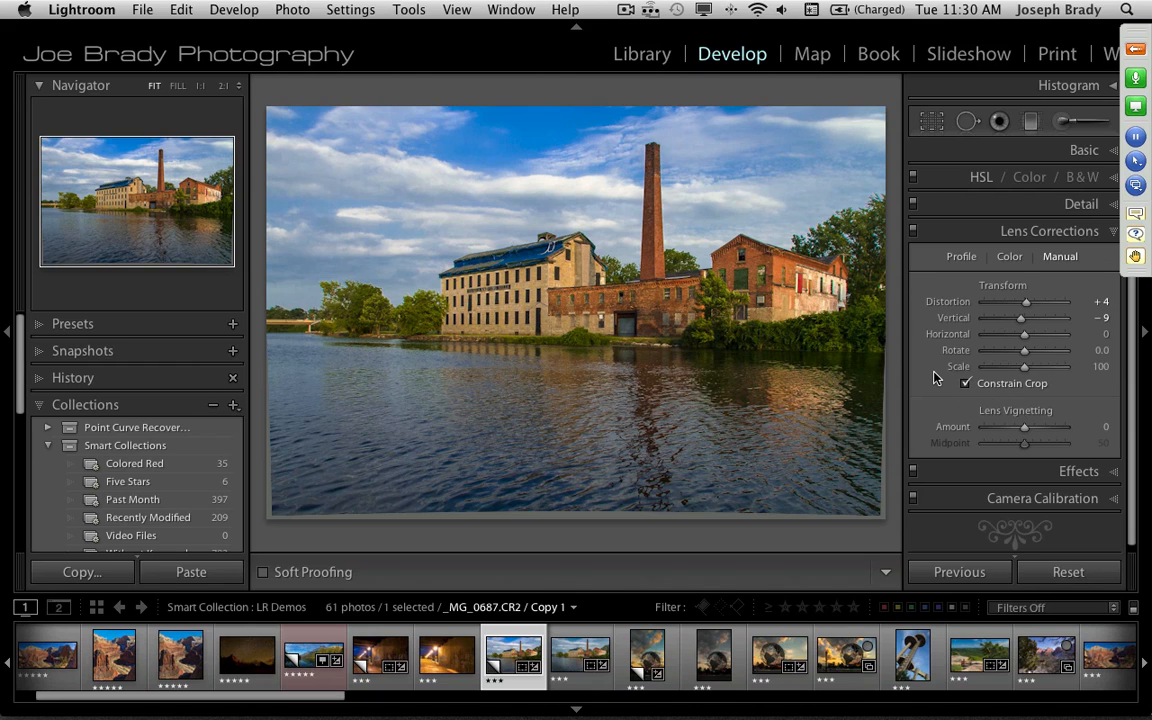
drag(1026, 427, 1049, 427)
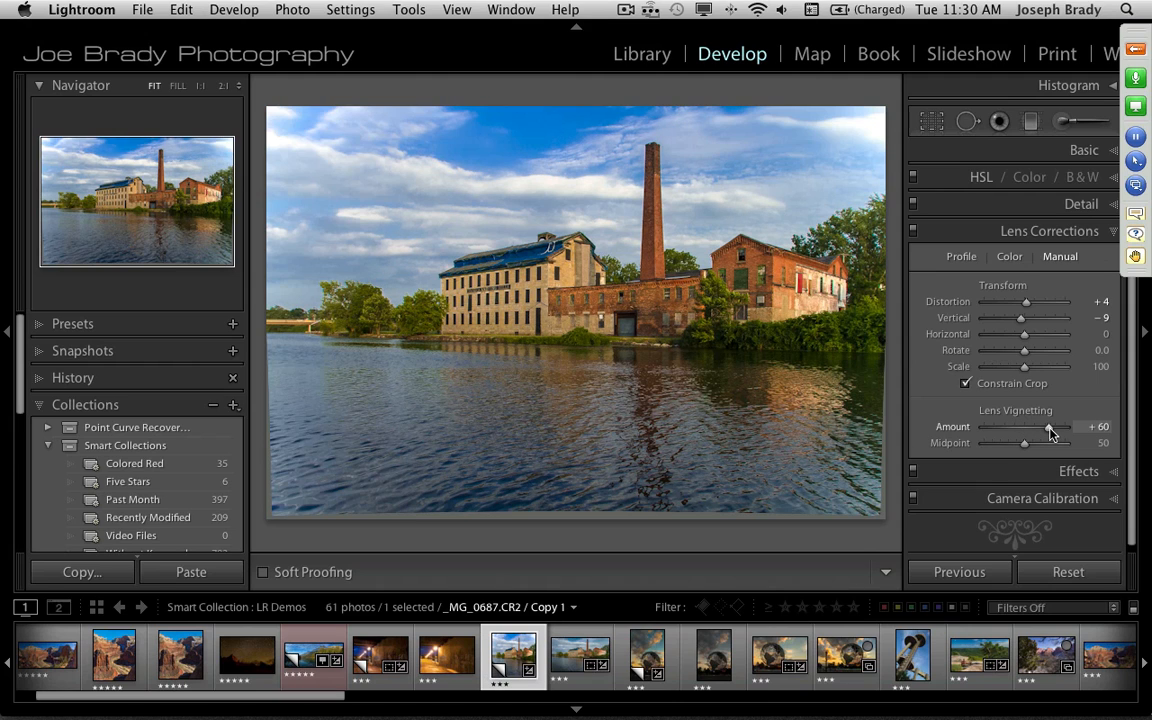
drag(1047, 429, 1006, 432)
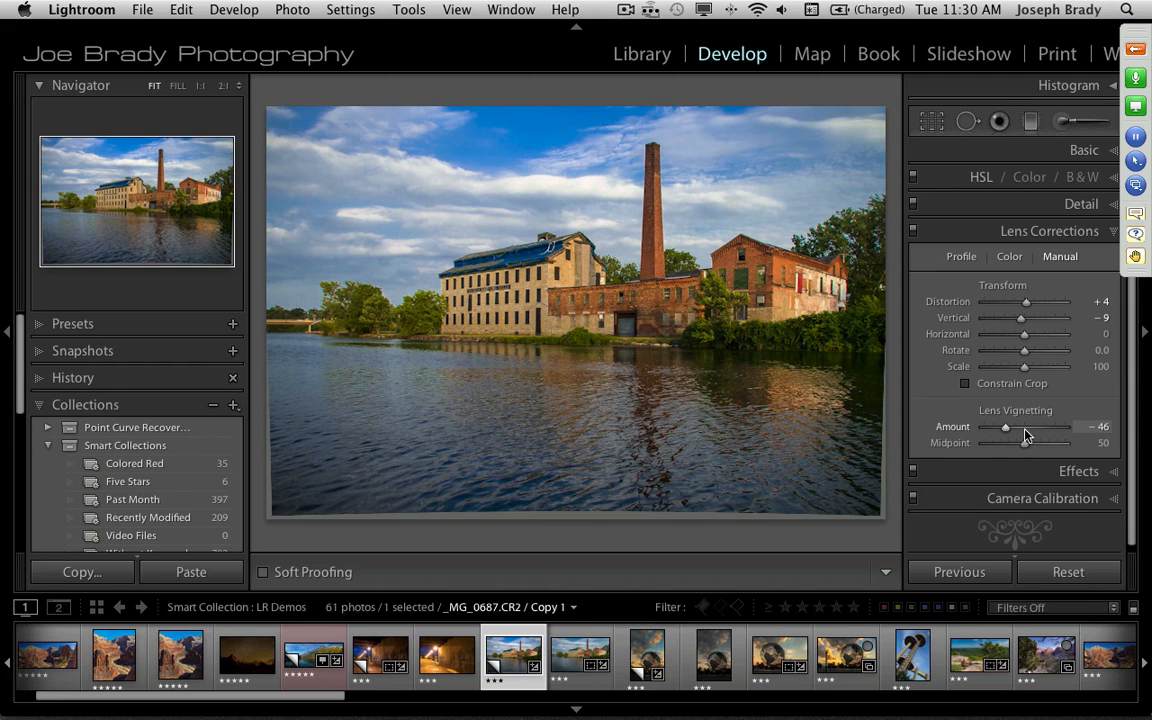
click(1025, 436)
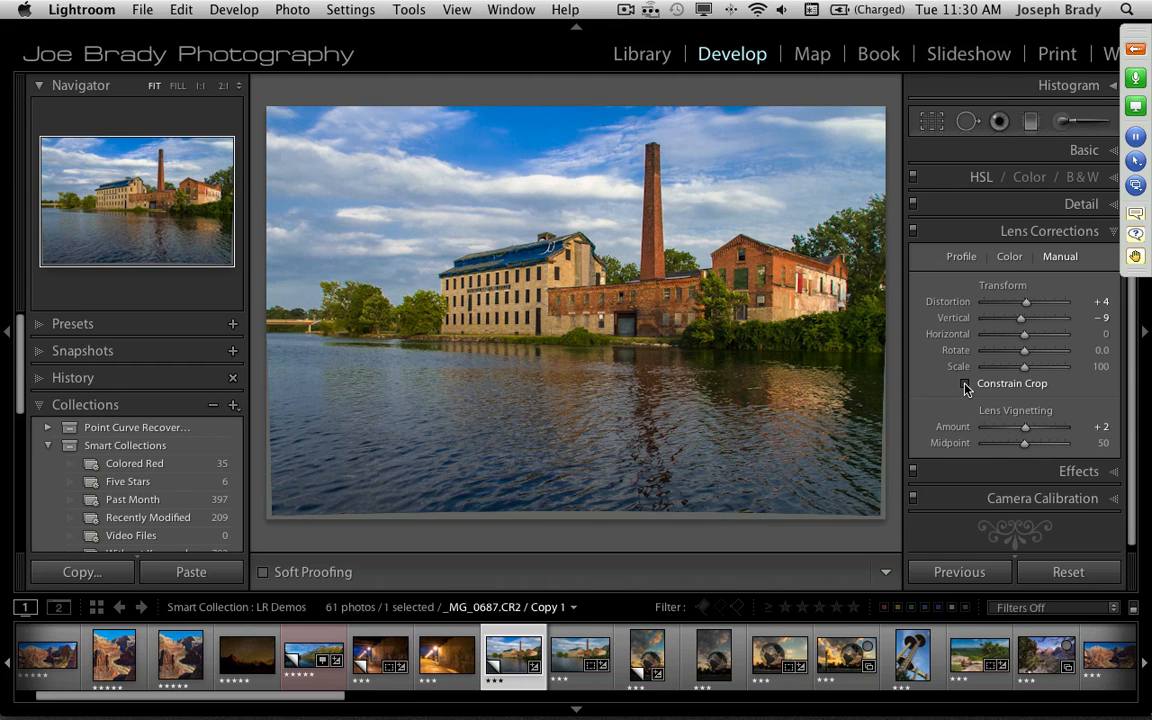
Add a Highlight Priority post-crop vignette with Amount -10 and Roundness -1
click(1079, 472)
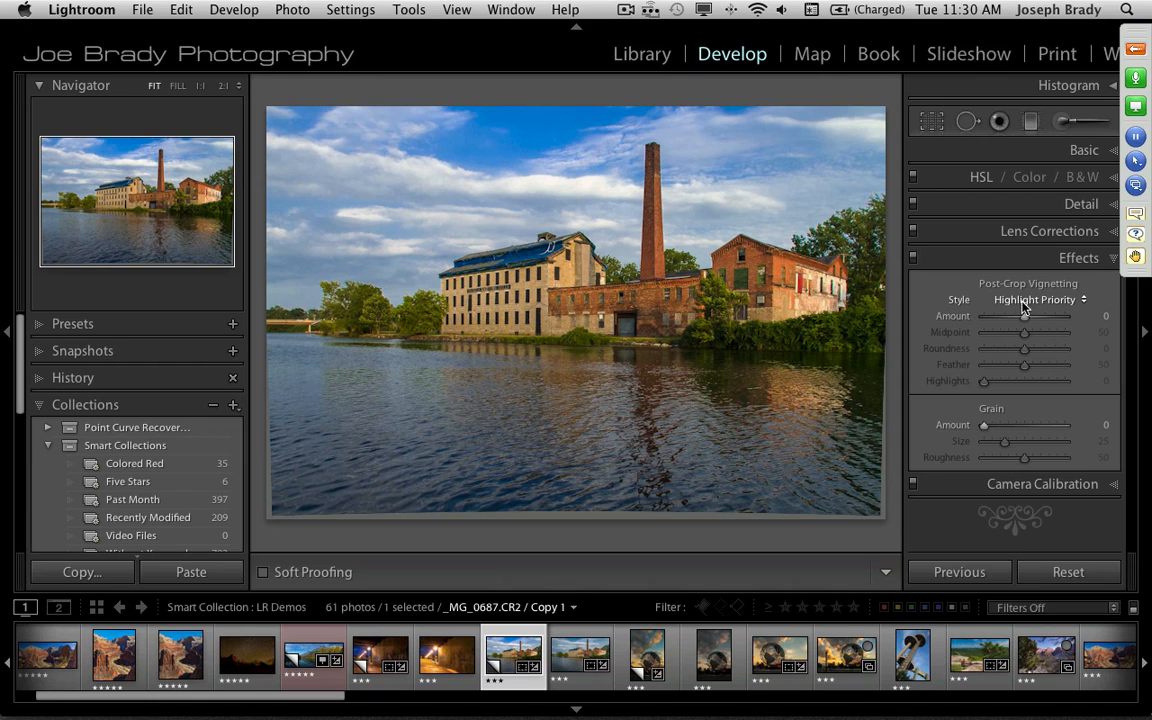
mouse_move(1024, 319)
mouse_down()
mouse_move(1044, 319)
mouse_move(996, 319)
mouse_move(1021, 321)
mouse_up()
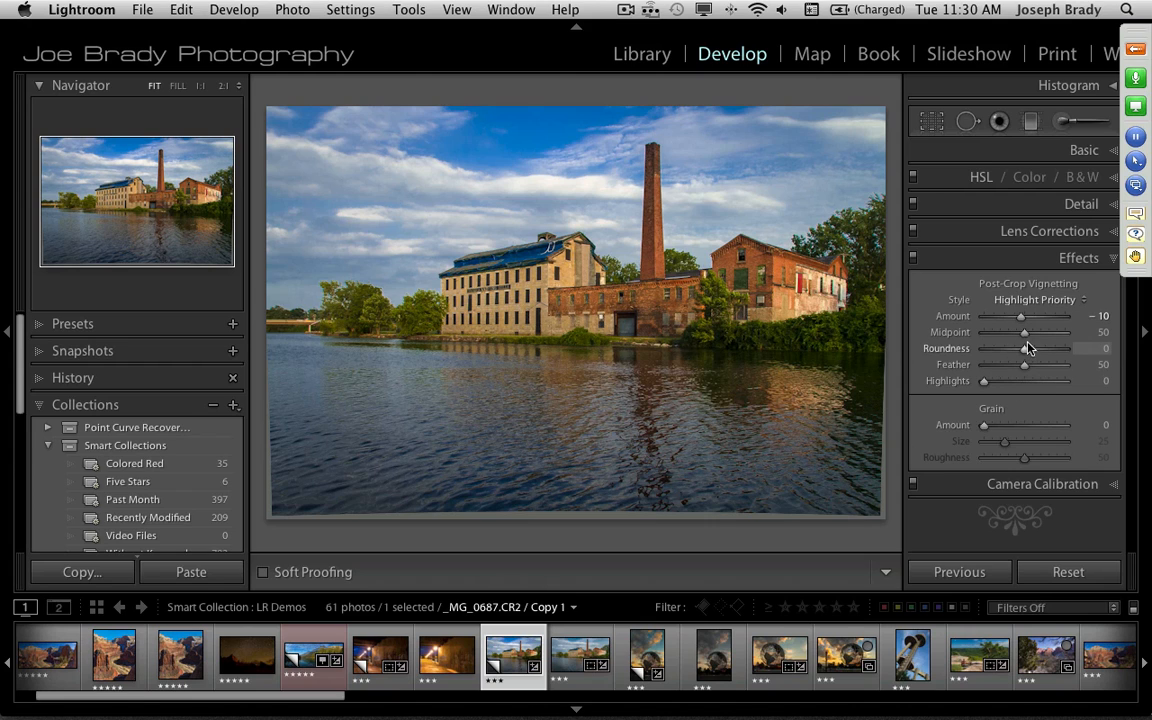
mouse_move(1025, 352)
mouse_down()
mouse_move(1044, 352)
mouse_move(993, 350)
mouse_move(1023, 350)
mouse_up()
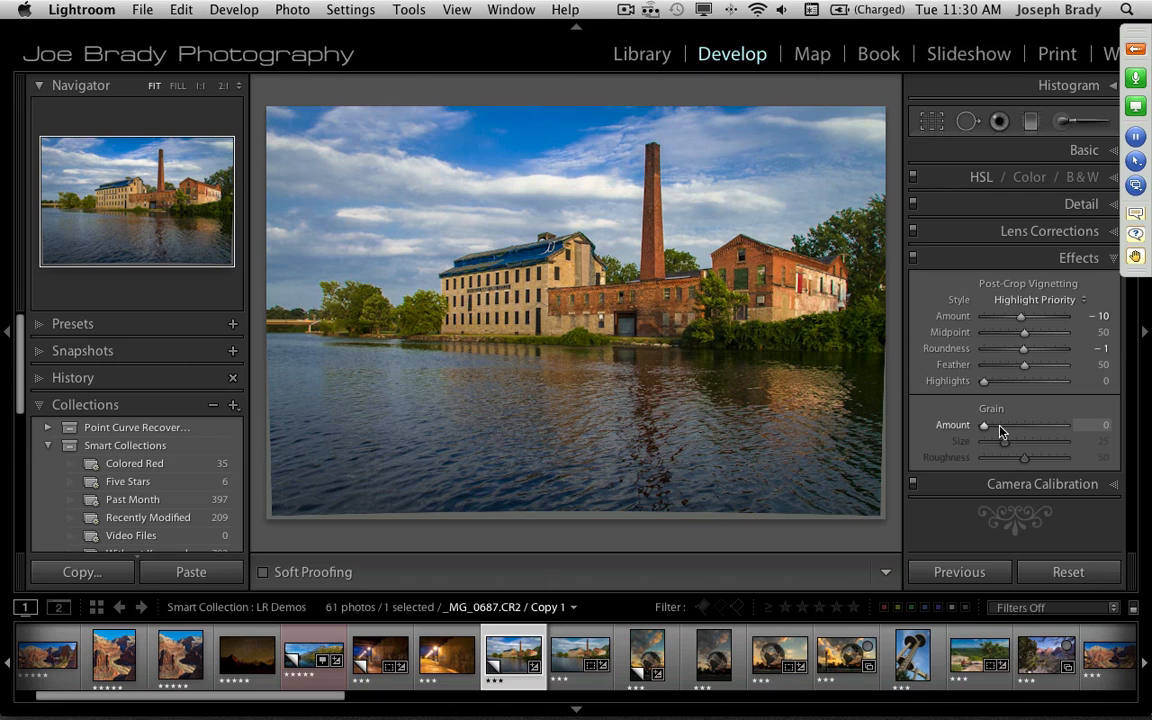
Crop the photo to a custom wide frame by trimming the lower water, the upper sky and the left edge
click(1083, 150)
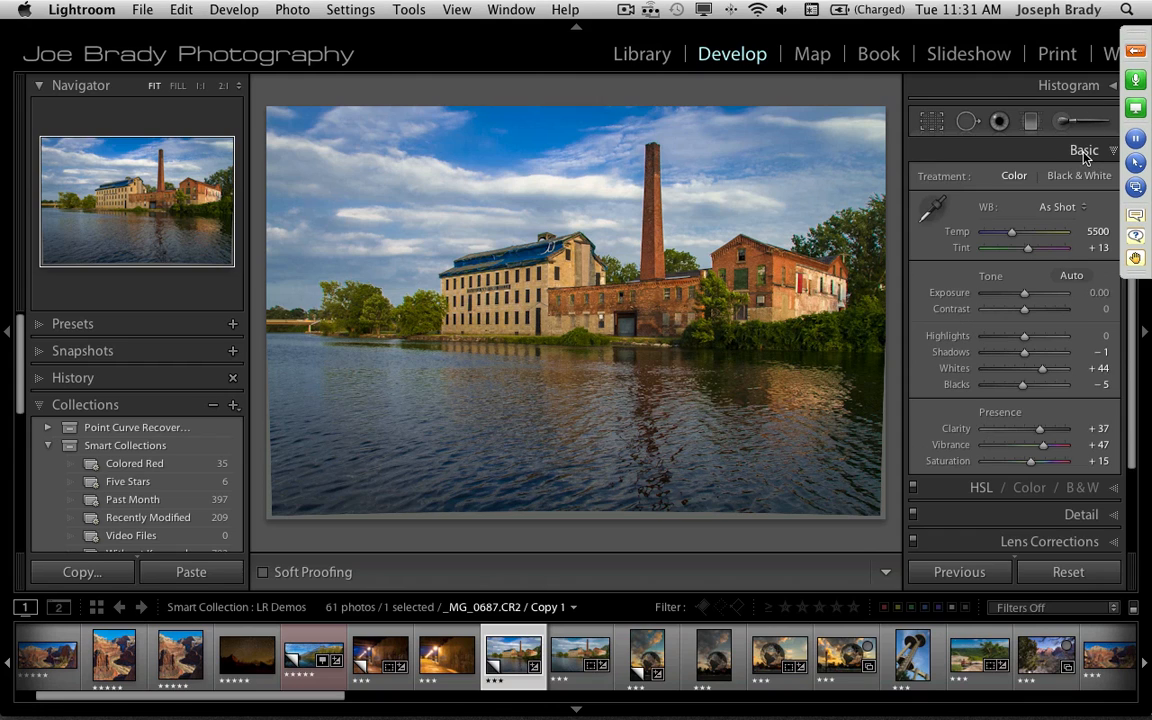
click(931, 121)
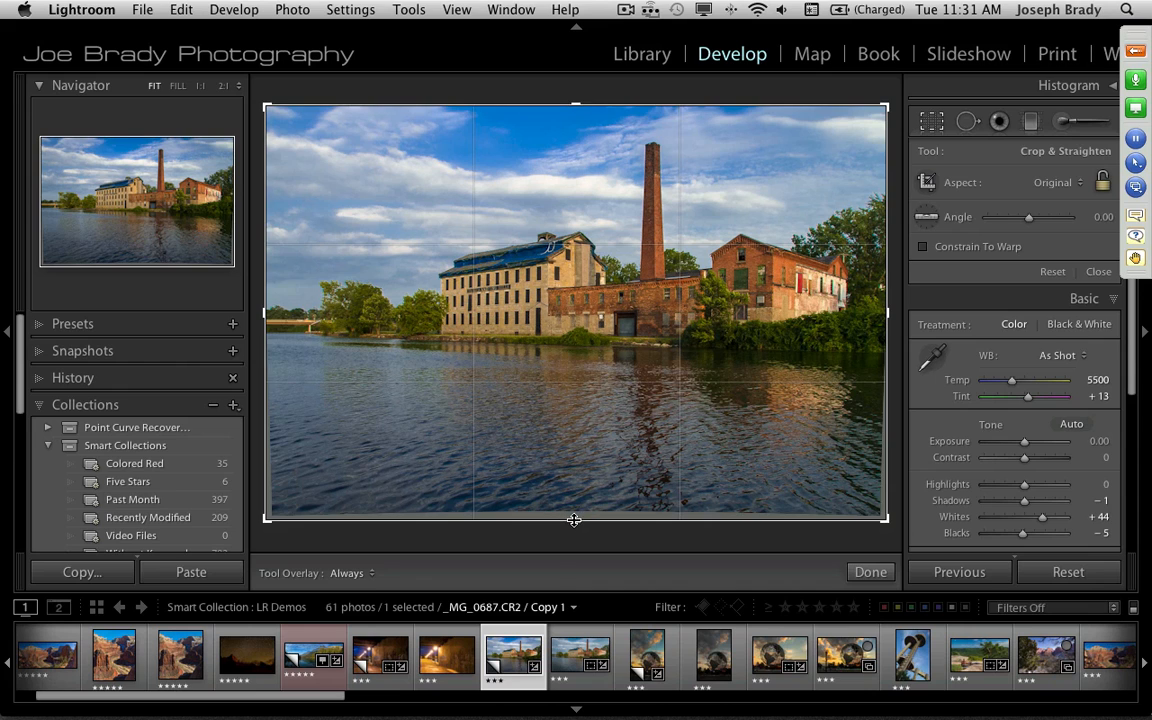
drag(574, 523, 569, 491)
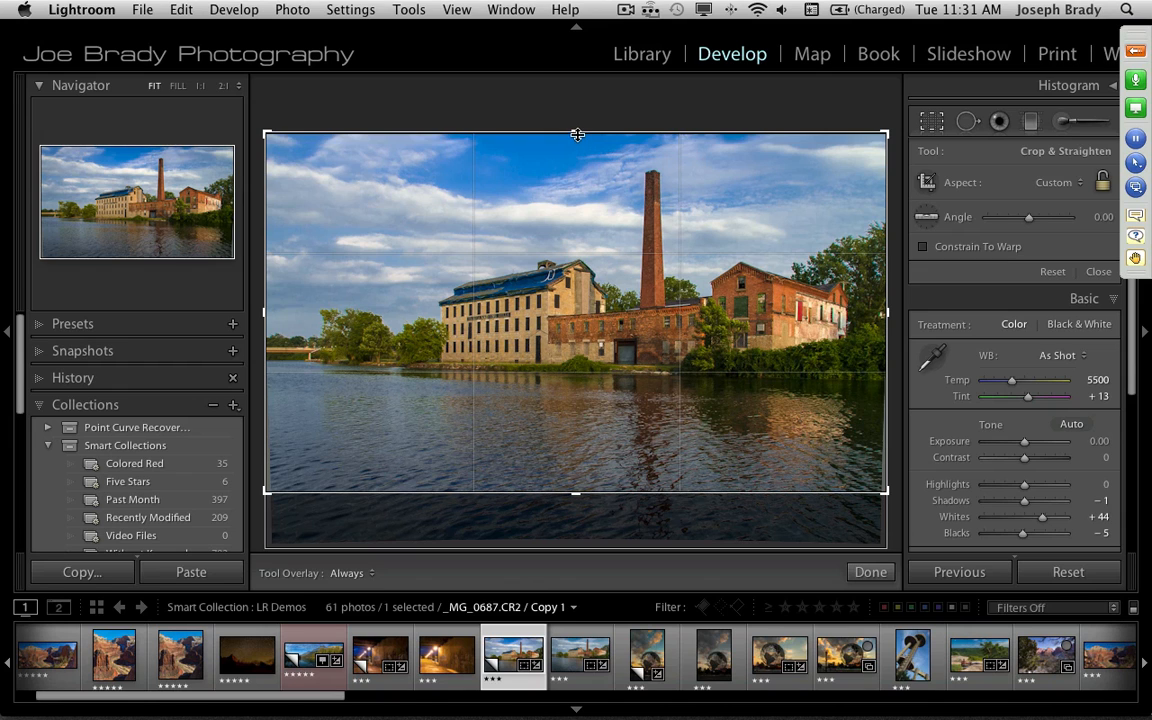
drag(576, 131, 577, 143)
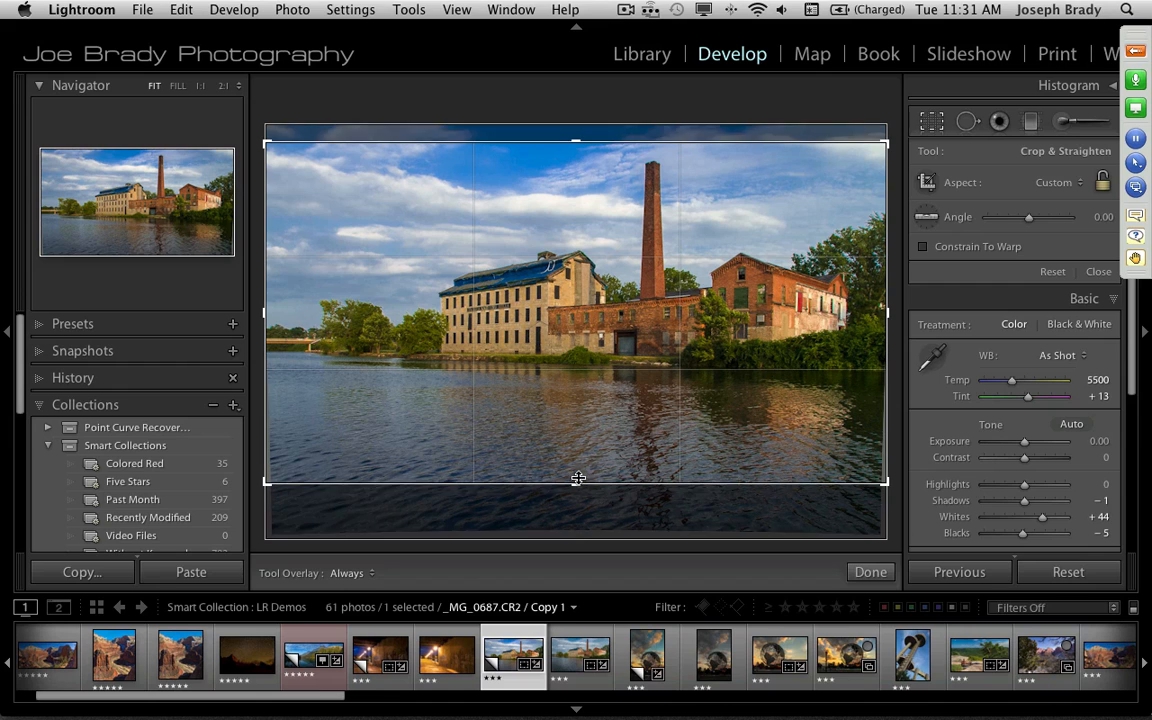
drag(576, 481, 576, 470)
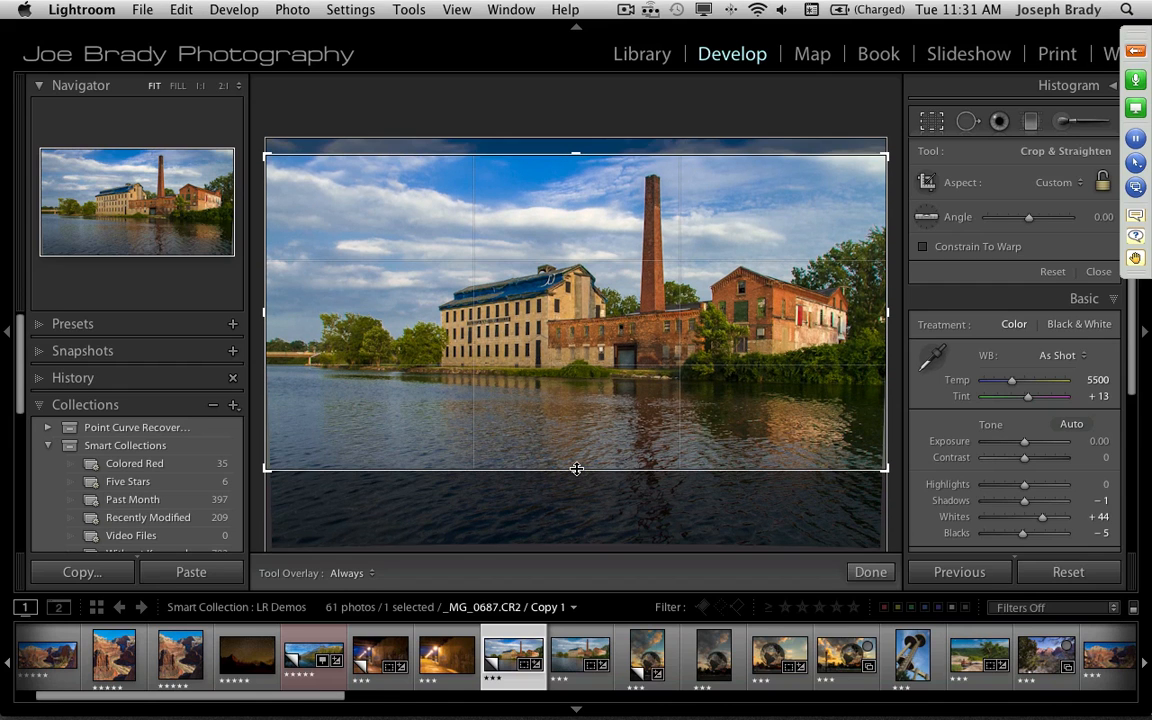
drag(266, 314, 274, 314)
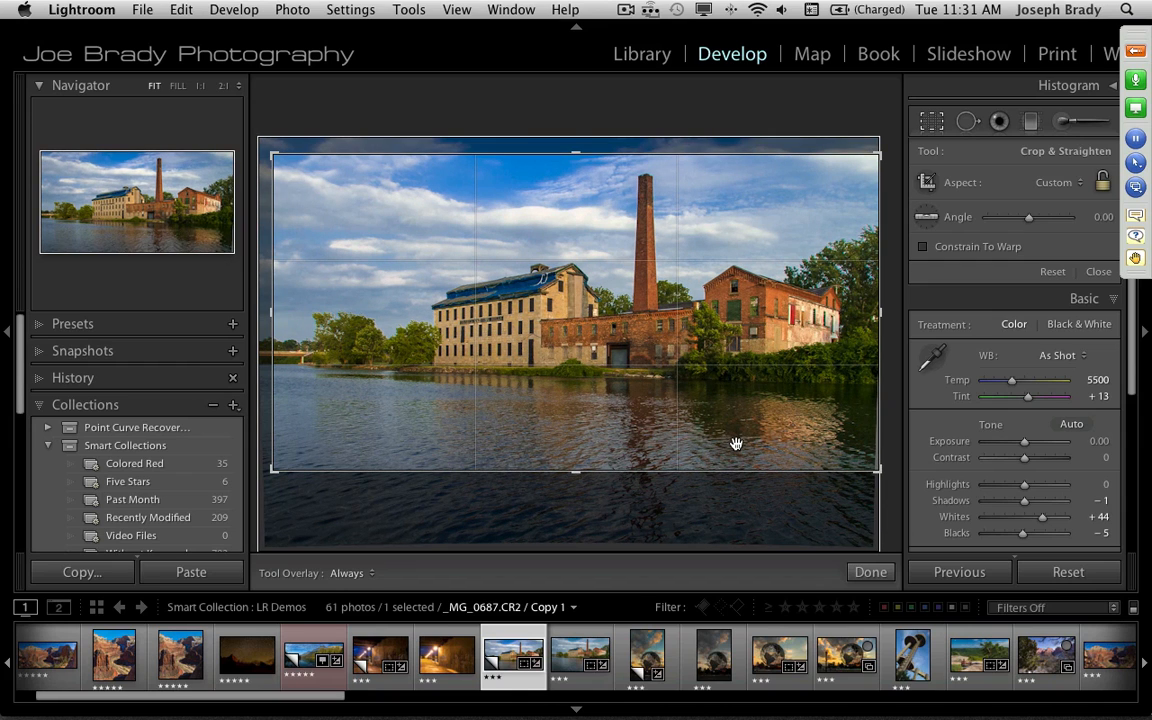
key(Return)
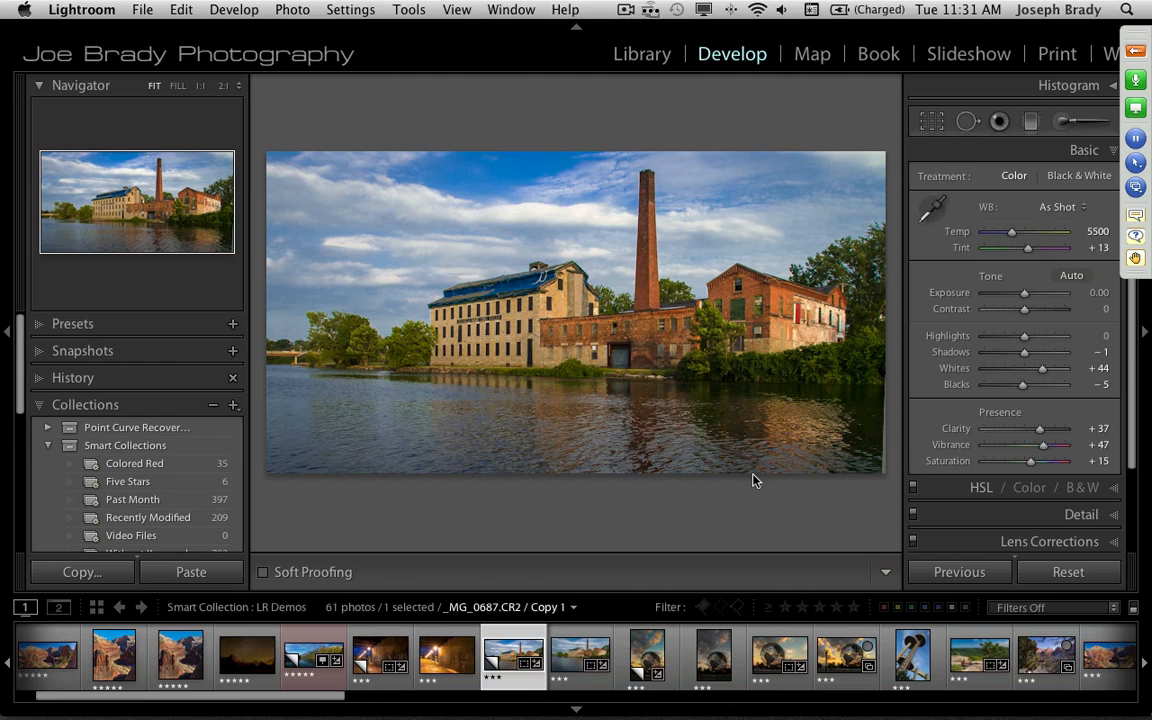
Trim the crop slightly along the photo's right edge to exclude the empty border, and apply it
click(931, 121)
drag(877, 317, 875, 313)
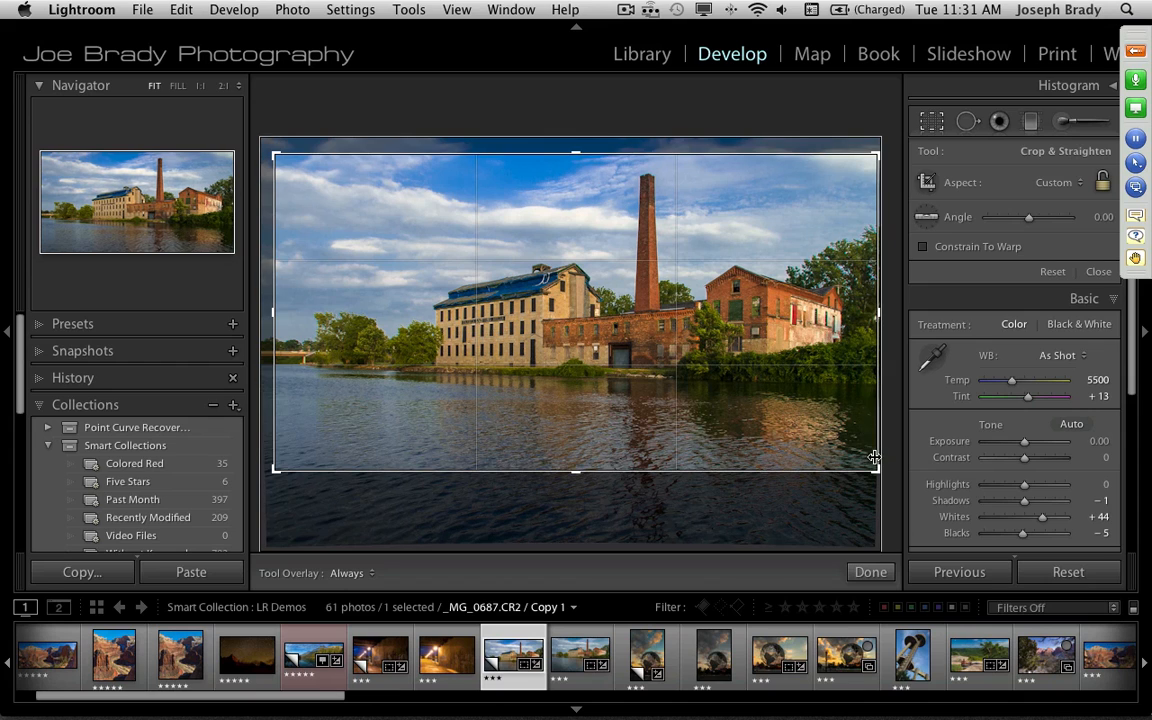
click(871, 573)
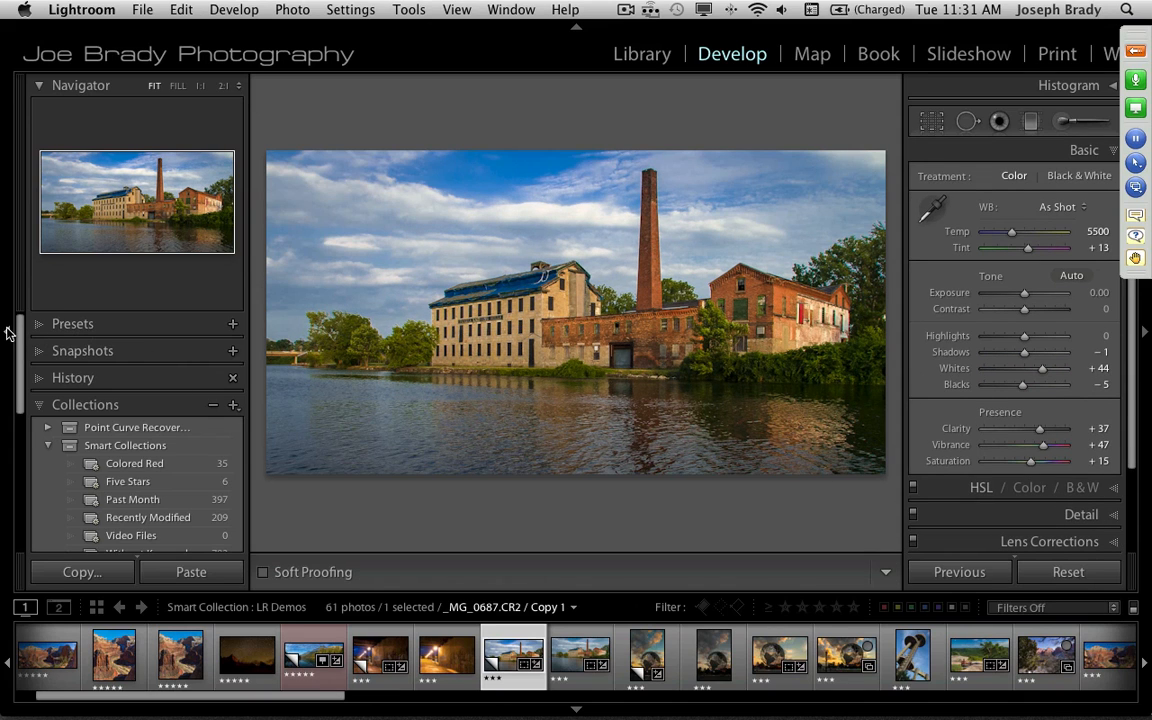
Compare the before and after versions side by side with the panels hidden, and return to the single-photo view with panels shown
key(shift+Tab)
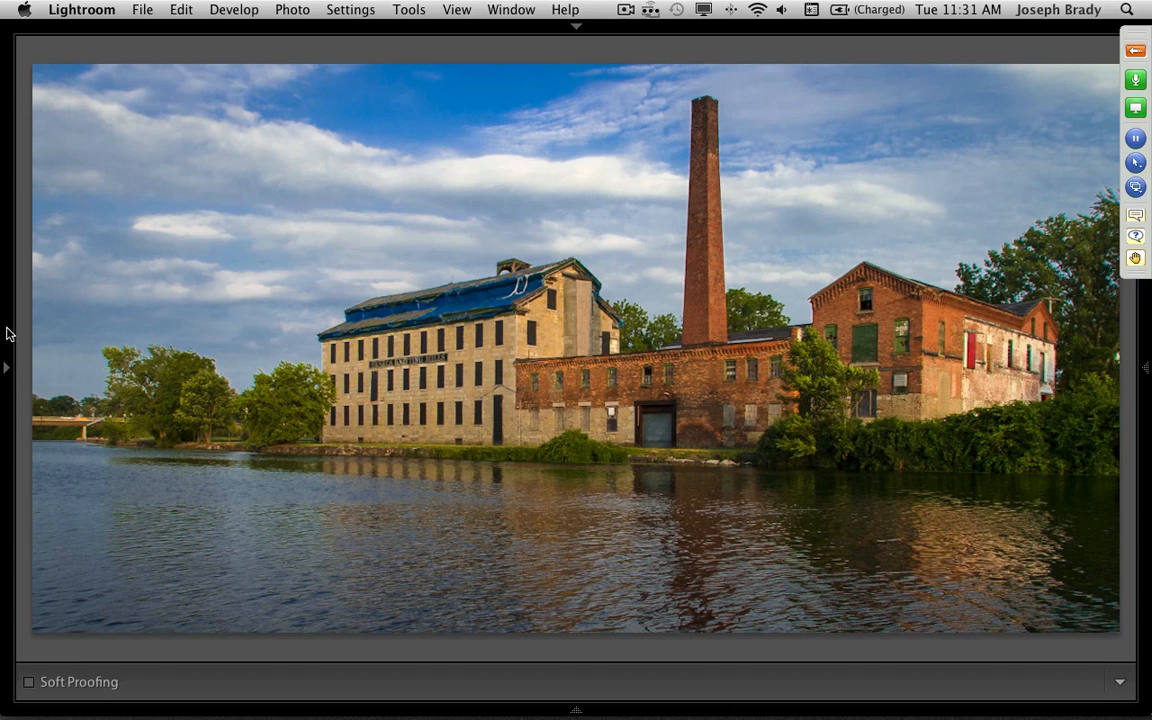
key(shift+y)
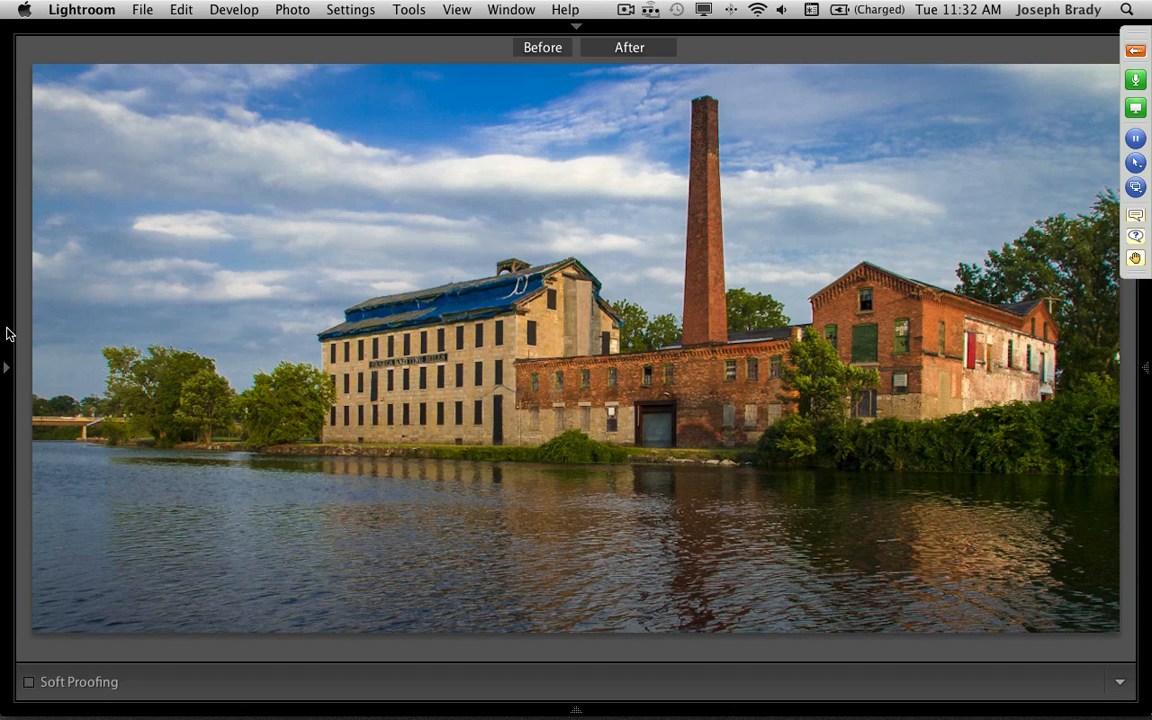
key(y)
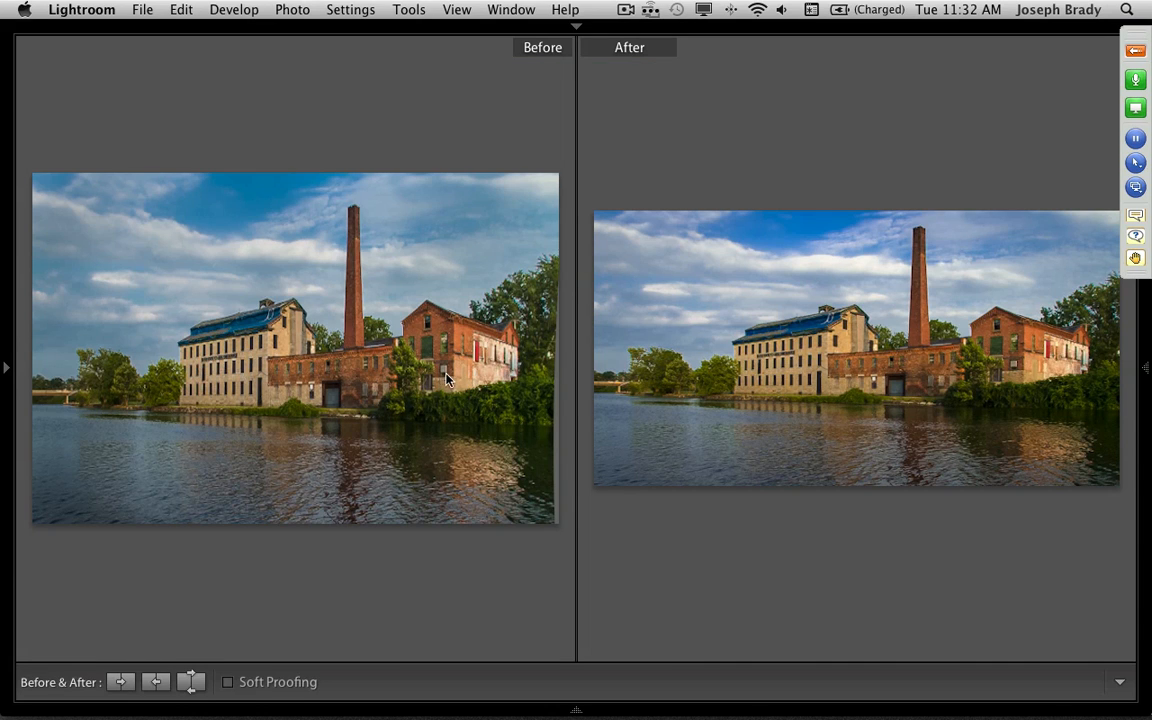
key(y)
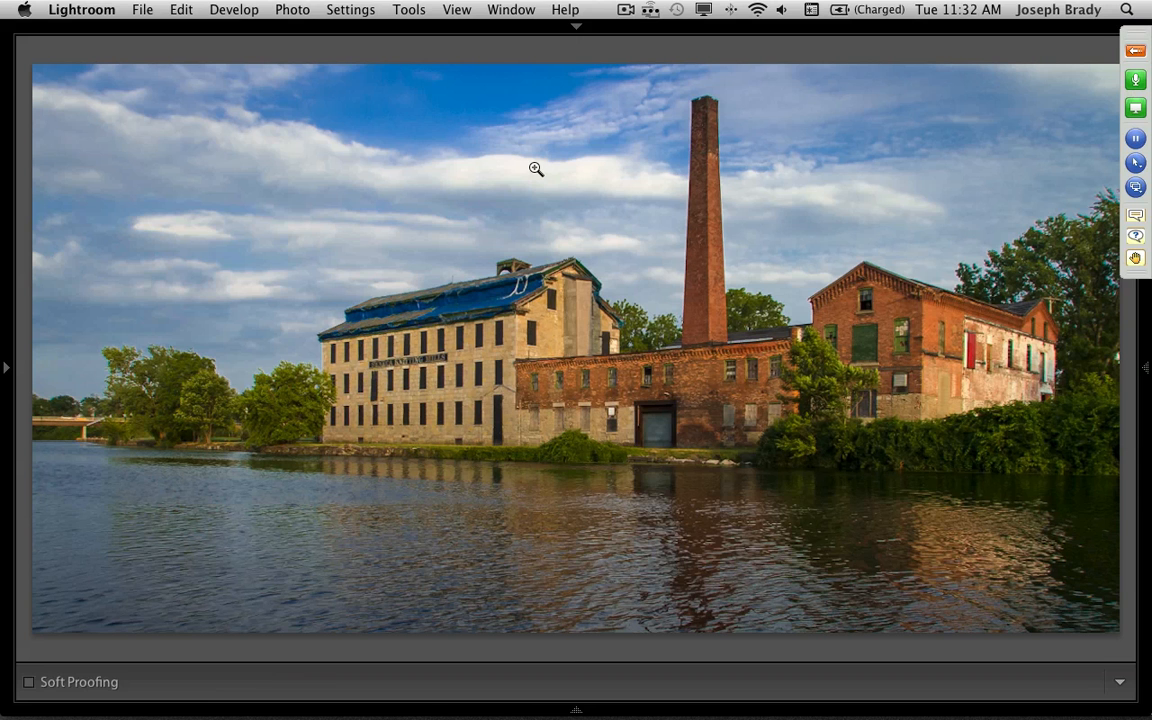
key(y)
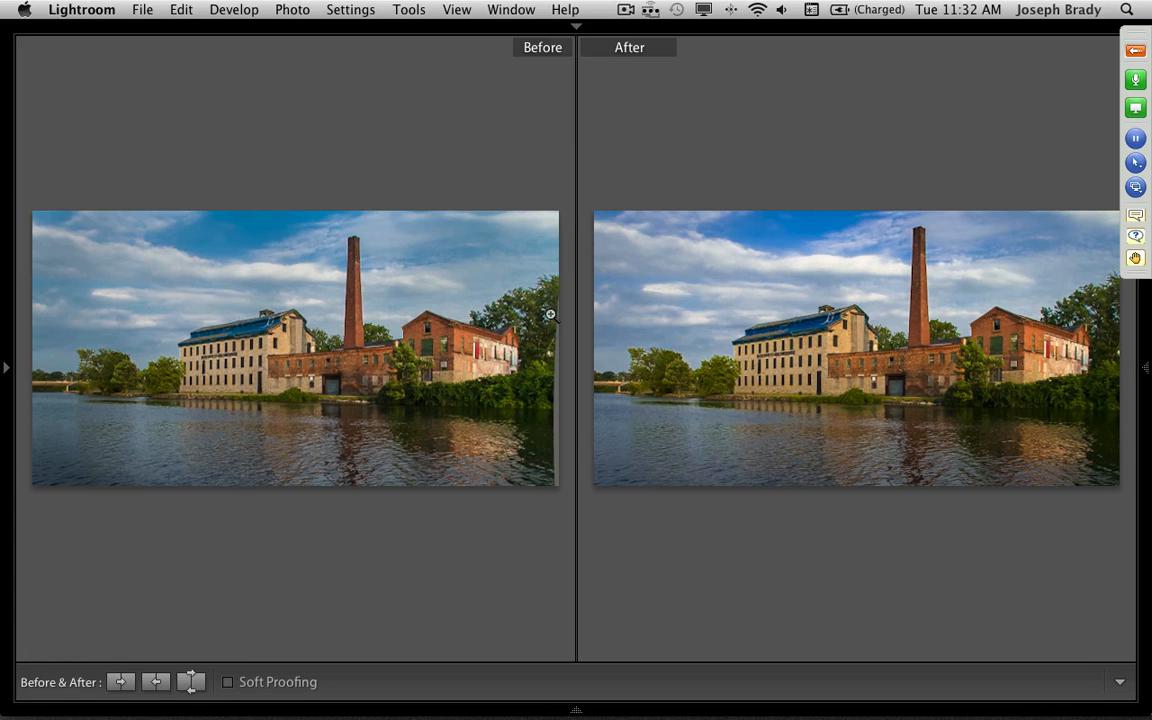
key(shift+Tab)
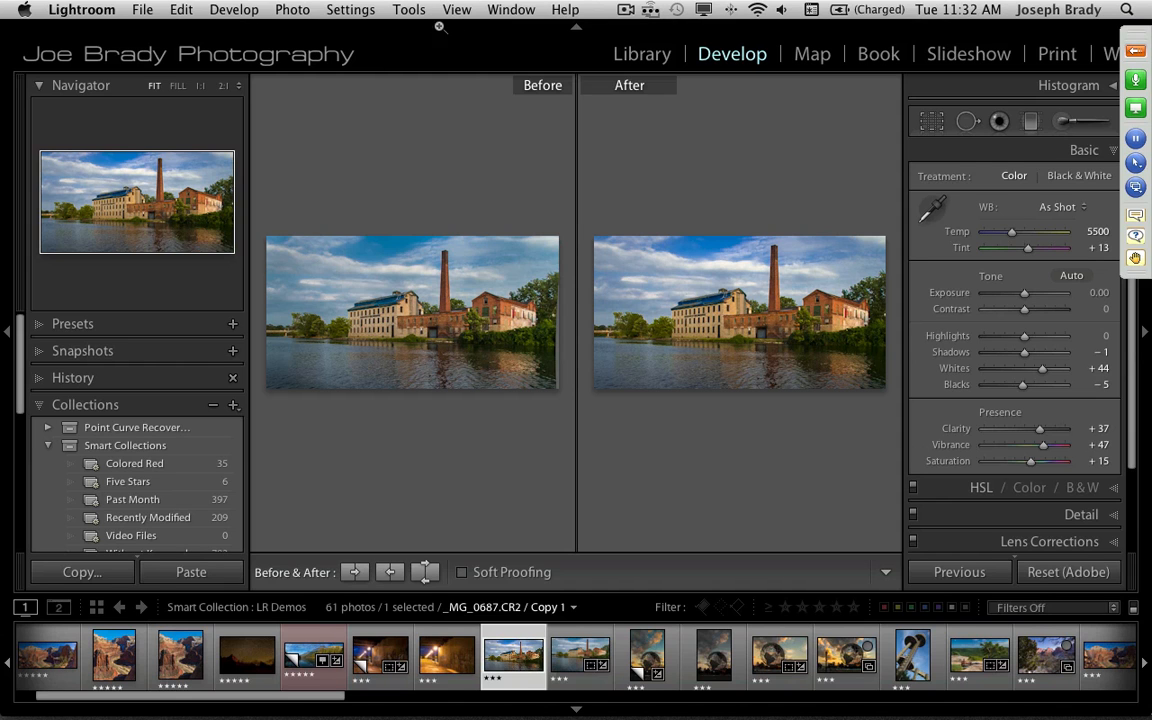
key(y)
View the cropped mill photo alone with Lights Out, and restore the normal lighting
key(l)
key(l)
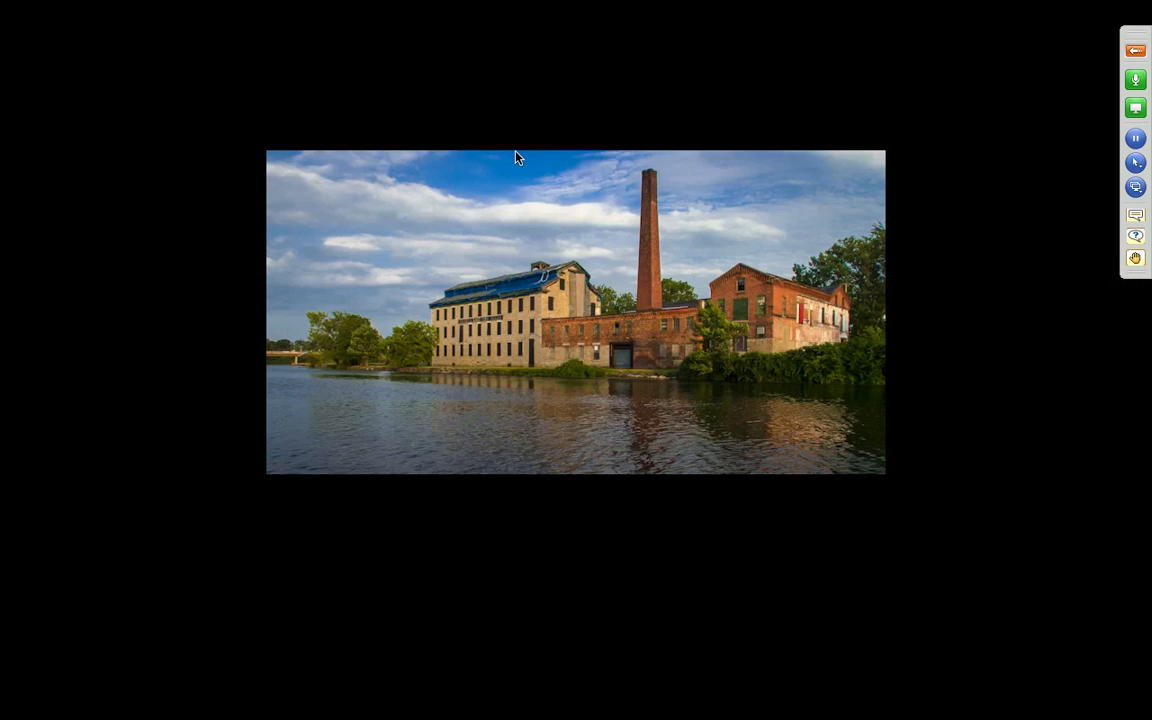
key(l)
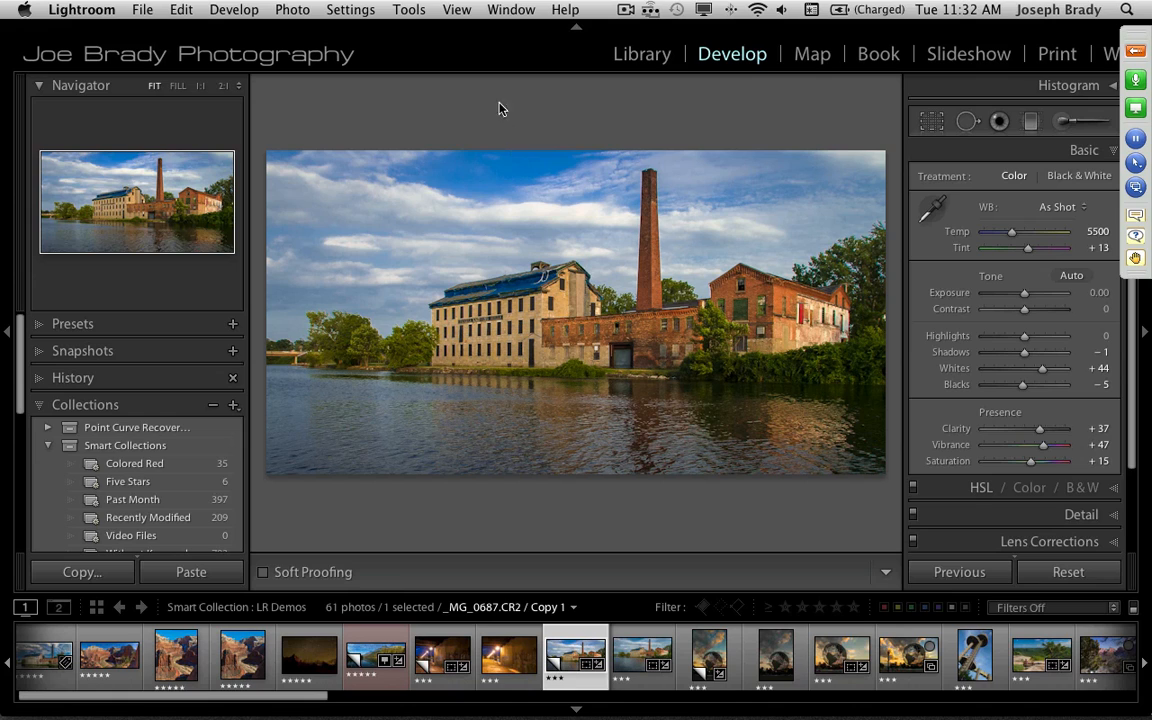
Compare before and after in the Top / Bottom layout with panels hidden and Lights Out, and switch to the Left / Right layout
click(457, 9)
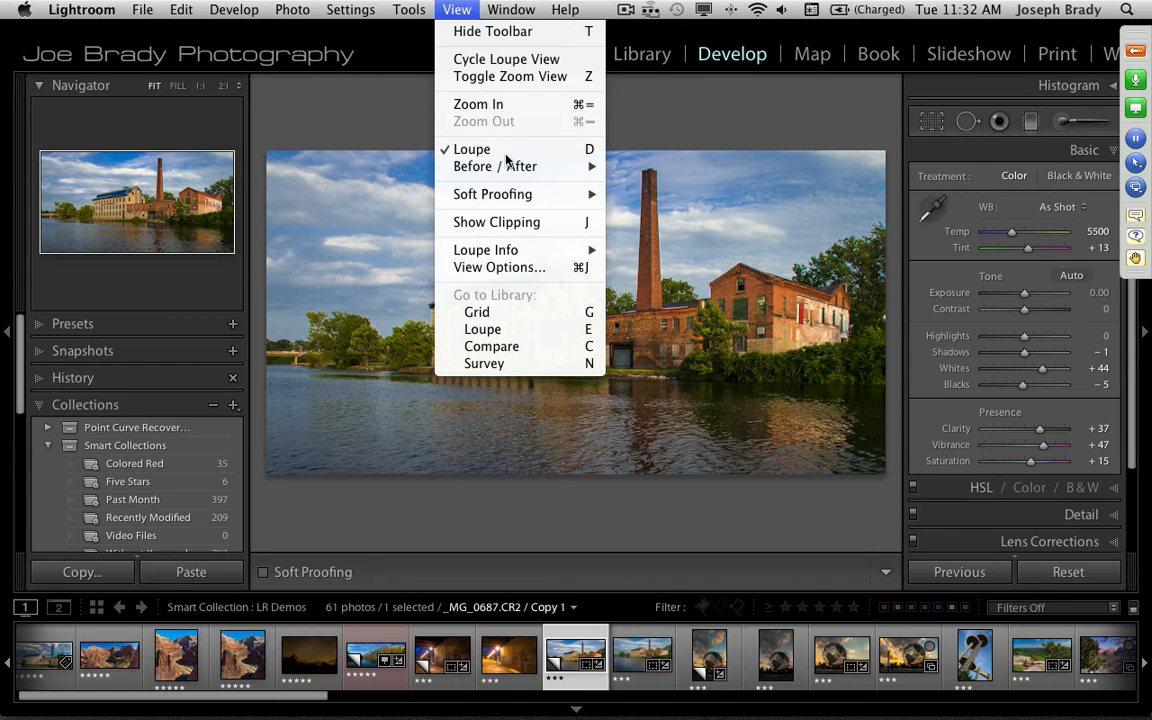
mouse_move(520, 166)
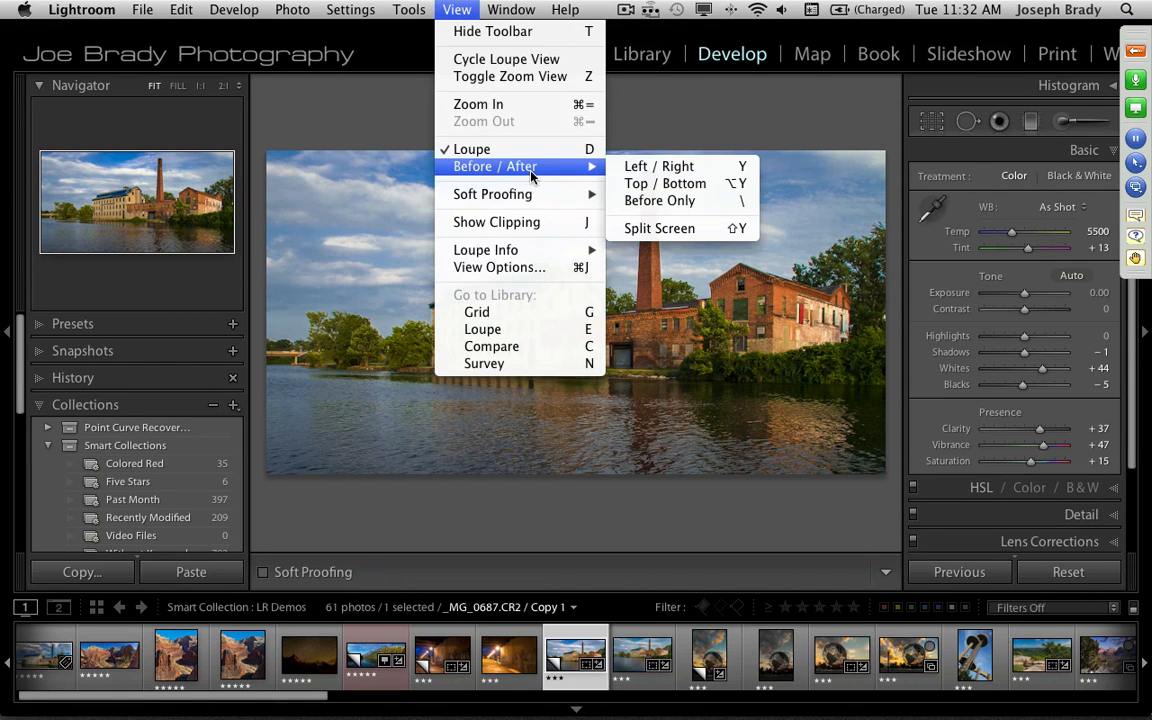
click(753, 188)
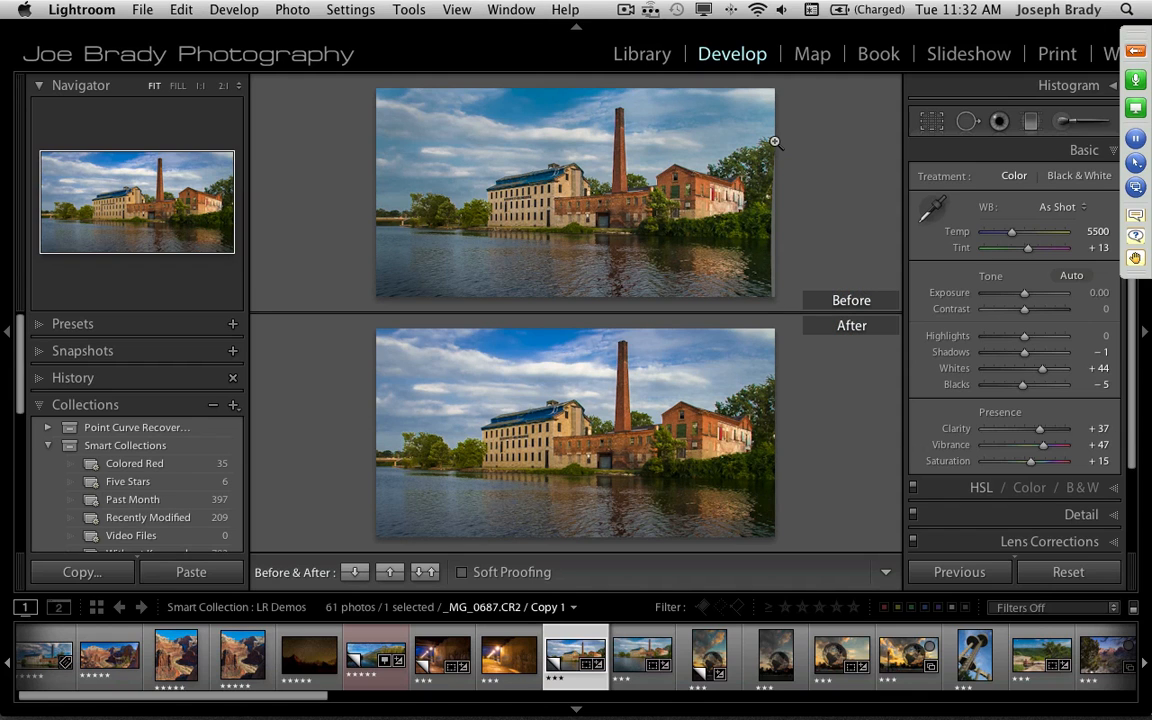
key(shift+Tab)
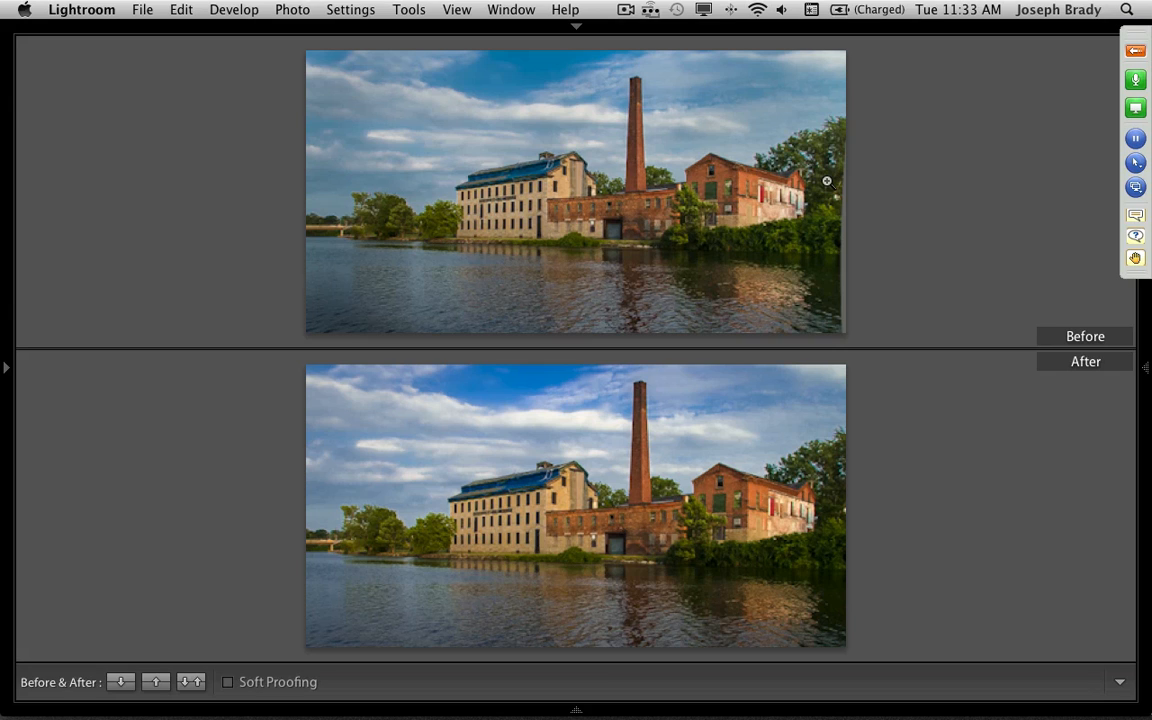
key(l)
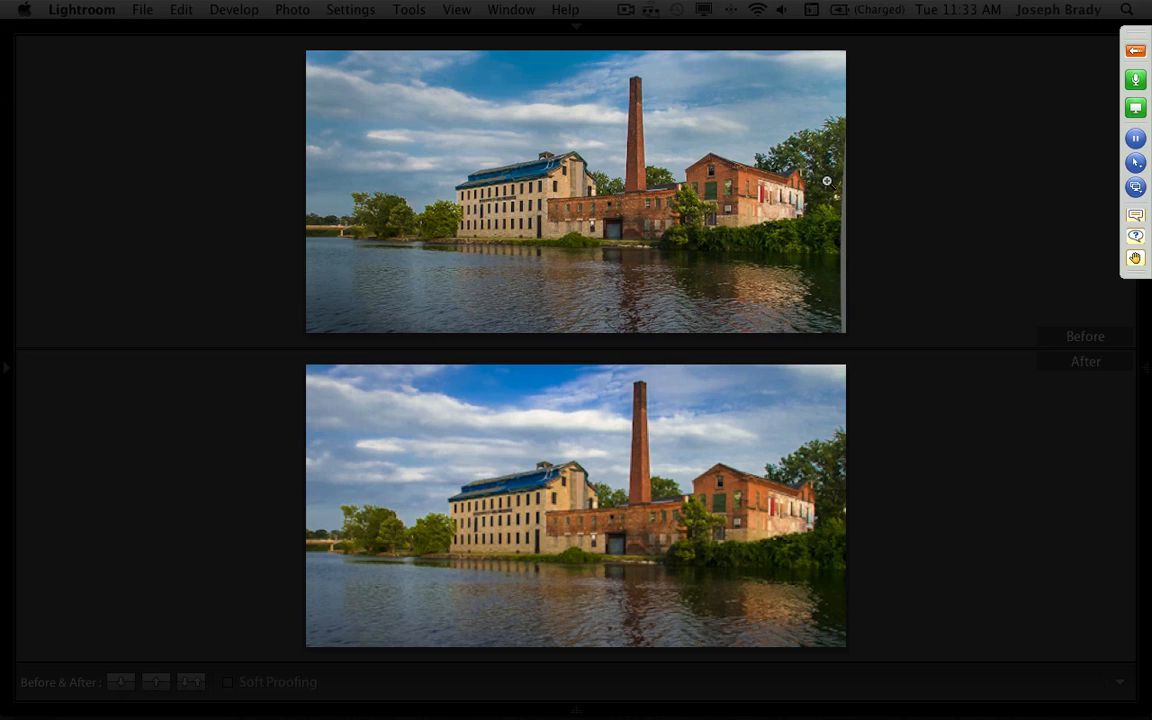
key(l)
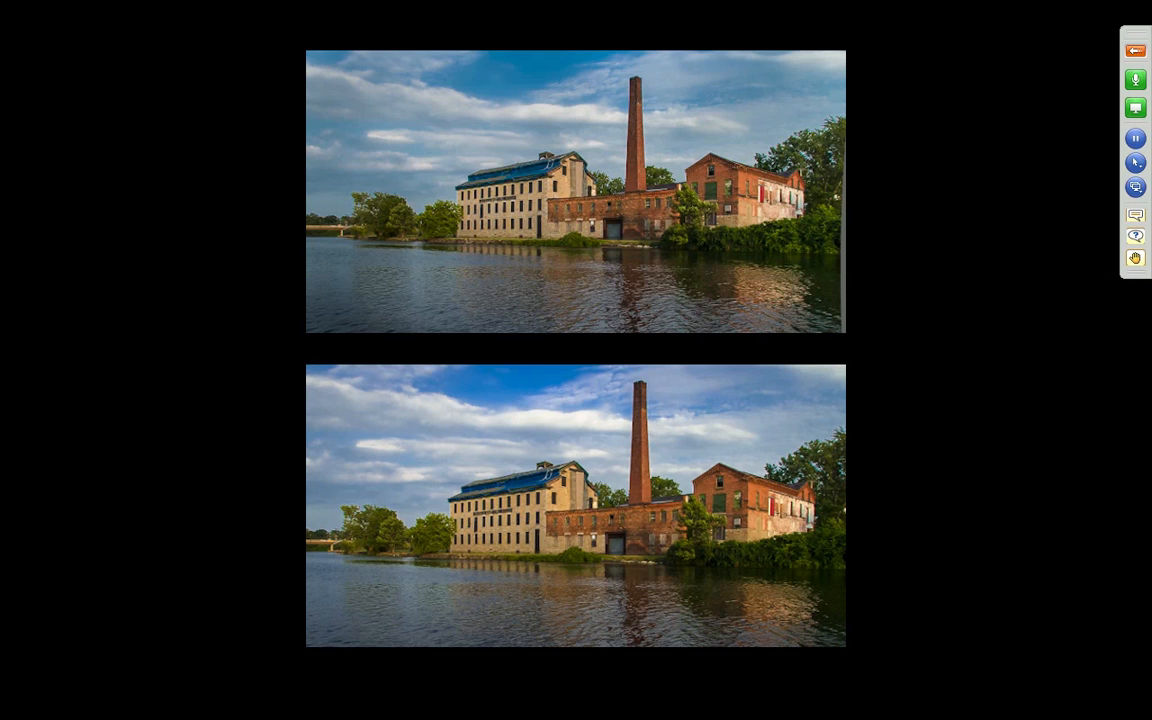
key(l)
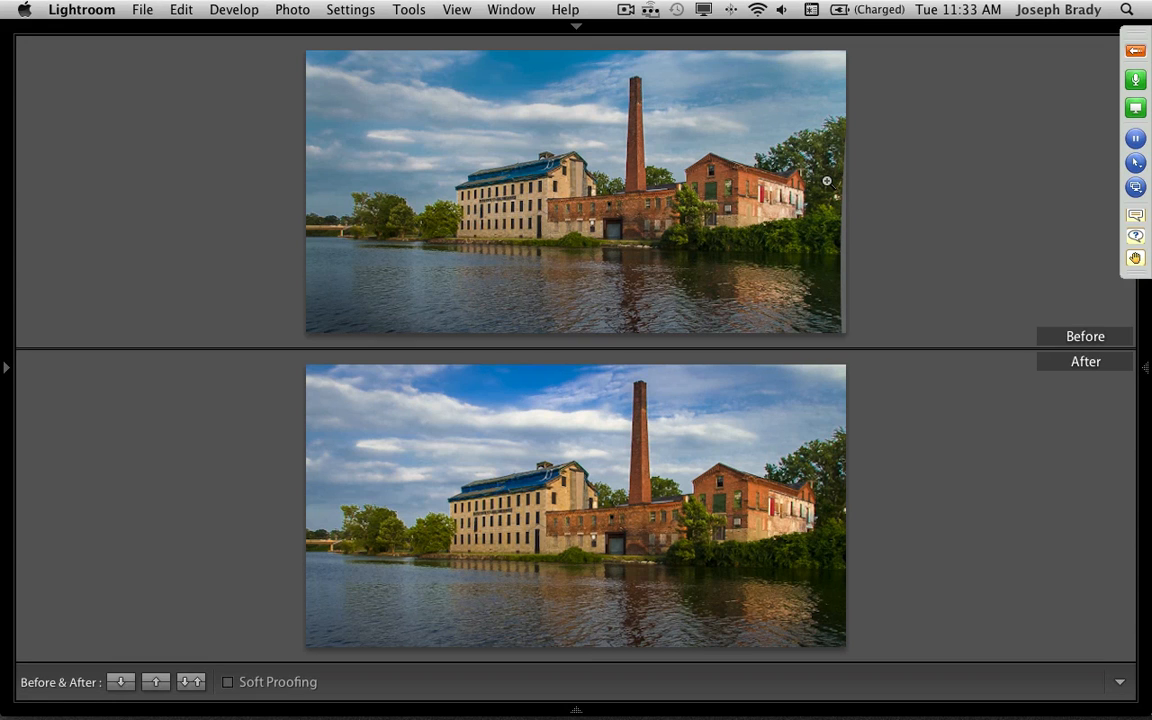
key(shift+Tab)
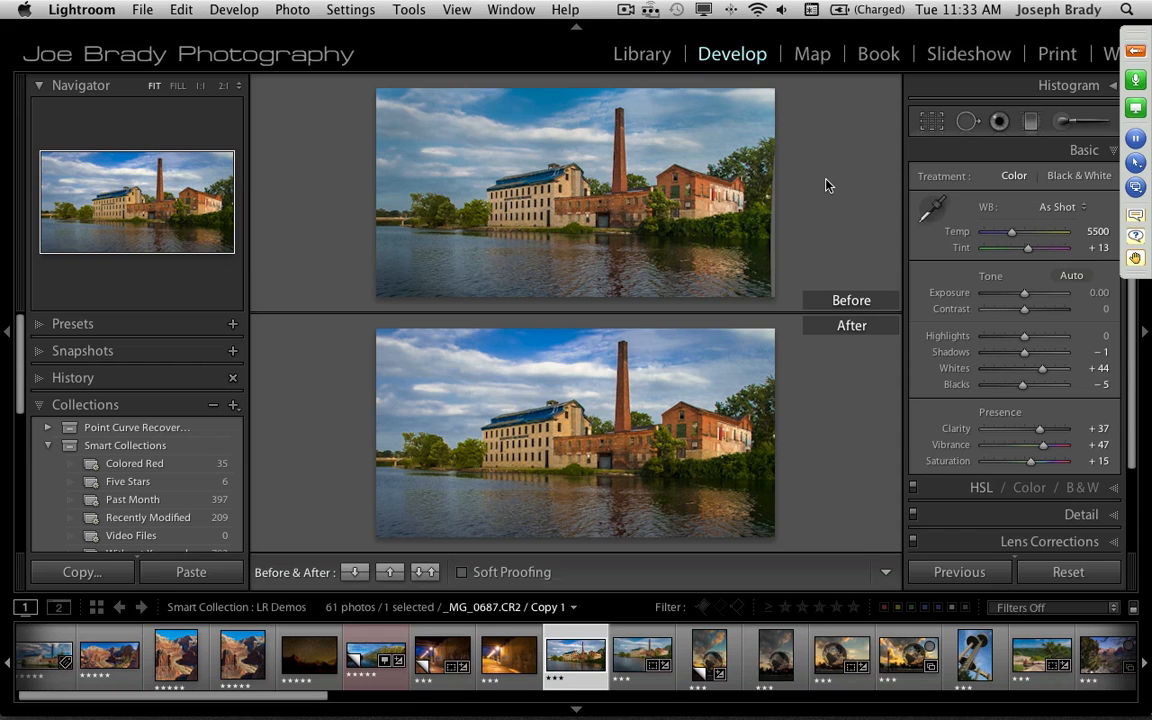
key(y)
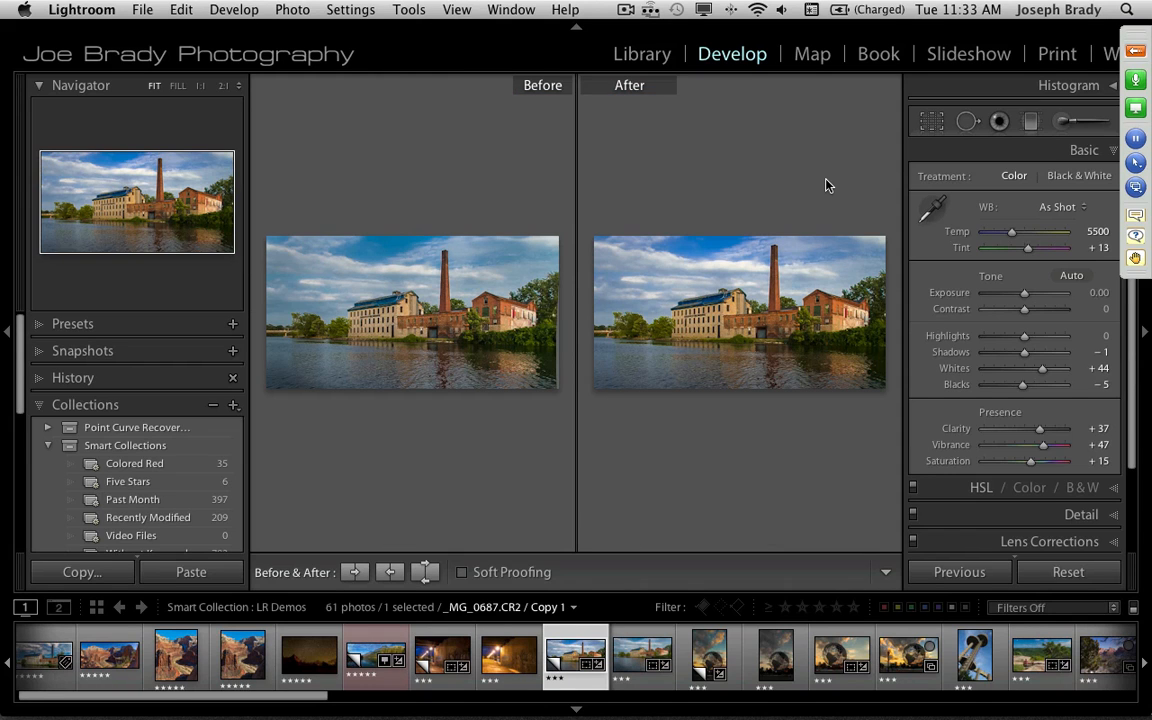
Return to the single-photo view, crop the mill photo to a 1 x 1 aspect around the buildings and chimney, and apply it
key(y)
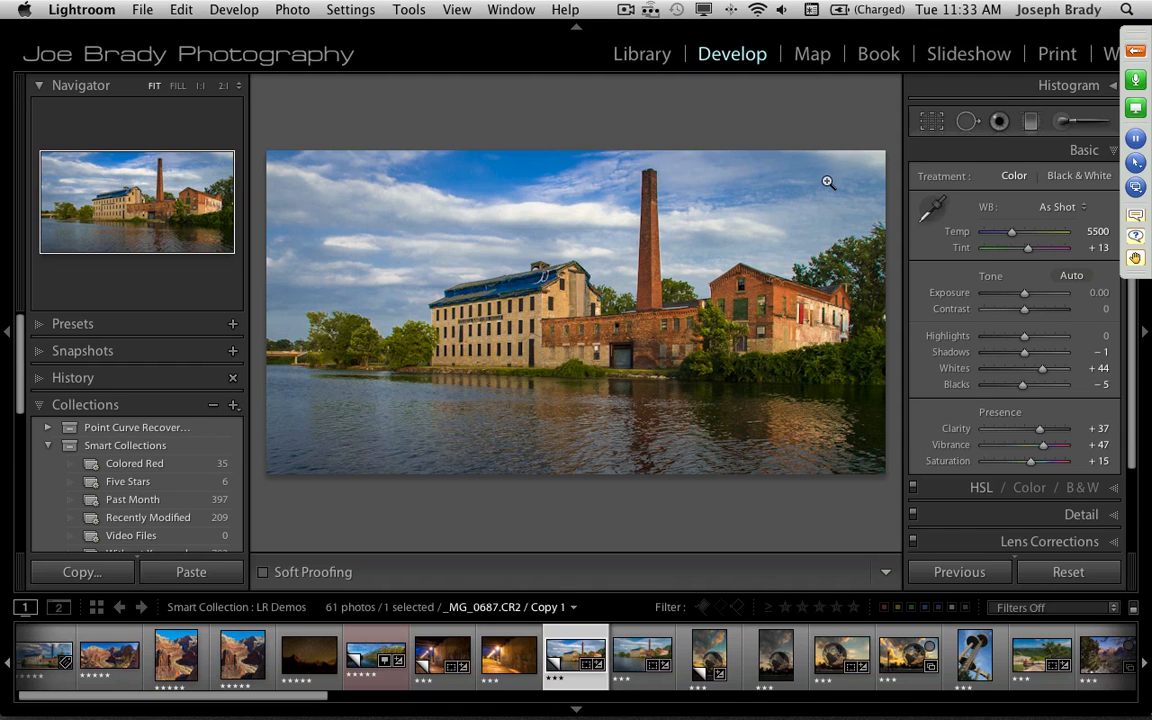
click(931, 121)
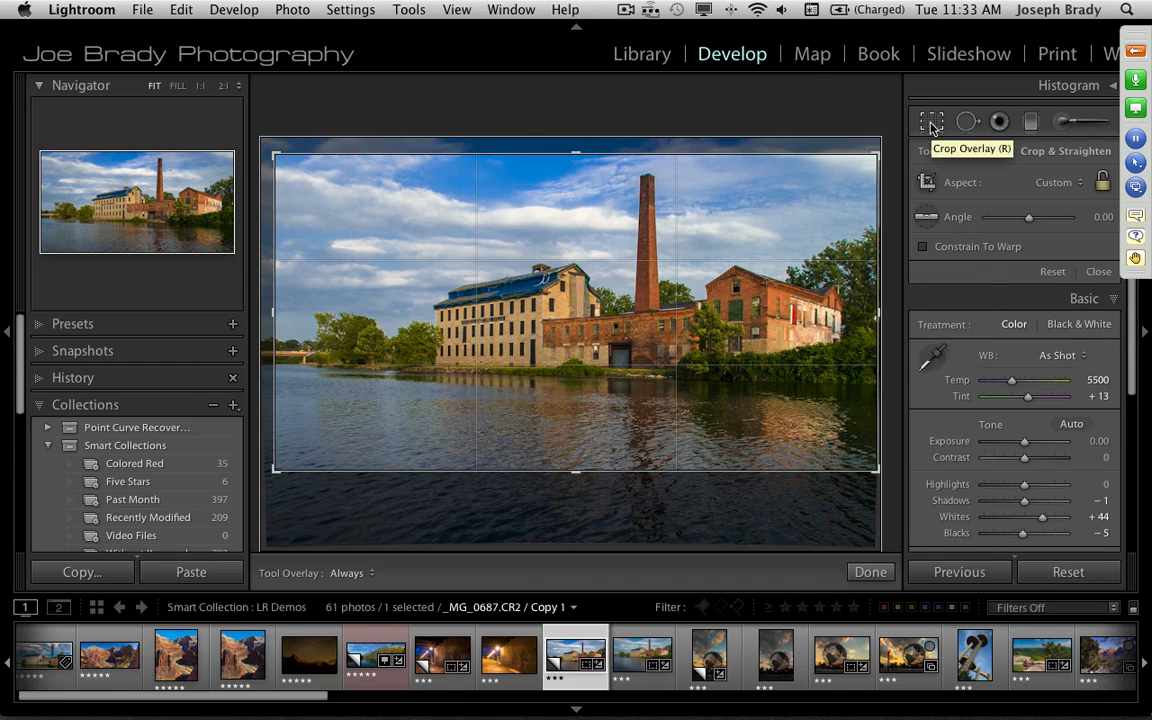
click(1057, 189)
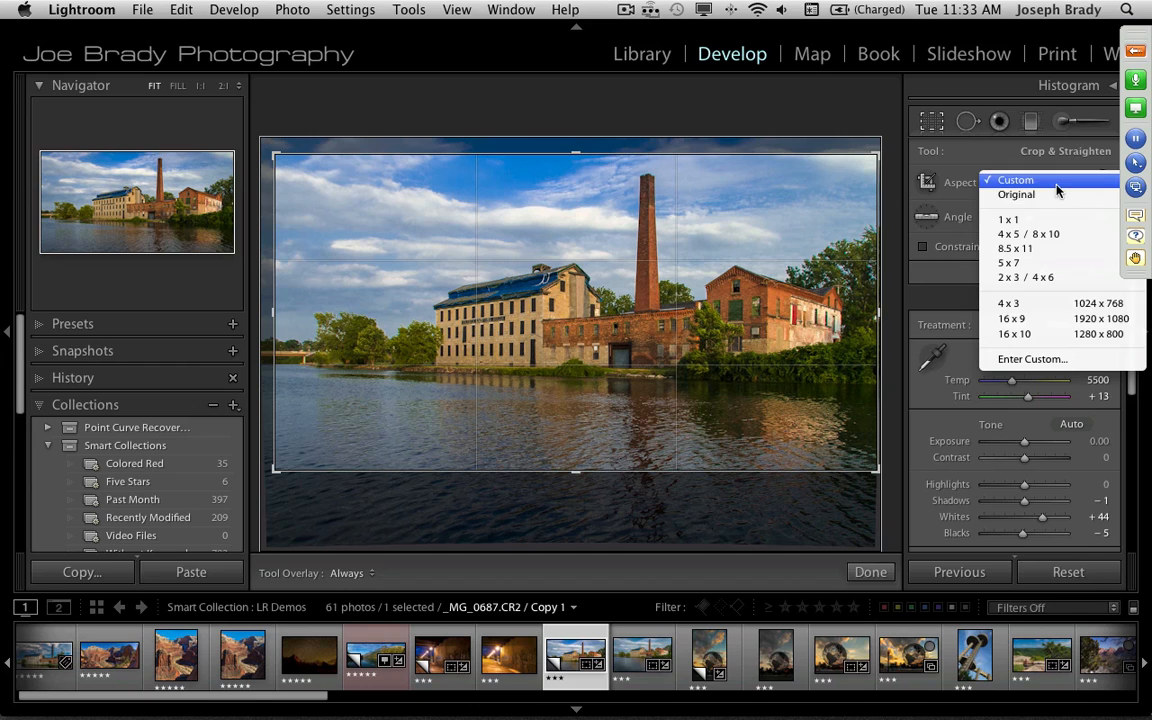
click(1047, 221)
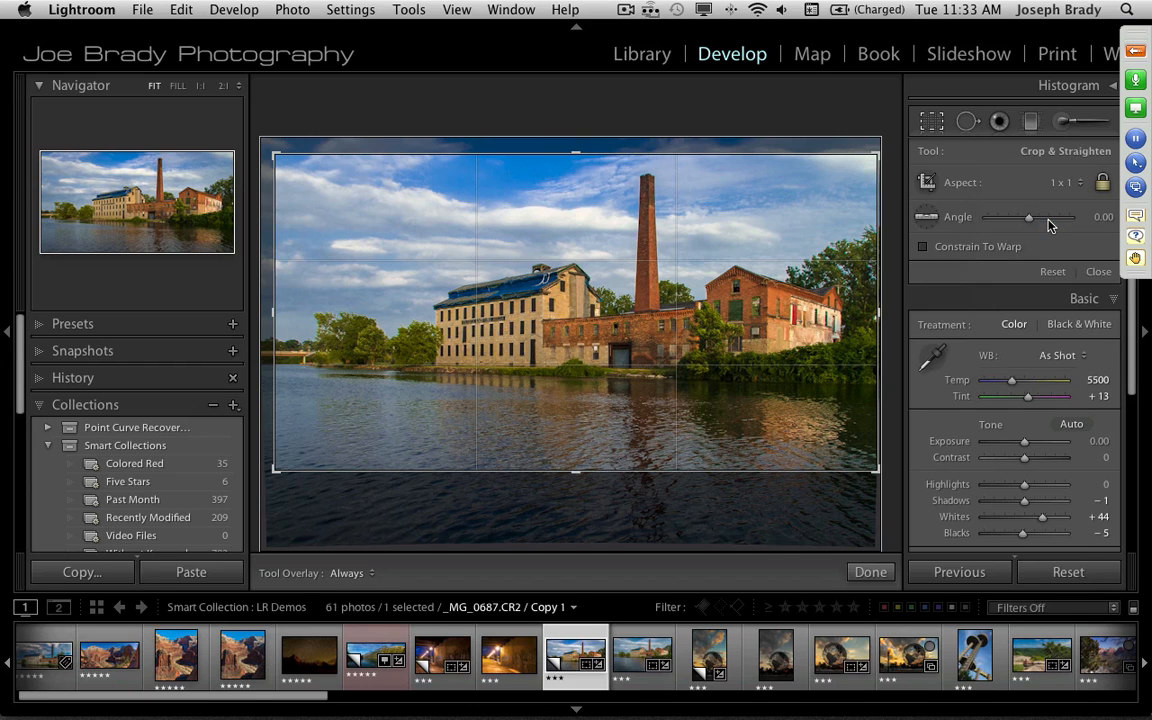
drag(632, 338, 576, 339)
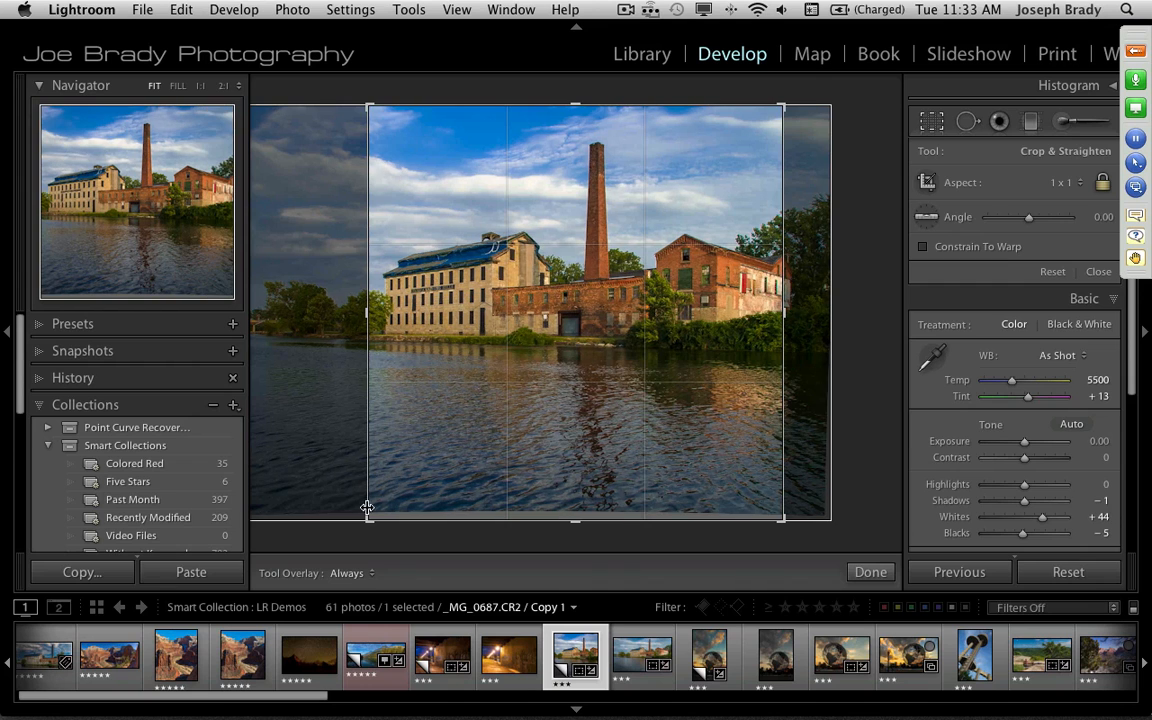
drag(369, 519, 392, 496)
drag(516, 448, 594, 429)
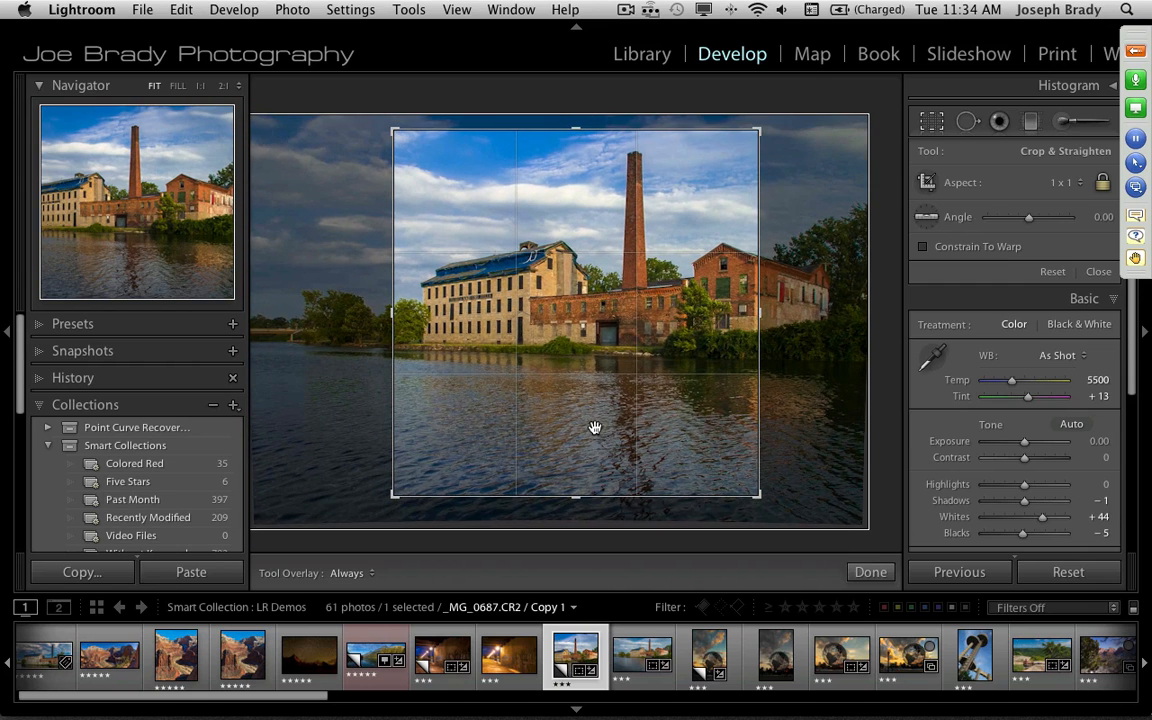
key(Return)
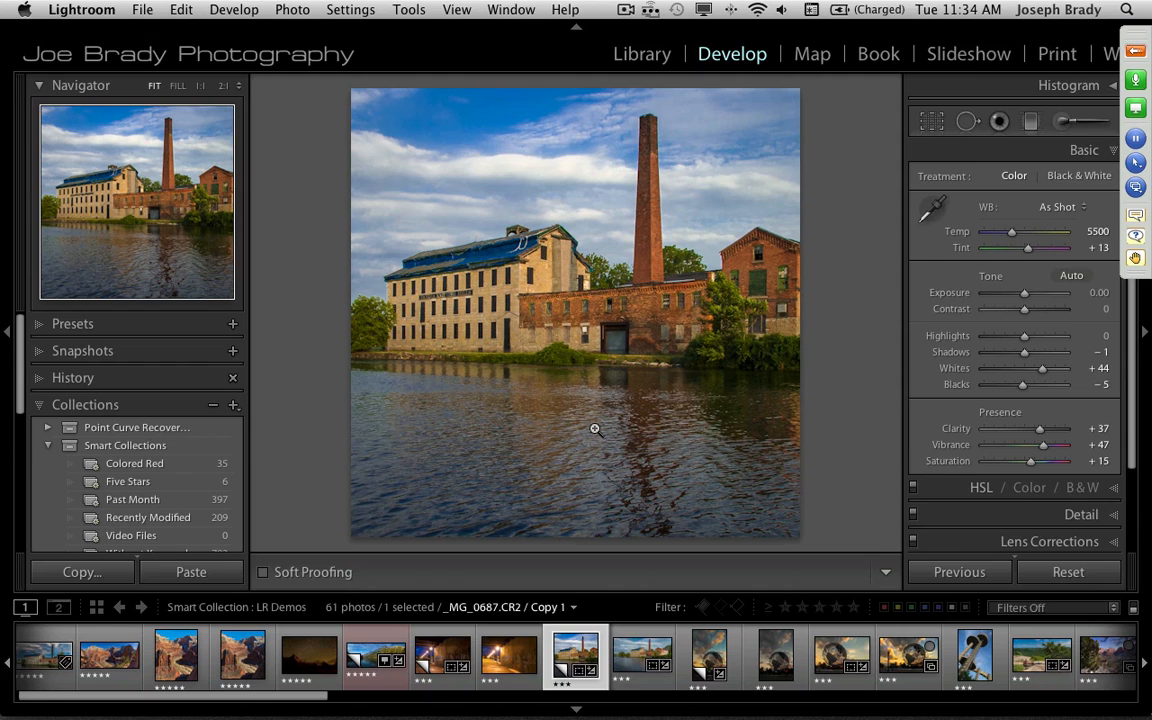
Widen the mill photo's crop on both sides to a panoramic custom aspect, trim the water along the bottom, and apply it
click(932, 121)
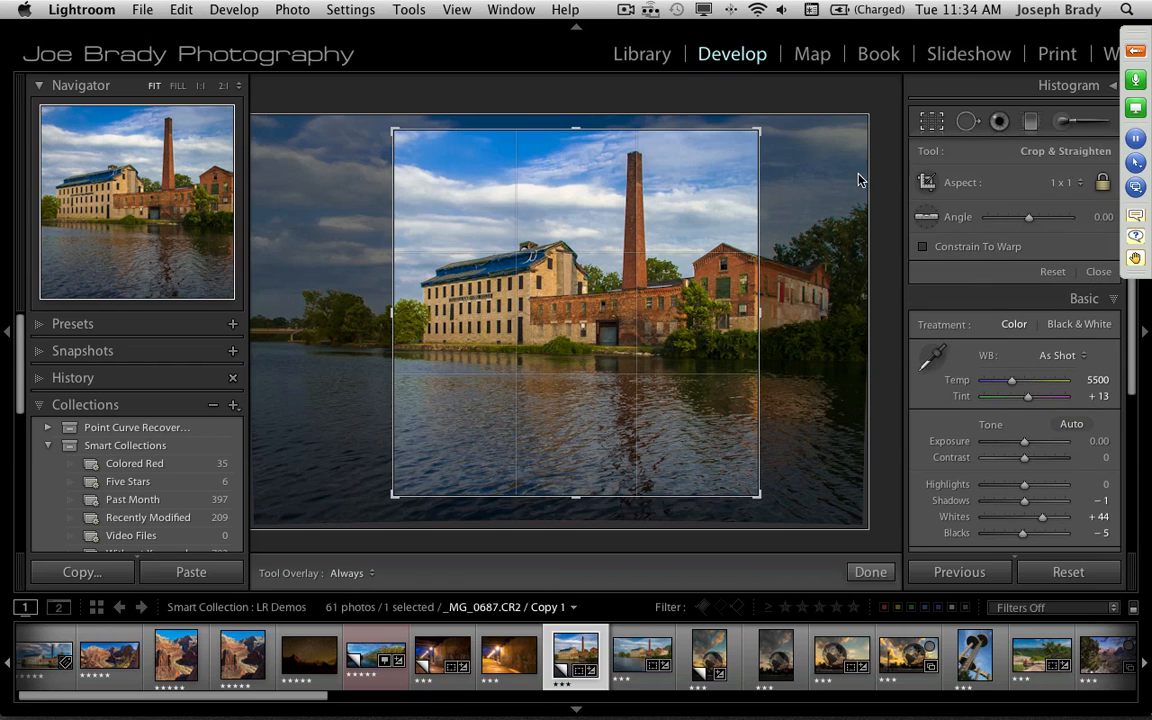
drag(760, 313, 833, 309)
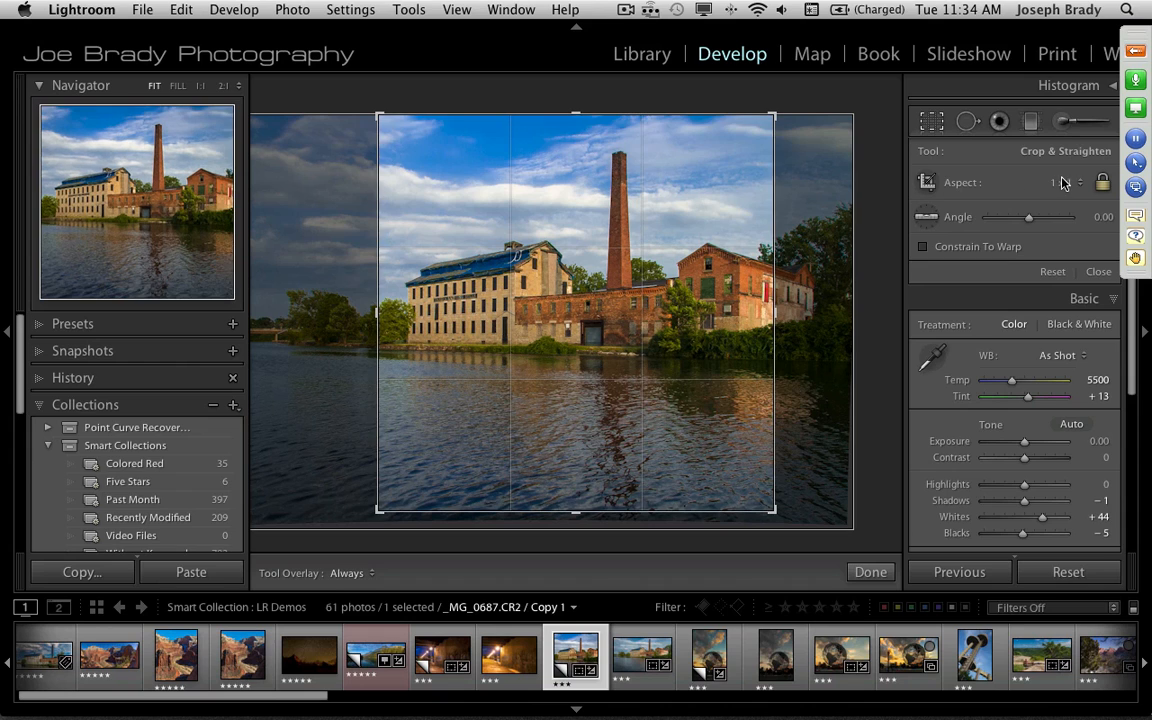
click(1103, 184)
click(1067, 187)
click(1029, 143)
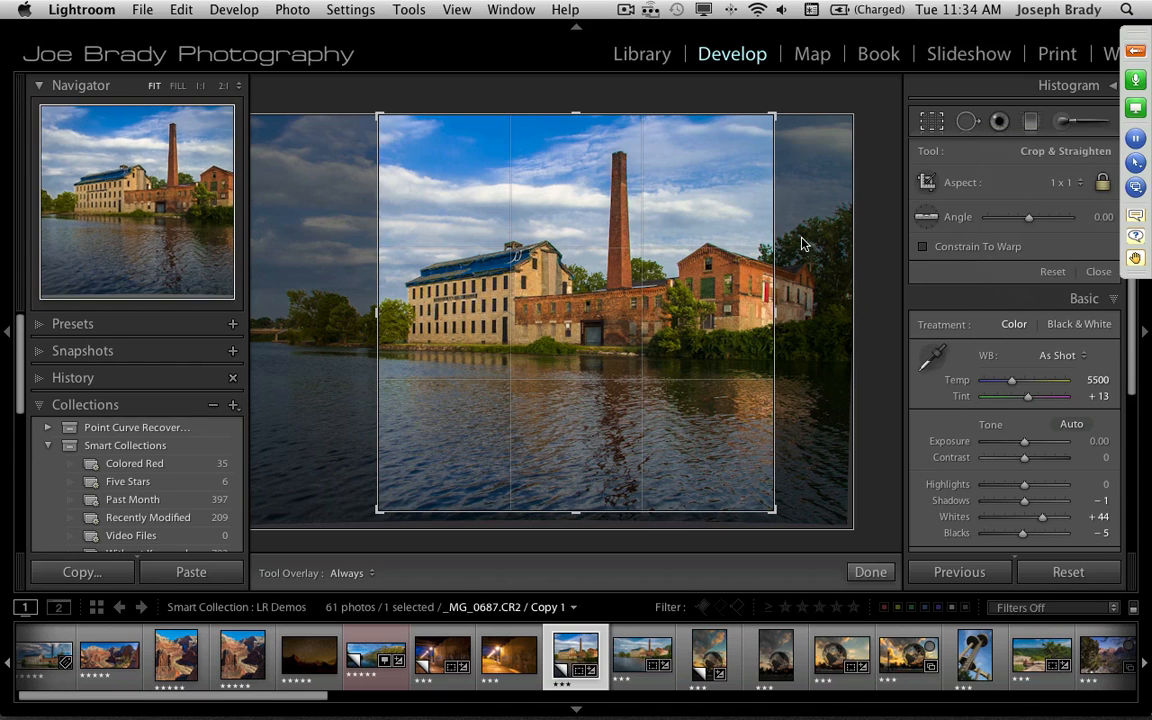
drag(583, 106, 577, 112)
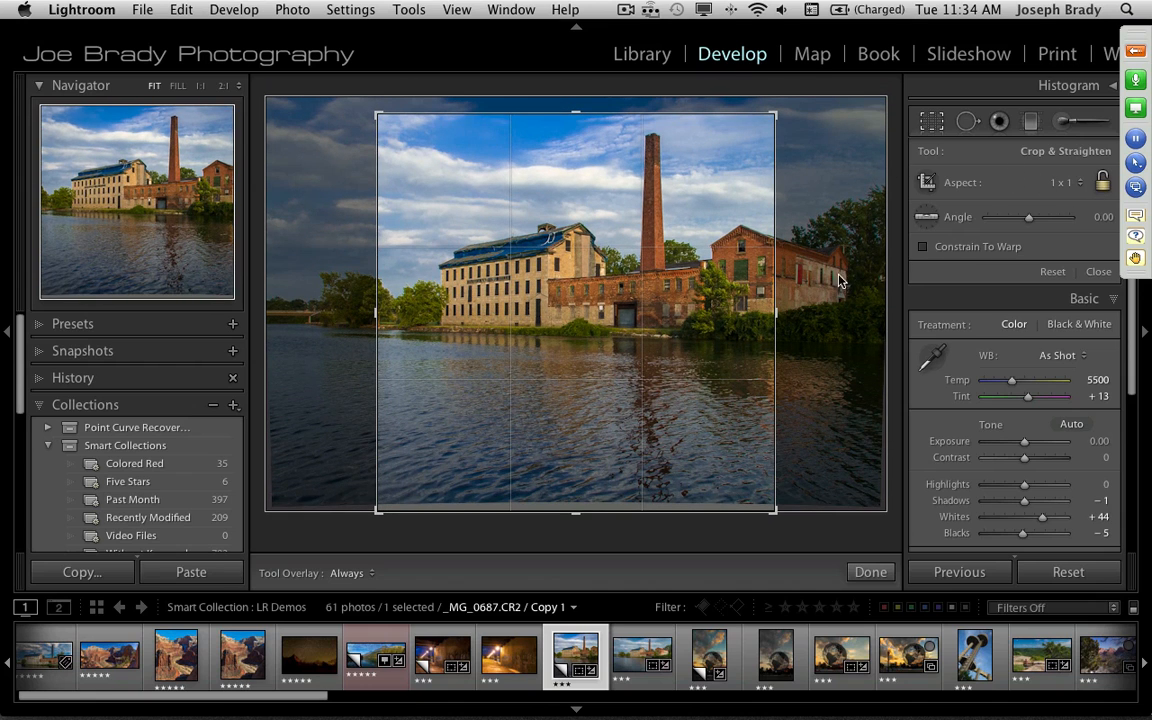
drag(775, 312, 818, 312)
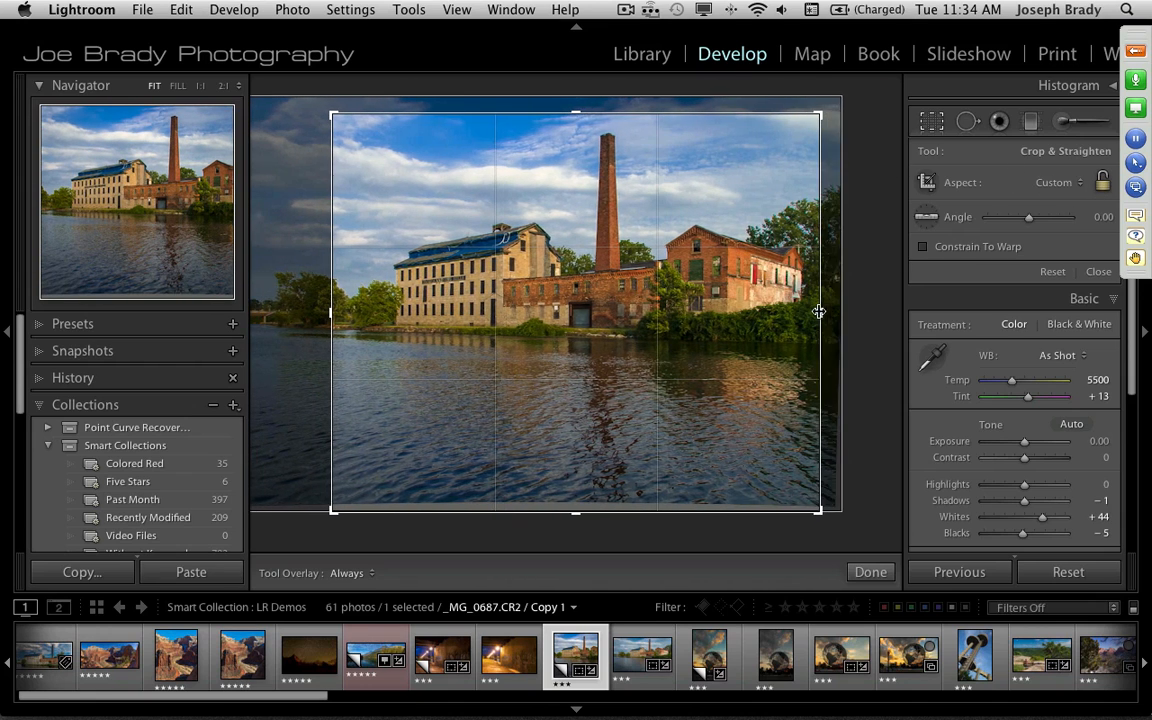
drag(331, 314, 270, 312)
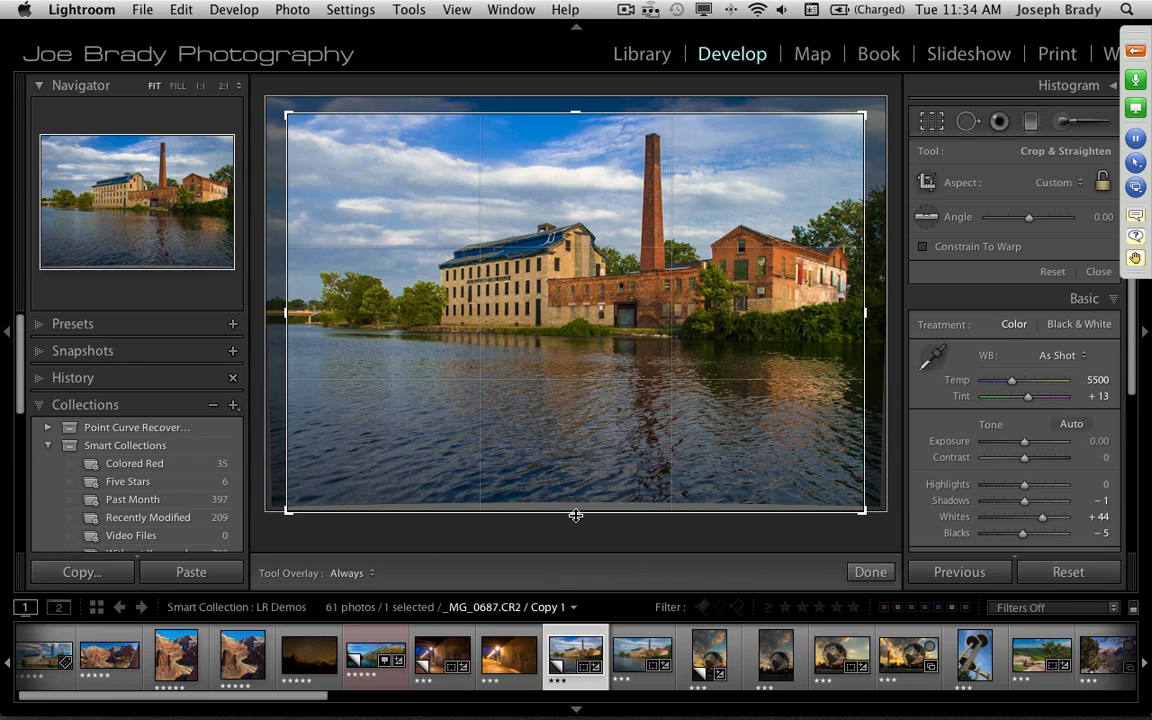
drag(576, 515, 571, 476)
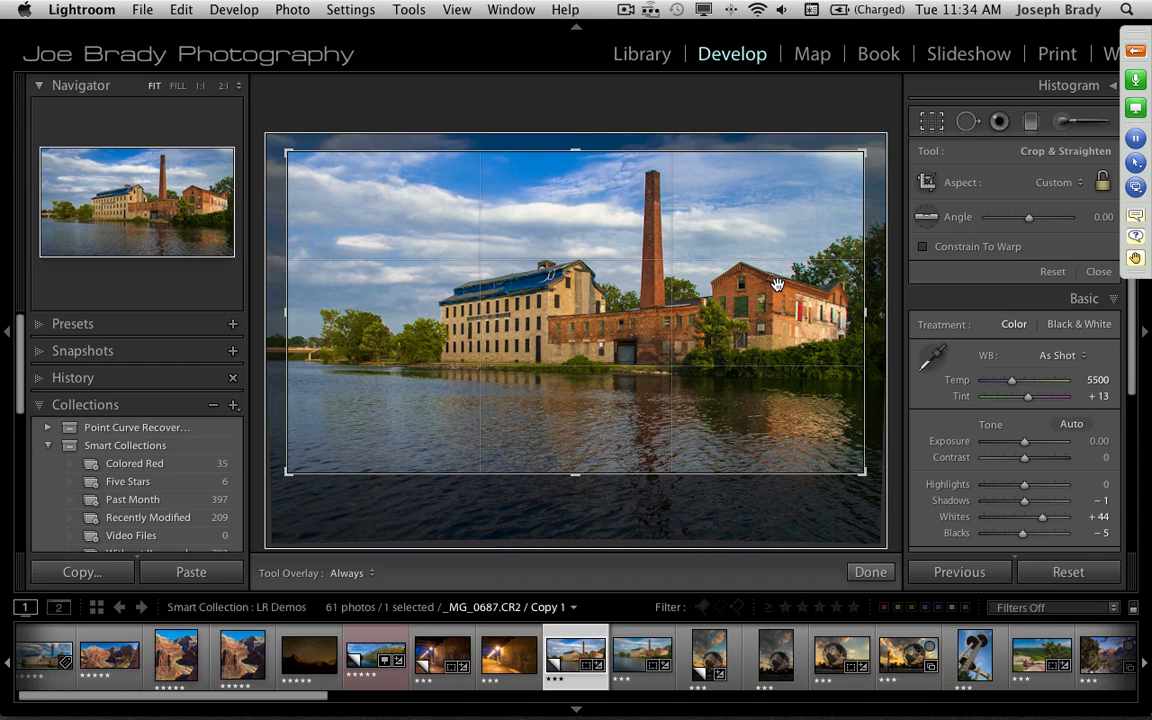
key(Return)
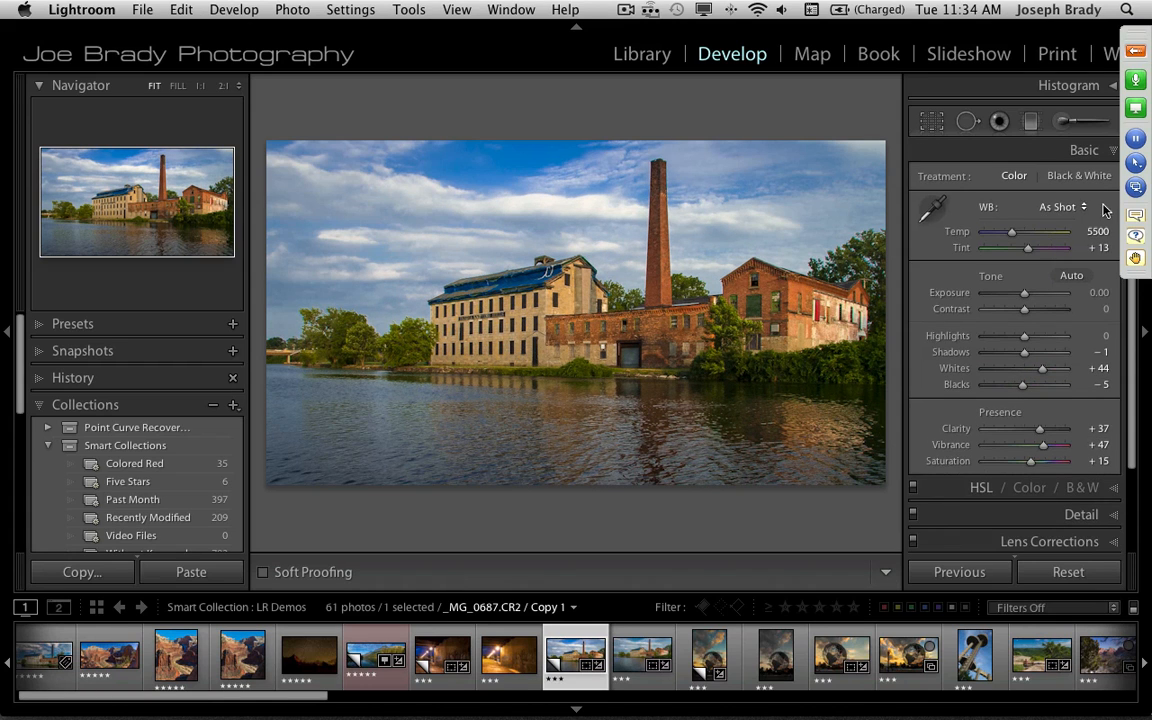
drag(1146, 30, 1149, 247)
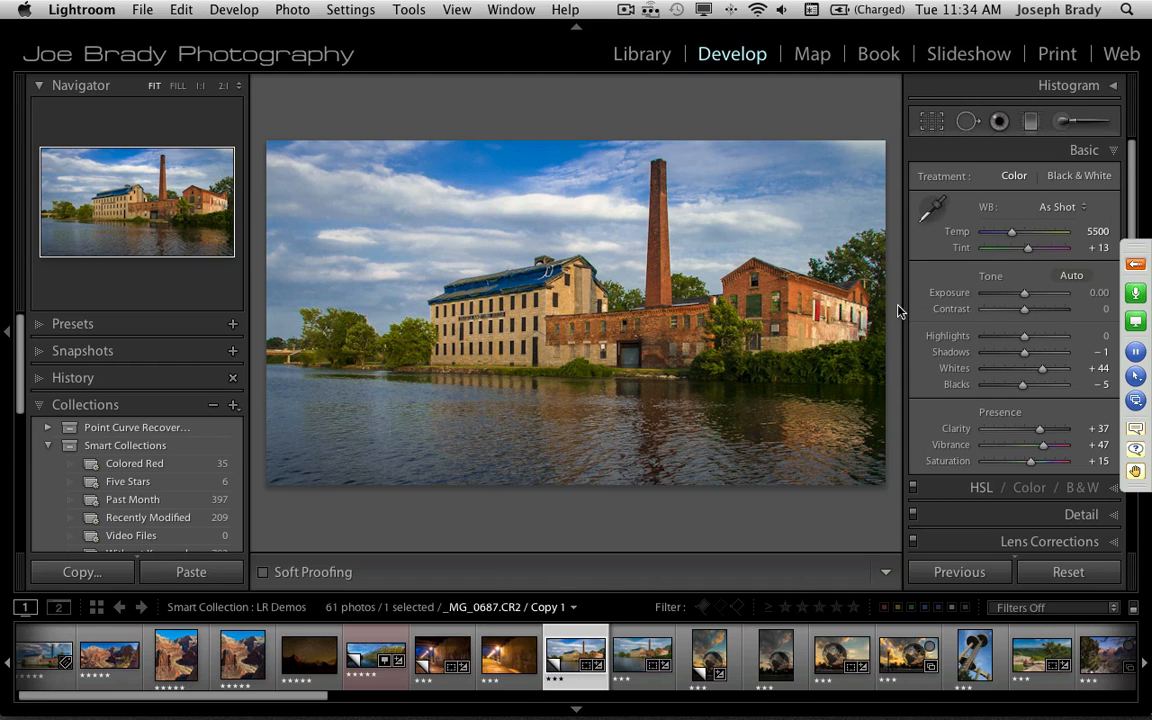
shift+click(932, 645)
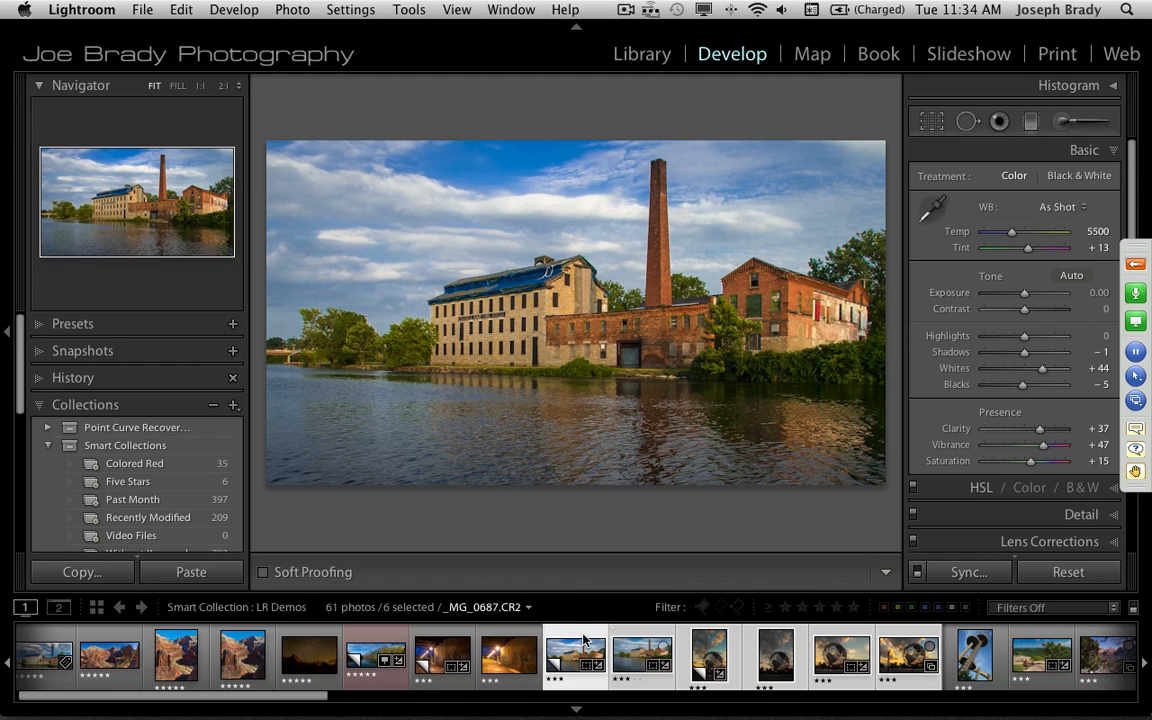
click(512, 658)
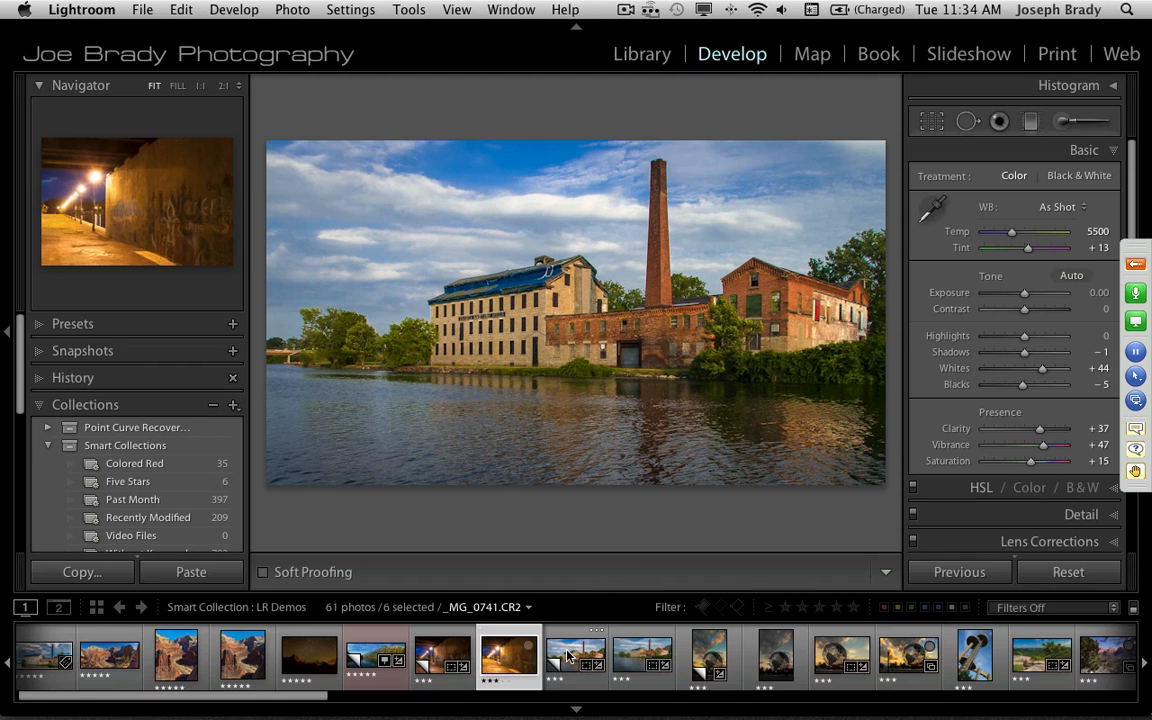
click(568, 655)
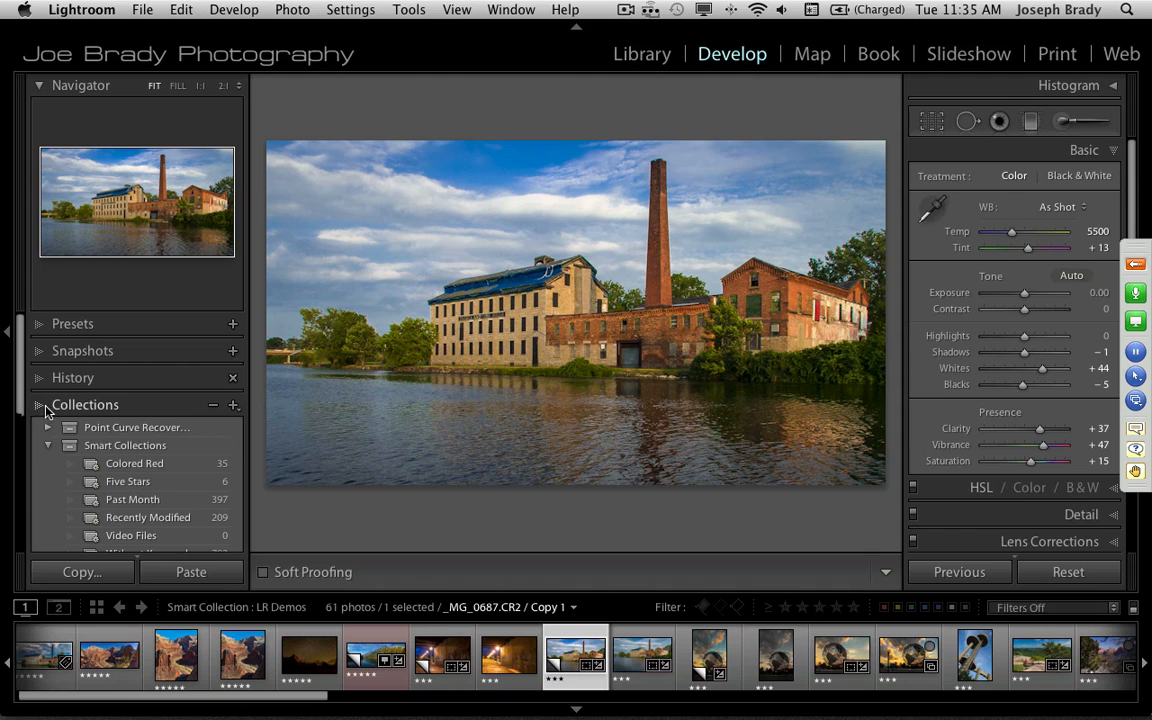
Save the mill photo's develop settings as a preset named Landscape Start in the User Presets folder, with all listed settings included
click(42, 406)
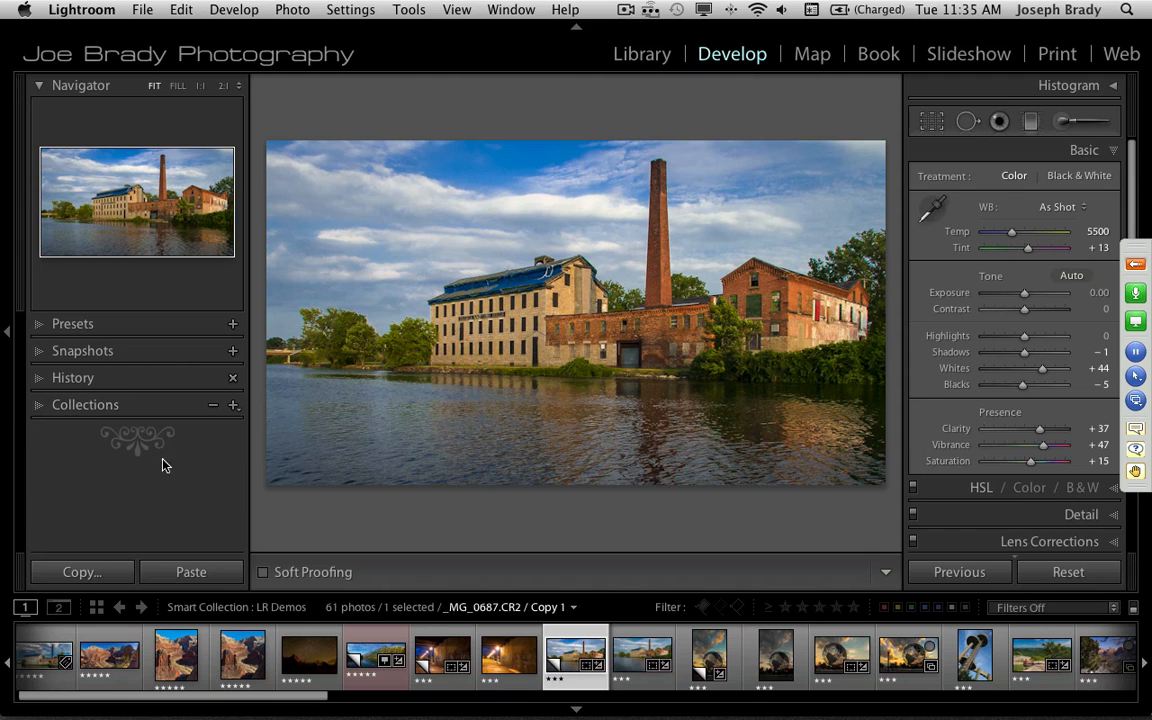
click(232, 328)
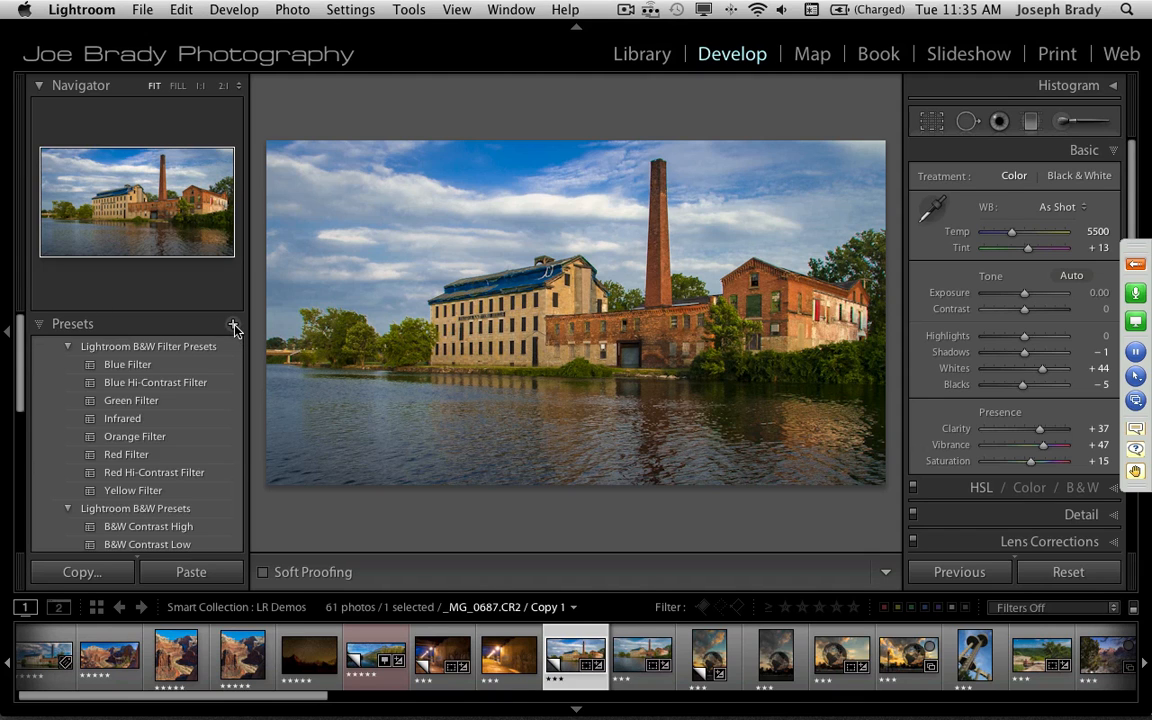
click(233, 326)
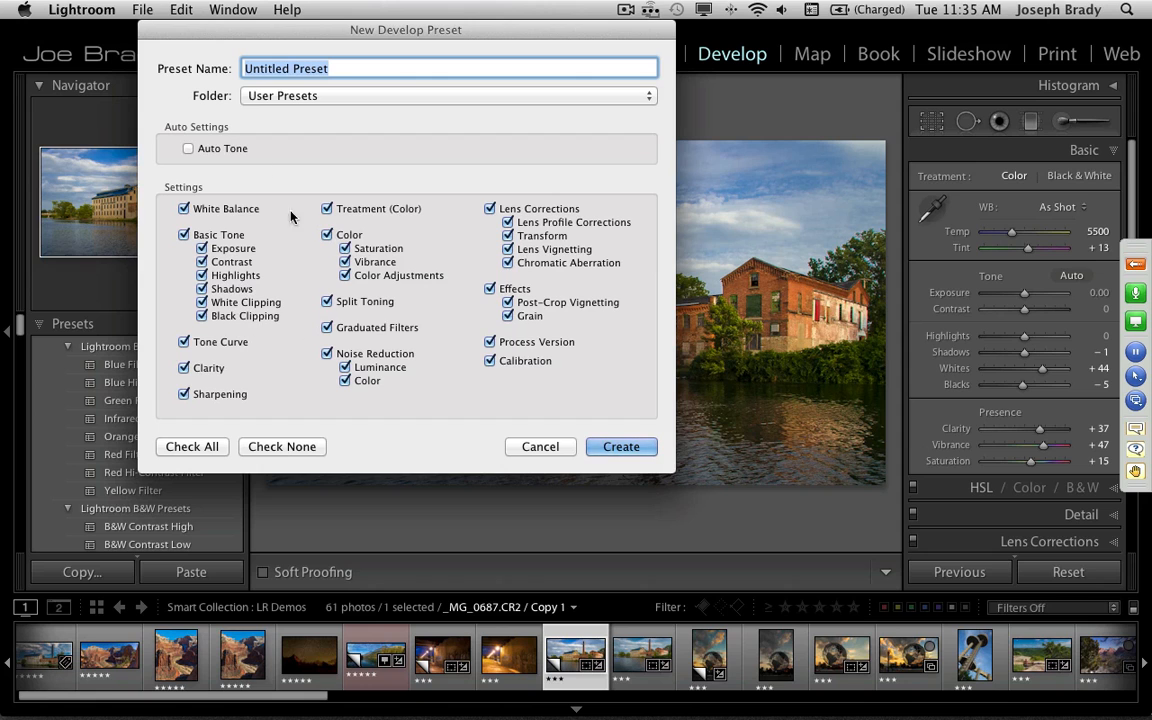
drag(290, 29, 570, 189)
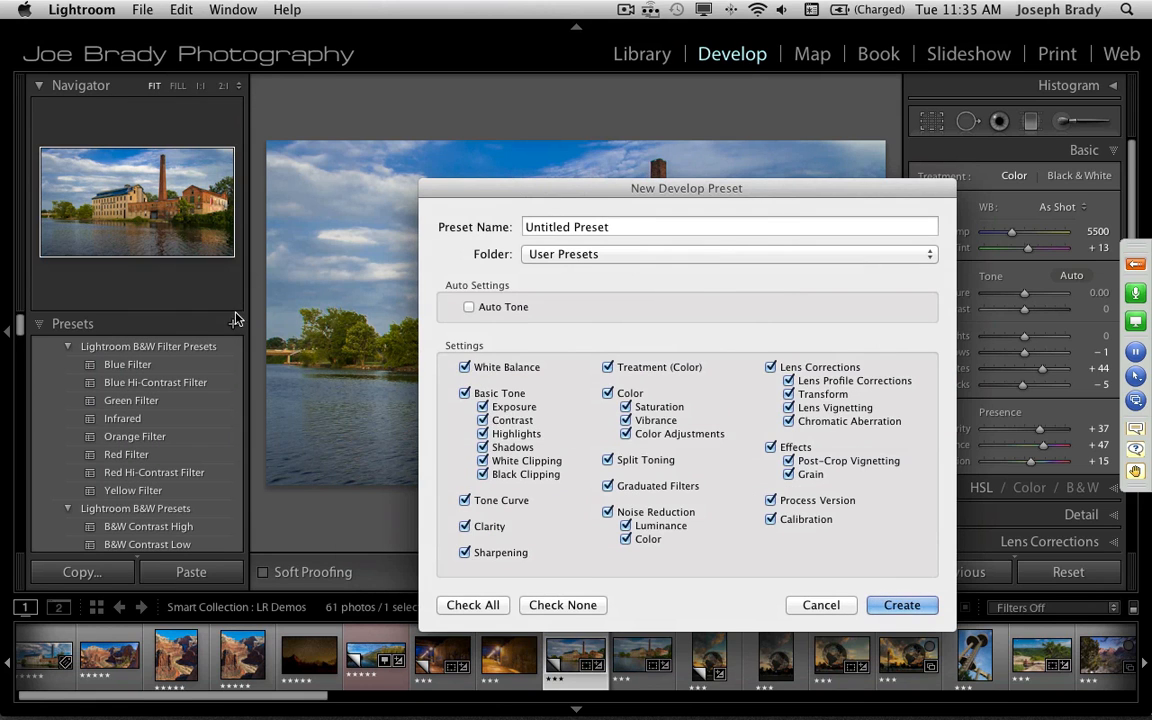
click(524, 227)
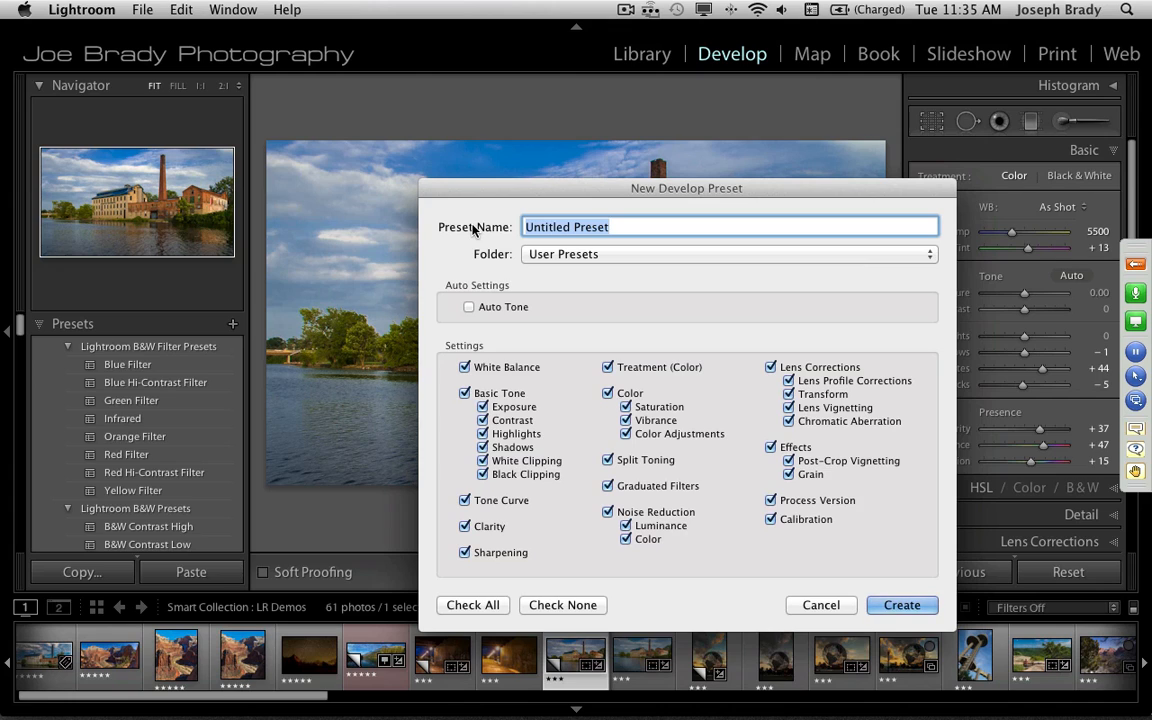
text(Landscape Start)
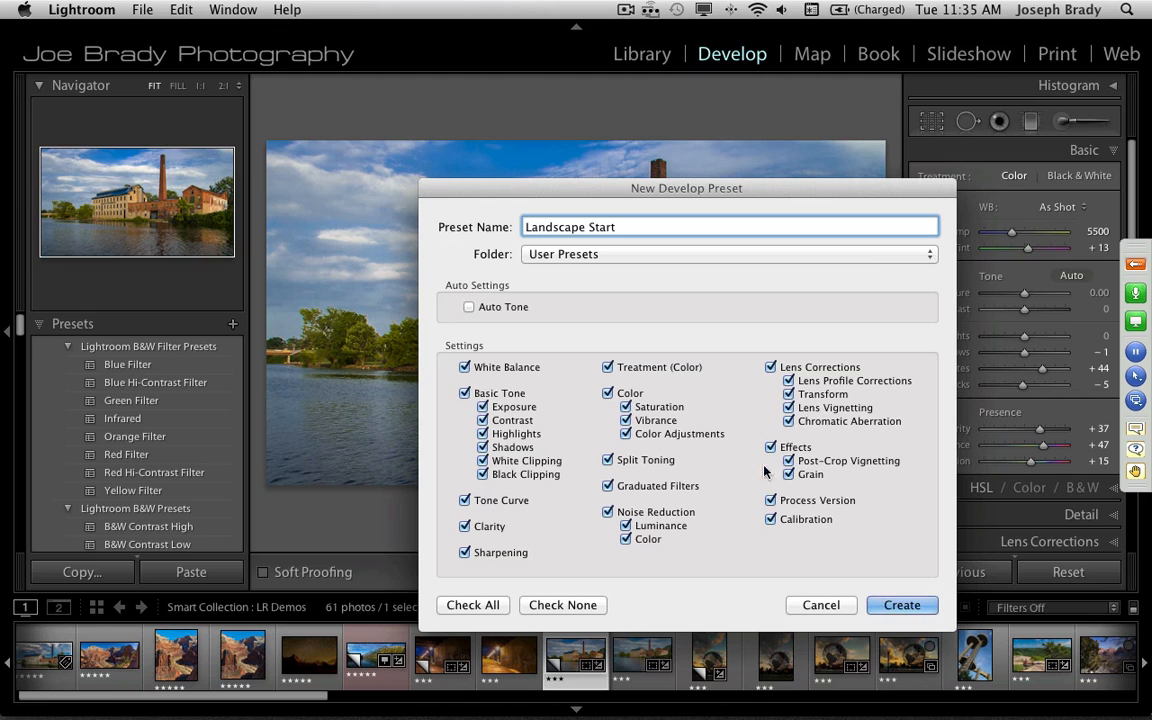
drag(699, 190, 658, 100)
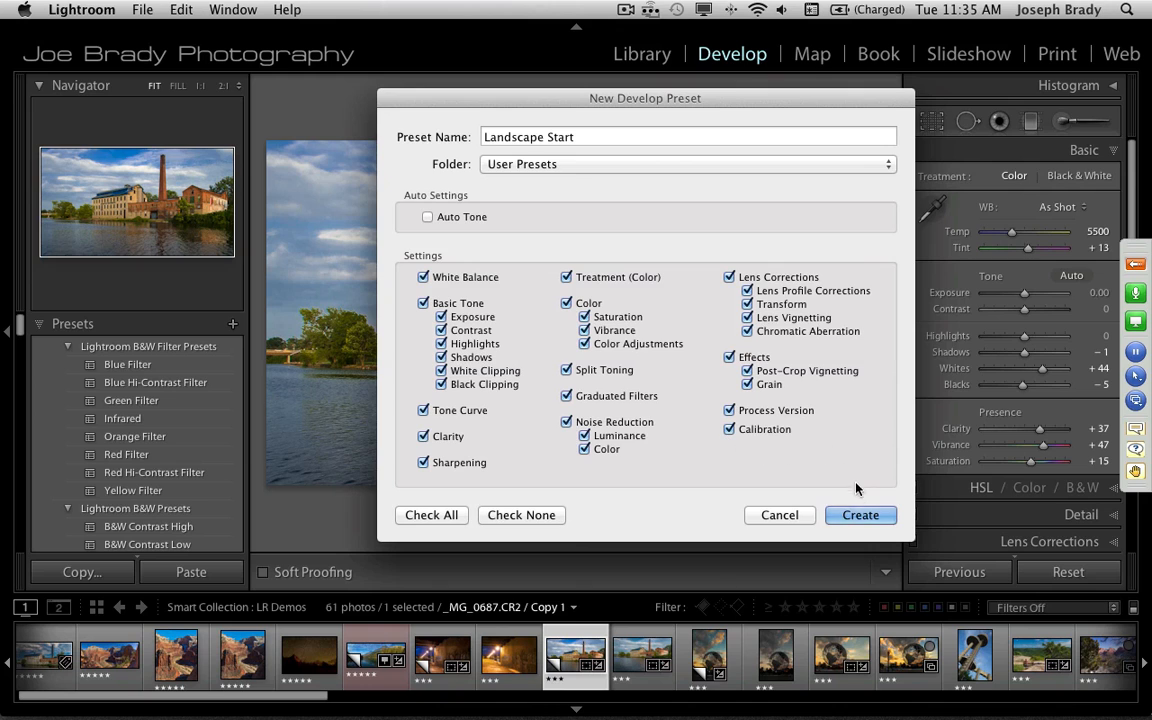
click(858, 514)
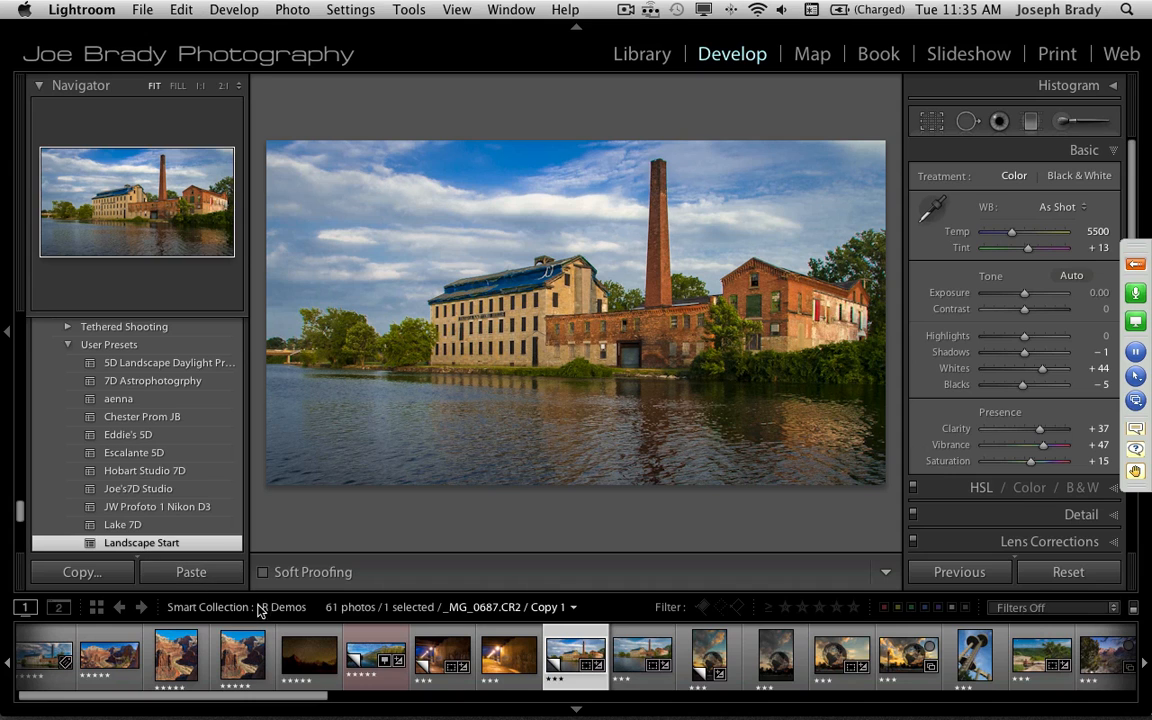
Apply the Landscape Start preset to the canyon waterfall photo, untitled shoot-9877.CR2
drag(325, 696, 775, 716)
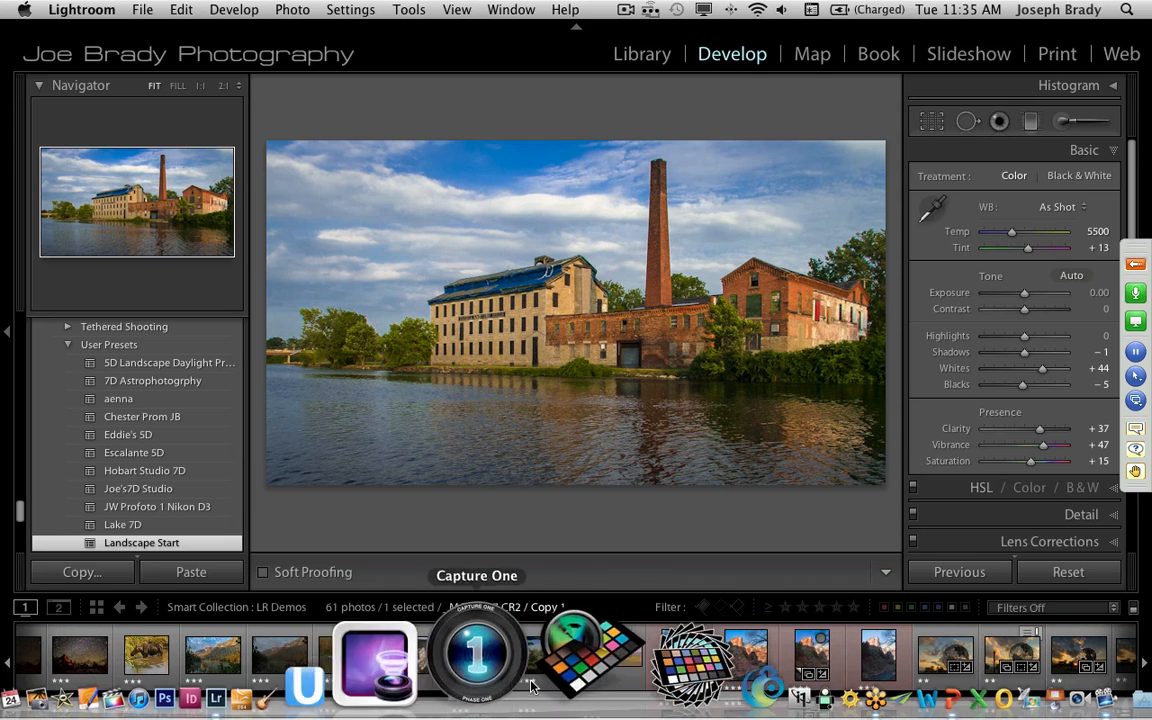
click(416, 652)
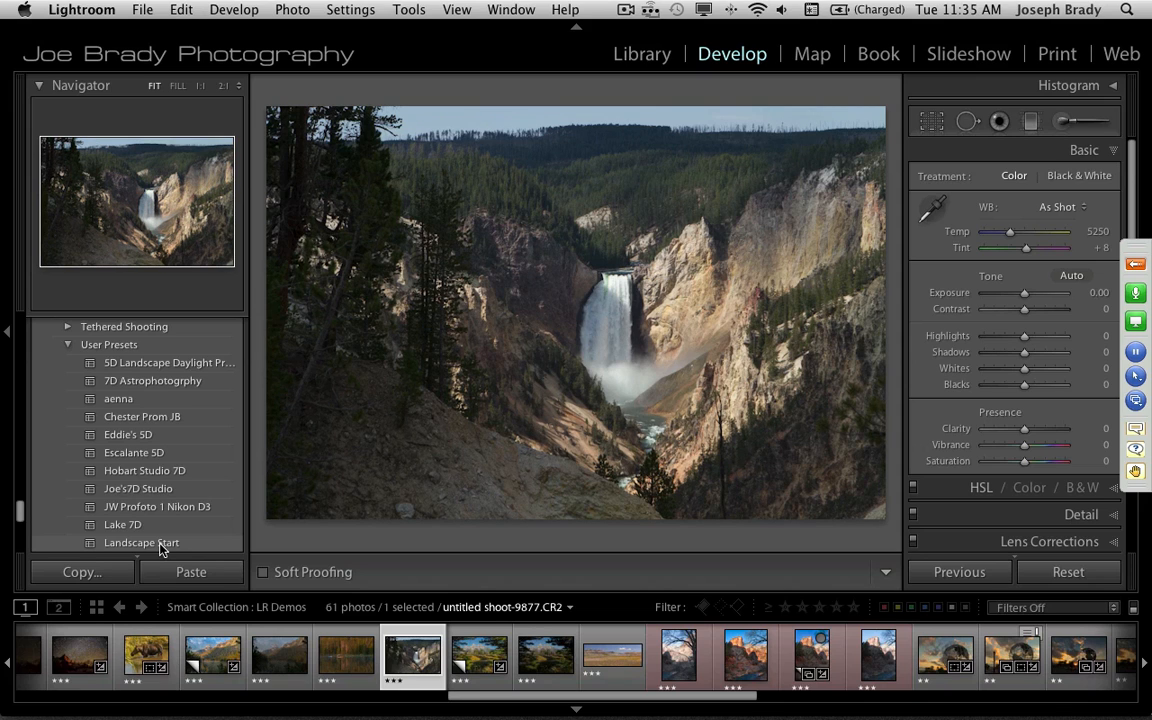
click(159, 545)
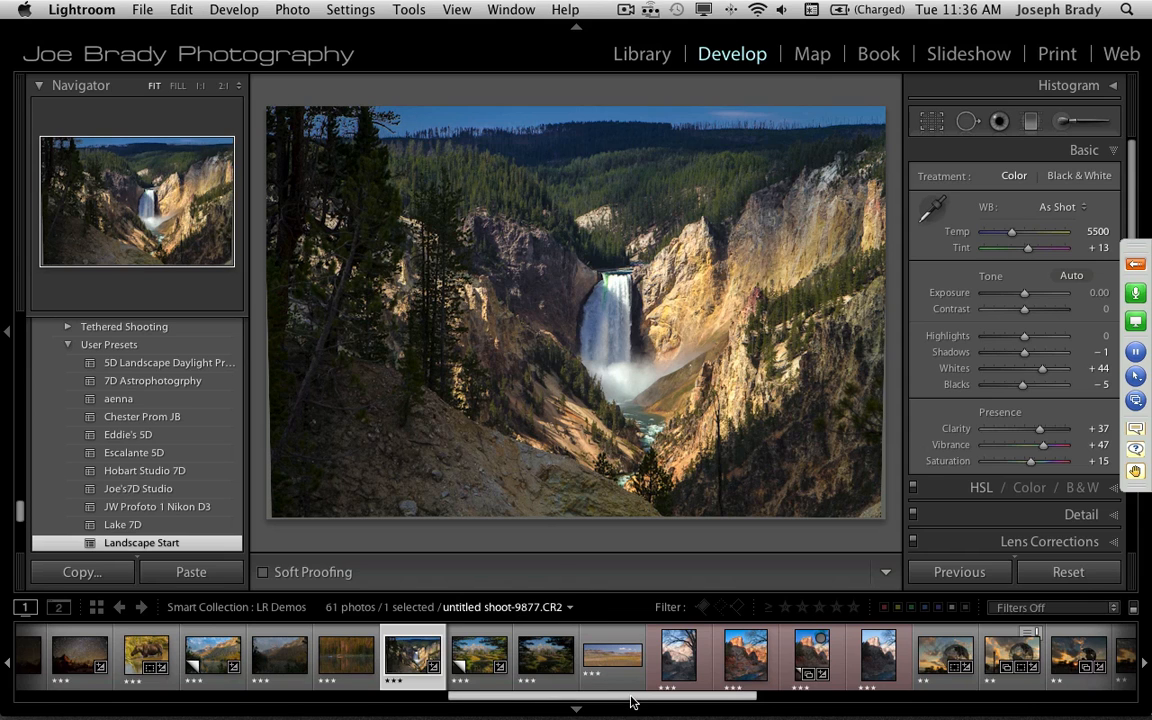
Open the mountain lake photo, untitled shoot-0105.CR2, for developing and collapse the preset list
drag(632, 700, 547, 698)
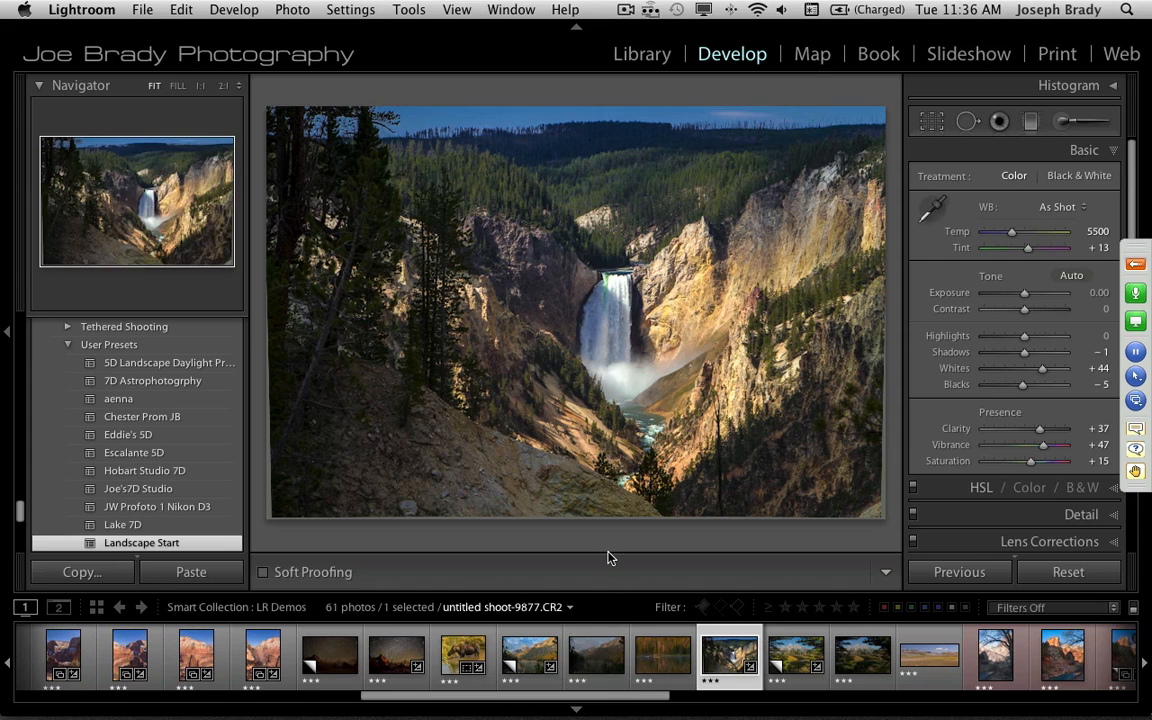
click(598, 656)
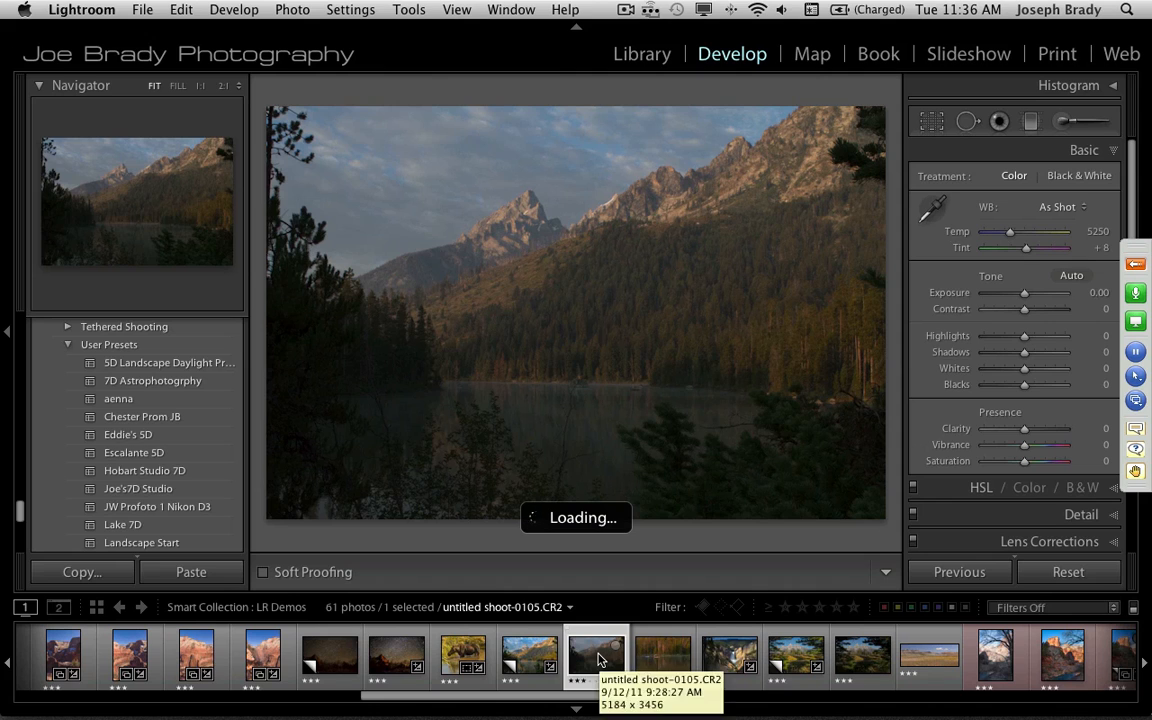
click(19, 352)
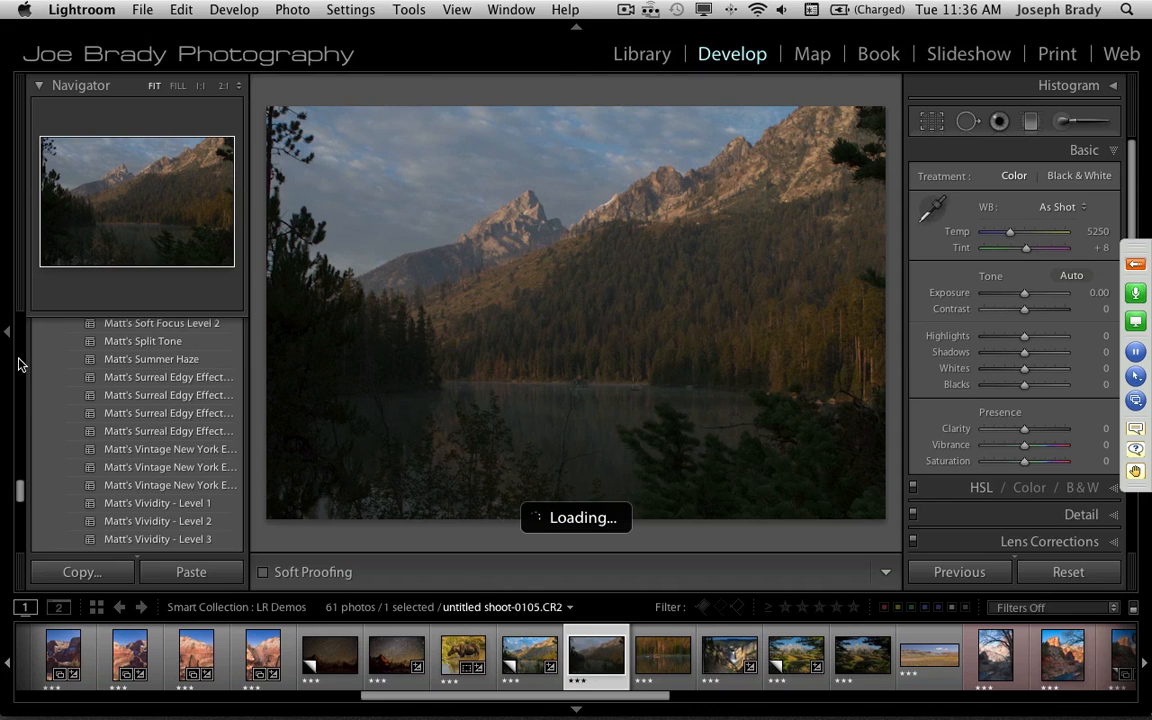
drag(21, 493, 40, 321)
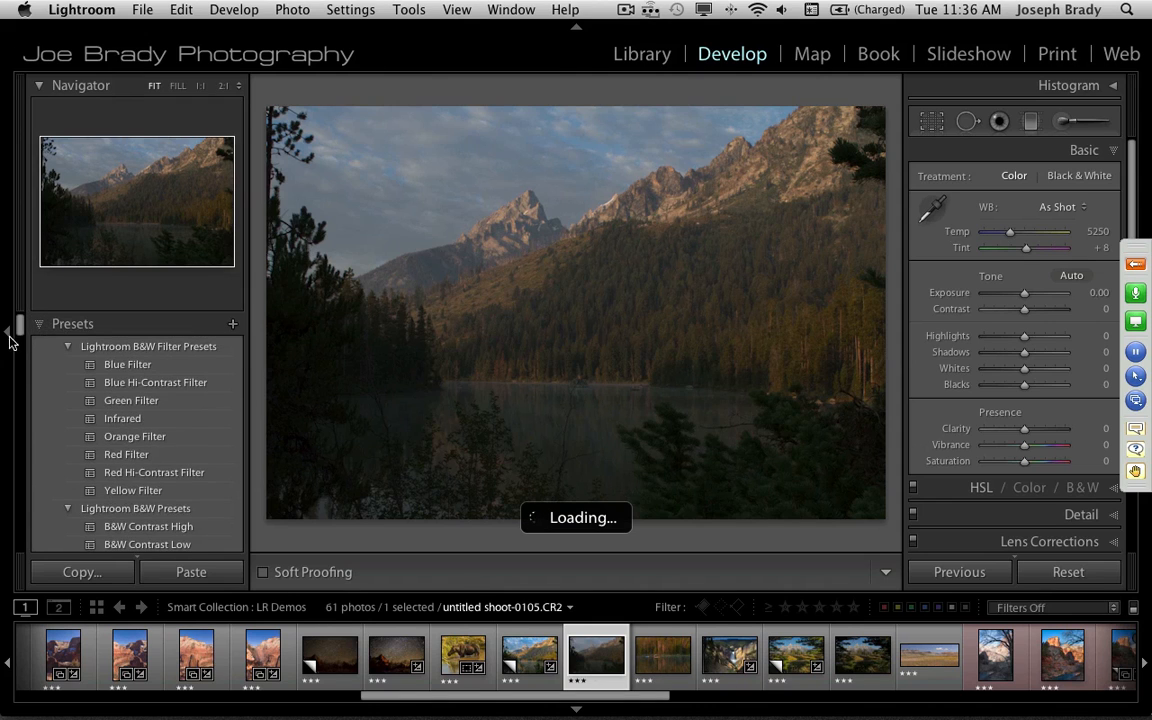
click(141, 325)
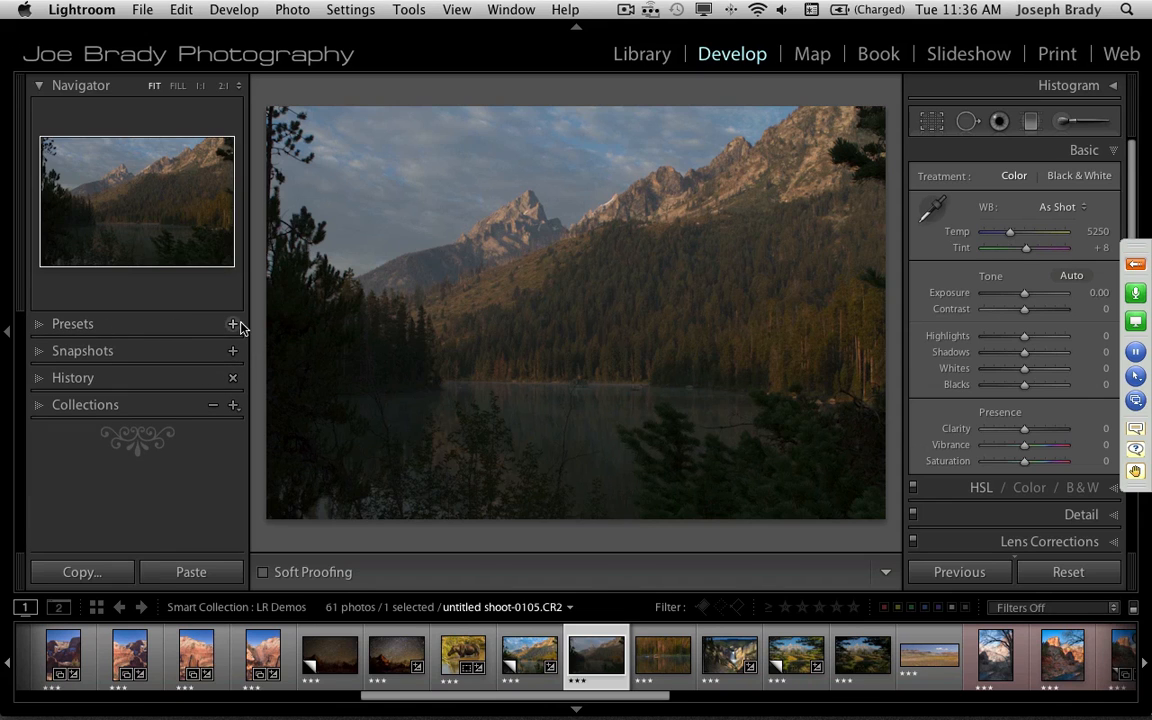
click(47, 323)
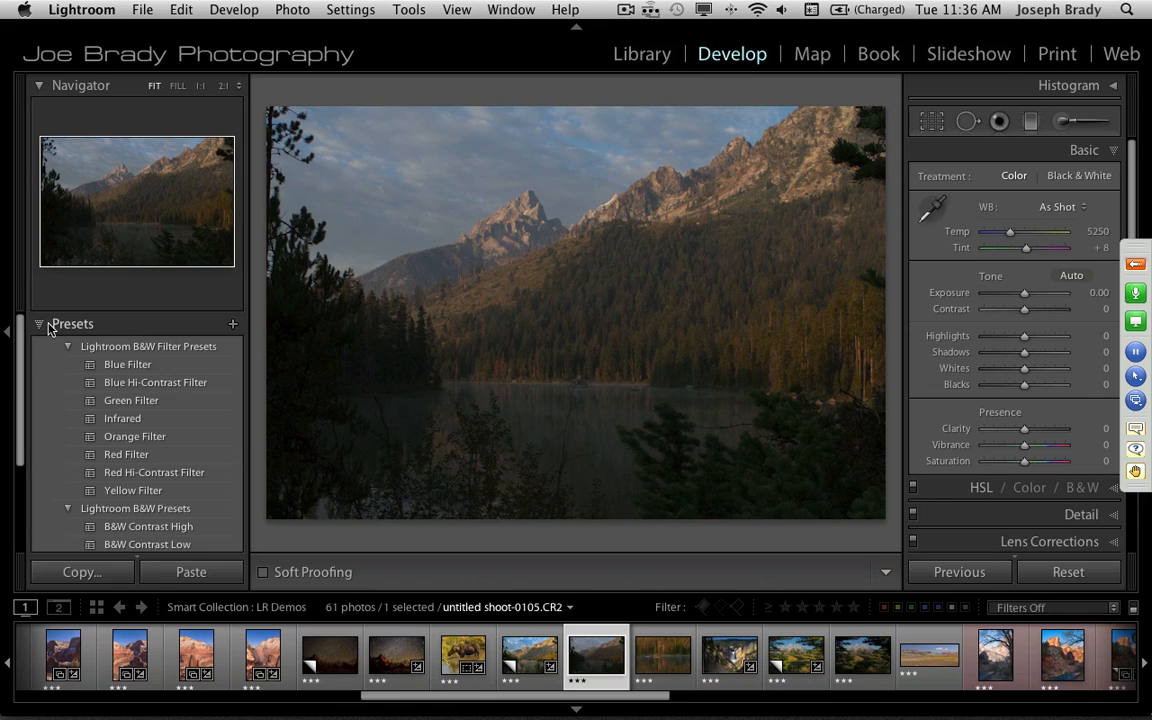
click(233, 325)
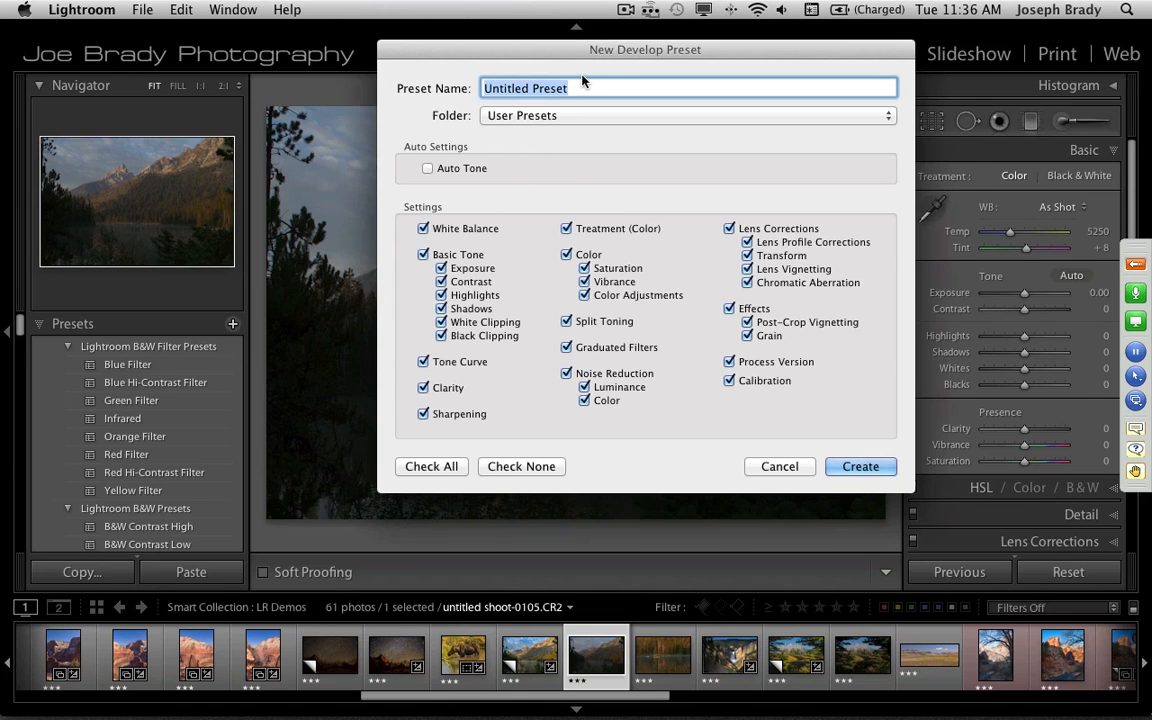
click(789, 468)
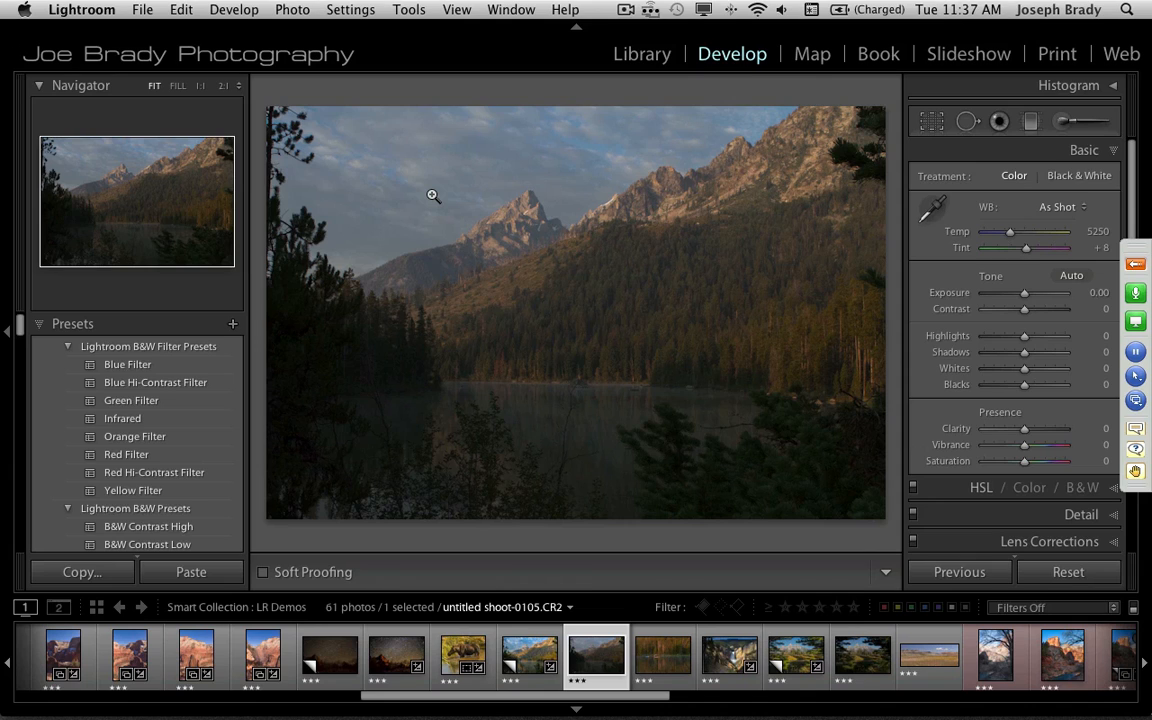
click(10, 325)
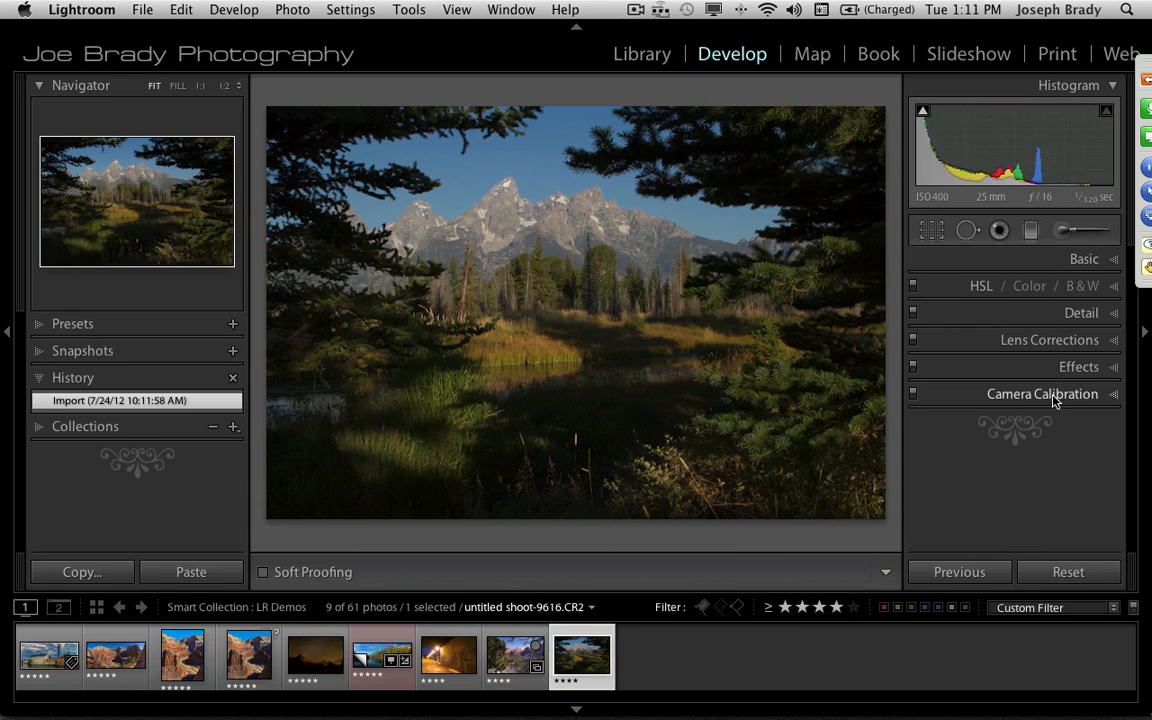
Restore the hidden Tone Curve and Split Toning sections among the develop adjustments and check that every section is enabled
right_click(990, 263)
click(1040, 285)
right_click(1000, 260)
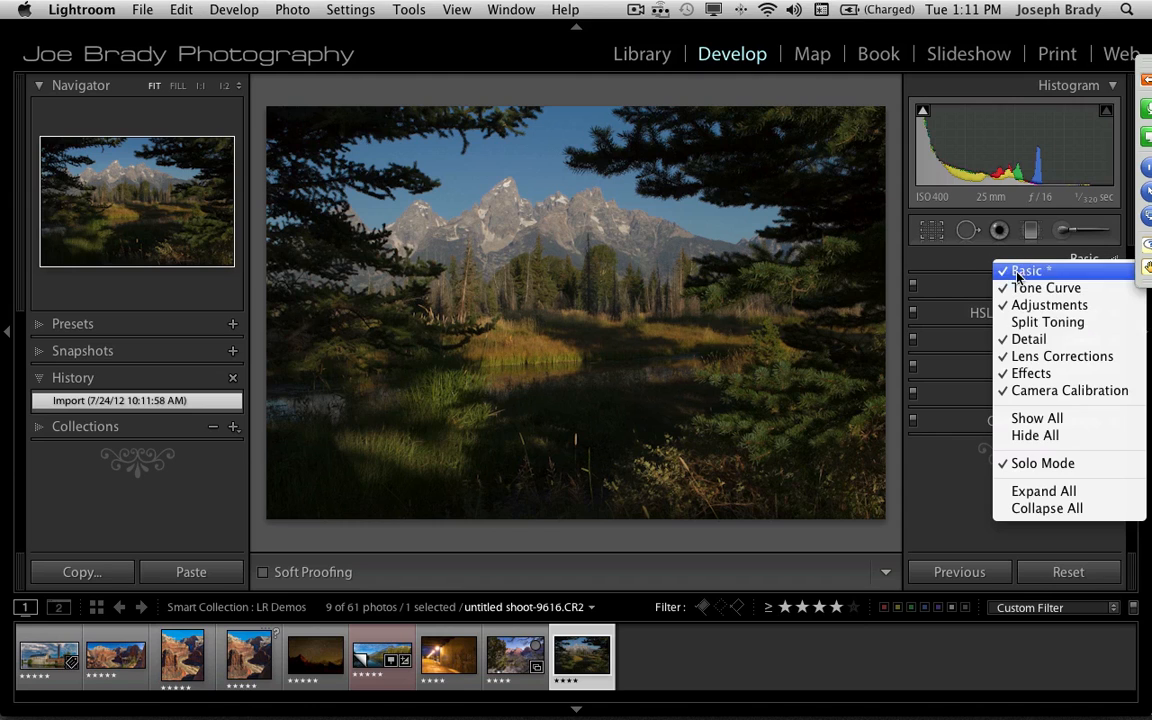
click(1030, 328)
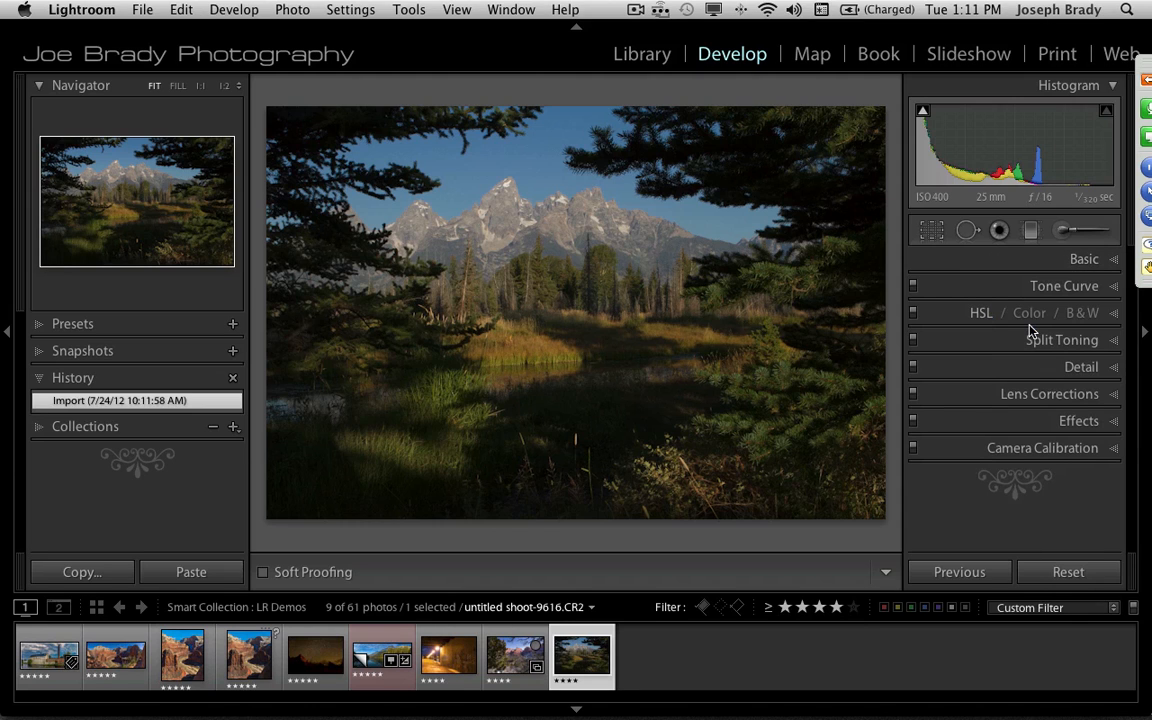
right_click(983, 262)
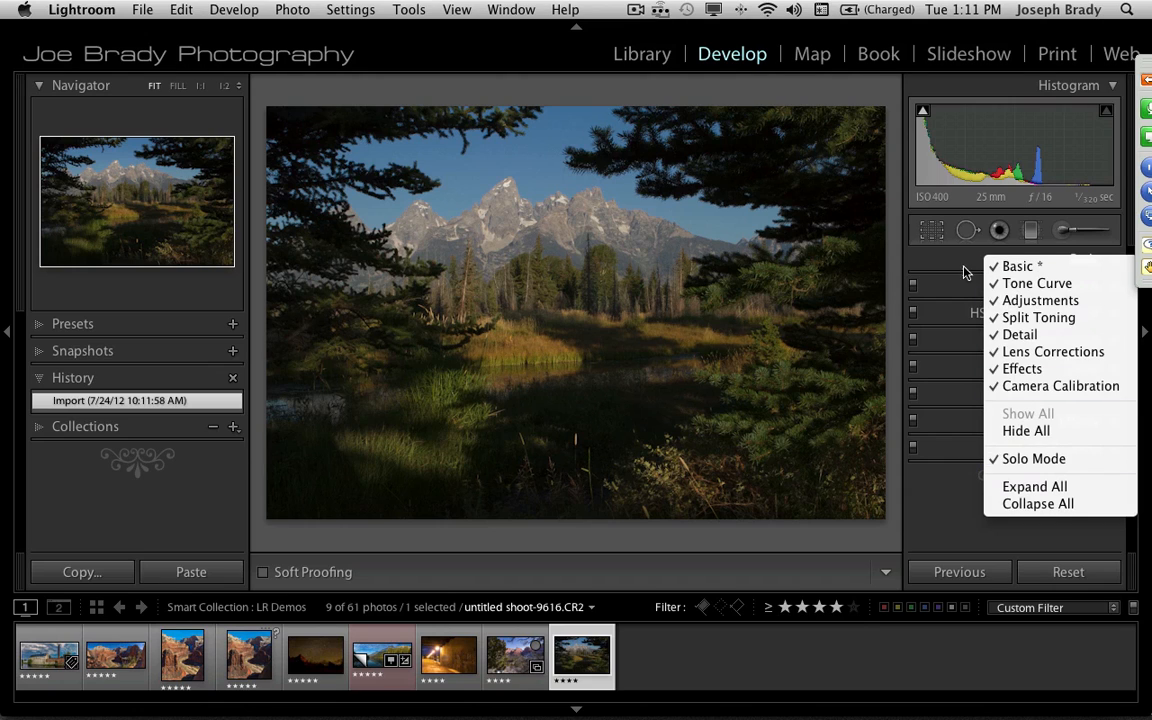
click(956, 262)
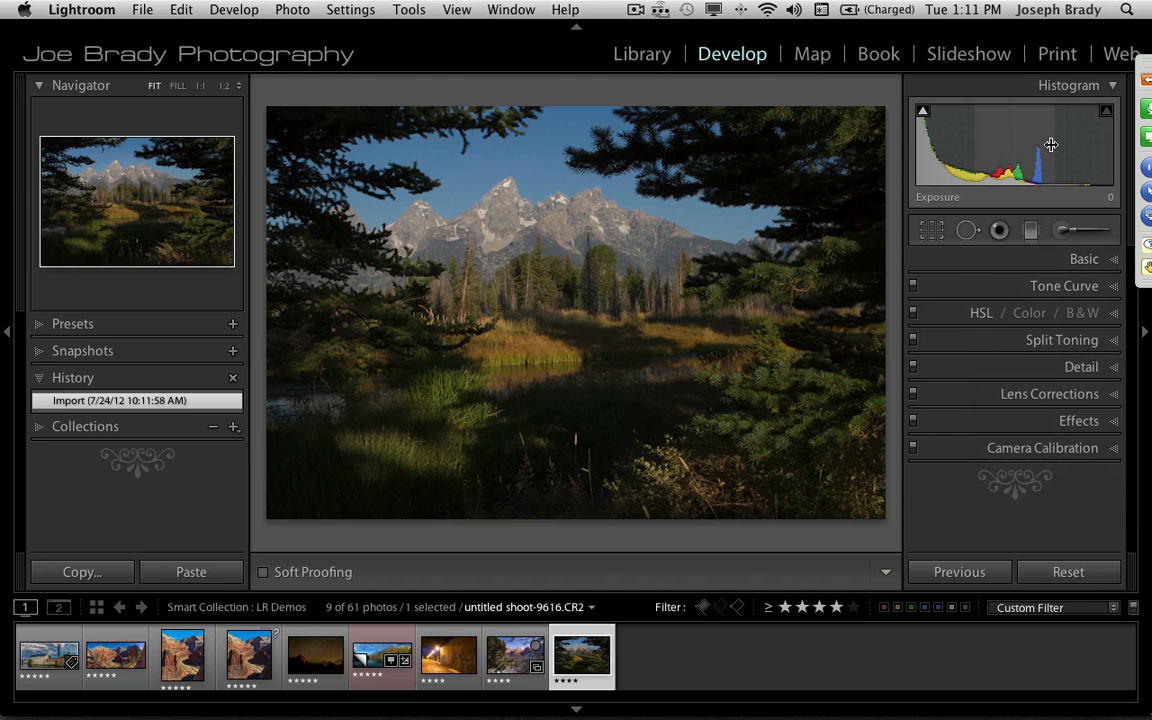
Collapse the histogram and examine how the Basic and HSL adjustment sections open one at a time with Solo Mode enabled
click(1109, 88)
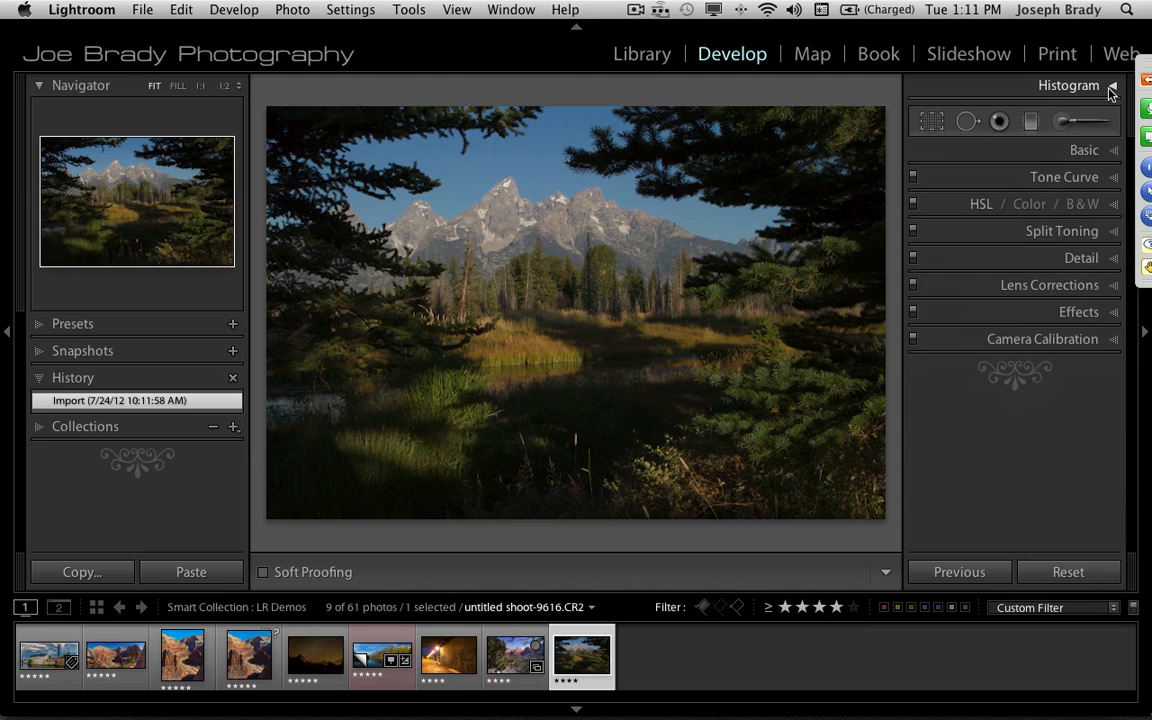
click(1082, 151)
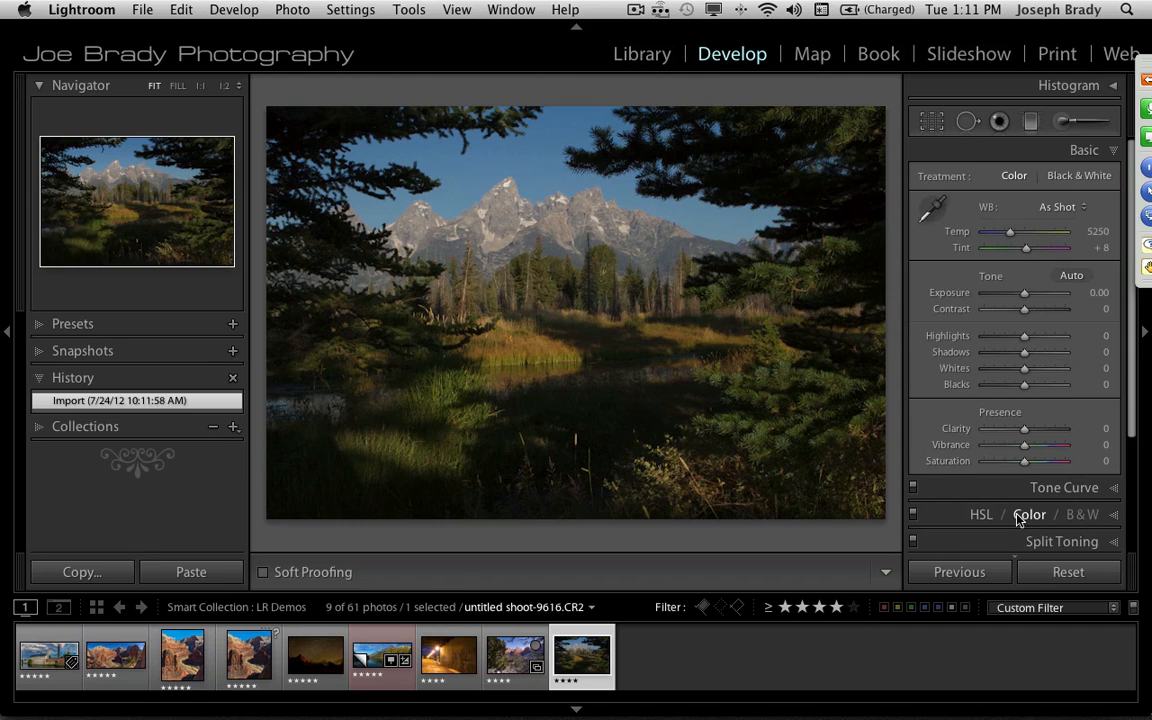
click(980, 514)
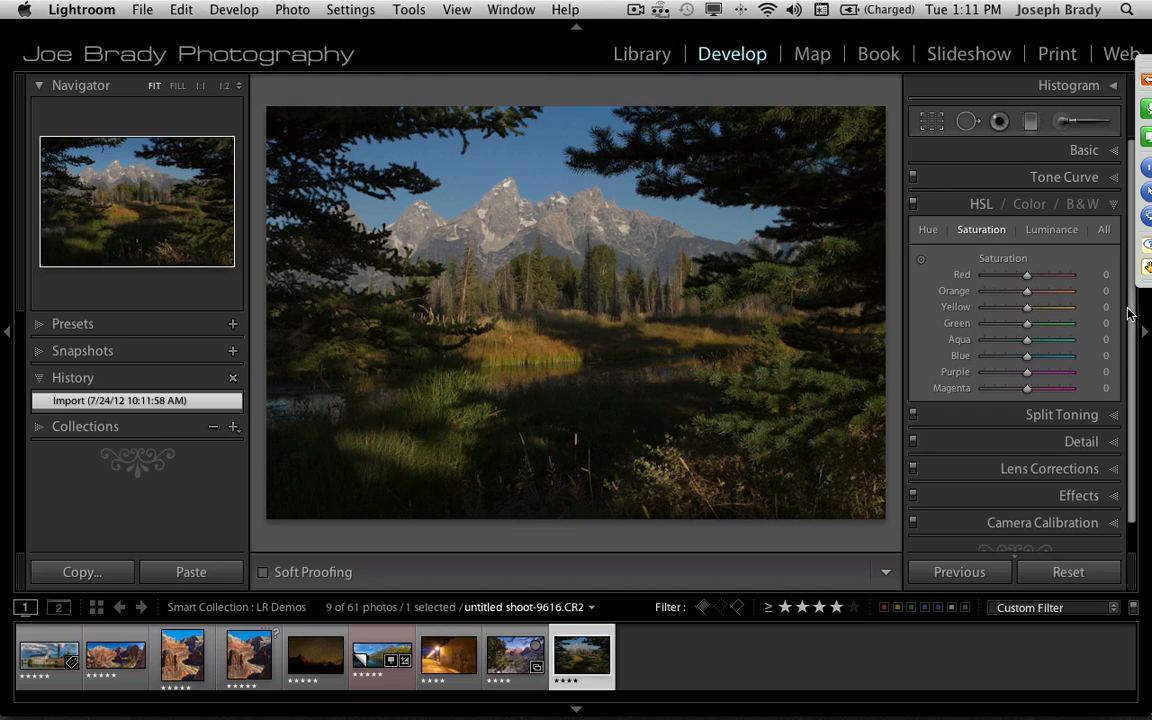
right_click(1010, 157)
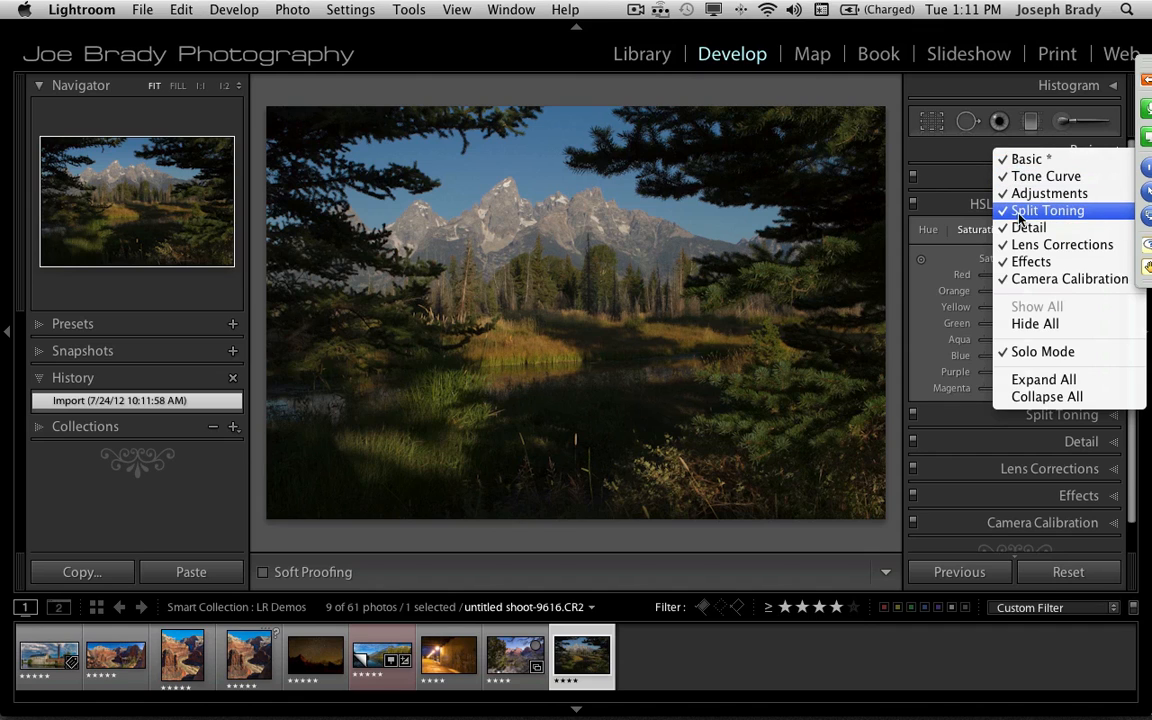
click(955, 178)
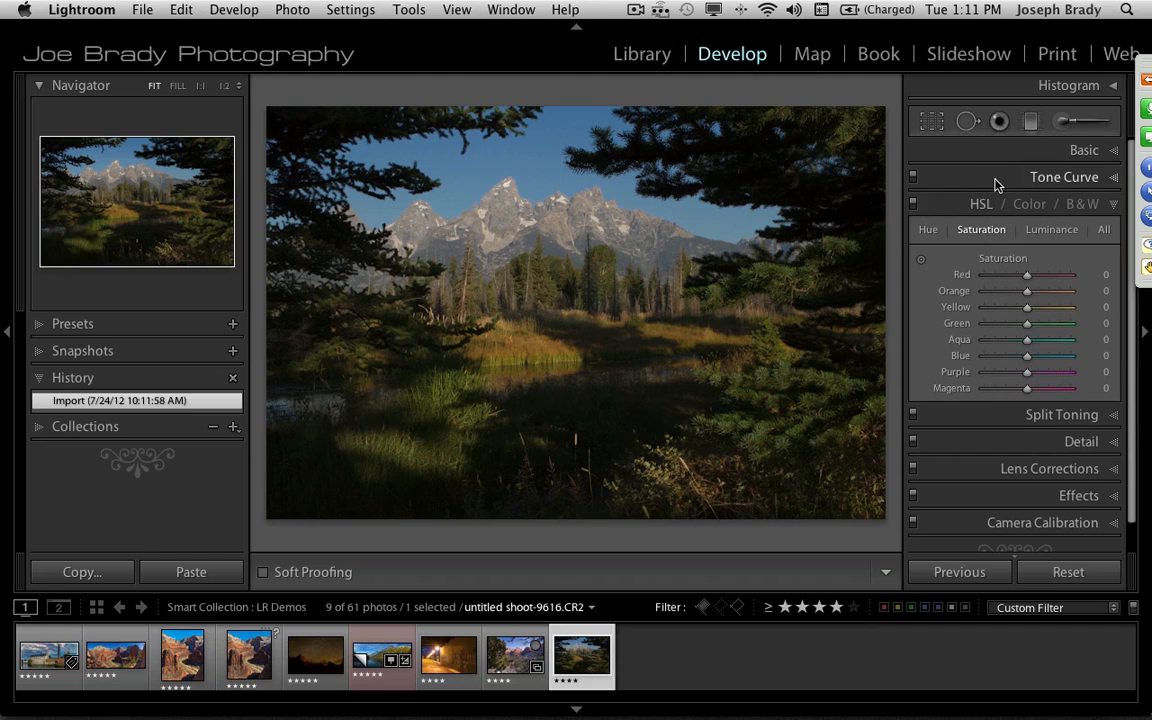
click(1010, 151)
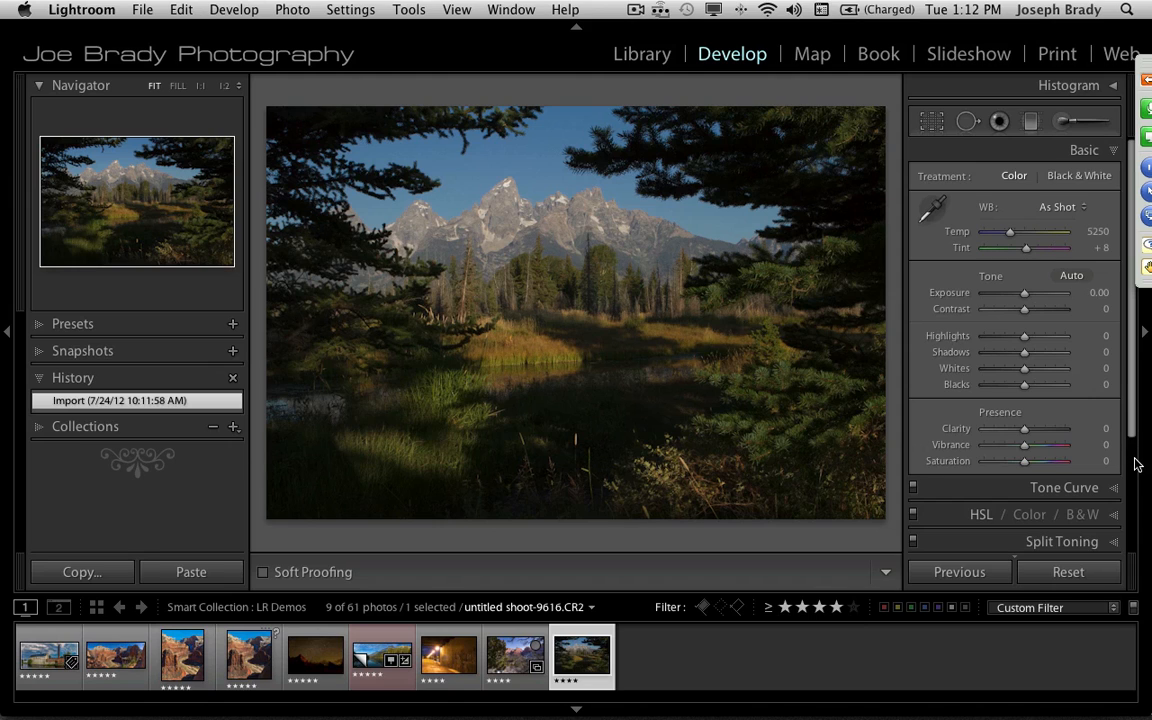
Show the histogram again and set the mountain photo's camera calibration profile to 7D Jackson Hole Sunrise
scroll(1023, 390, down, 5)
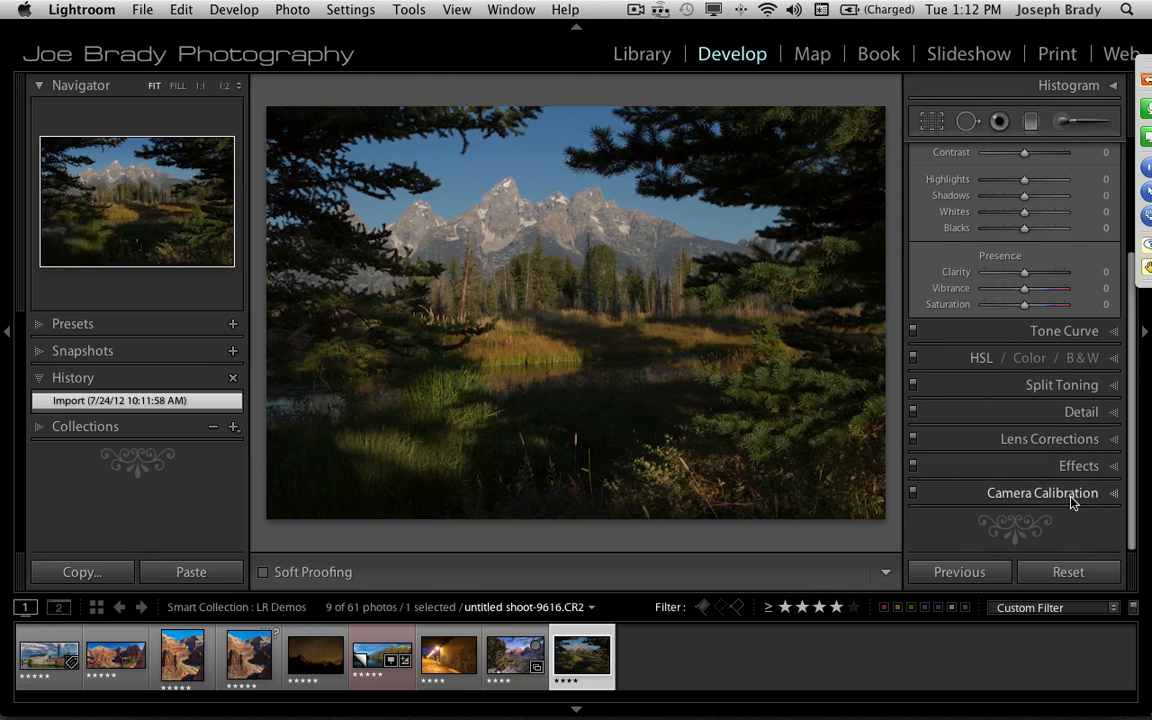
click(1072, 500)
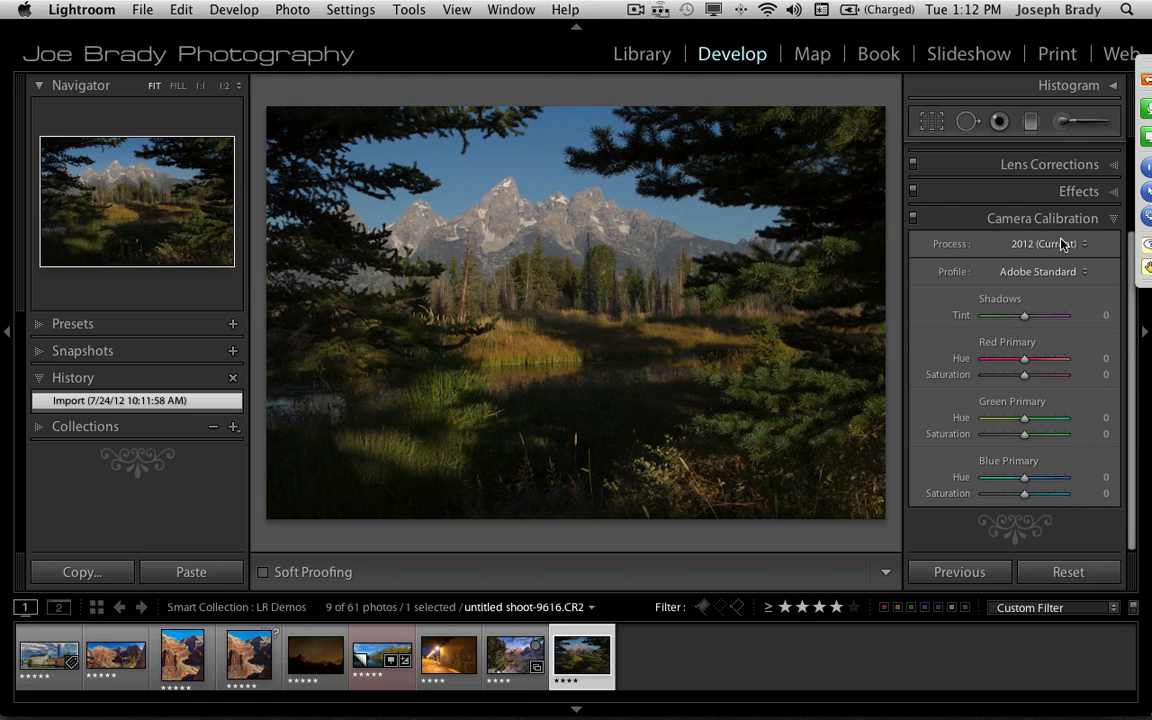
click(1113, 86)
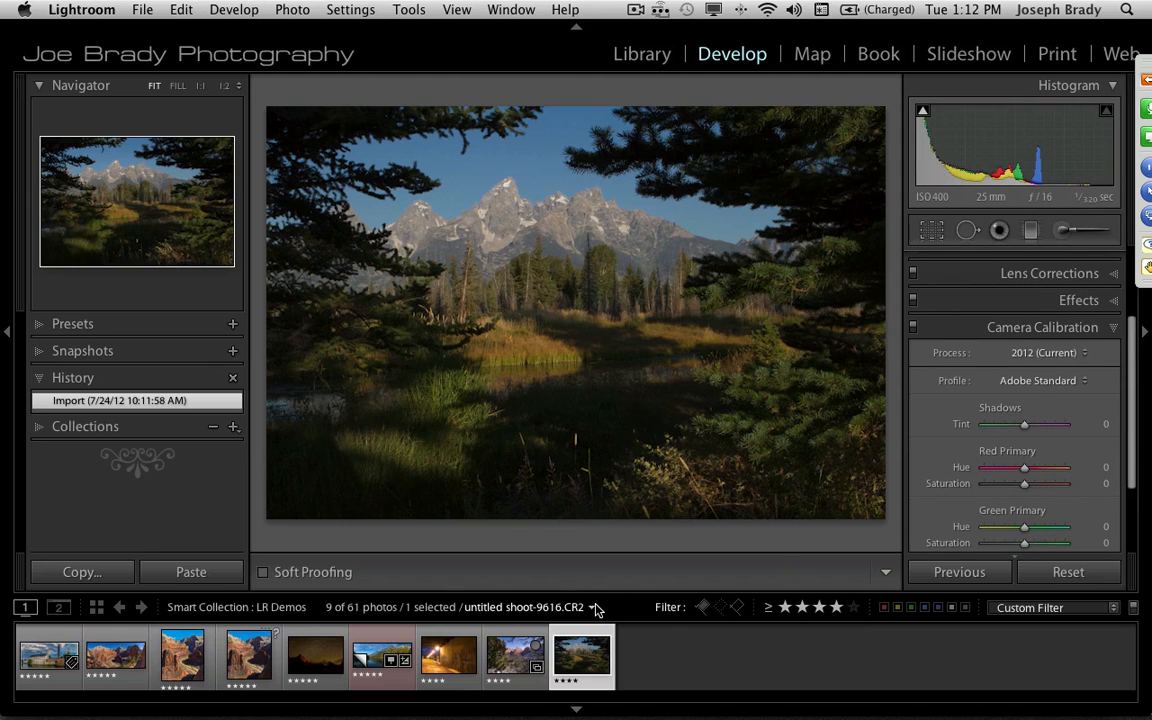
click(1058, 388)
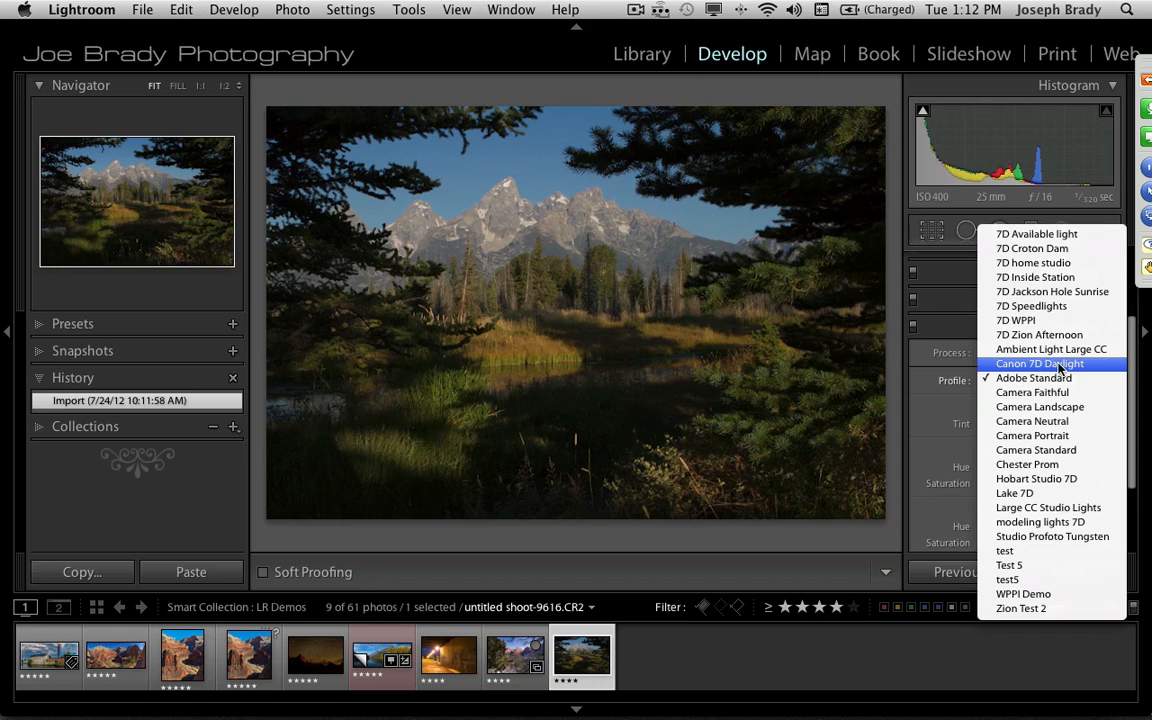
click(1098, 292)
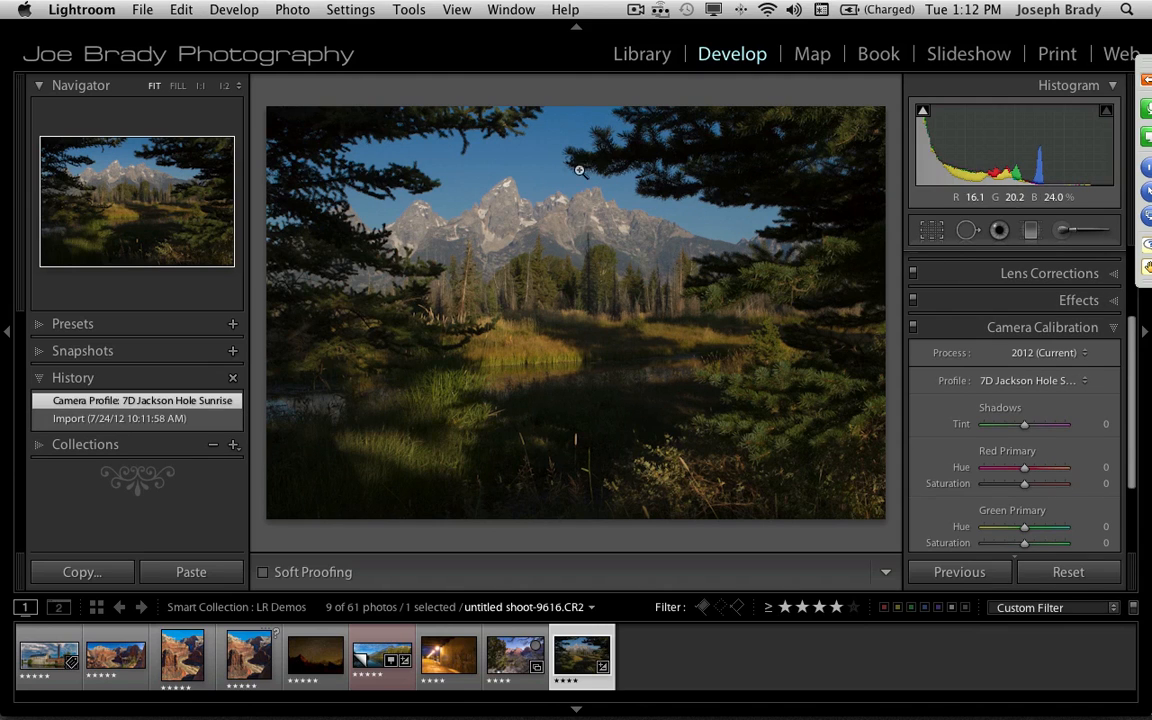
Compare the photo under the Adobe Standard profile, and return its camera profile to 7D Jackson Hole Sunrise
click(1032, 383)
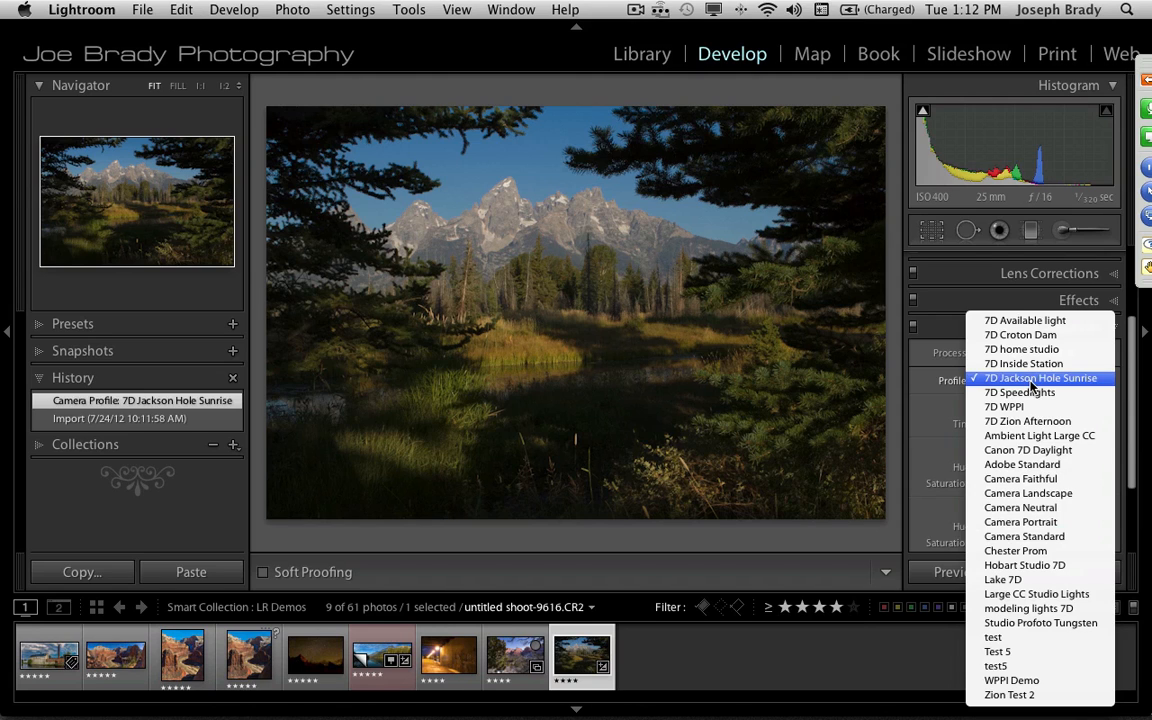
click(1030, 465)
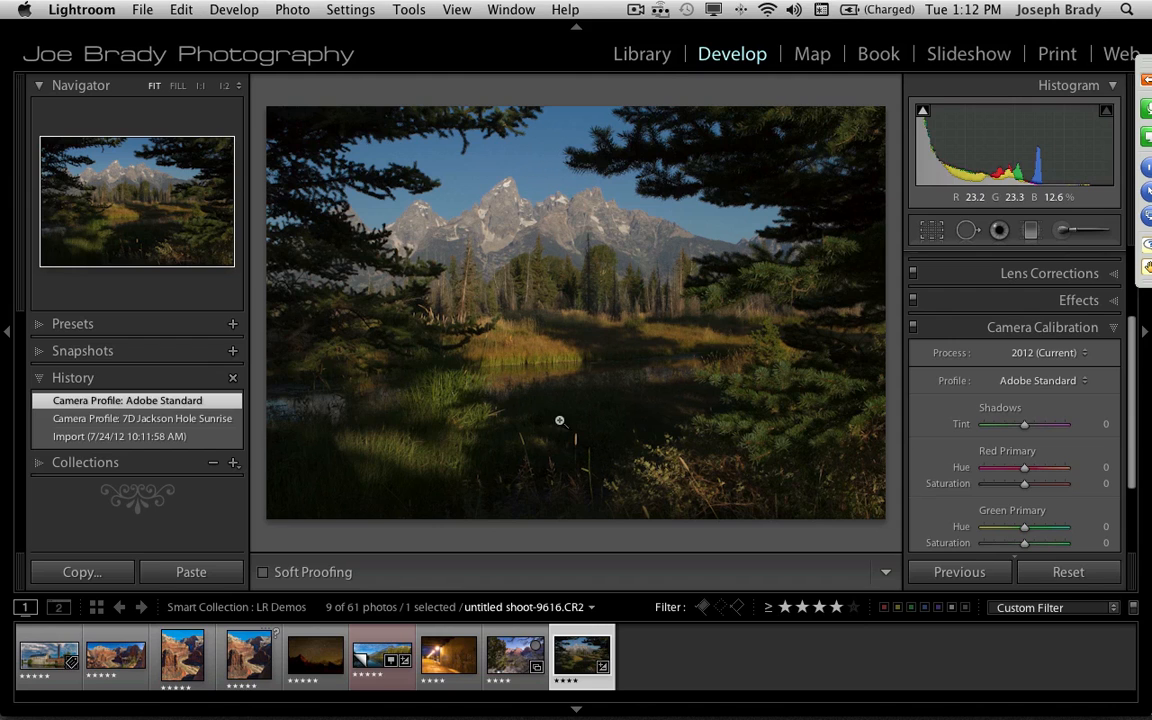
click(1010, 384)
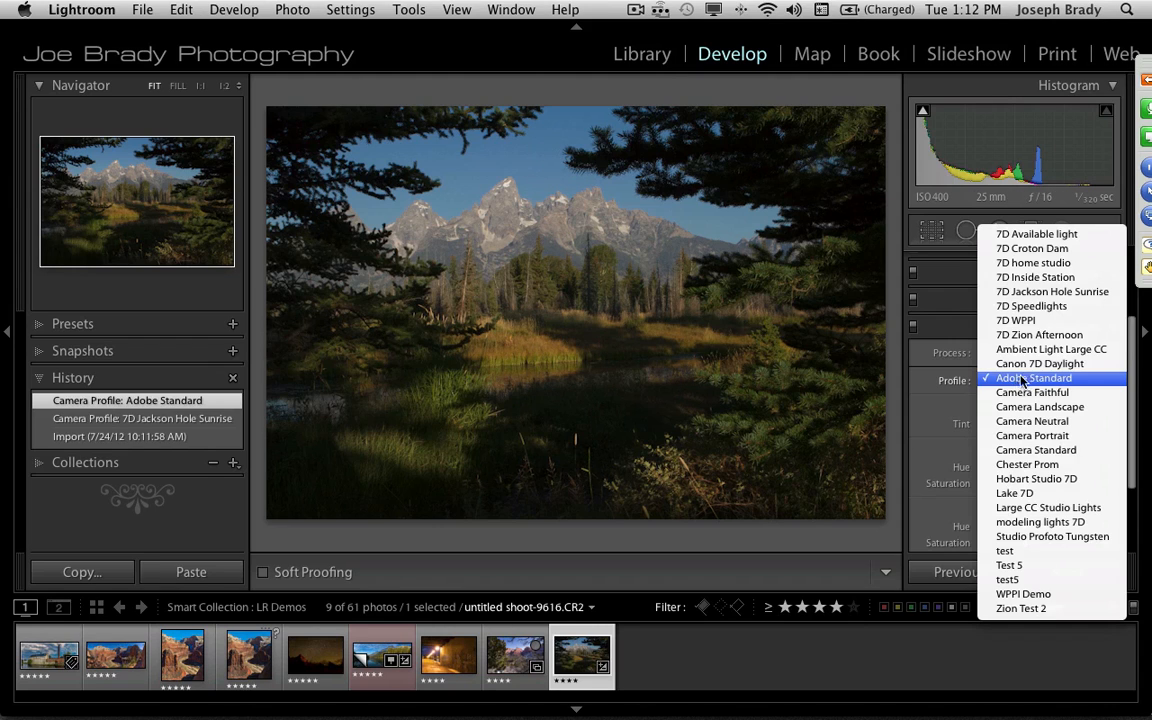
click(1035, 292)
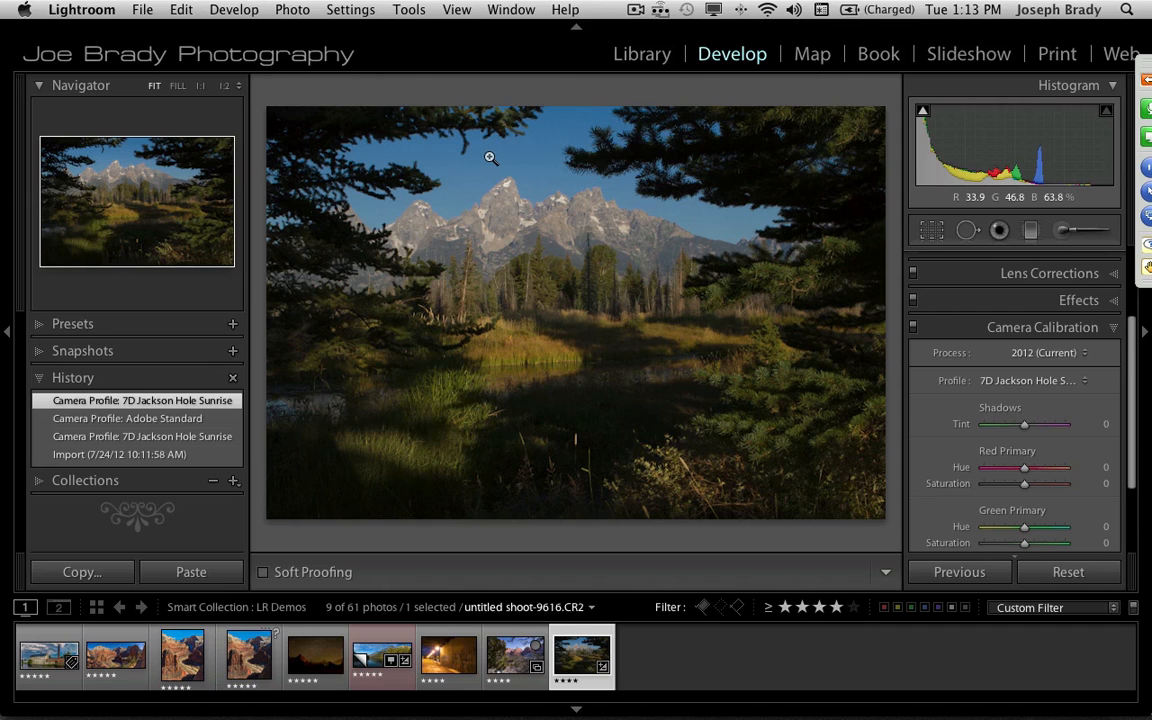
Expand the Basic adjustments so that the white balance, tone and presence controls are all accessible
scroll(1135, 430, up, 10)
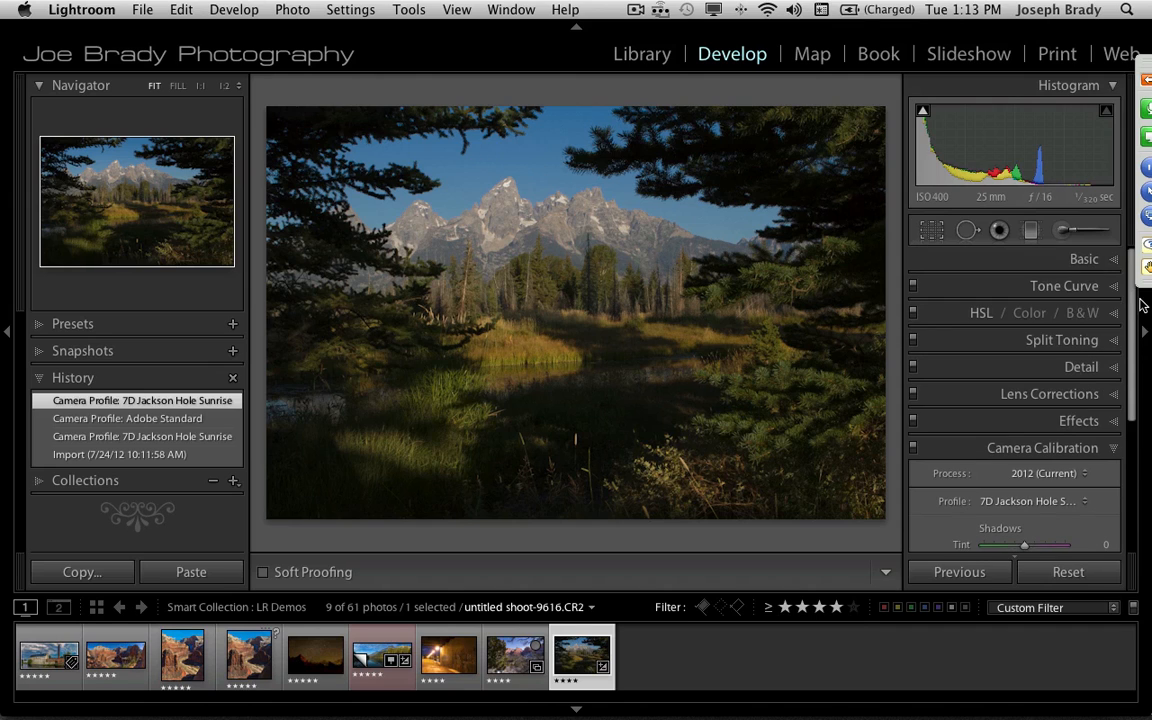
click(1094, 260)
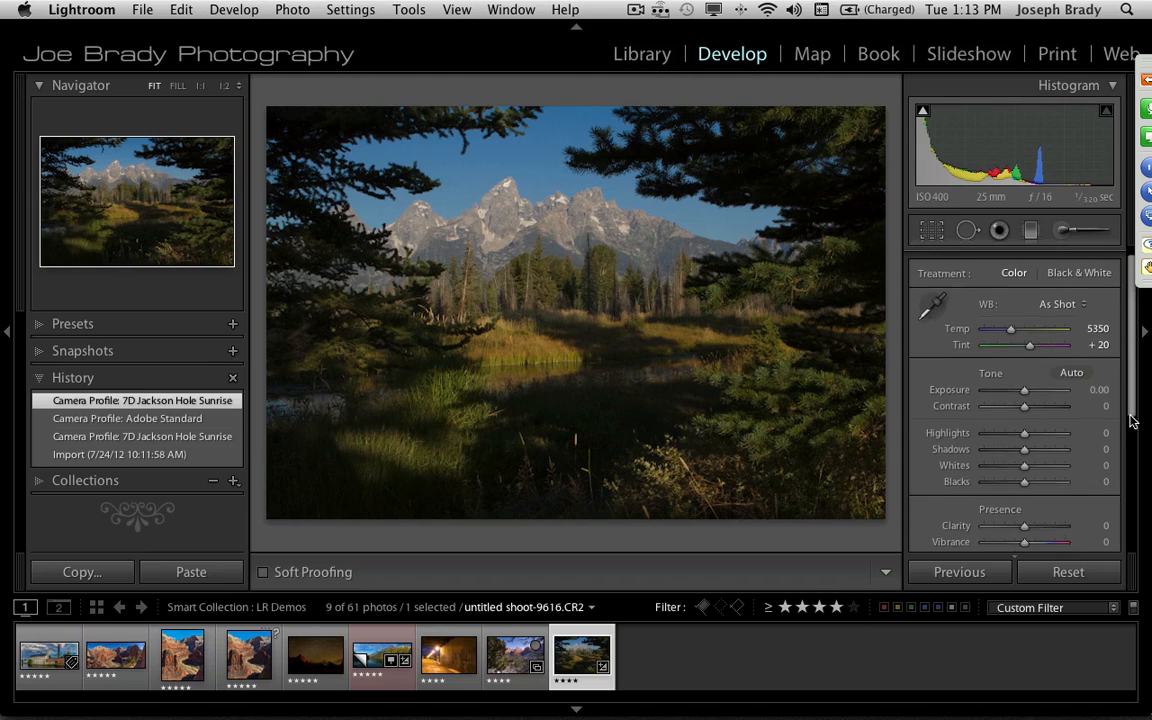
scroll(1134, 411, down, 4)
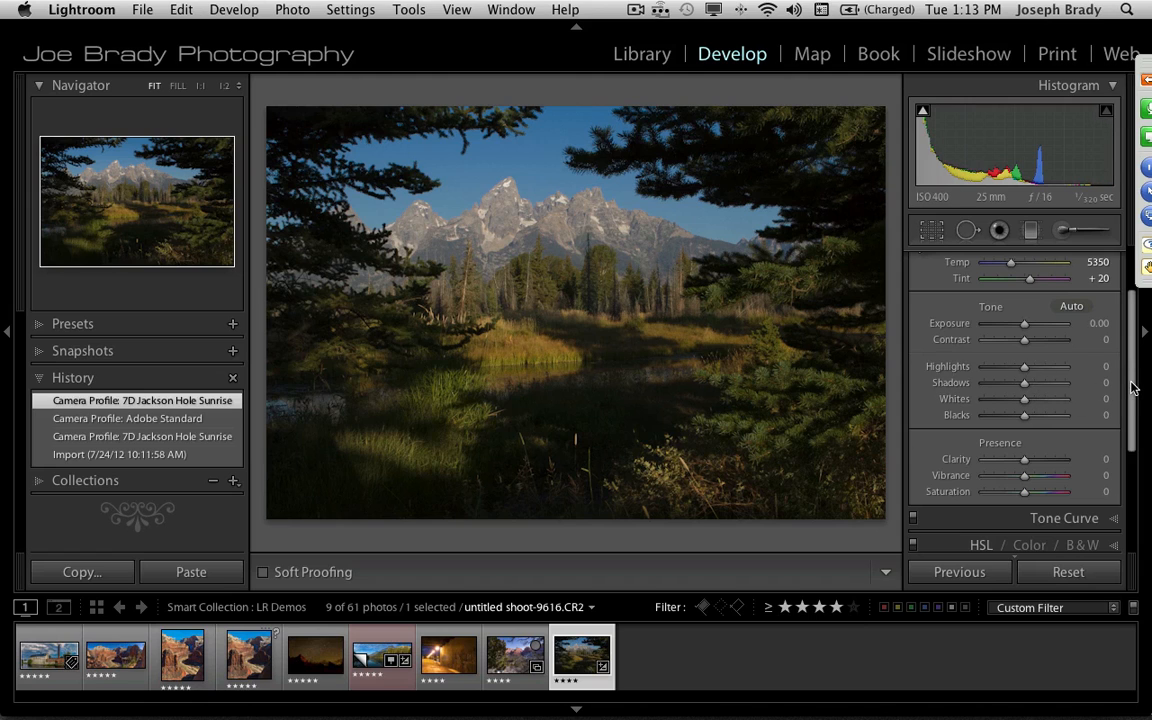
scroll(1131, 373, up, 2)
scroll(1131, 370, up, 1)
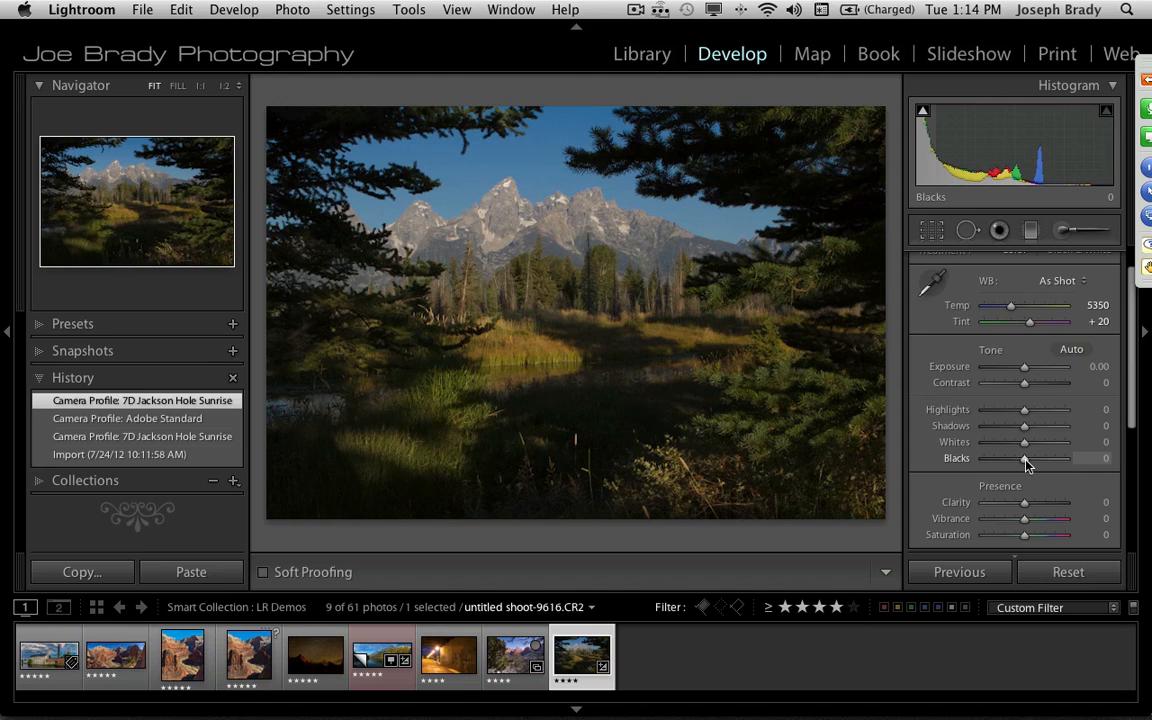
Try raising Blacks to +71 on the mountain photo, and reset Blacks to its default
drag(1024, 458, 1053, 463)
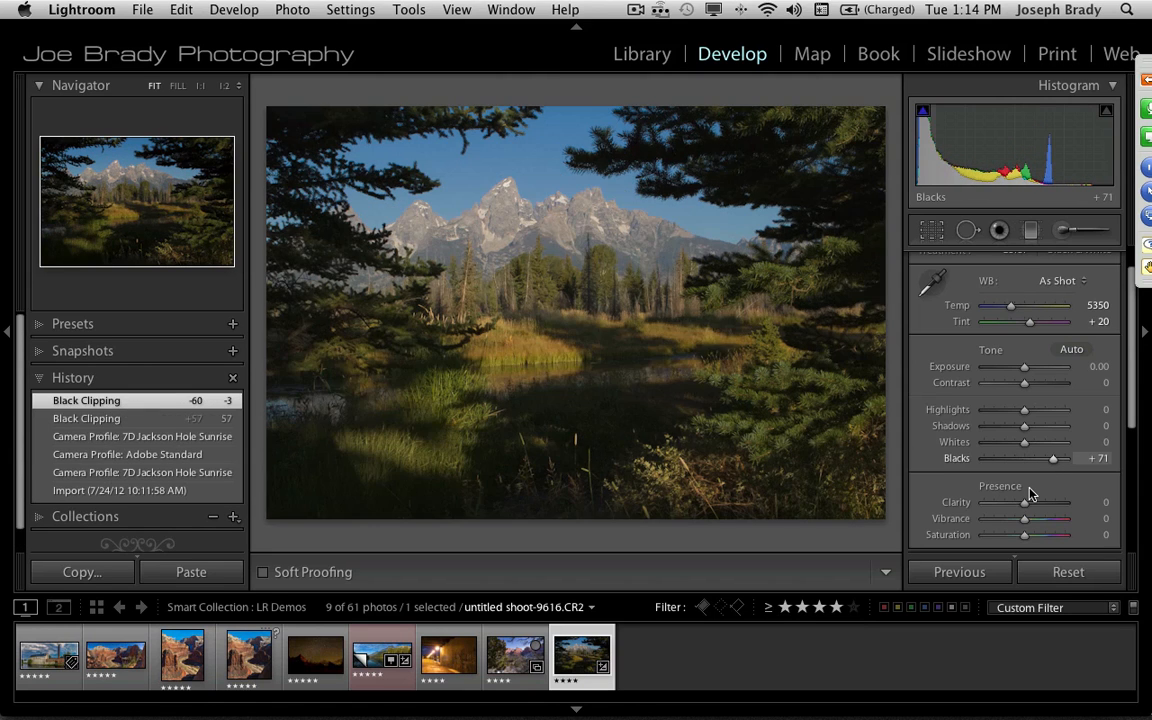
double_click(957, 461)
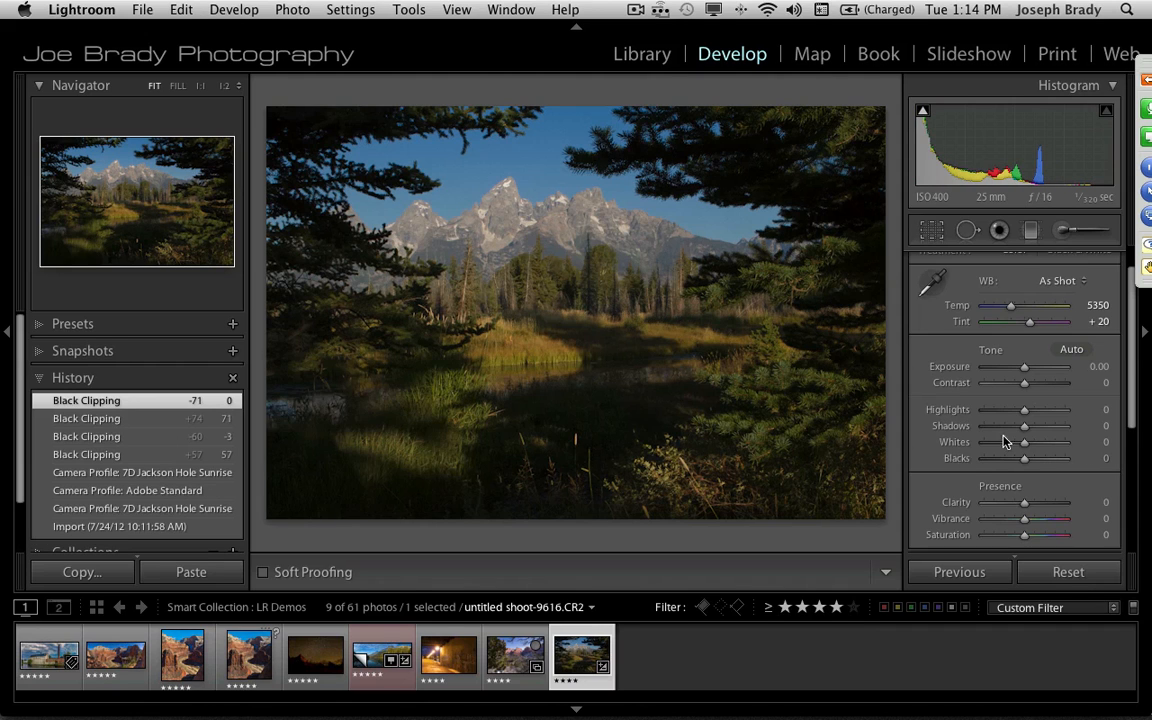
Try Exposure +2.35, Contrast -56, Highlights +64, Shadows -45, Whites +34 and Blacks -31, and reset all tone settings at once
click(1042, 367)
click(1000, 383)
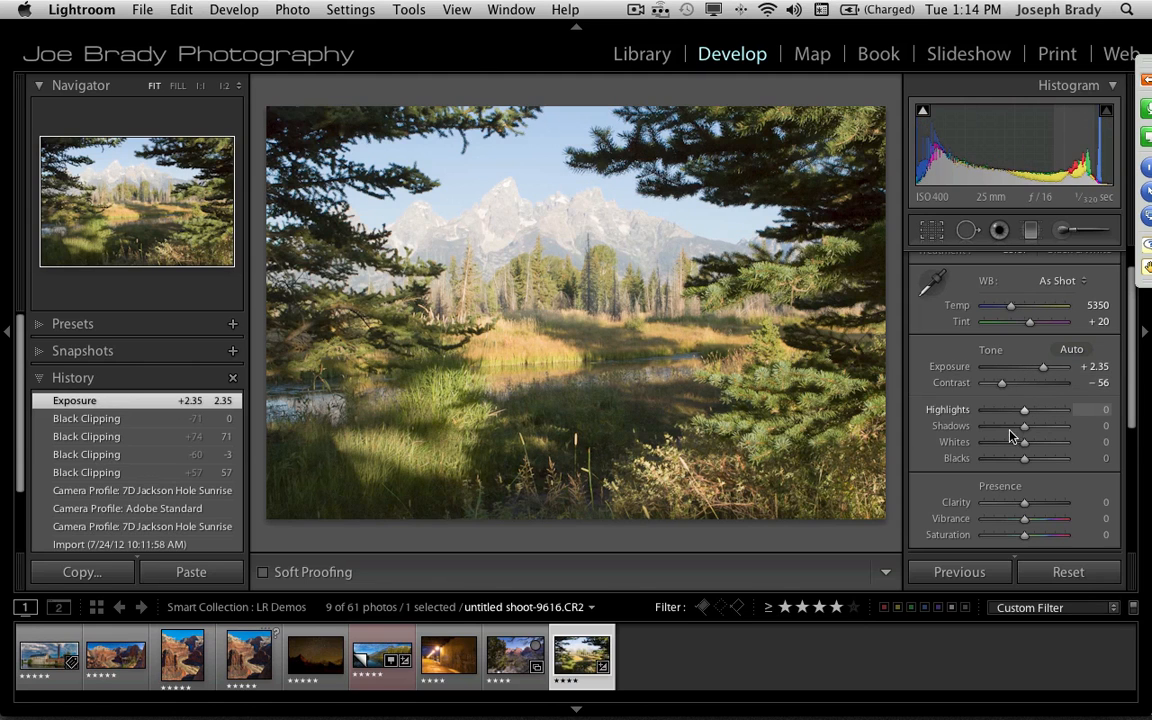
drag(1024, 410, 1037, 443)
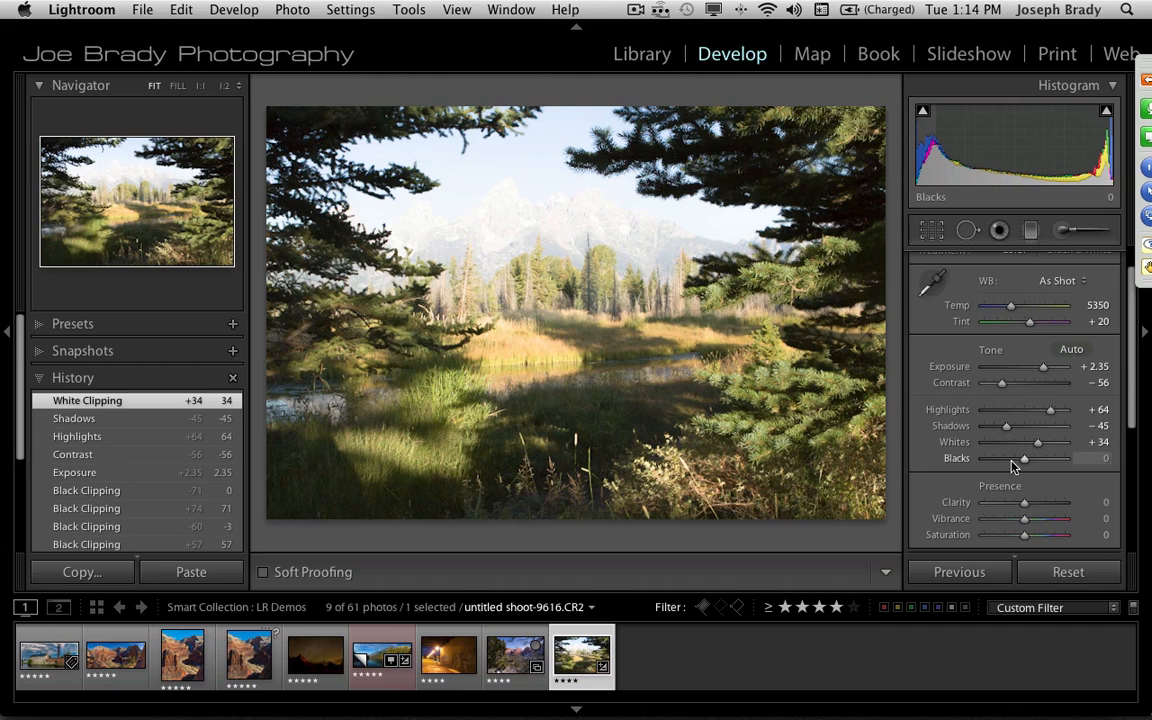
click(1011, 459)
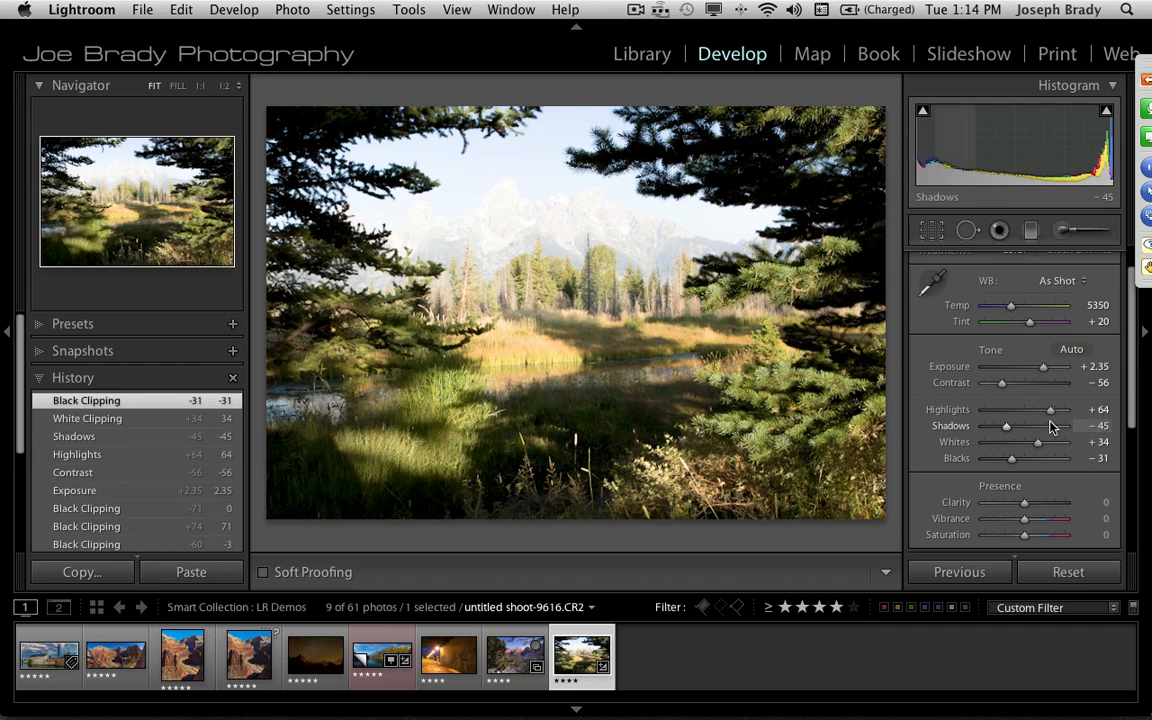
double_click(991, 352)
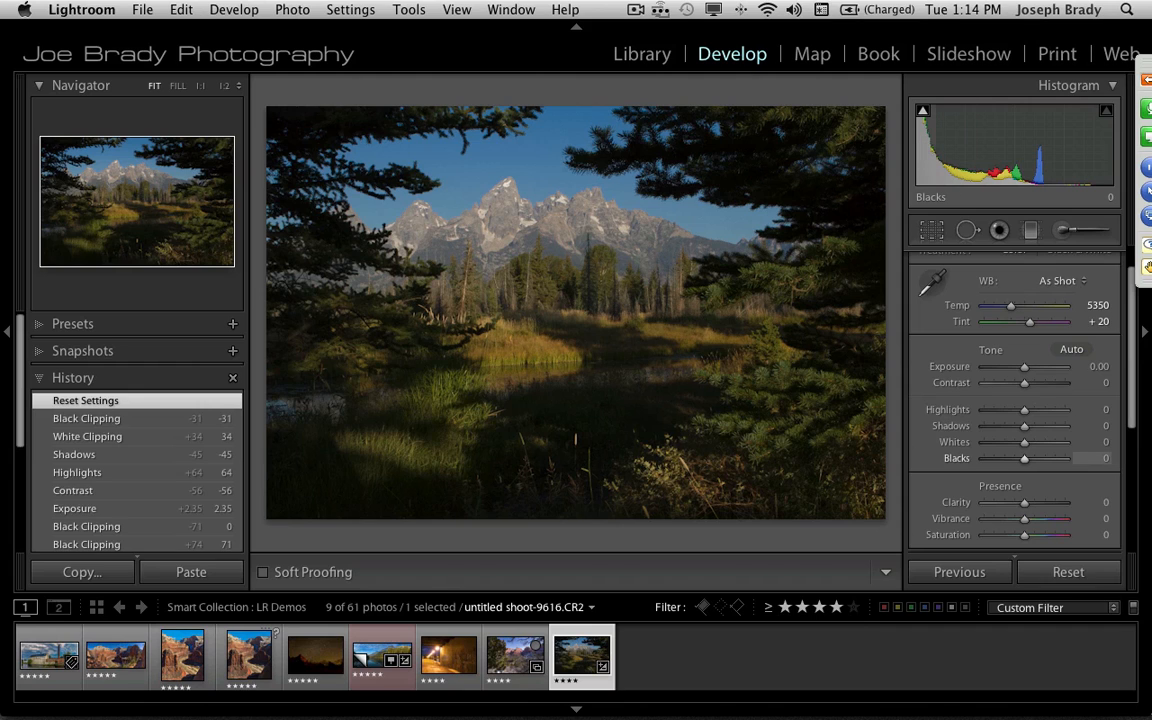
Raise Blacks to +25 directly from the histogram, and bring it back down to +1
mouse_move(926, 147)
mouse_down()
mouse_move(953, 147)
mouse_move(912, 152)
mouse_up()
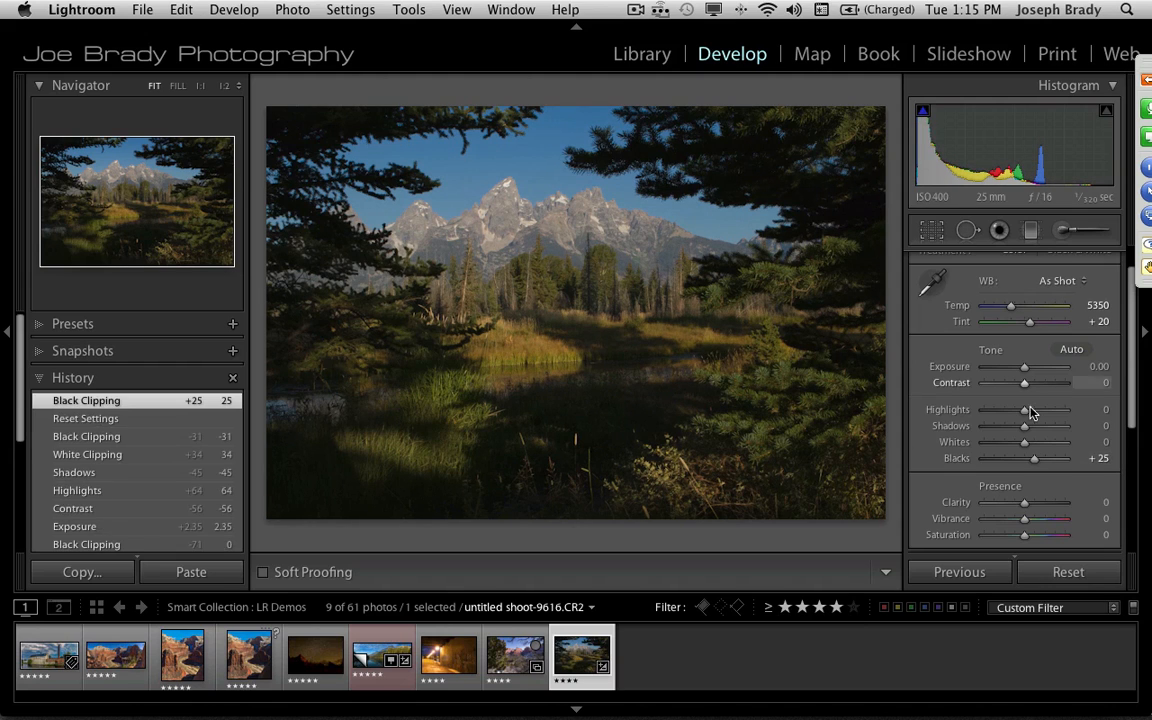
drag(1035, 461, 1025, 461)
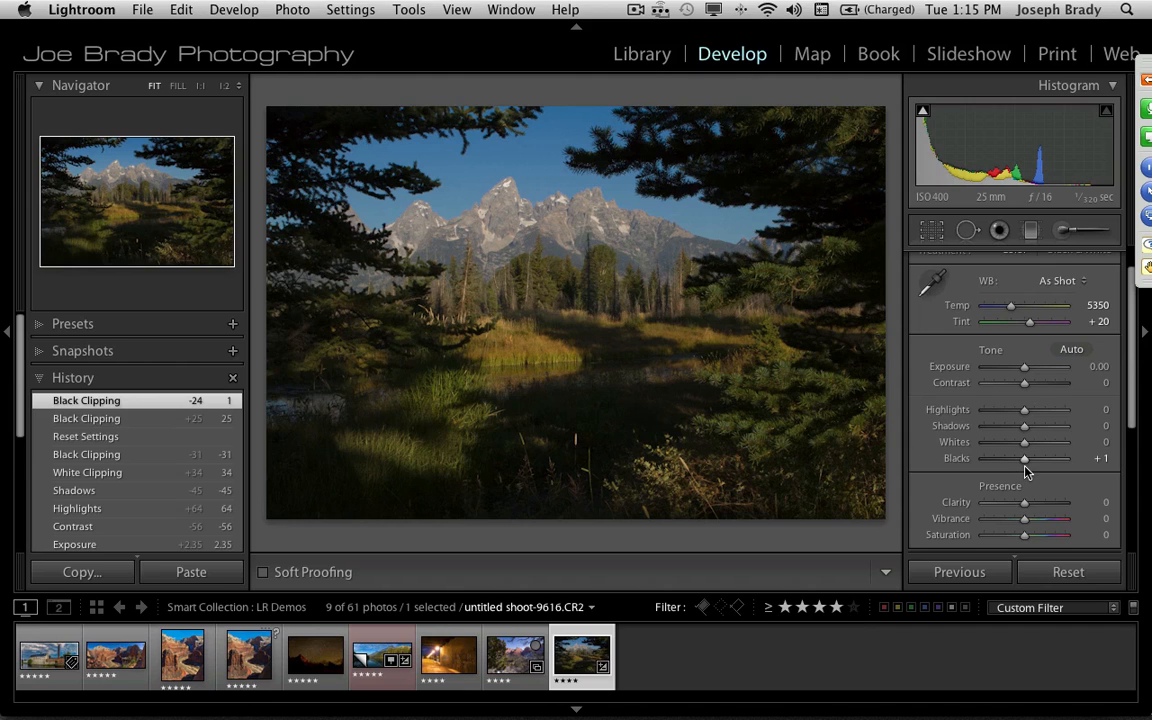
Preview black clipping on the mountain photo and set Blacks to +5
key(alt)
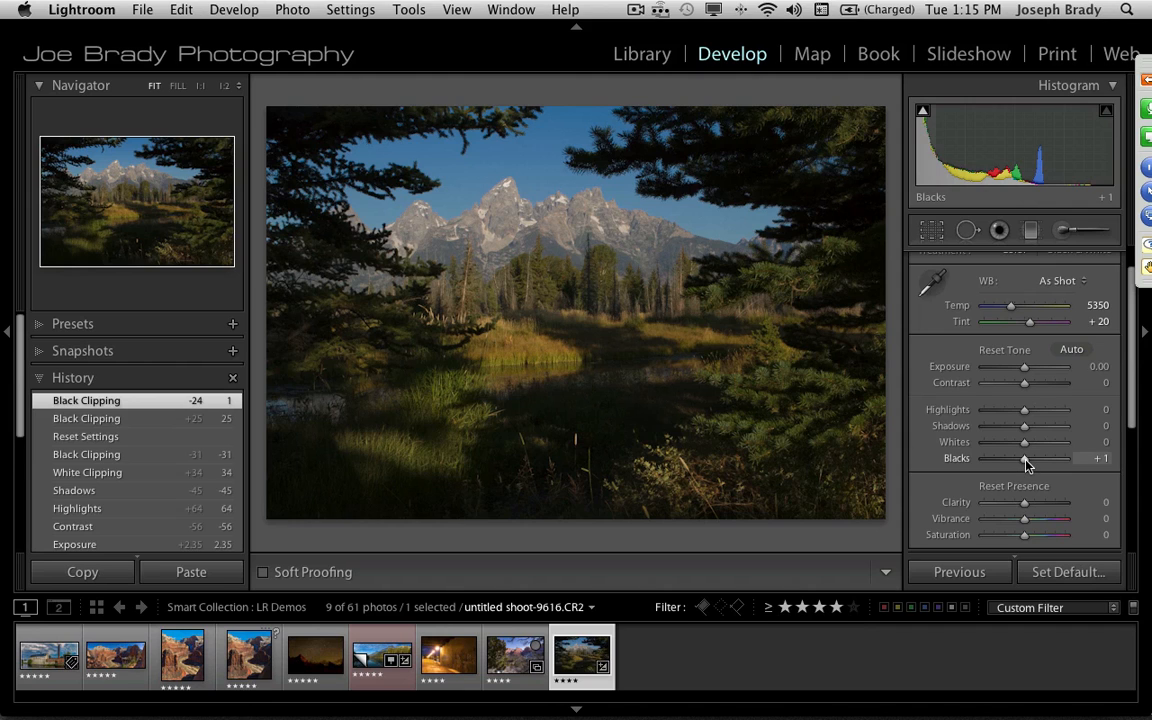
alt+click(1025, 458)
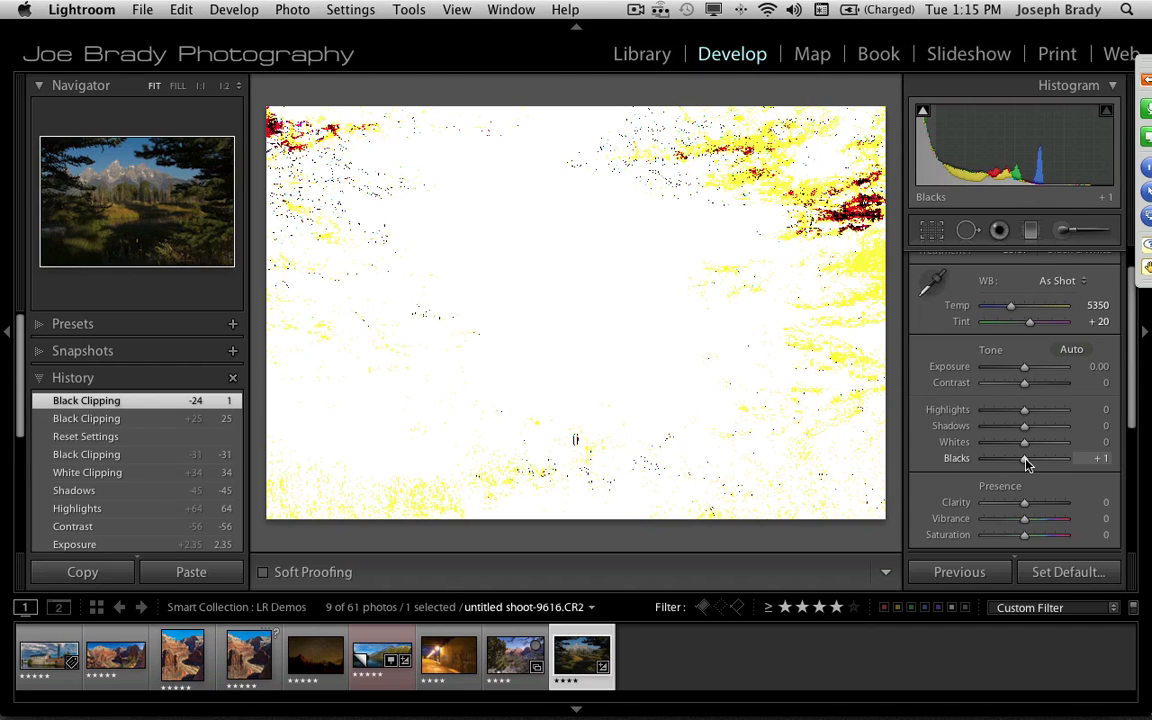
mouse_move(1025, 462)
mouse_down()
mouse_move(1043, 462)
mouse_move(1001, 462)
mouse_move(1028, 462)
mouse_up()
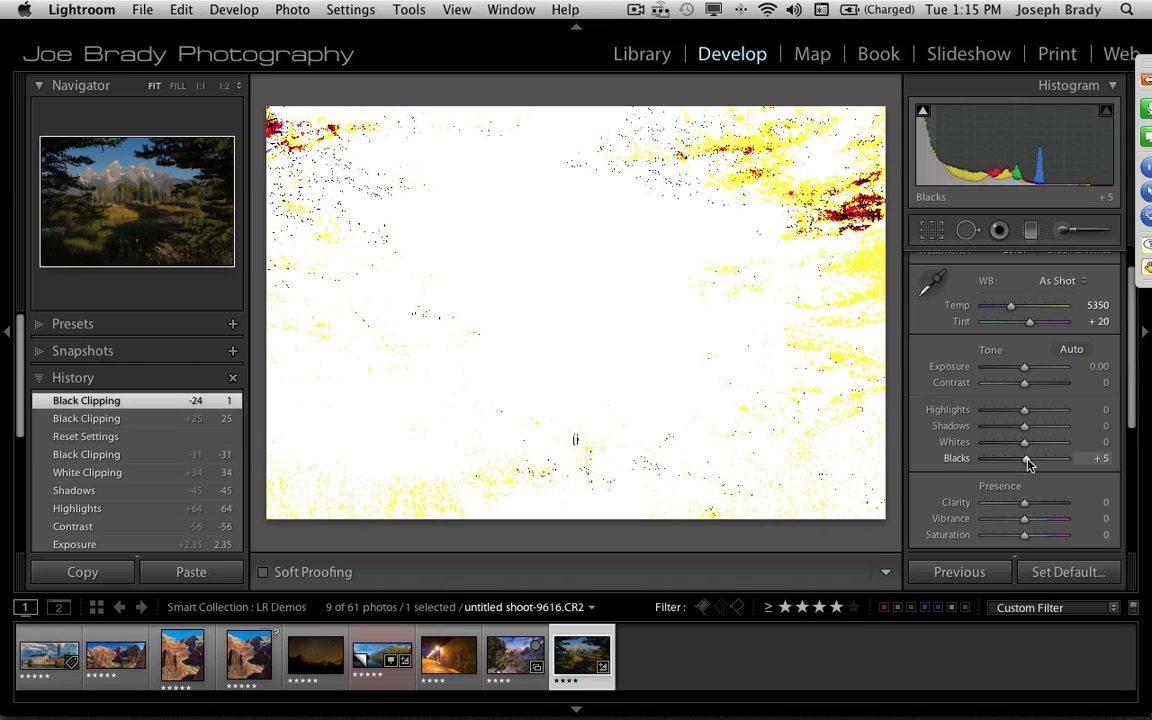
drag(1028, 462, 1030, 468)
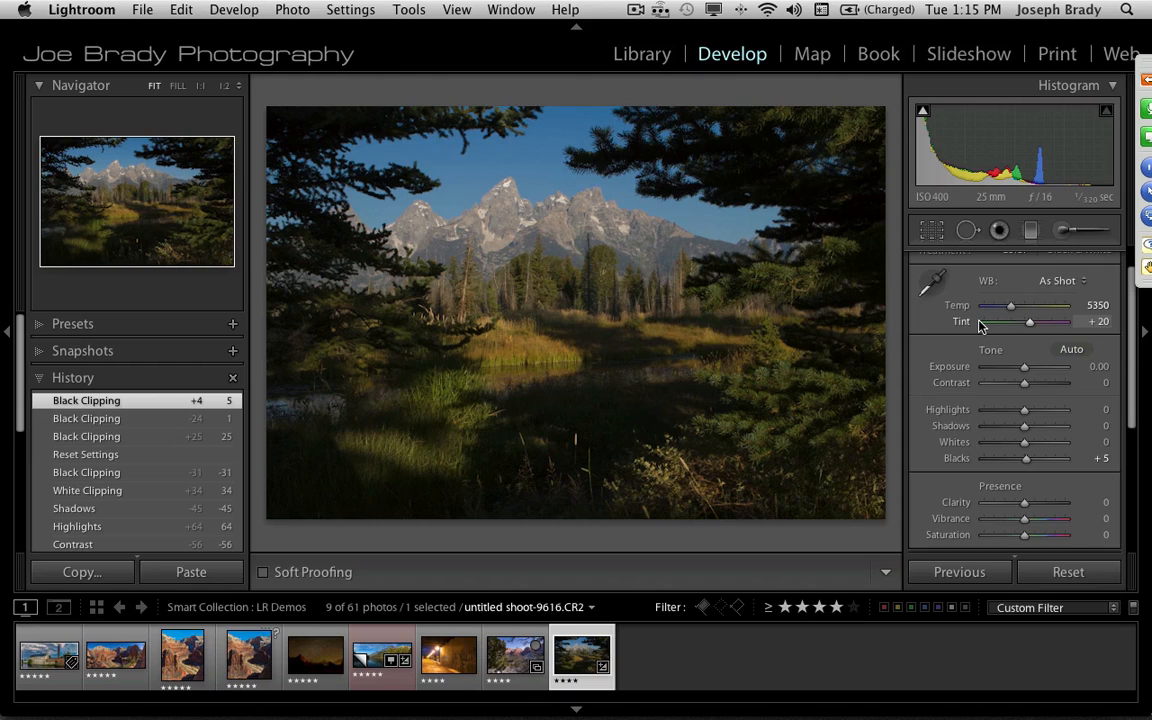
Set Whites to +29 while previewing white clipping, and raise Shadows to +45
key(alt)
alt+click(1024, 442)
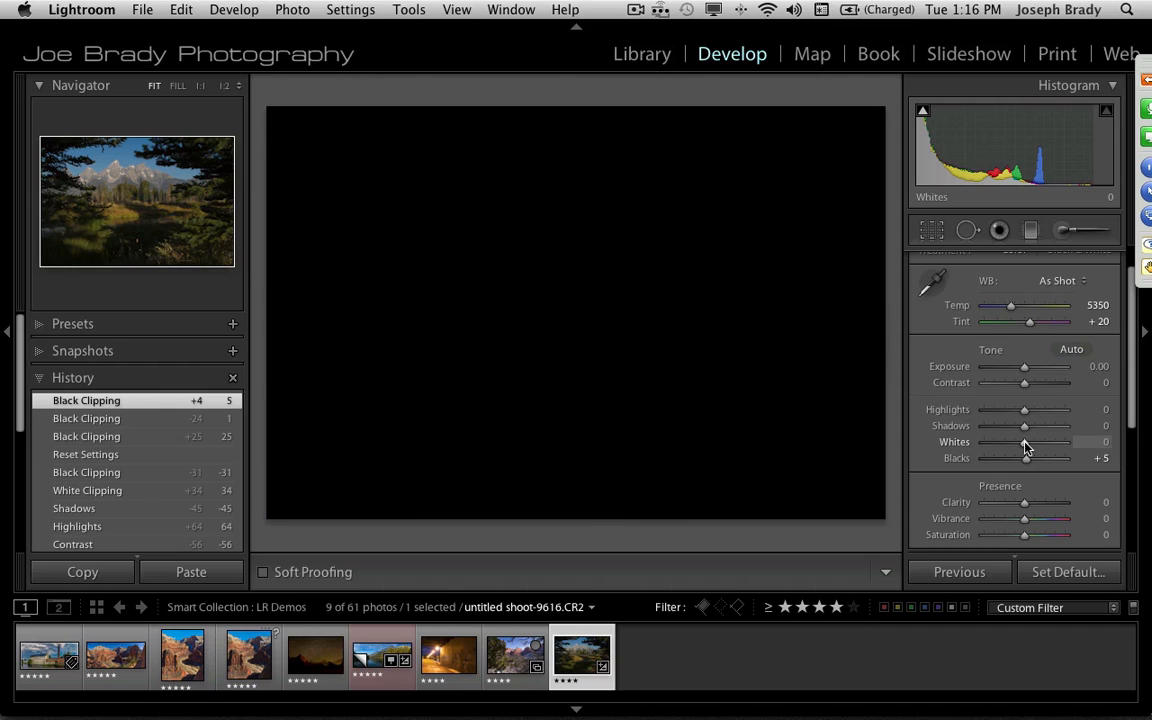
mouse_move(1024, 442)
mouse_down()
mouse_move(1066, 442)
mouse_move(1036, 442)
mouse_up()
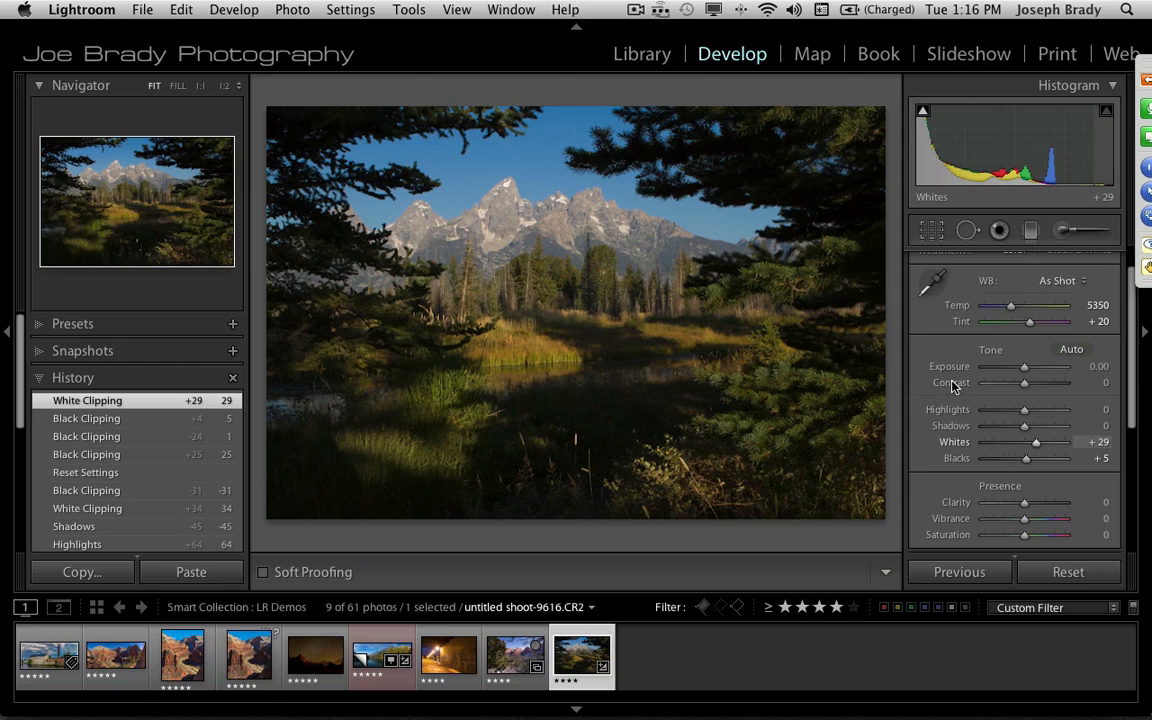
drag(1025, 430, 1044, 443)
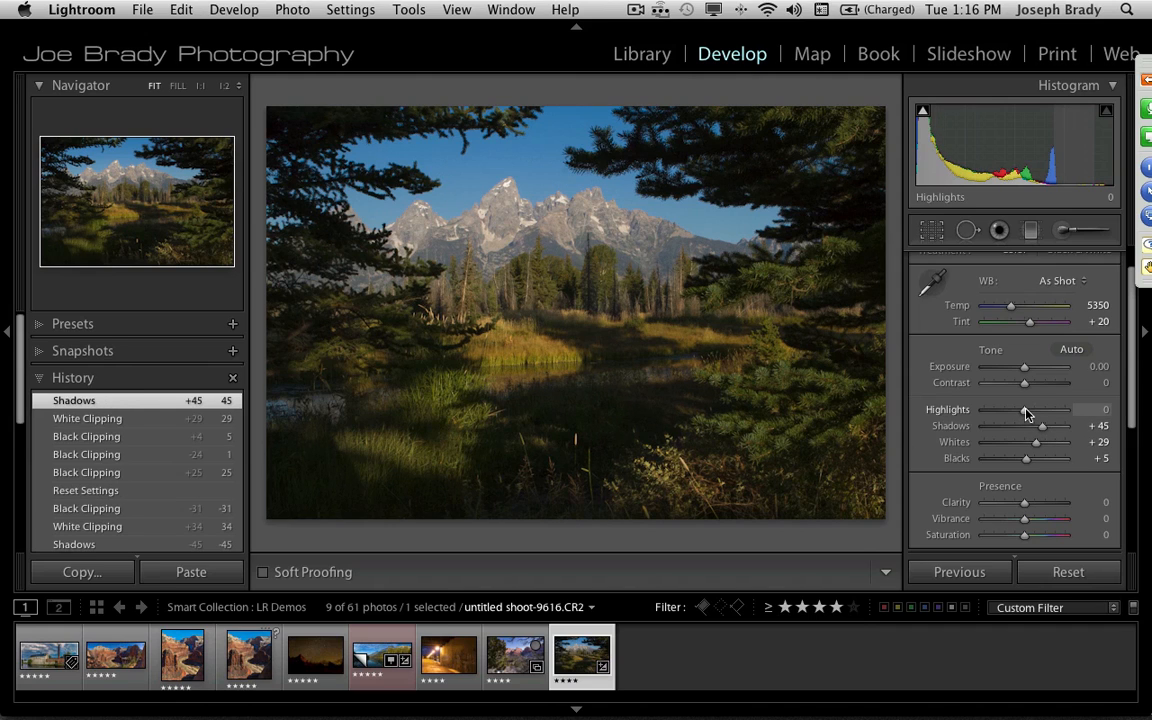
Hide the Navigator and History panel group and the filmstrip, and set Clarity to +39 after trying -100
click(5, 333)
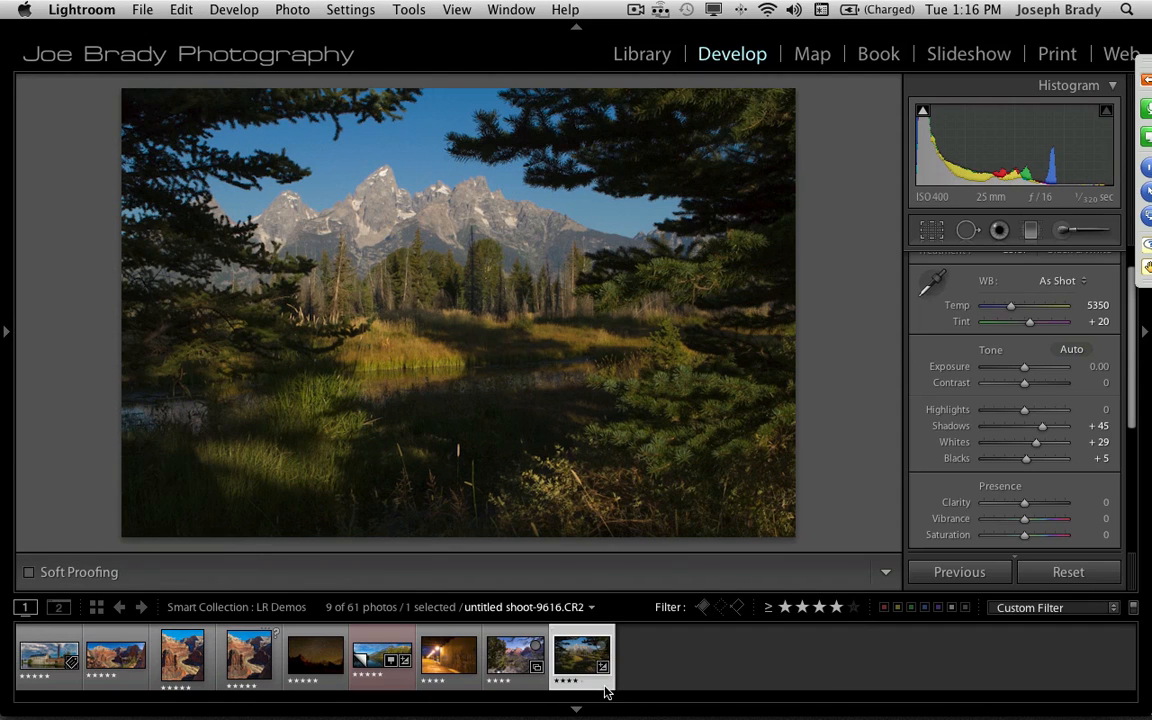
click(577, 709)
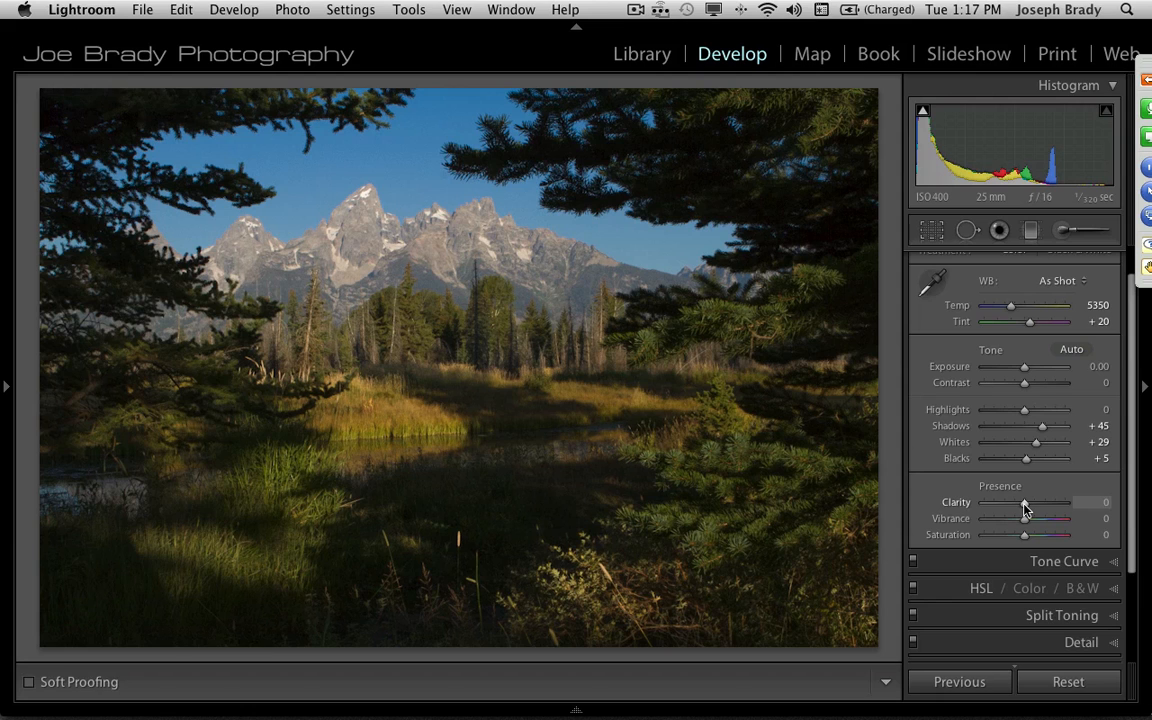
drag(1024, 508, 983, 508)
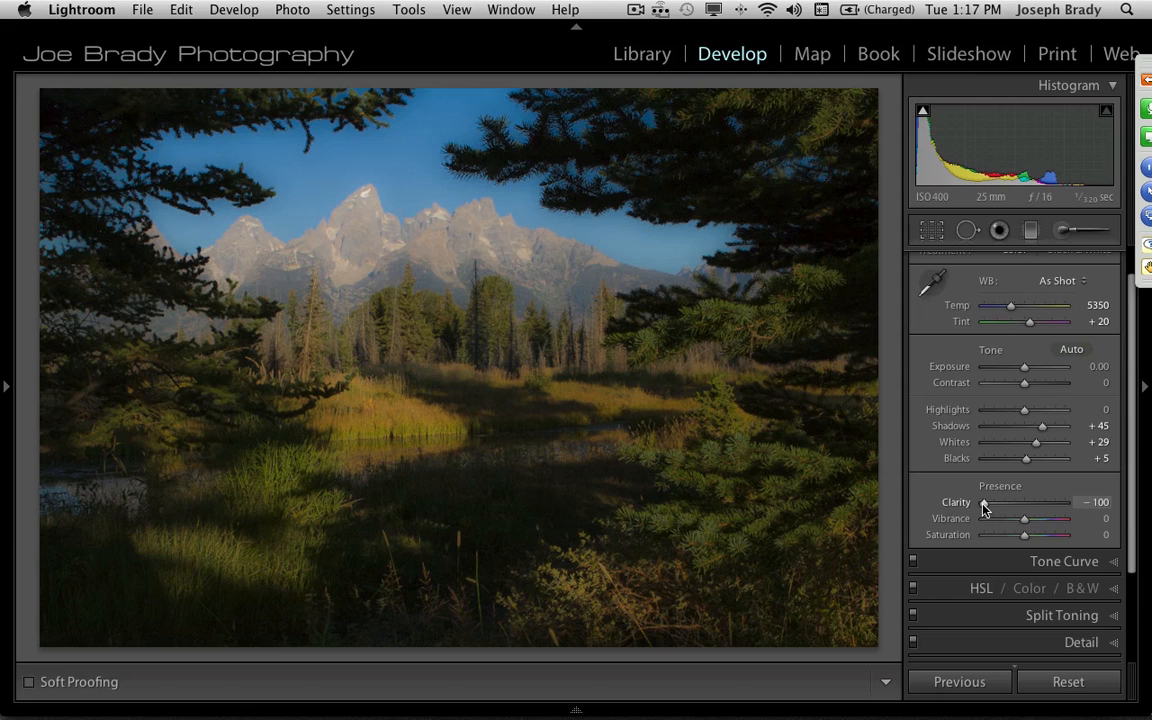
click(1037, 509)
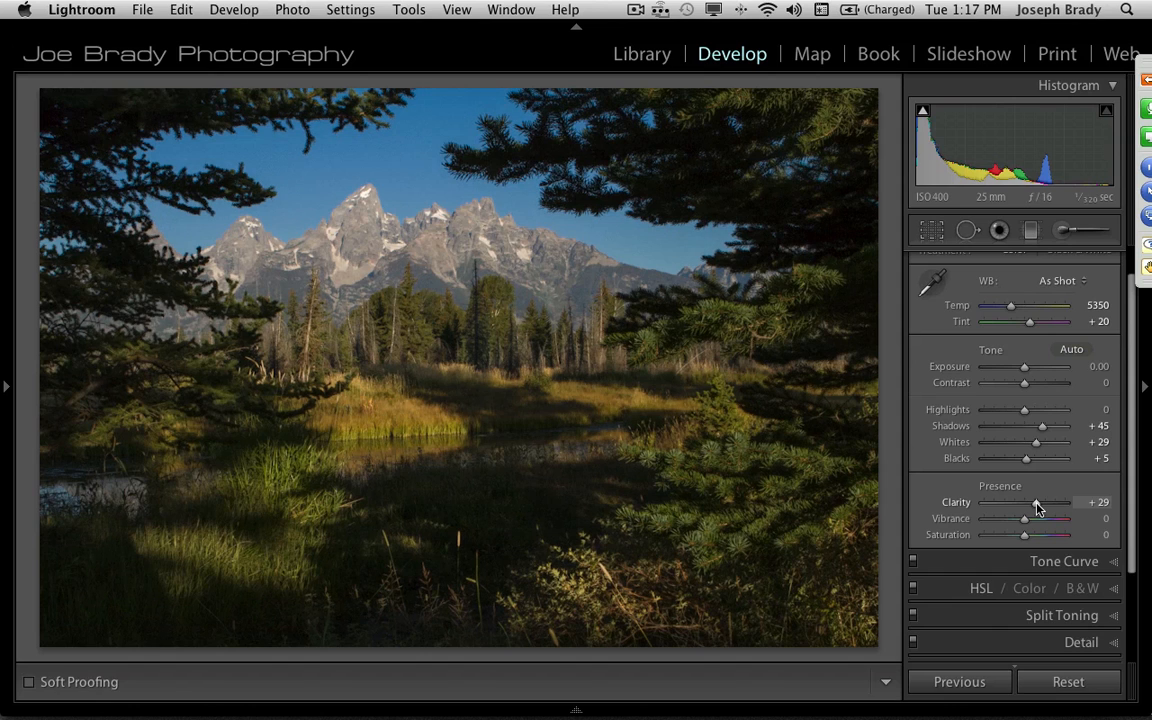
drag(1037, 509, 1041, 509)
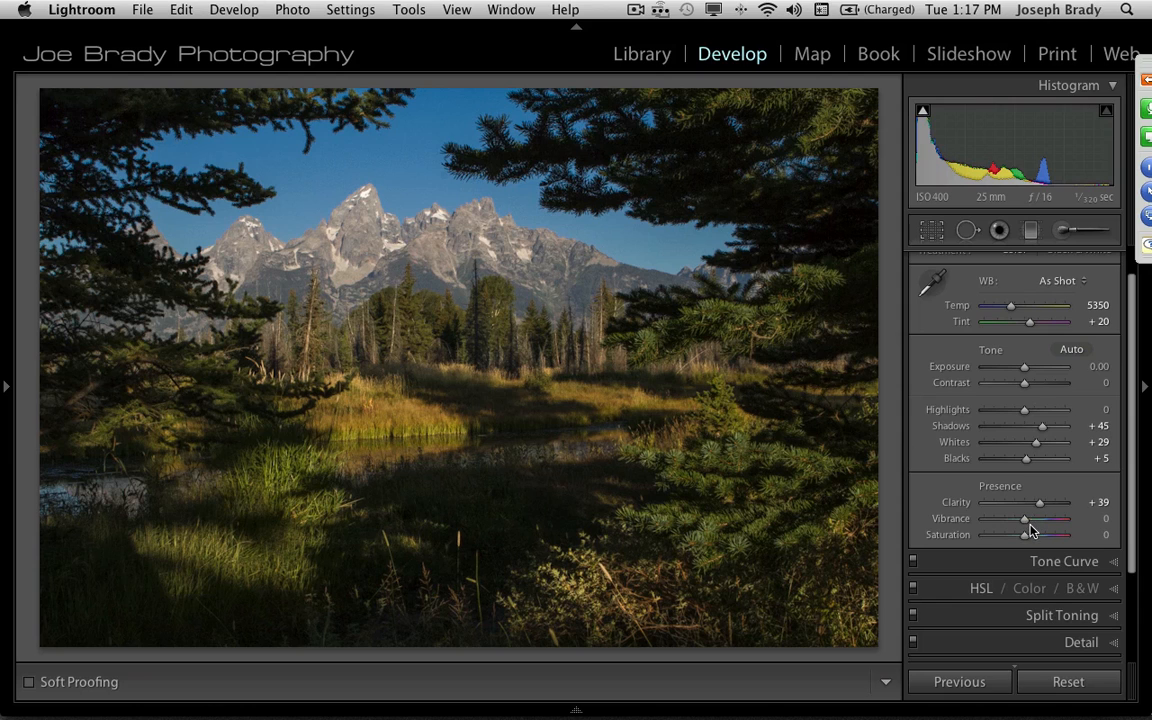
Raise the photo's Vibrance to +25 and its Saturation to +9
drag(1025, 525, 1035, 525)
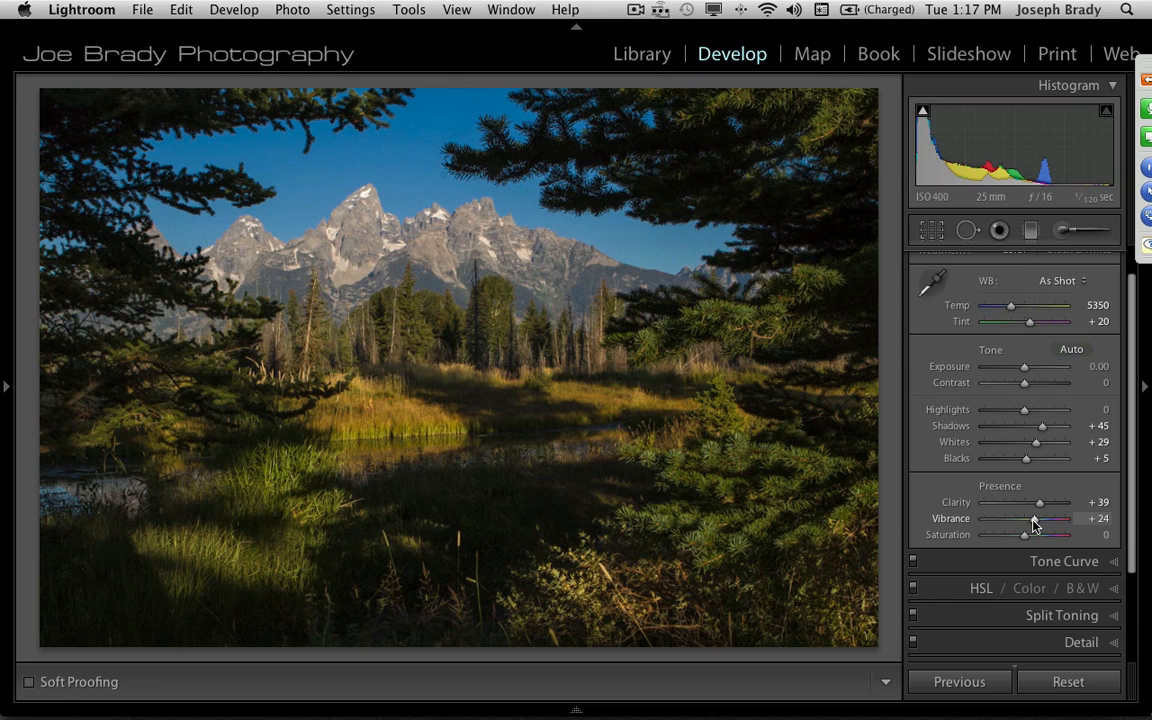
mouse_move(1034, 525)
mouse_down()
mouse_move(1013, 524)
mouse_move(1034, 522)
mouse_up()
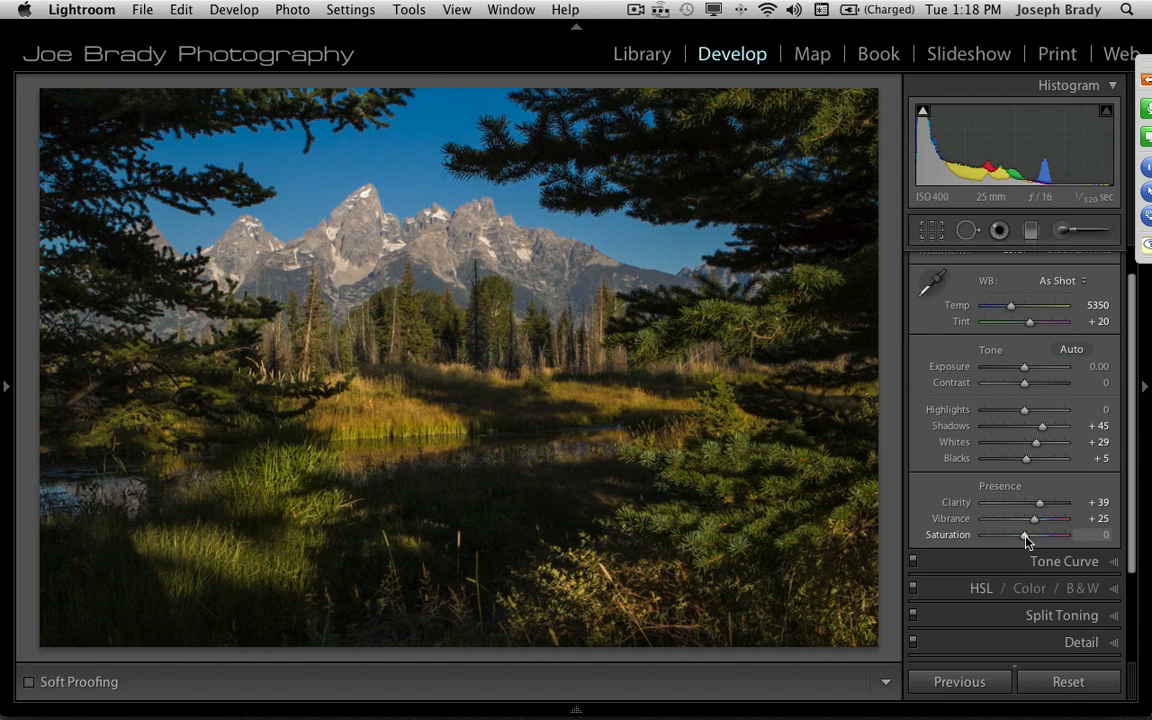
drag(1027, 535, 1022, 535)
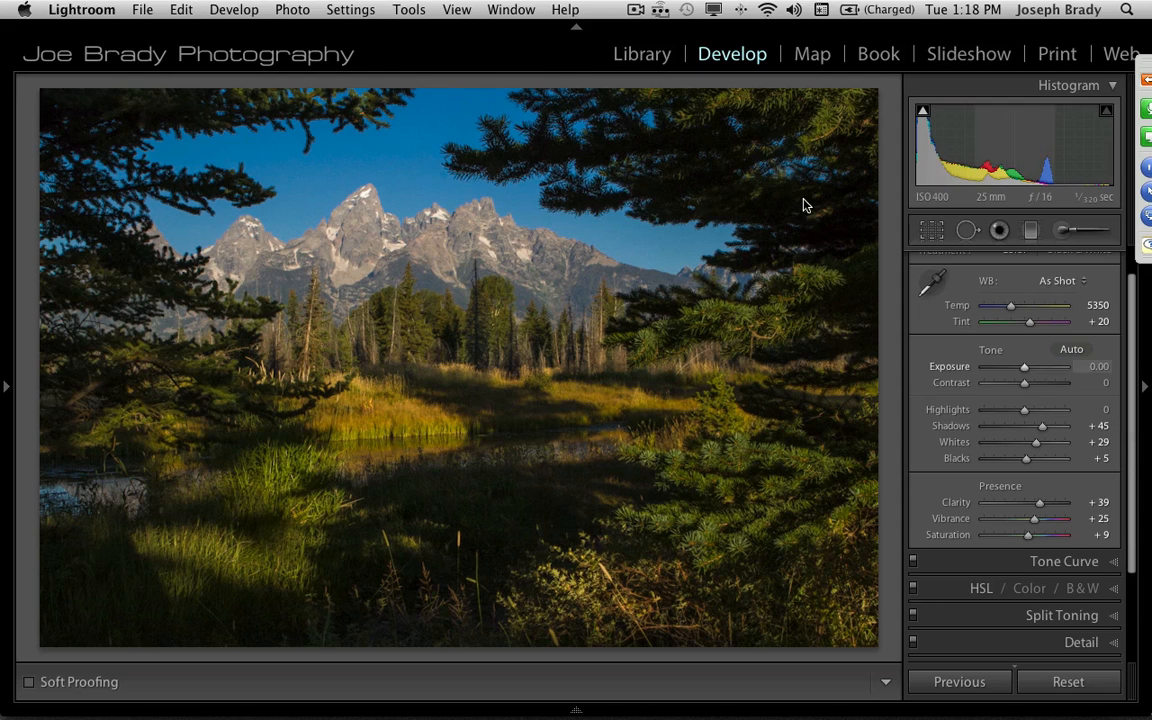
Compare the photo before and after the edits in split-screen and side-by-side views, and return to the single-photo view
click(447, 10)
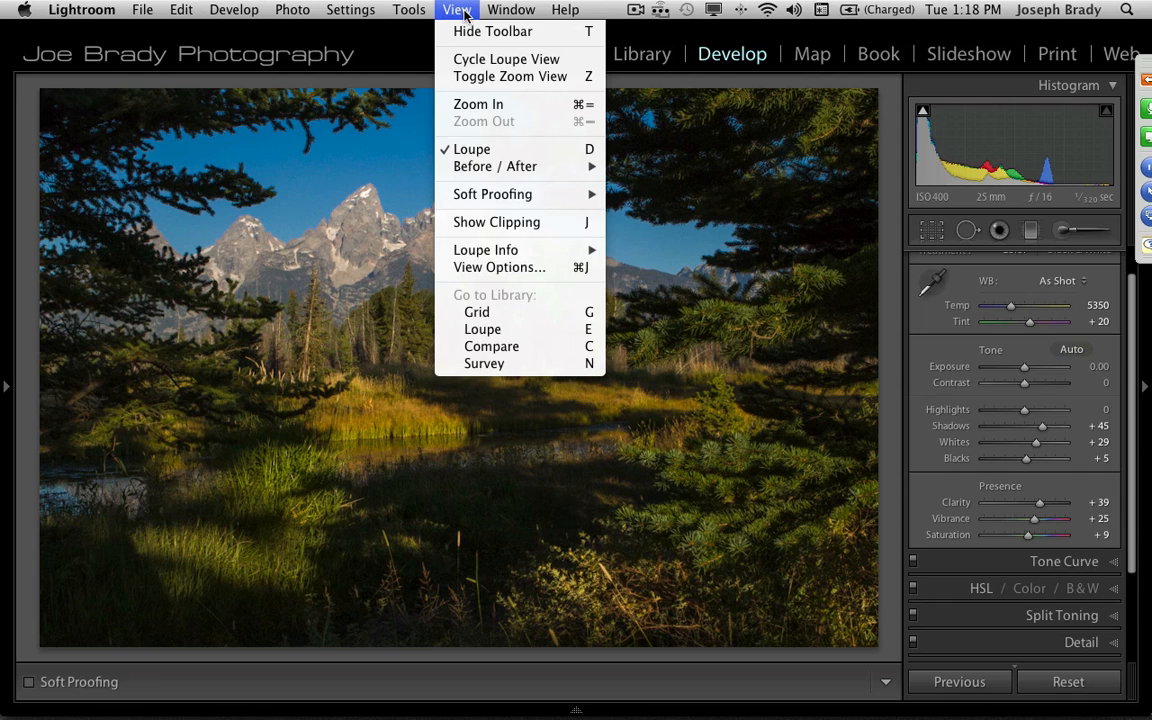
mouse_move(495, 166)
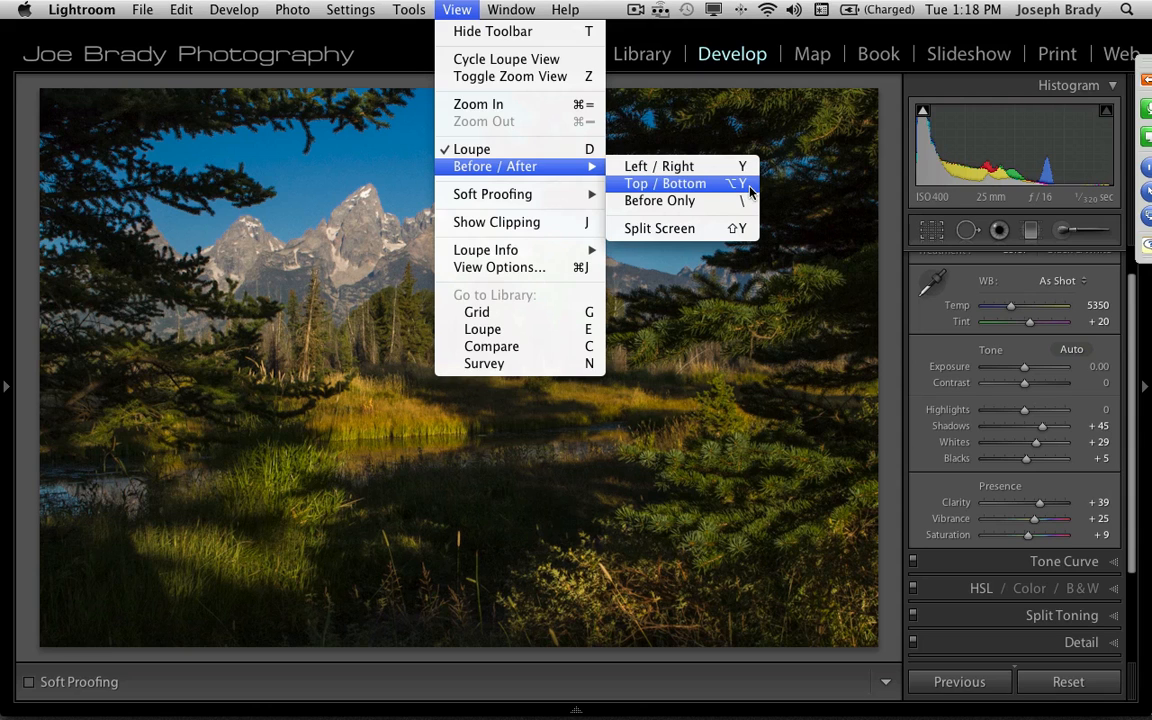
click(598, 10)
key(shift+y)
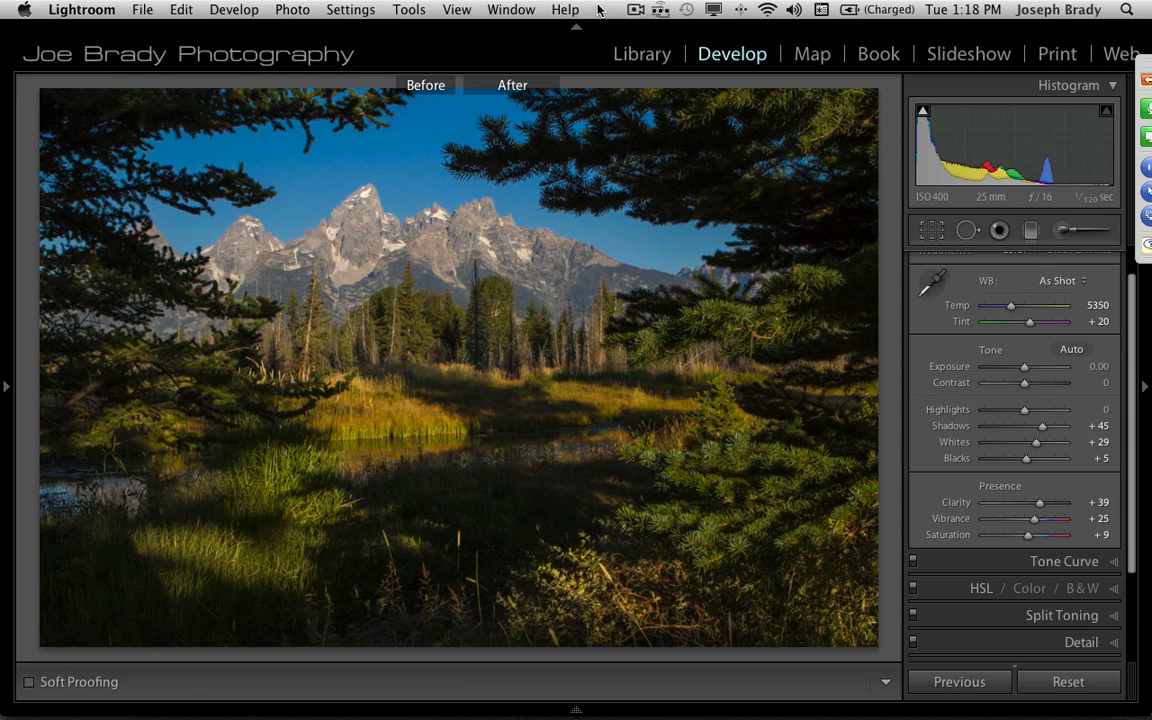
key(y)
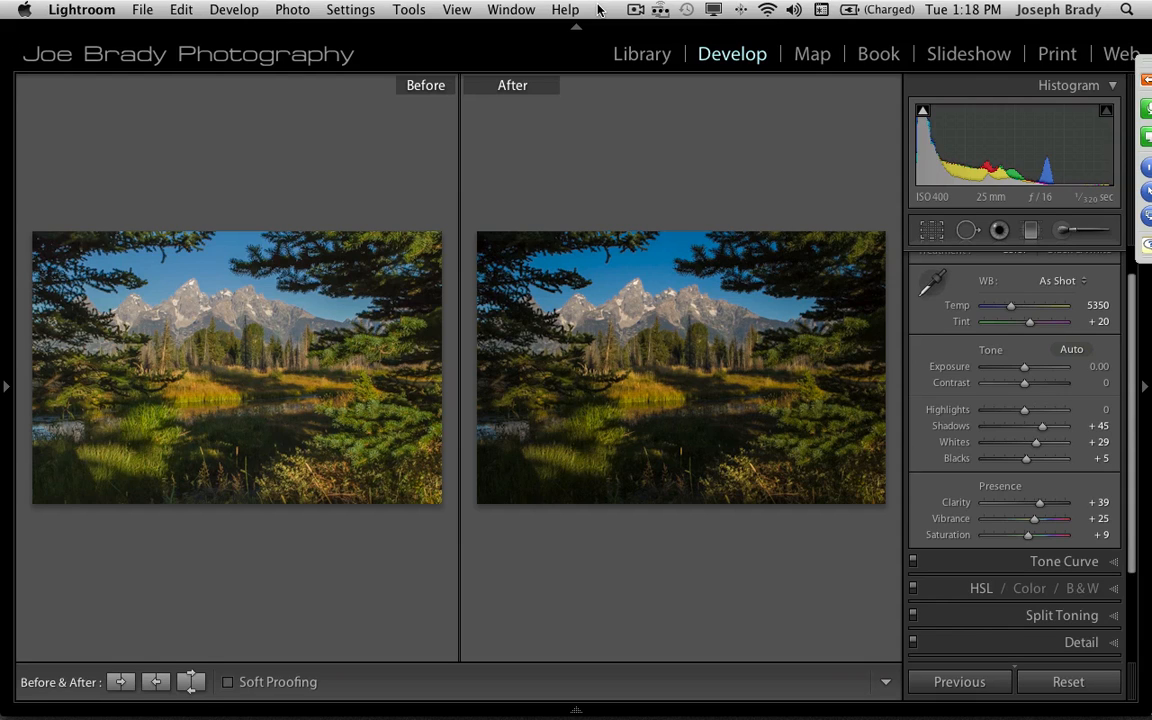
key(y)
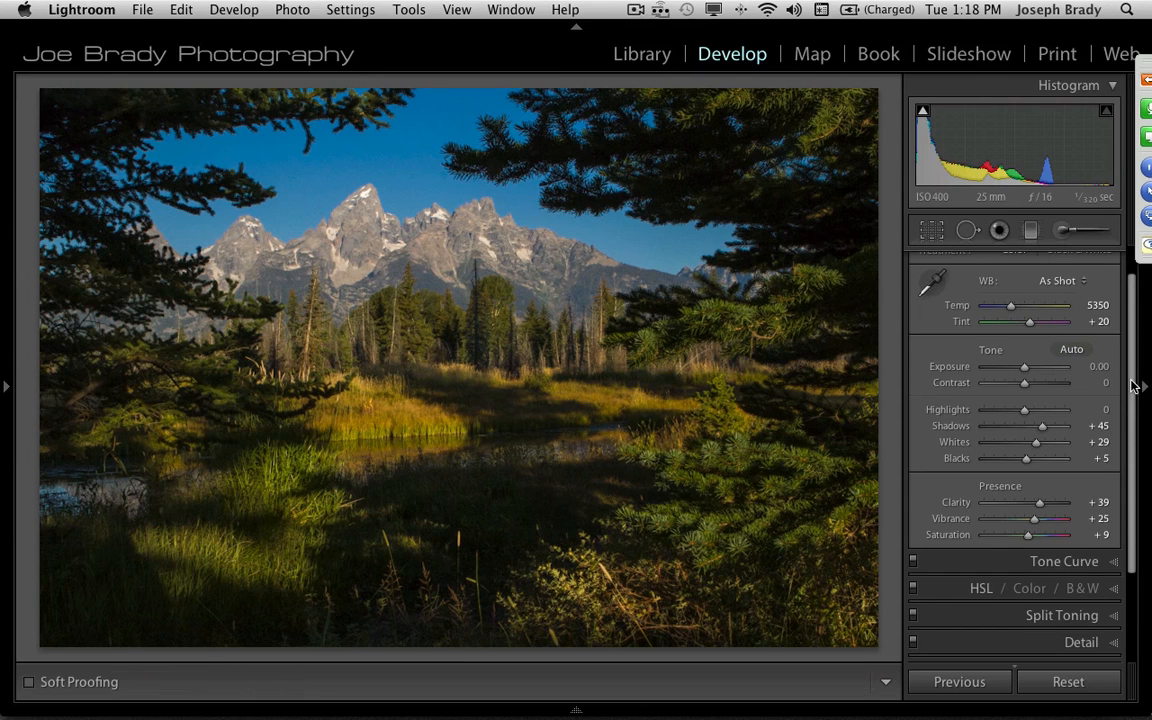
Open the Tone Curve settings and use targeted adjustment on the photo's dark areas to raise the curve's Shadows to +36
scroll(1131, 437, down, 3)
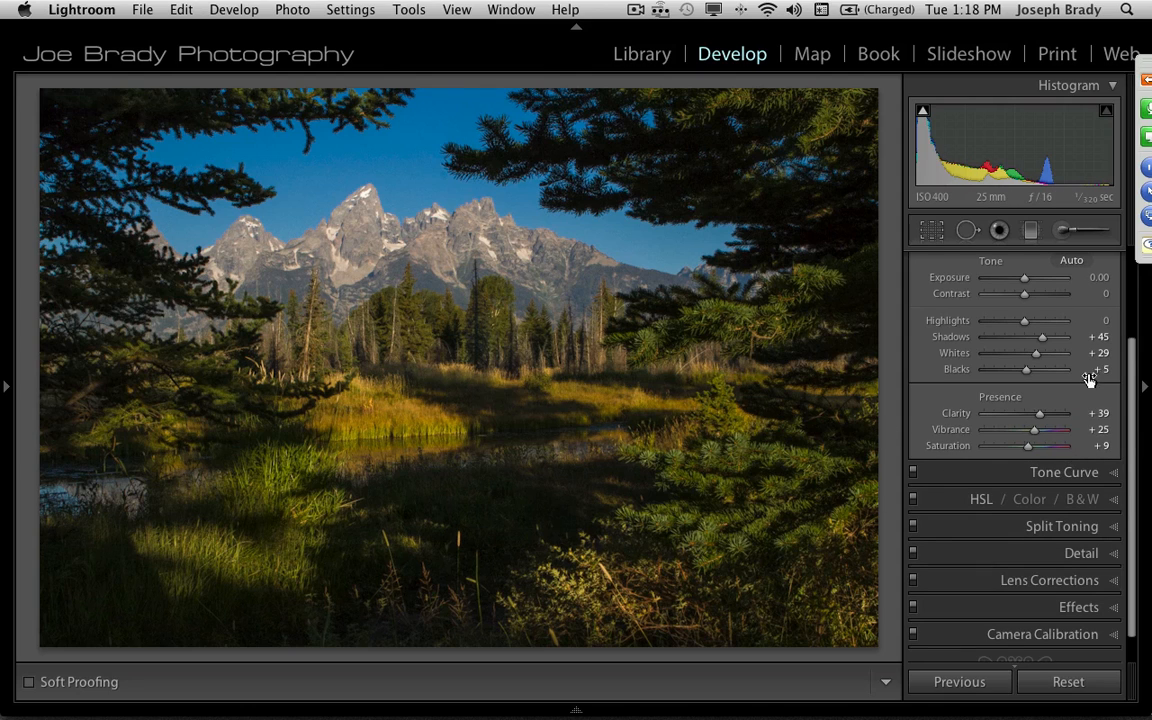
drag(1130, 367, 1130, 290)
click(1062, 442)
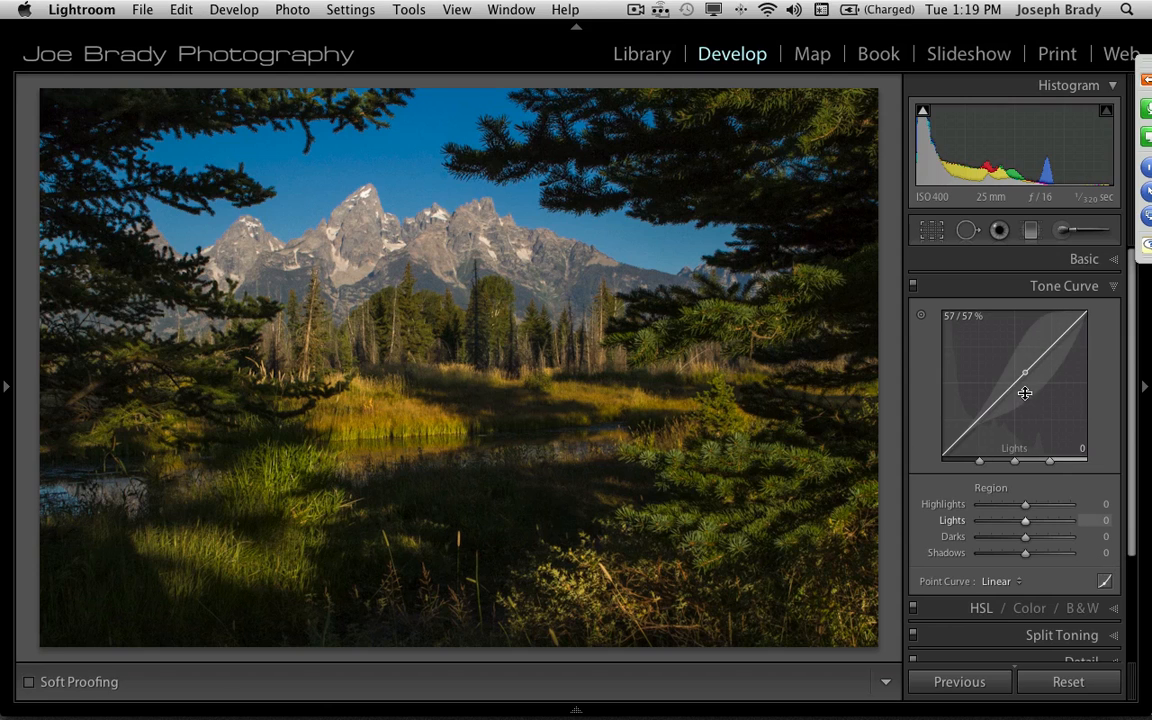
click(922, 317)
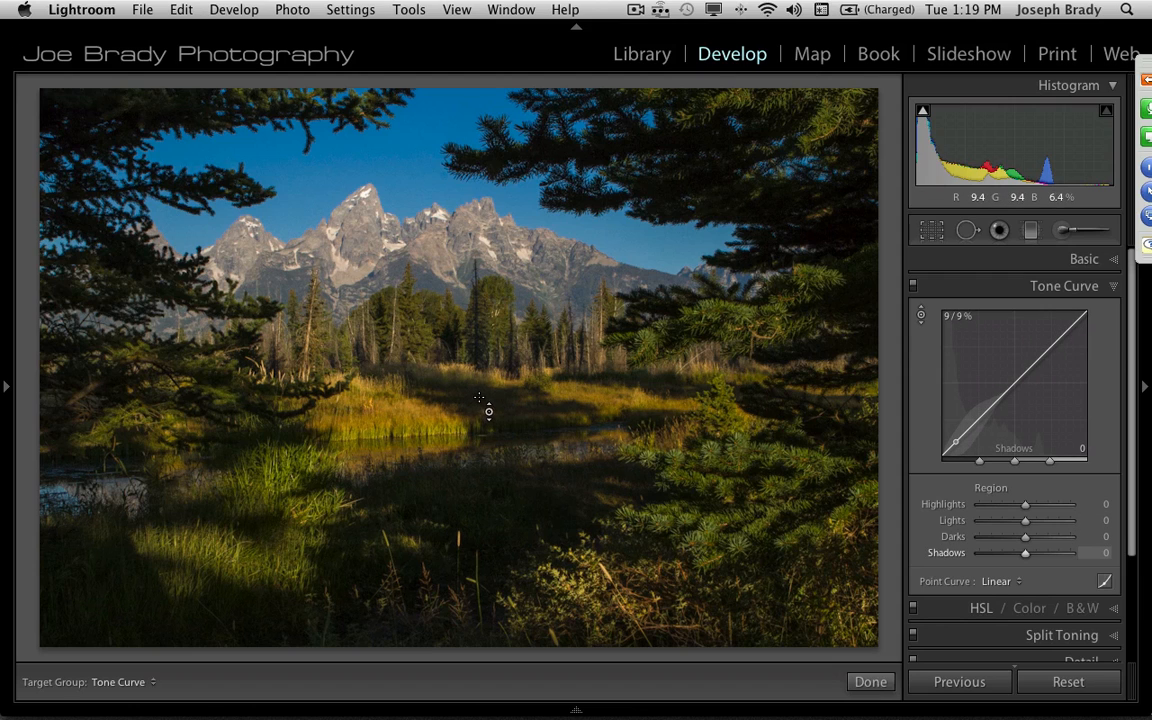
drag(484, 398, 484, 367)
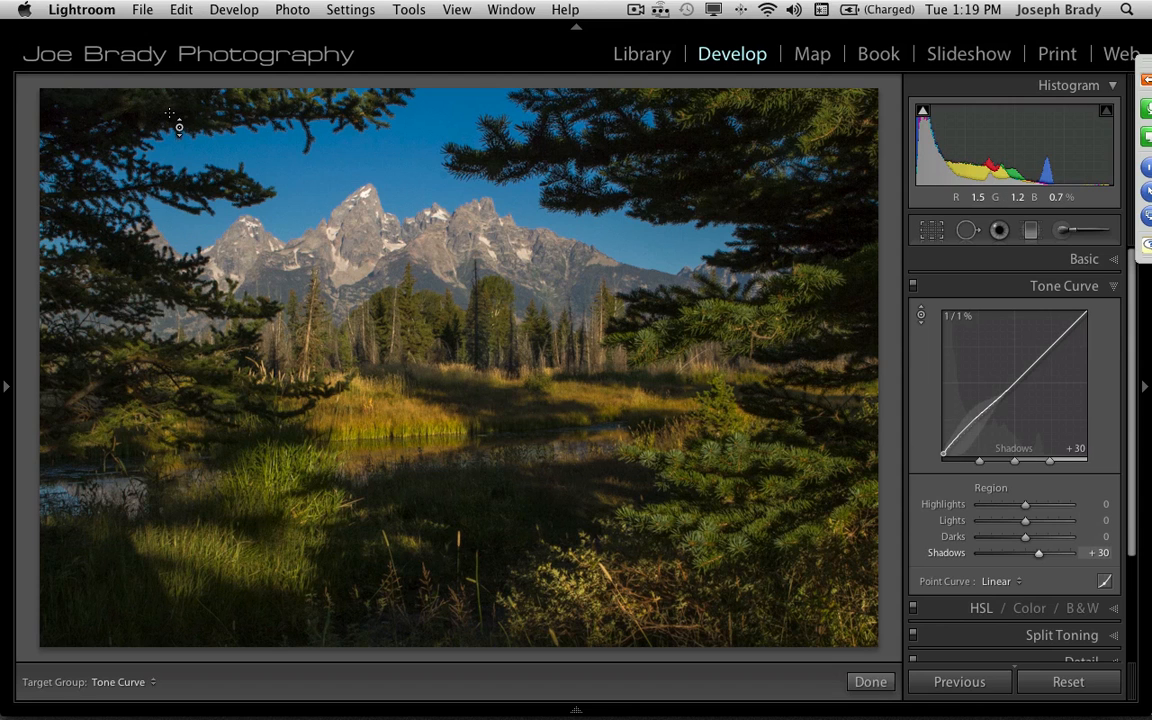
drag(178, 127, 178, 120)
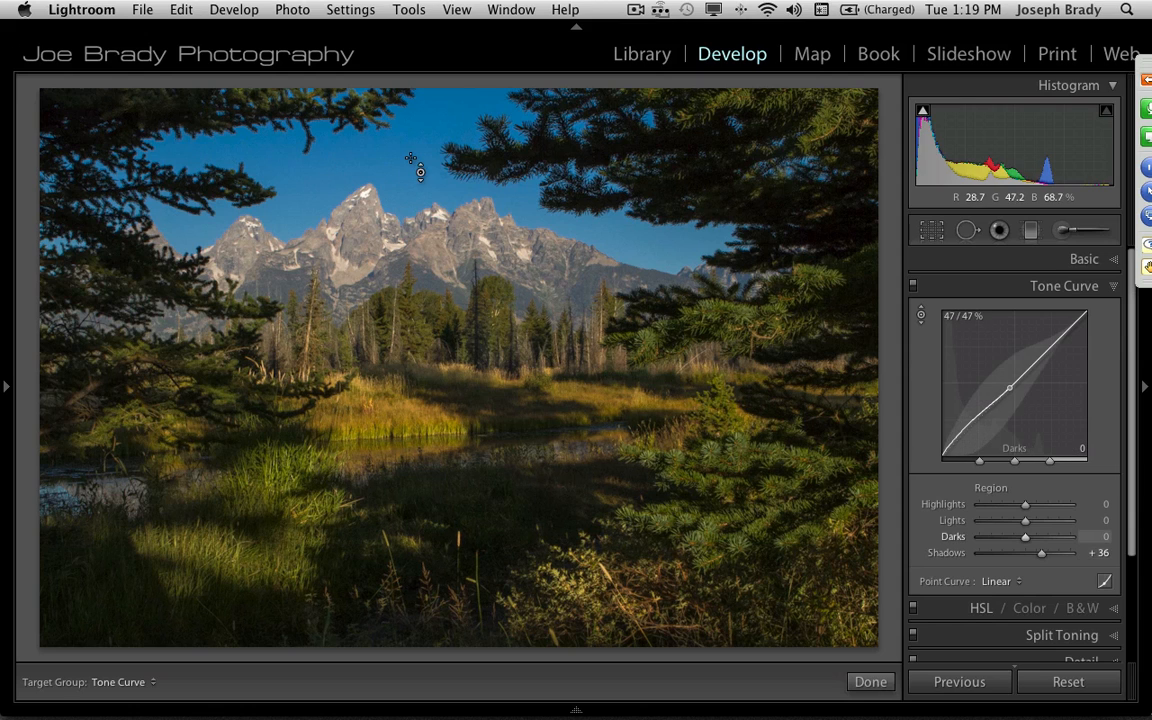
Set the tone curve's Darks to +8 by targeted adjustment on the photo, and compare the image with the curve off and on
drag(427, 163, 427, 151)
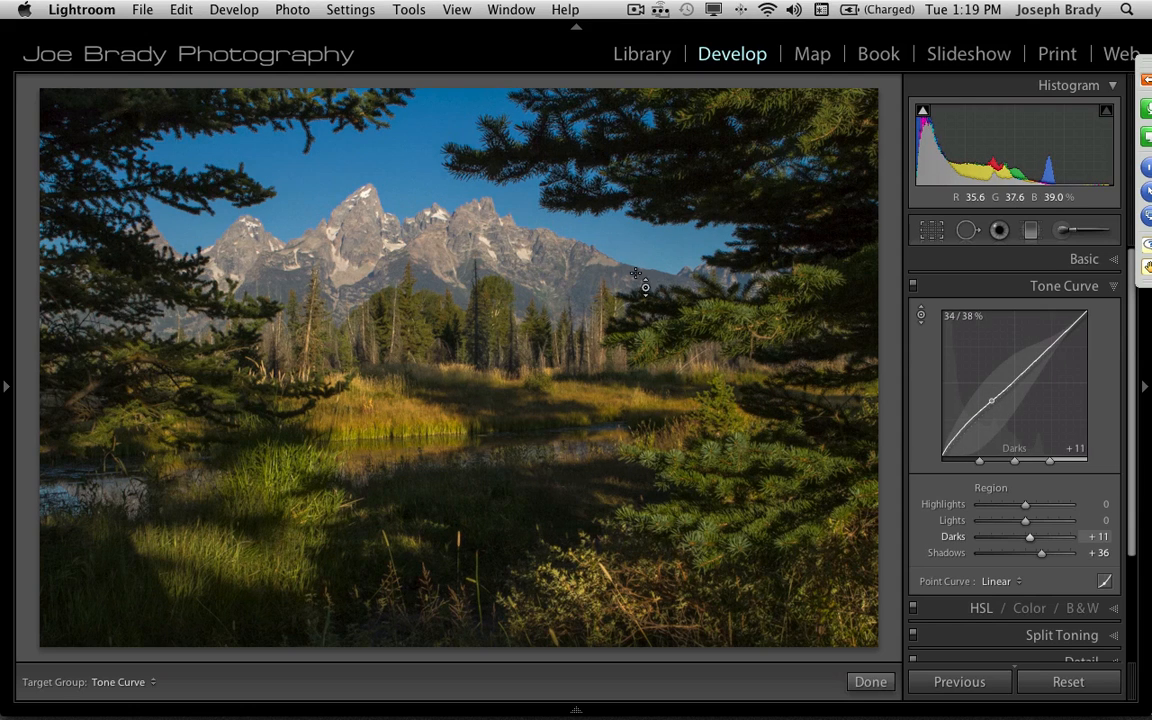
drag(590, 276, 594, 279)
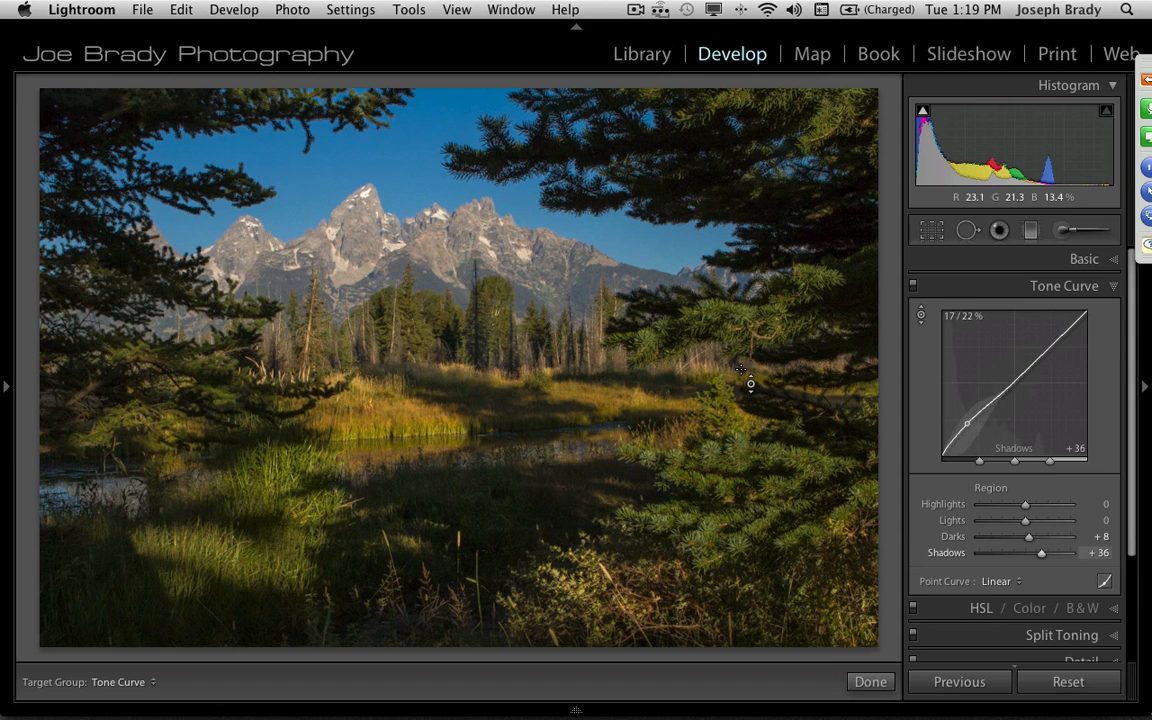
click(912, 287)
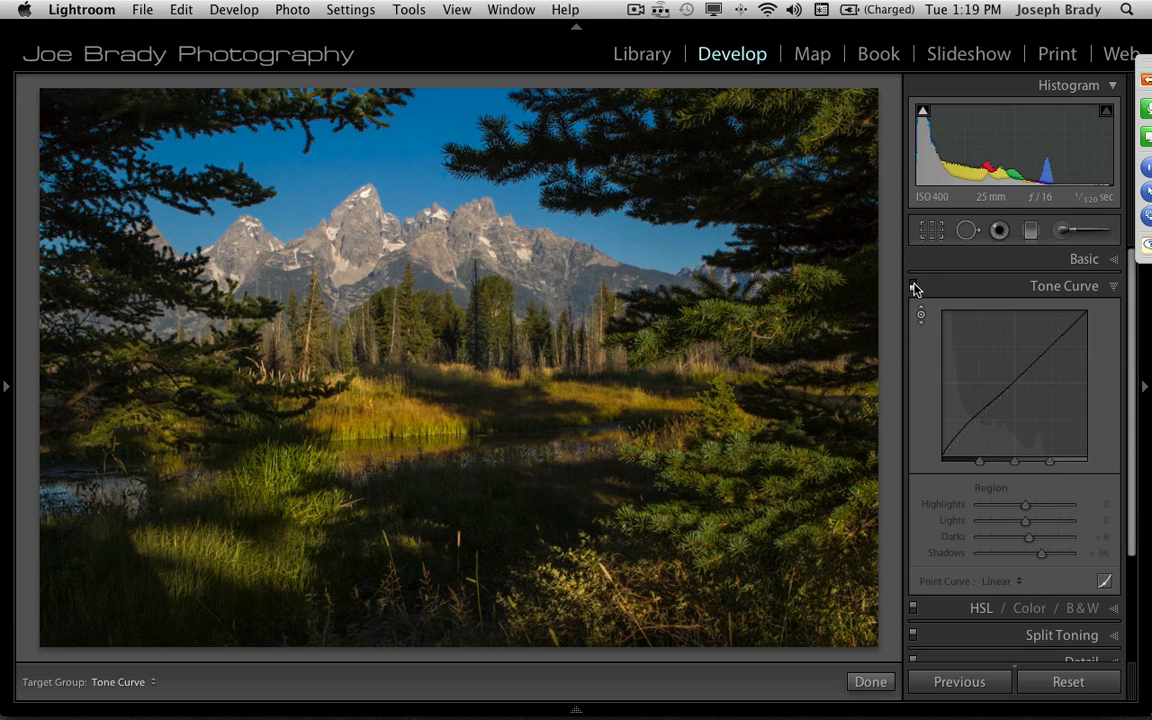
click(914, 287)
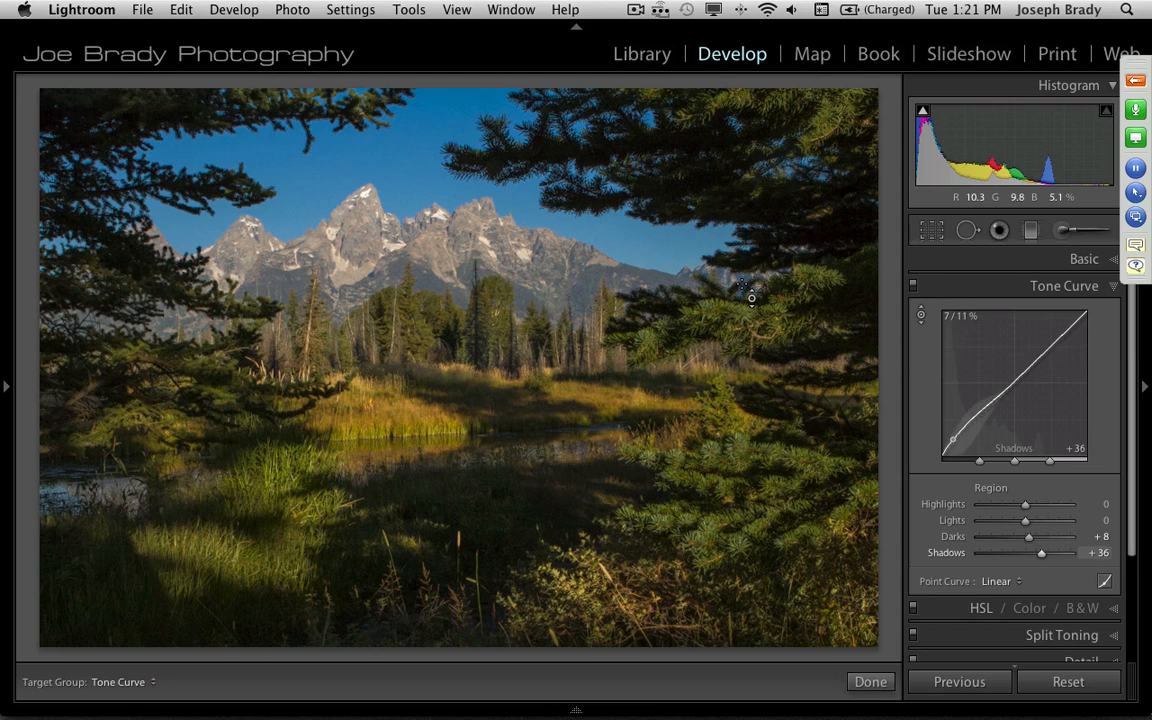
Open the HSL Hue settings and use targeted adjustment on the photo to shift Aqua to +21 and Blue to +16
click(1062, 290)
click(990, 316)
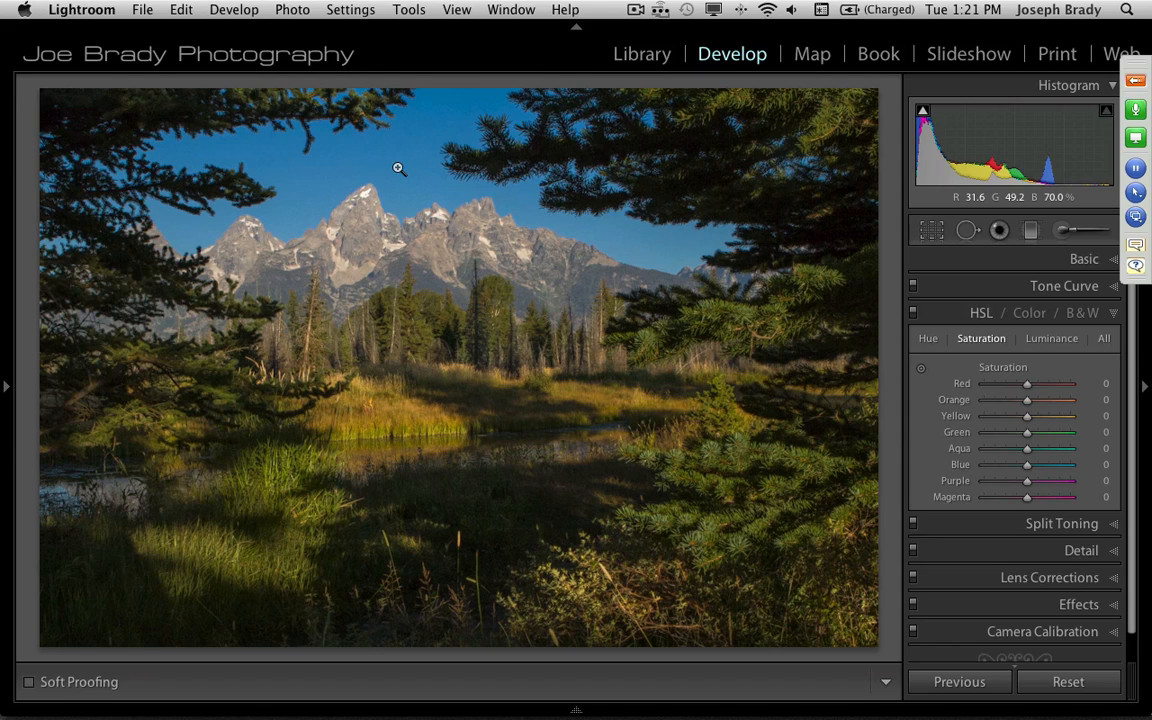
click(929, 340)
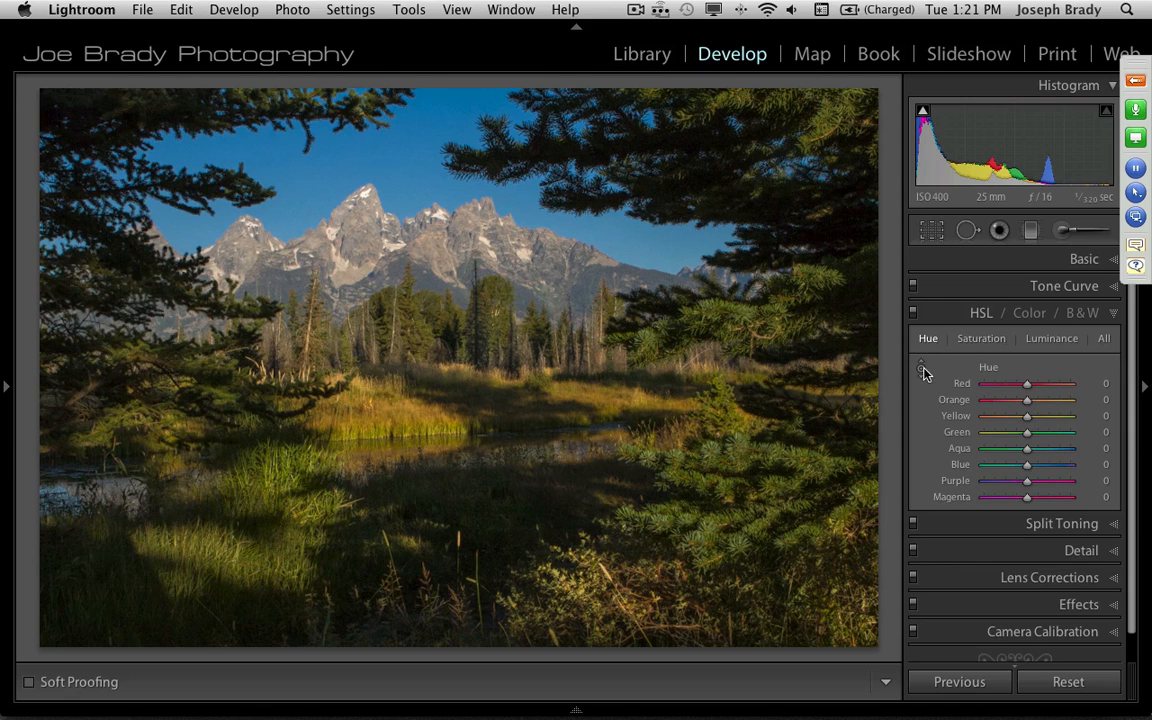
click(922, 369)
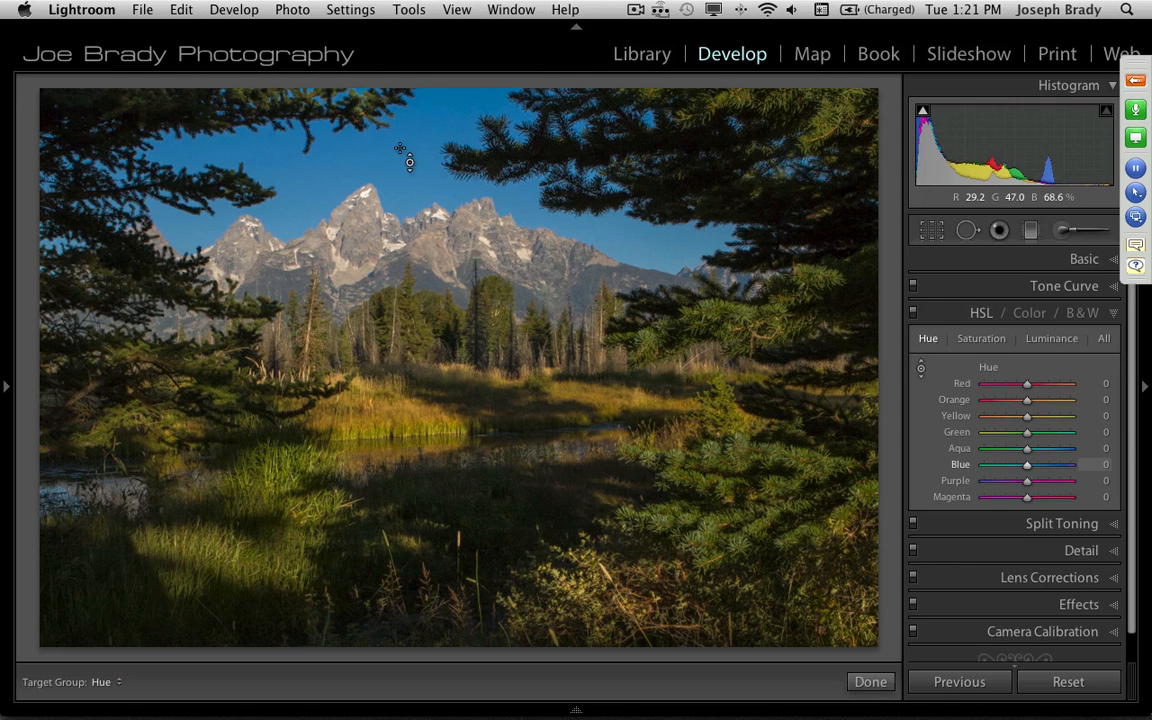
drag(875, 178, 899, 142)
drag(430, 140, 430, 177)
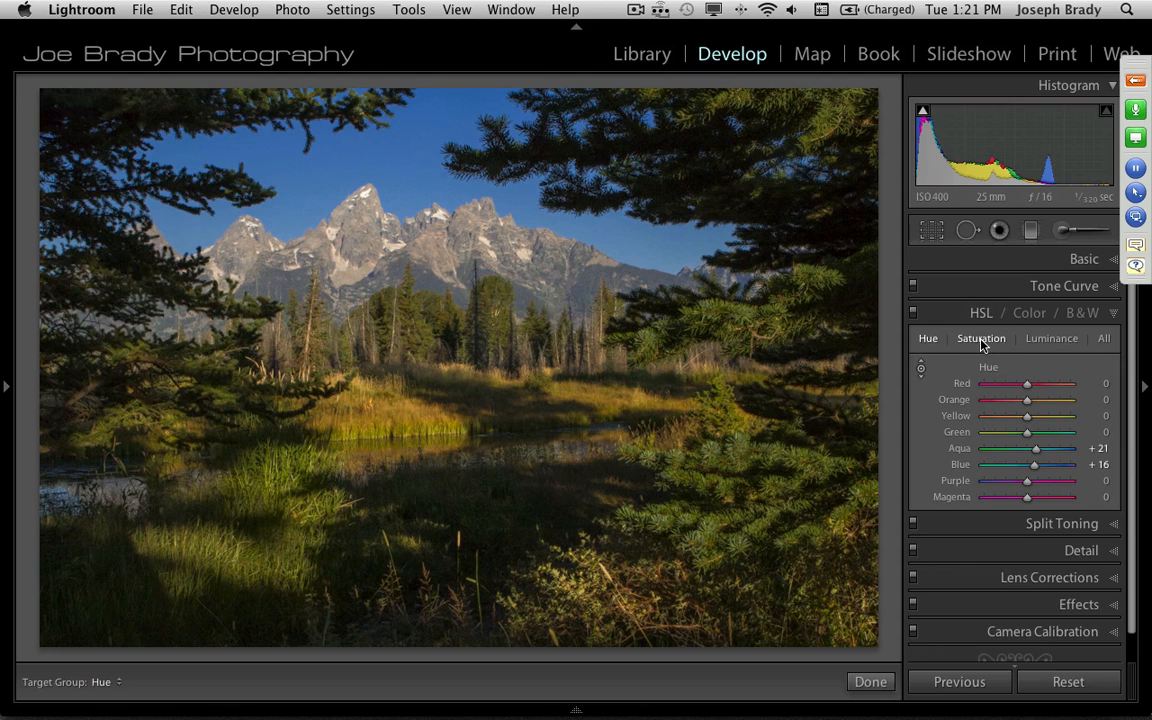
Brighten the warm tones by setting the HSL luminance of Orange to +50 and Yellow to +25 with the targeted adjustment tool
click(1045, 340)
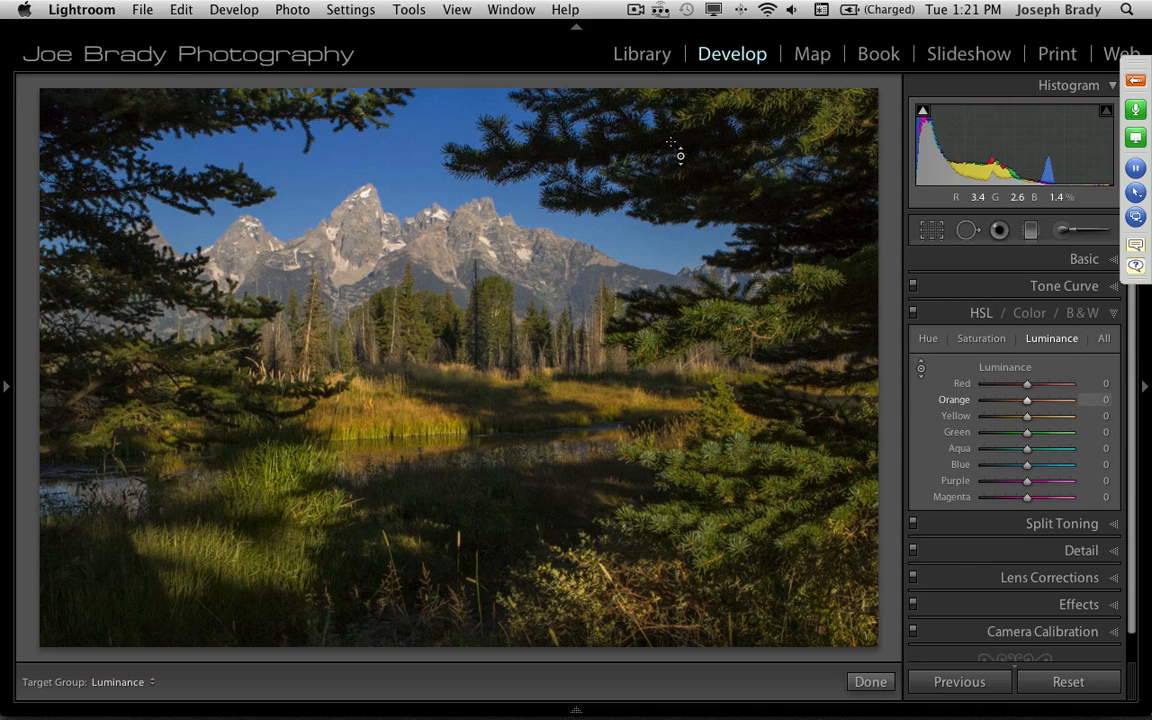
click(923, 369)
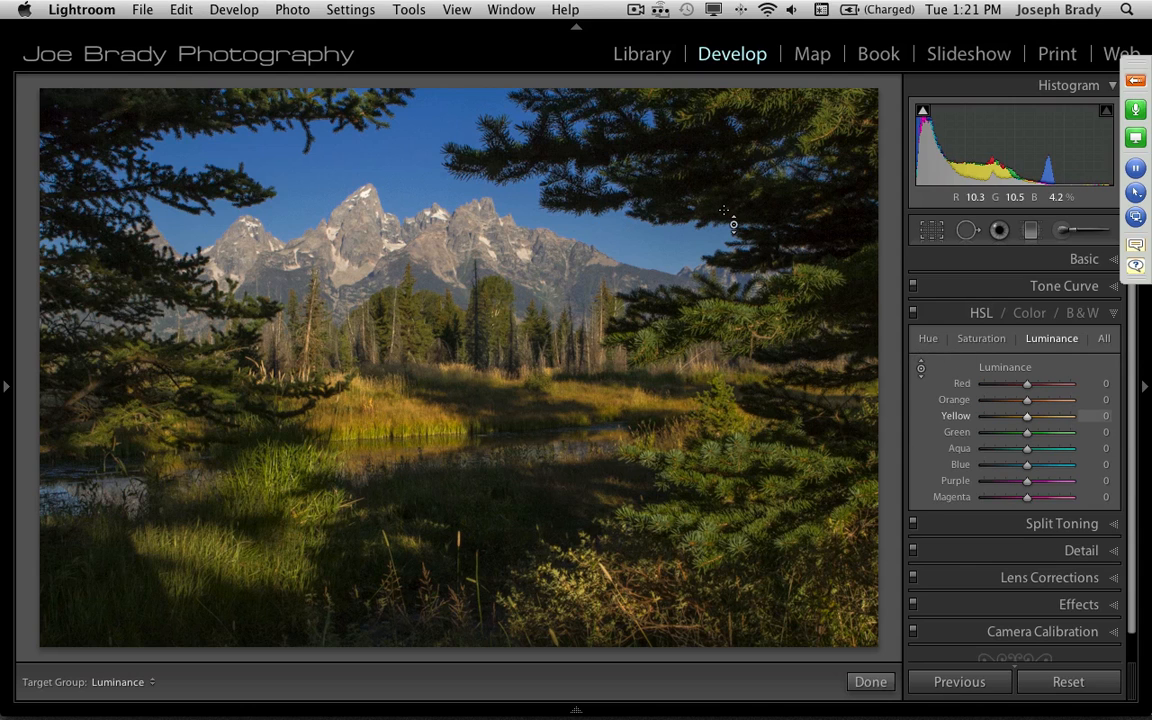
drag(670, 139, 670, 92)
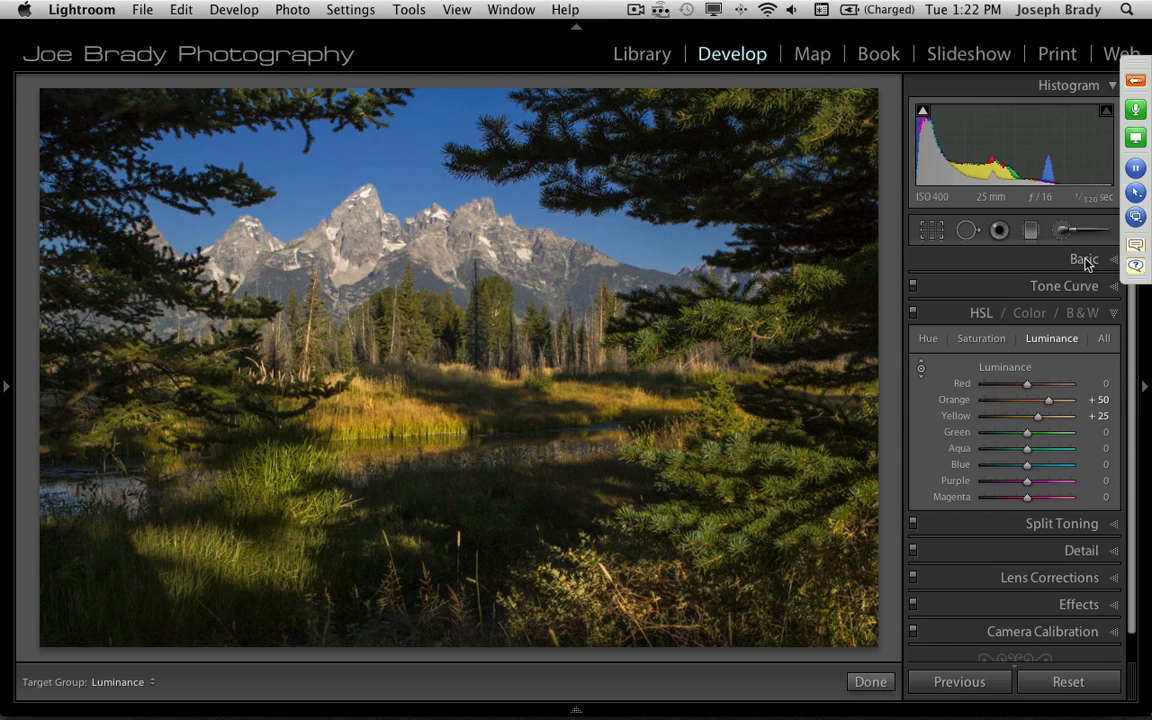
Inspect the mountain peaks at 1:2 and set the sharpening Amount to 78 and Radius to 0.7
scroll(1088, 380, down, 1)
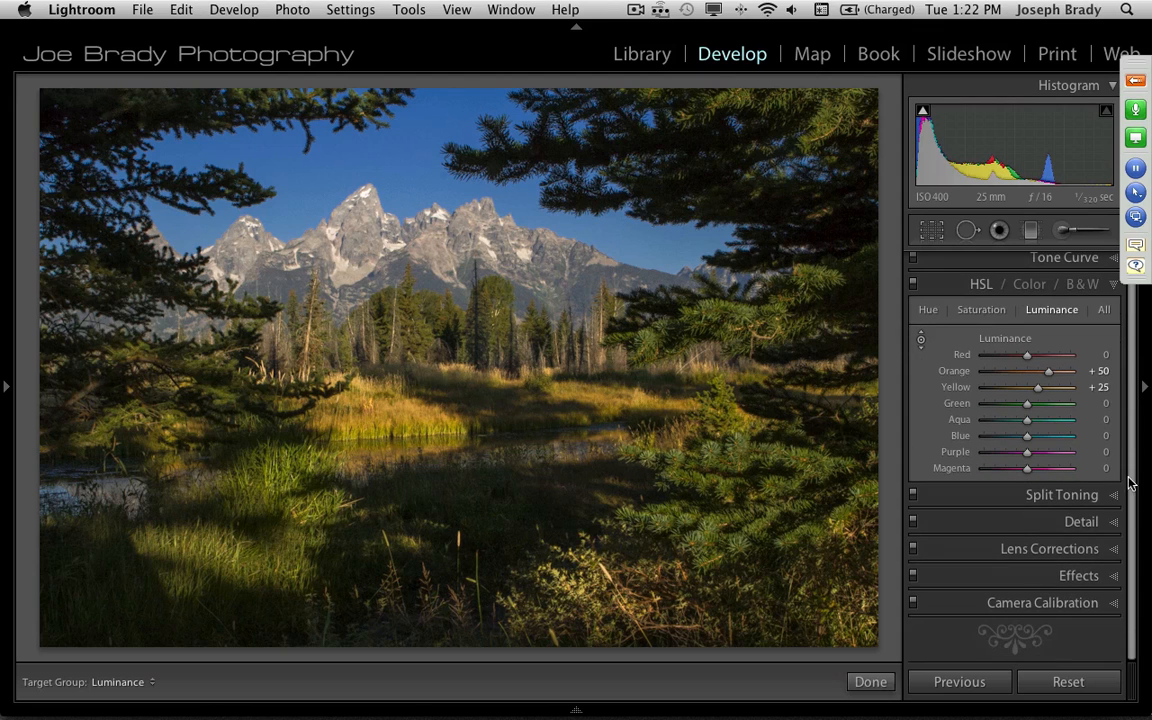
click(1080, 521)
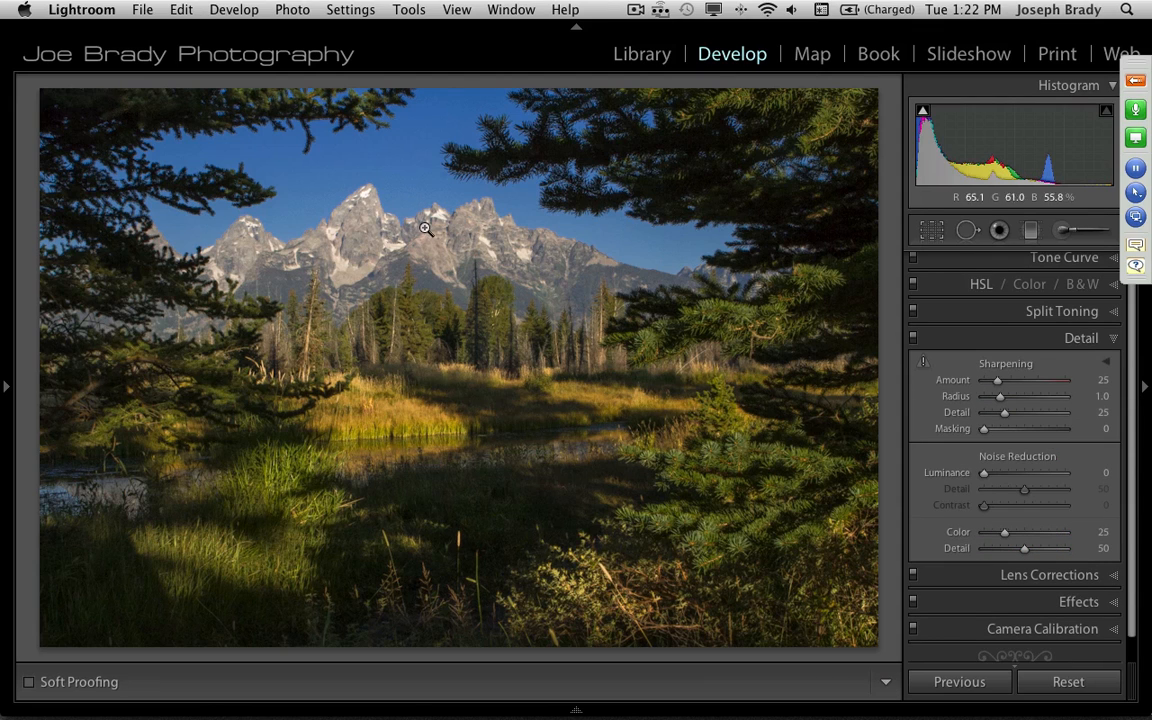
click(5, 390)
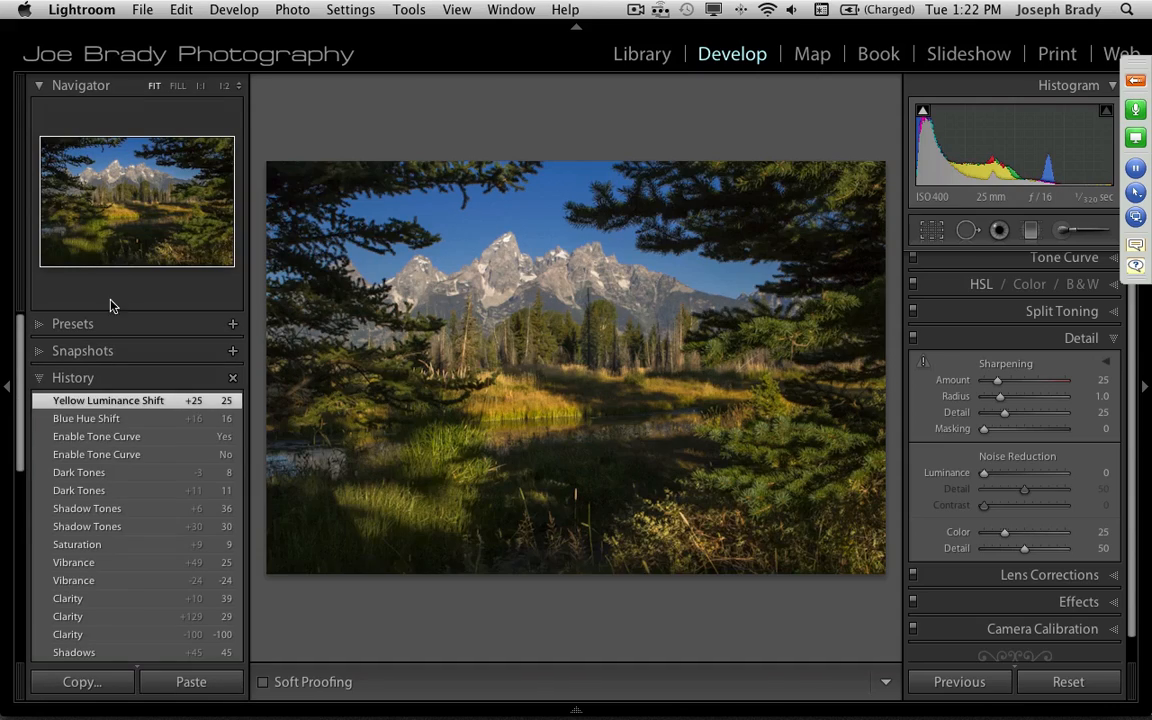
click(224, 86)
drag(189, 164, 126, 176)
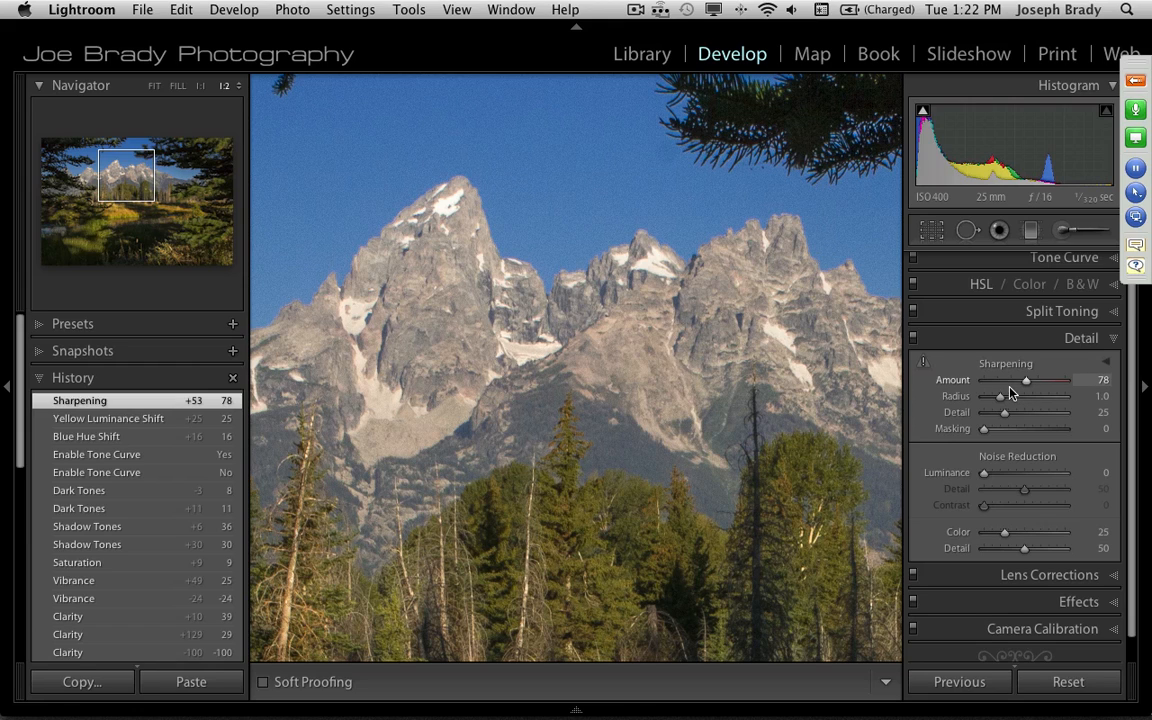
drag(1000, 398, 991, 400)
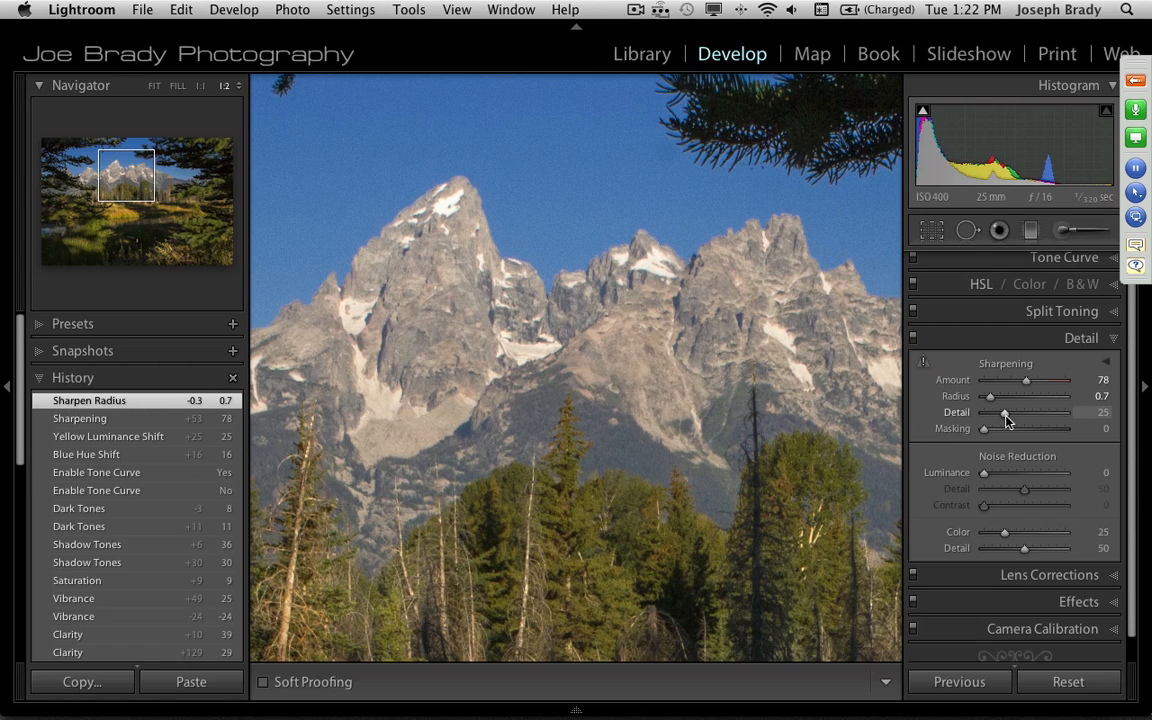
Set the sharpening Detail to 30, checking its effect with the grayscale mask preview
drag(1005, 413, 1070, 430)
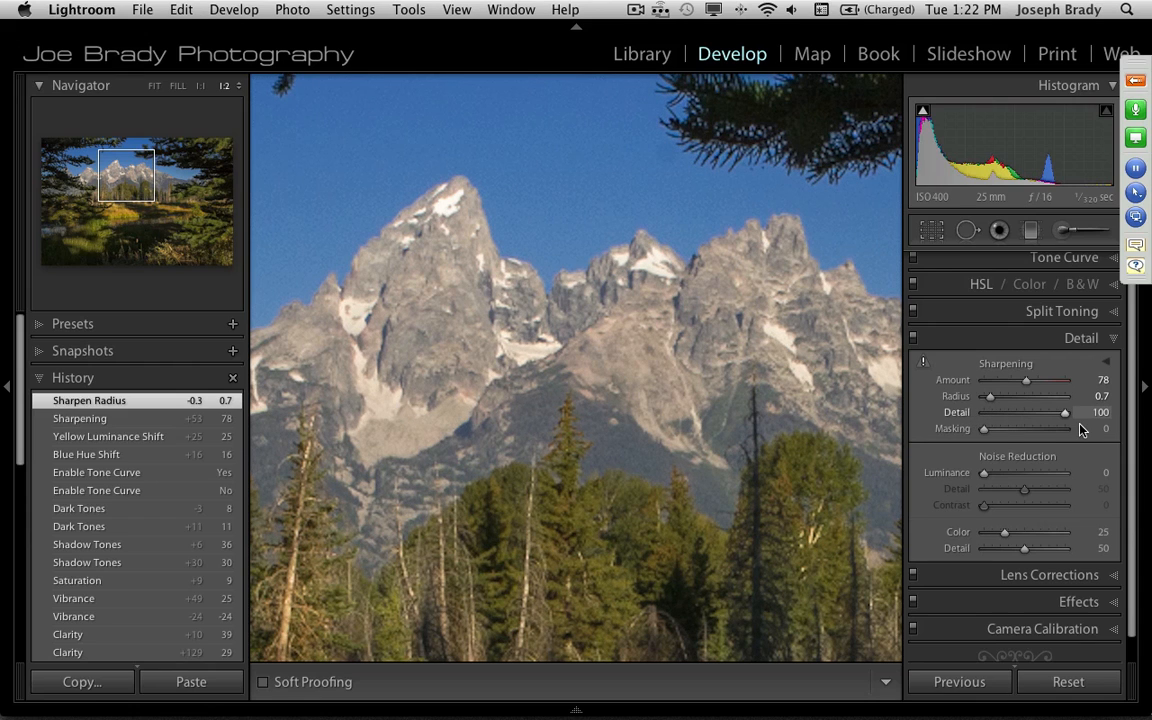
drag(1080, 430, 1042, 420)
key(alt)
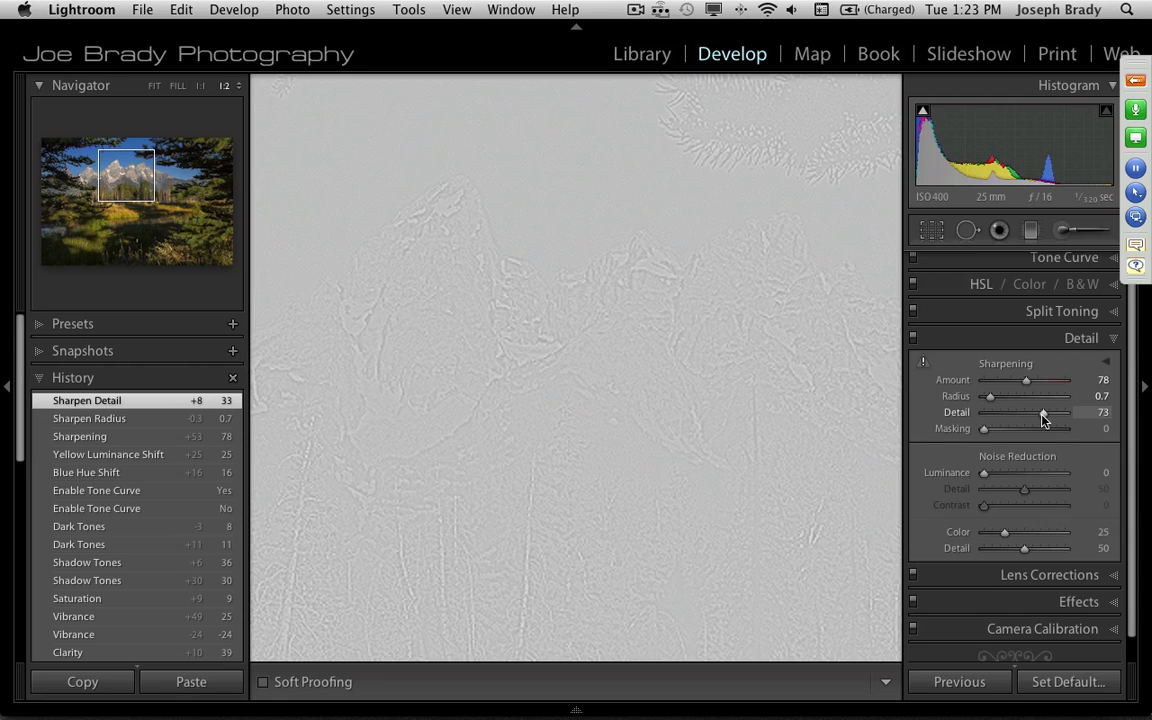
drag(1042, 420, 1008, 426)
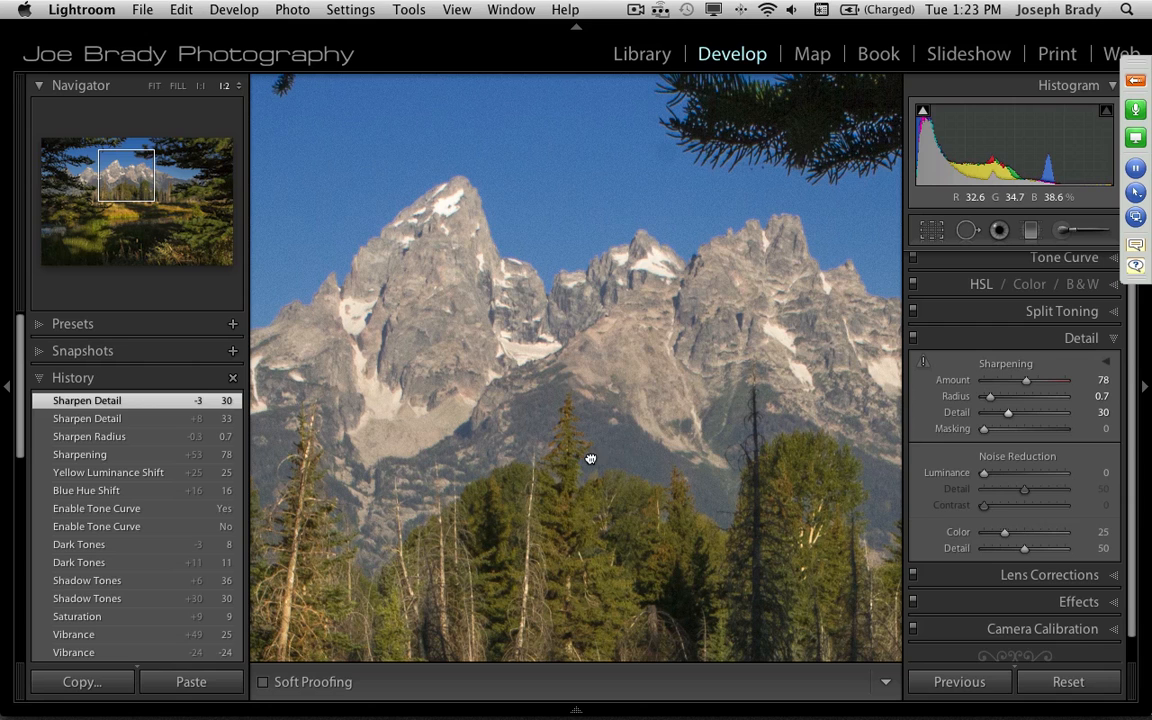
Inspect the sky above the peaks at 1:1 and set noise reduction Luminance to 24 and its Detail to 61
scroll(593, 458, up, 3)
scroll(593, 458, right, 3)
scroll(638, 478, up, 5)
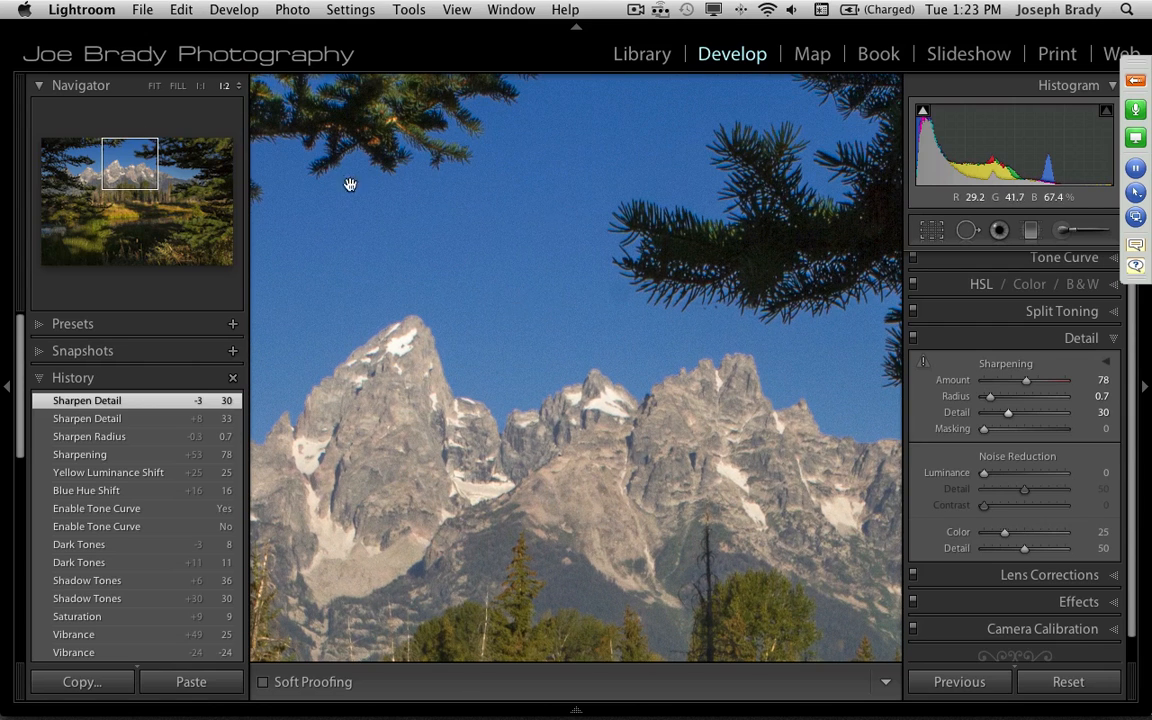
click(200, 85)
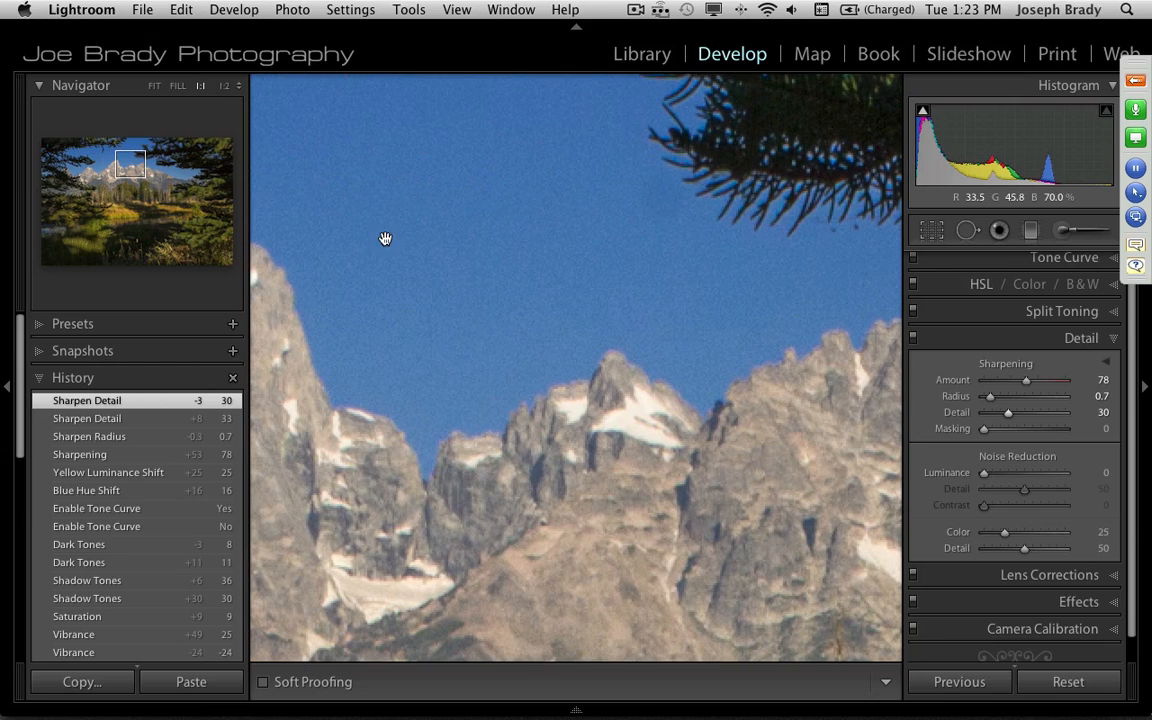
drag(430, 286, 589, 362)
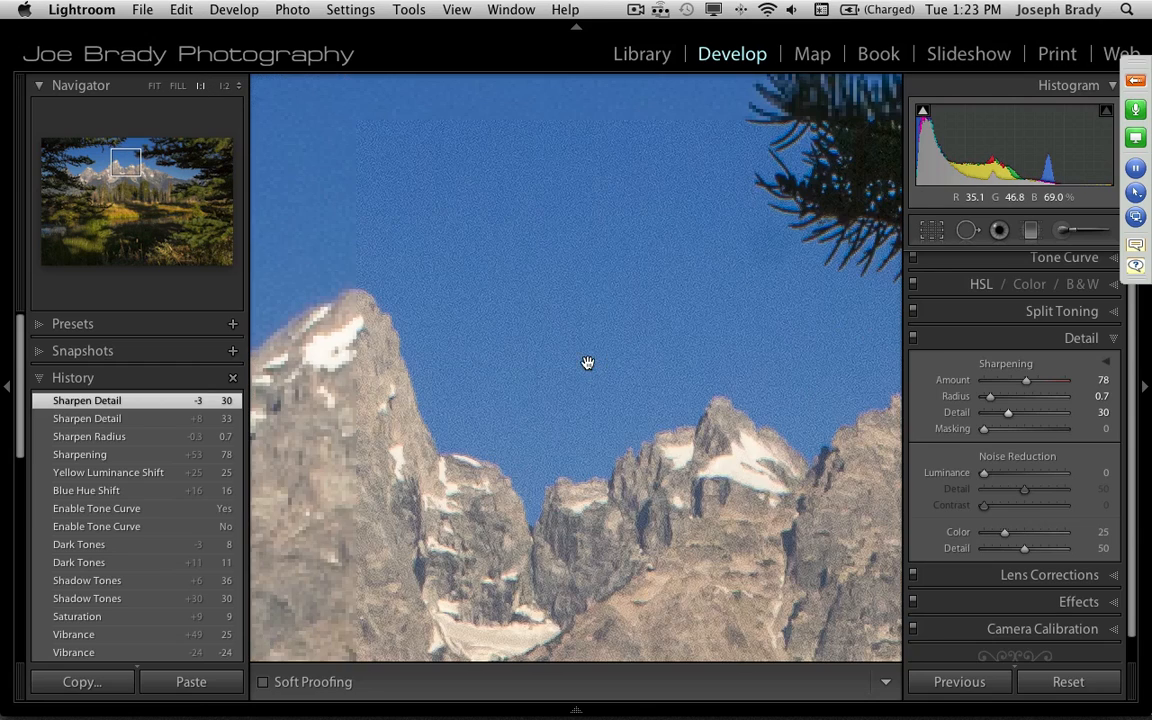
click(1004, 475)
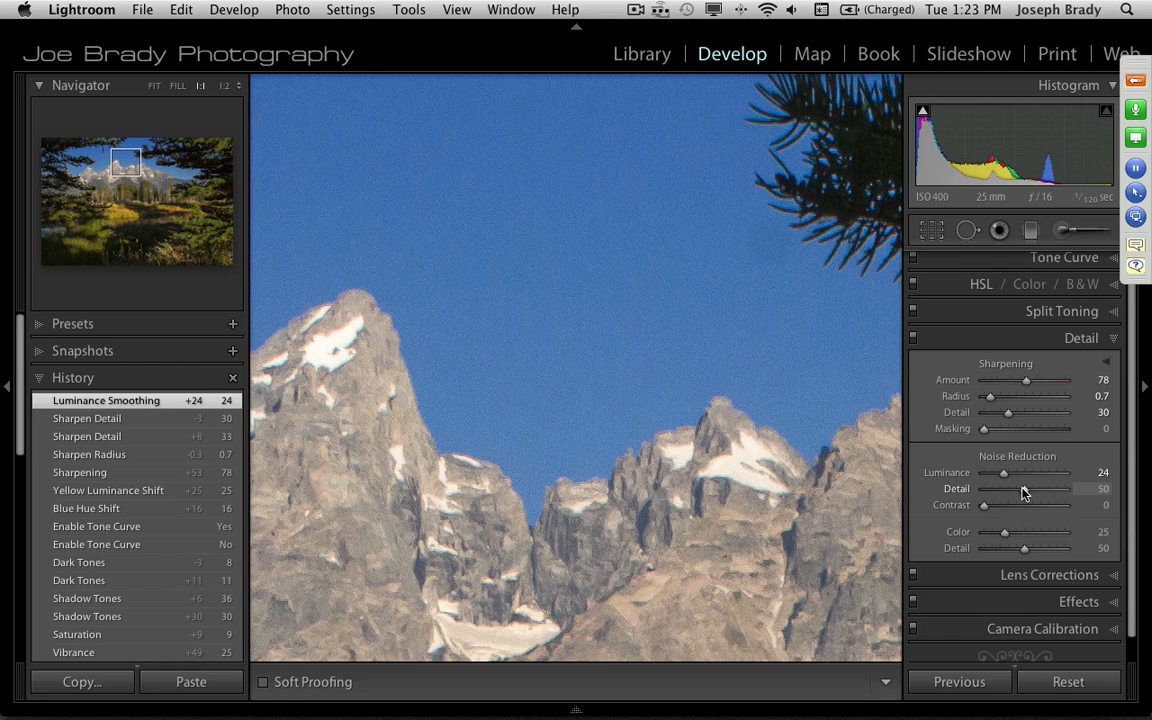
drag(1023, 491, 1033, 493)
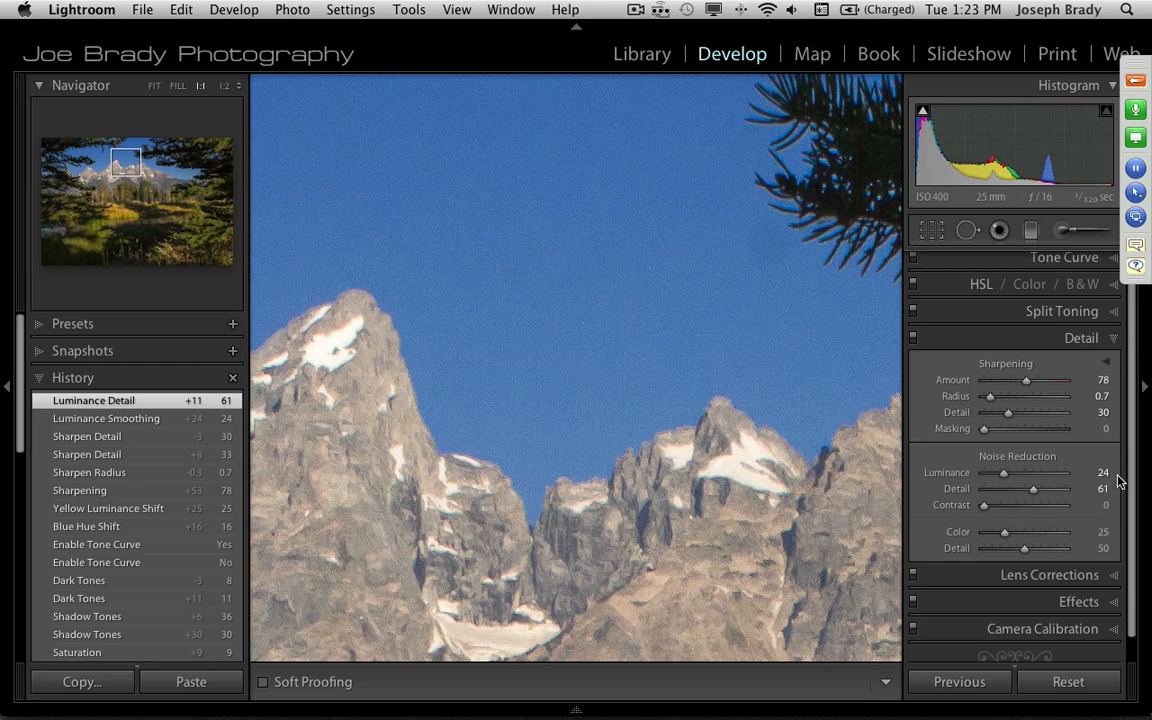
Activate Spot Removal in Heal mode over the sky beside the pine branch and reduce the brush size to 43
scroll(1128, 512, down, 1)
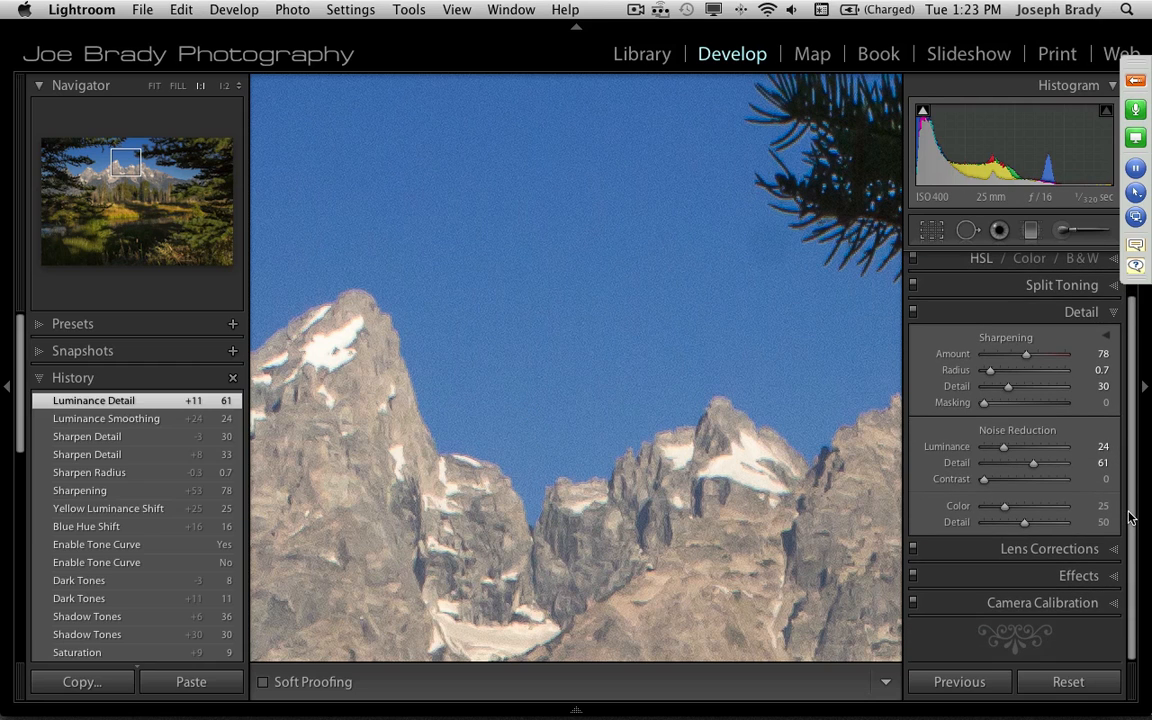
drag(758, 278, 682, 327)
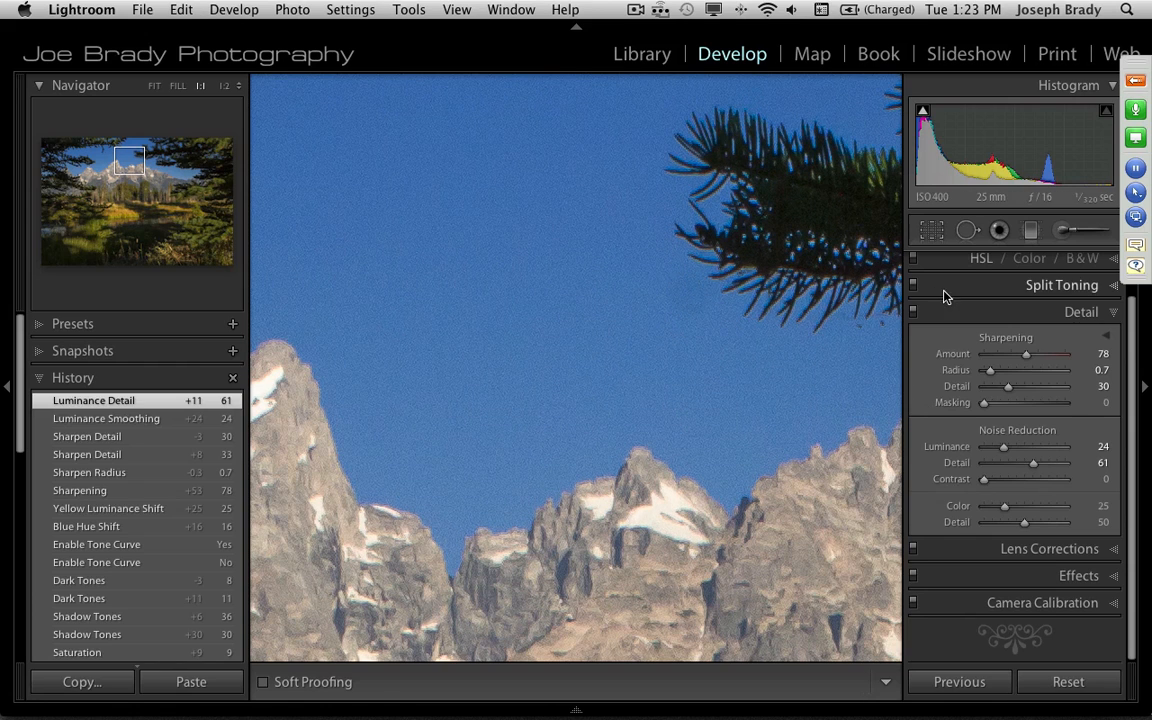
click(966, 231)
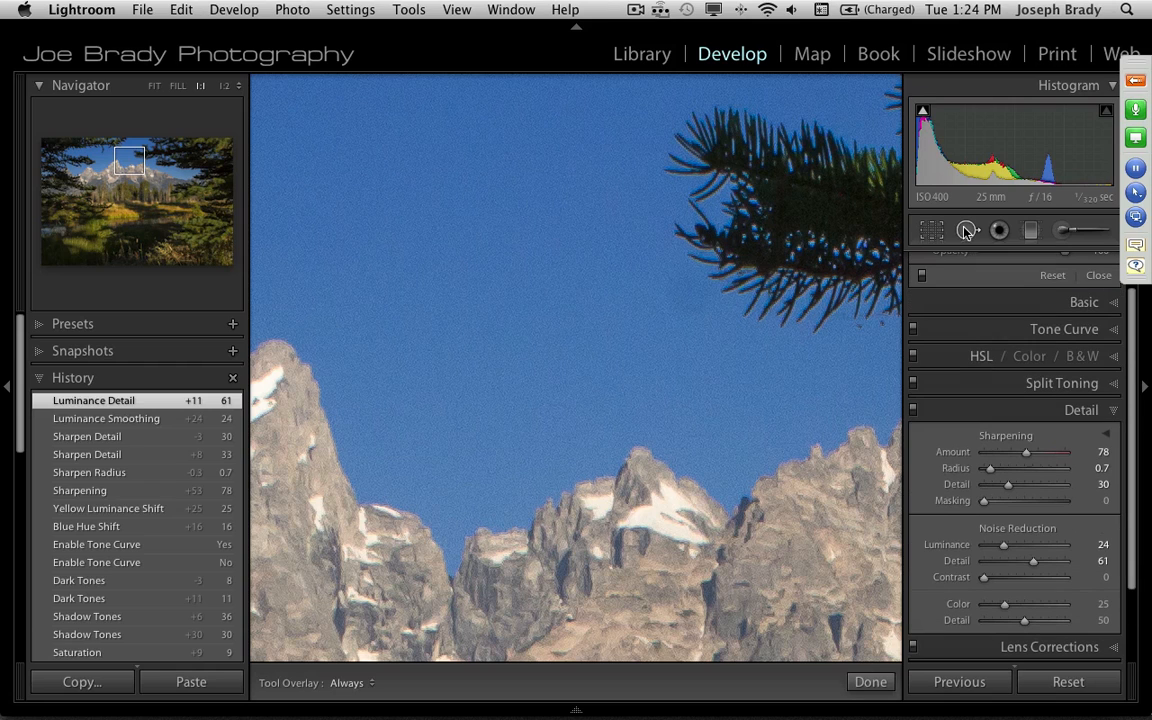
scroll(698, 327, down, 3)
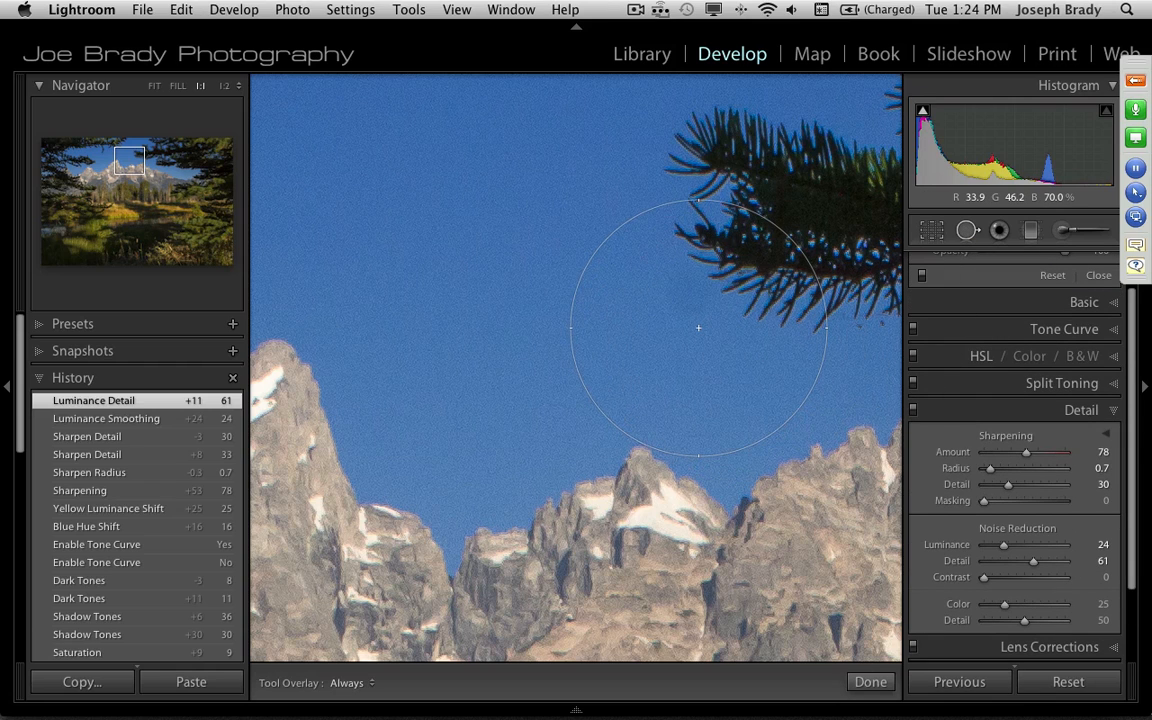
scroll(698, 327, down, 10)
scroll(698, 327, down, 8)
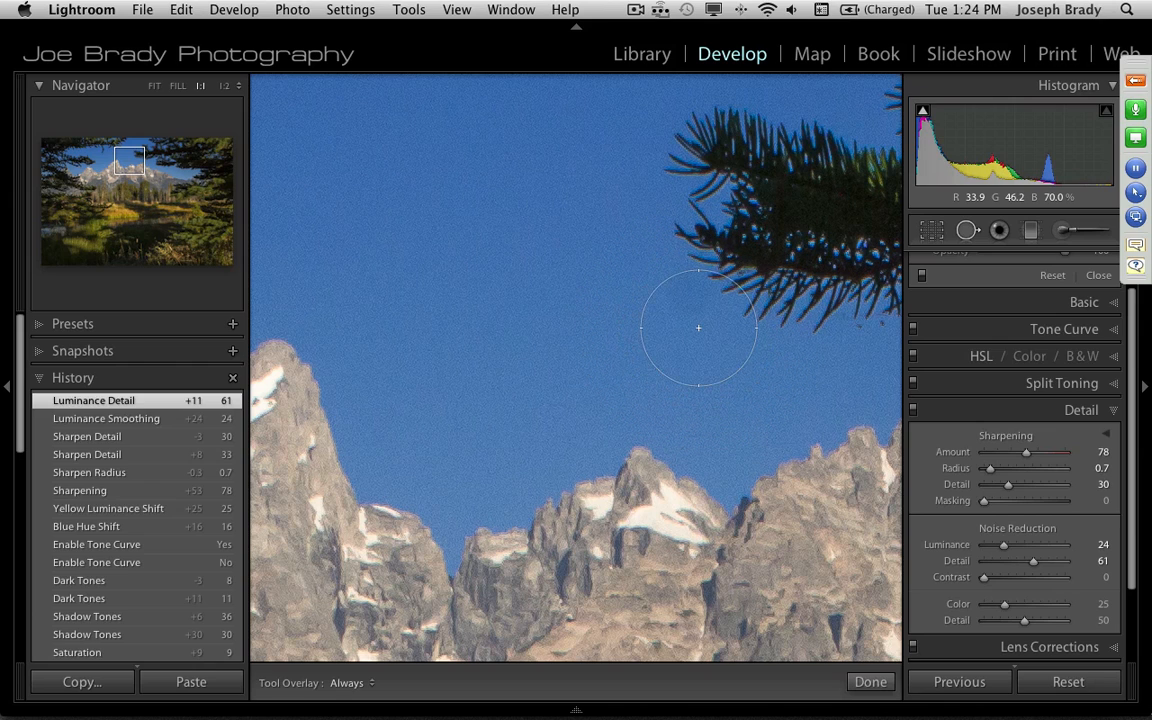
scroll(698, 327, down, 2)
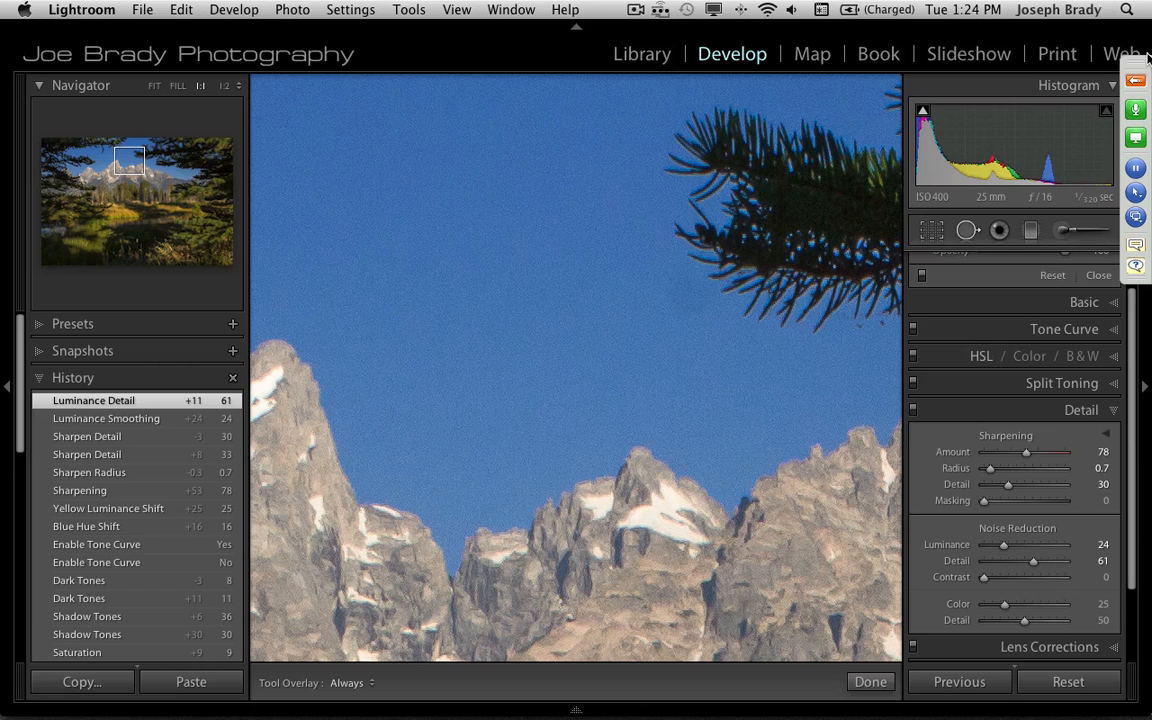
scroll(1037, 360, up, 3)
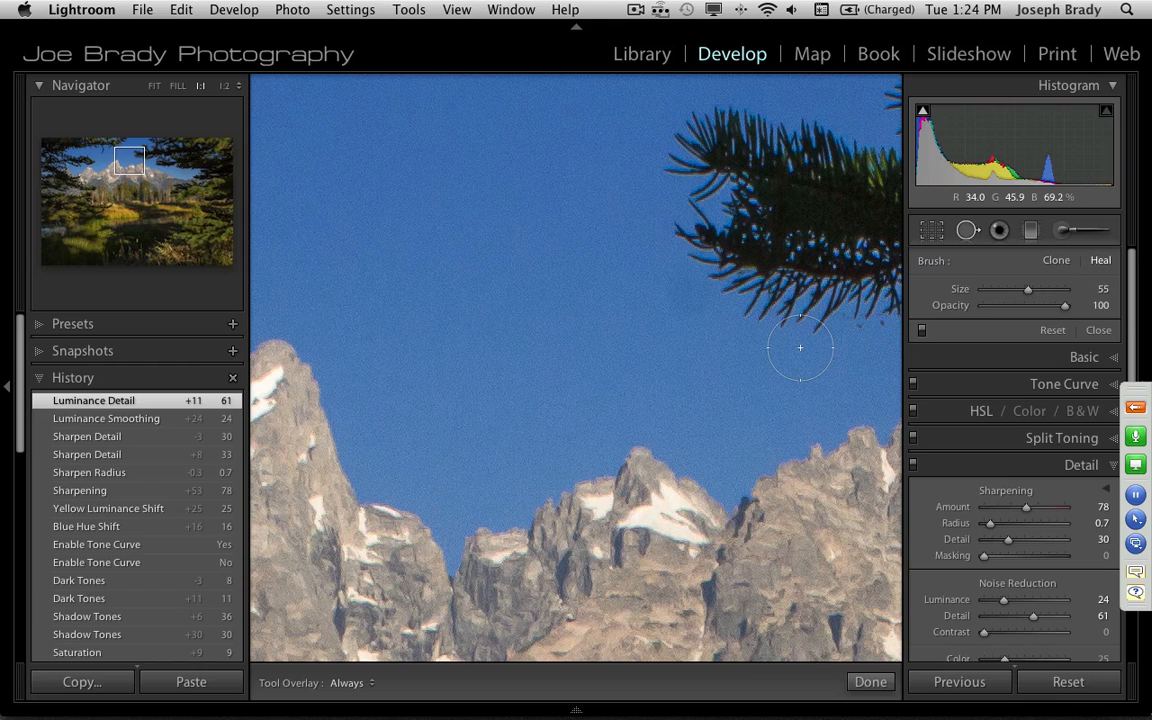
key(bracketleft)
key(bracketleft)
key(bracketleft)
key(bracketleft)
Try to heal the two sky spots below the pine branch, sampling clear sky as the source for the upper one
click(688, 291)
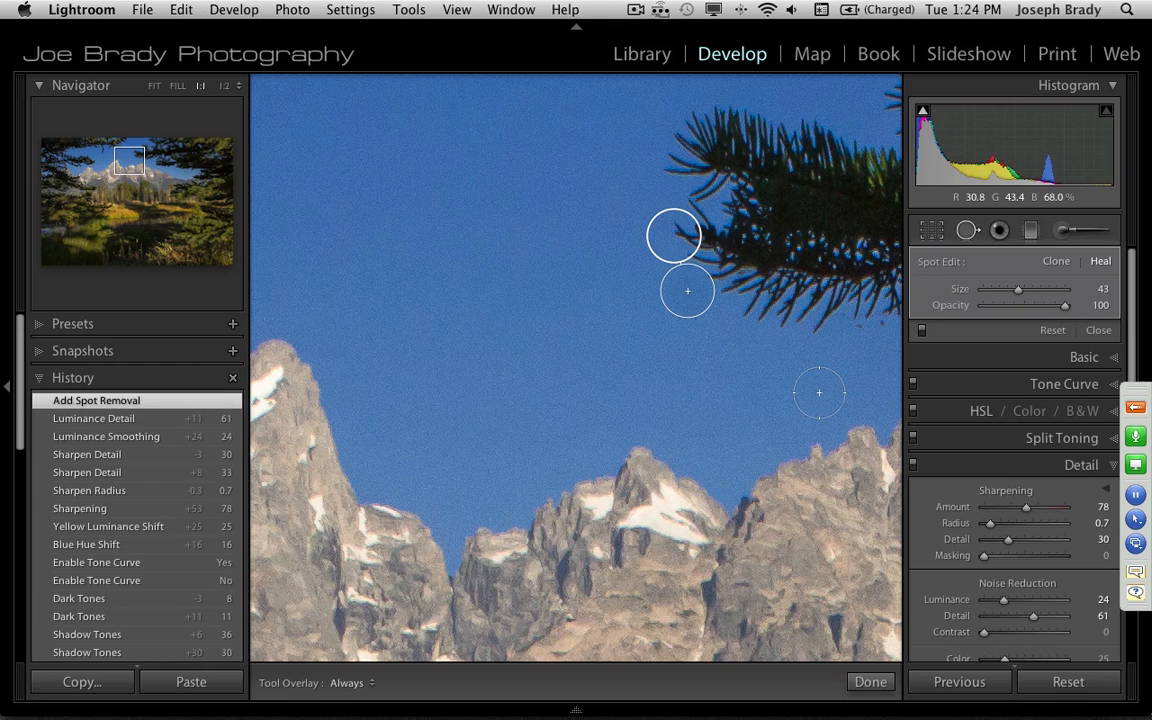
key(super+z)
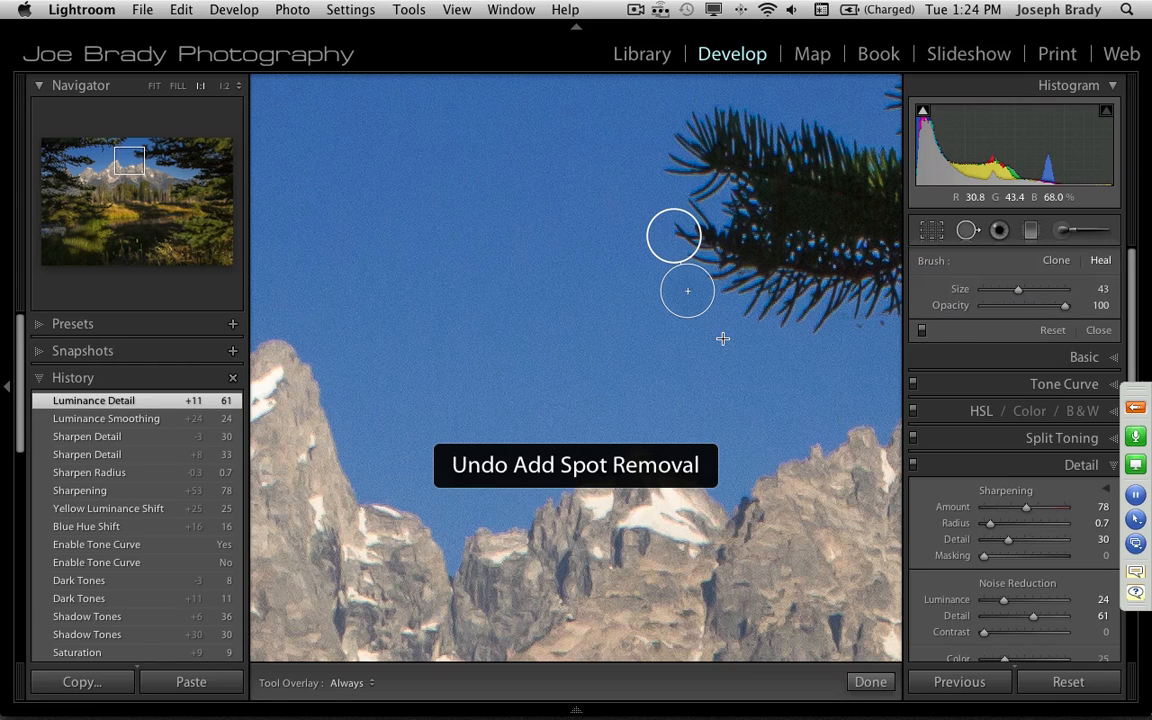
click(723, 339)
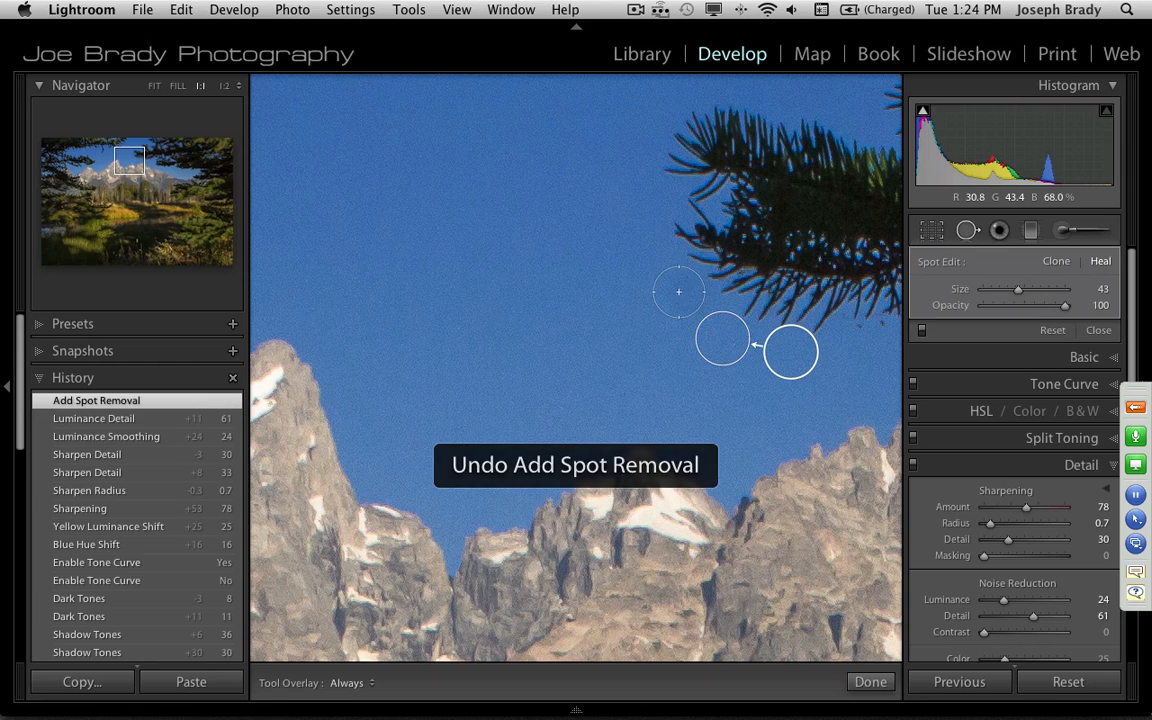
mouse_move(660, 290)
mouse_down()
mouse_move(625, 303)
mouse_move(485, 279)
mouse_move(437, 298)
mouse_move(663, 396)
mouse_move(442, 373)
mouse_move(497, 204)
mouse_move(478, 306)
mouse_move(545, 306)
mouse_move(582, 284)
mouse_up()
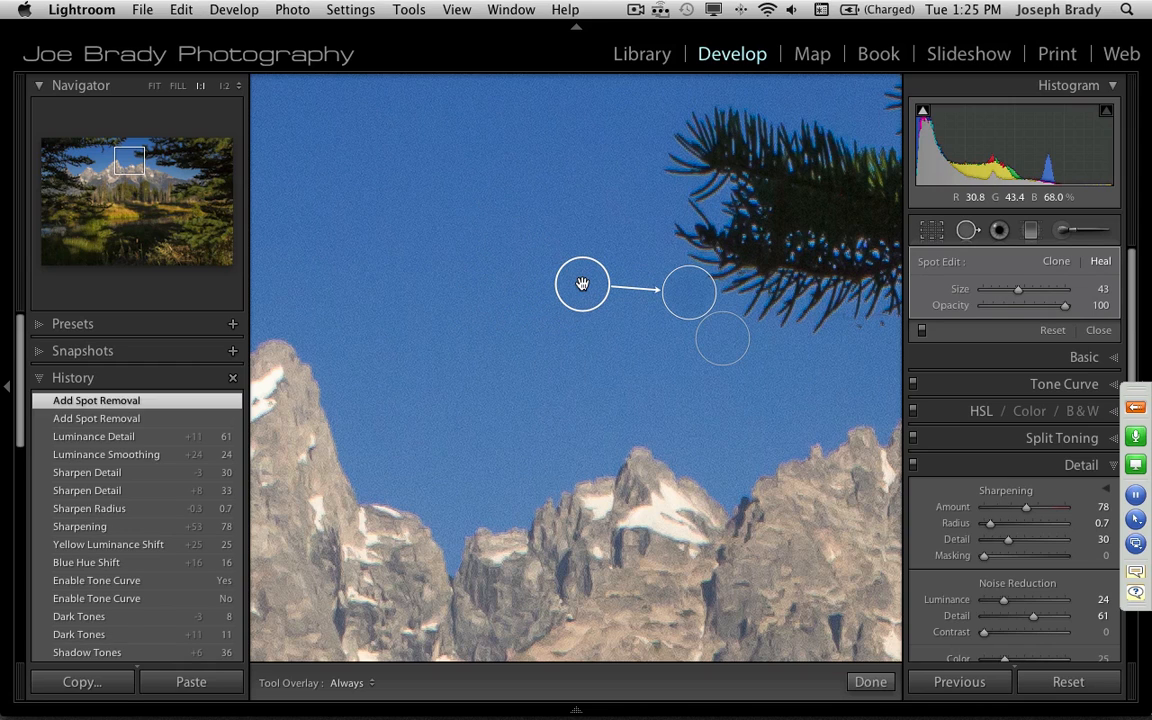
click(866, 684)
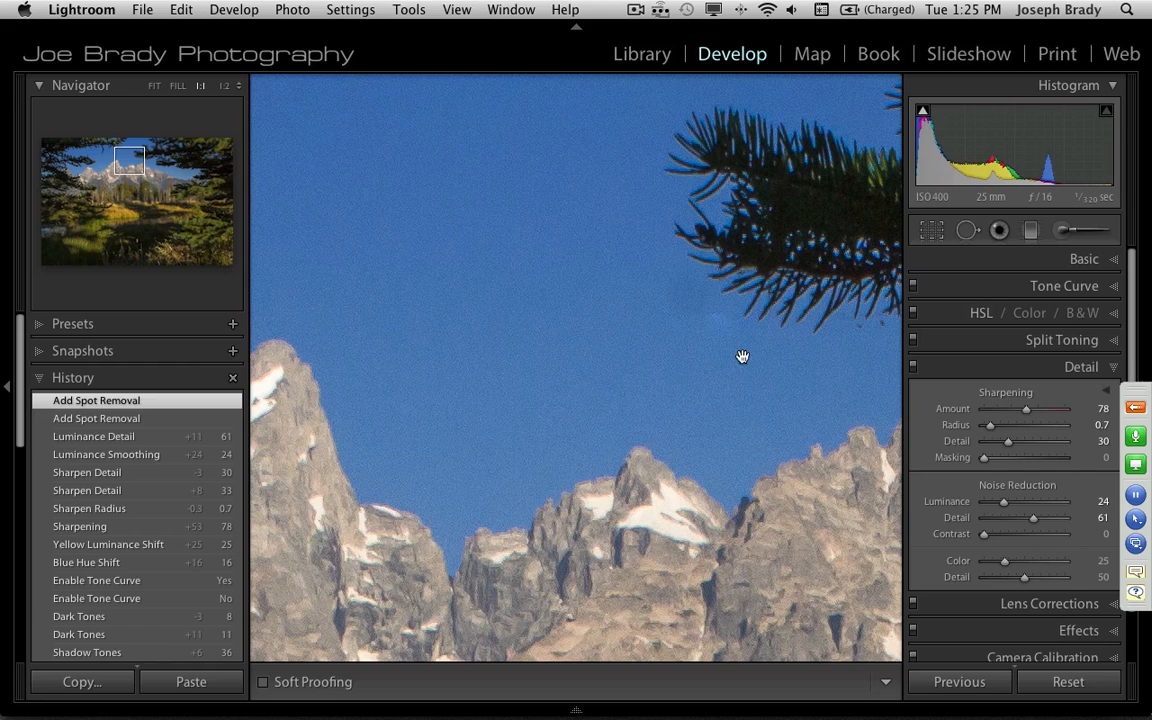
Undo the spot removals made in the sky
key(super+z)
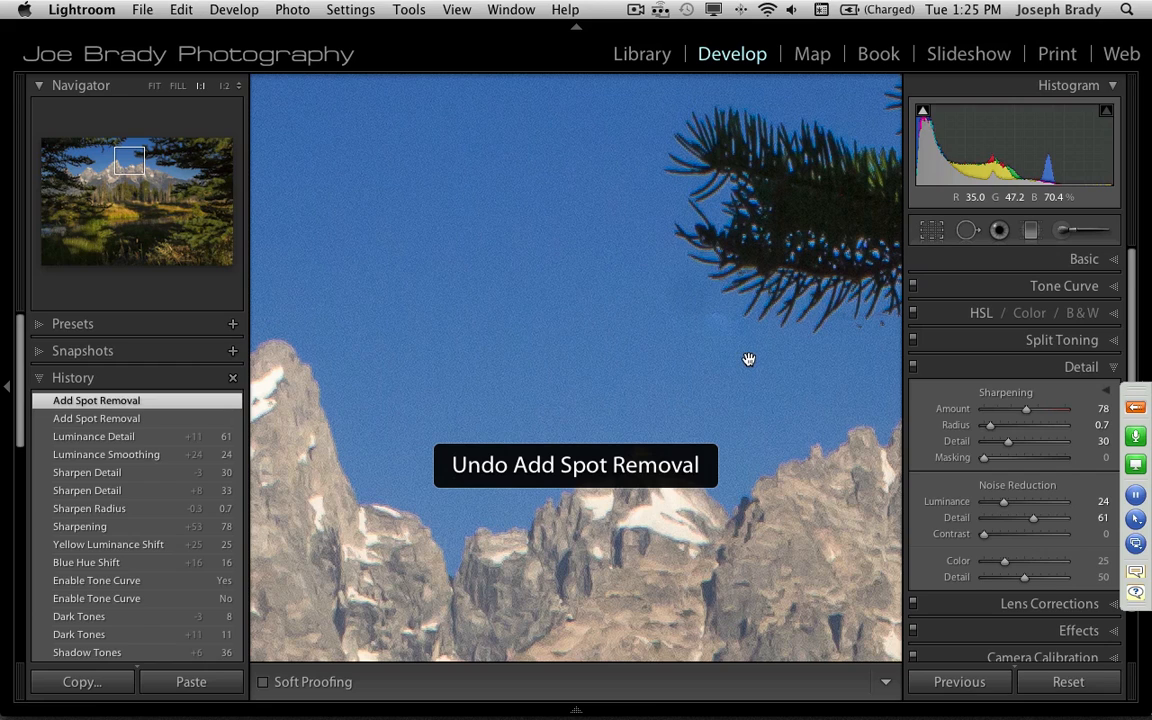
key(super+z)
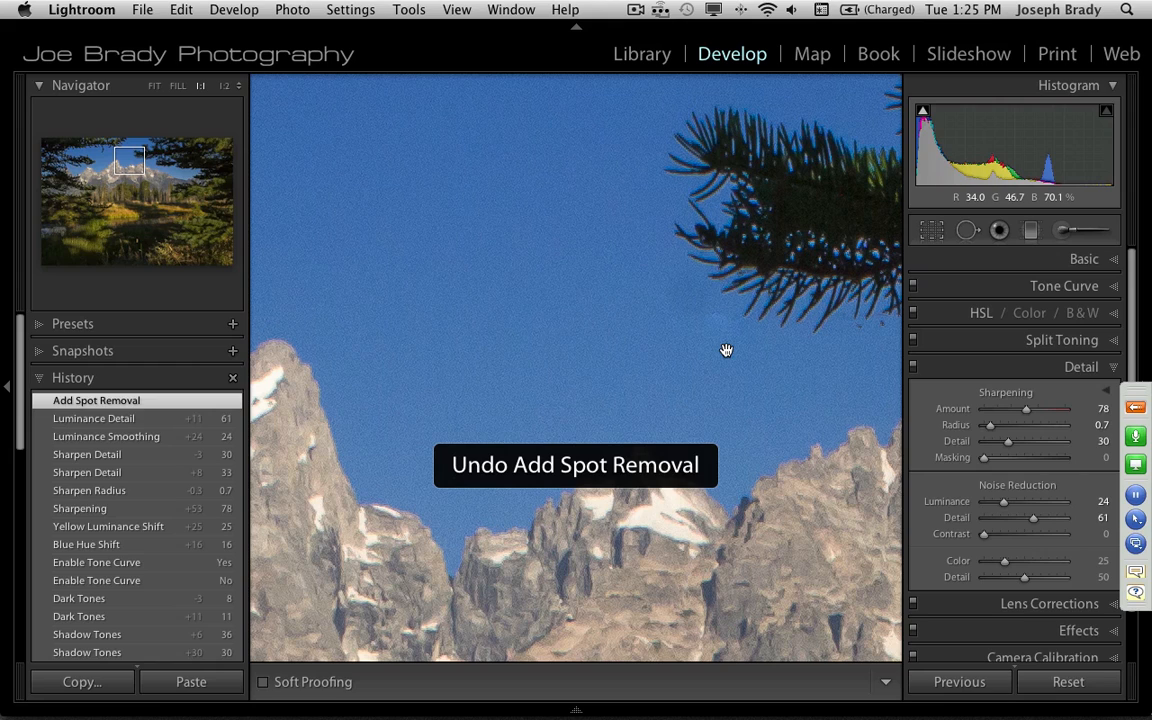
key(super+z)
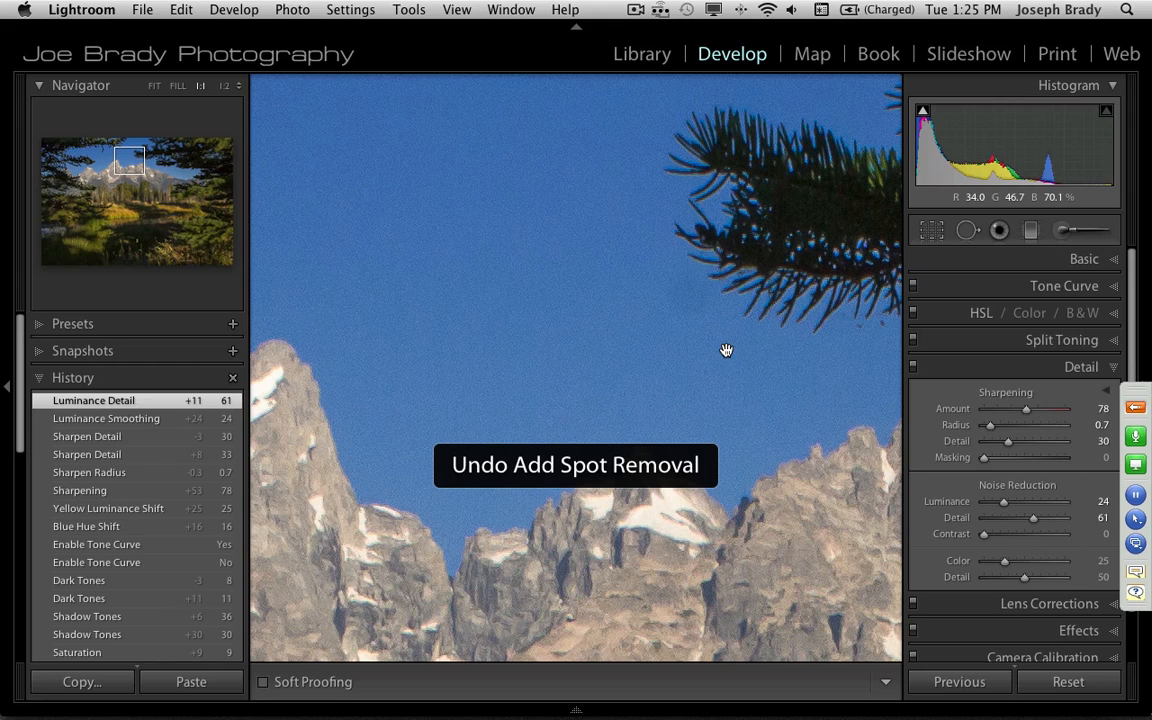
Clone clear sky over the dust spot beside the pine branch using Spot Removal in Clone mode at size 52
click(728, 352)
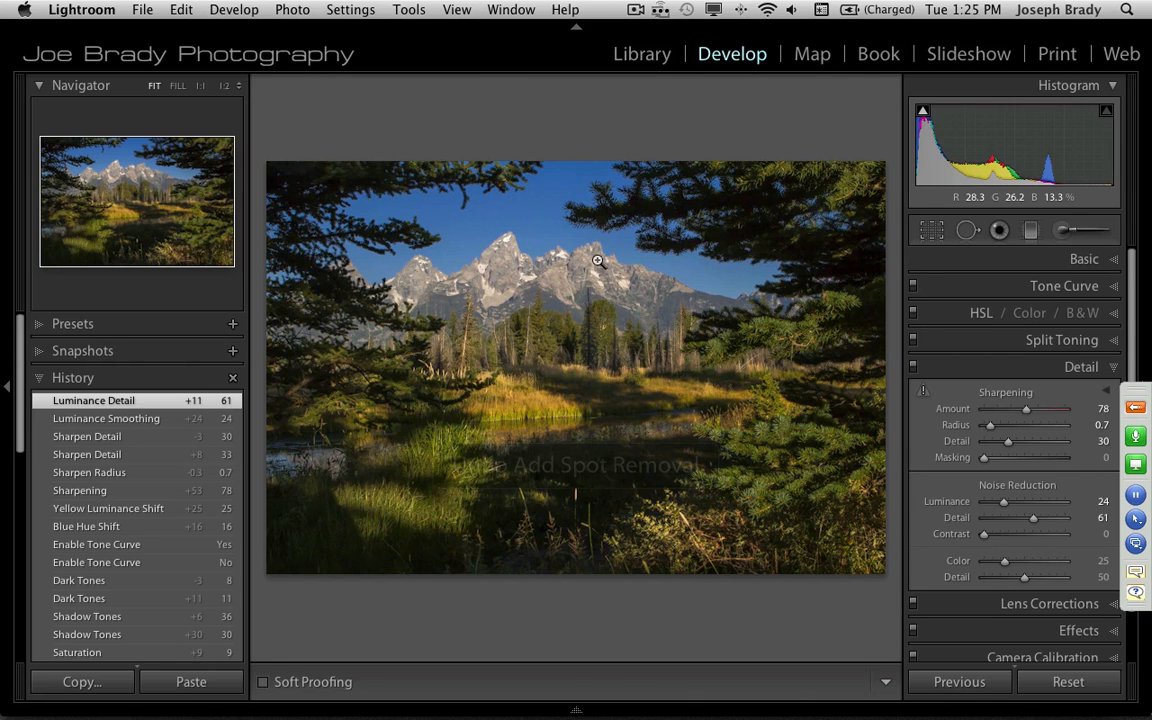
click(573, 226)
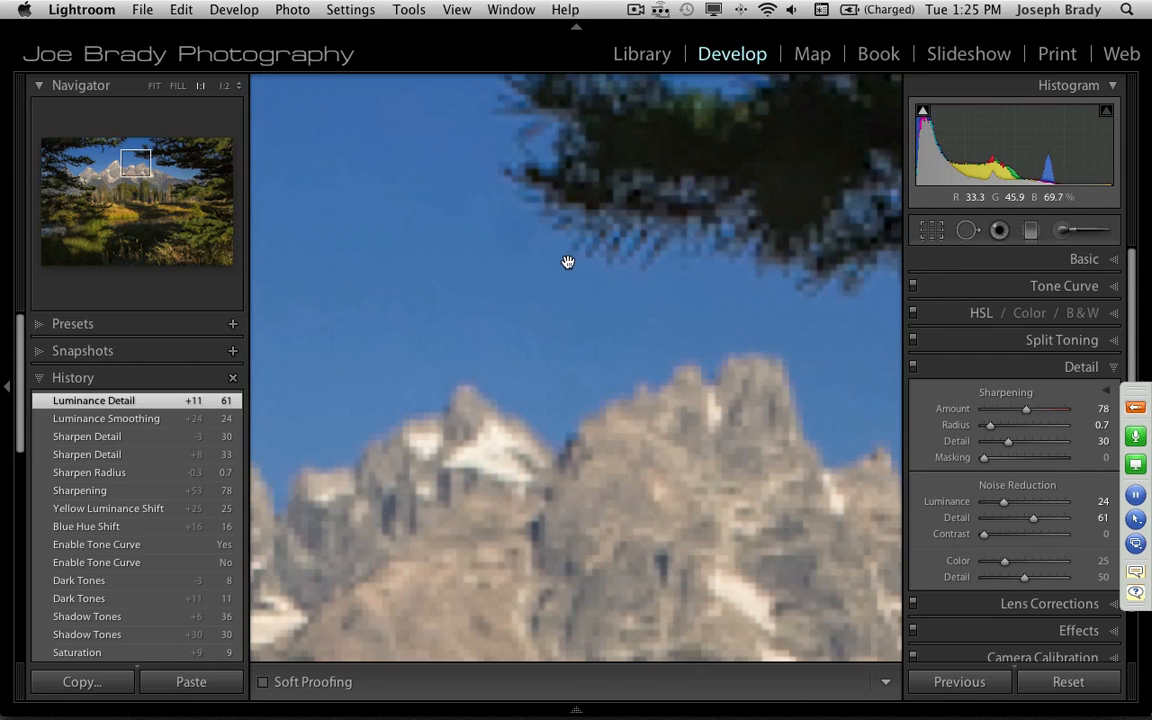
click(967, 231)
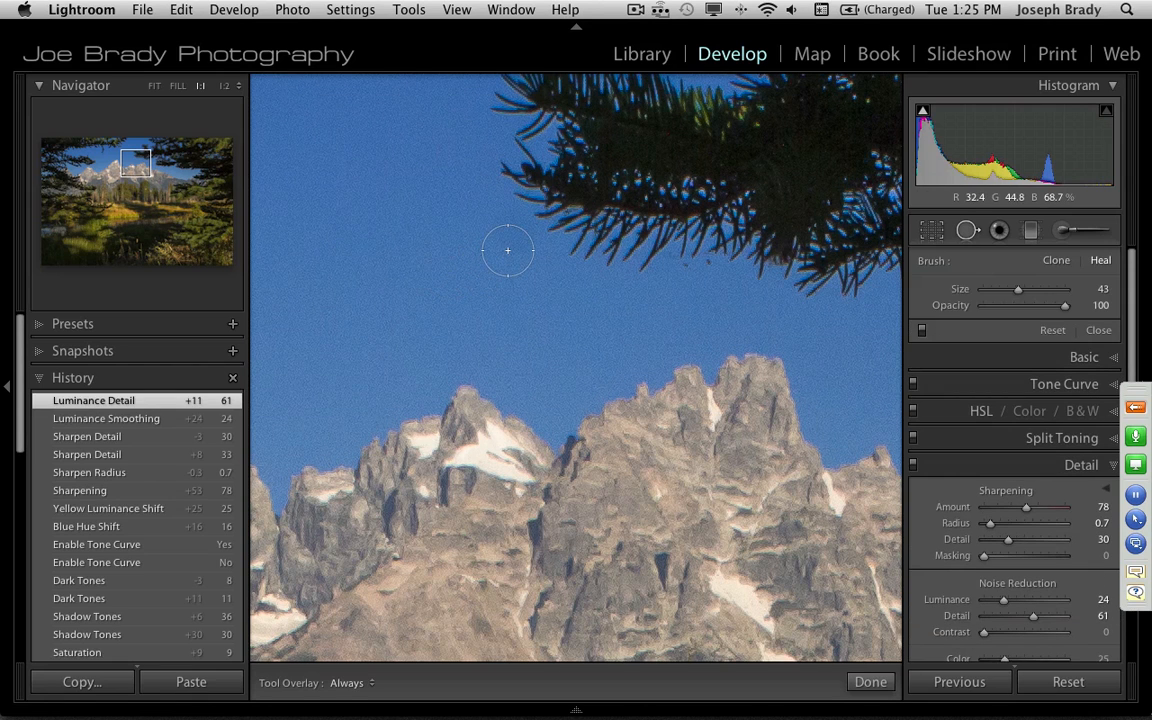
scroll(508, 244, up, 5)
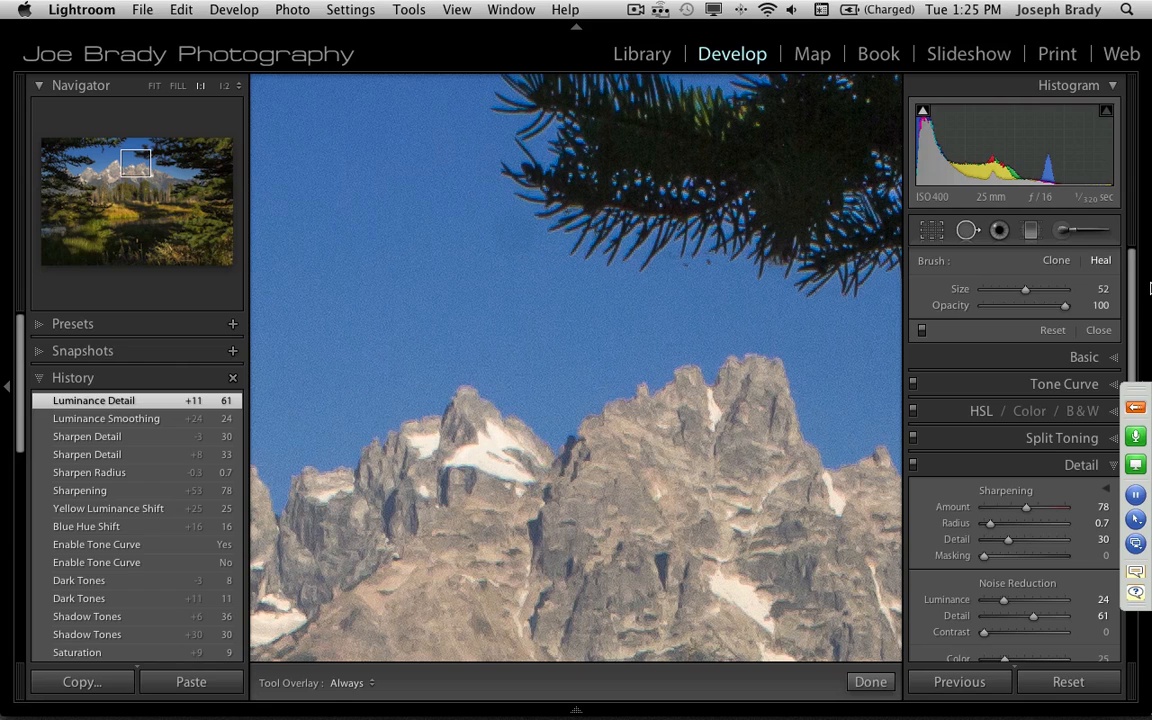
click(1056, 260)
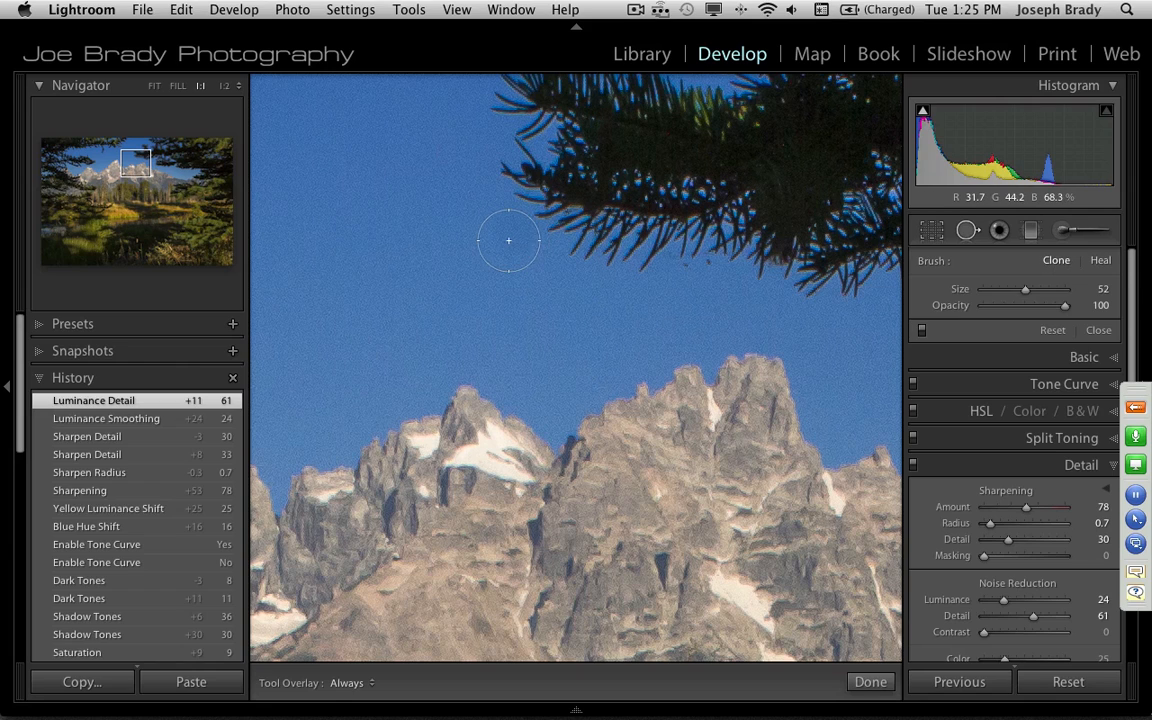
drag(509, 234, 430, 227)
drag(428, 225, 428, 225)
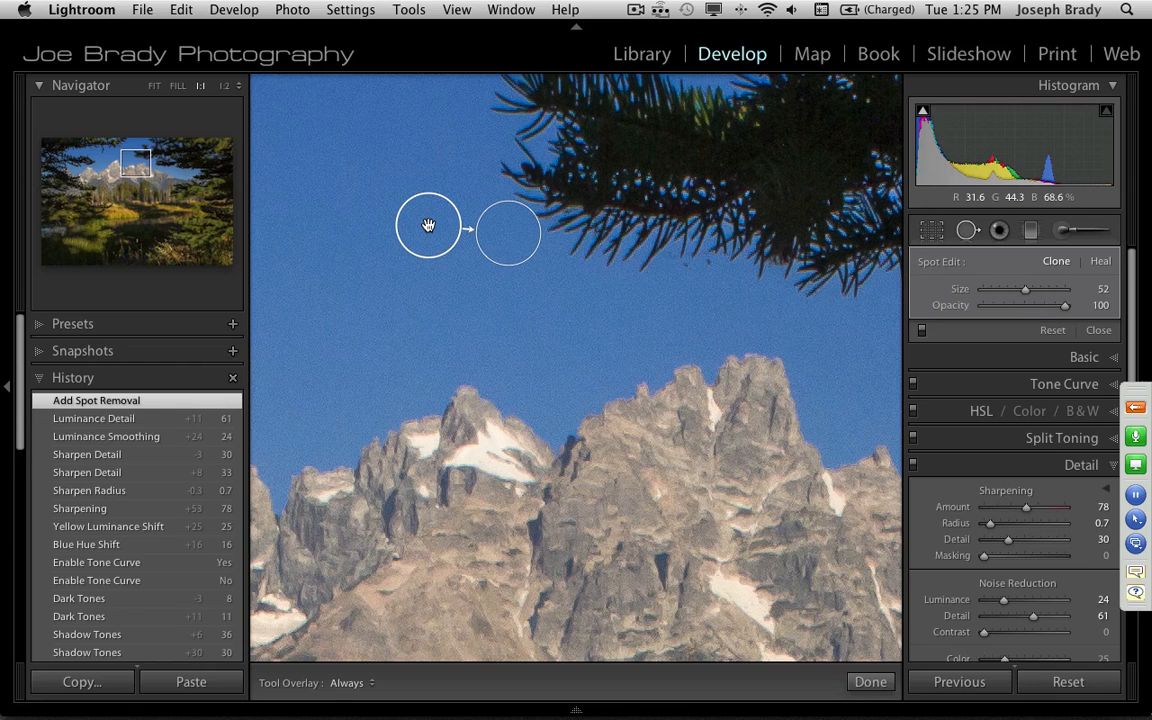
click(868, 682)
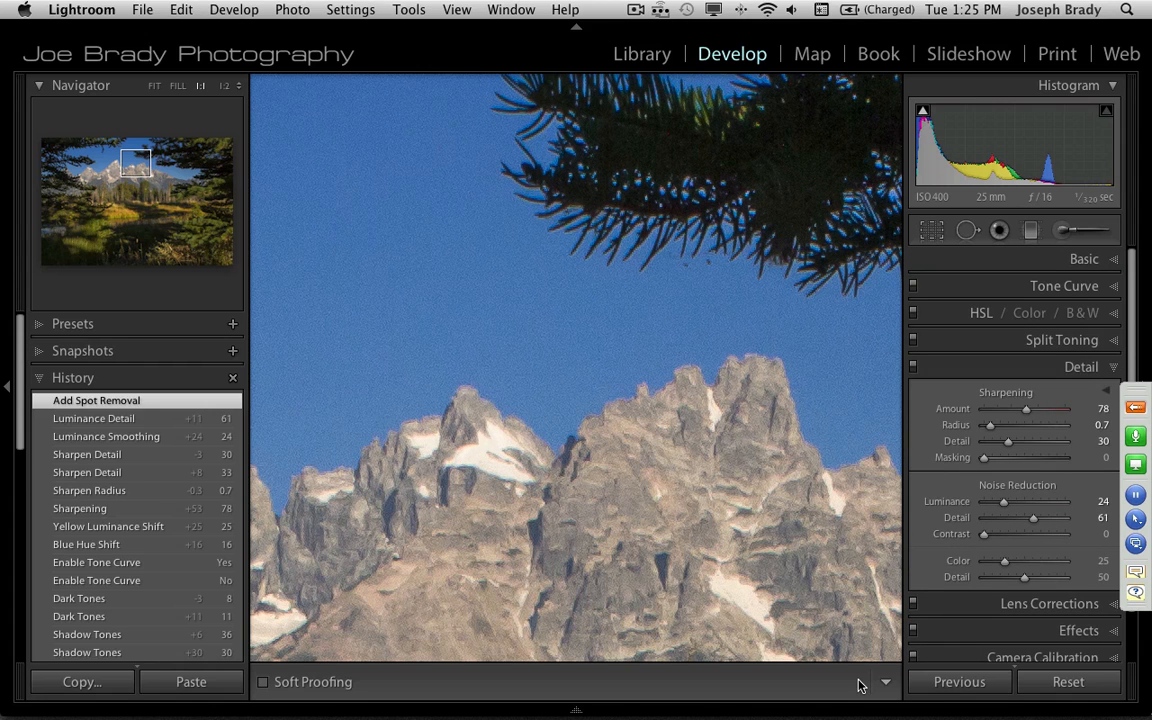
key(z)
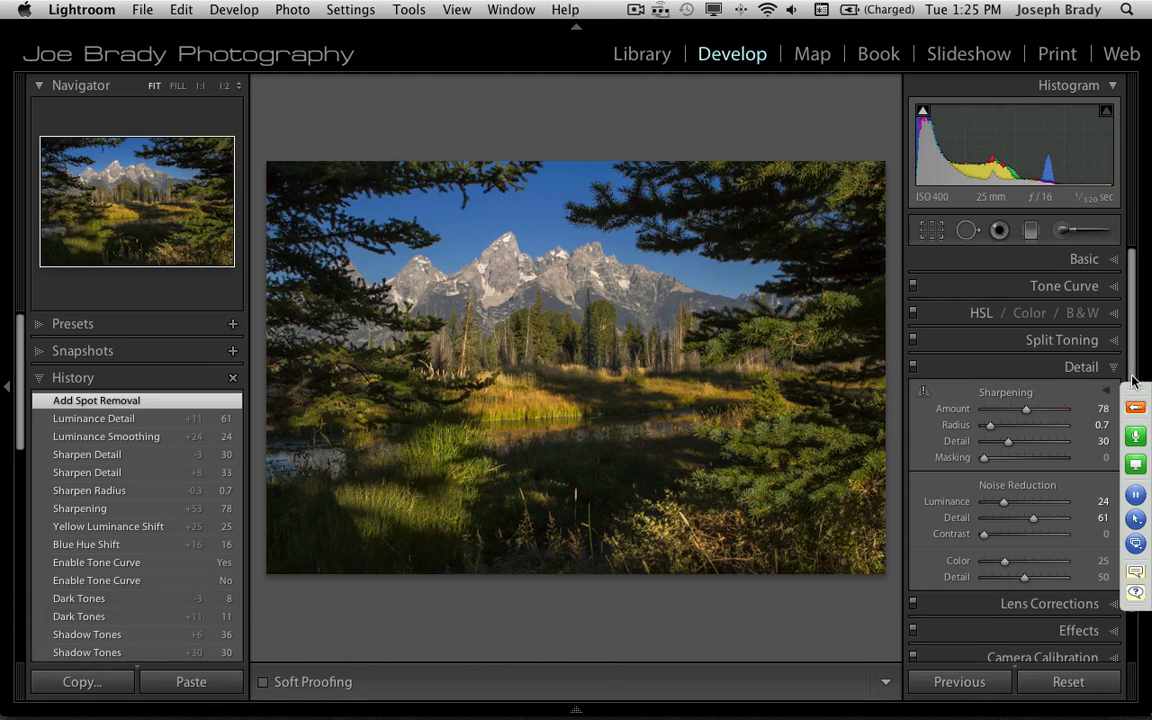
Enable the Canon EF 24-70mm lens profile corrections, switching them off and on again to compare the effect
click(1088, 605)
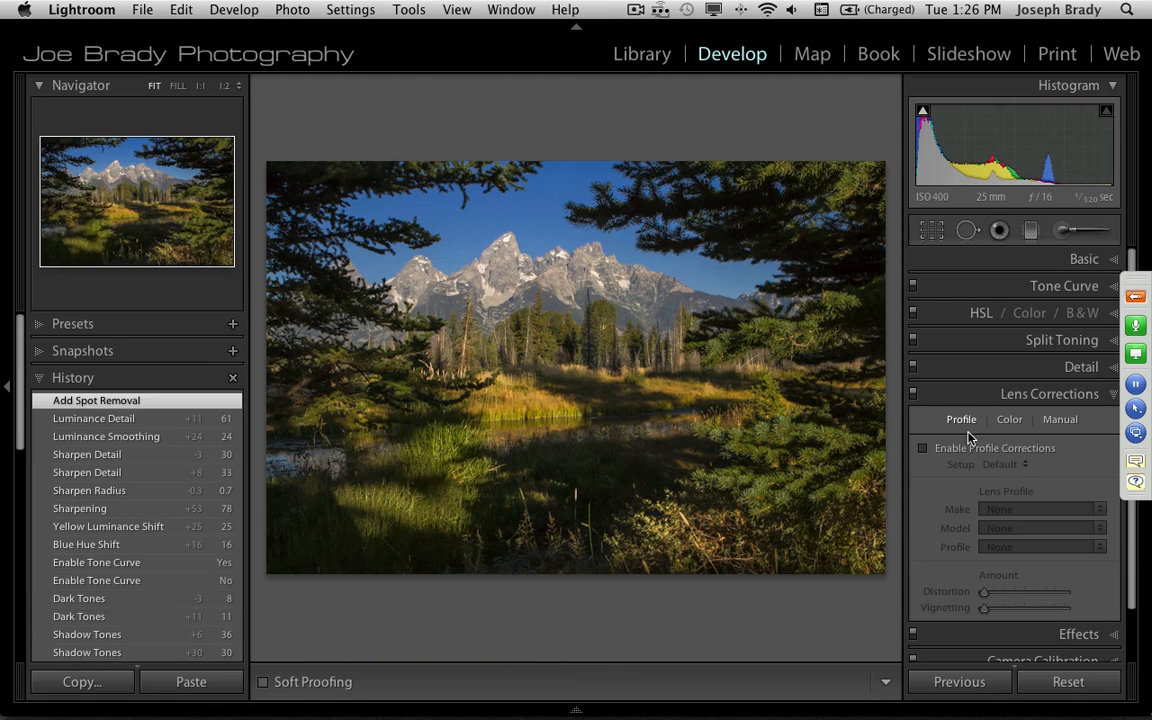
click(923, 449)
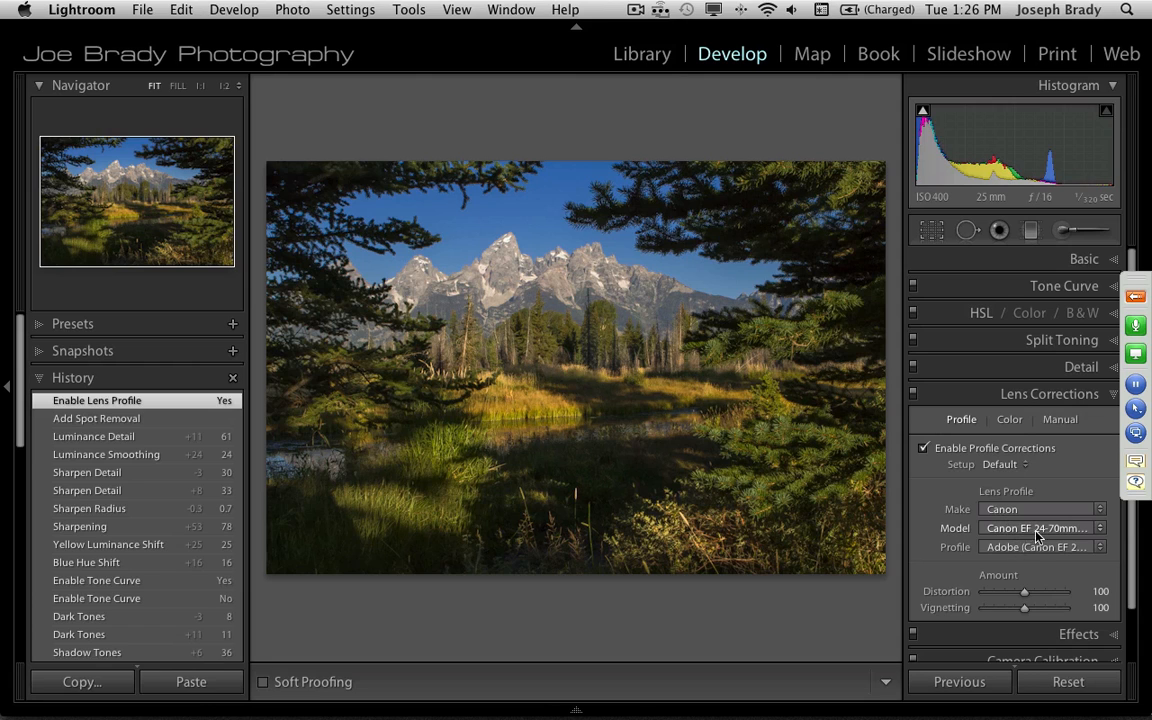
click(923, 450)
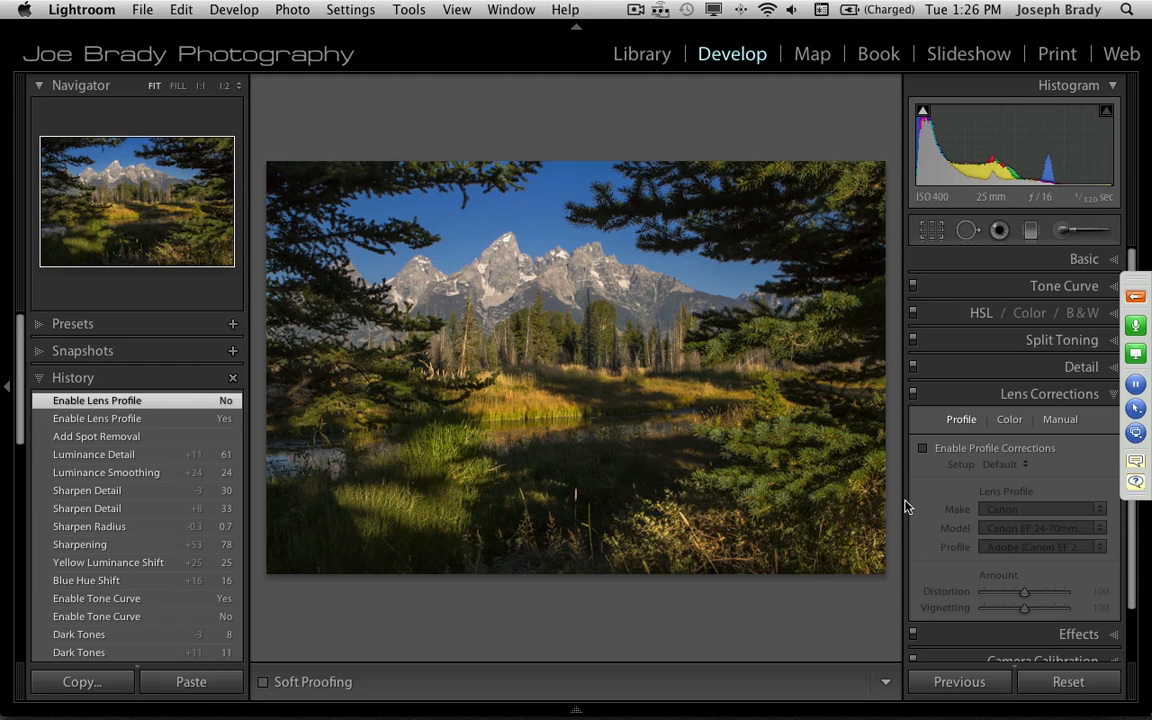
click(924, 449)
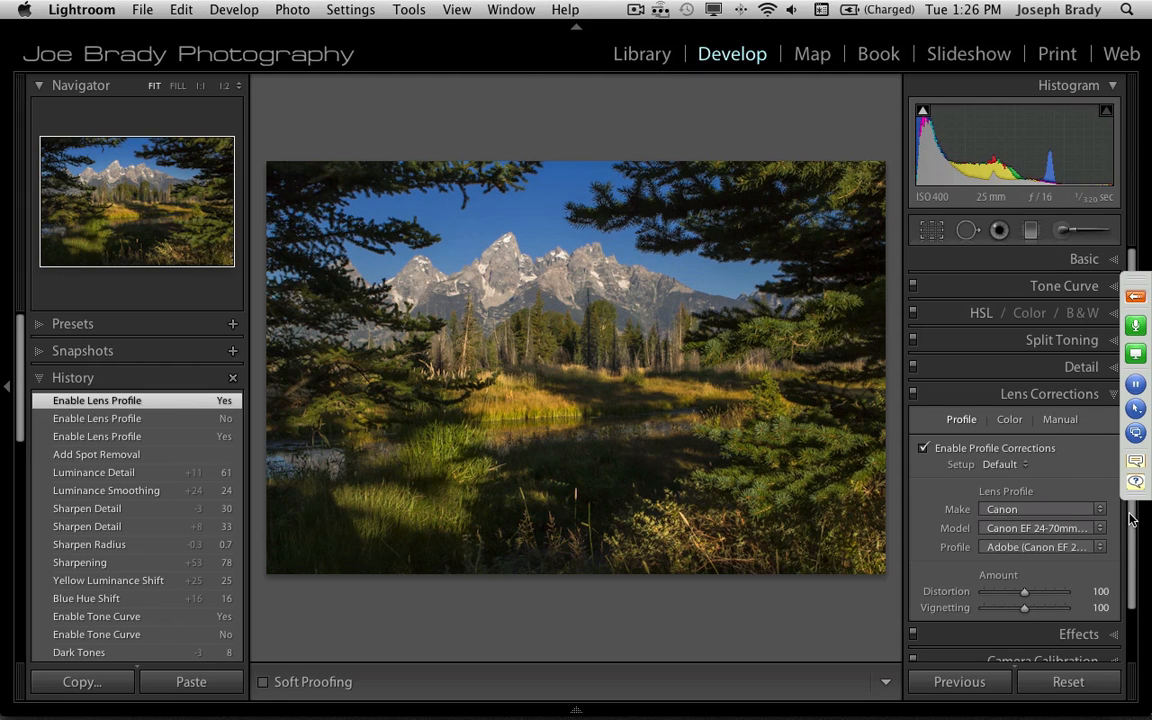
Zoom in on the pine branches against the sky and enable Remove Chromatic Aberration in the lens corrections
click(1010, 420)
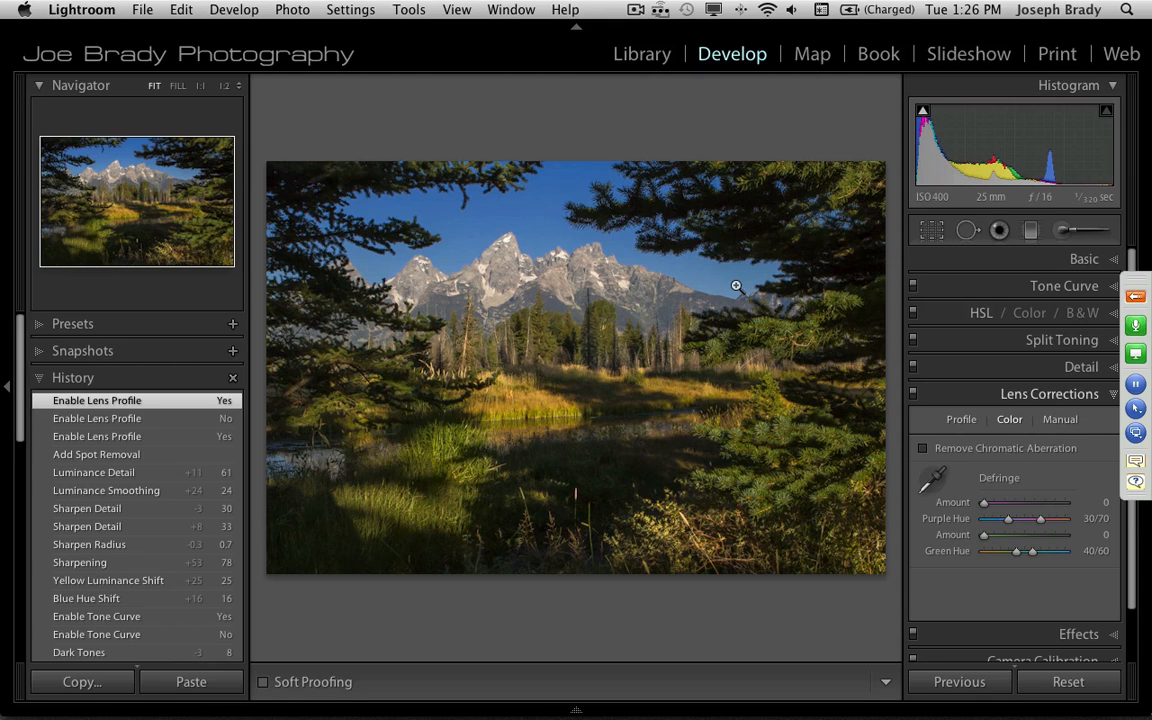
click(611, 191)
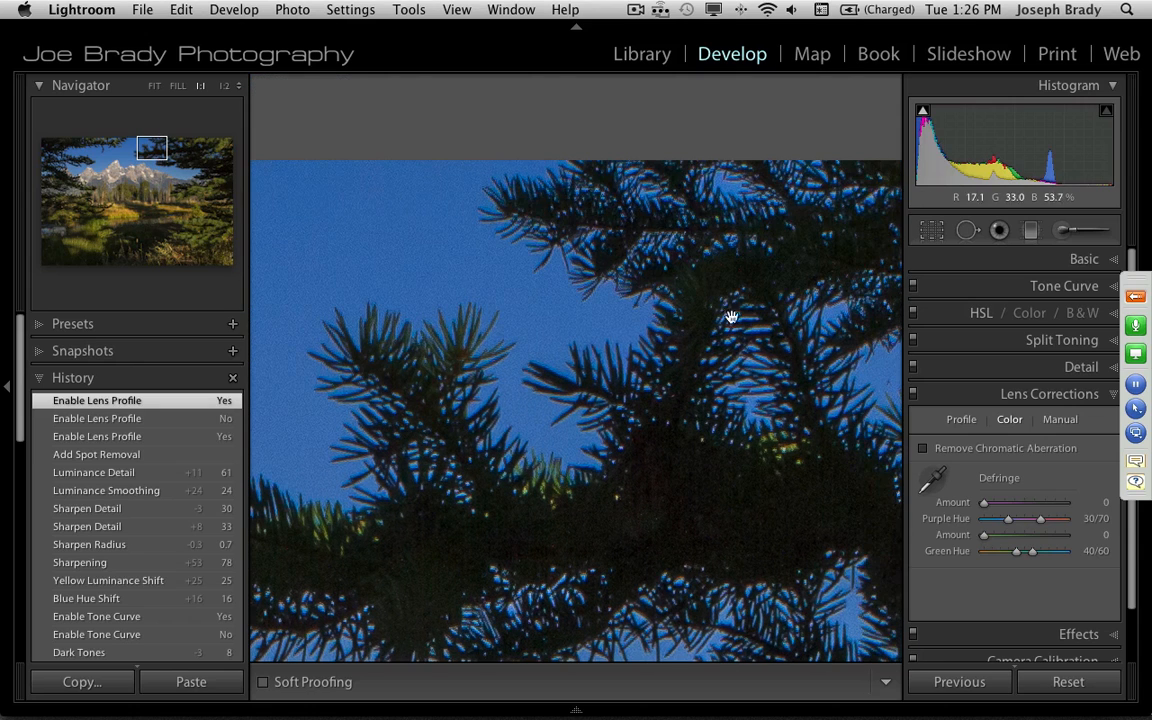
click(923, 452)
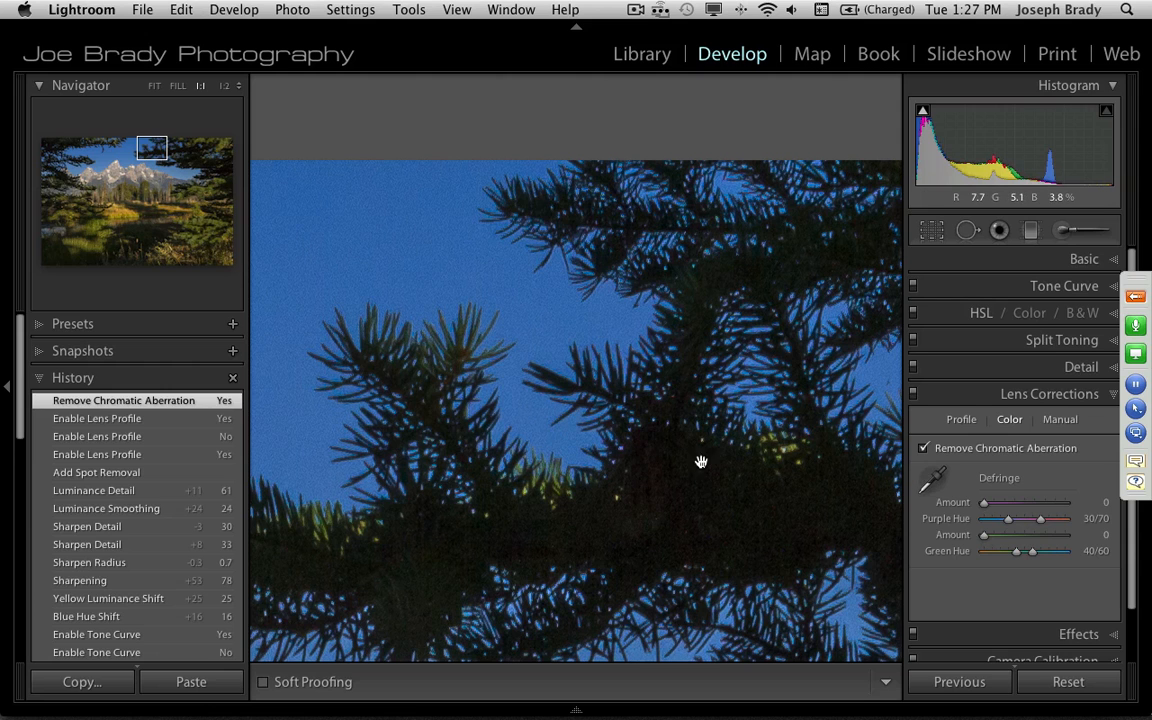
click(835, 339)
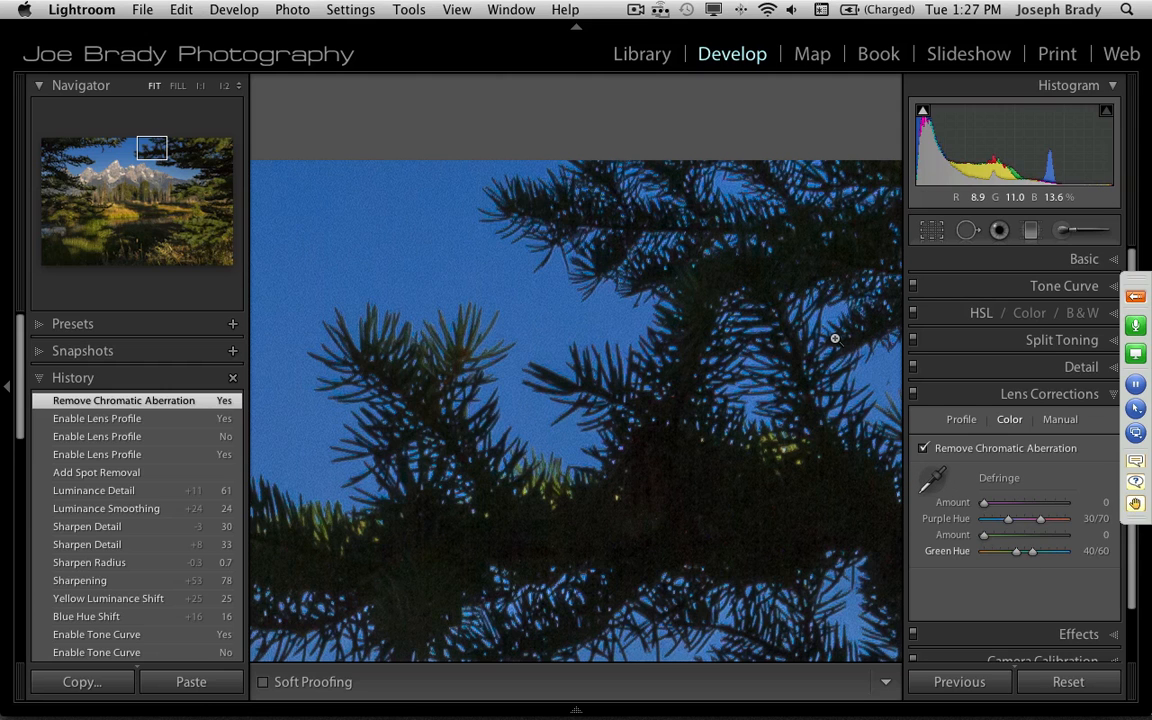
click(835, 339)
click(898, 453)
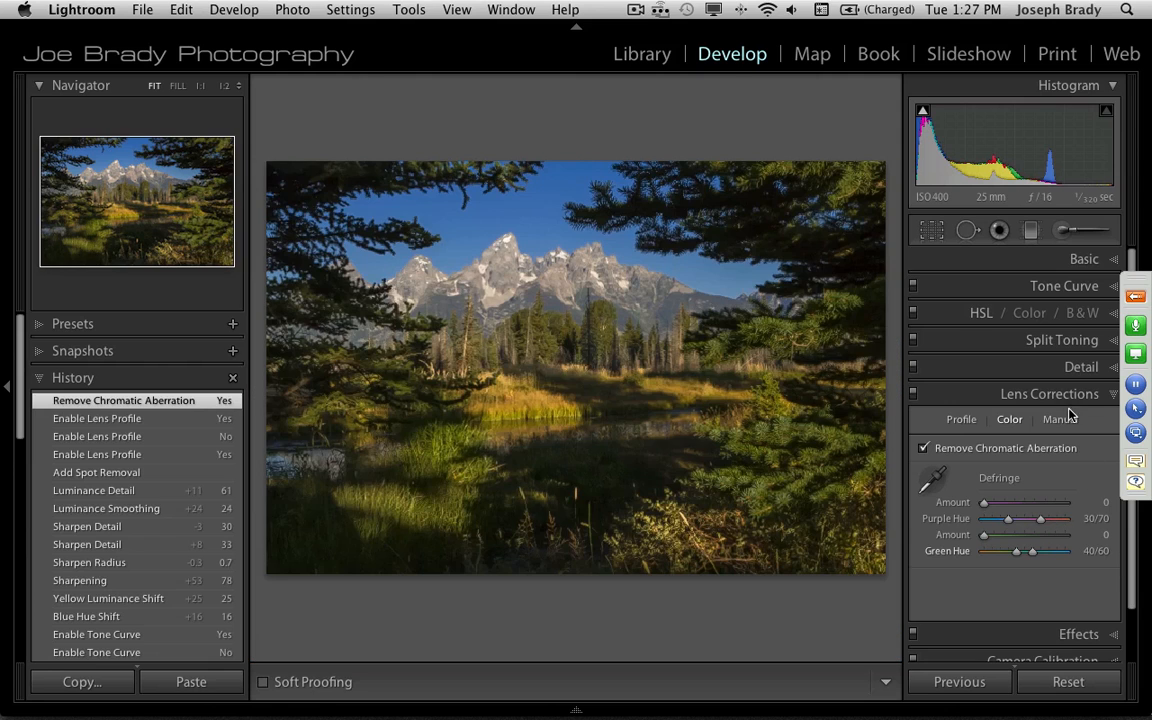
Look over the manual lens corrections and set the Post-Crop Vignetting Amount to −7
click(1062, 419)
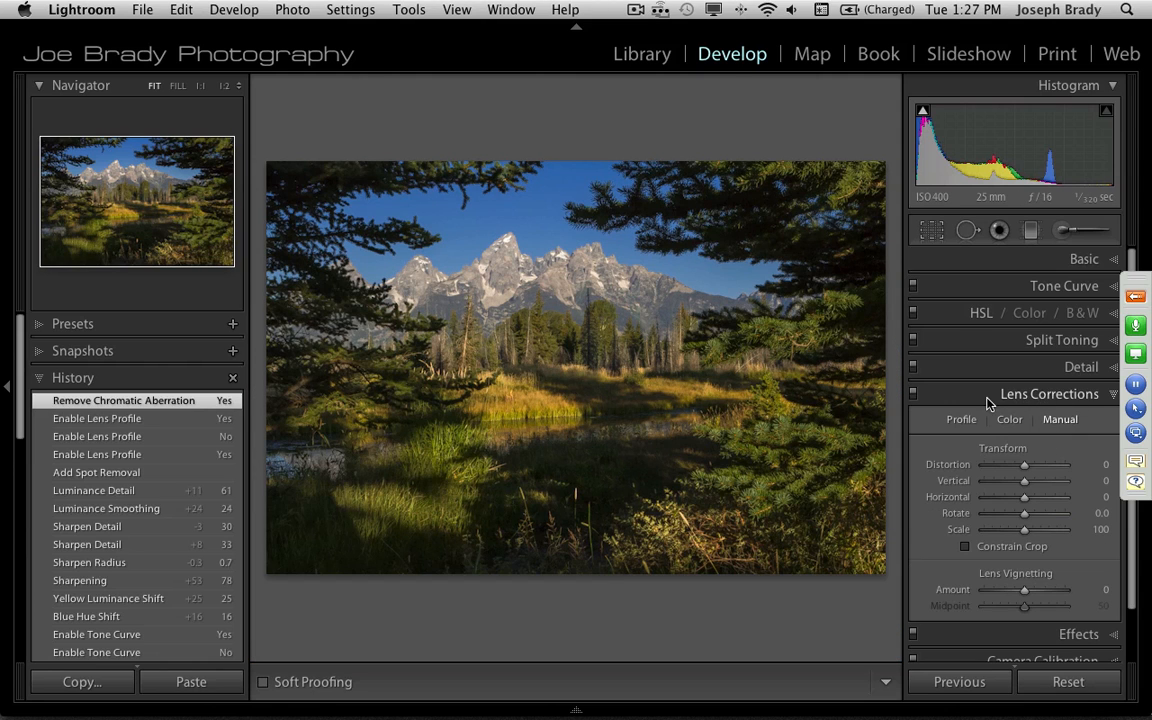
click(1040, 401)
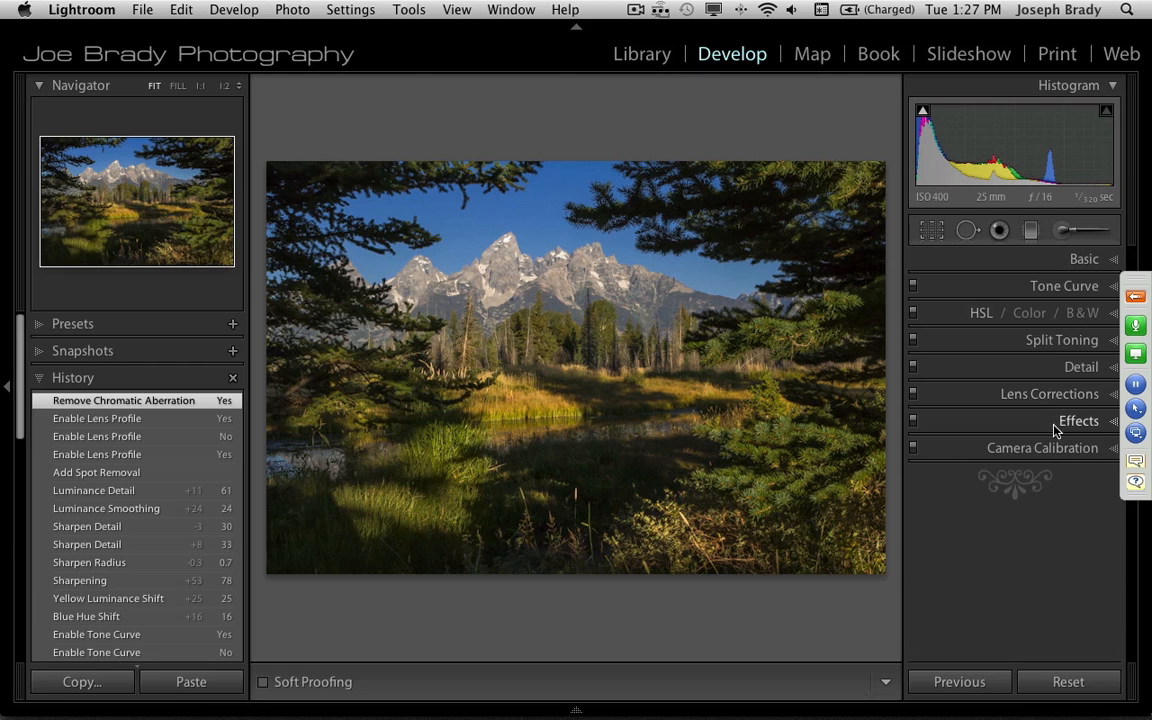
click(1071, 424)
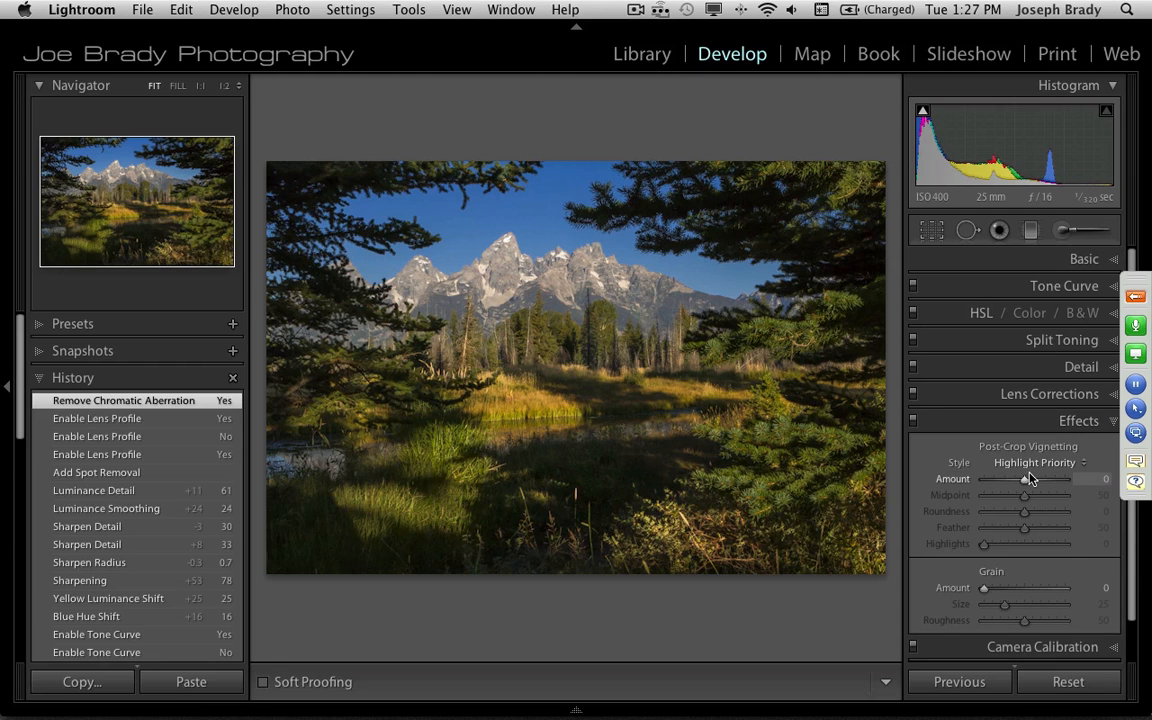
mouse_move(1025, 482)
mouse_down()
mouse_move(1050, 483)
mouse_move(1005, 487)
mouse_up()
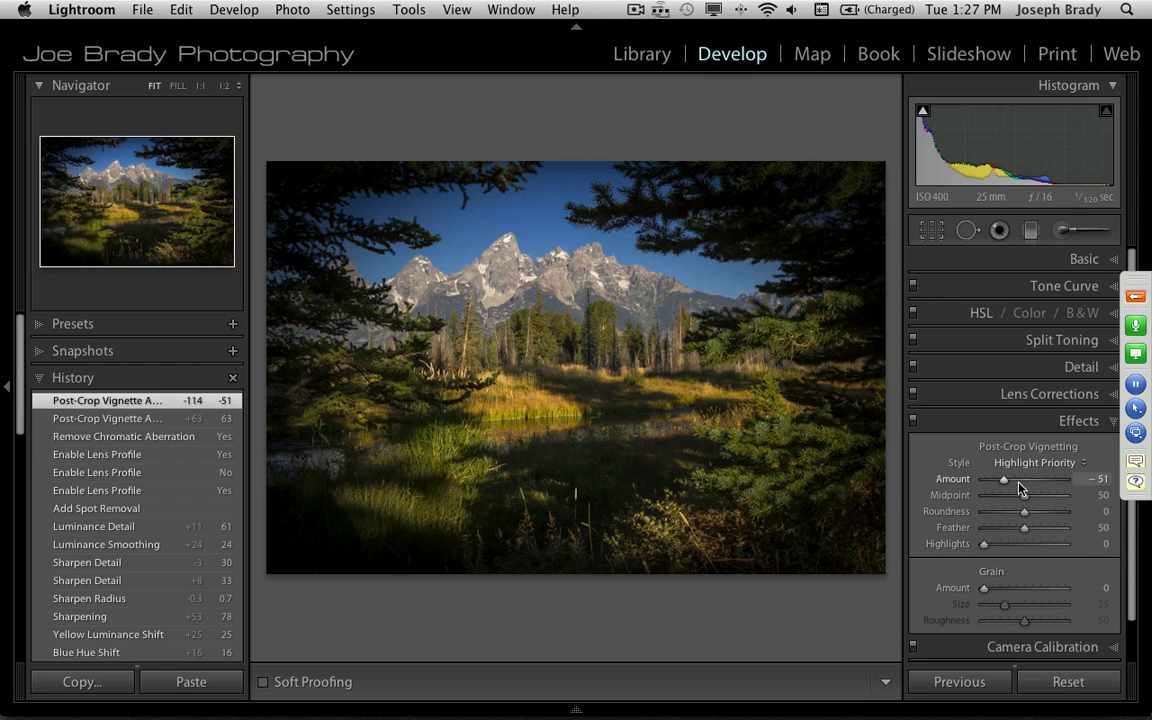
click(1023, 487)
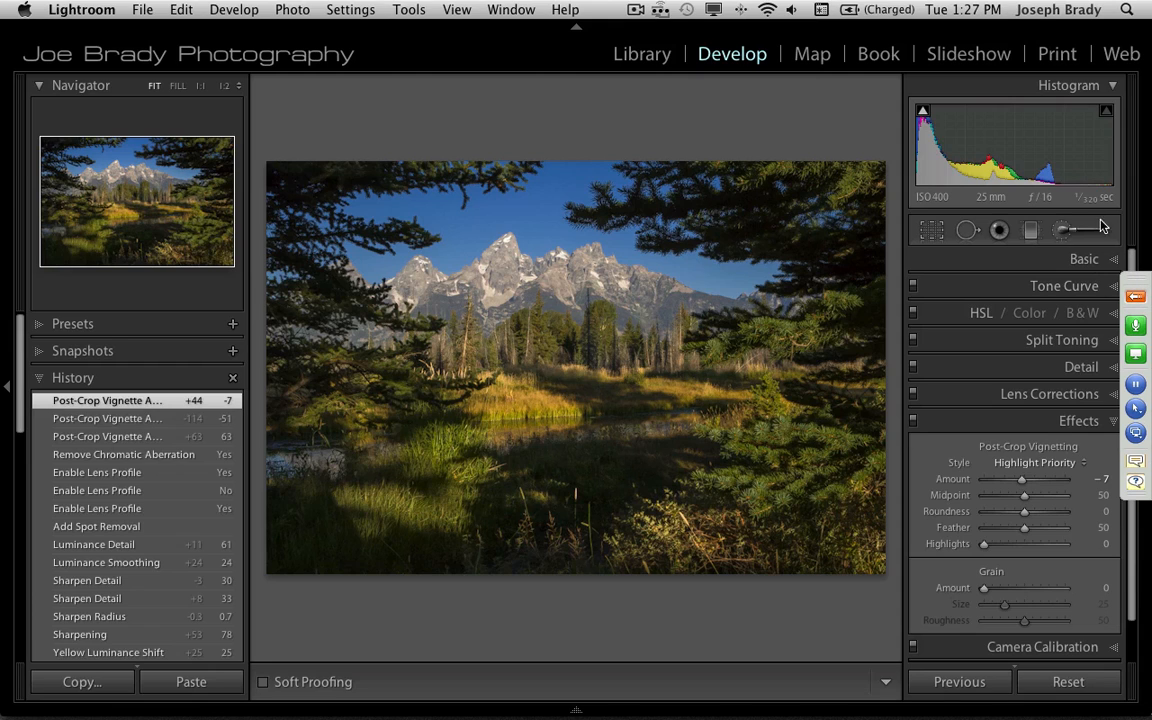
Activate the Adjustment Brush, enlarge the photo view, reduce the brush size to 11 and show the selected mask overlay
click(1063, 231)
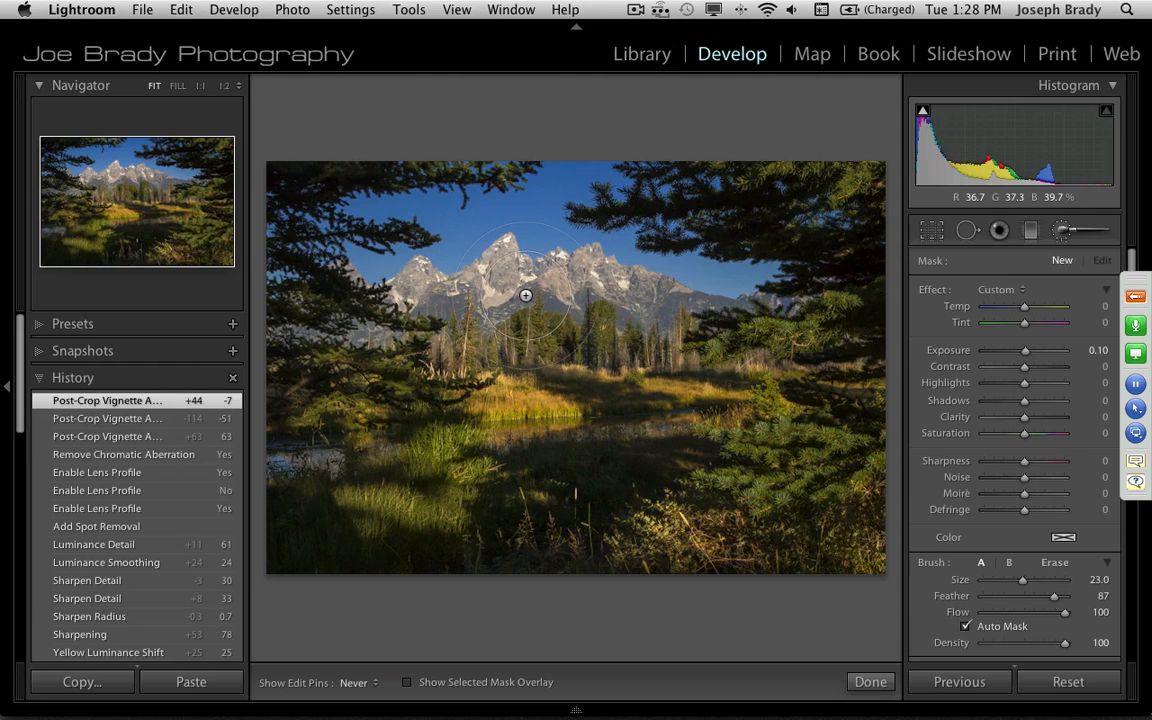
click(8, 350)
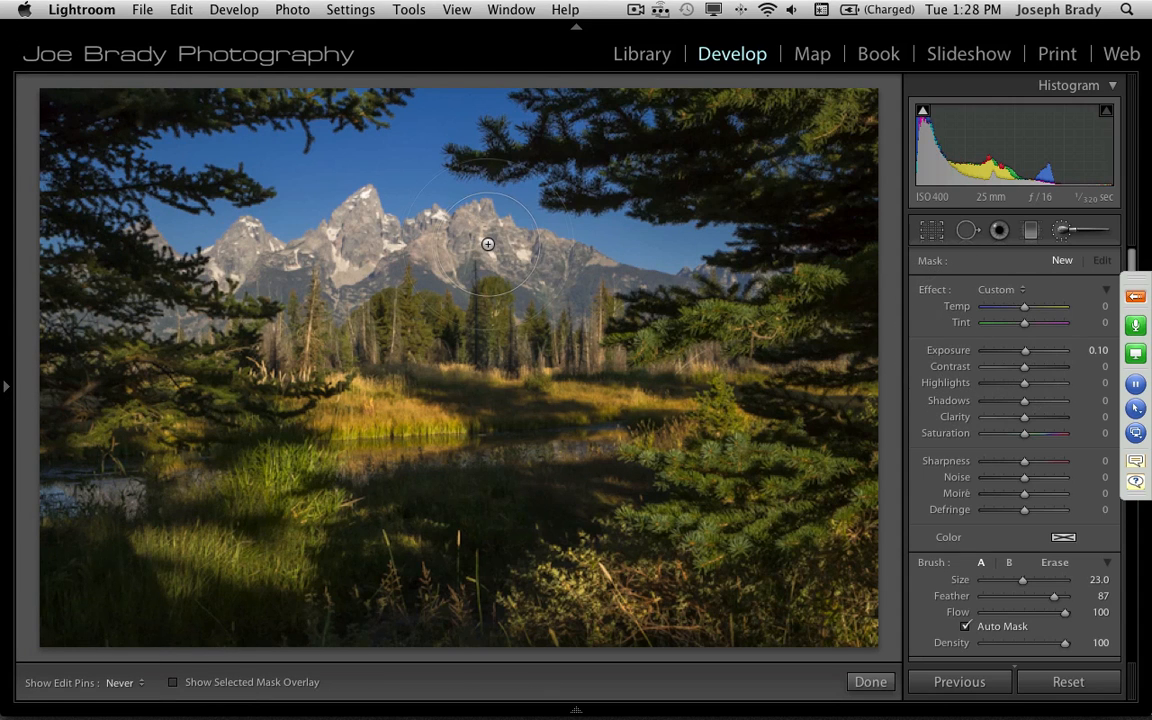
key(bracketleft)
key(bracketleft)
key(bracketleft)
key(bracketleft)
key(bracketleft)
key(bracketleft)
key(bracketleft)
key(bracketleft)
key(bracketleft)
key(bracketleft)
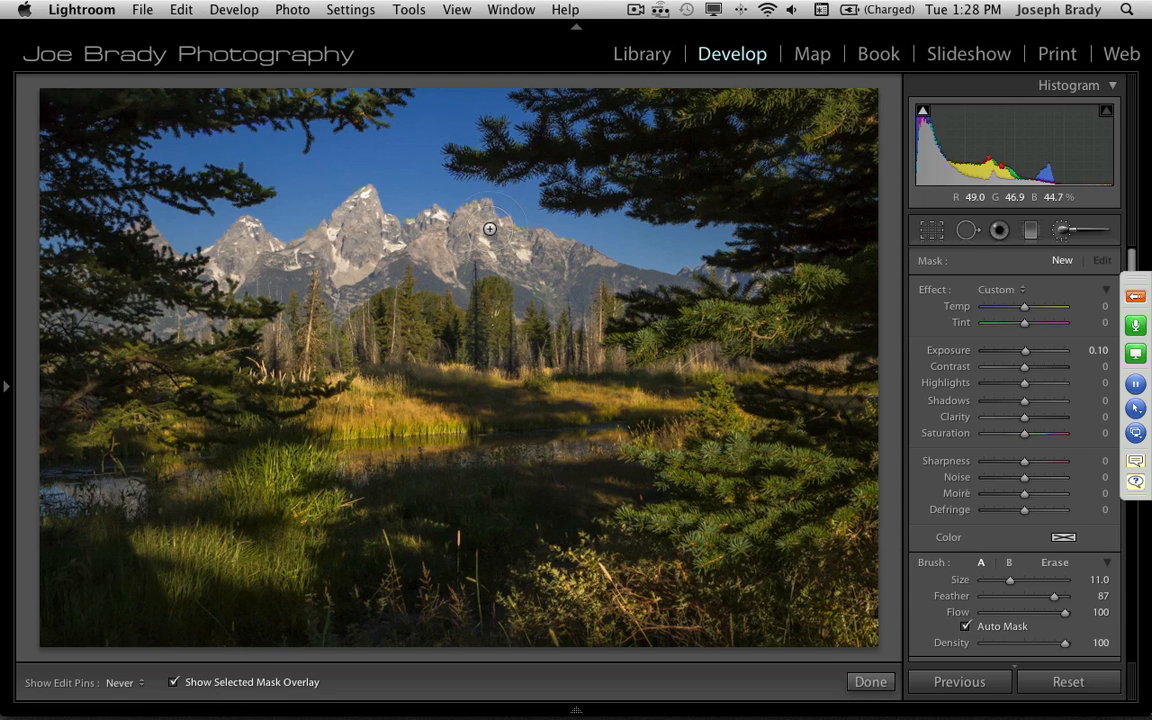
Paint the adjustment mask across the mountain range, covering all main peaks and the distant slope behind the right-hand pine
mouse_move(495, 235)
mouse_down()
mouse_move(623, 269)
mouse_move(565, 258)
mouse_move(522, 279)
mouse_move(564, 293)
mouse_move(460, 258)
mouse_move(445, 240)
mouse_move(490, 266)
mouse_move(430, 215)
mouse_move(412, 258)
mouse_move(459, 285)
mouse_move(415, 272)
mouse_move(395, 250)
mouse_move(427, 283)
mouse_move(390, 258)
mouse_move(405, 212)
mouse_move(434, 218)
mouse_up()
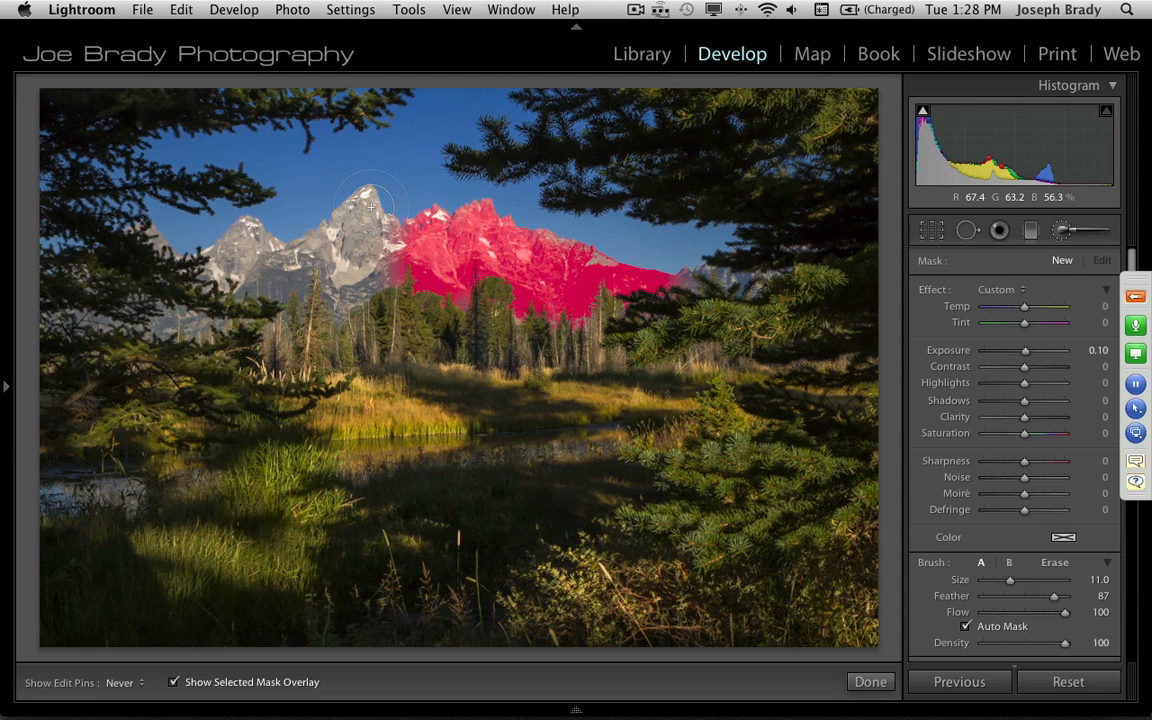
drag(368, 205, 335, 175)
drag(303, 253, 245, 238)
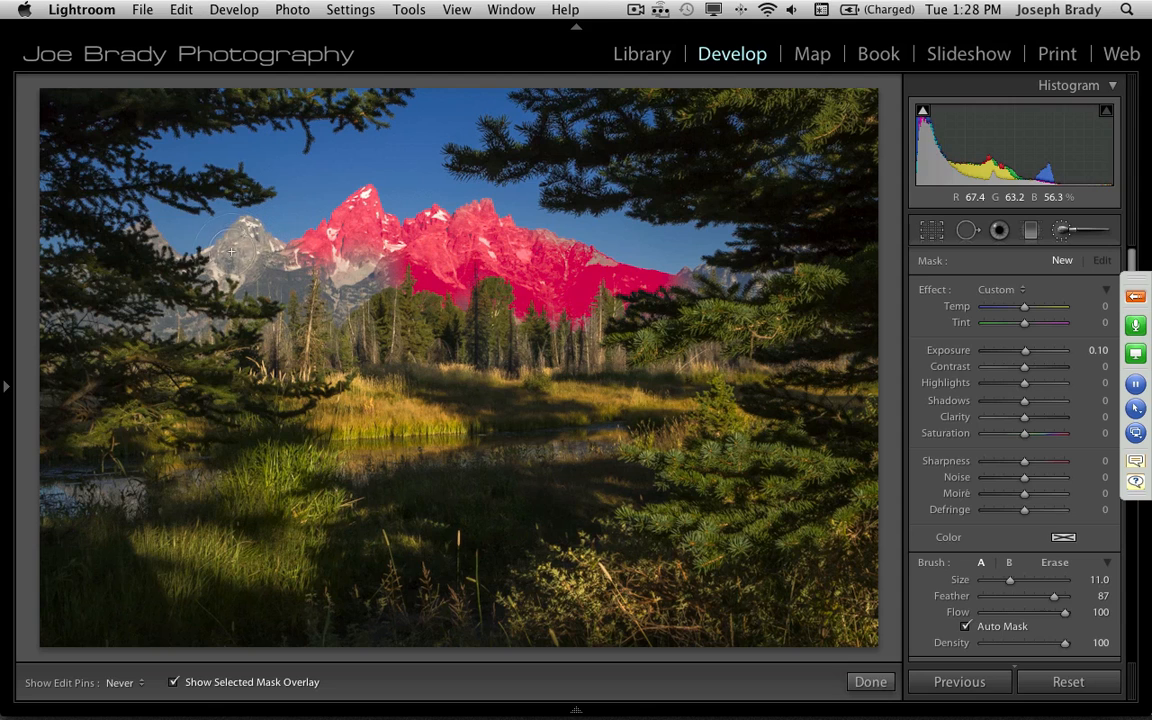
mouse_move(218, 268)
mouse_down()
mouse_move(289, 268)
mouse_move(262, 248)
mouse_move(300, 228)
mouse_move(343, 291)
mouse_move(330, 268)
mouse_move(345, 255)
mouse_move(330, 240)
mouse_move(393, 245)
mouse_move(382, 222)
mouse_move(454, 253)
mouse_move(400, 250)
mouse_move(585, 237)
mouse_up()
mouse_move(650, 280)
mouse_down()
mouse_move(698, 312)
mouse_move(742, 283)
mouse_move(660, 252)
mouse_up()
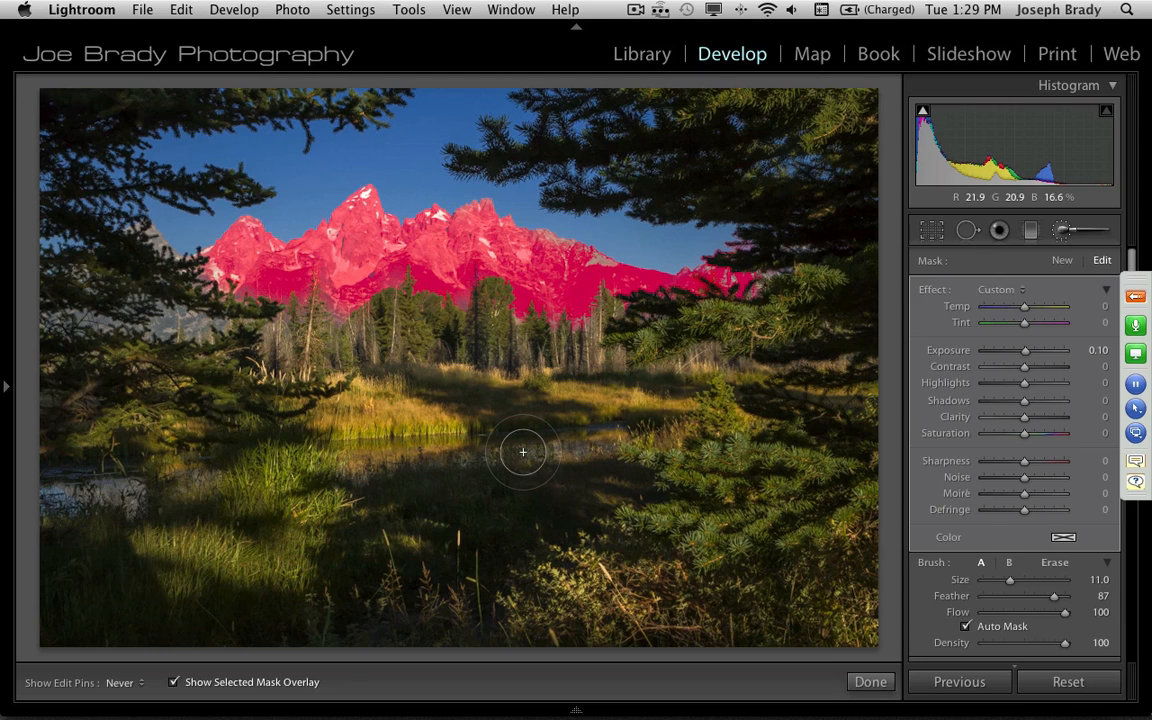
Paint some mask onto the evergreens below the peaks and erase it from them again
drag(420, 345, 390, 306)
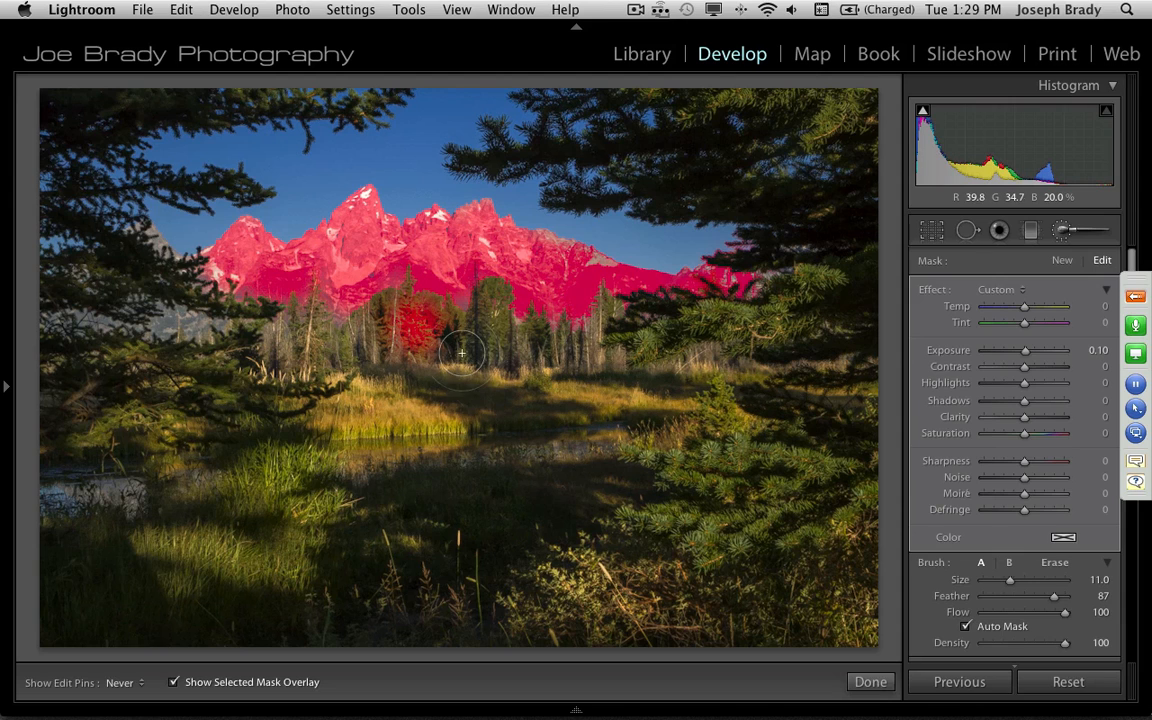
key(alt)
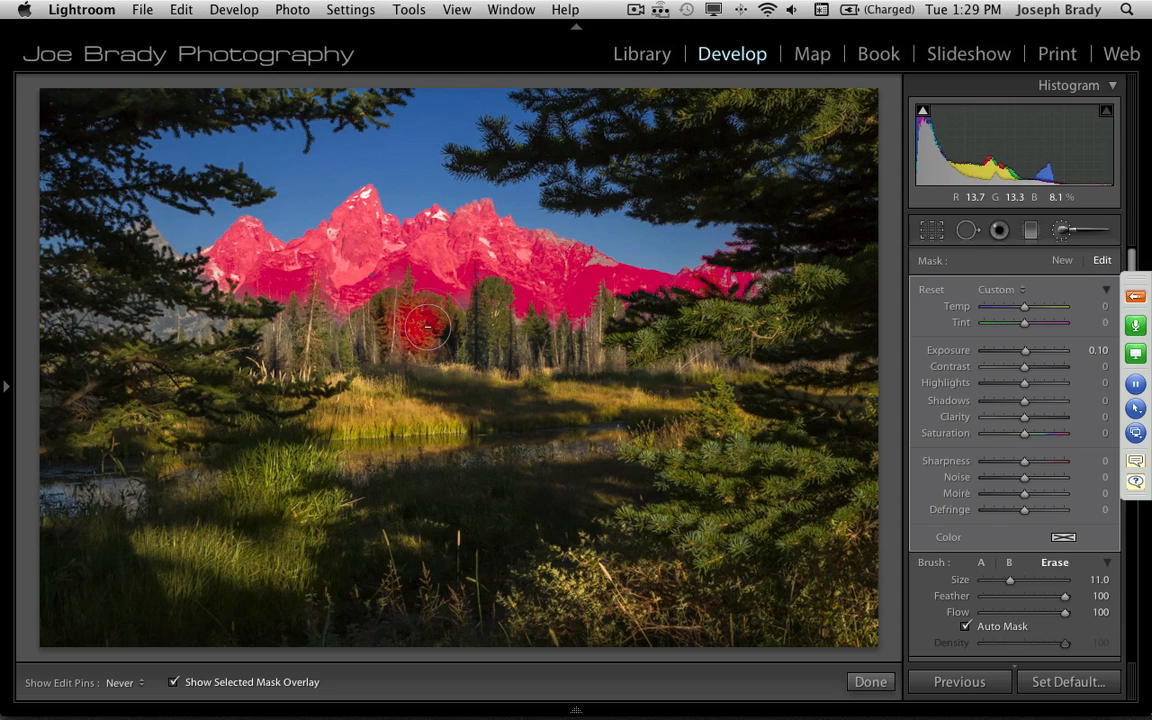
mouse_move(425, 340)
mouse_down()
mouse_move(380, 300)
mouse_move(370, 305)
mouse_move(442, 356)
mouse_up()
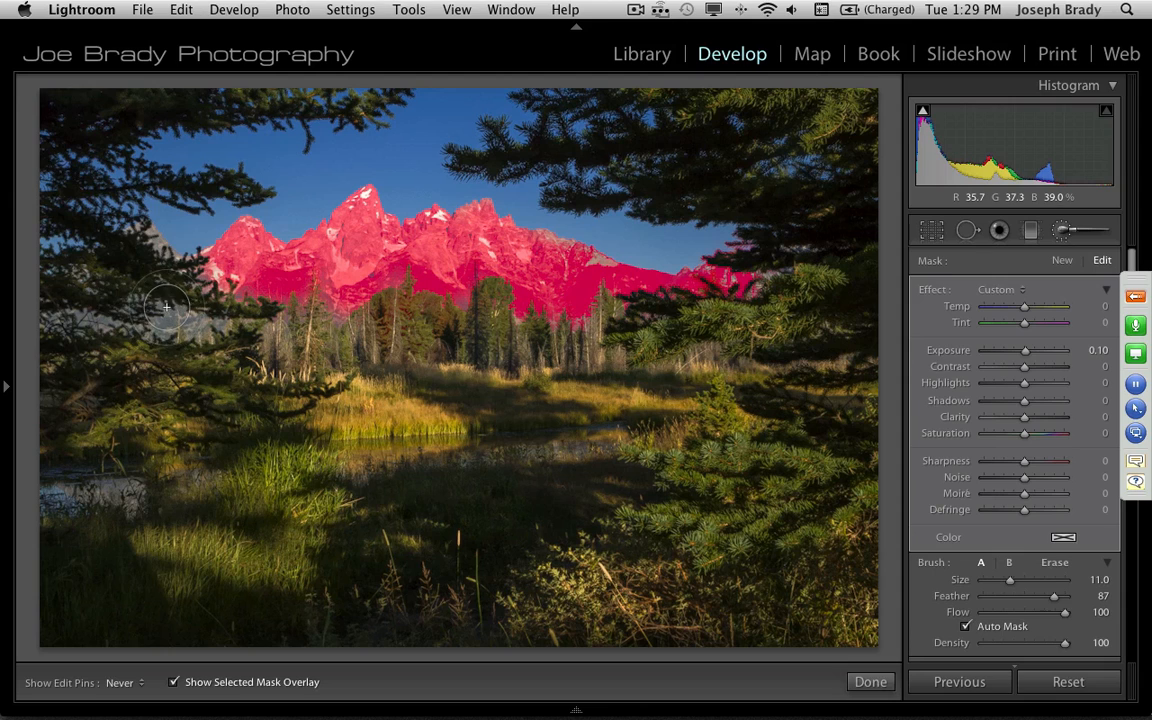
Extend the mask over the mountain slopes behind the left-hand pine branches and hide the mask overlay
drag(166, 327, 180, 318)
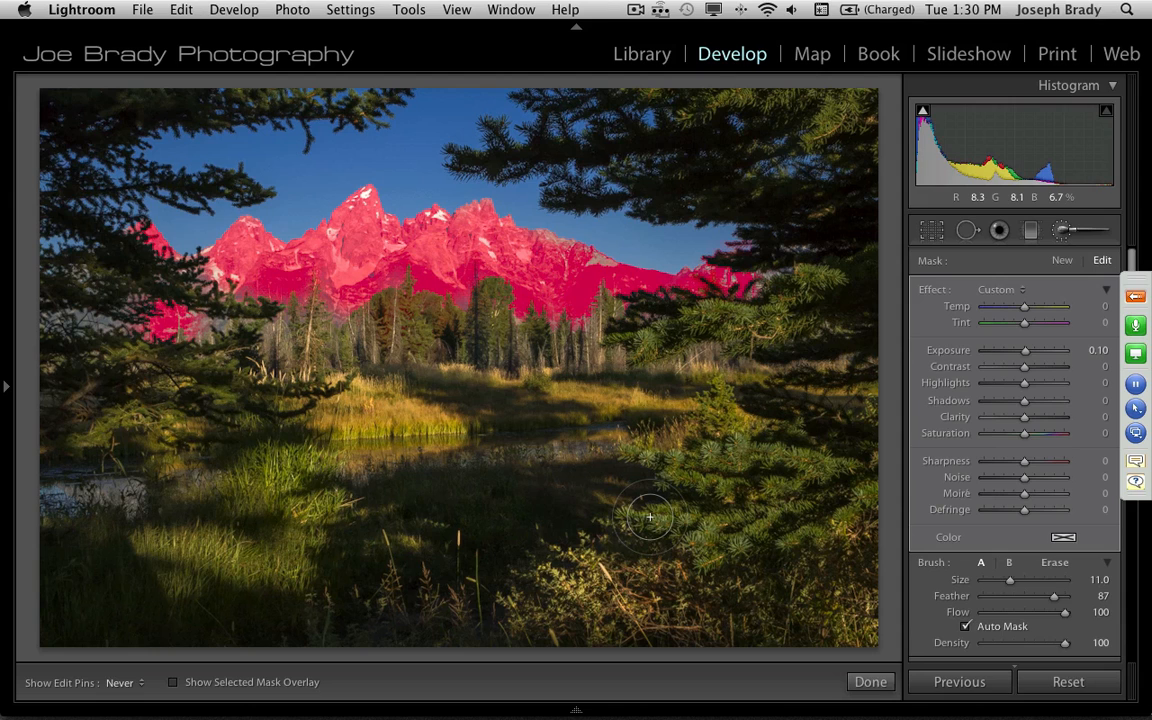
key(o)
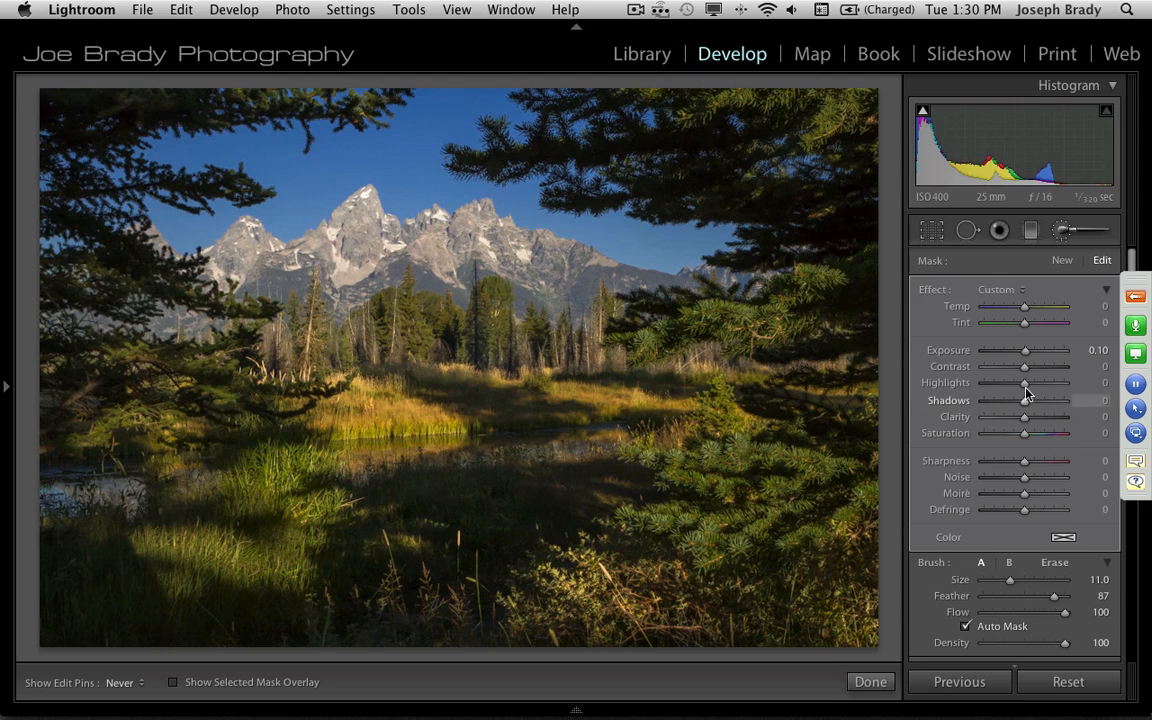
Set the mountain mask's Contrast to 27, Shadows to −38 and Clarity to 29, and finish the brush adjustment
drag(1025, 374, 1035, 372)
drag(1016, 402, 1034, 422)
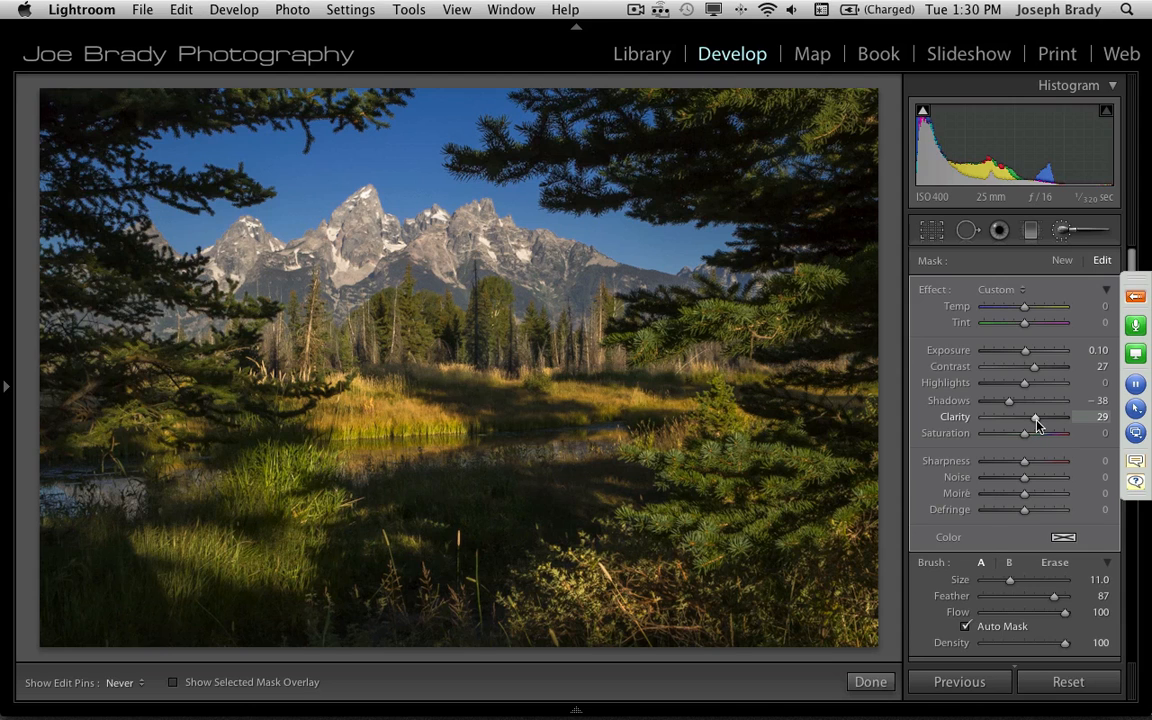
click(870, 683)
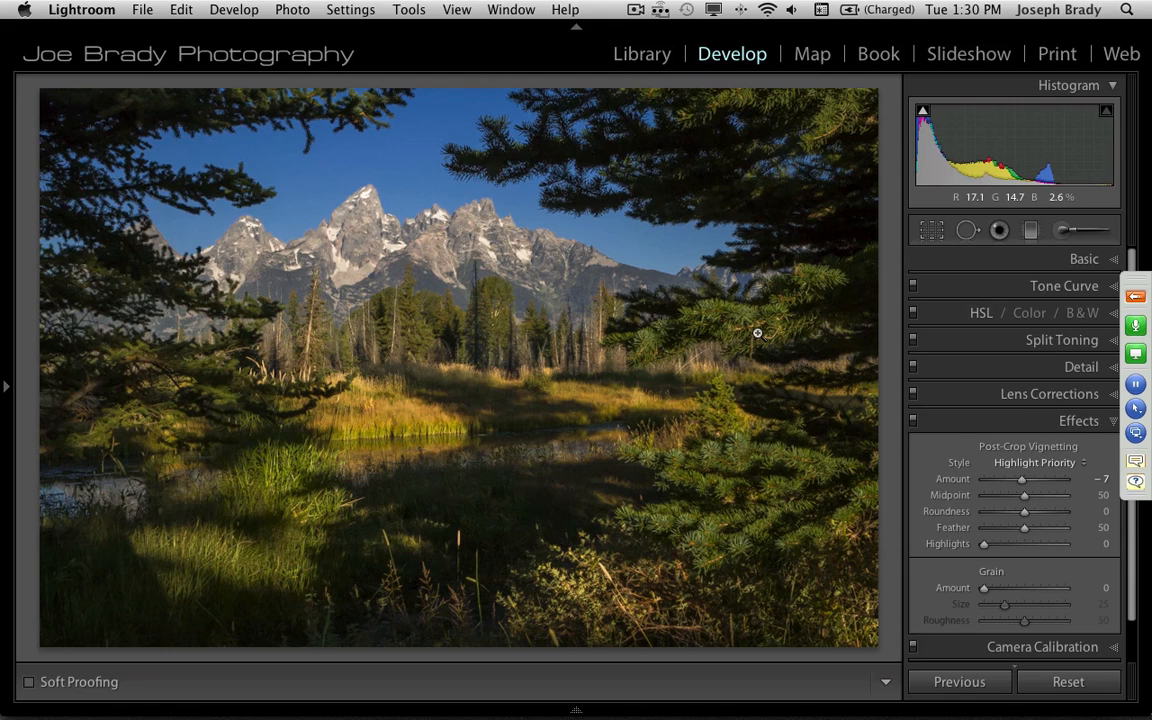
Compare the landscape's before and after versions side by side, with the side panels hidden and the surroundings blacked out
key(y)
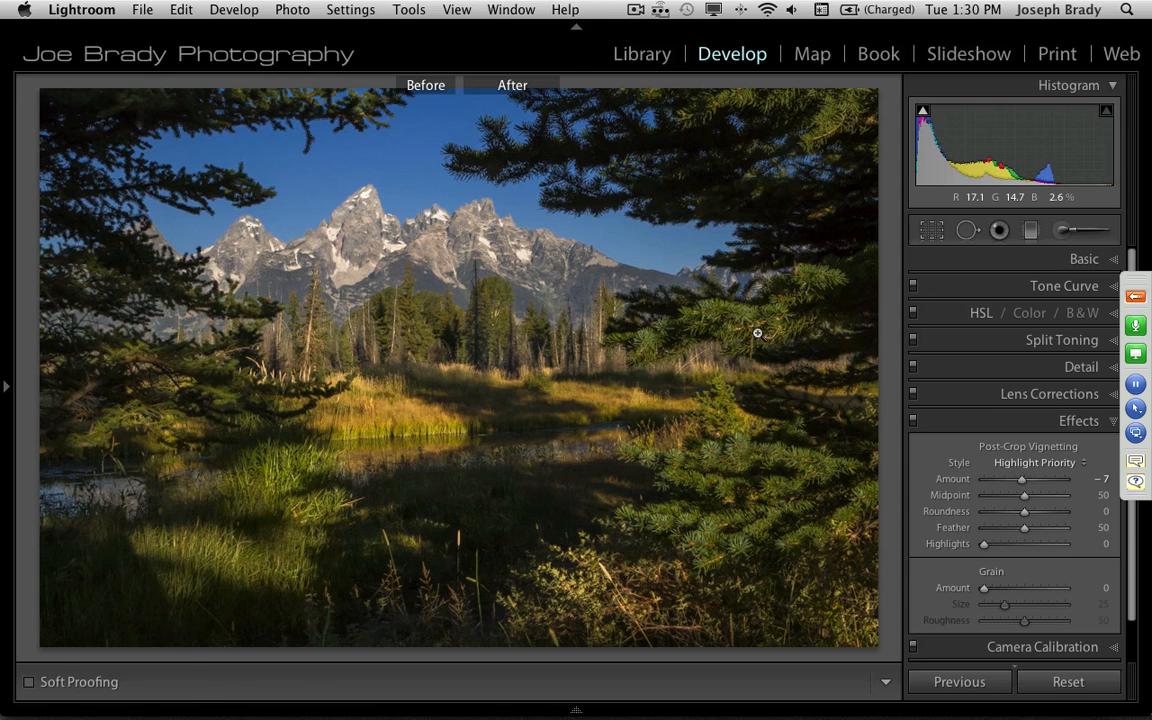
key(y)
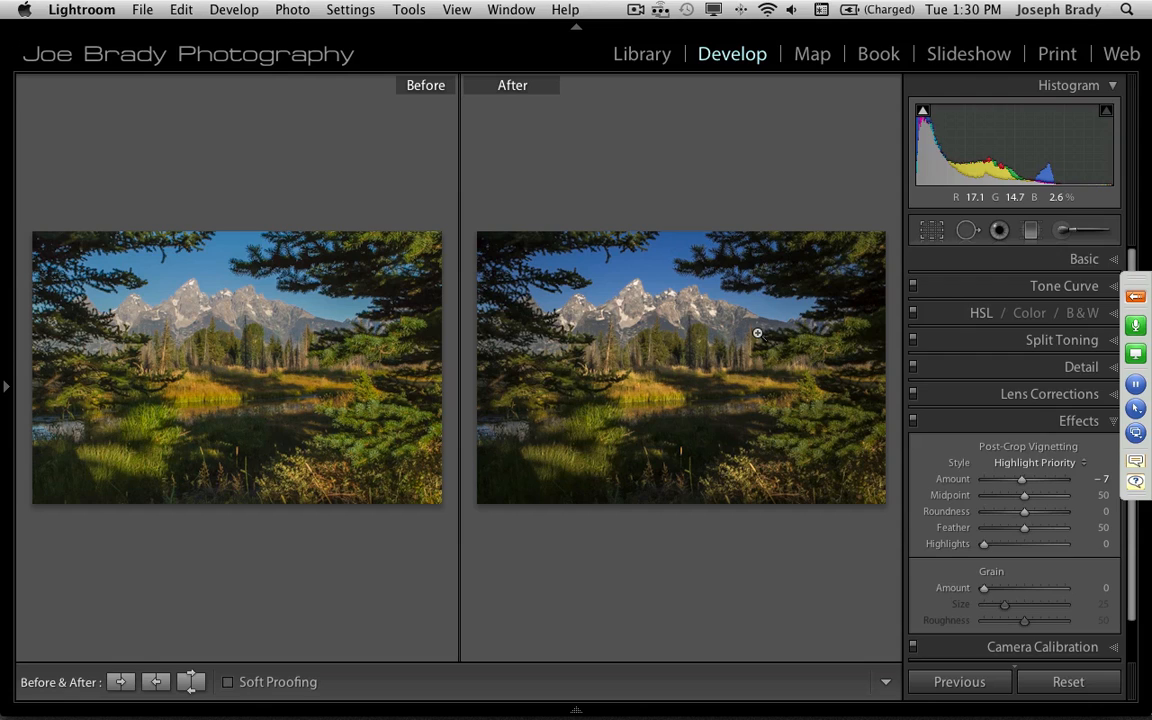
key(shift+Tab)
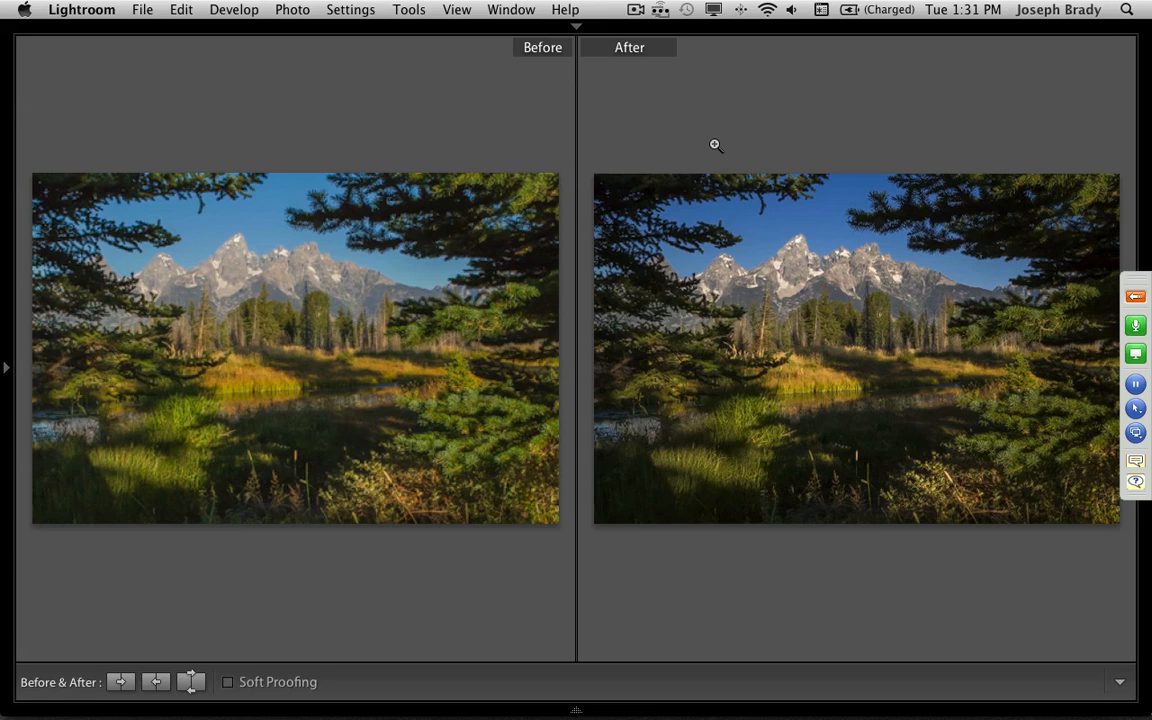
key(l)
key(l)
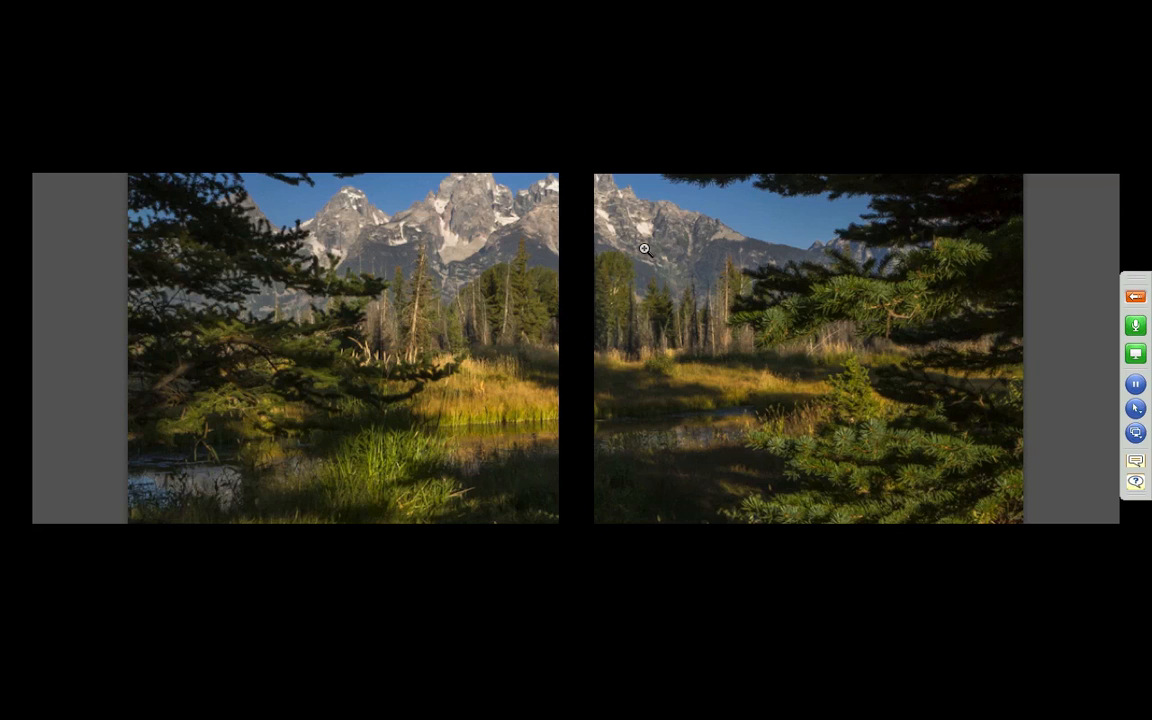
Inspect the mountain peaks in close-up against the black background, and return to the whole photo with all panels showing
key(y)
click(563, 215)
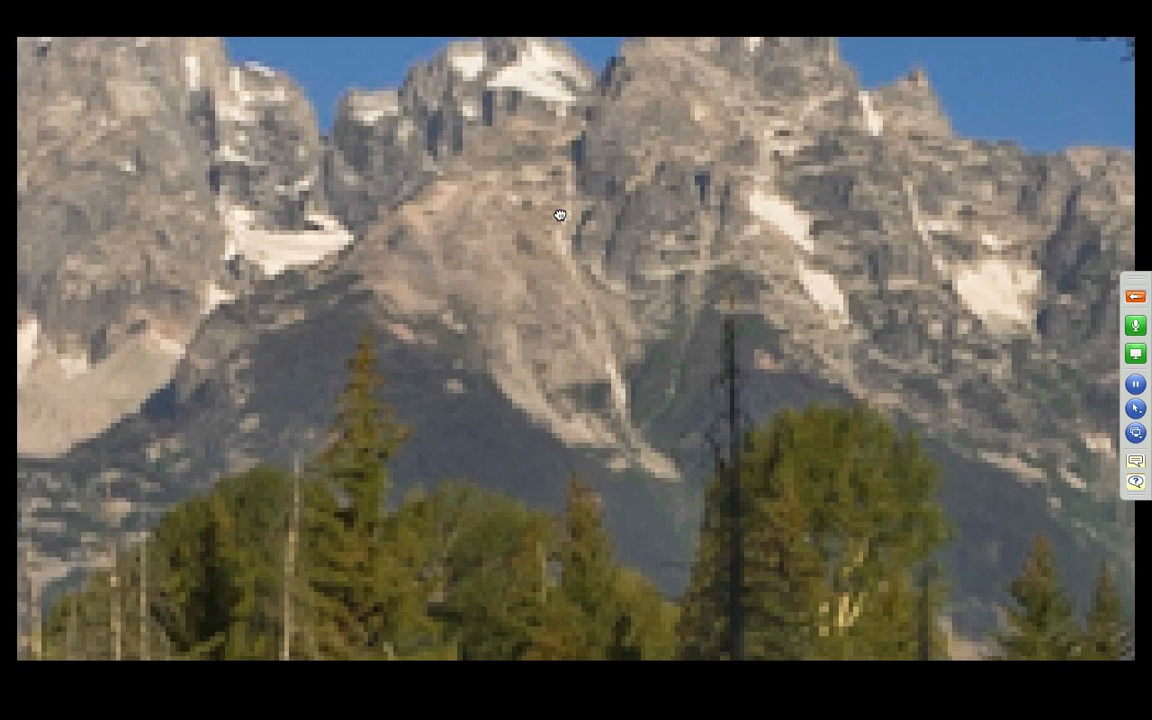
drag(427, 216, 707, 357)
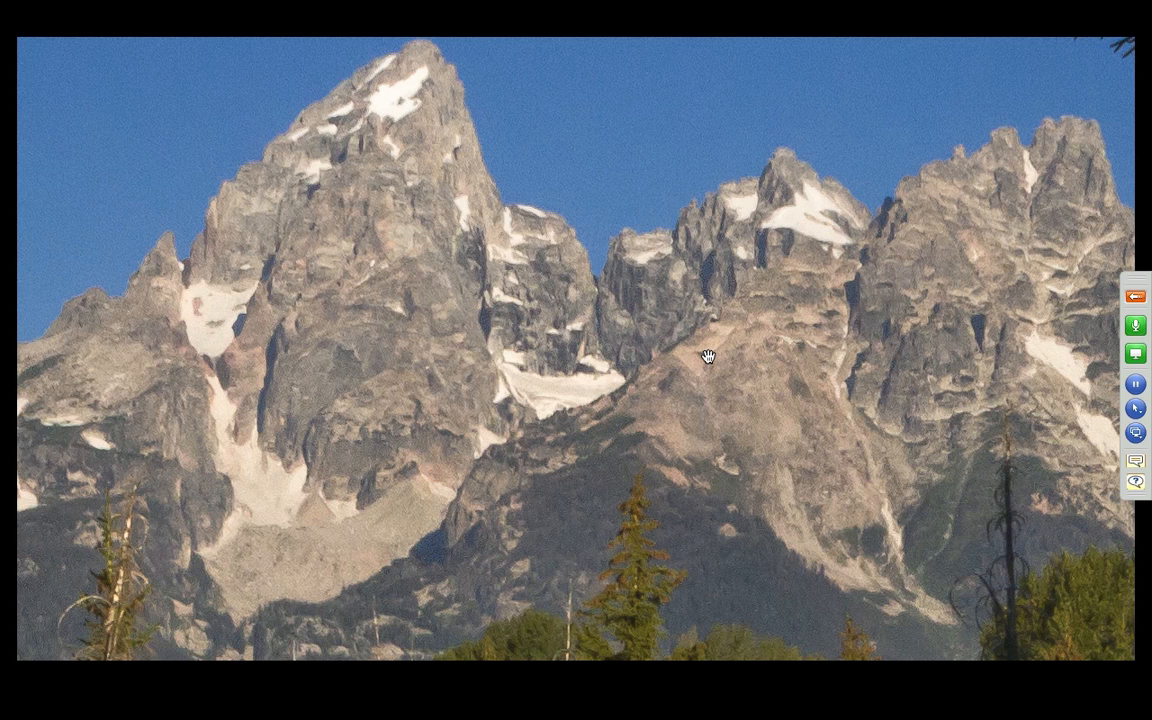
key(shift+Tab)
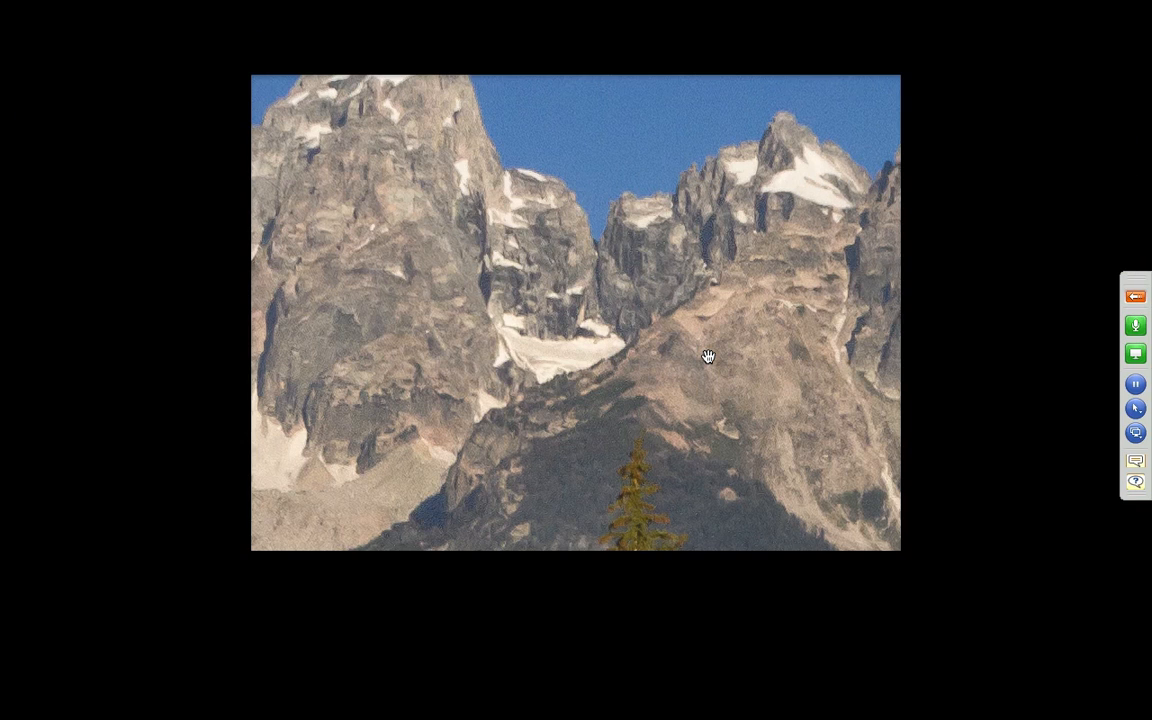
click(708, 357)
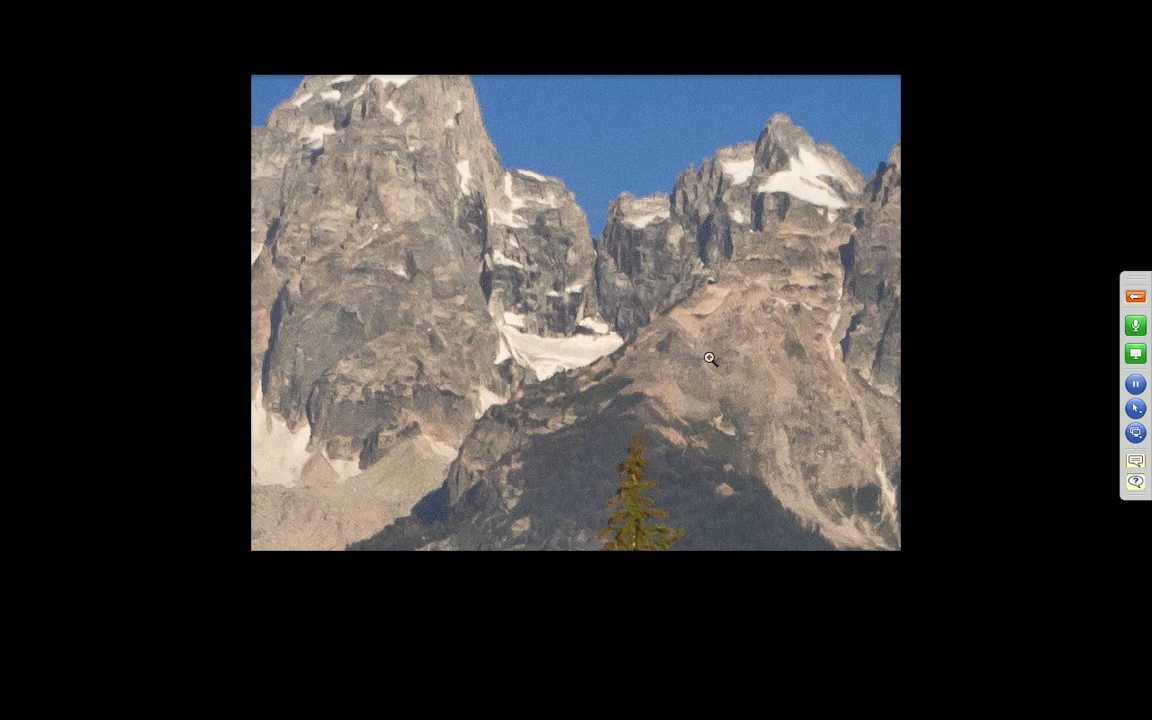
key(Right)
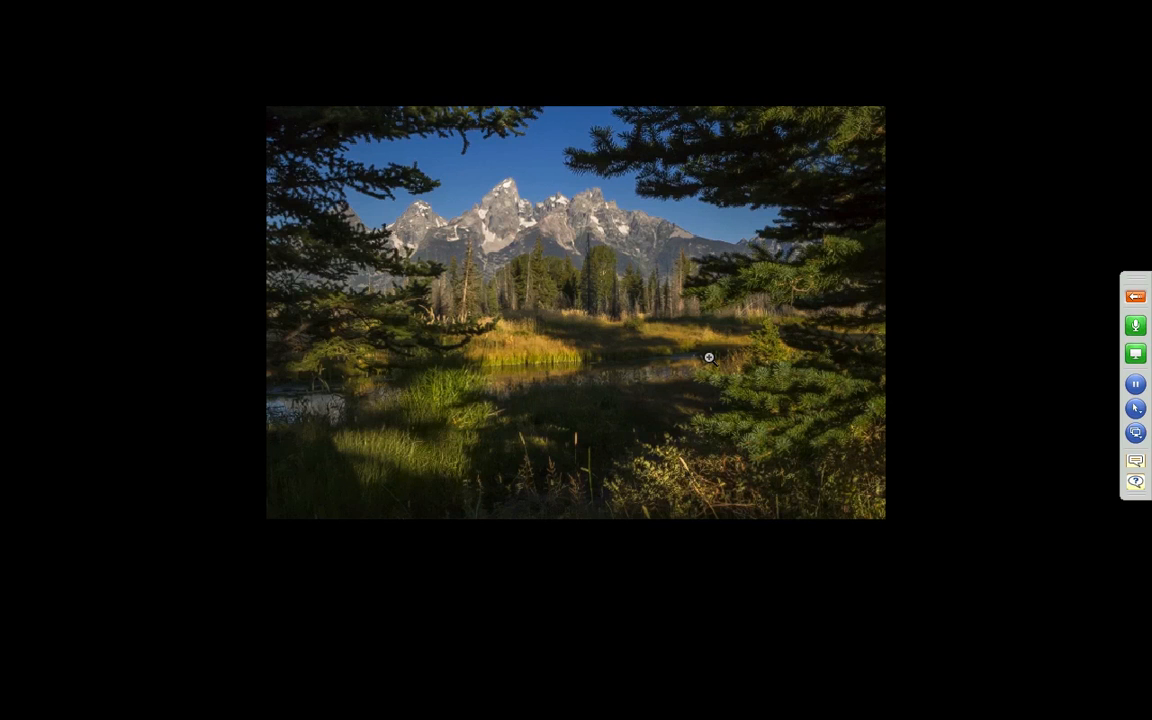
key(l)
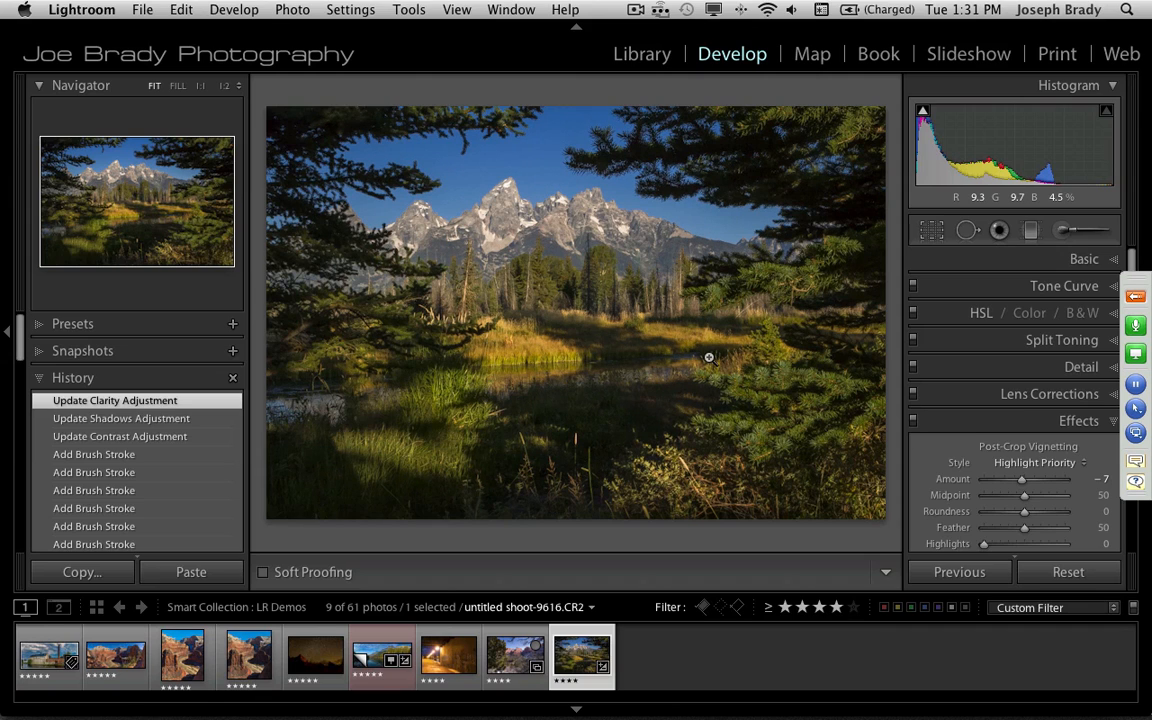
Open the night street photo _MG_0741.CR2 and set its white balance Temp to 2373
click(453, 659)
click(457, 9)
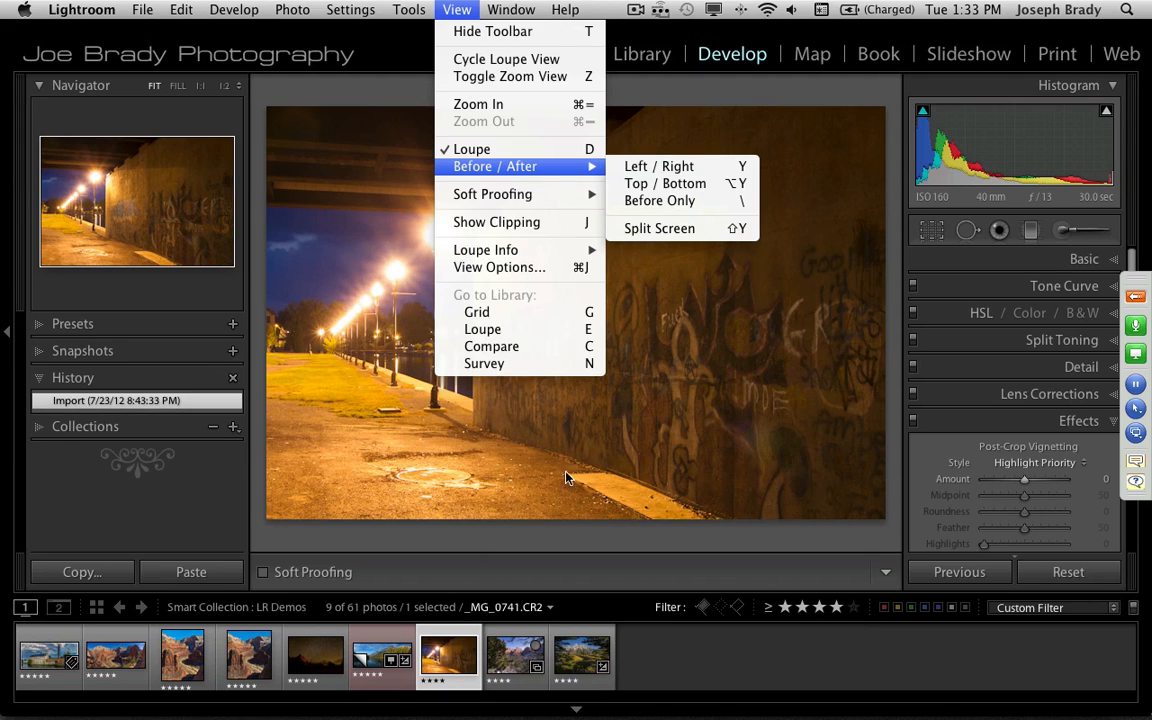
click(543, 544)
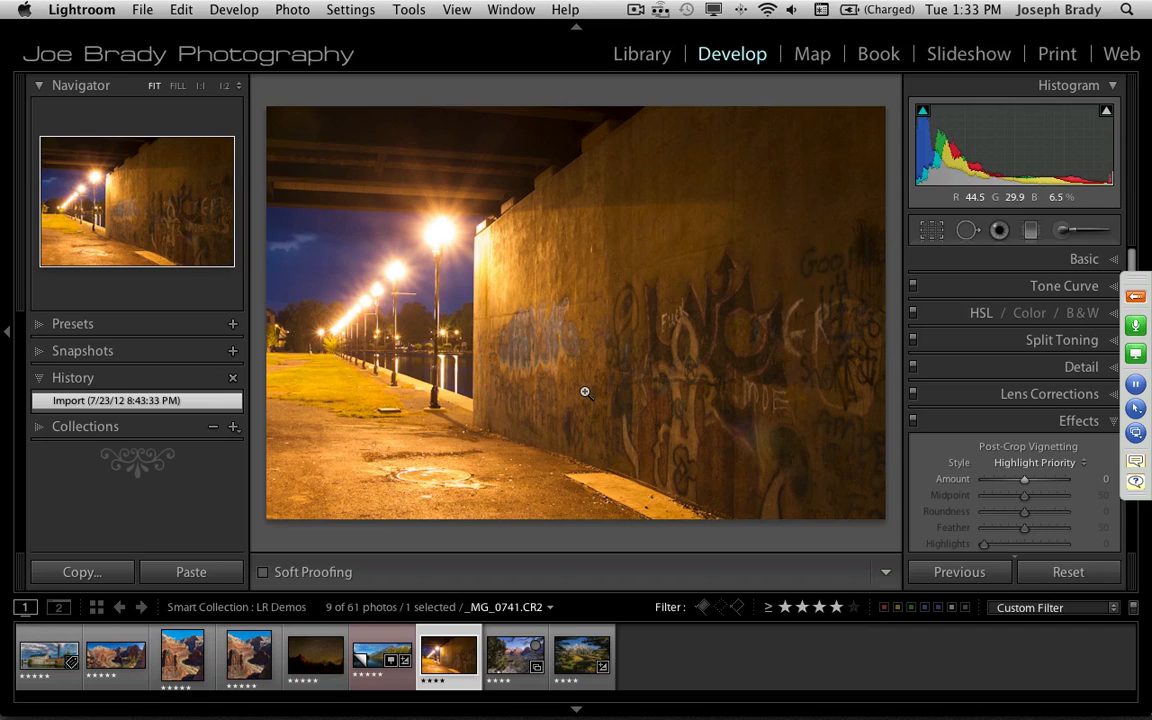
click(1088, 259)
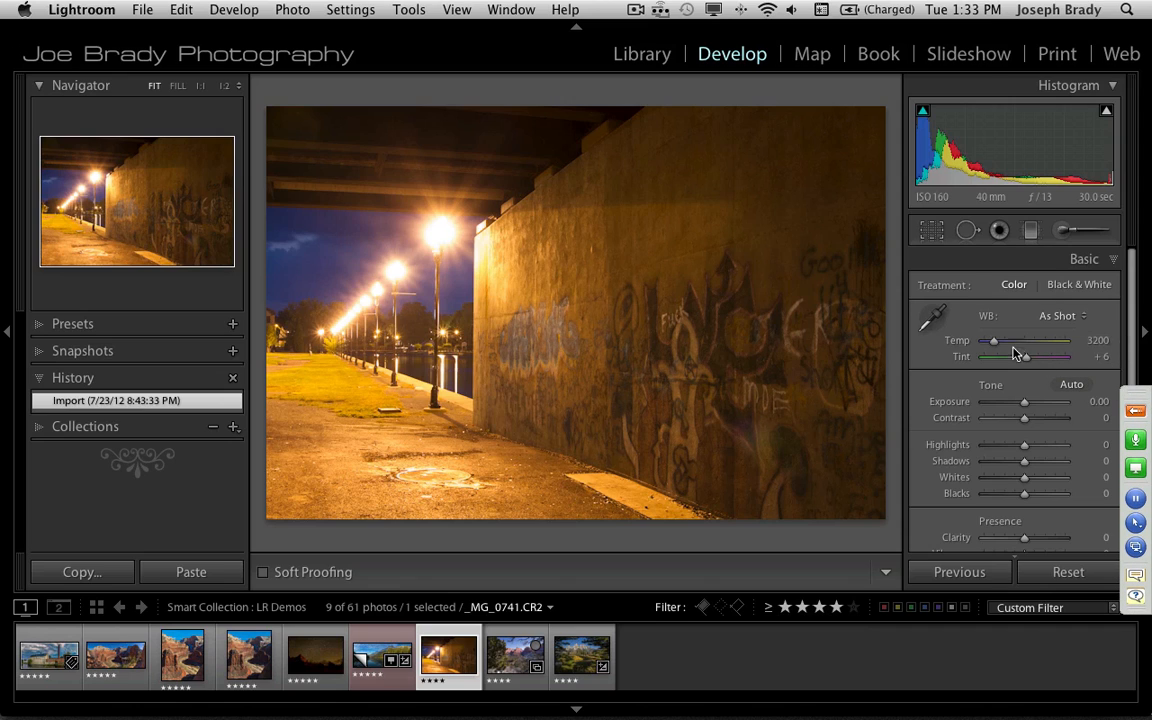
drag(995, 342, 986, 343)
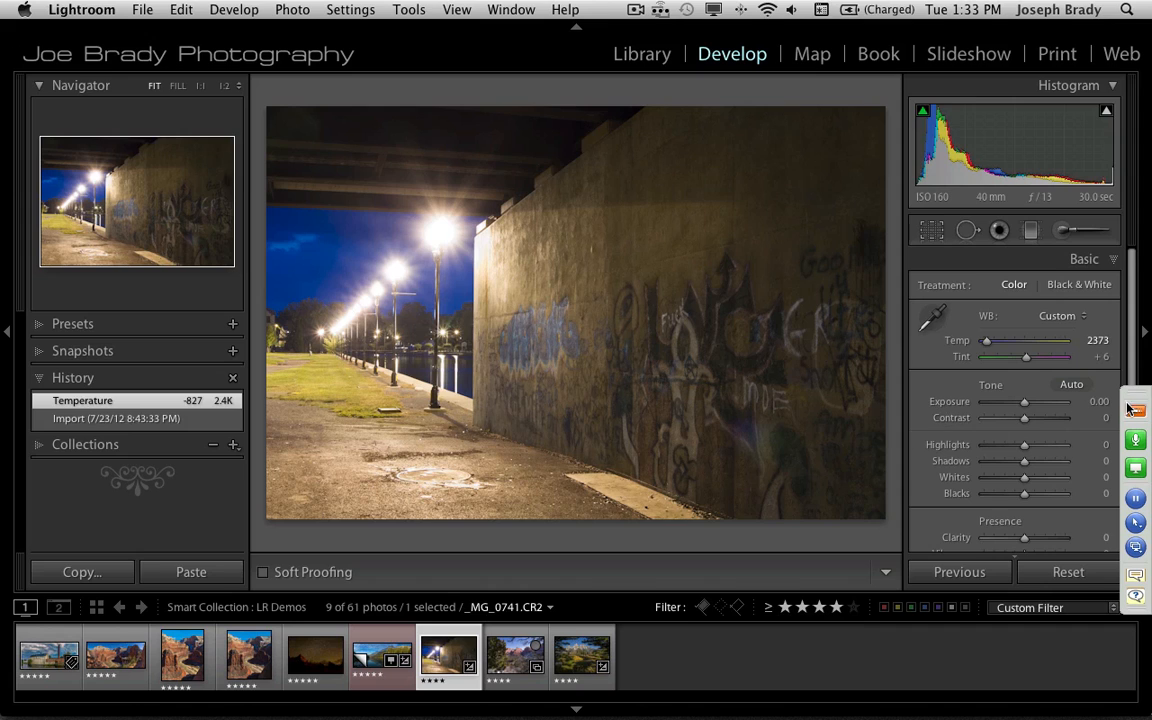
drag(1141, 392, 1151, 97)
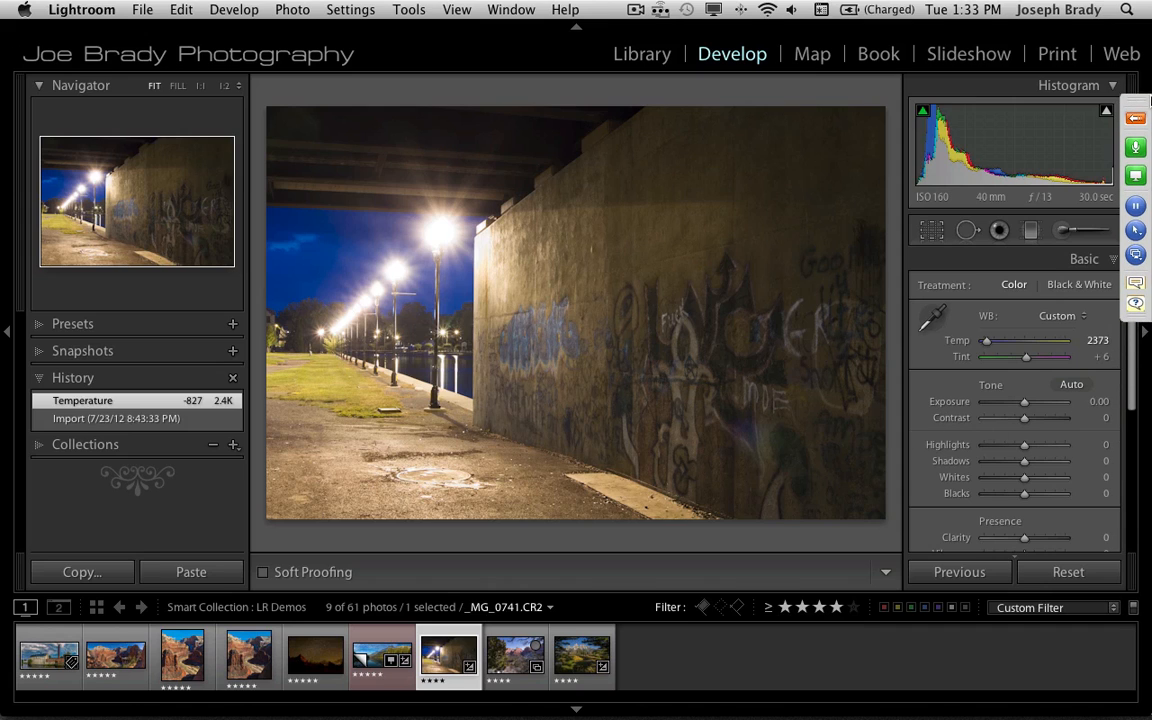
Check the night photo for highlight clipping and examine the nearest street lamp in close-up
drag(1132, 346, 1132, 384)
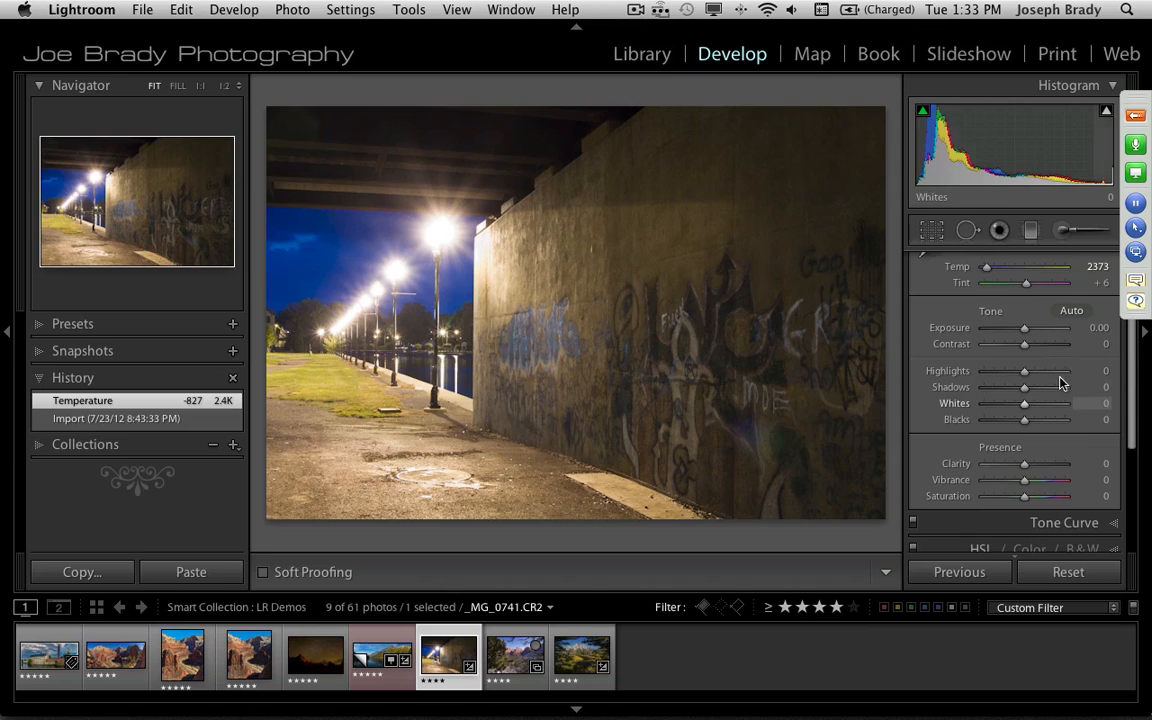
drag(1137, 103, 1137, 184)
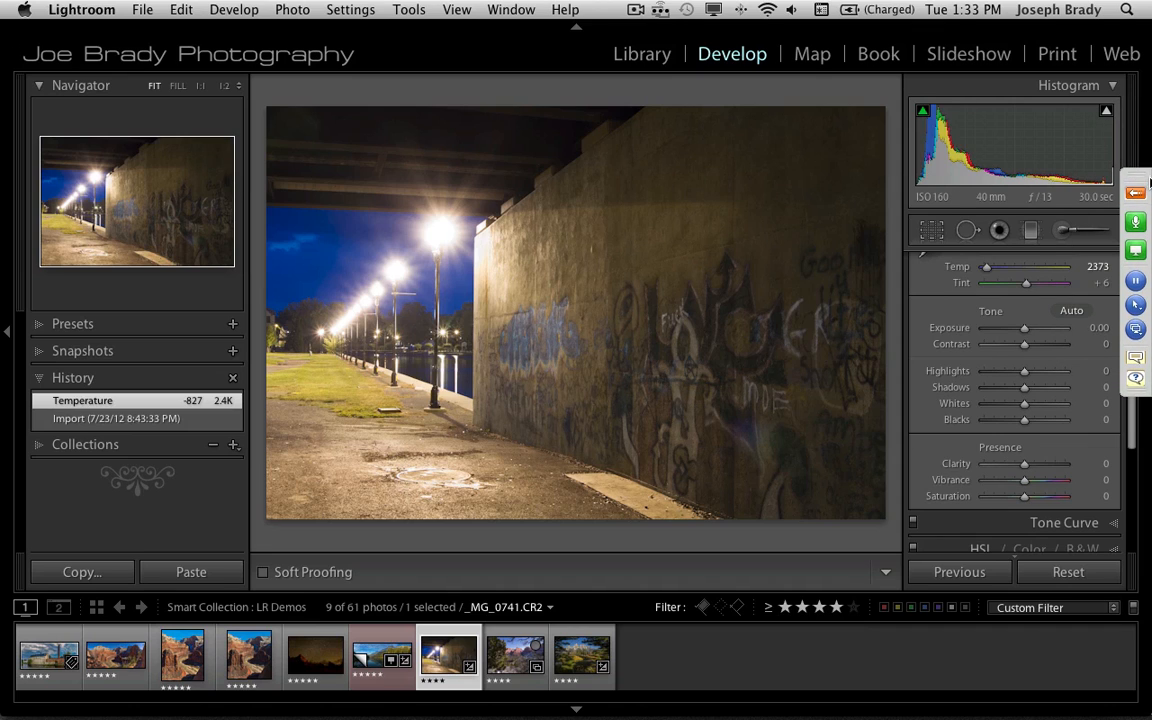
click(1106, 112)
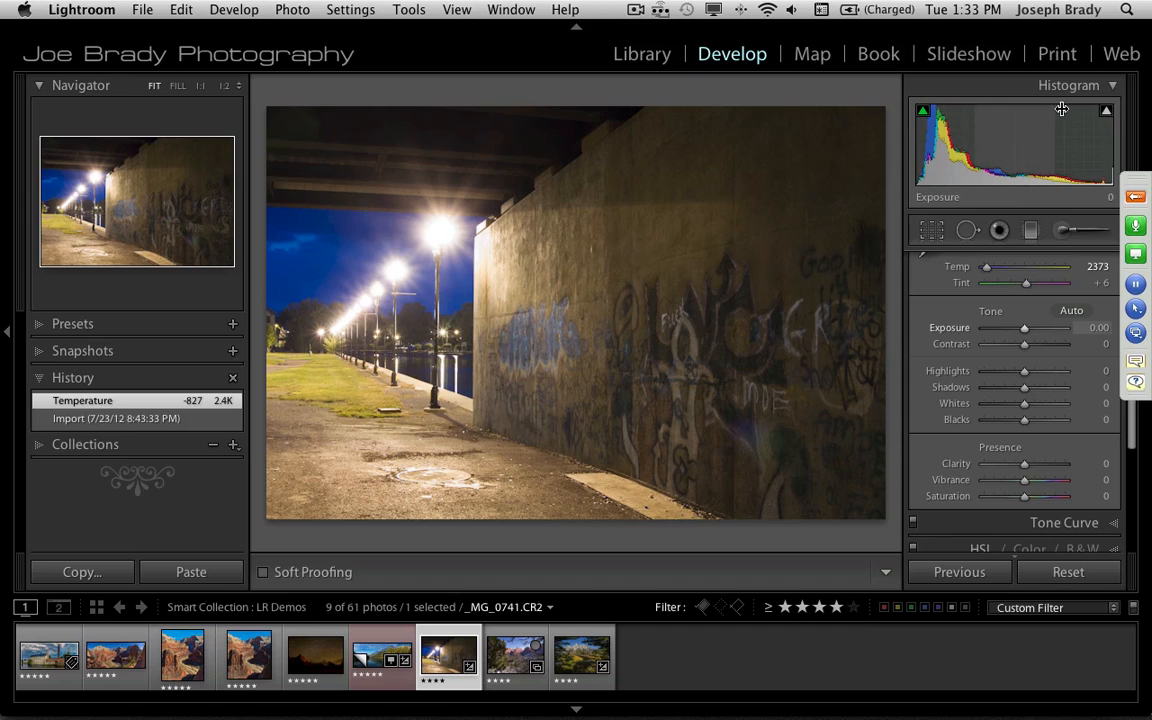
click(1106, 112)
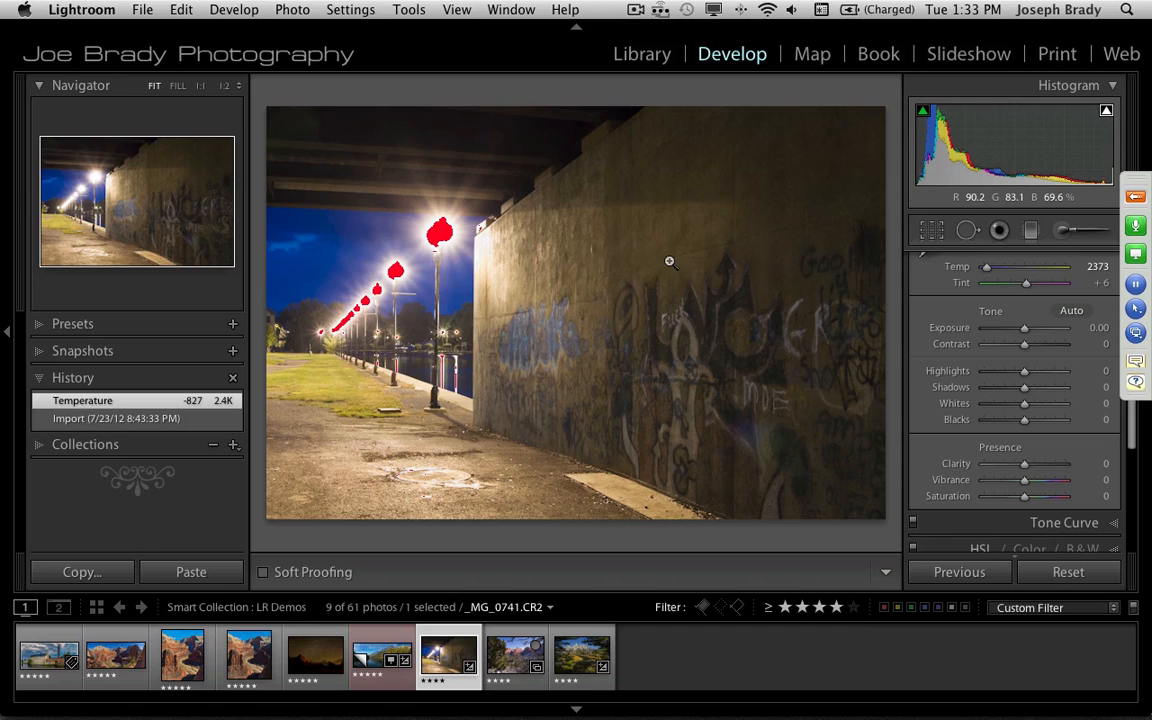
click(1106, 115)
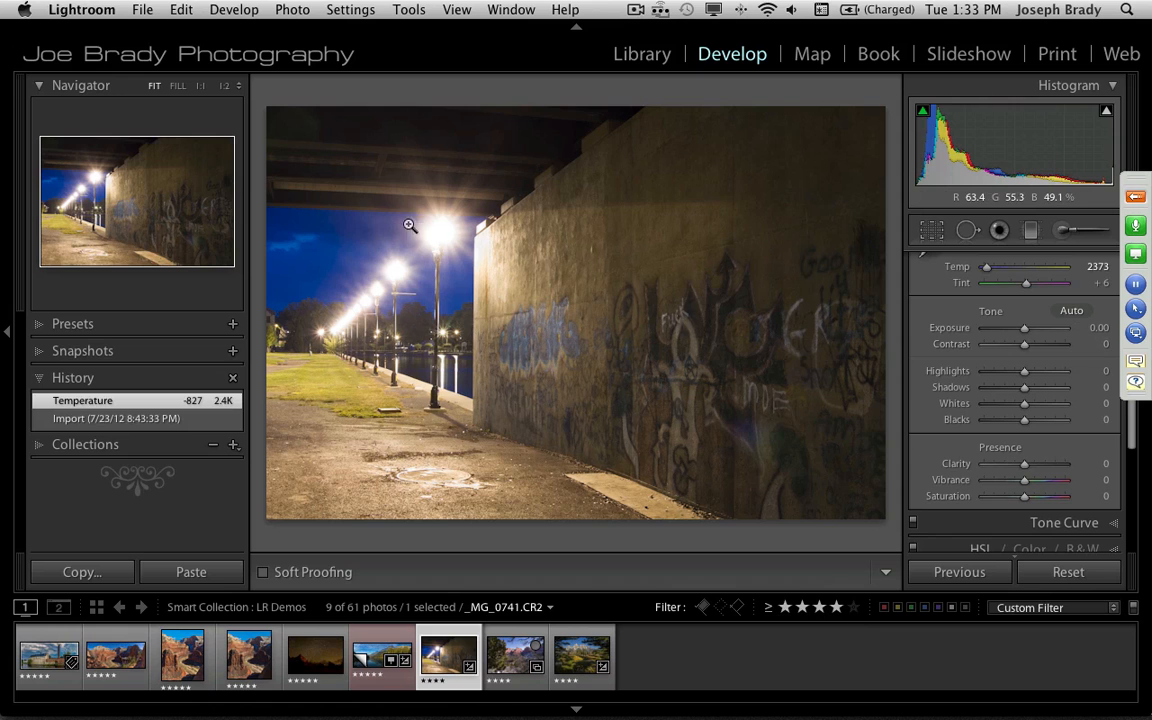
click(441, 229)
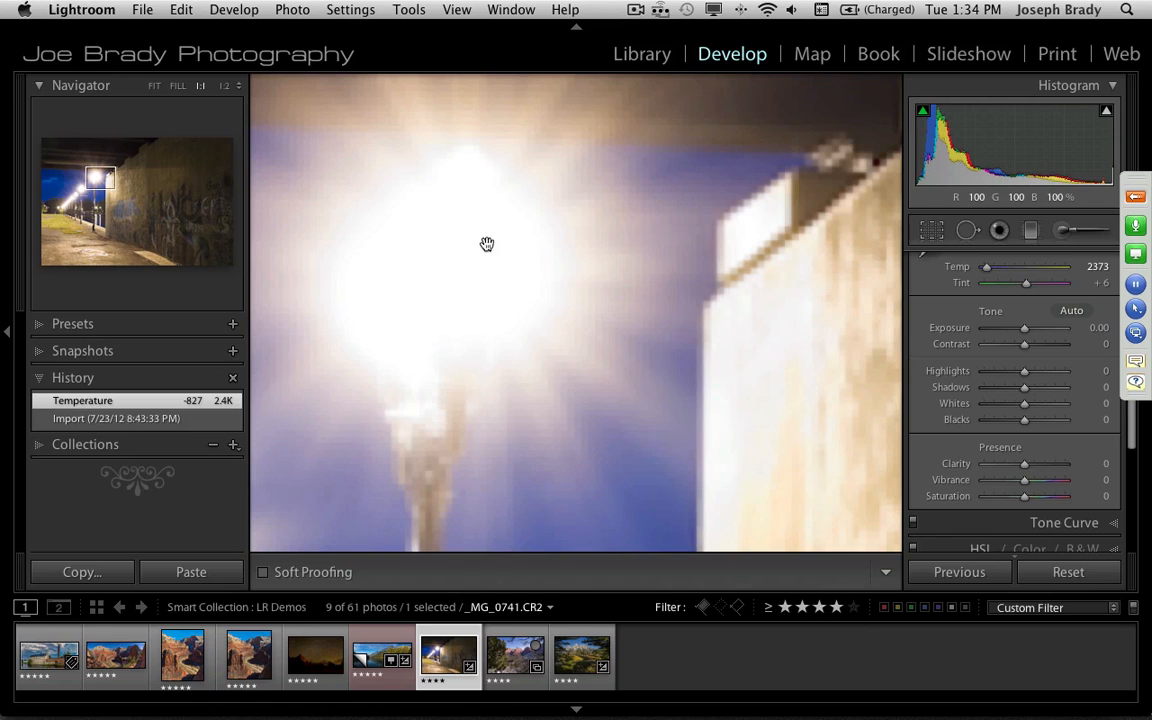
click(538, 311)
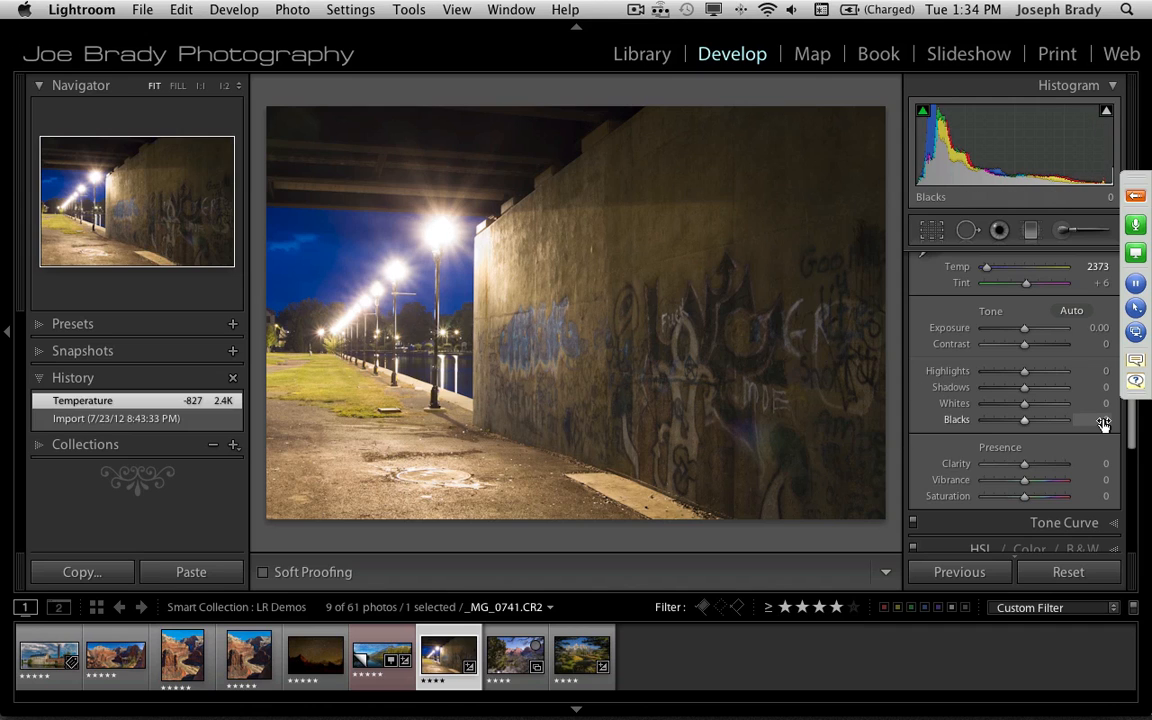
Set the night photo's Blacks to +19, Shadows to +22, Whites to −27, Highlights to −22 and Clarity to +79
scroll(1132, 438, down, 3)
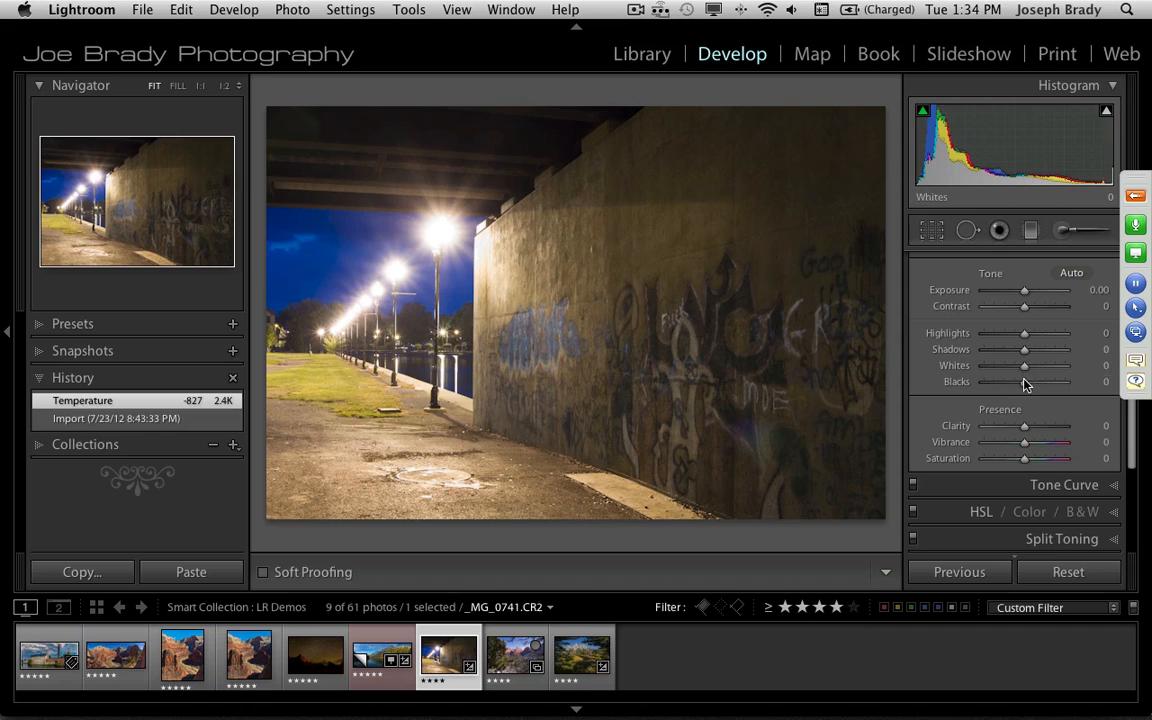
drag(1024, 382, 1033, 387)
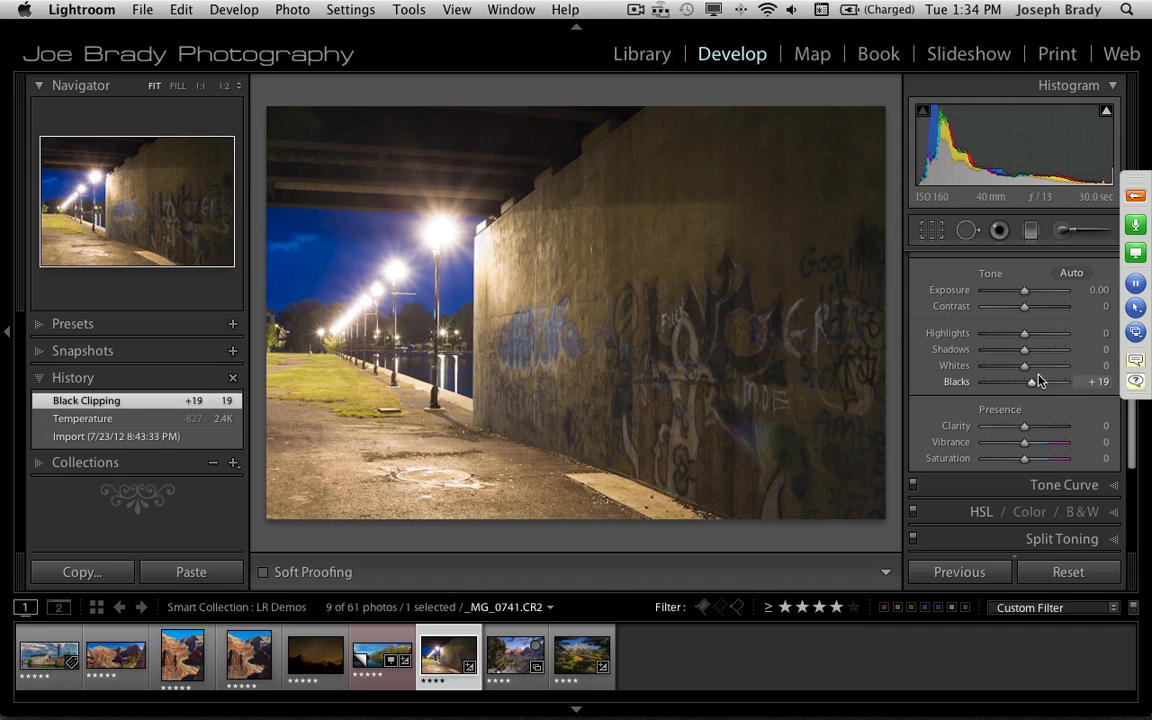
click(1035, 351)
drag(1024, 367, 1015, 338)
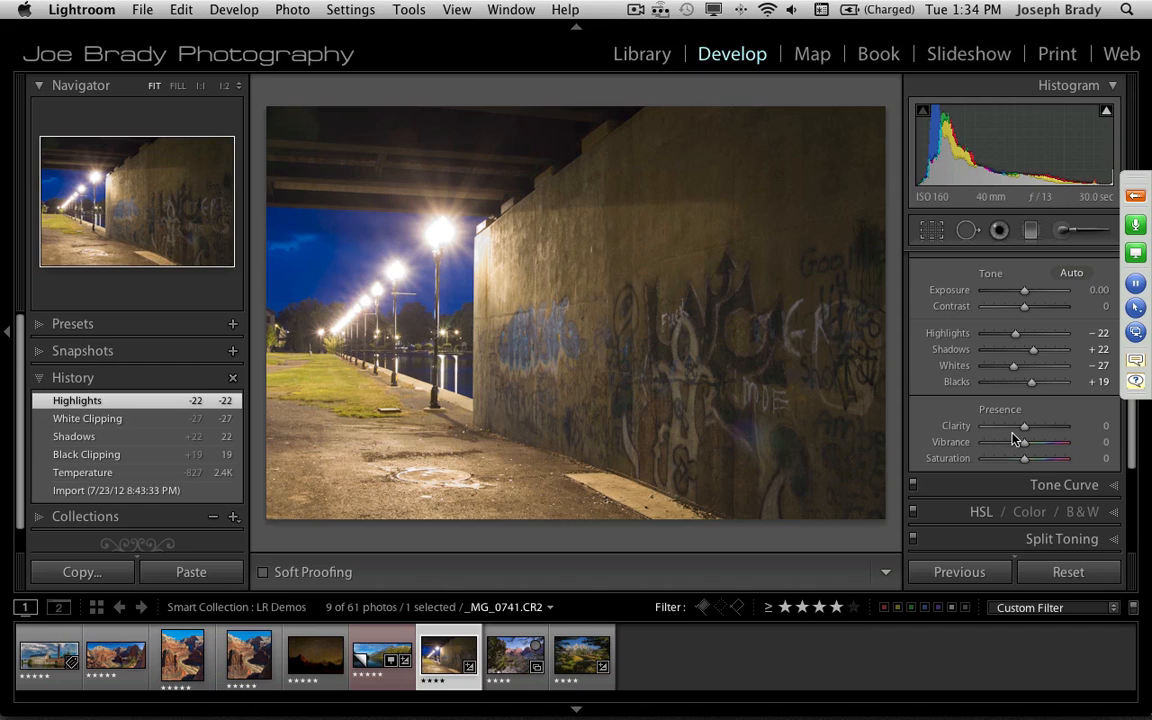
drag(1024, 431, 1049, 430)
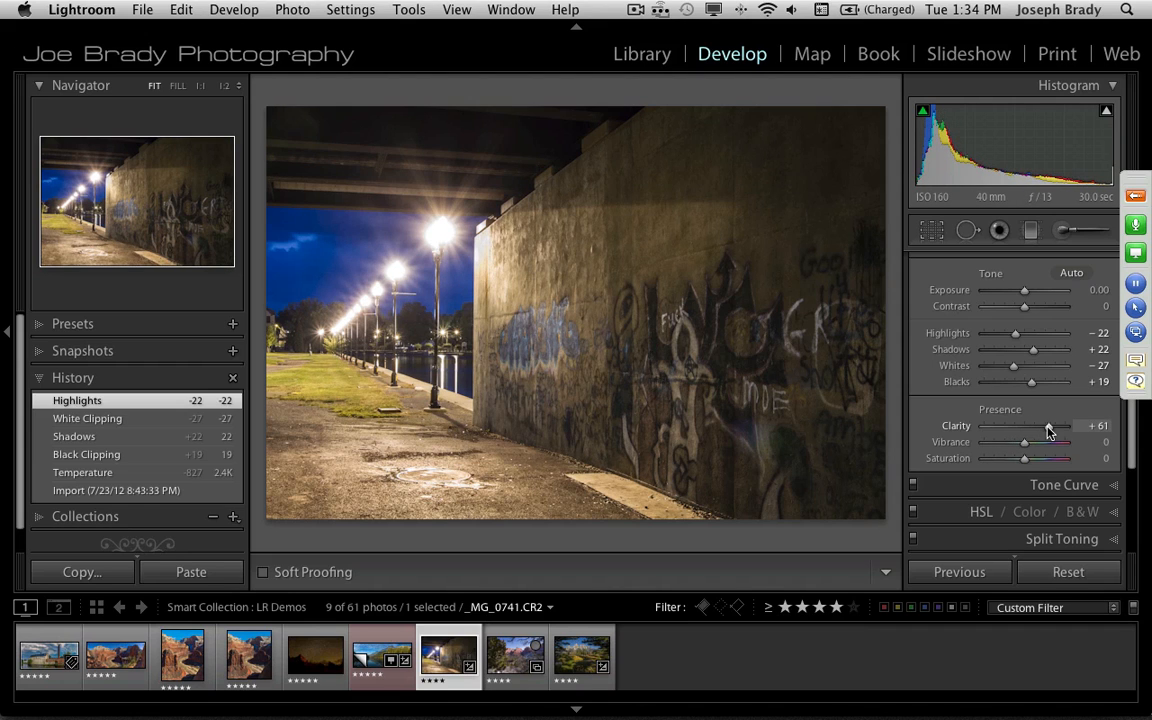
drag(1049, 430, 1057, 431)
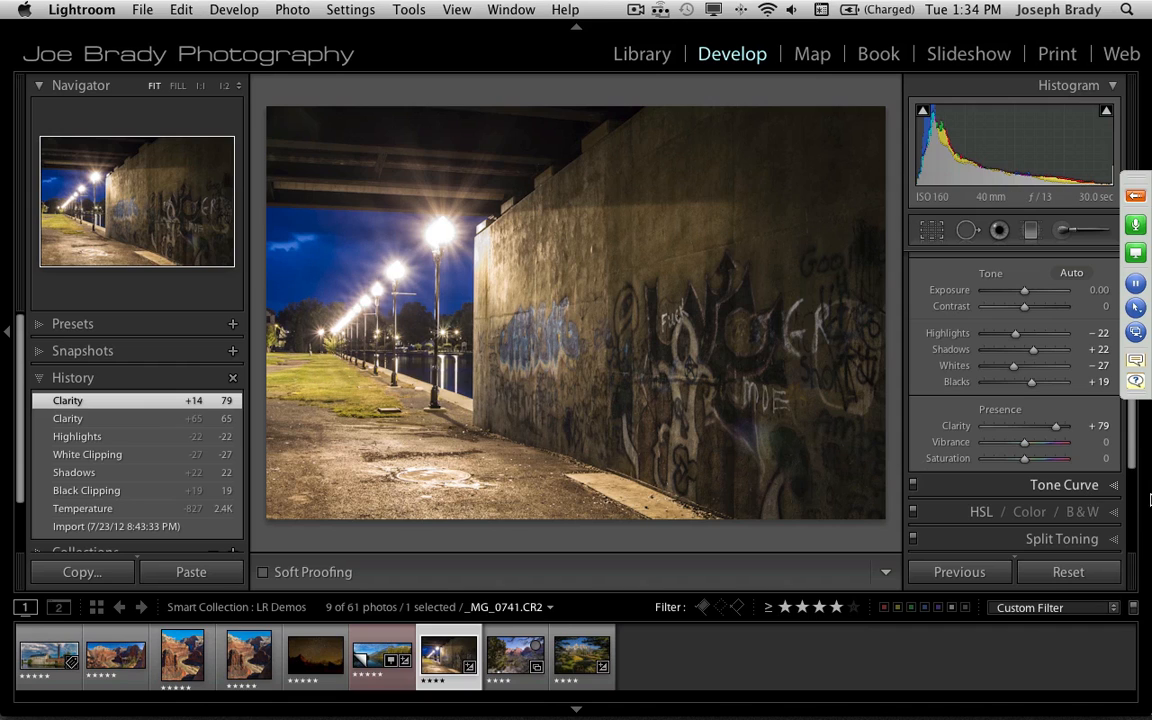
Add a graduated filter over the graffiti wall, fading out toward its lamp-side edge, with Saturation 58 and Clarity 44
click(1031, 231)
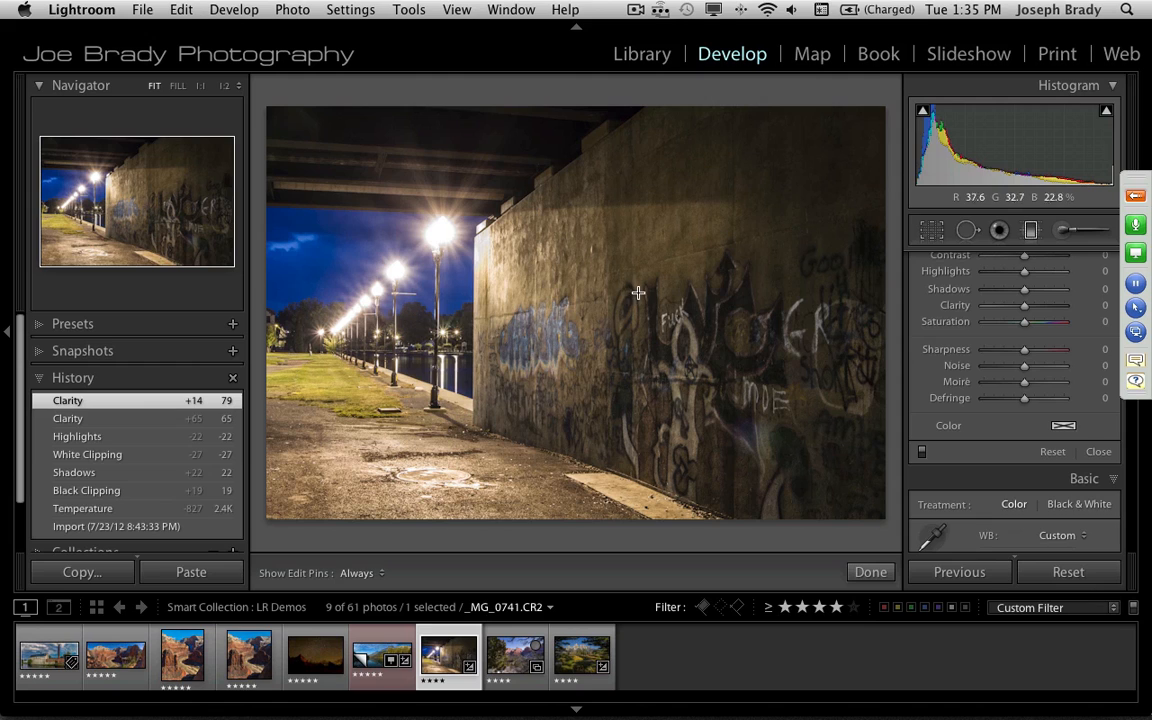
drag(632, 292, 474, 287)
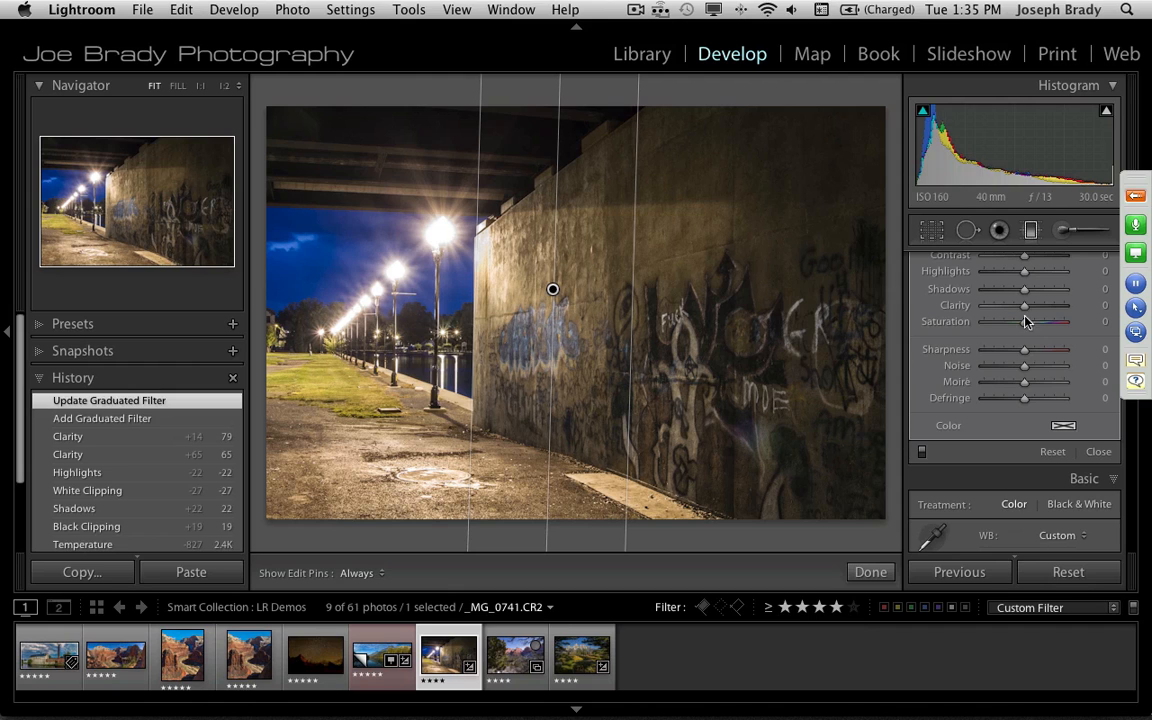
scroll(1023, 310, up, 5)
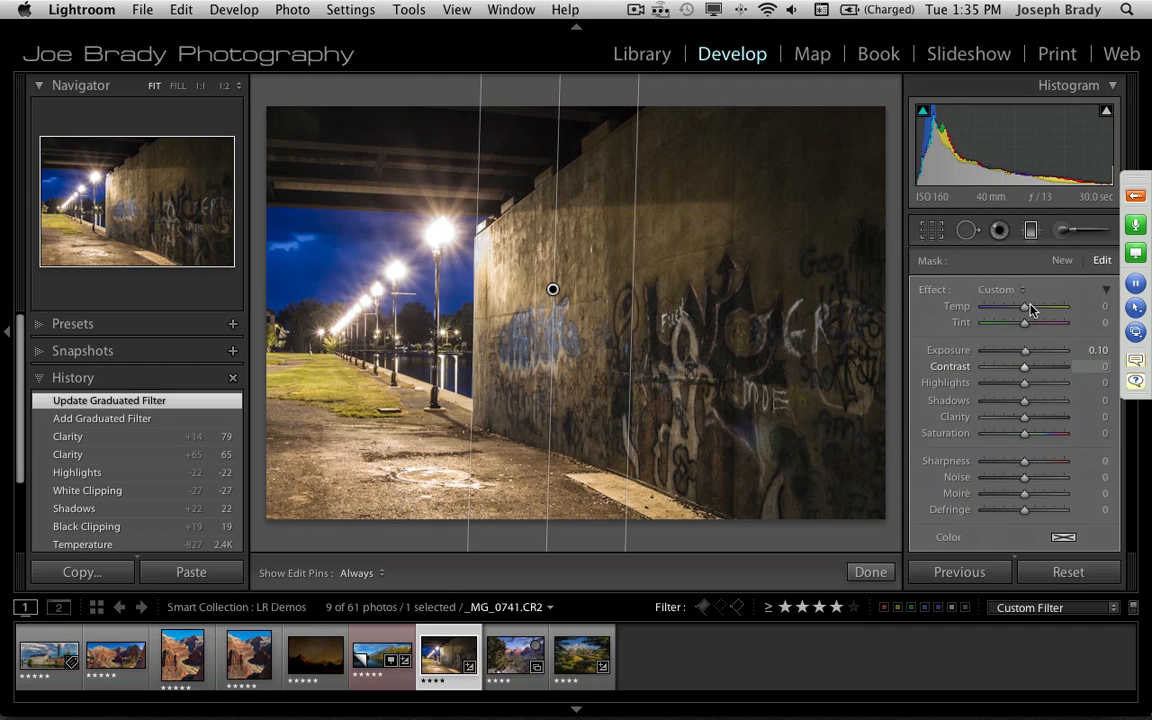
click(1044, 434)
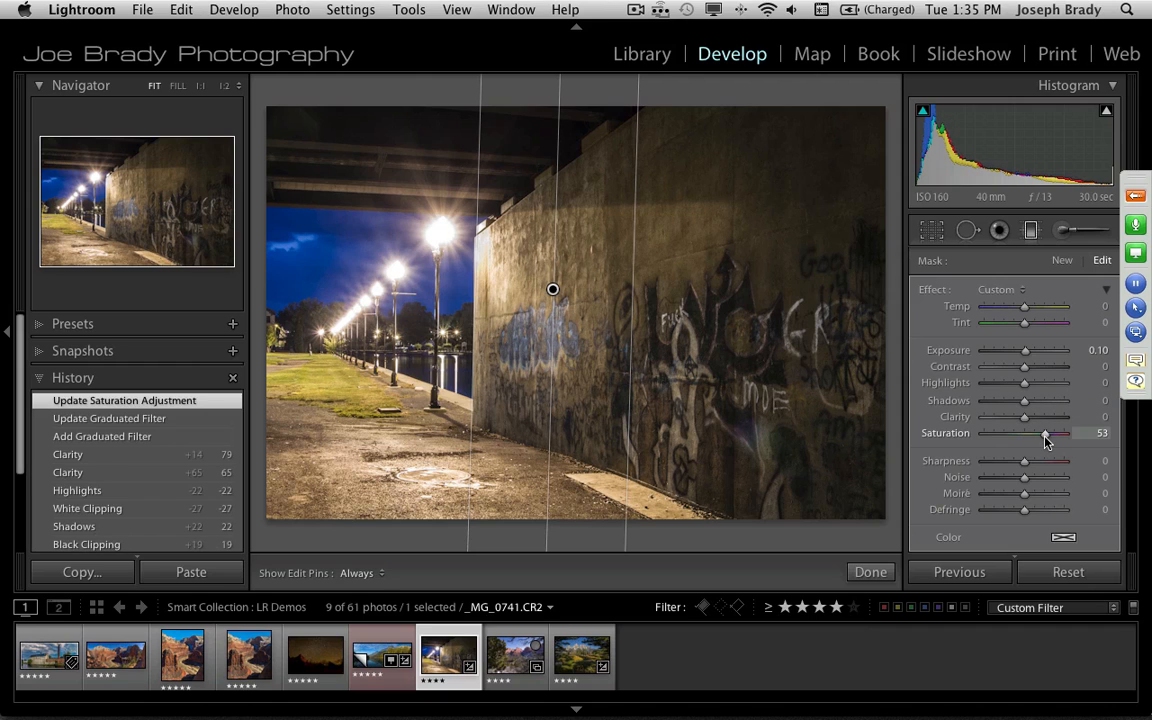
drag(1056, 436, 1051, 441)
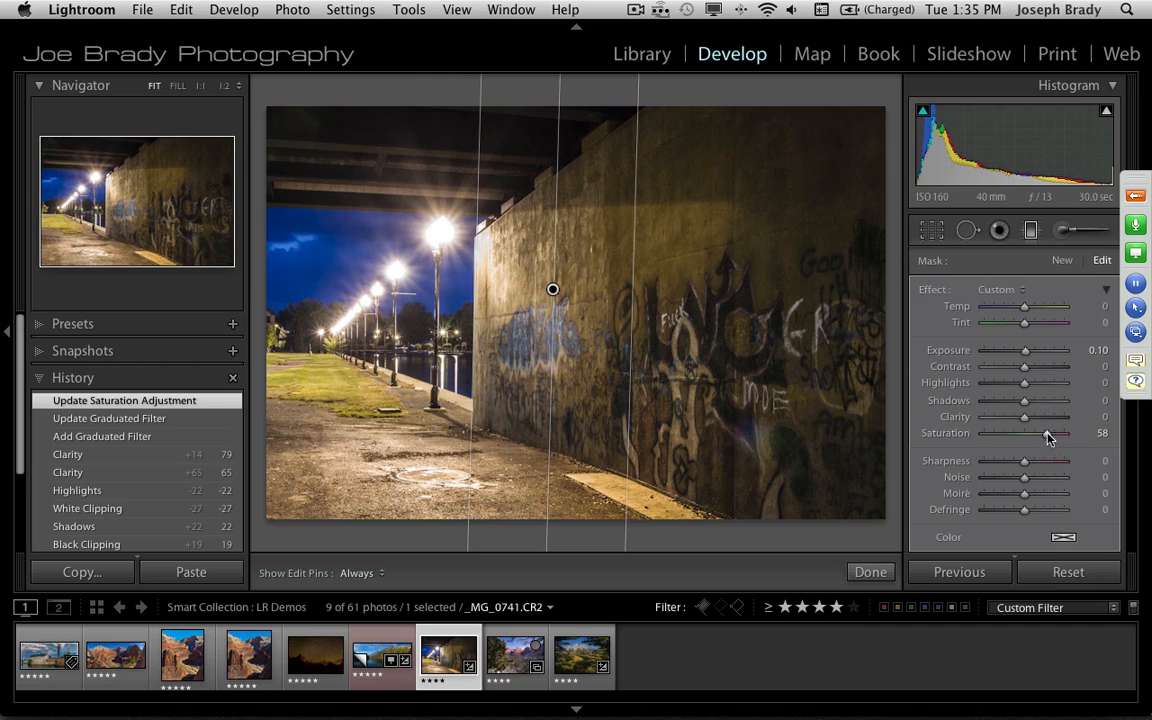
drag(1024, 416, 1042, 424)
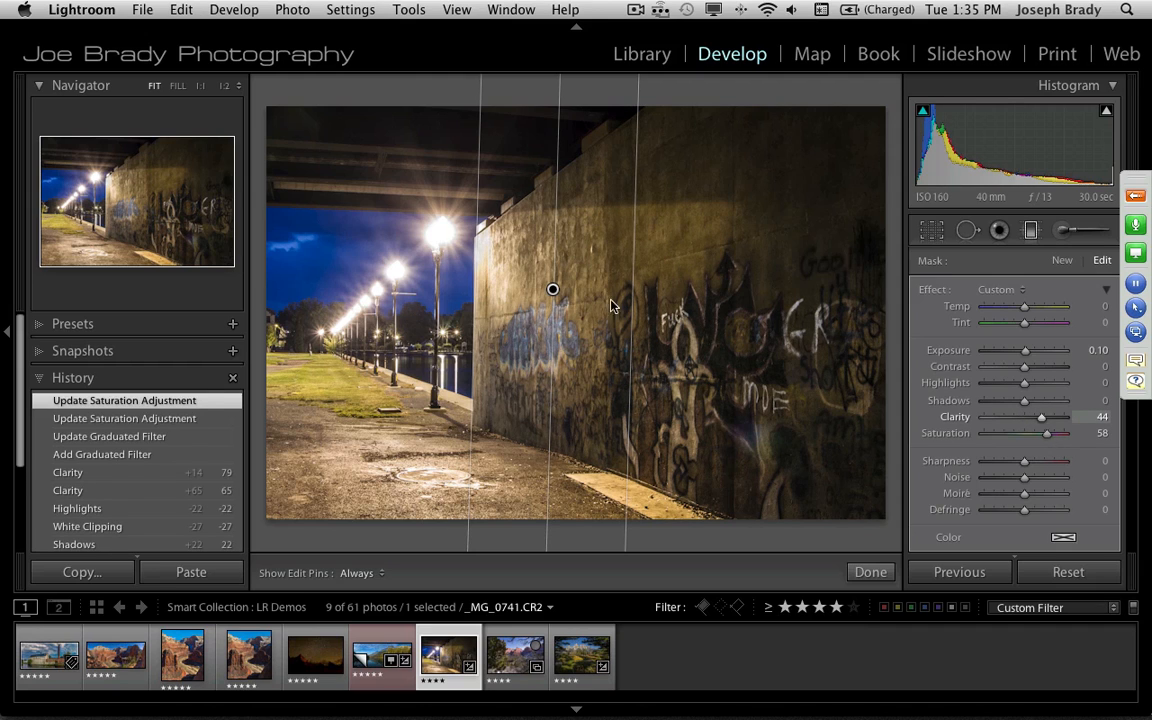
key(m)
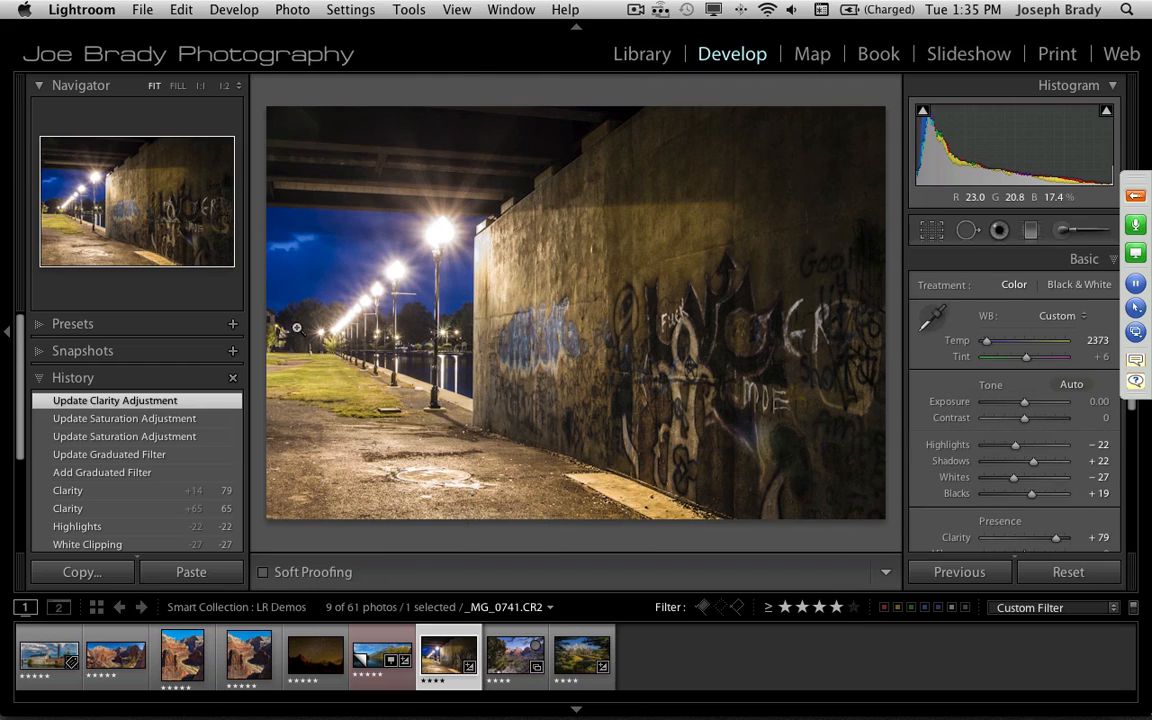
Add a second graduated filter over the lamp-and-sky side, fading out toward the wall's edge, with Shadows −46 and Saturation −8
click(1031, 230)
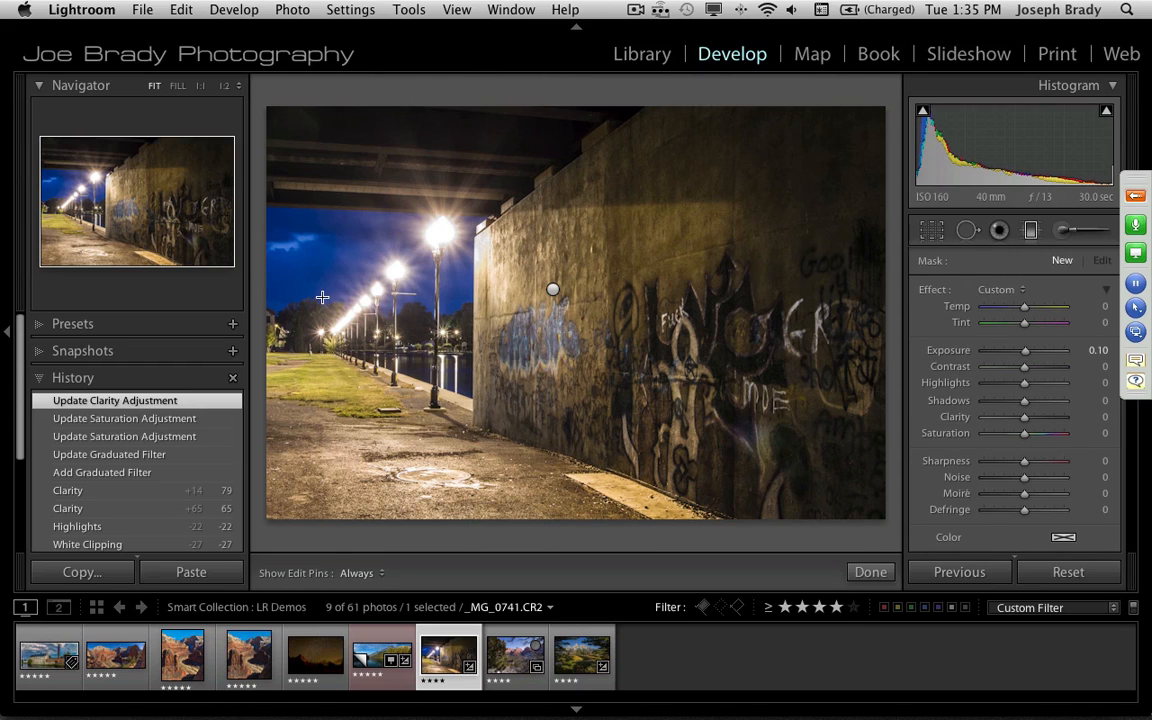
drag(263, 298, 477, 298)
drag(1024, 400, 1006, 405)
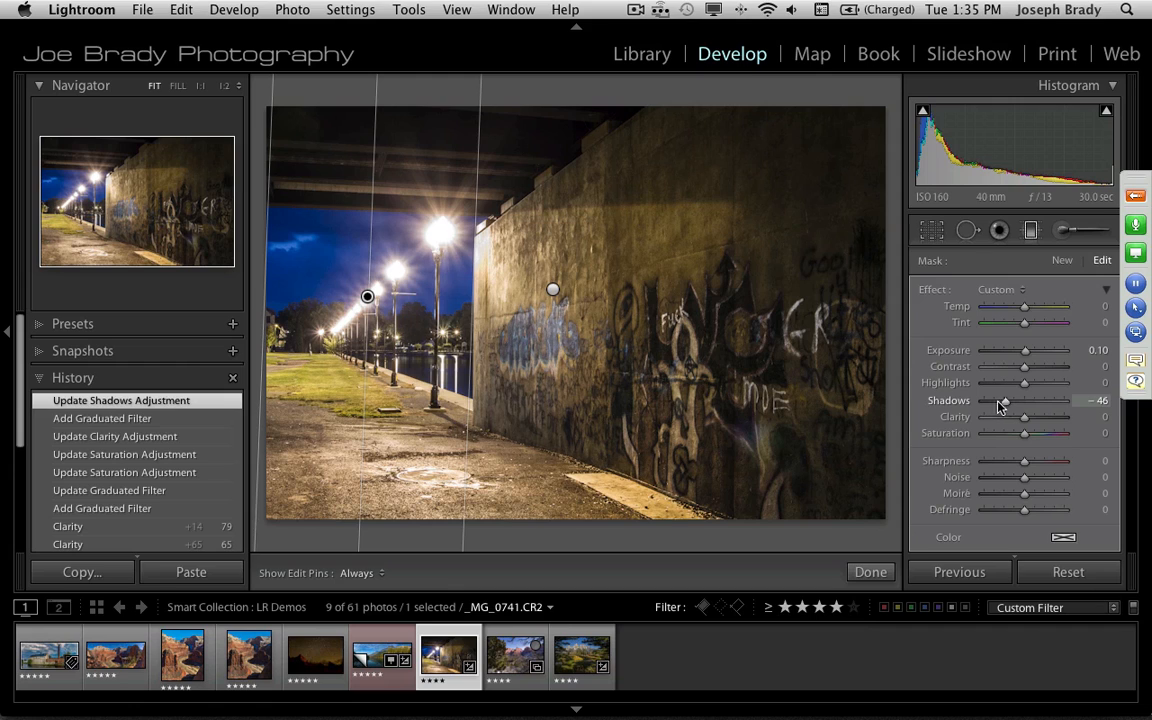
click(1008, 434)
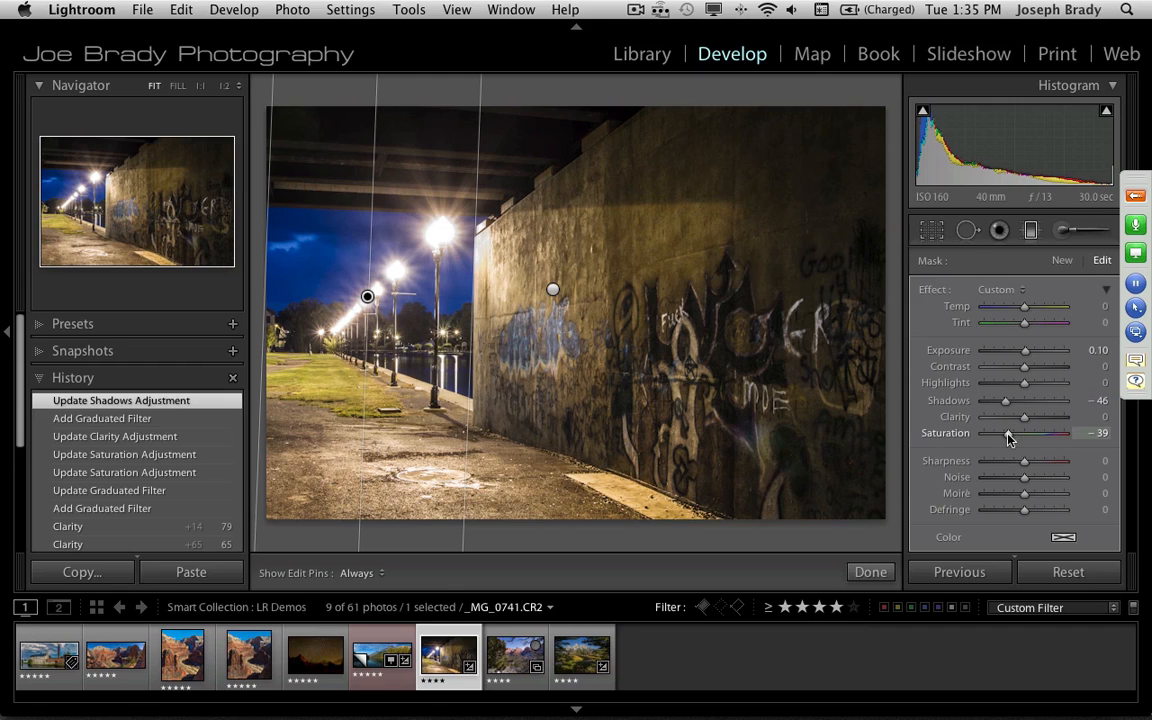
drag(1008, 437, 1022, 438)
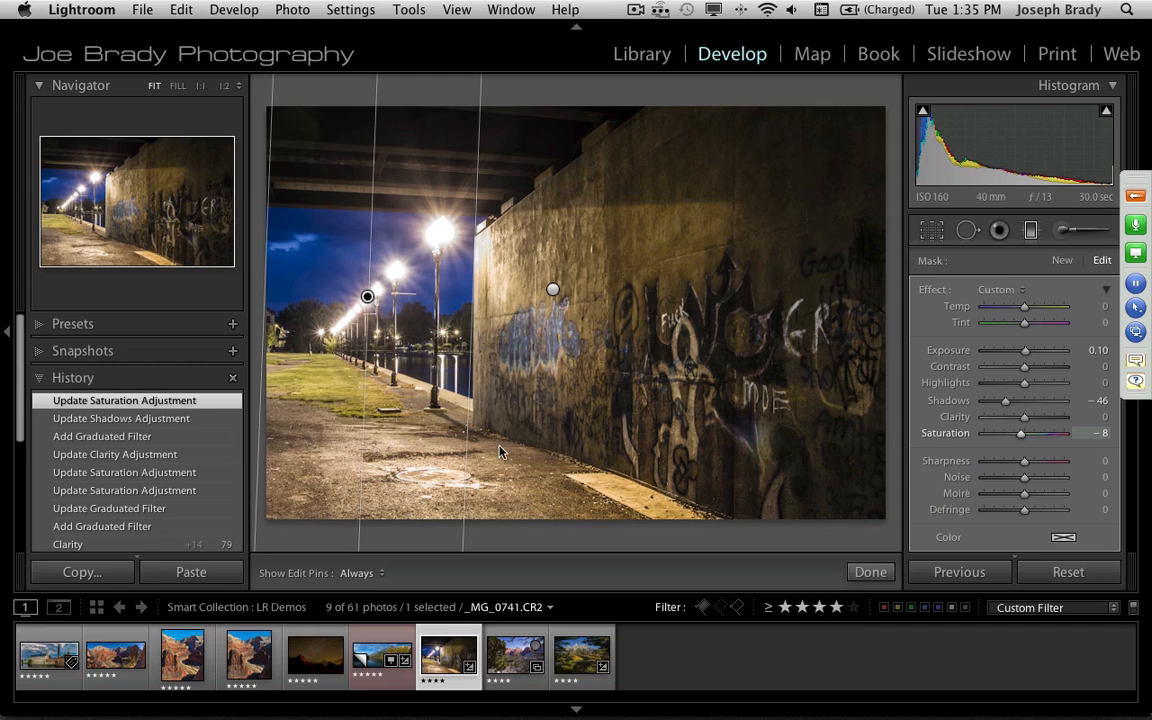
click(870, 573)
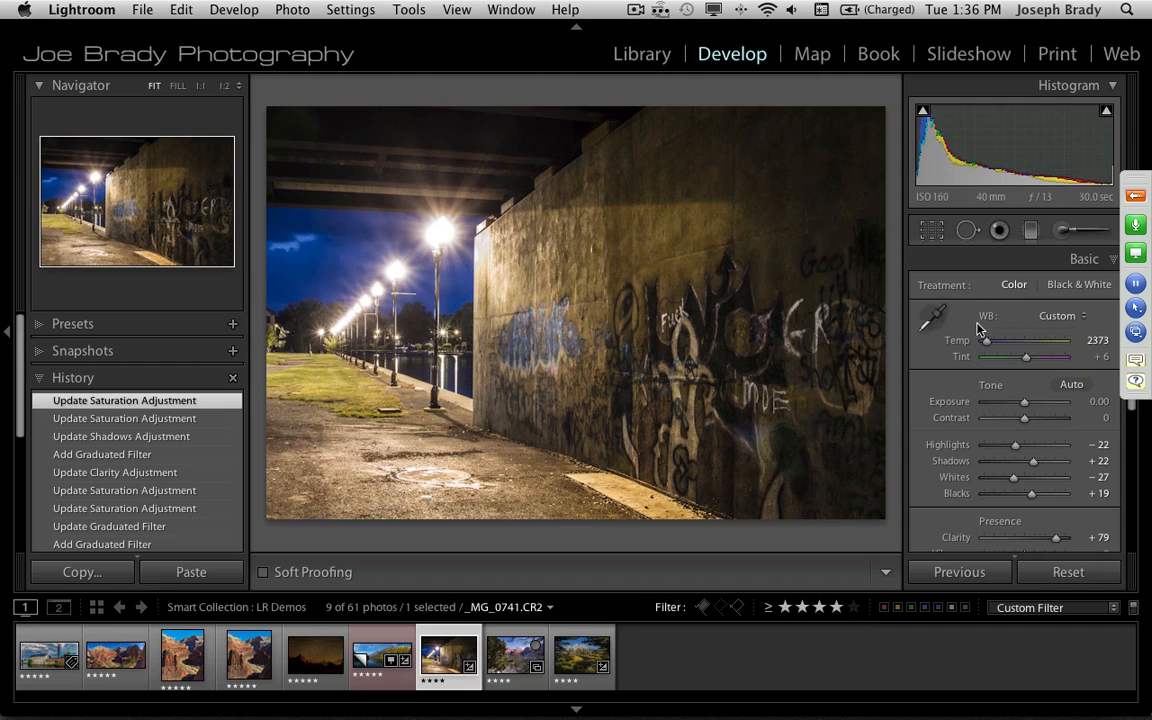
Prepare an adjustment brush with Auto Mask off and the selected mask overlay shown in green
drag(1136, 179, 1136, 93)
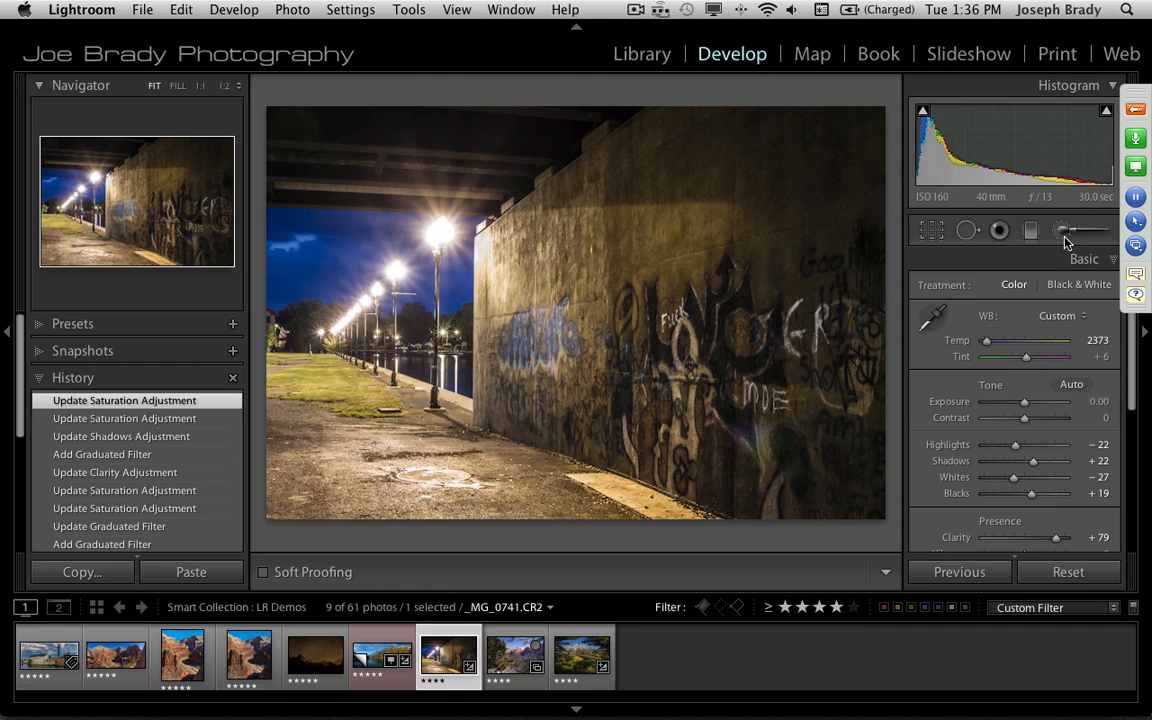
click(1061, 231)
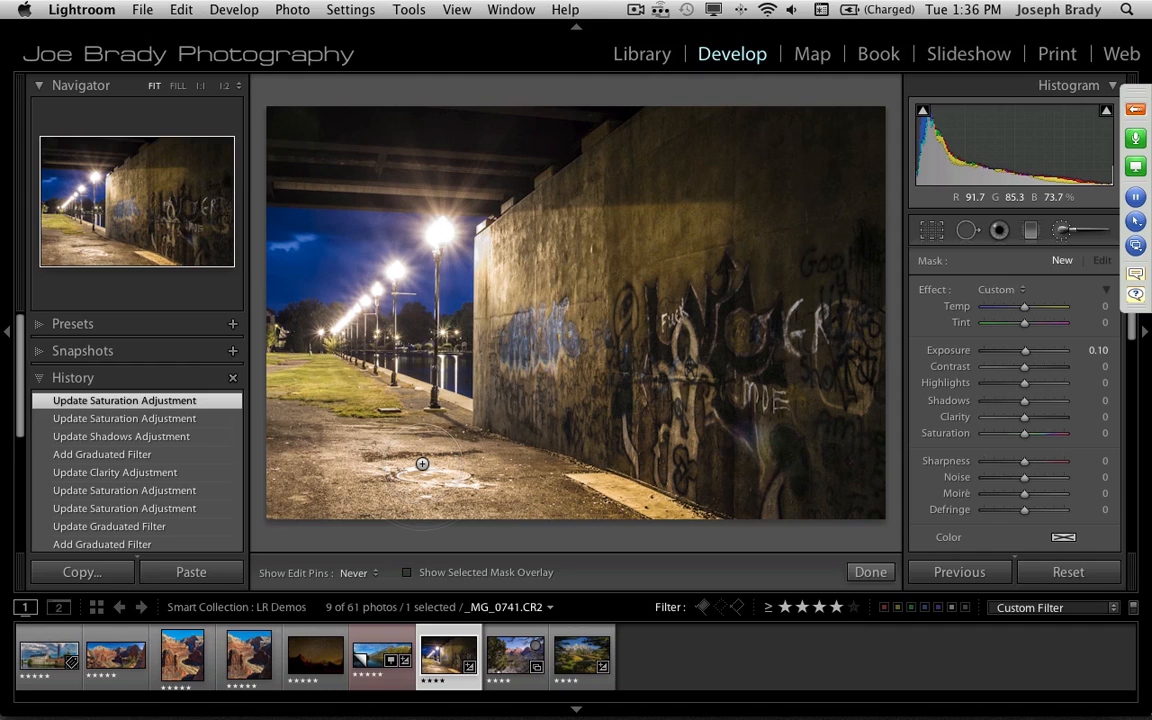
scroll(1010, 460, down, 4)
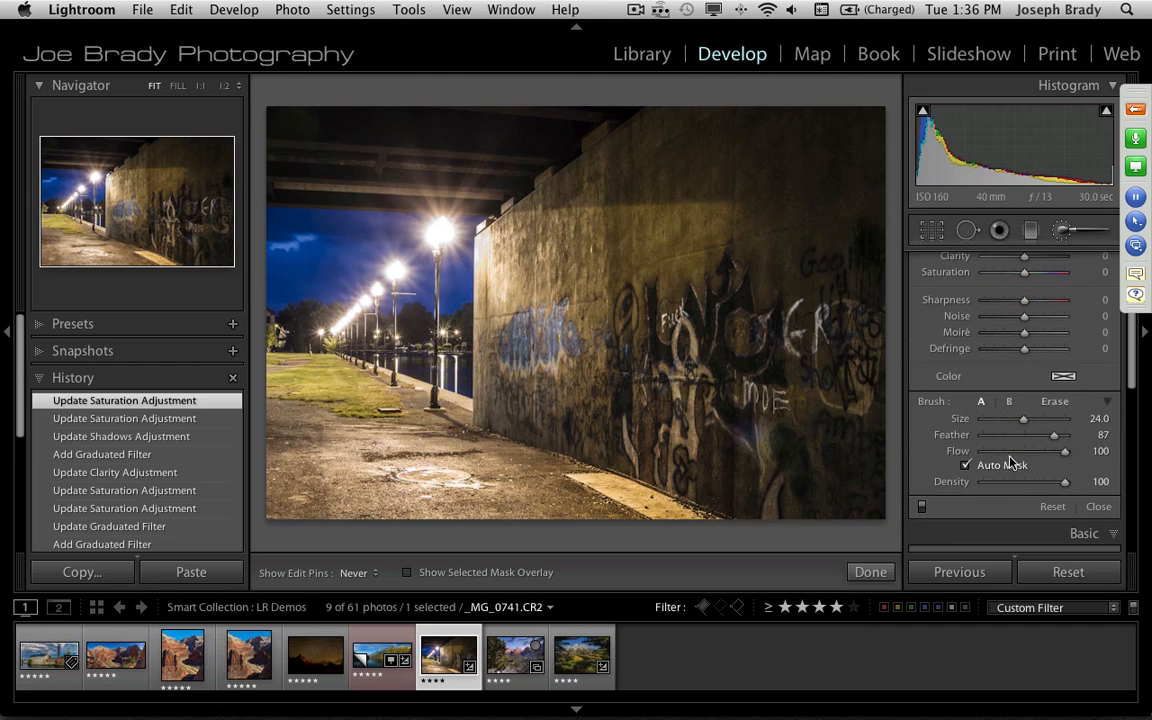
click(965, 467)
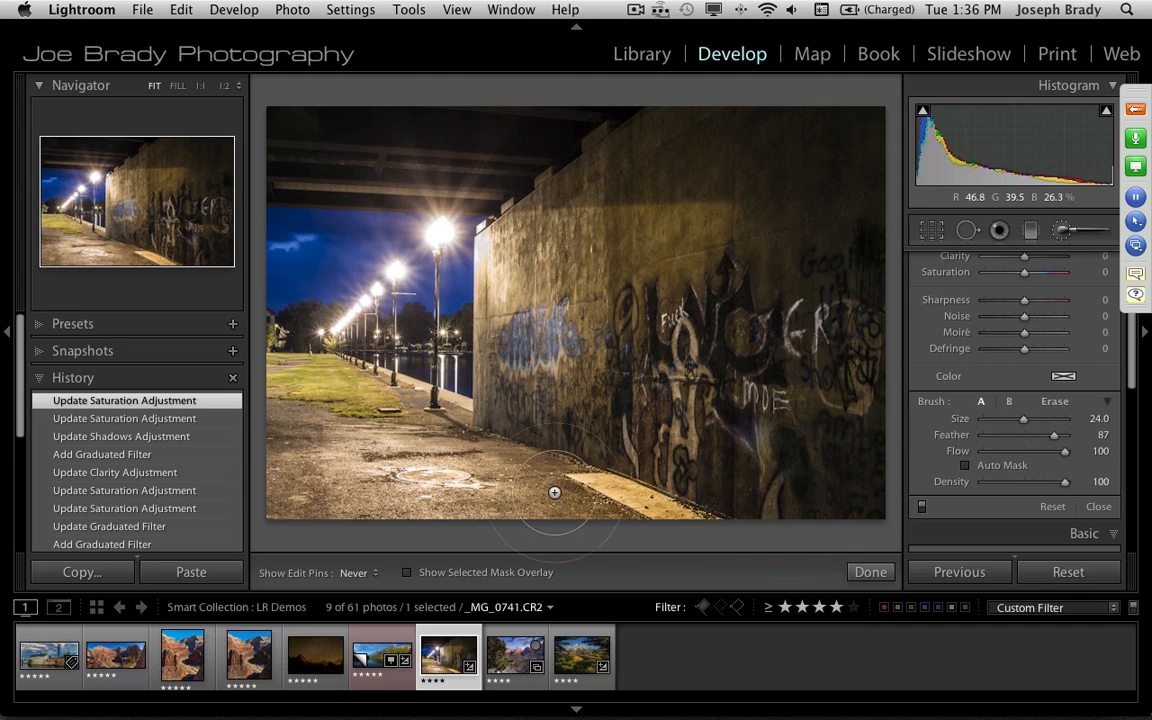
click(407, 574)
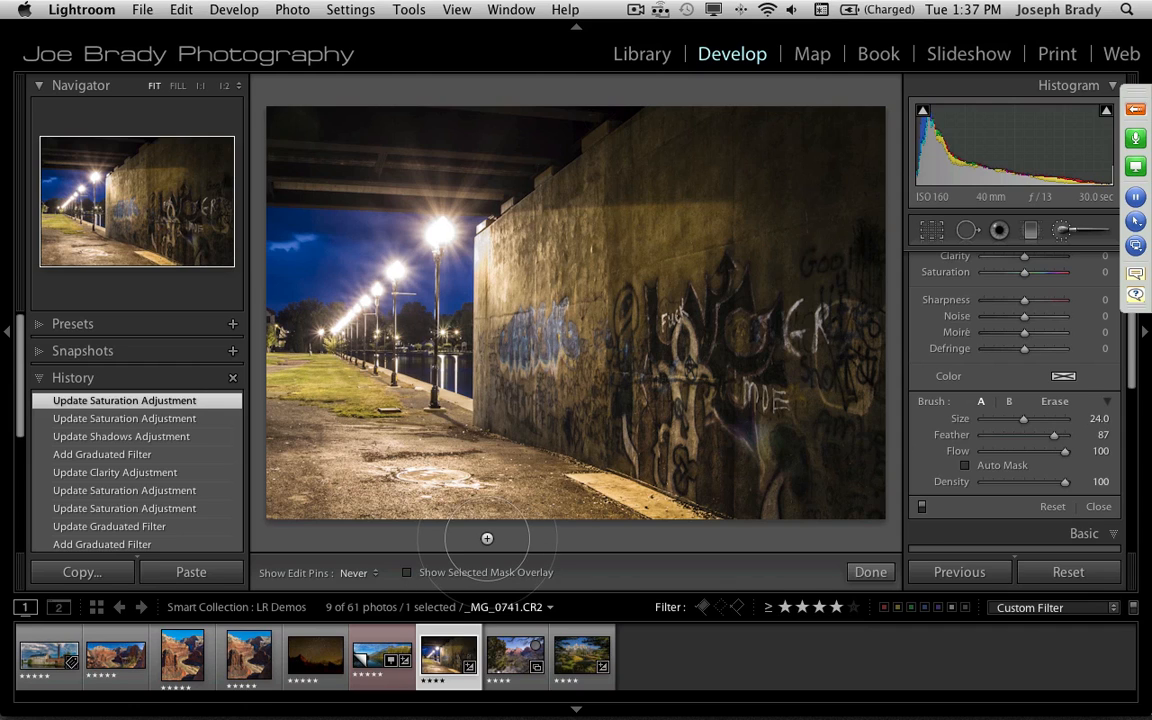
key(o)
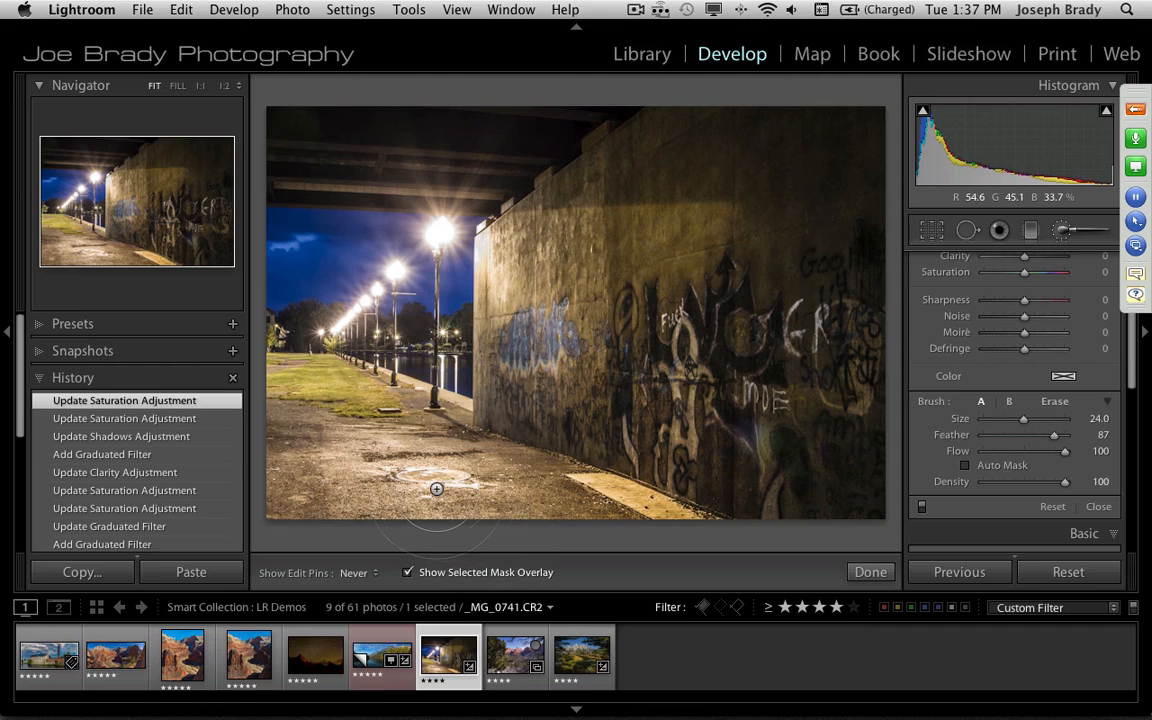
click(458, 10)
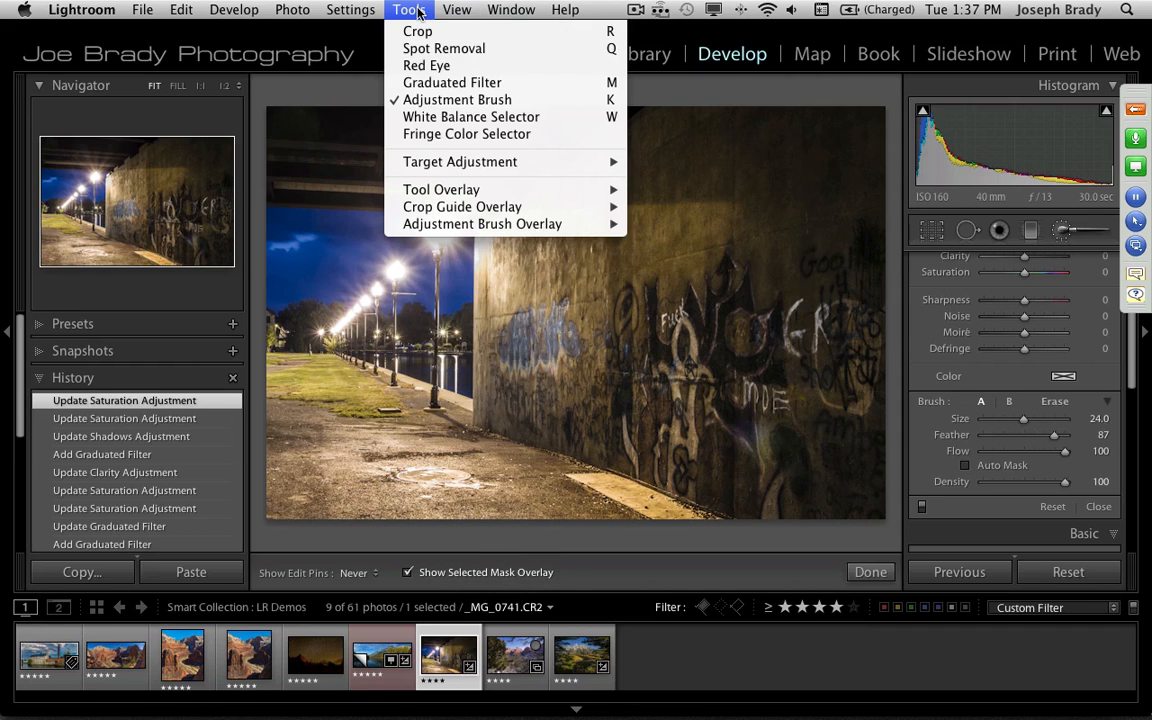
mouse_move(477, 226)
click(664, 241)
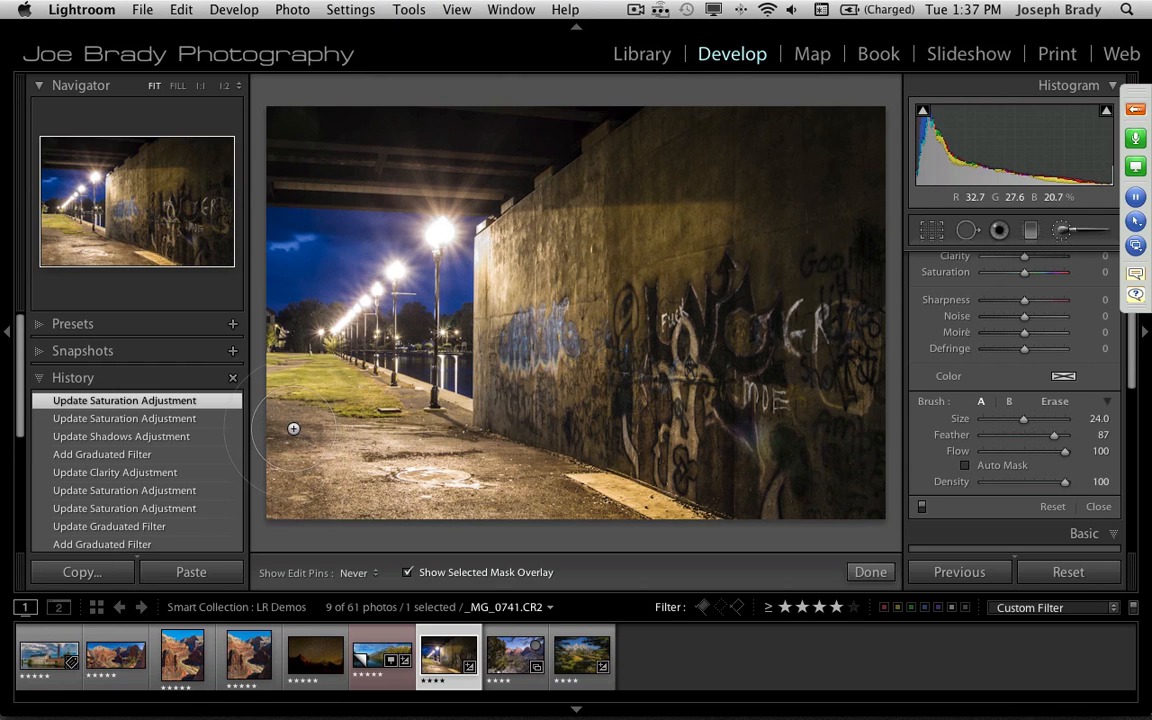
Brush over the pavement and grass beside the wall, hide the mask overlay and set the brushed area's Exposure to −1.02
mouse_move(520, 497)
mouse_down()
mouse_move(518, 478)
mouse_move(270, 470)
mouse_move(325, 510)
mouse_move(335, 482)
mouse_move(304, 392)
mouse_up()
drag(368, 468, 480, 497)
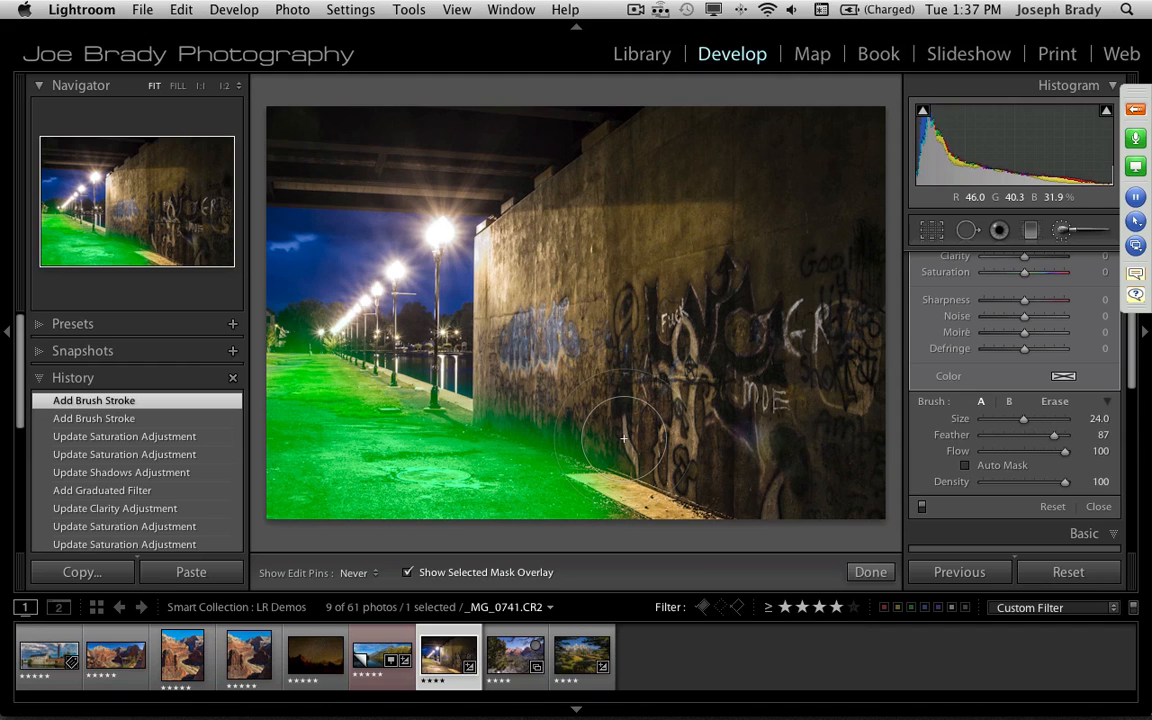
key(o)
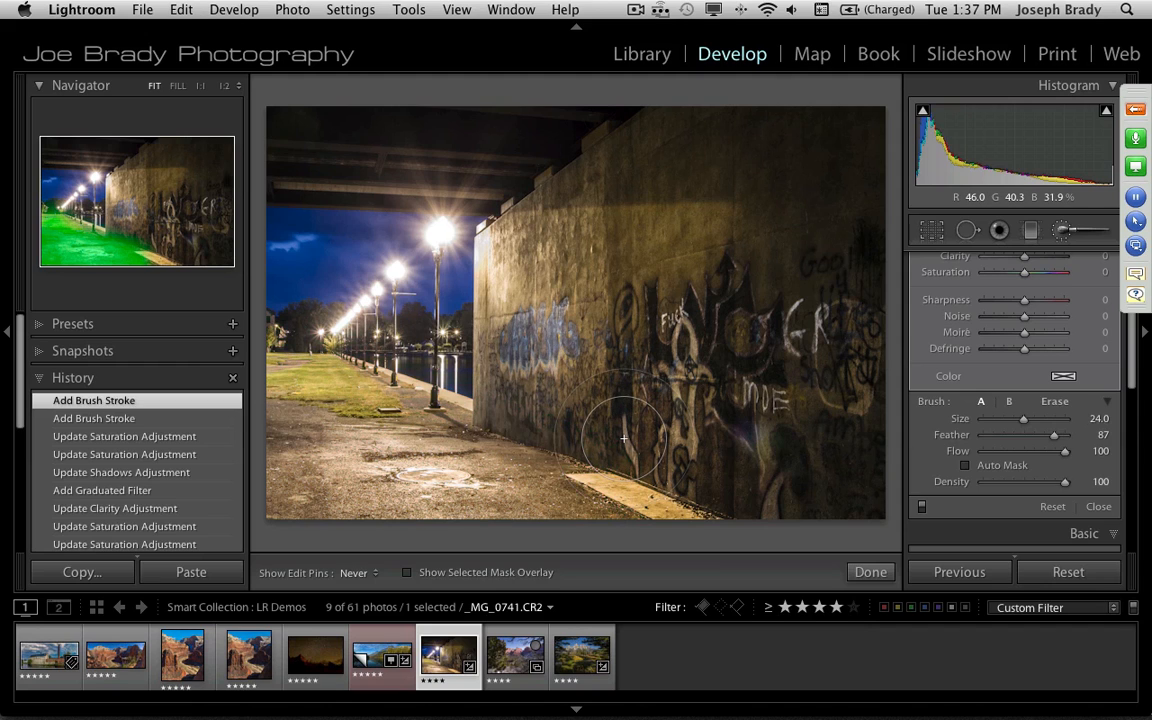
scroll(1041, 334, up, 5)
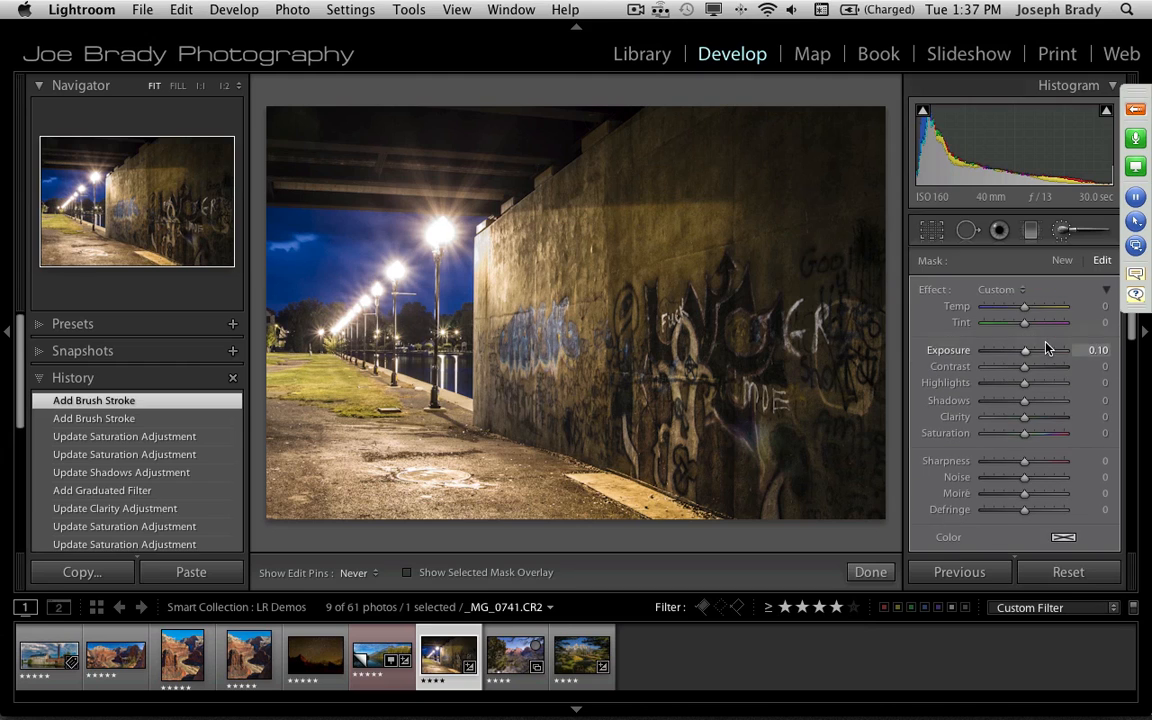
drag(1026, 356, 1016, 353)
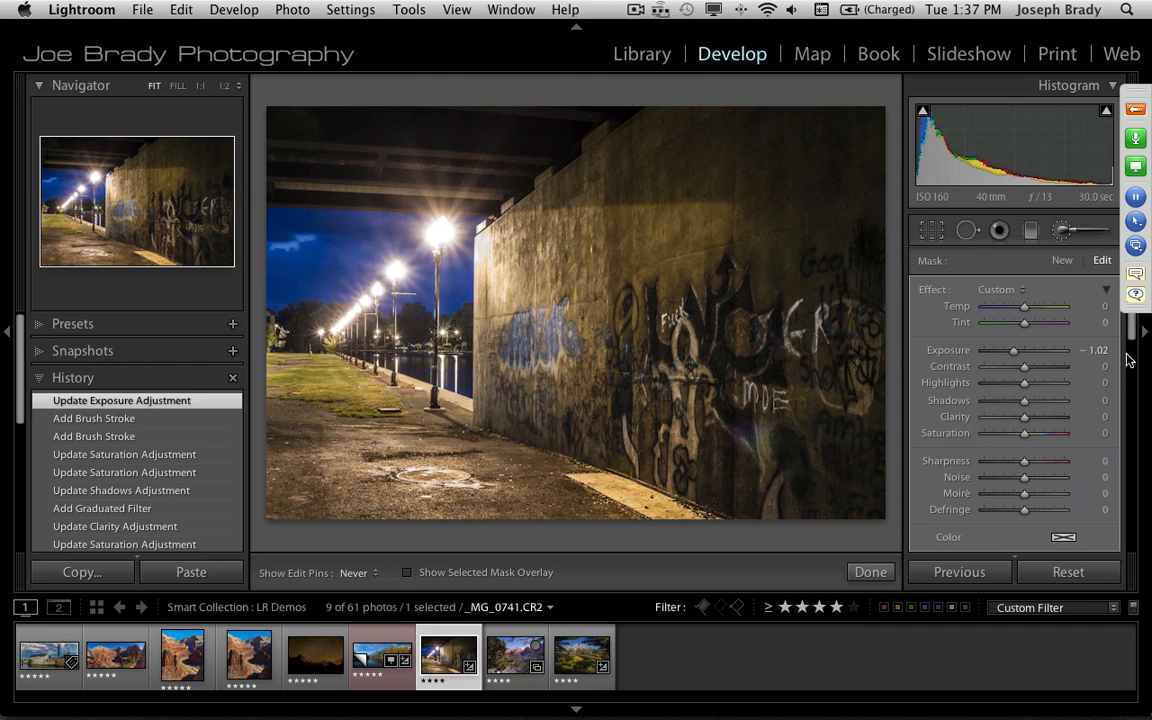
Try a red color tint on the brushed ground with hue 351 and saturation 23%, and undo the last saturation change
scroll(1133, 338, down, 3)
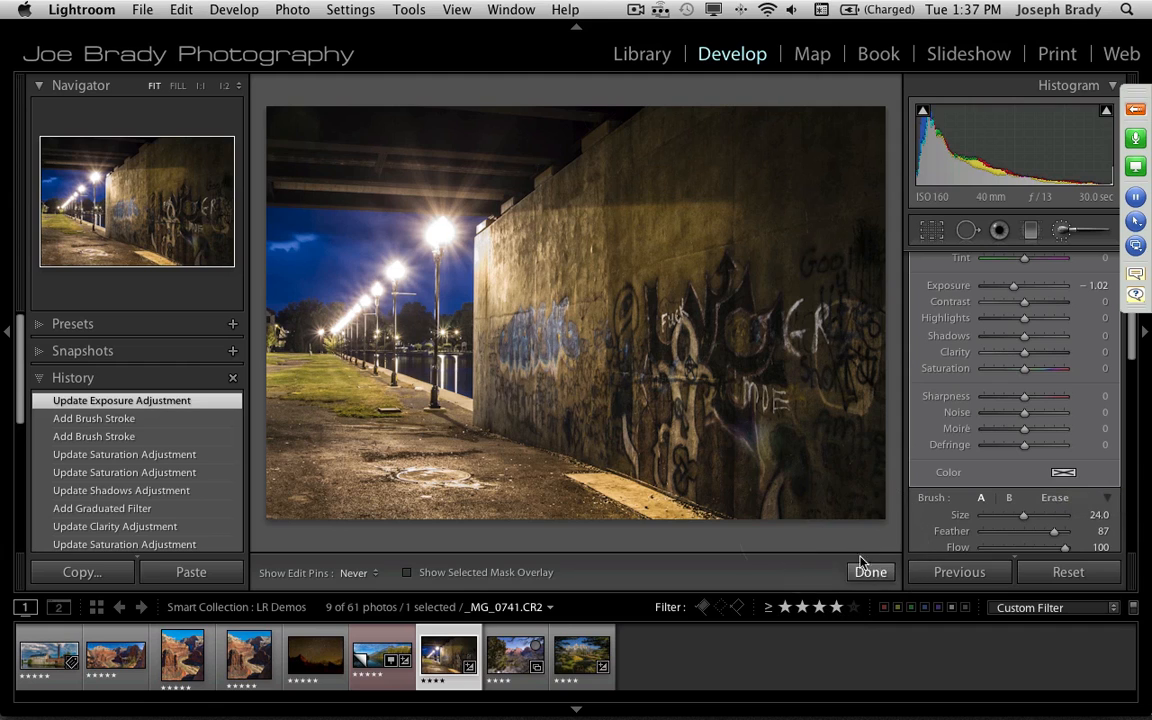
click(1064, 474)
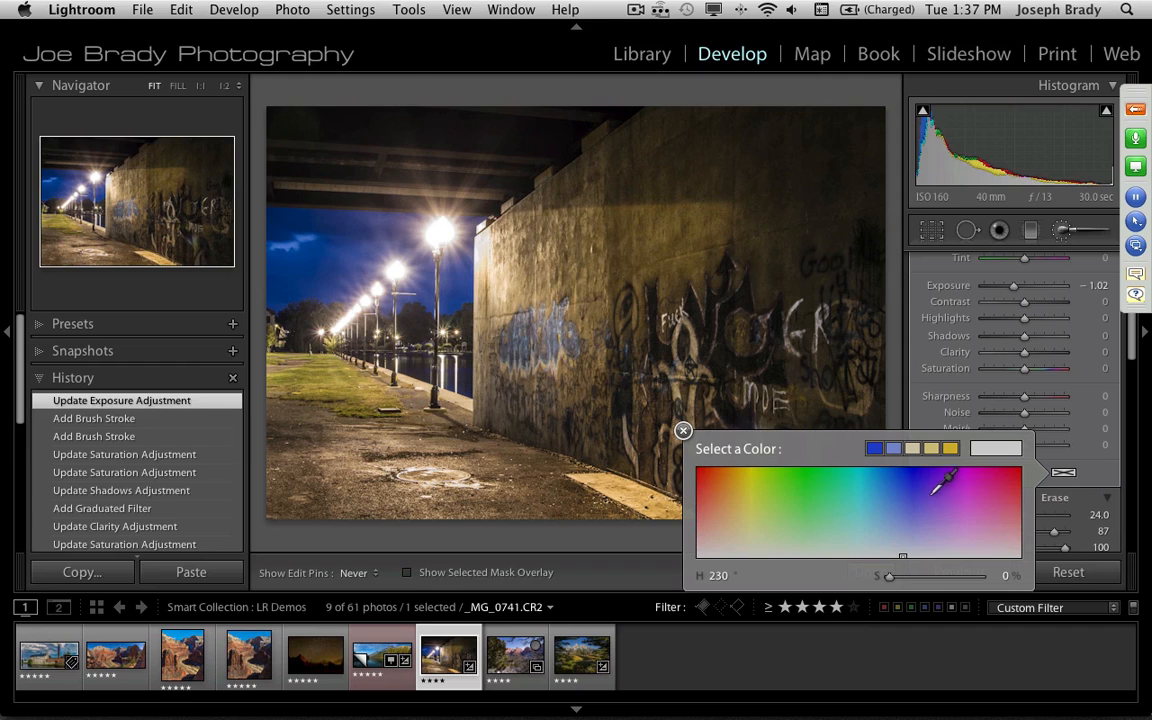
click(1012, 496)
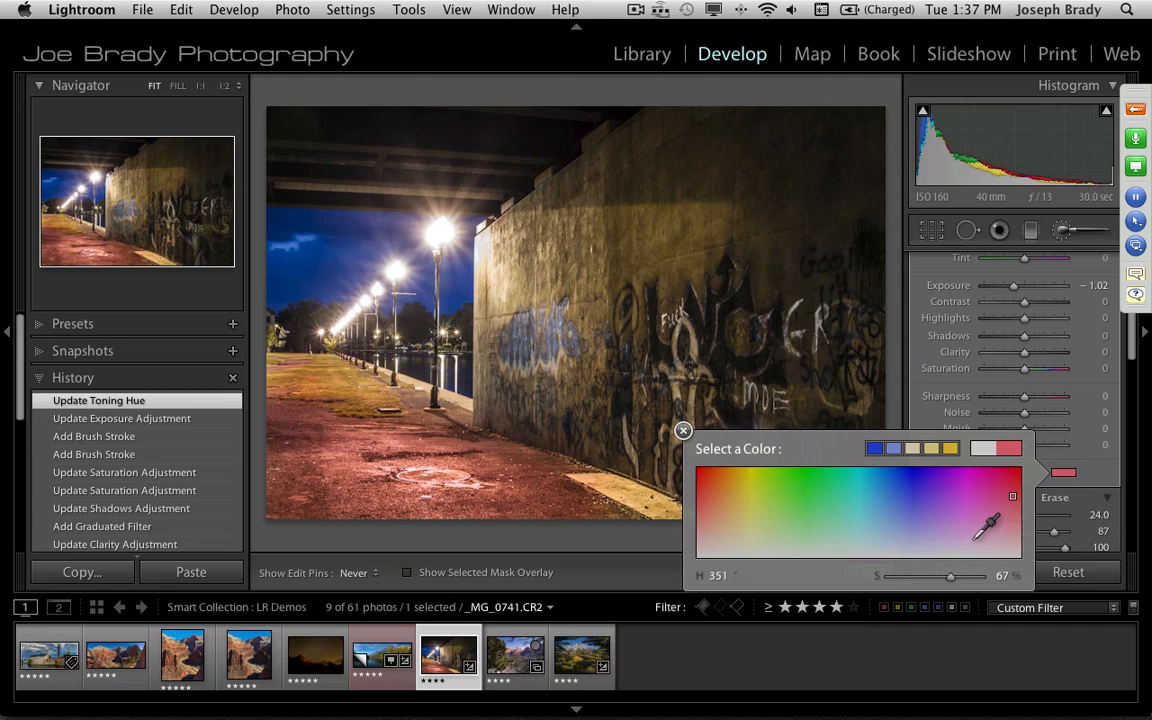
drag(948, 580, 908, 585)
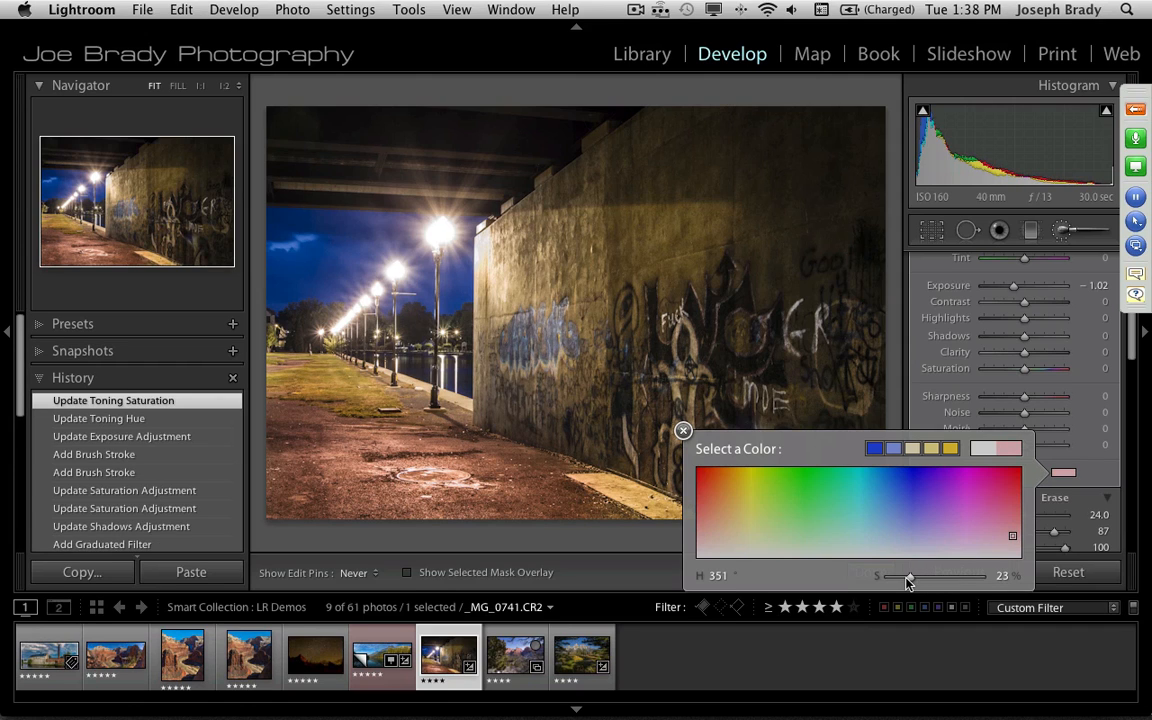
click(683, 432)
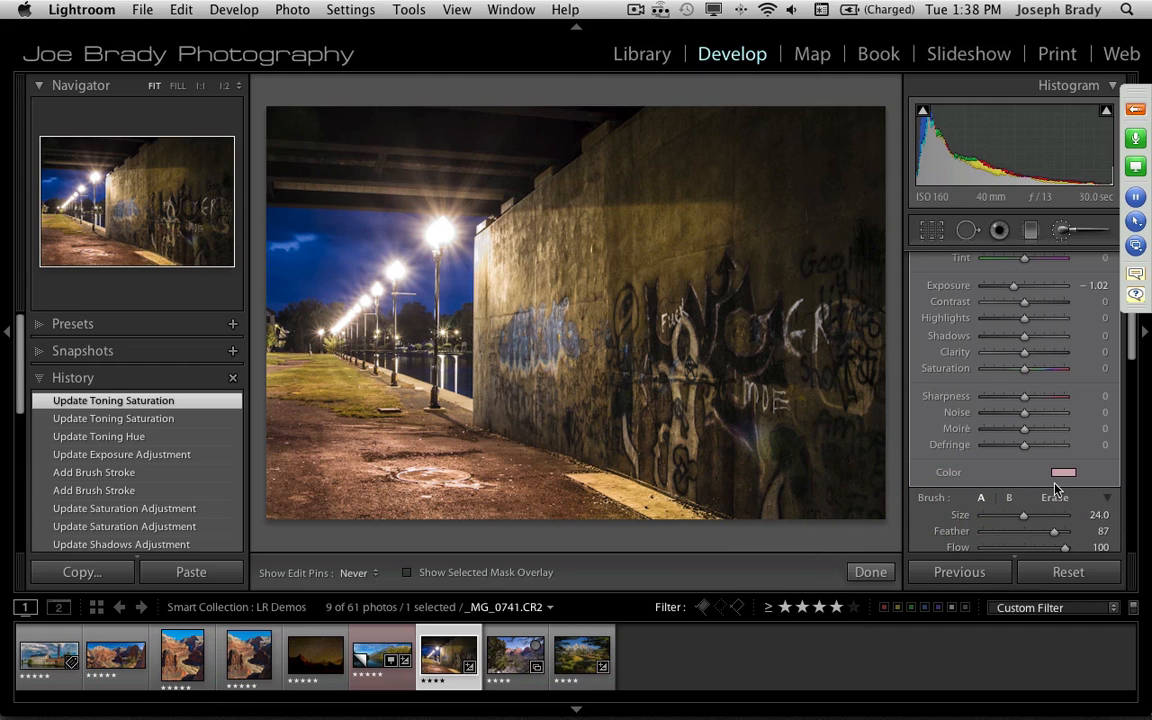
key(super+z)
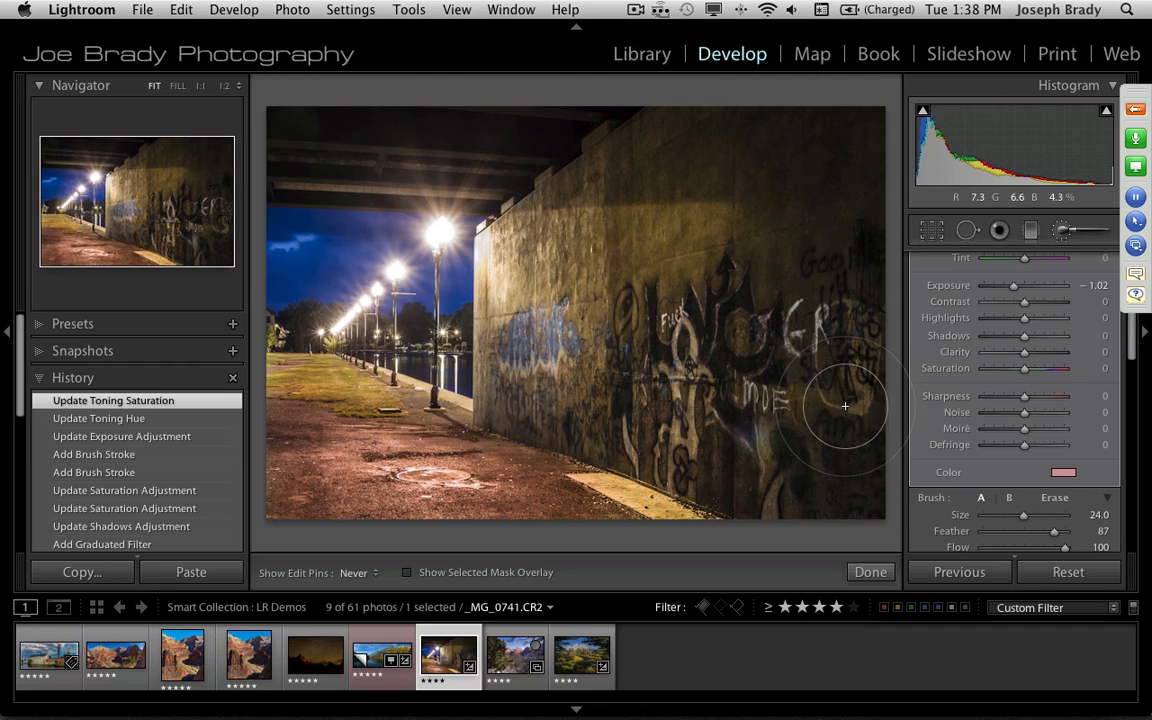
Look through the photo's edit history back to the import and examine the tinted pavement at 1:2
scroll(1133, 390, down, 5)
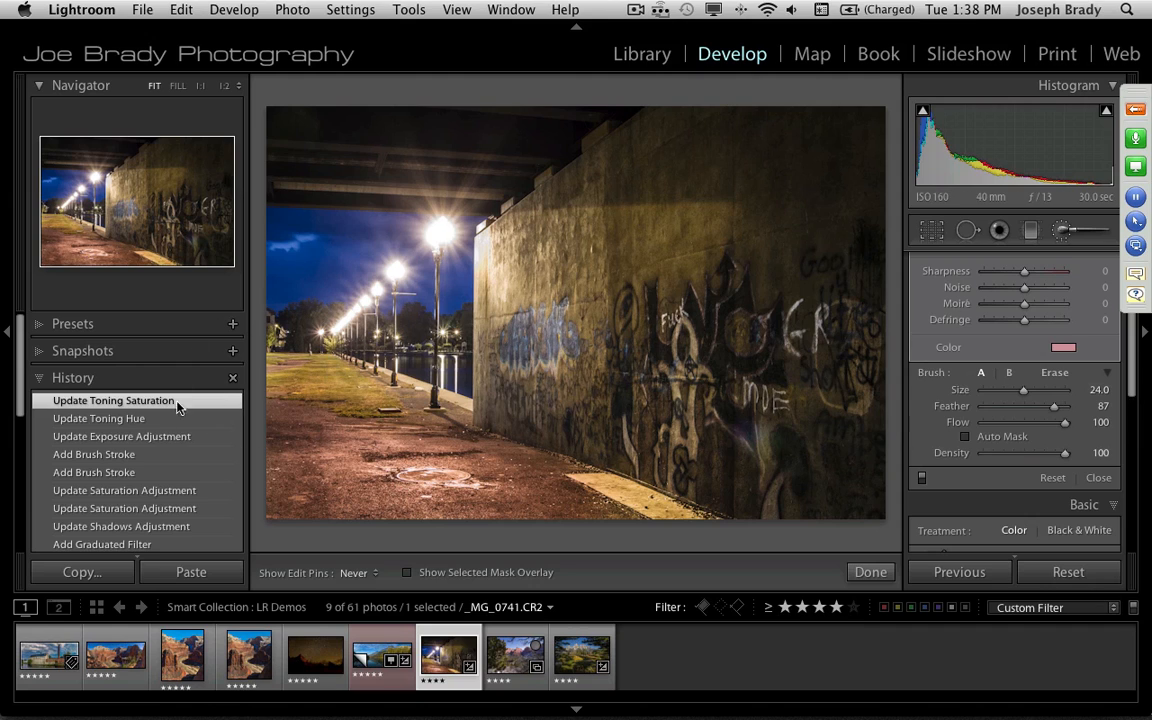
scroll(165, 427, down, 3)
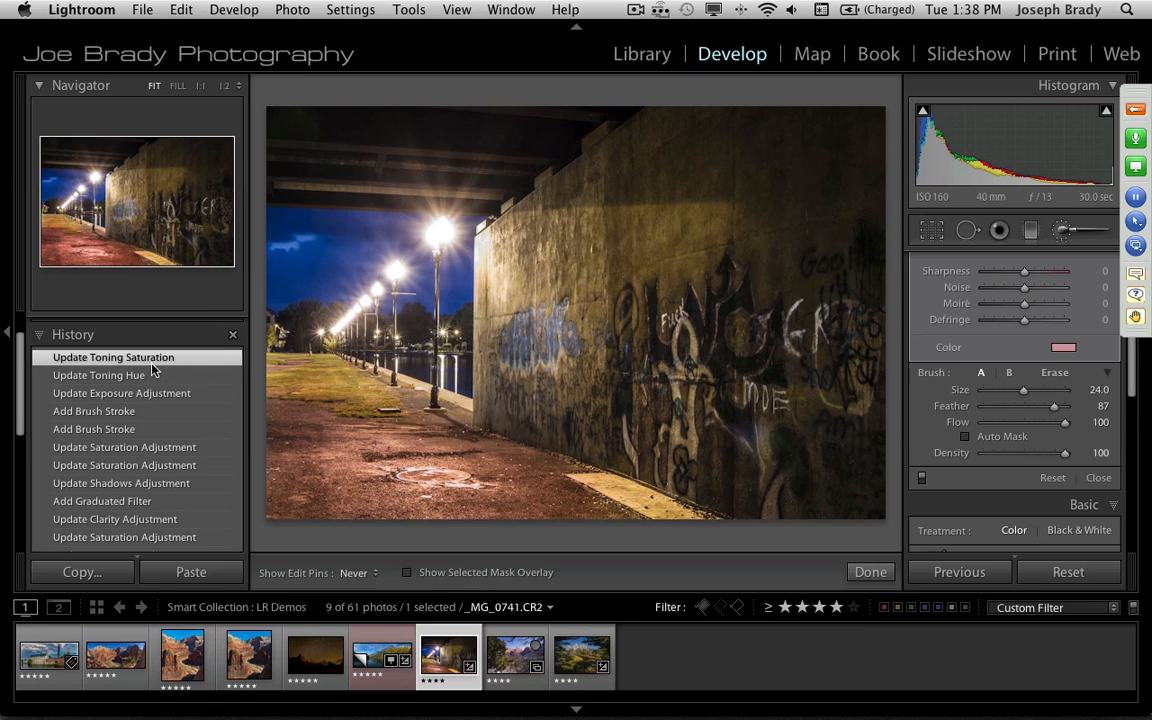
drag(24, 330, 10, 442)
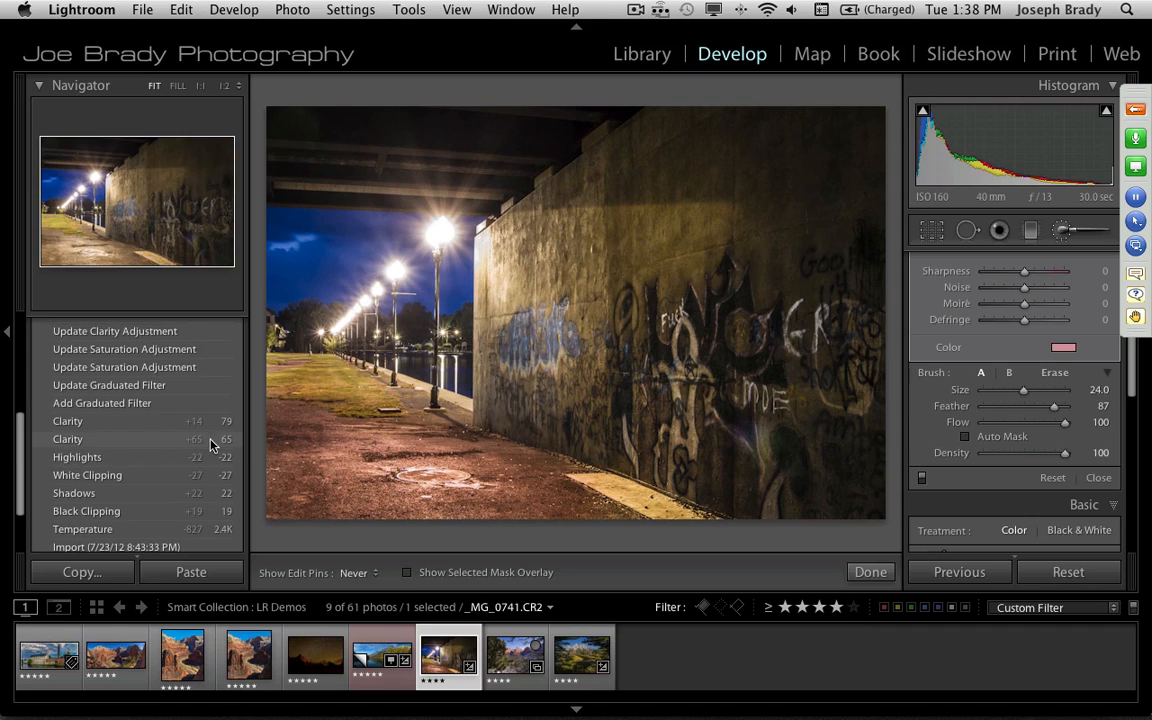
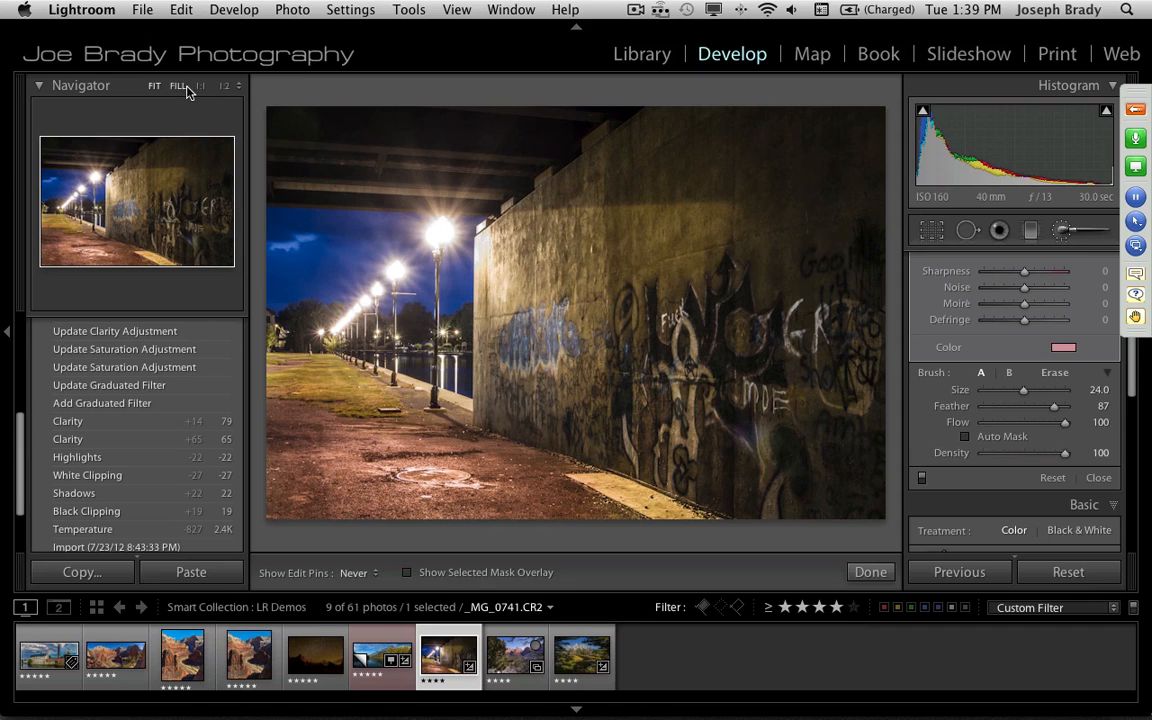
click(224, 86)
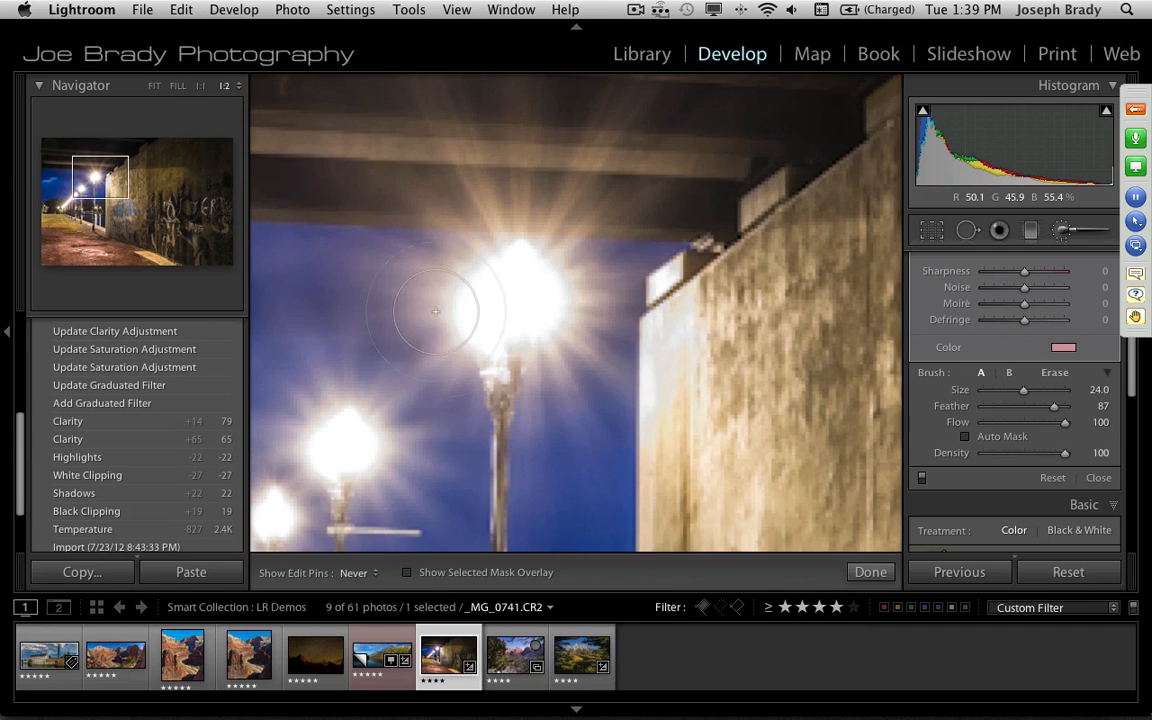
drag(106, 182, 91, 235)
Undo the toning saturation and hue changes on the brushed ground
scroll(136, 357, up, 1)
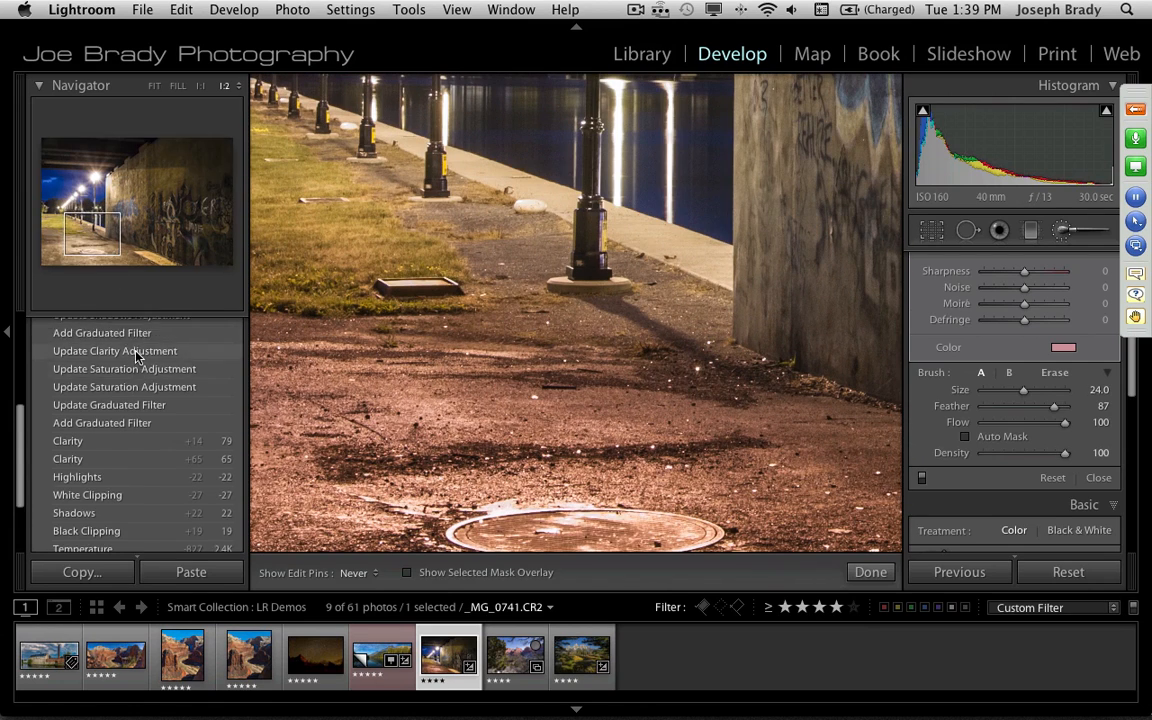
scroll(136, 357, up, 5)
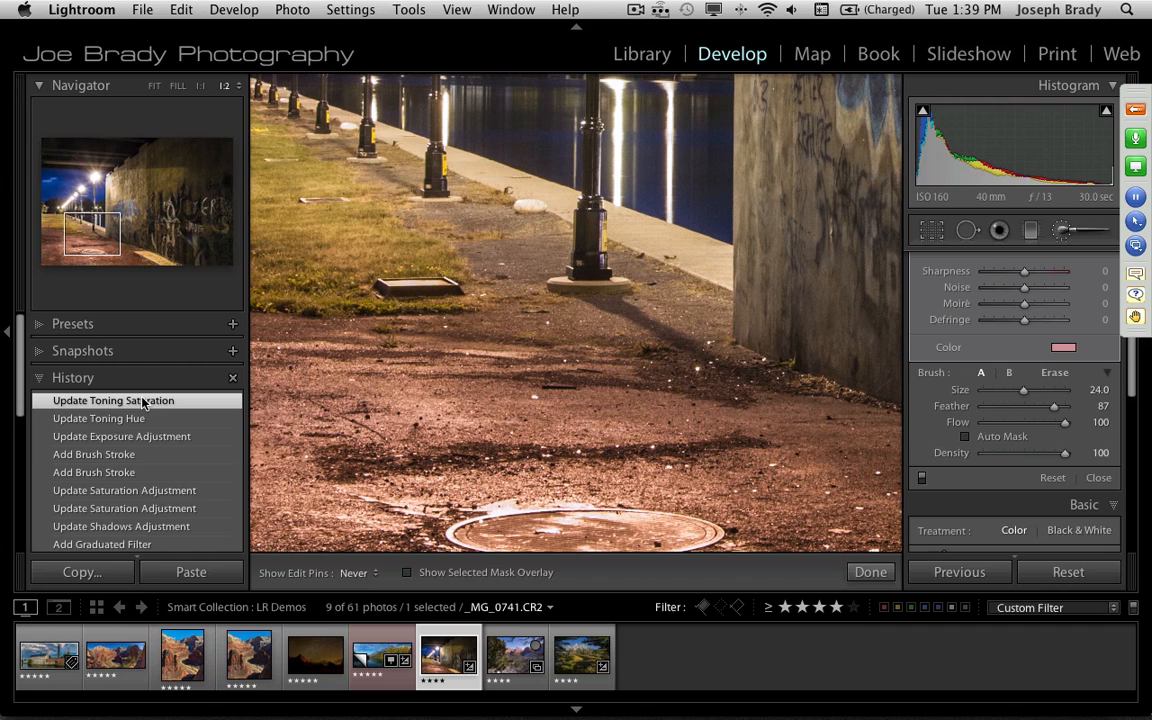
key(super+z)
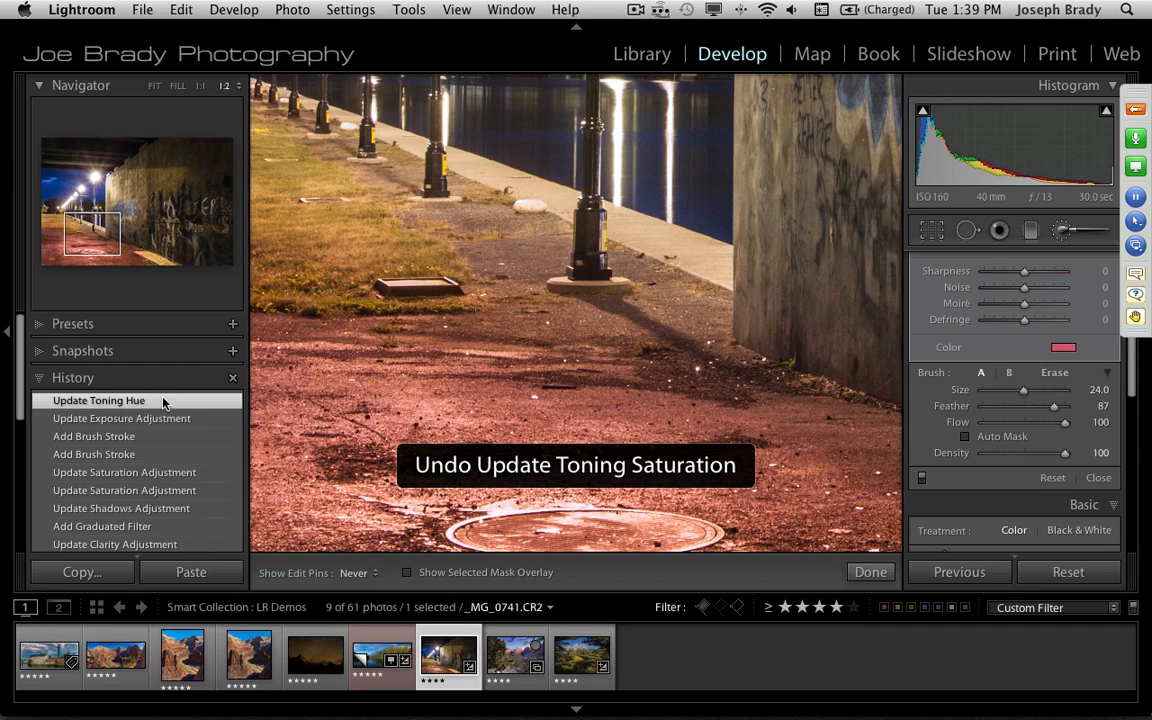
key(super+z)
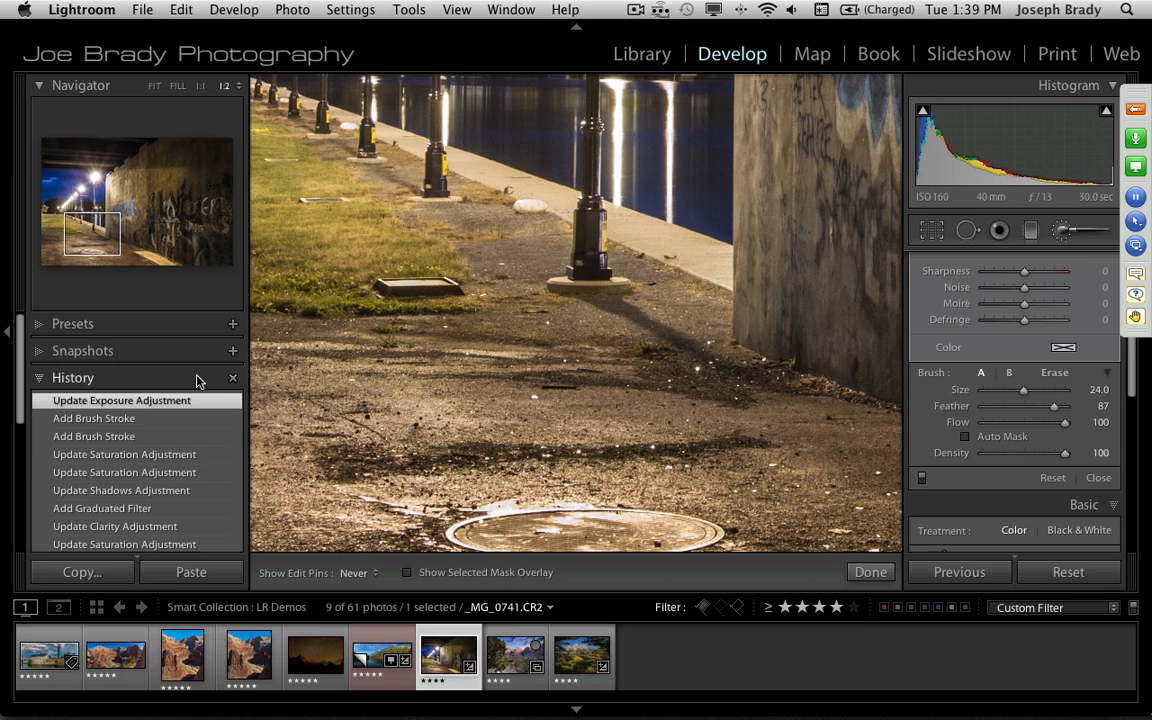
Compare the whole photo before and after editing side by side, with all surrounding panels hidden
key(z)
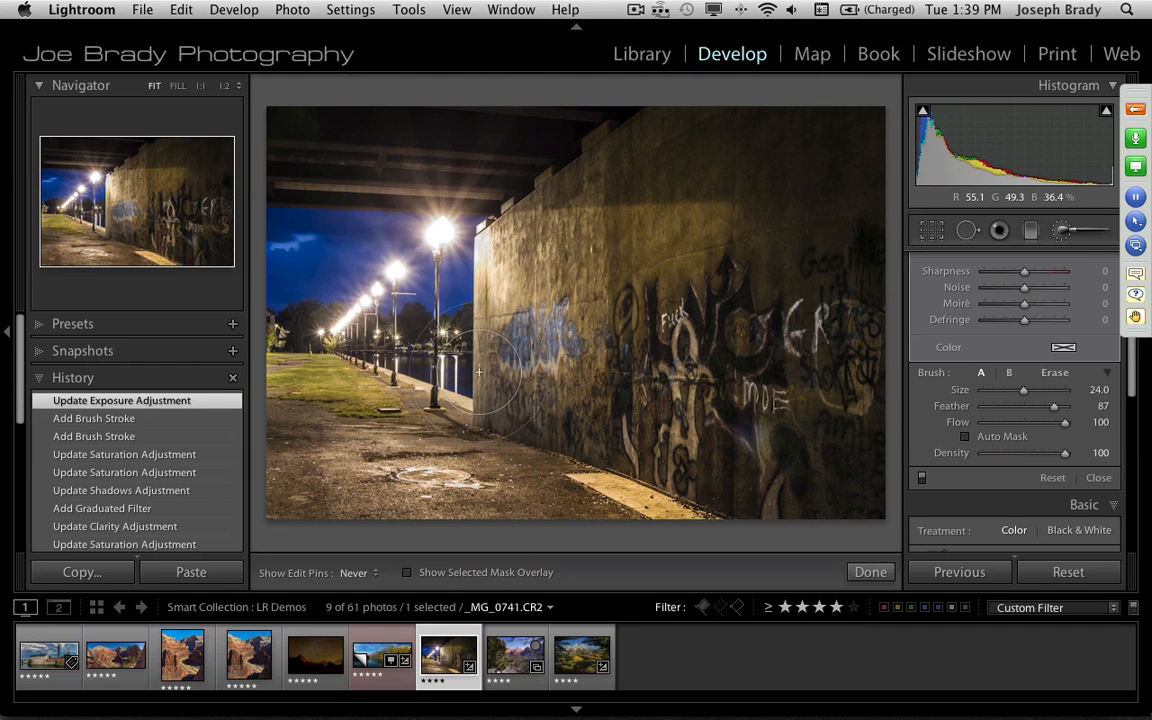
key(y)
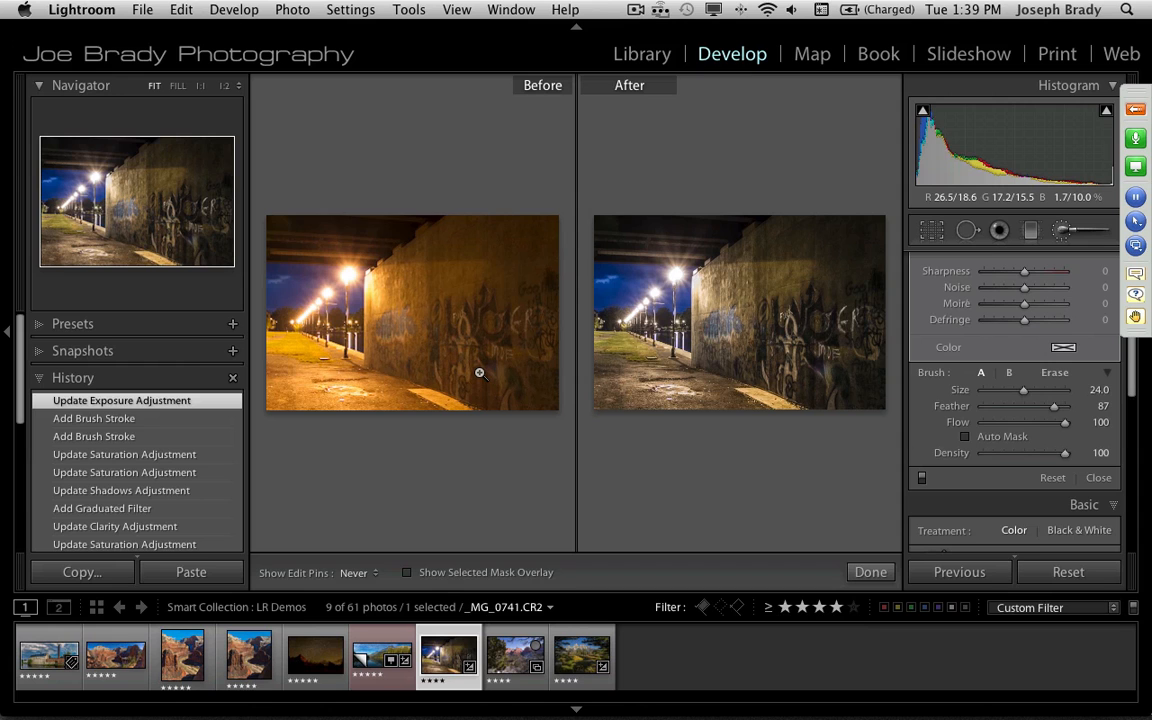
key(shift+Tab)
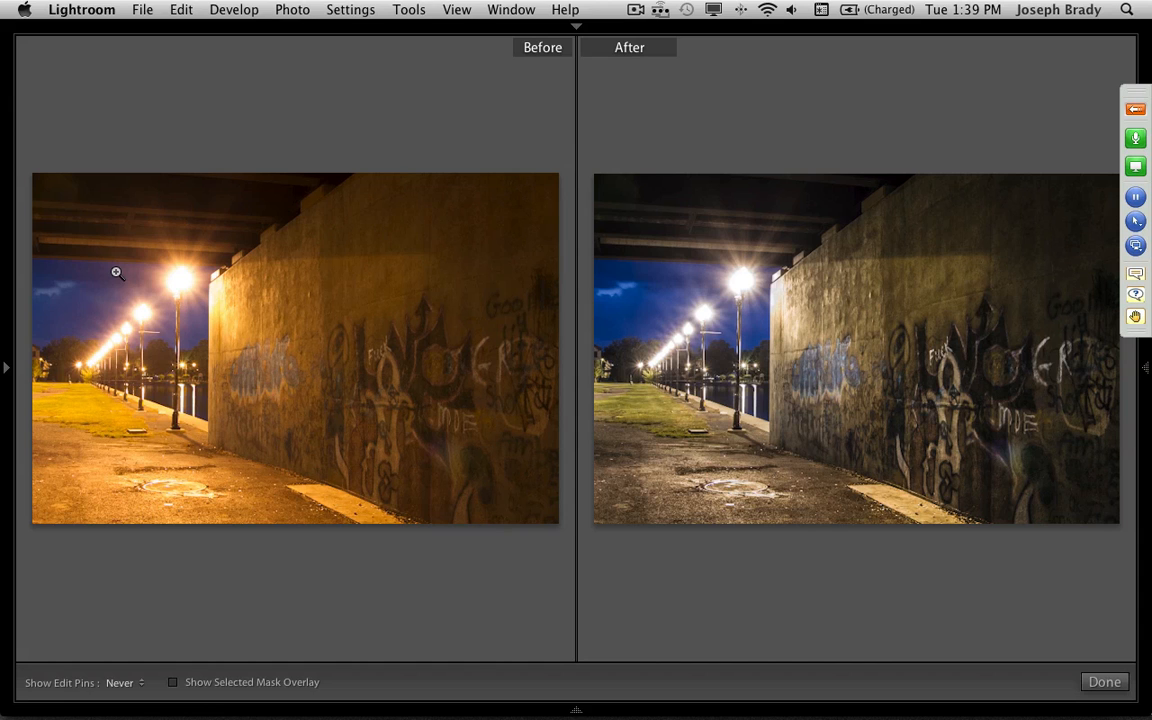
Return to the single edited view with the panels shown, and review the latest ground brush strokes and exposure change in the history
key(y)
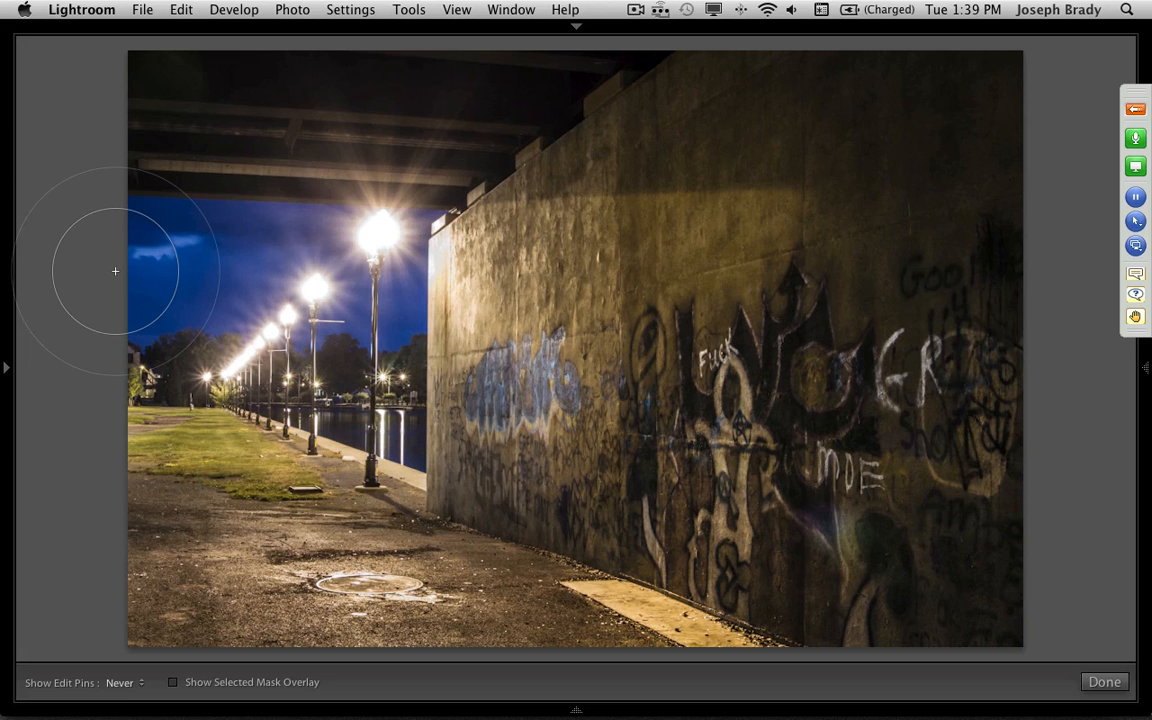
key(shift+Tab)
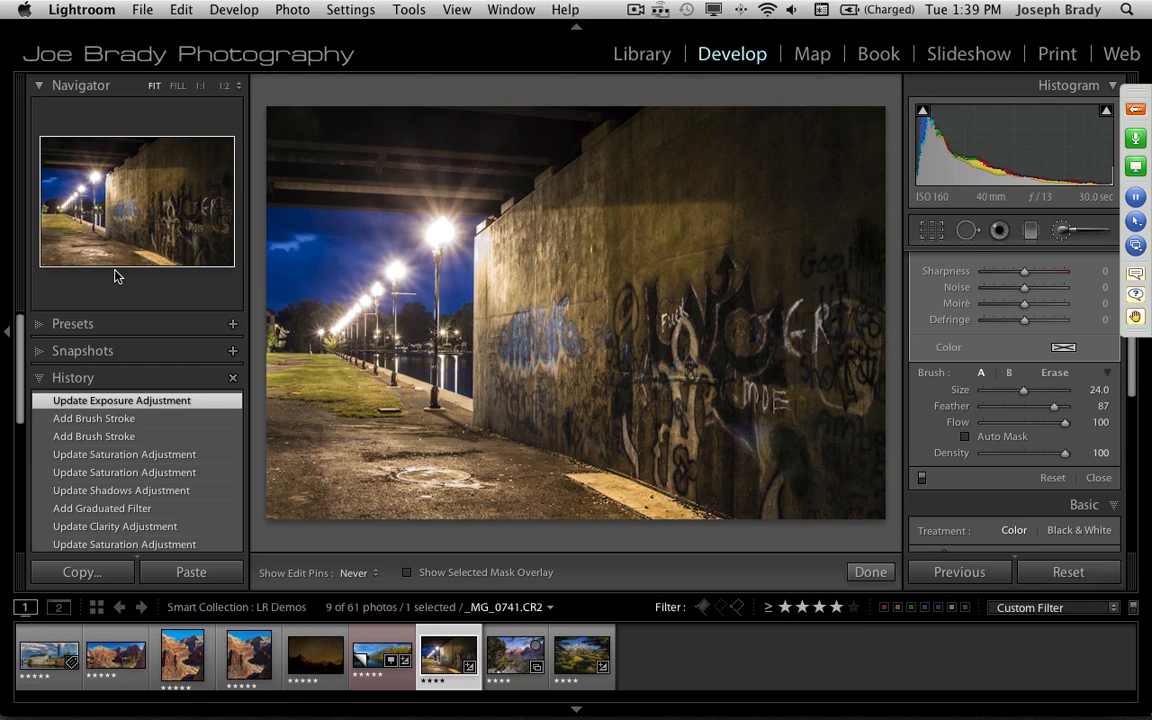
click(127, 437)
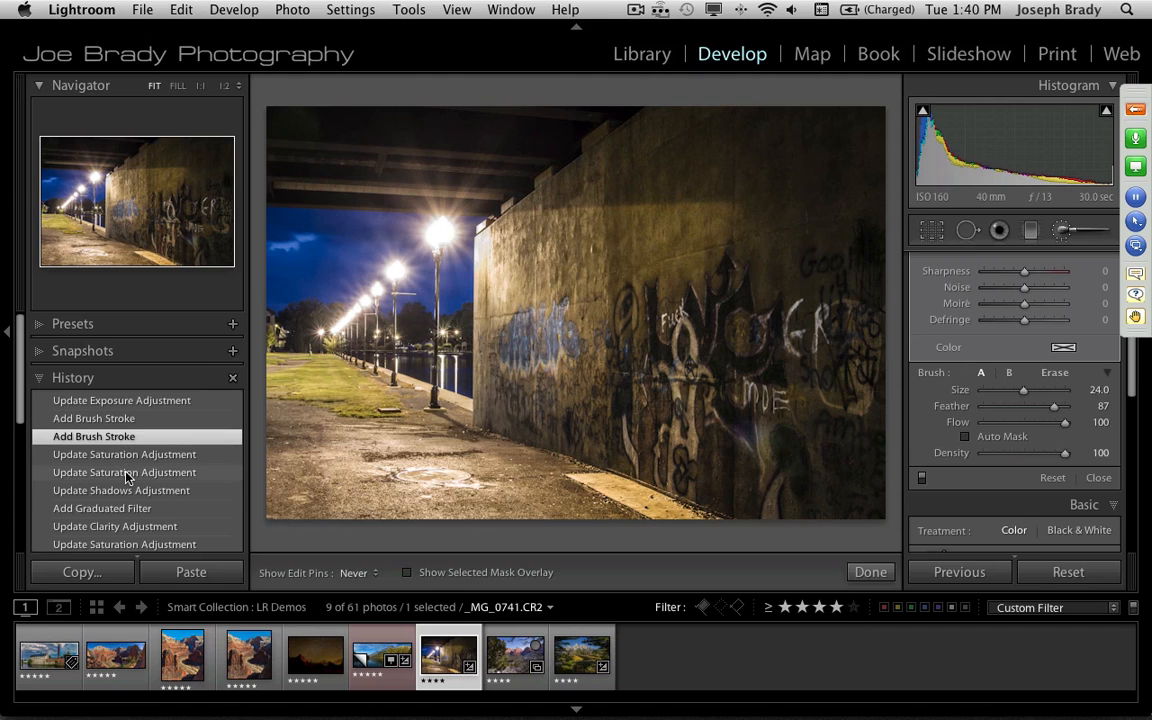
click(118, 418)
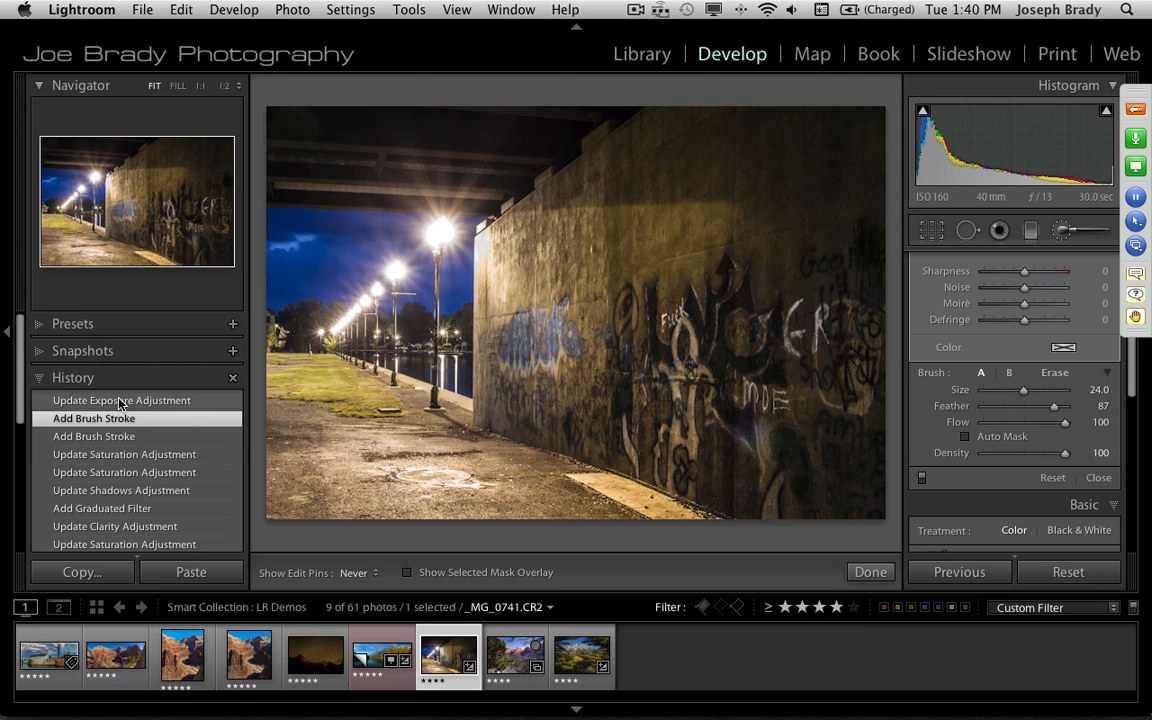
click(119, 401)
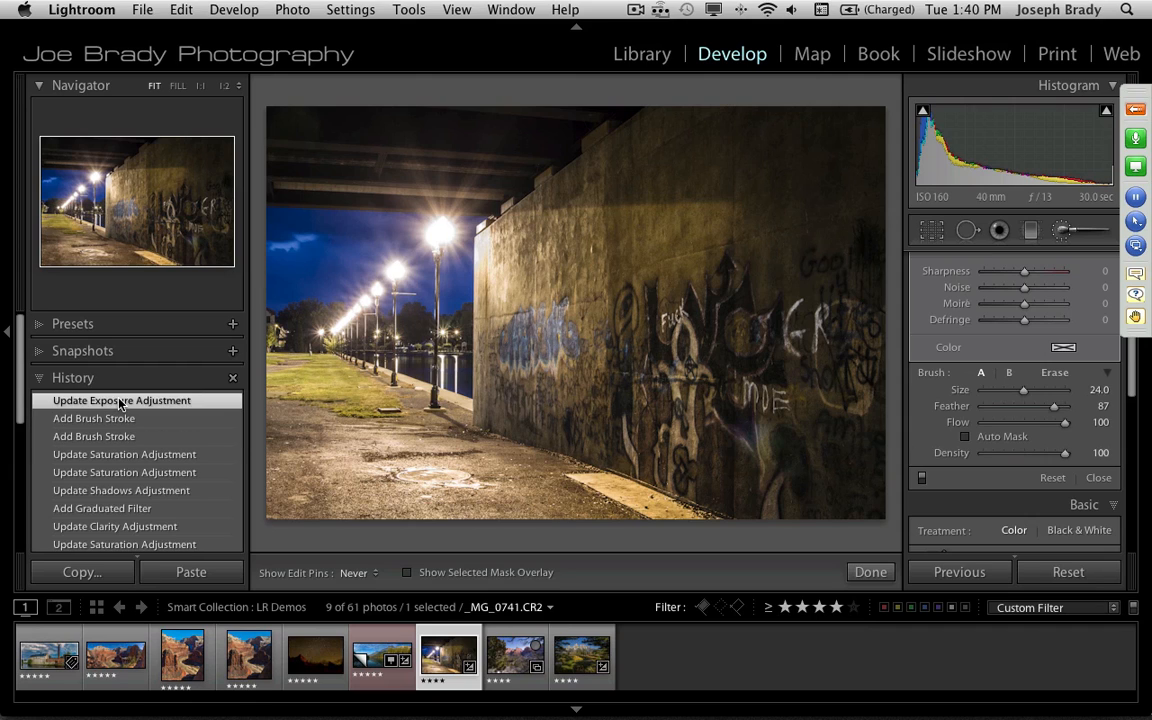
Open the starry-sky photo untitled shoot-9986-Edit-Edit.psd, close the adjustment brush, and examine the red rock peak at 1:2
click(315, 655)
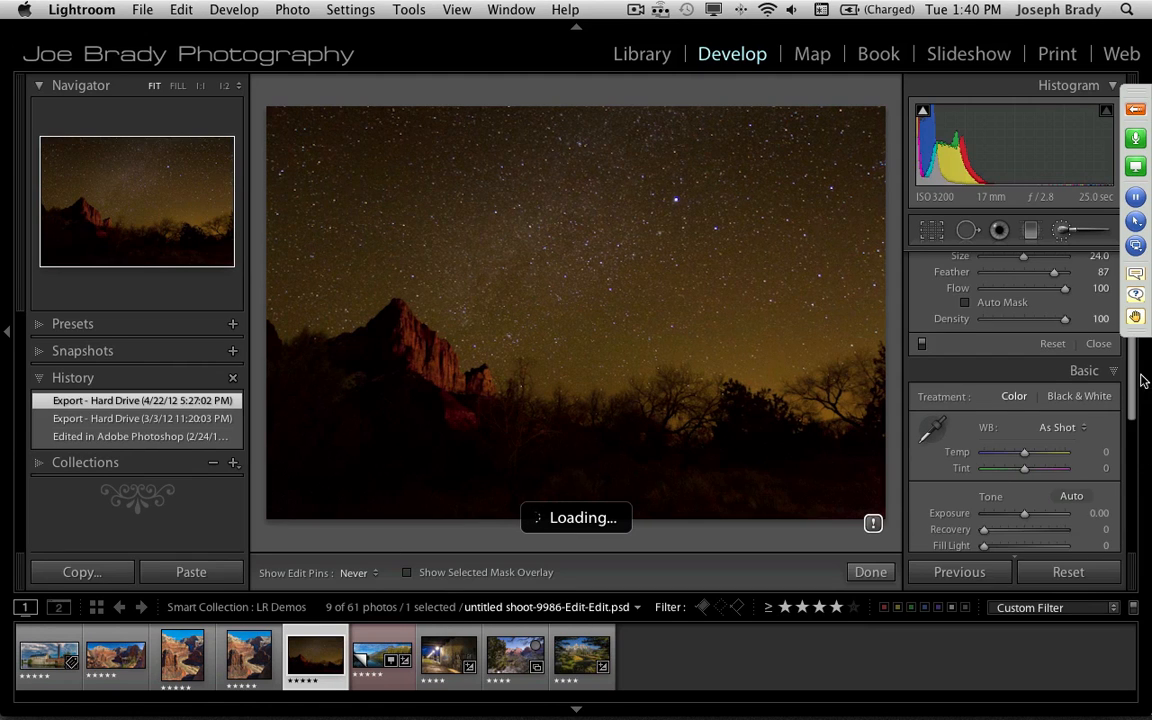
scroll(1132, 388, up, 5)
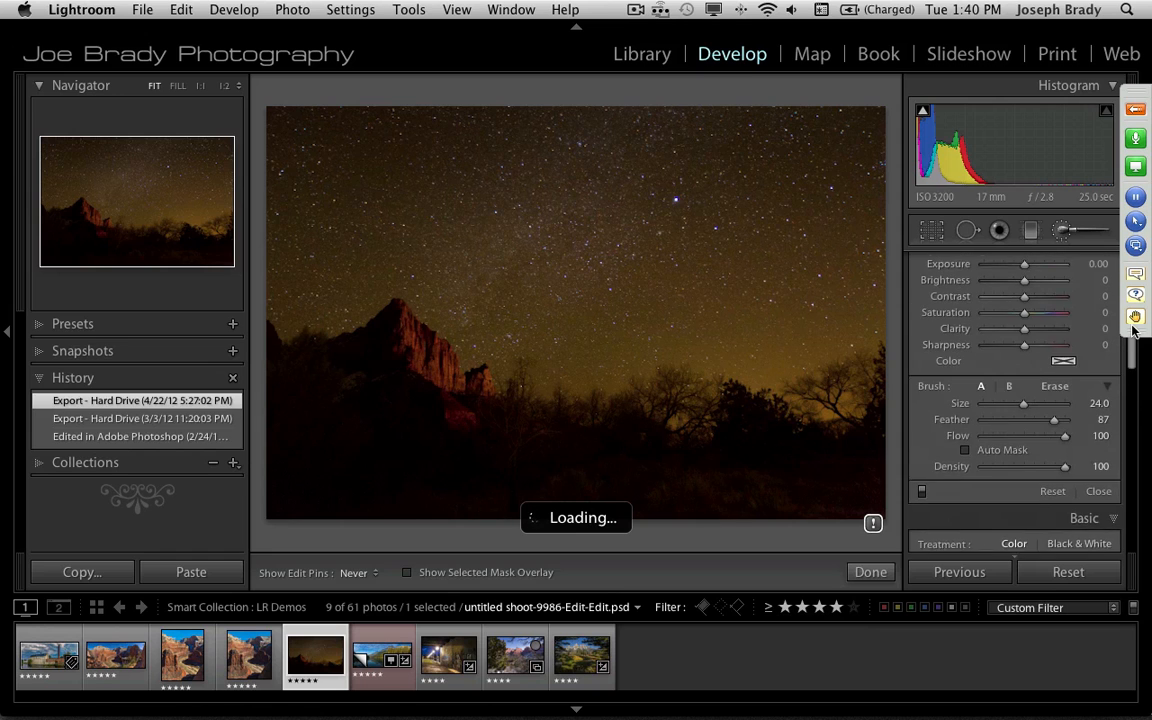
click(872, 576)
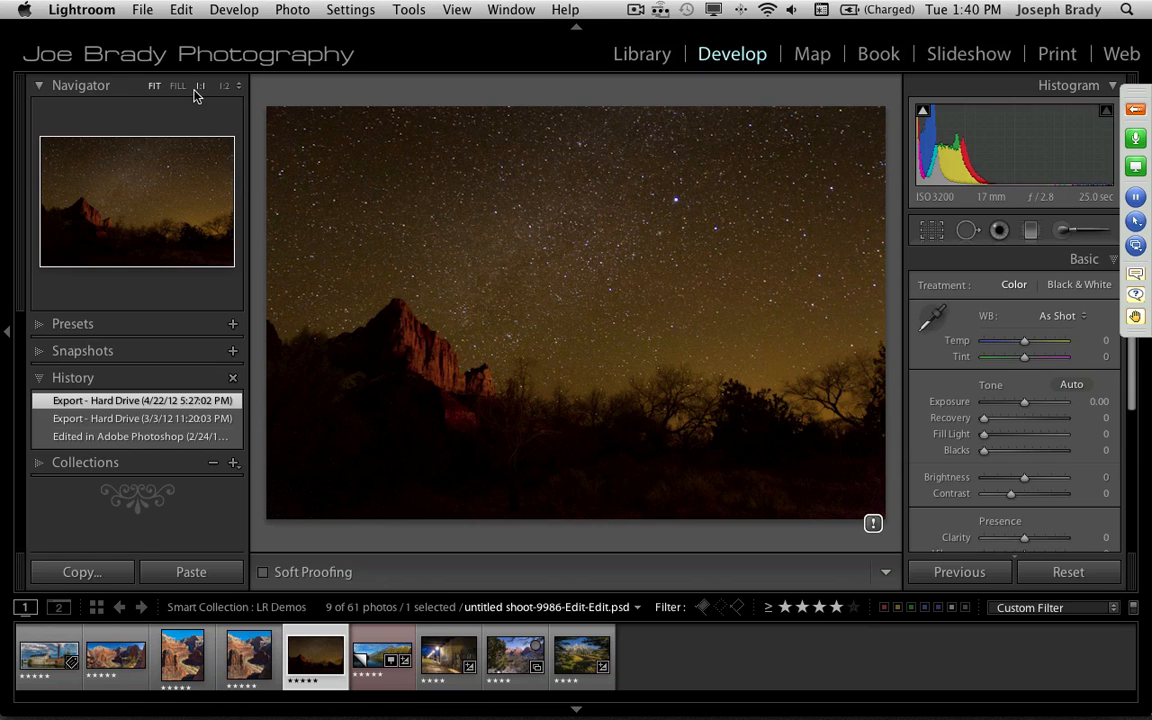
click(224, 87)
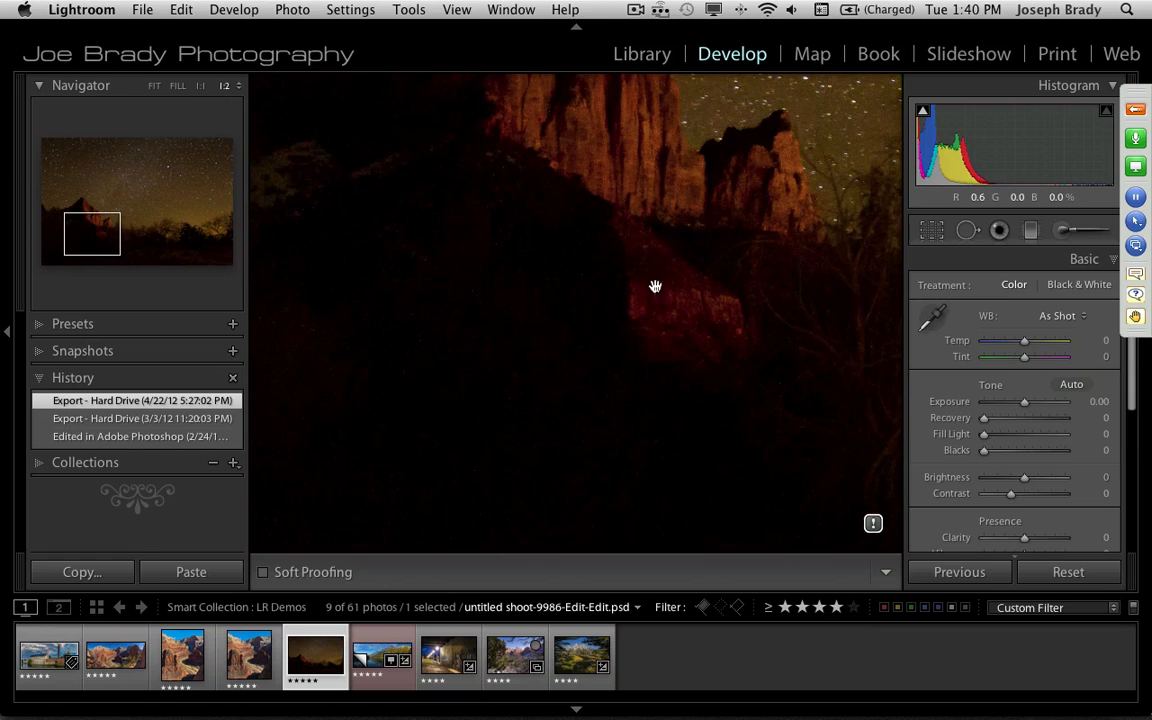
drag(87, 227, 102, 209)
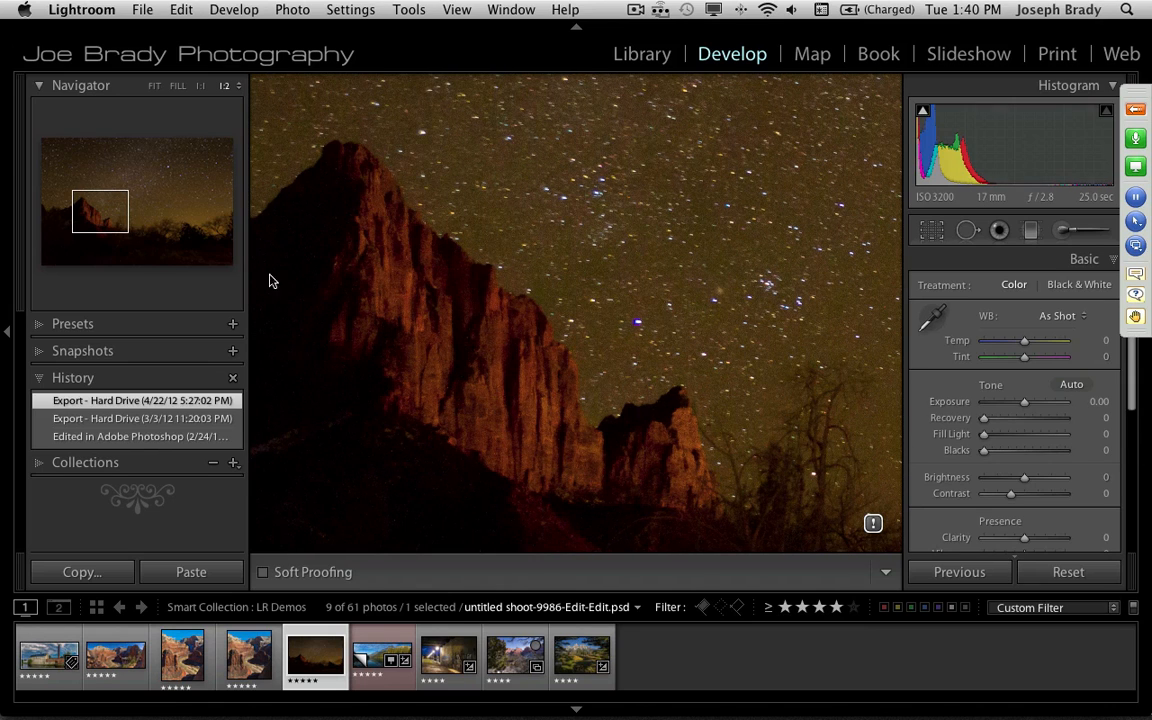
key(z)
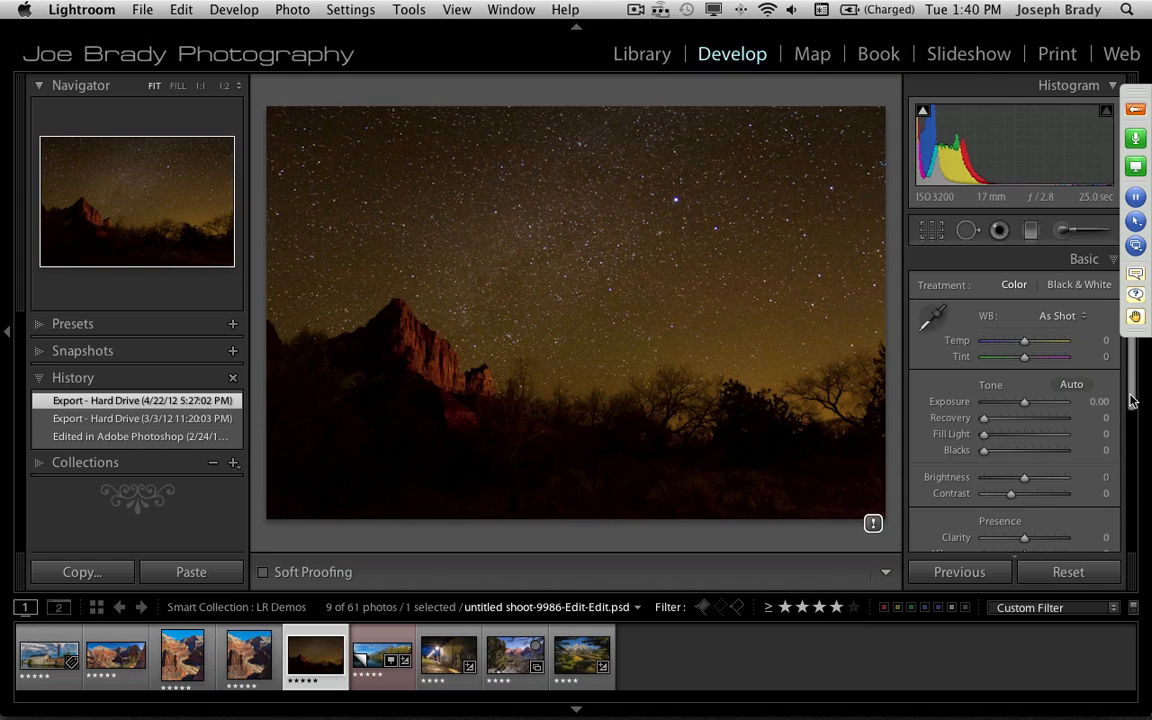
Update the starry-sky photo to the current process version (2012) and expand its Detail settings
click(872, 524)
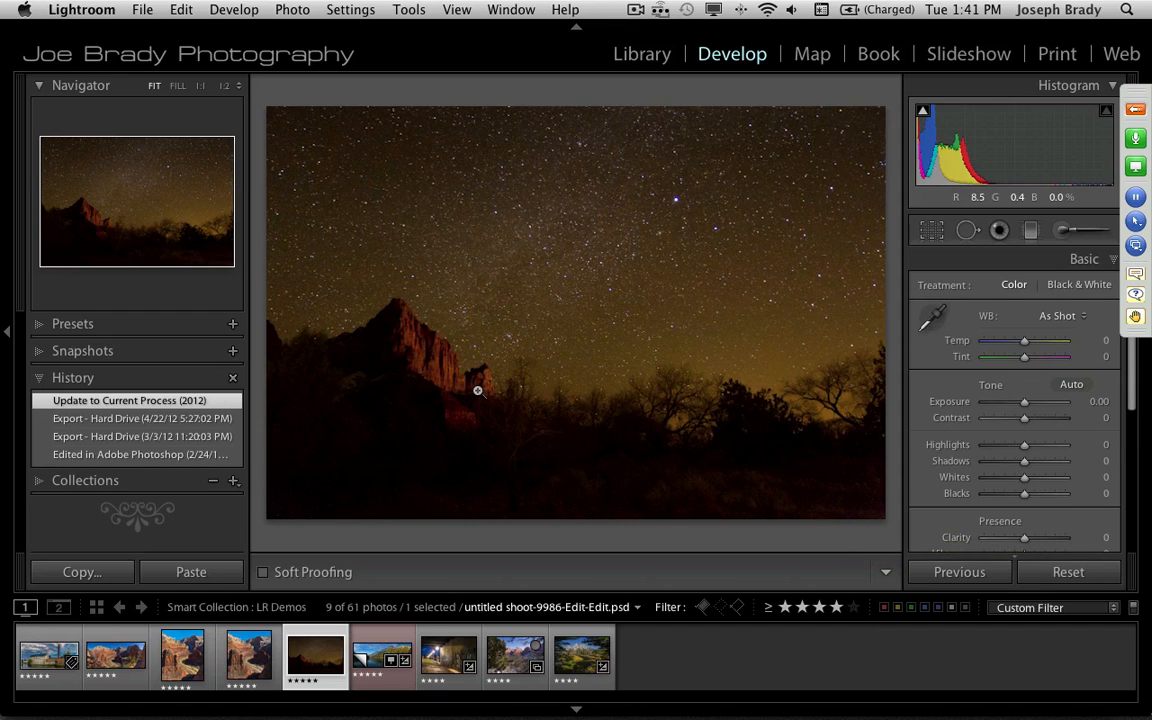
drag(1133, 405, 1141, 502)
scroll(1138, 500, down, 3)
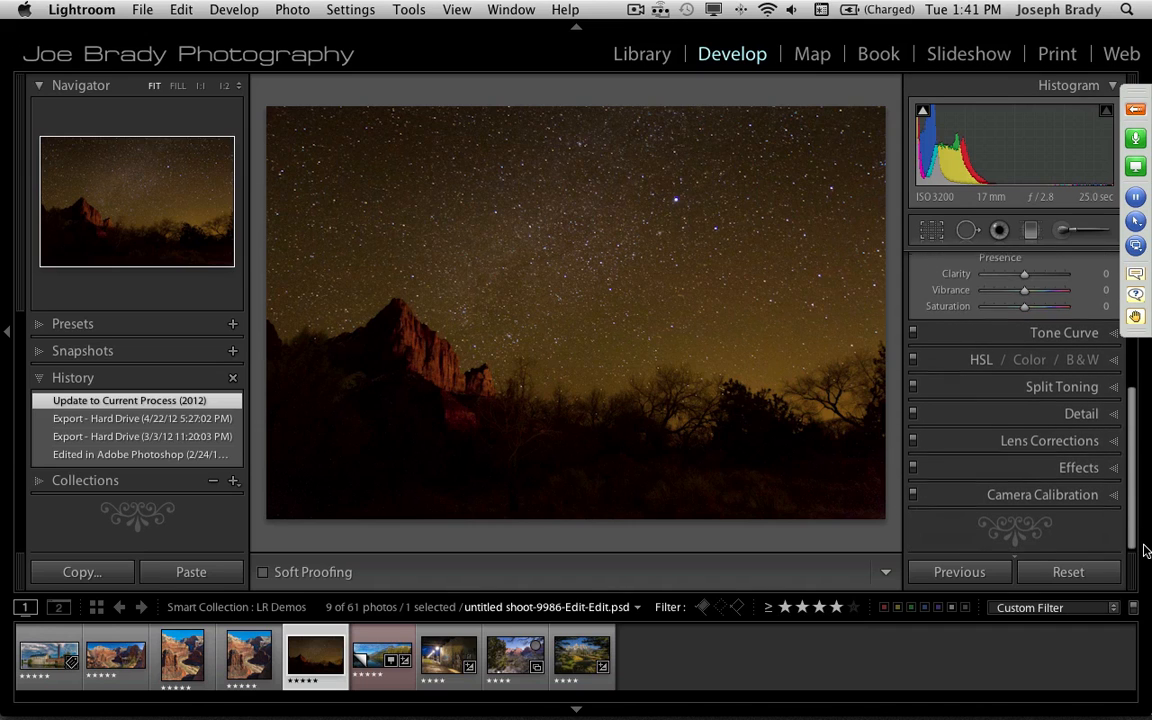
click(1080, 411)
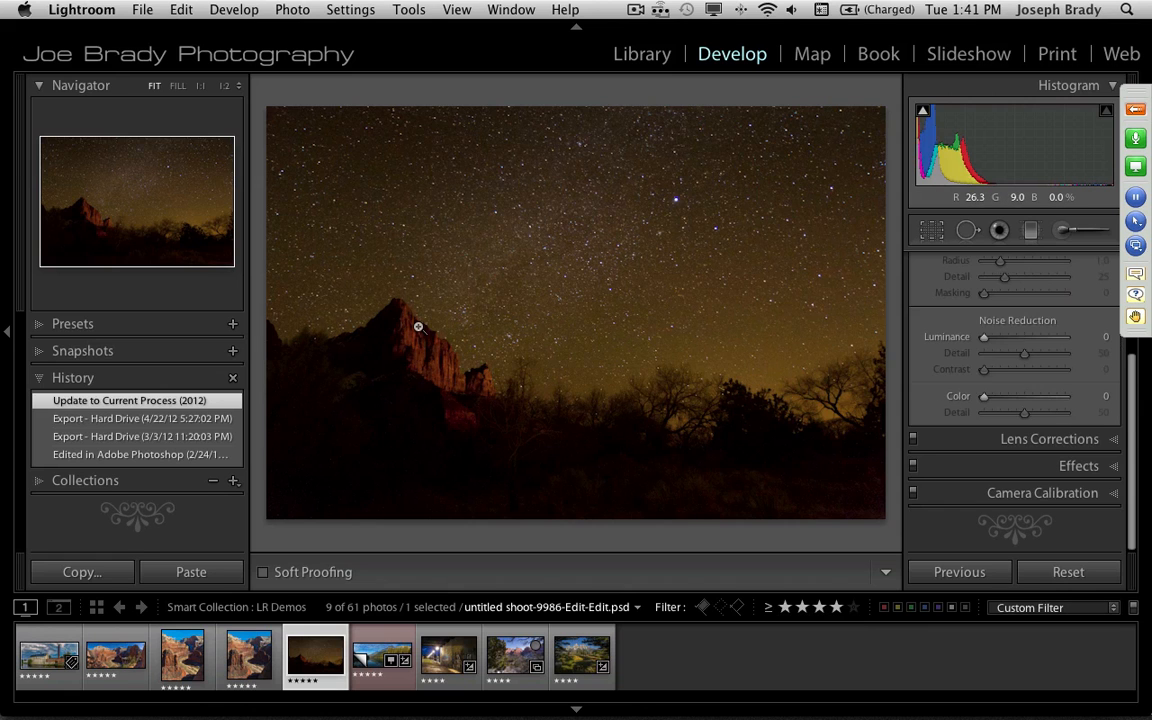
Try sharpening amounts of 33, 49 and 72 while viewing the red rock peak at 1:2
click(380, 300)
drag(415, 382, 575, 367)
scroll(1122, 402, up, 4)
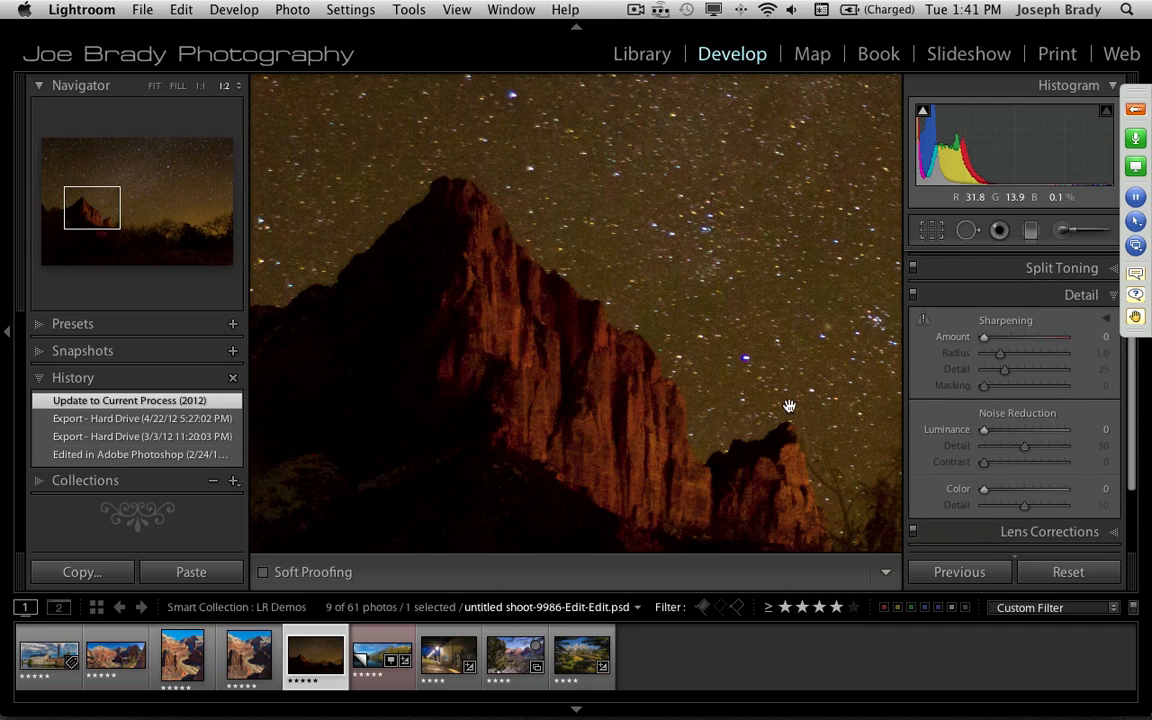
drag(985, 337, 1002, 339)
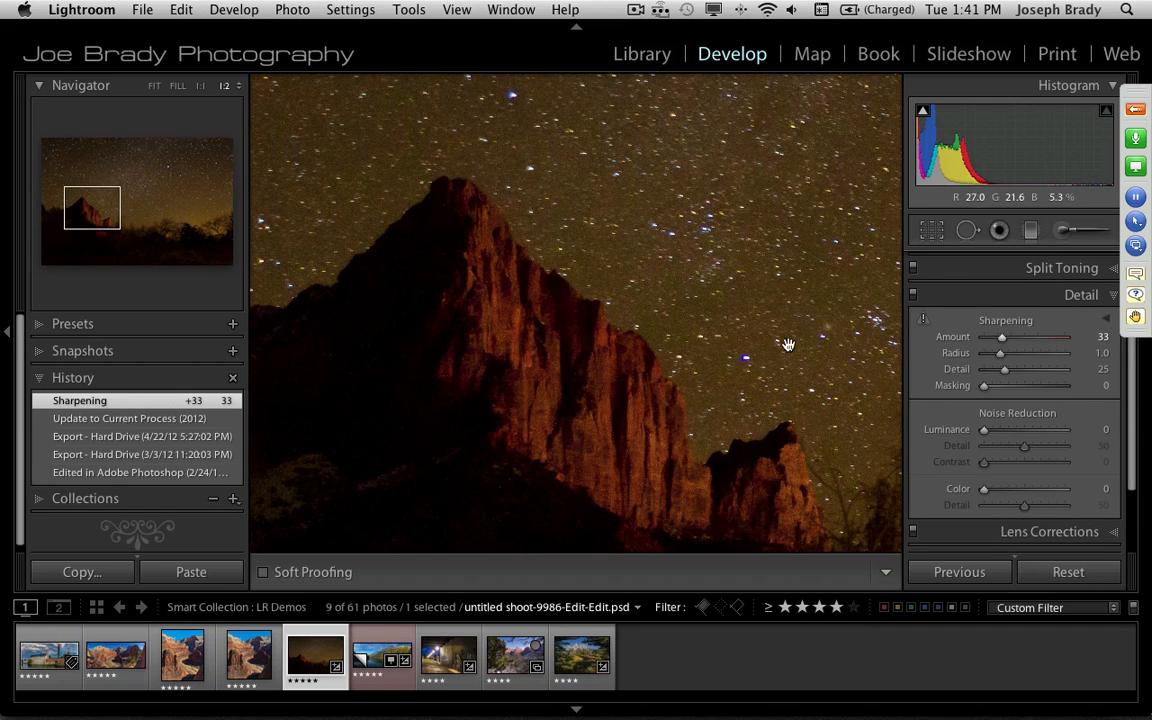
drag(1002, 337, 1014, 342)
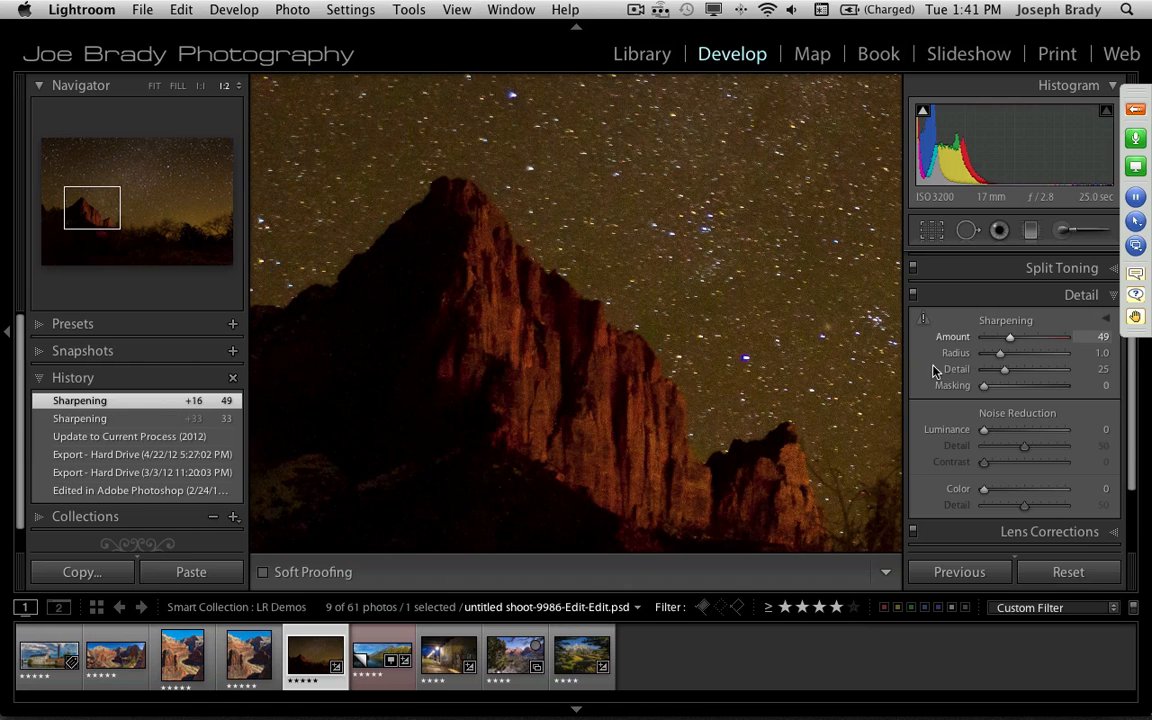
drag(560, 365, 612, 267)
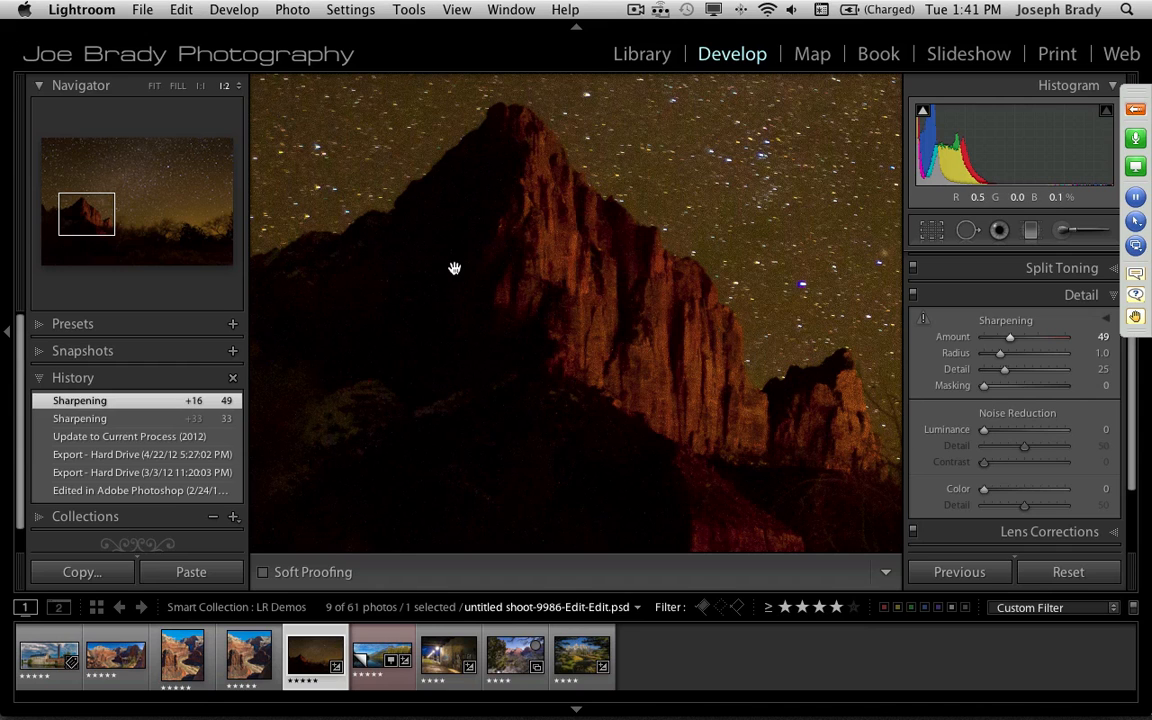
drag(597, 290, 628, 291)
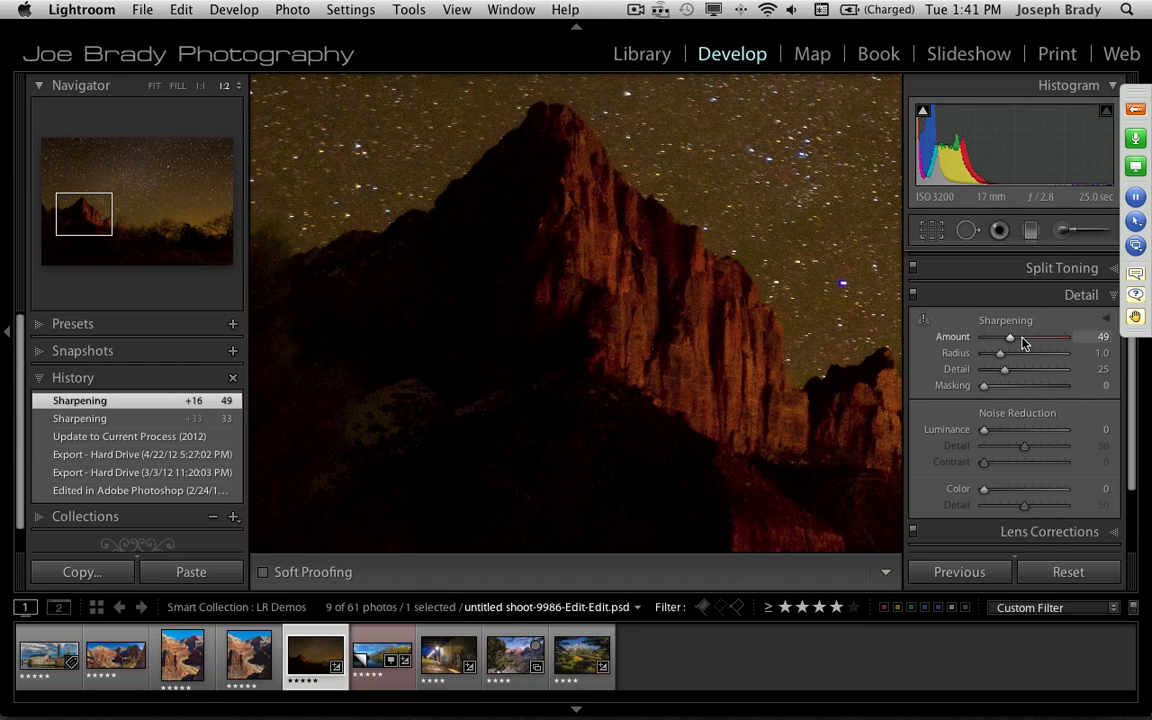
drag(1012, 337, 1022, 337)
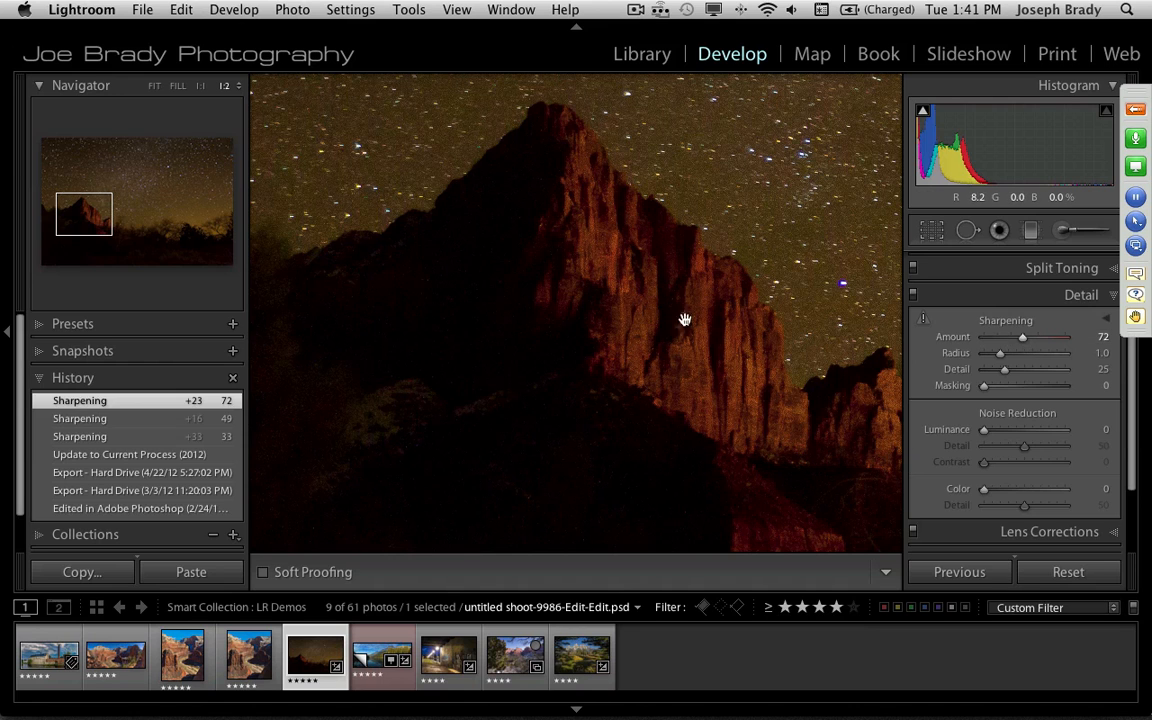
Set the sharpening amount to 52 and the radius to 0.7, judging the rock peak at 1:1
click(201, 87)
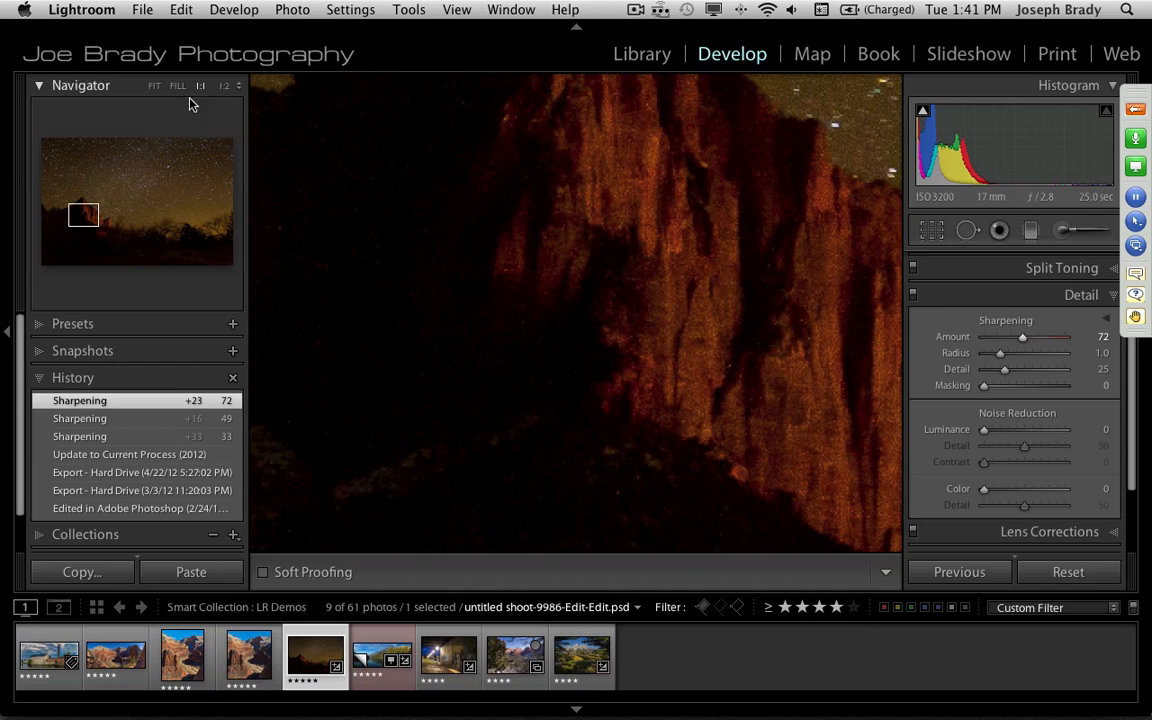
click(81, 202)
drag(81, 202, 85, 205)
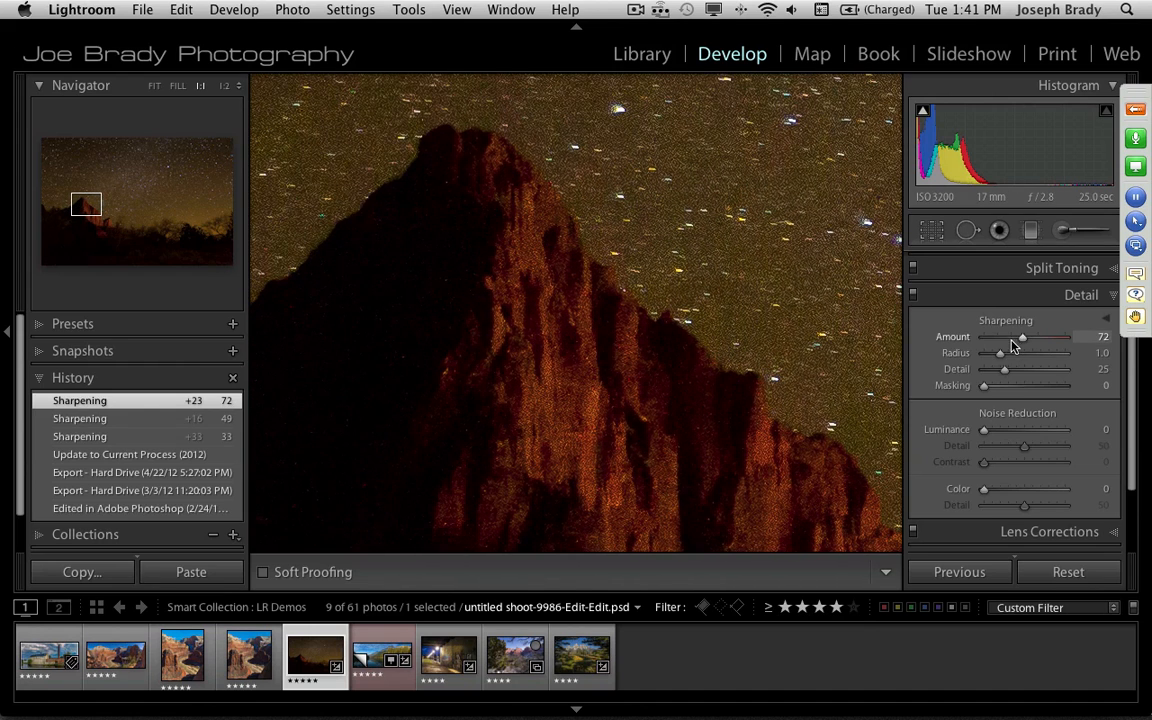
drag(1012, 340, 995, 358)
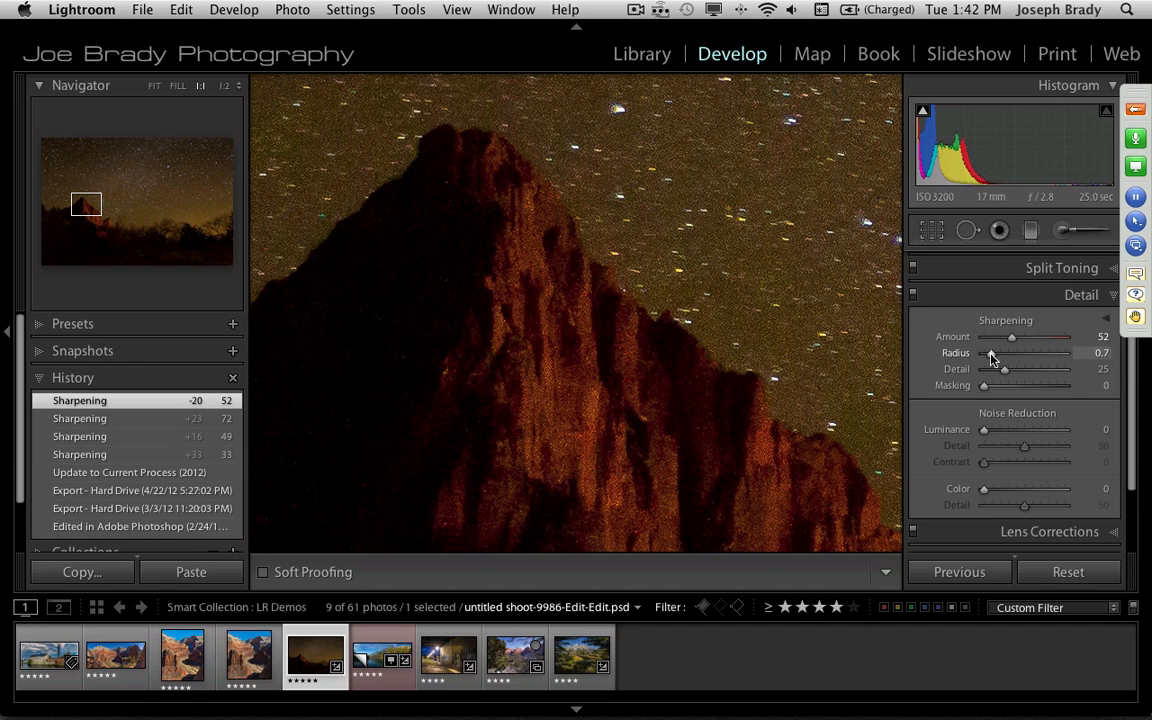
drag(991, 354, 989, 355)
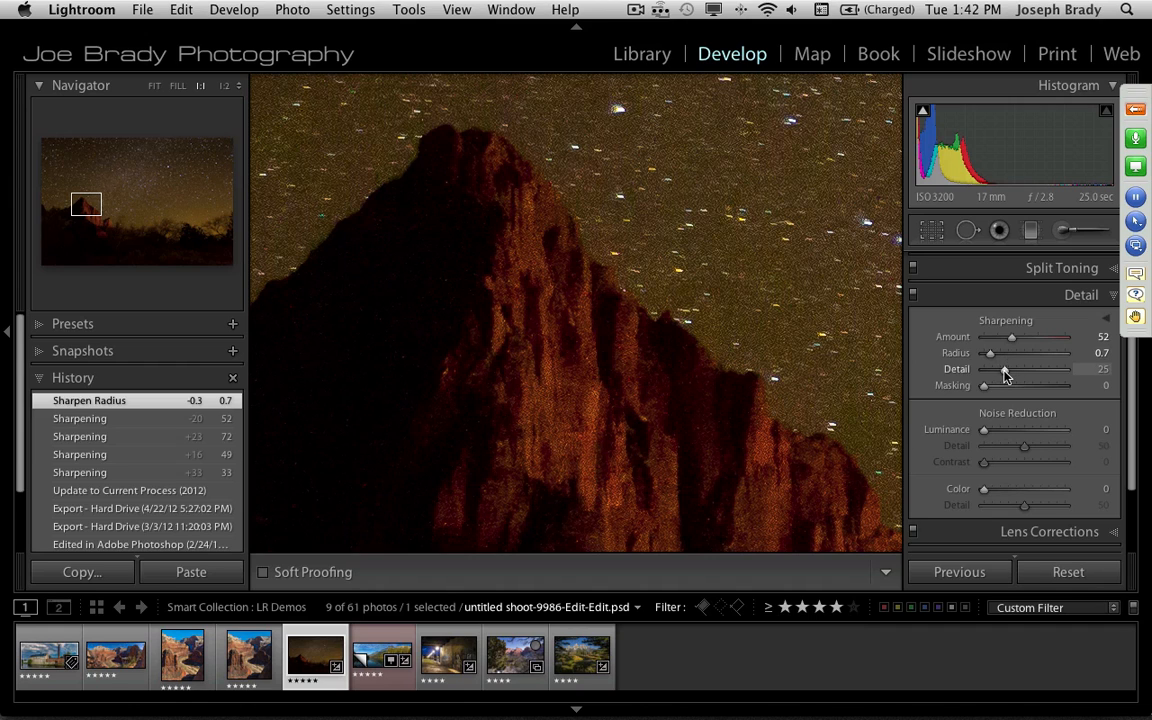
Try a sharpening detail of 0, set it to 43, and set the edge masking to 63 using the mask preview
drag(1005, 373, 970, 376)
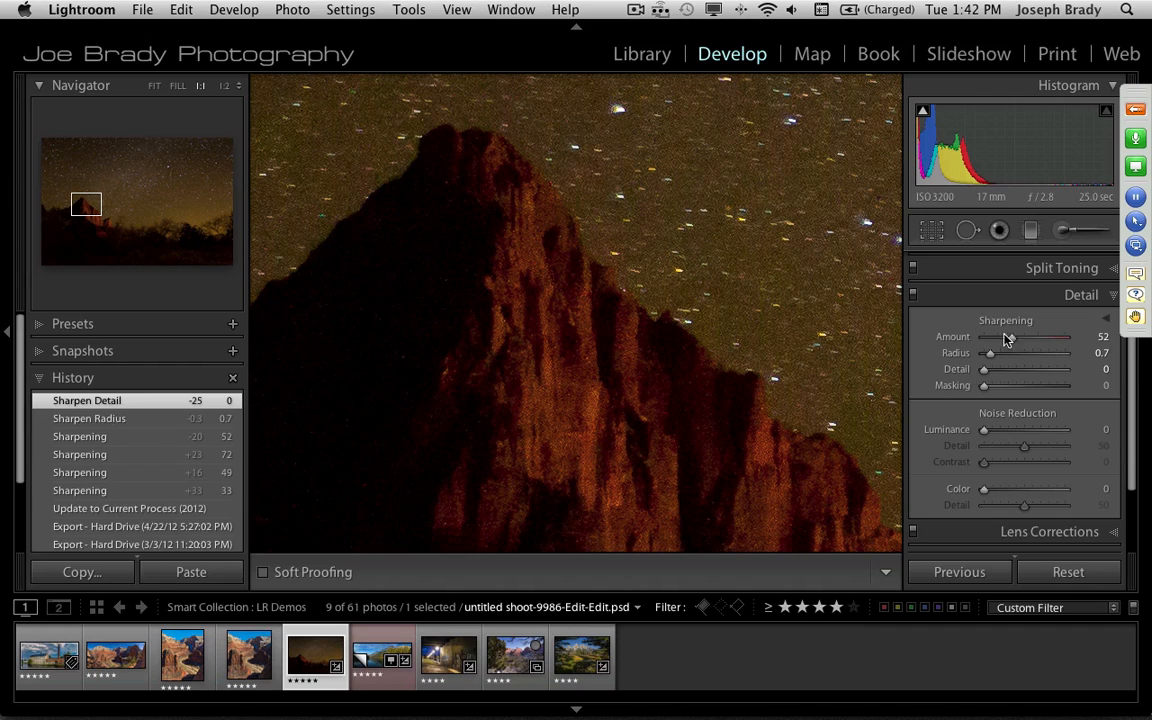
drag(985, 373, 1020, 376)
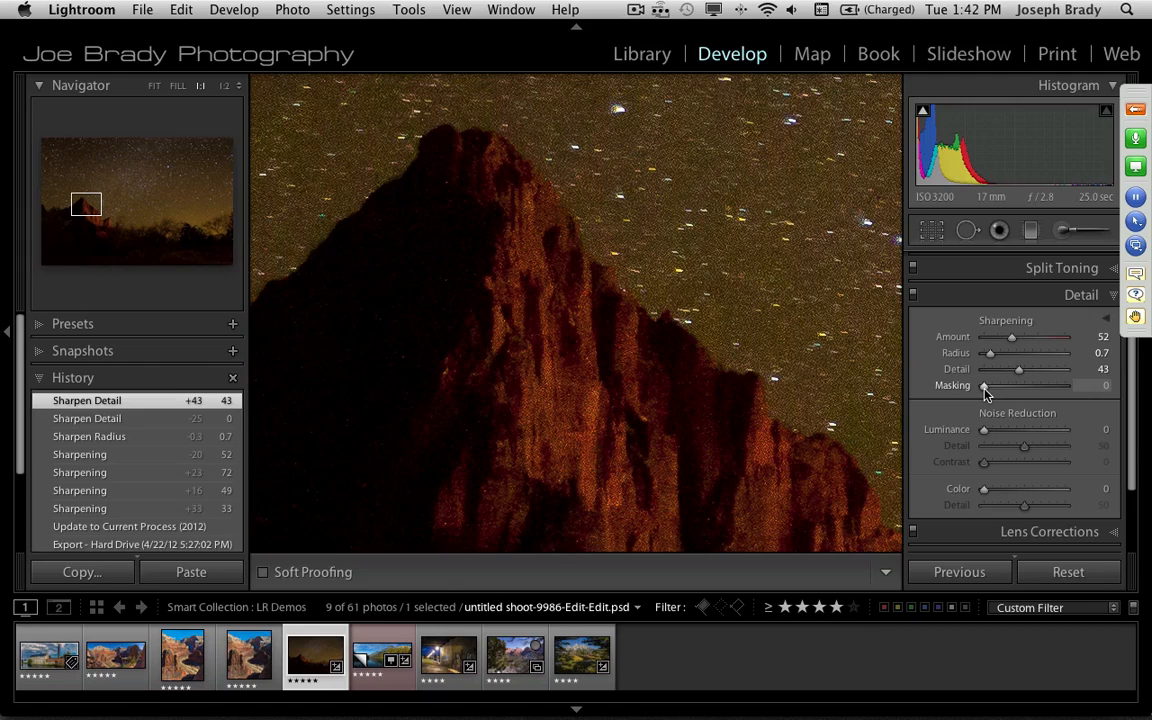
alt+click(985, 388)
drag(984, 390, 1035, 392)
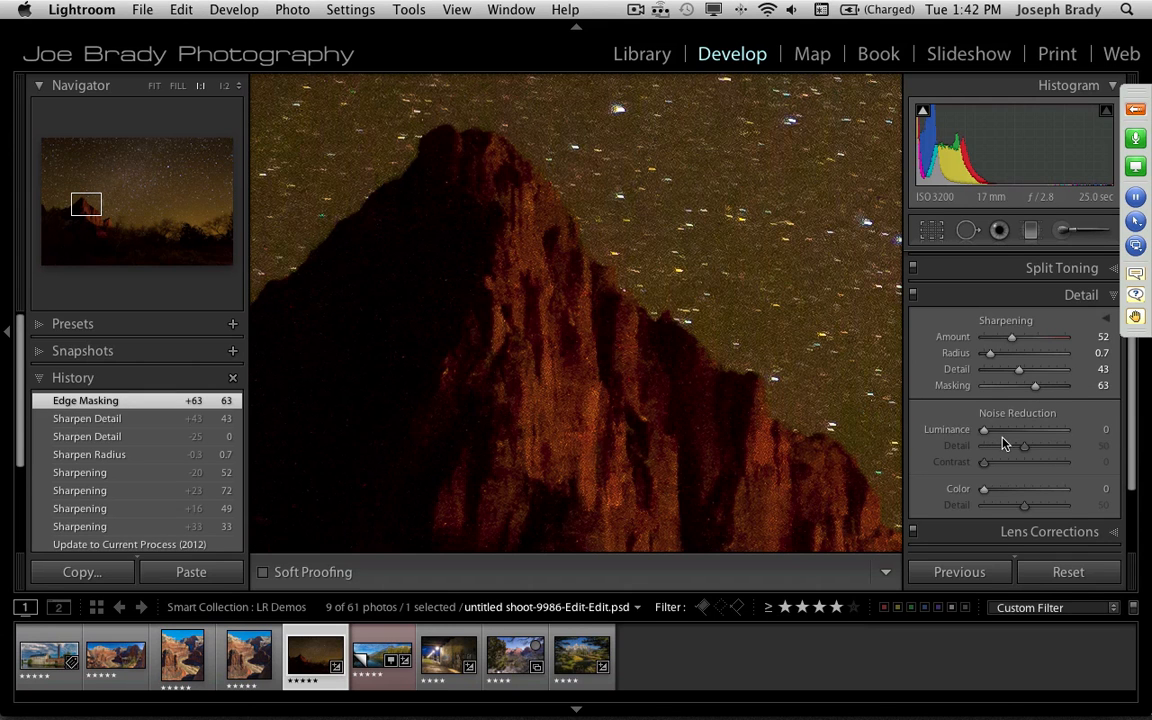
Set luminance noise reduction to 24 and color noise reduction to 19, checking the rock peak at 2:1
drag(479, 360, 668, 329)
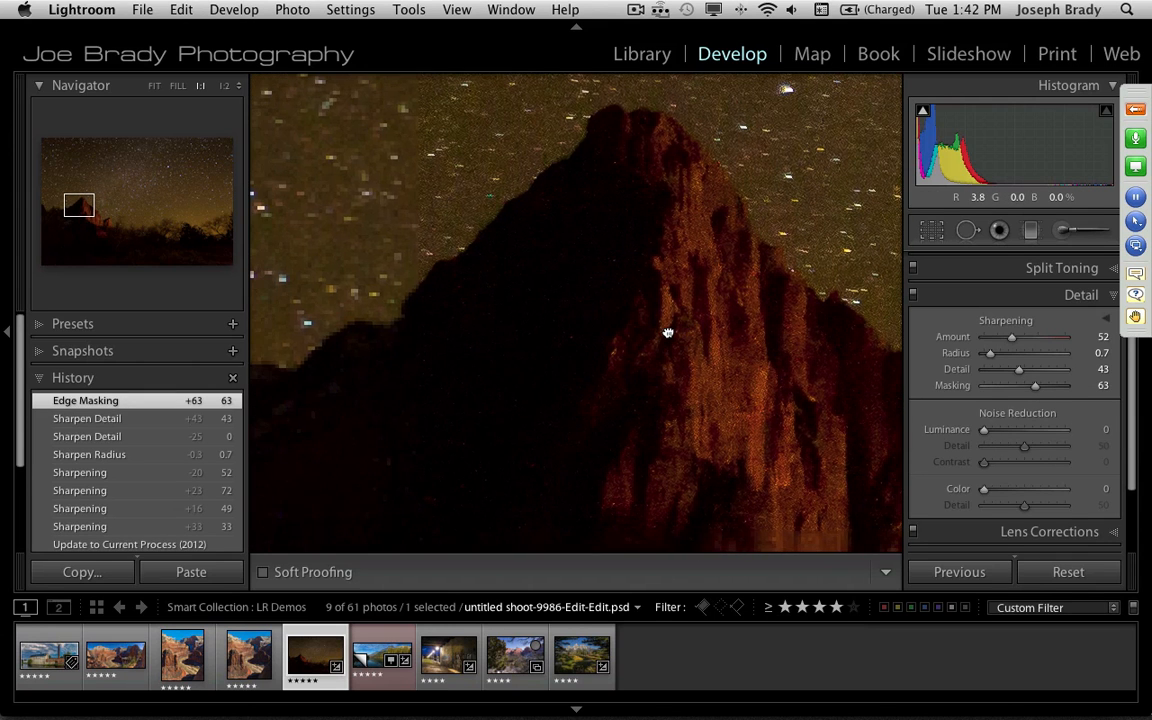
click(239, 88)
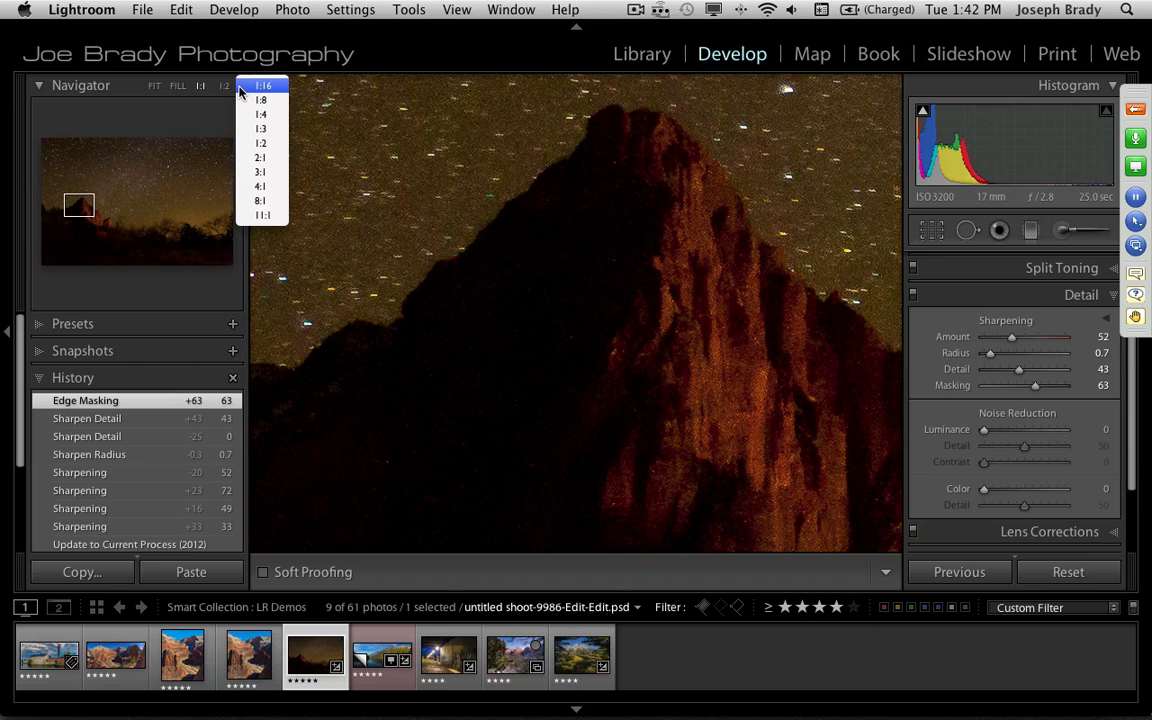
click(270, 160)
drag(604, 275, 486, 465)
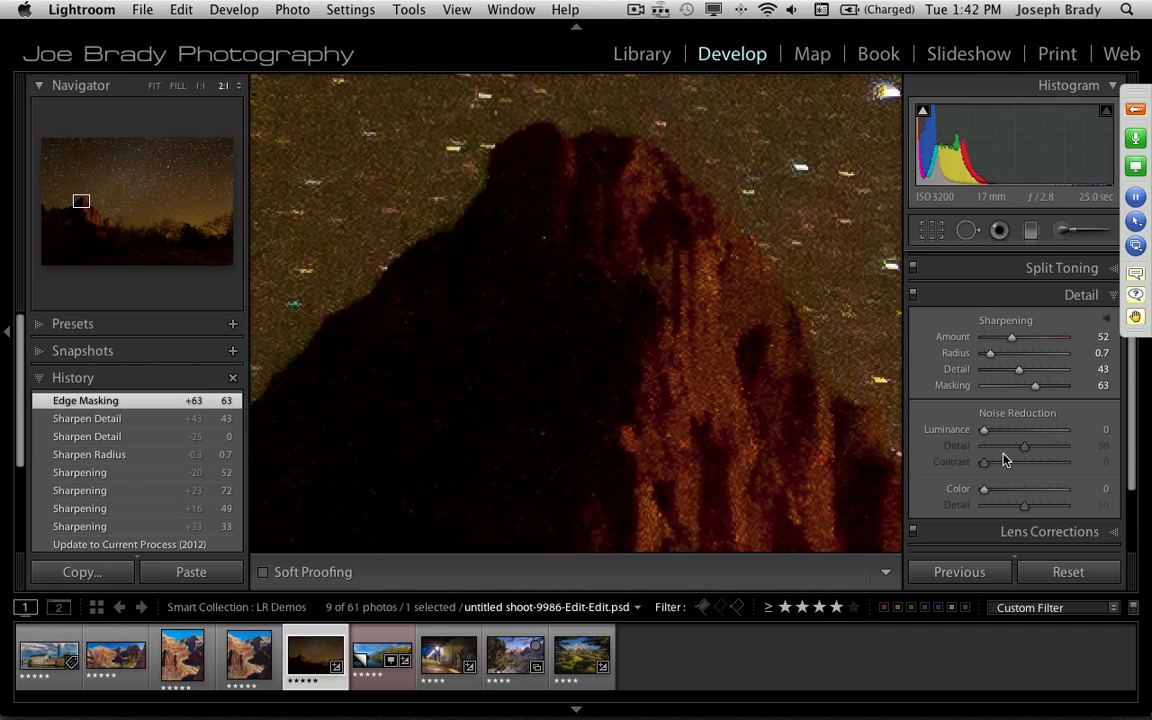
drag(983, 429, 1004, 430)
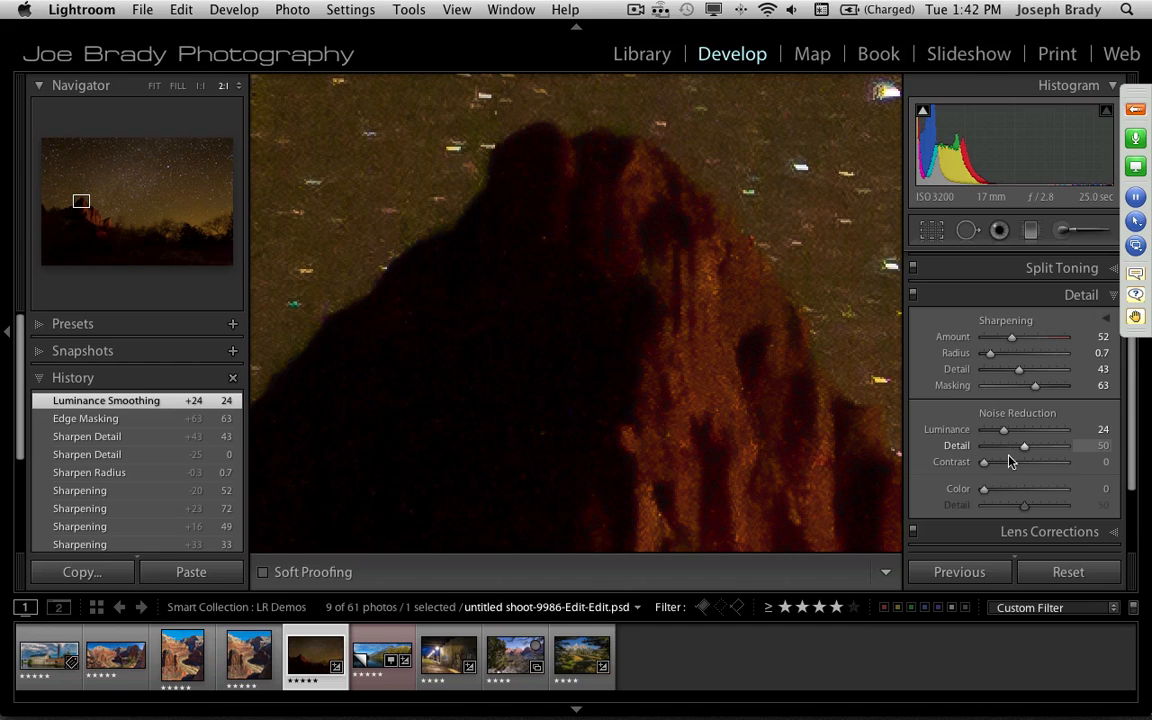
click(1005, 489)
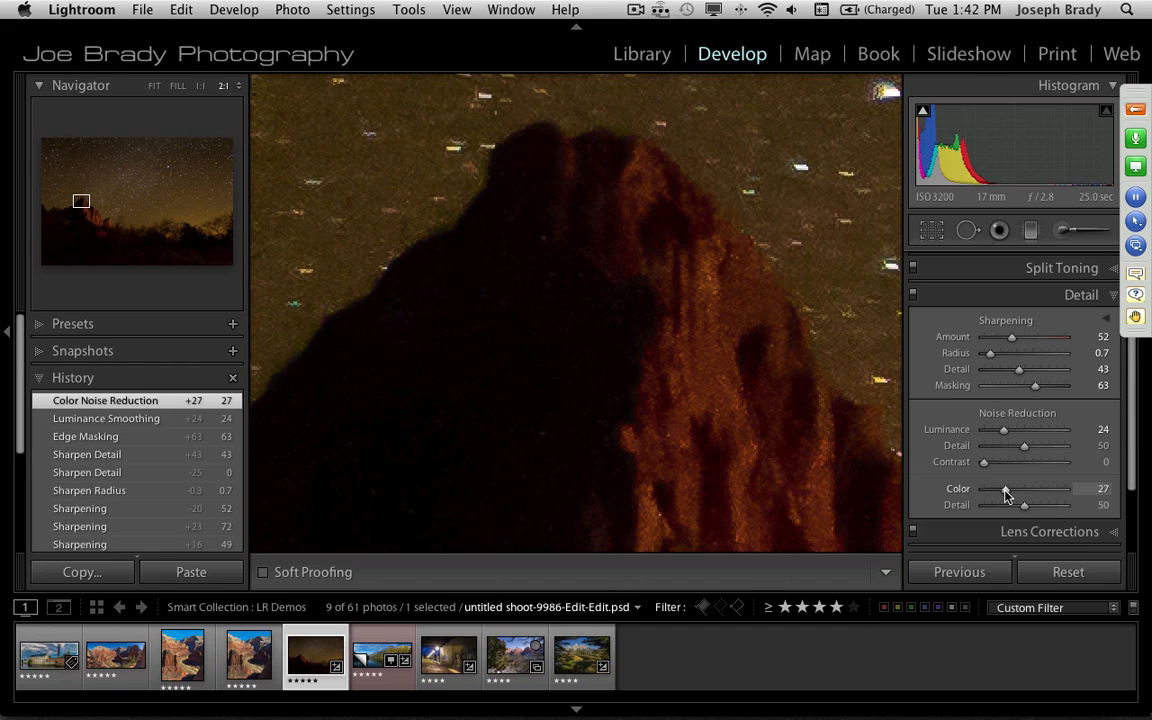
drag(1005, 489, 998, 489)
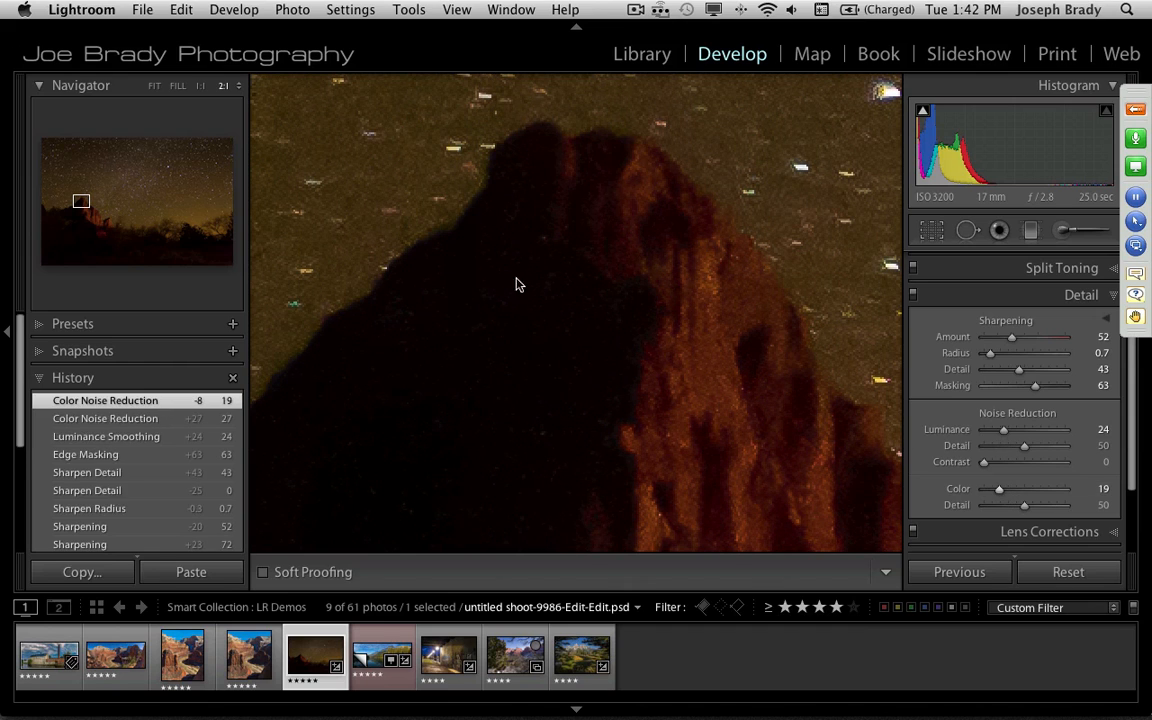
Compare the rock's shadowed slope at 2:1 with the Detail adjustments disabled and enabled, and return to the fitted view
mouse_move(75, 191)
mouse_down()
mouse_move(75, 225)
mouse_move(77, 202)
mouse_up()
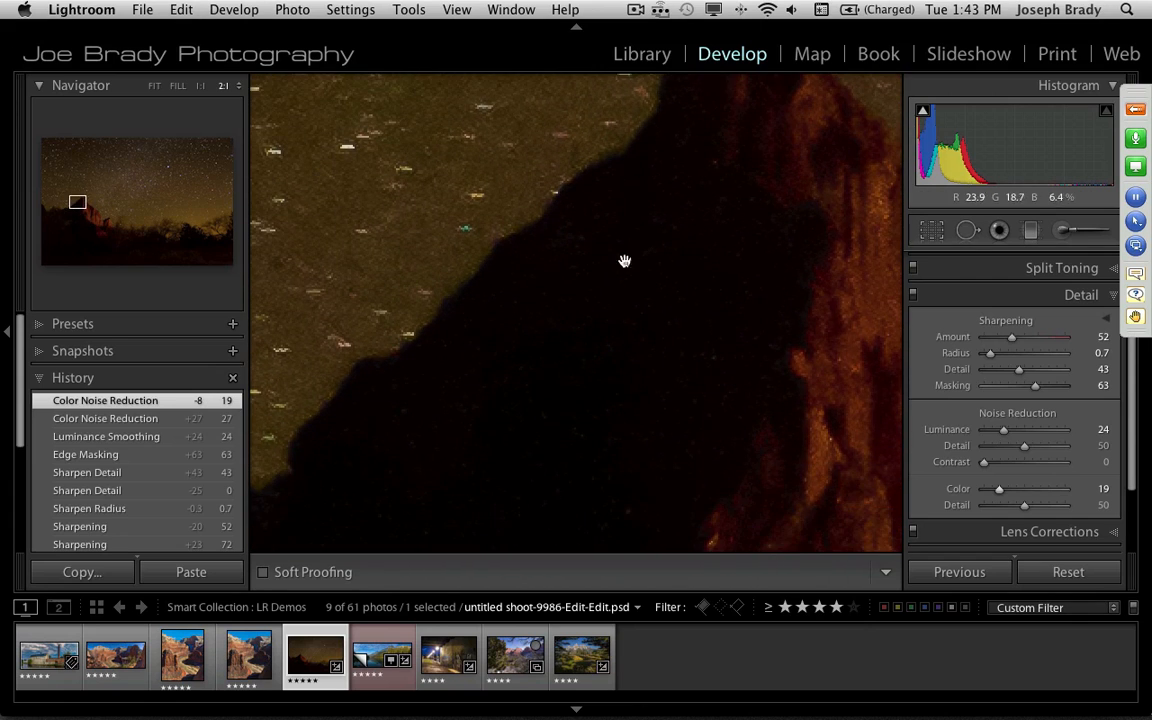
click(913, 298)
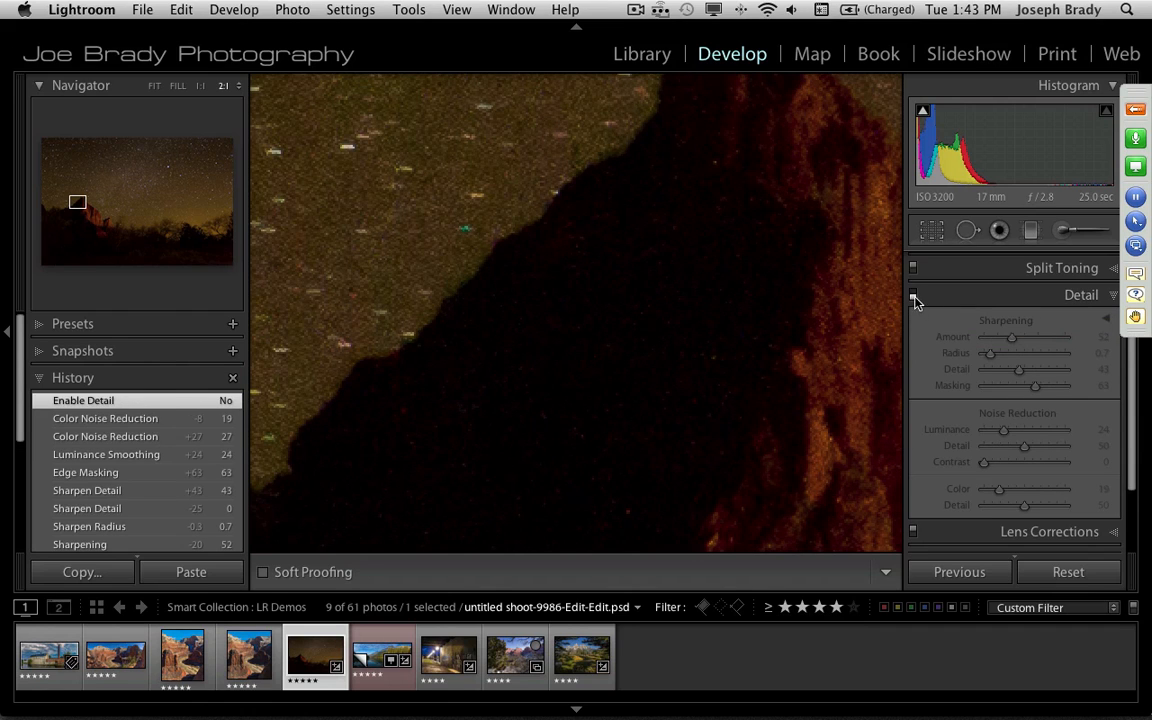
click(913, 296)
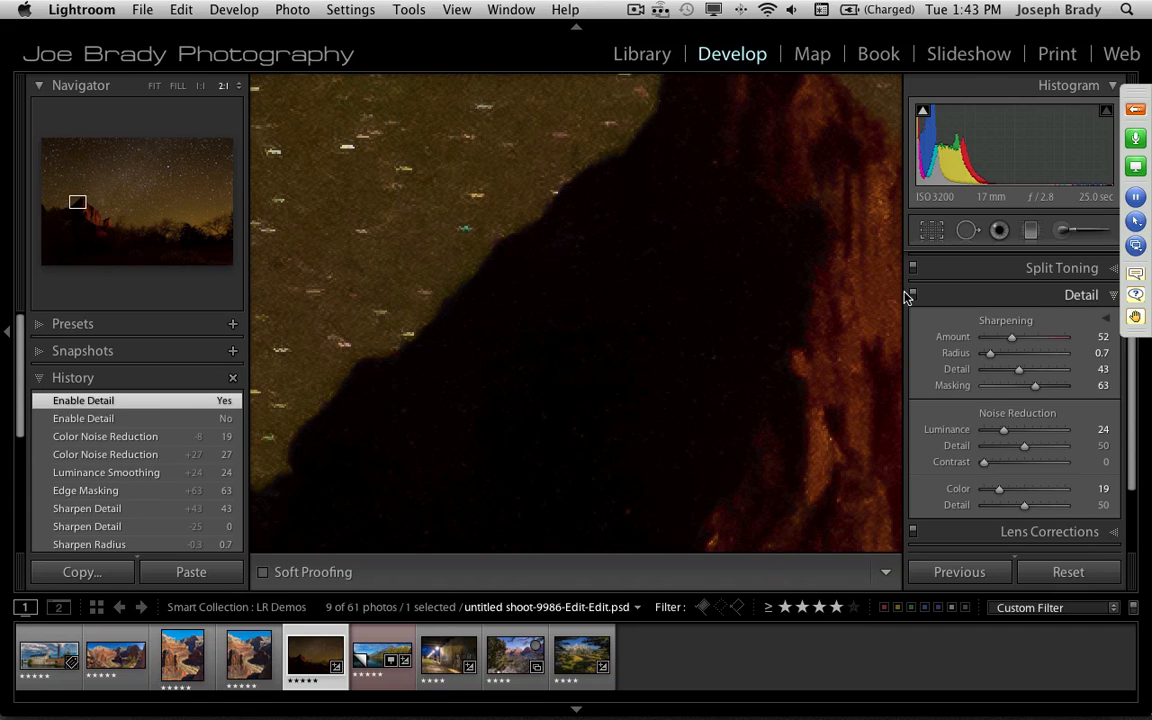
click(200, 86)
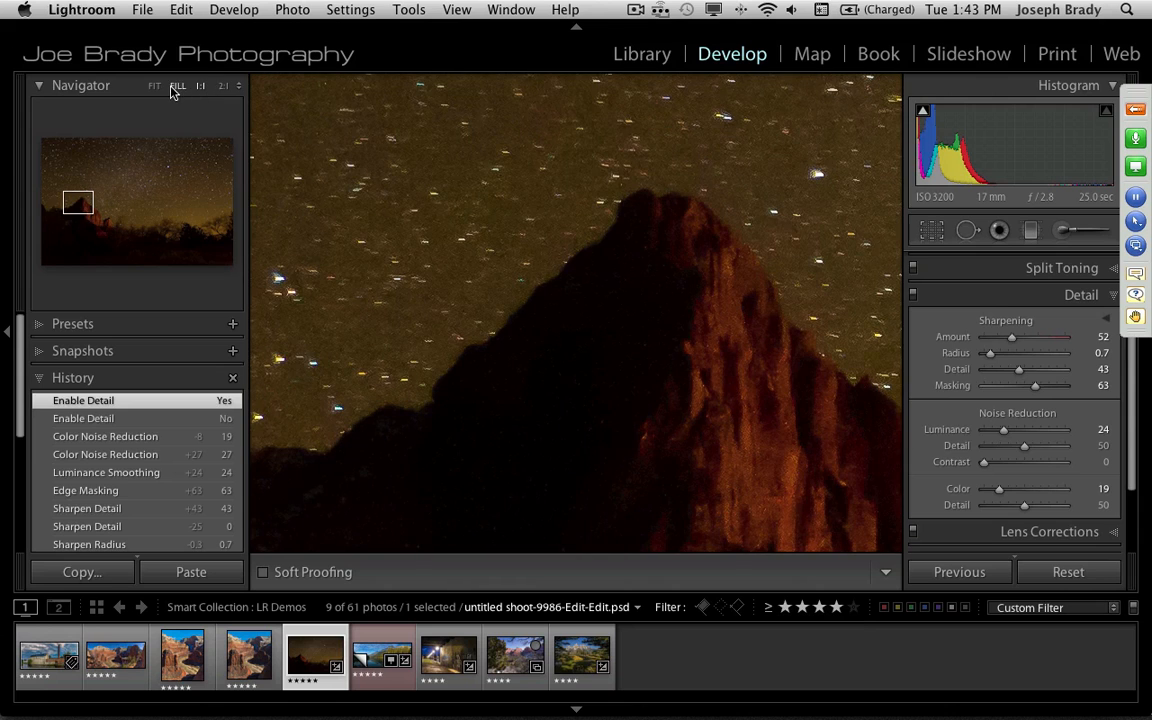
click(154, 86)
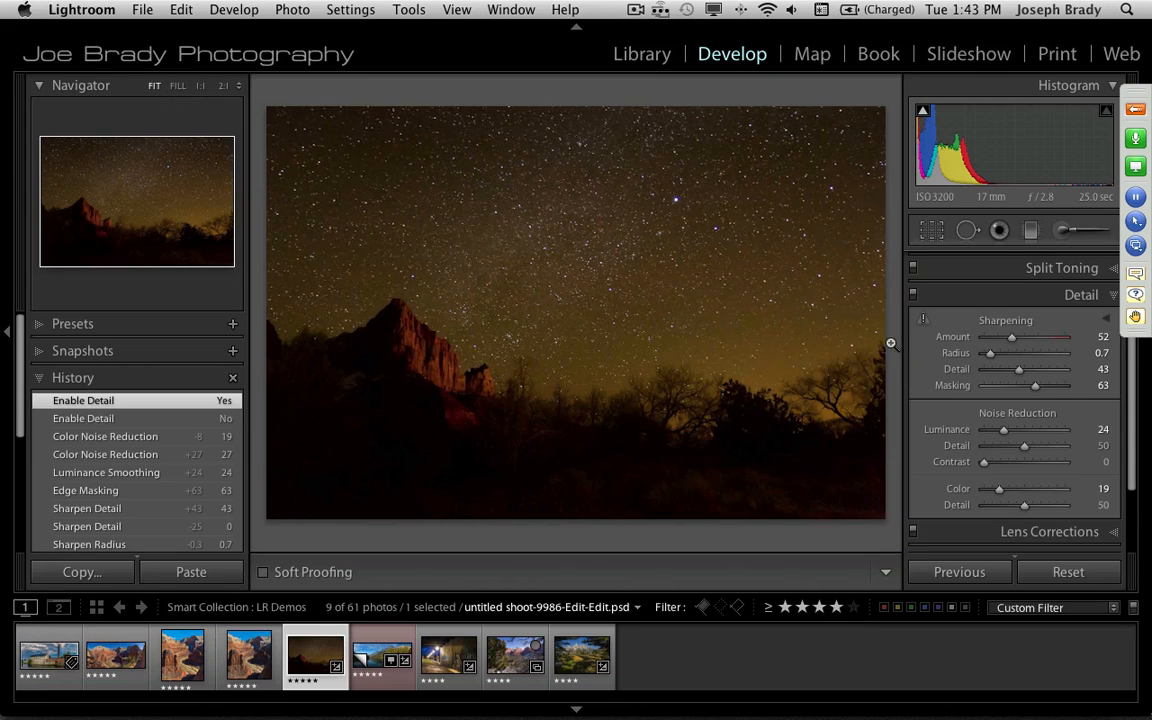
Set the photo's overall temperature to -23 and shadows to +39 in the Basic adjustments
drag(1136, 96, 1136, 454)
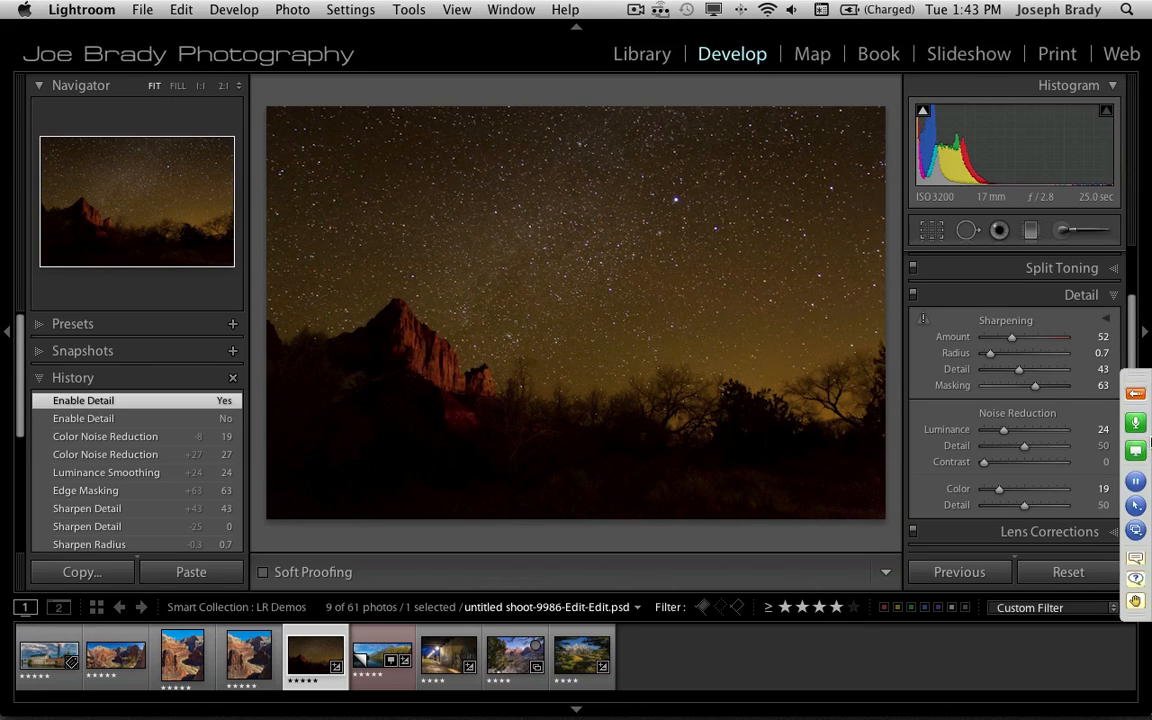
drag(1136, 308, 1136, 260)
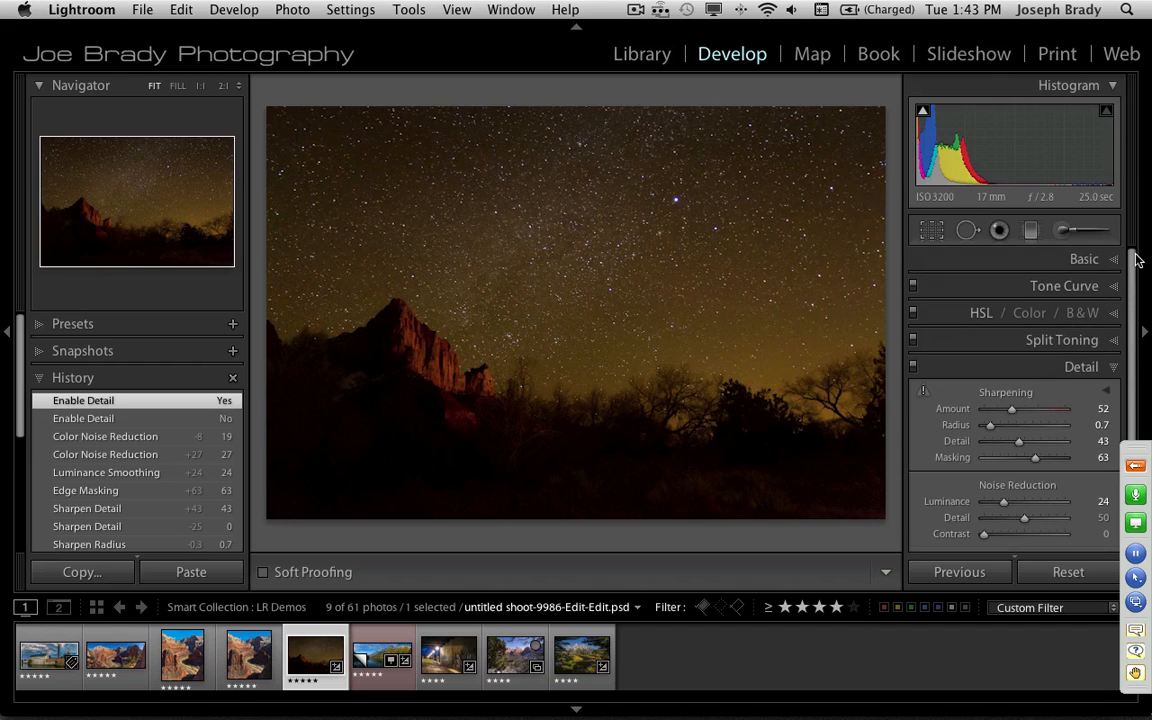
click(1084, 260)
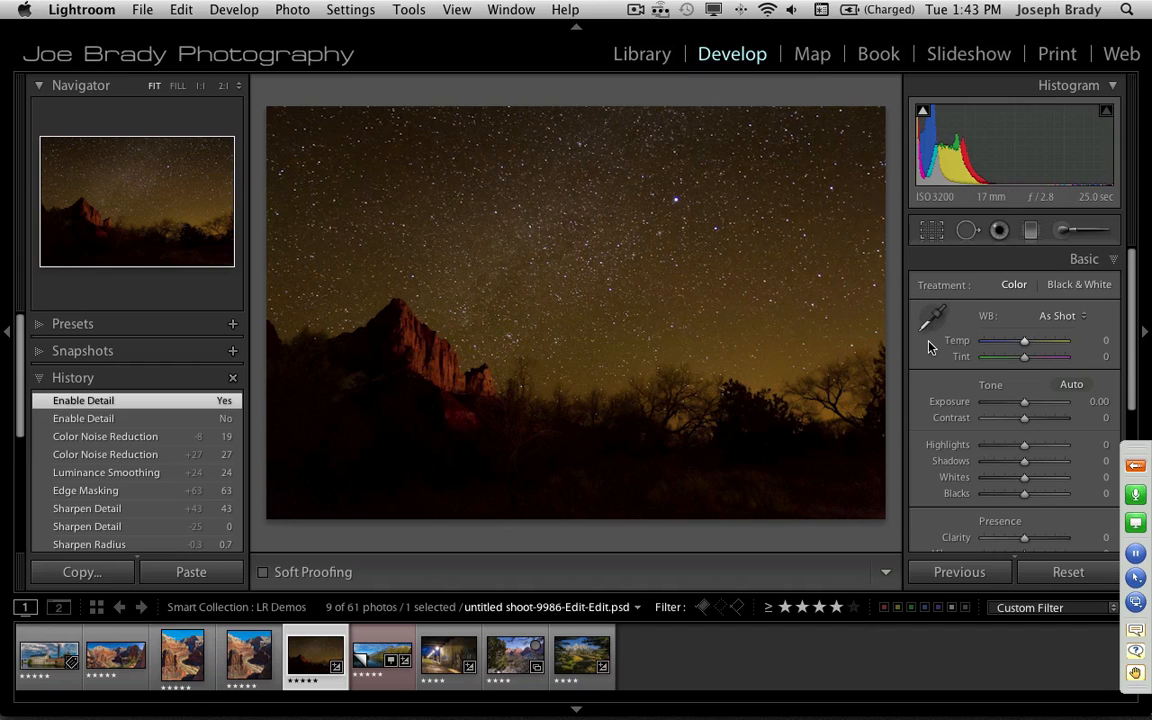
drag(1023, 341, 1011, 340)
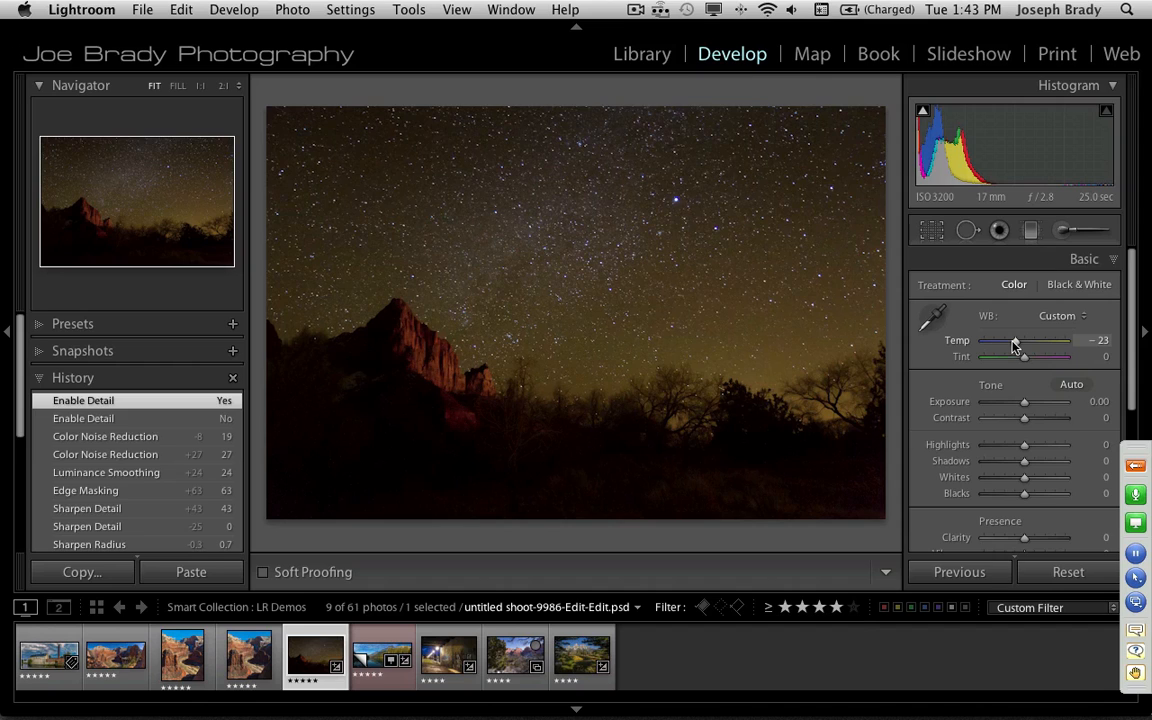
drag(1014, 343, 1014, 343)
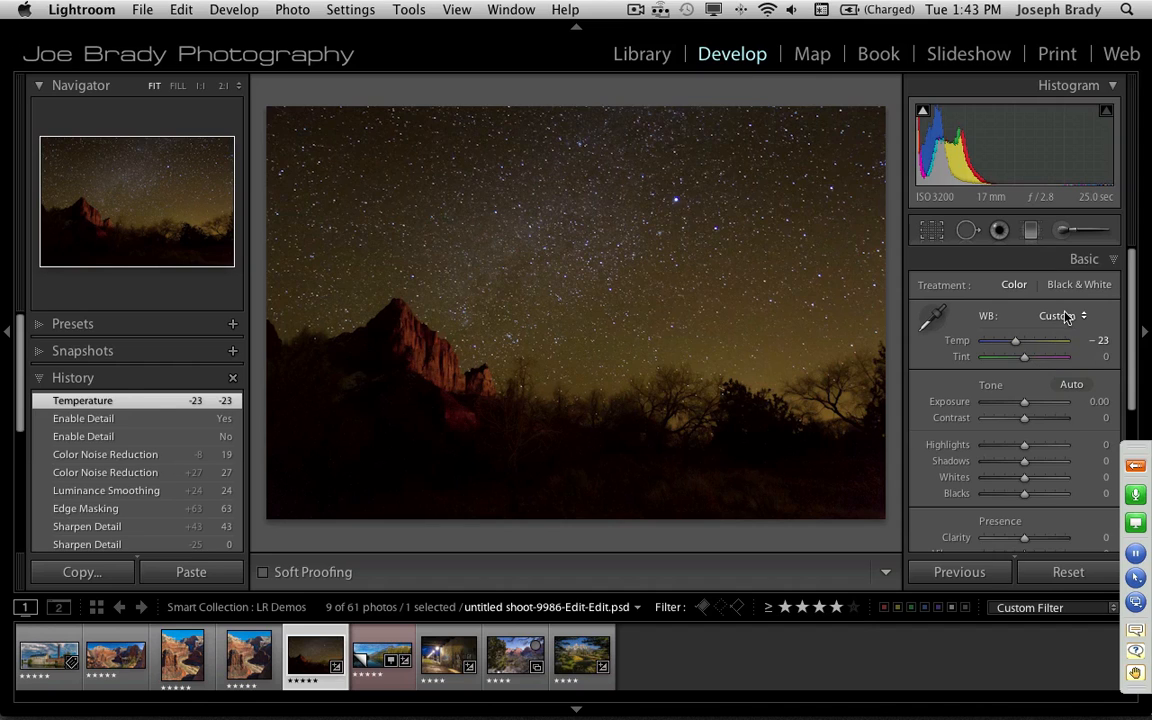
drag(1024, 462, 1033, 462)
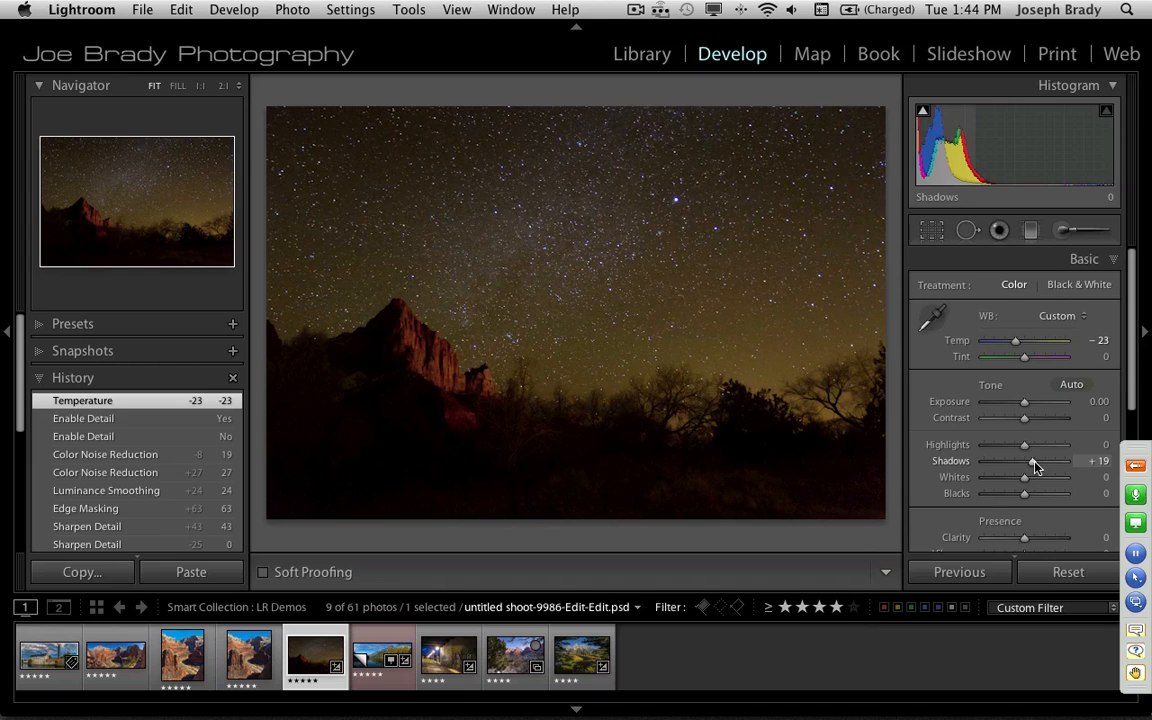
drag(1042, 467, 1042, 465)
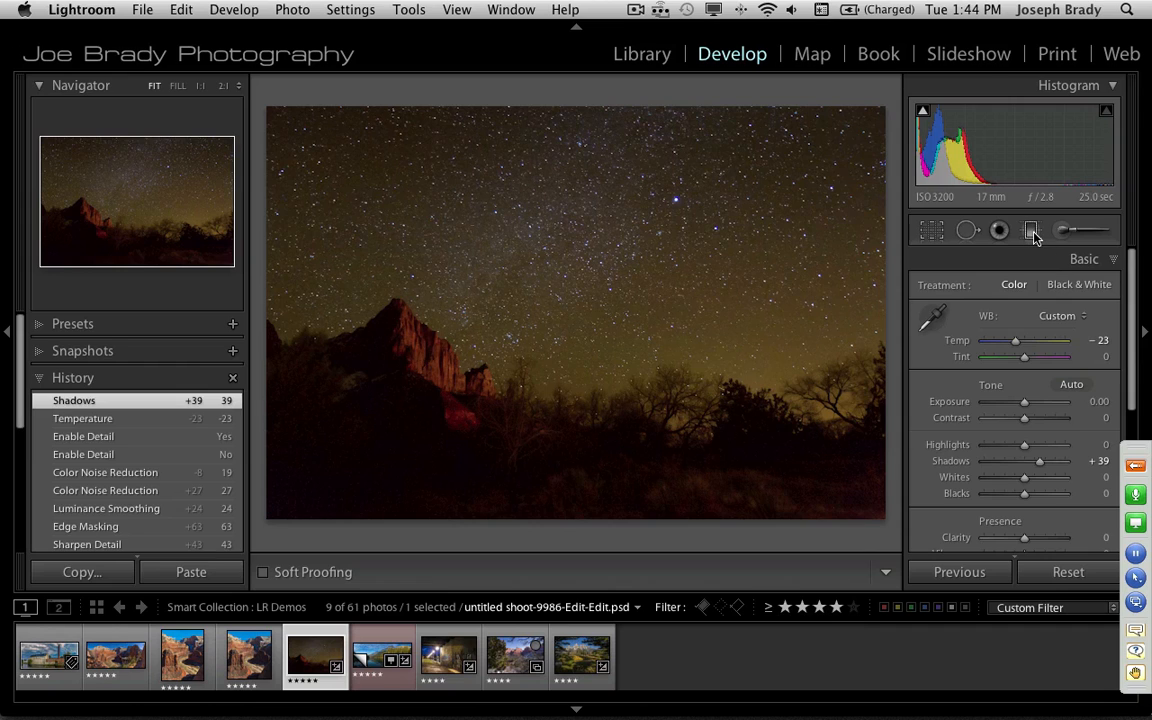
Add a slightly tilted graduated filter from the top of the sky downward, with exposure -0.59 and temperature -19
click(1031, 232)
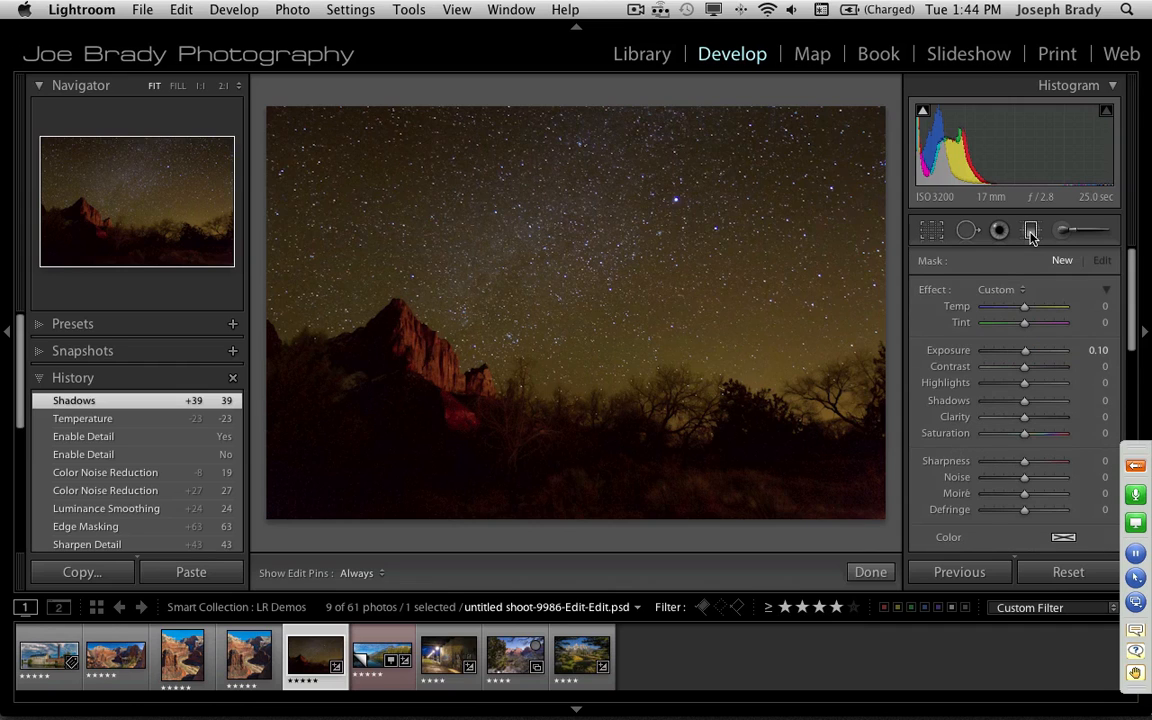
drag(579, 111, 567, 435)
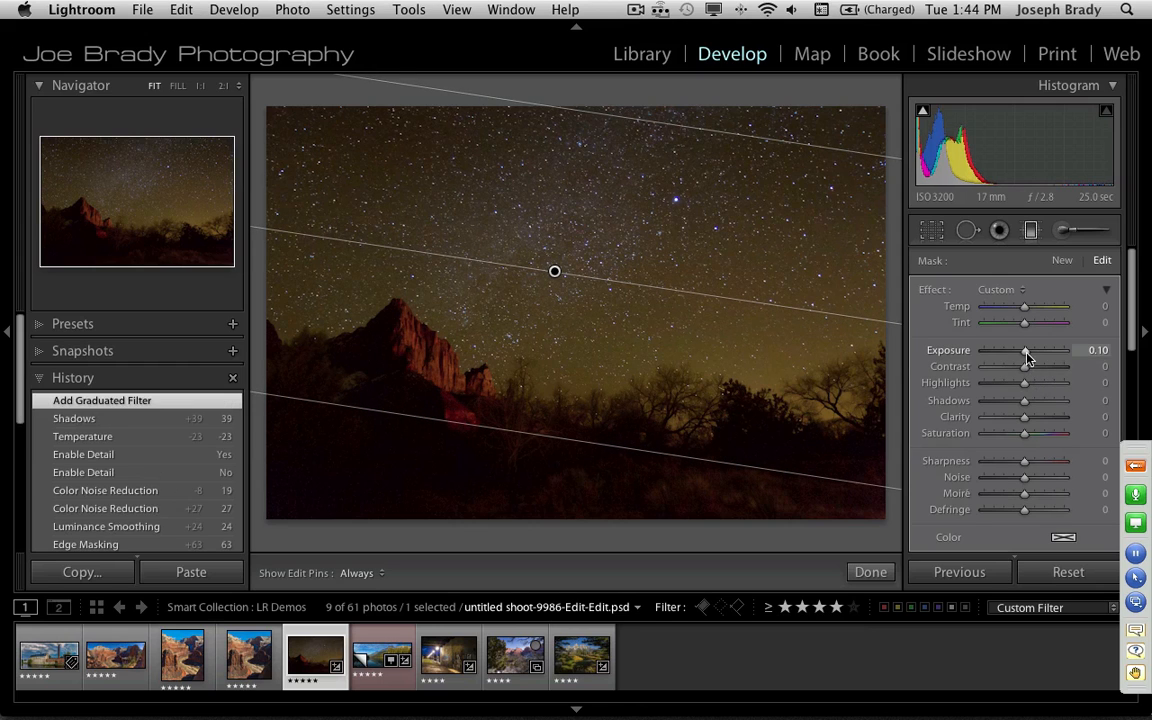
drag(1024, 357, 1016, 357)
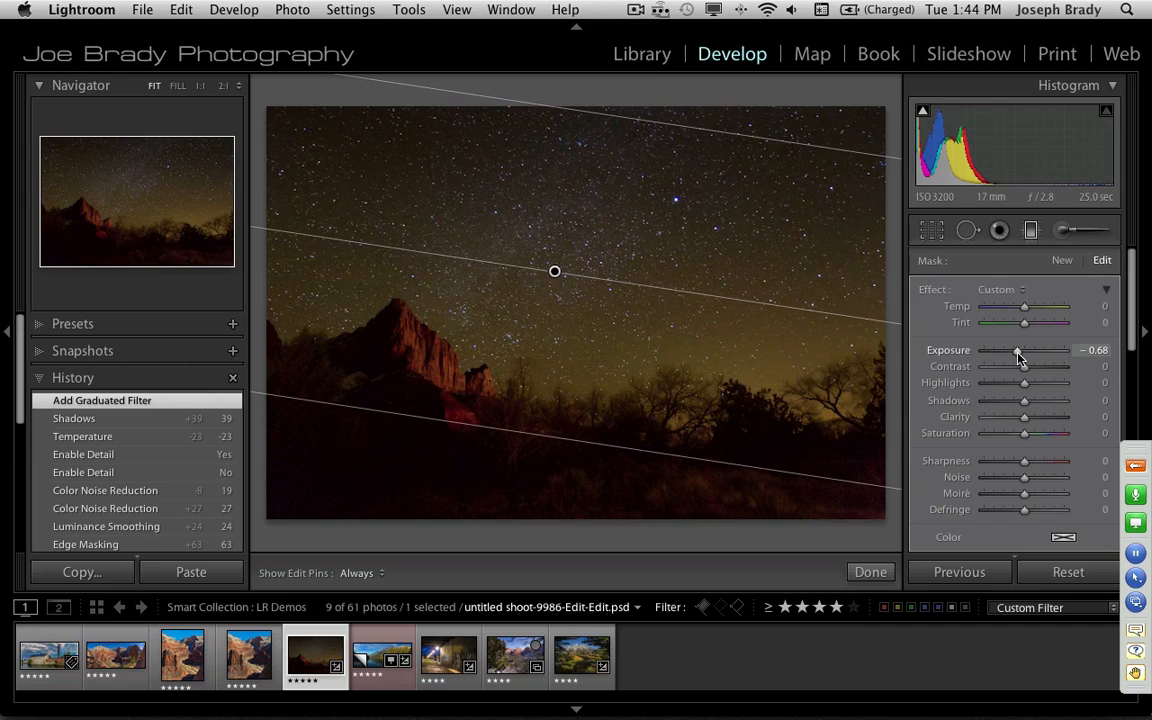
drag(1018, 357, 1020, 357)
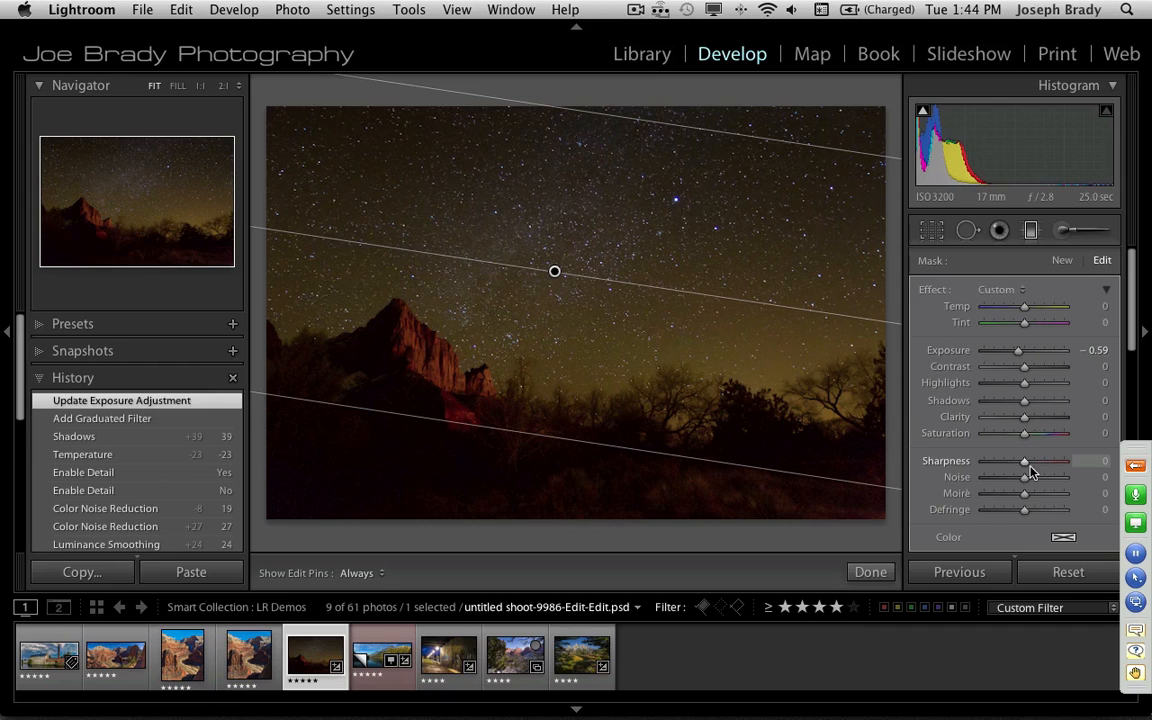
drag(1024, 306, 1016, 306)
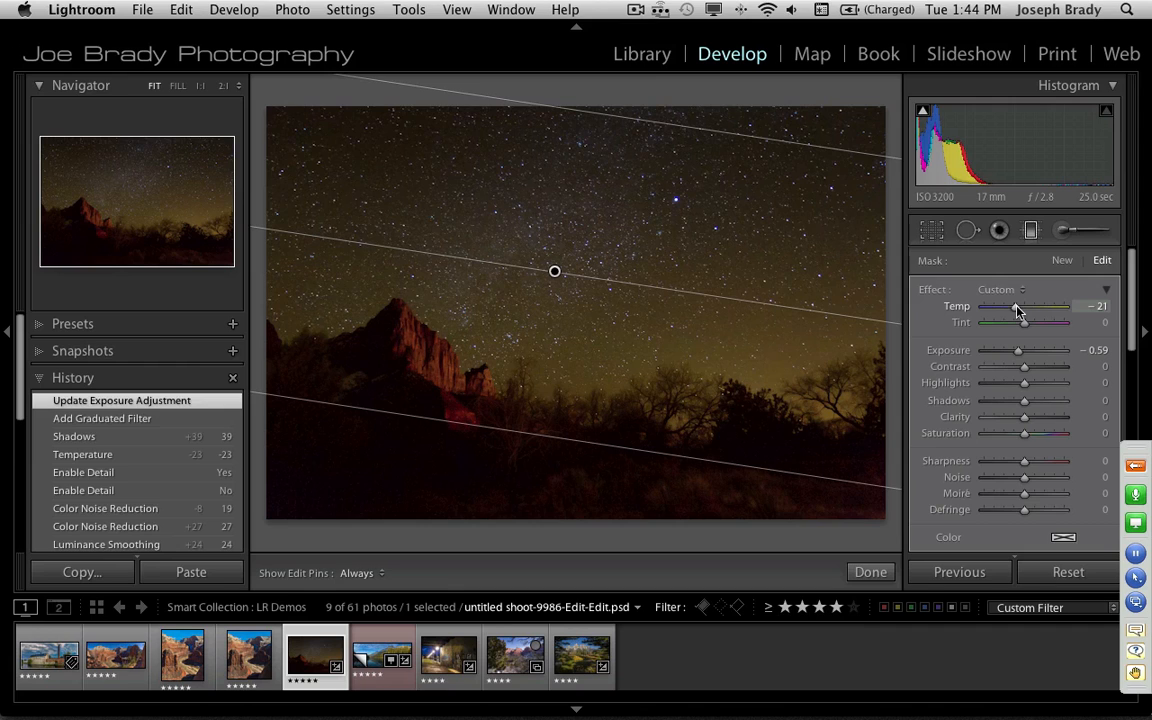
drag(1016, 307, 1016, 307)
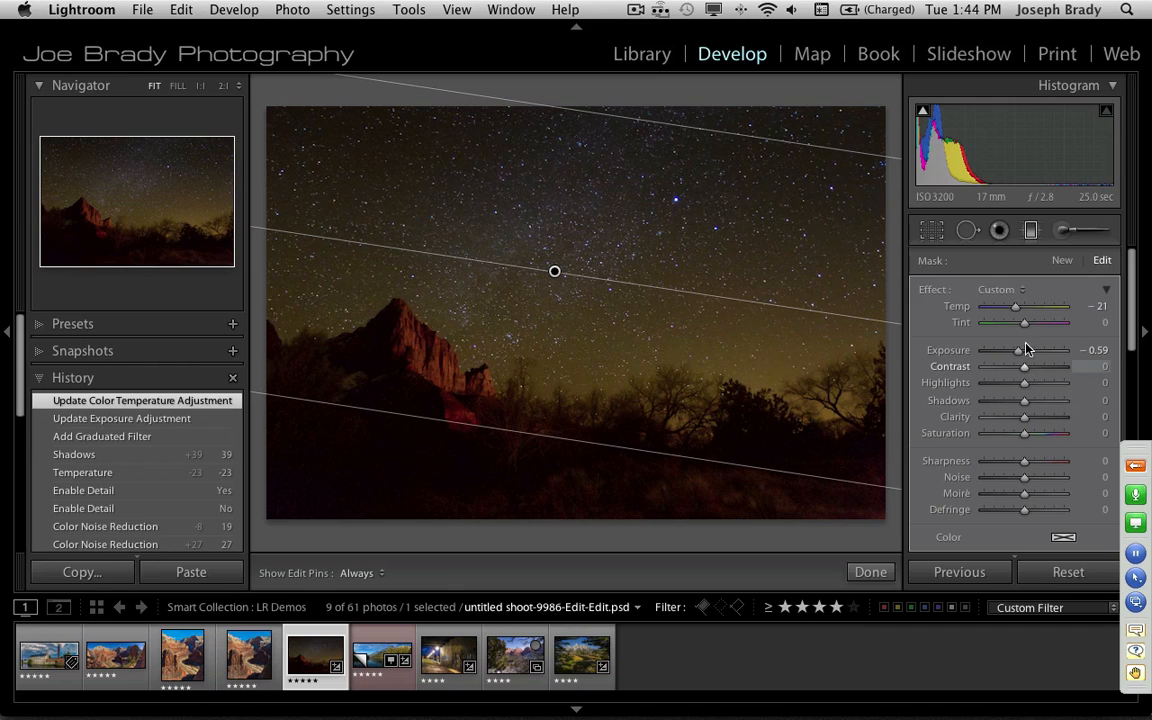
click(1016, 308)
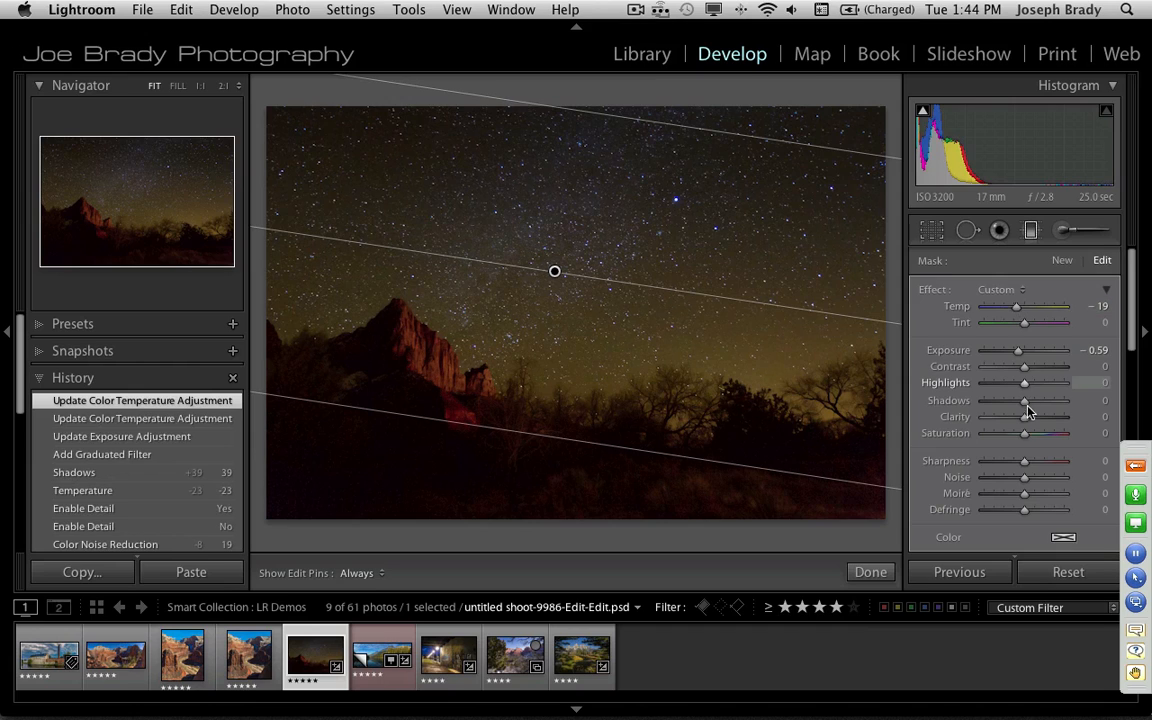
Set the sky graduated filter's clarity to 30 and its noise to -17
drag(1029, 417, 1036, 418)
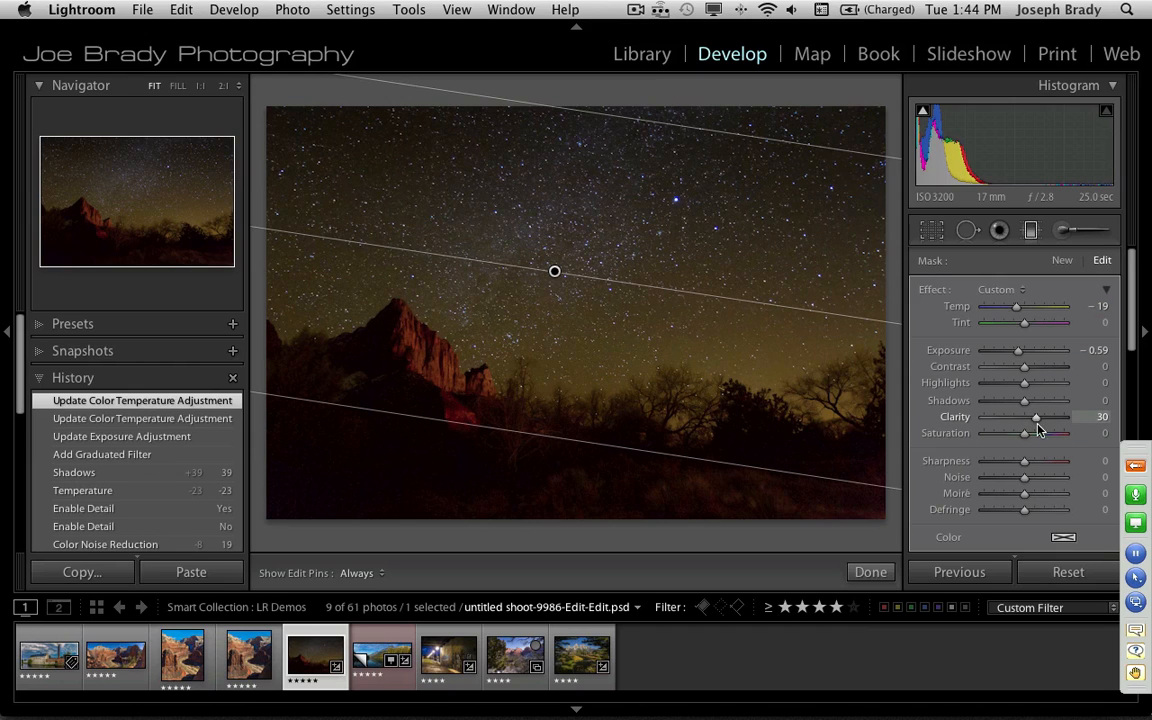
drag(1038, 427, 1037, 425)
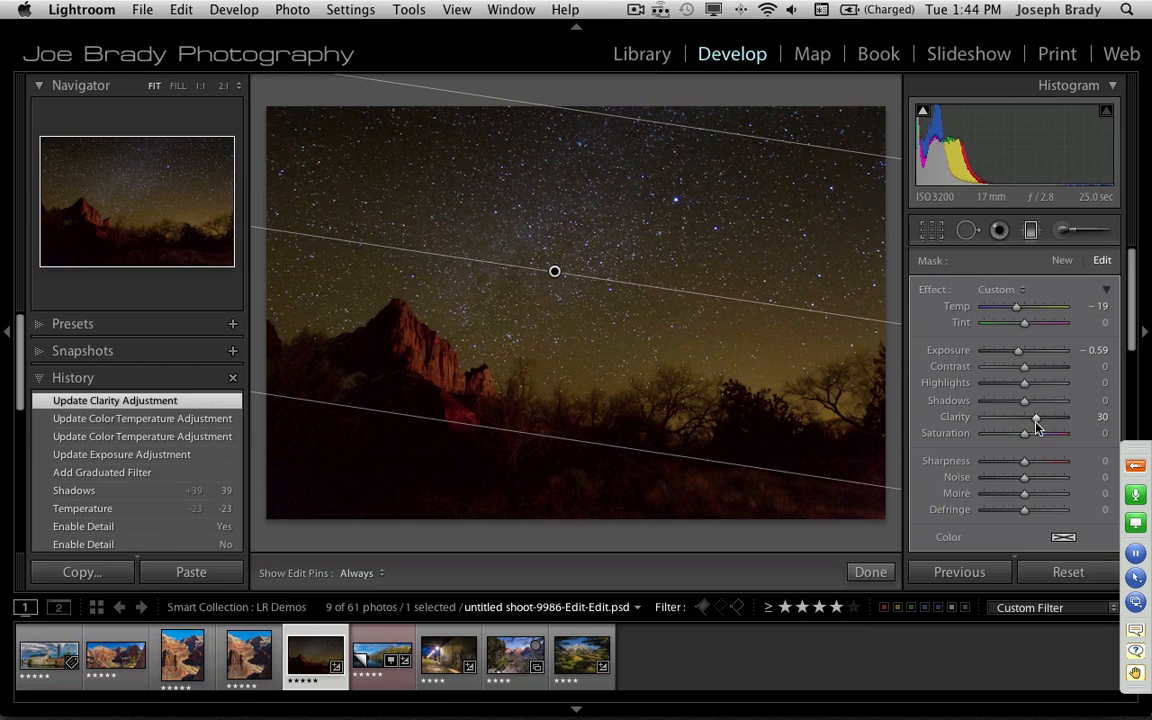
click(1037, 478)
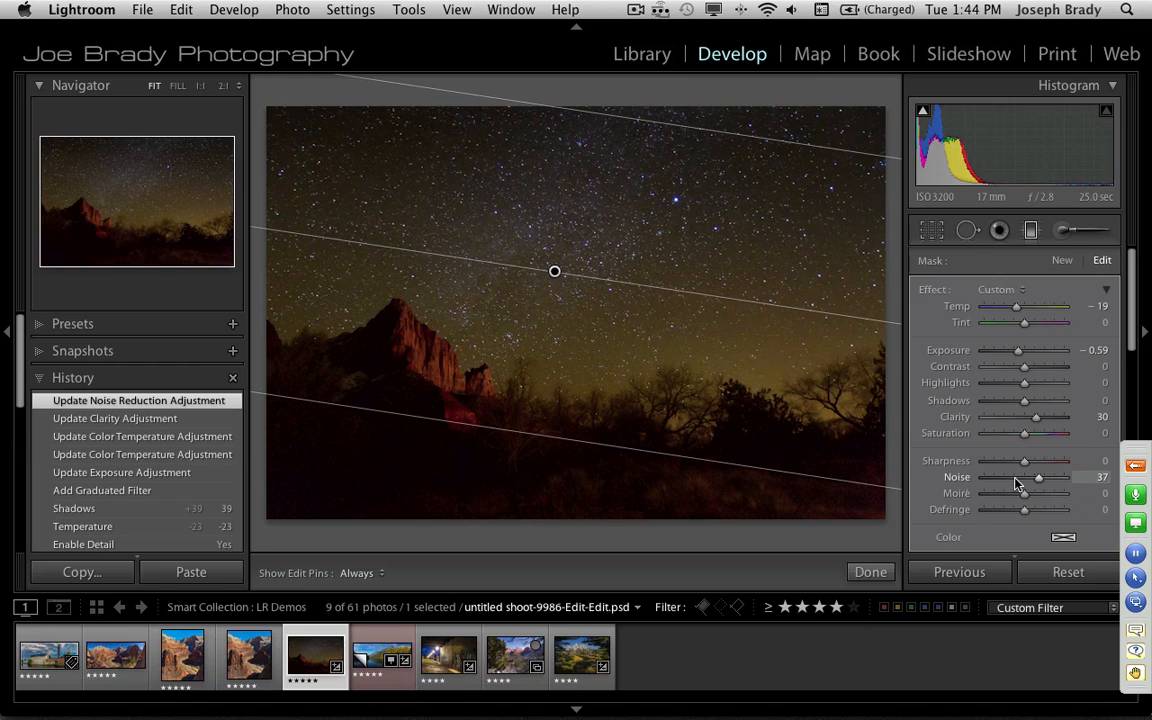
drag(1017, 481, 1018, 481)
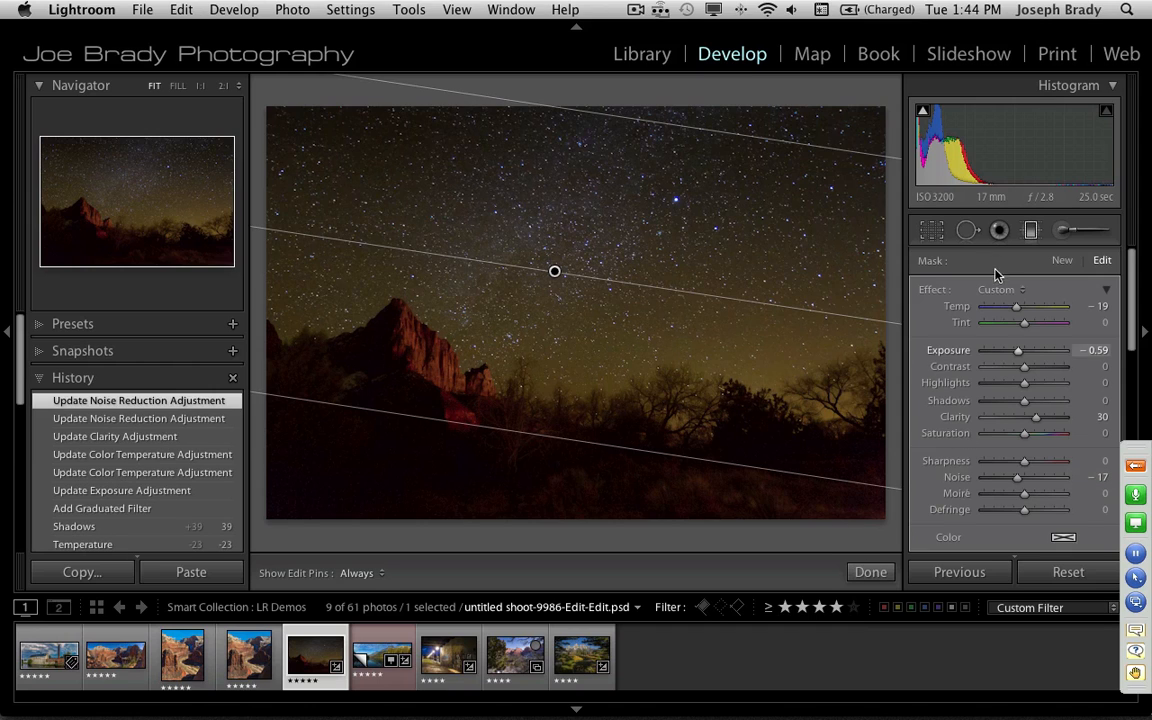
Add a second graduated filter from the foreground upward, narrow its transition and centre it across the base of the red rock
click(1062, 262)
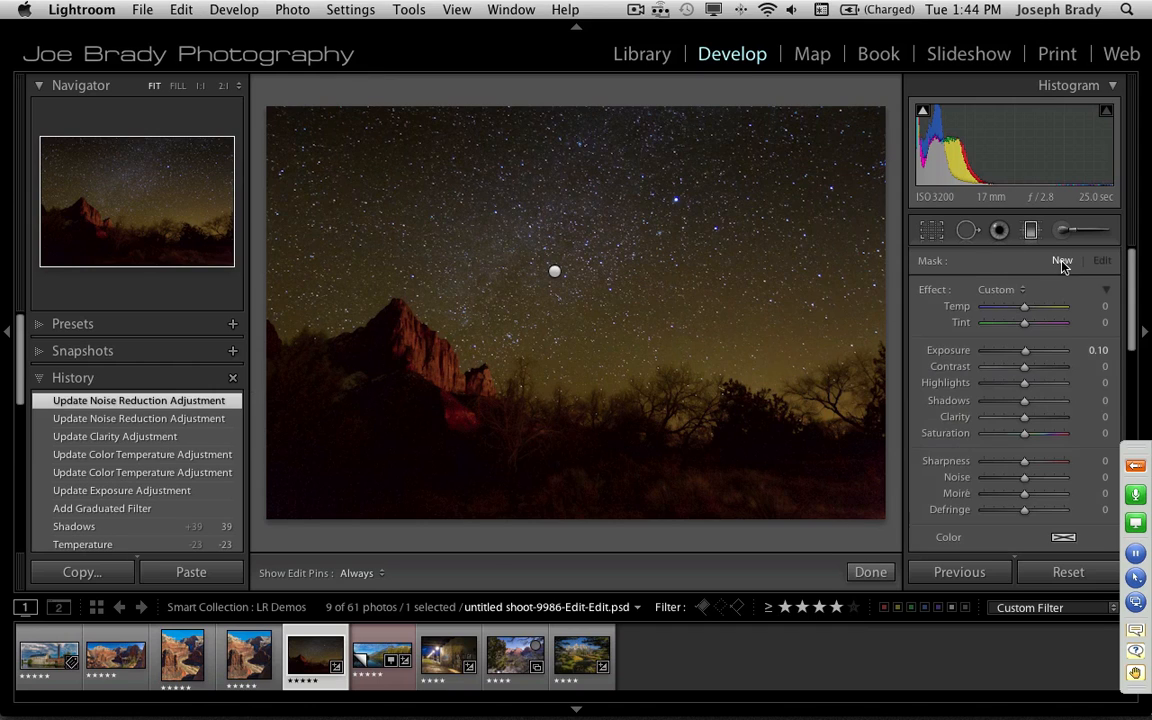
drag(486, 514, 503, 318)
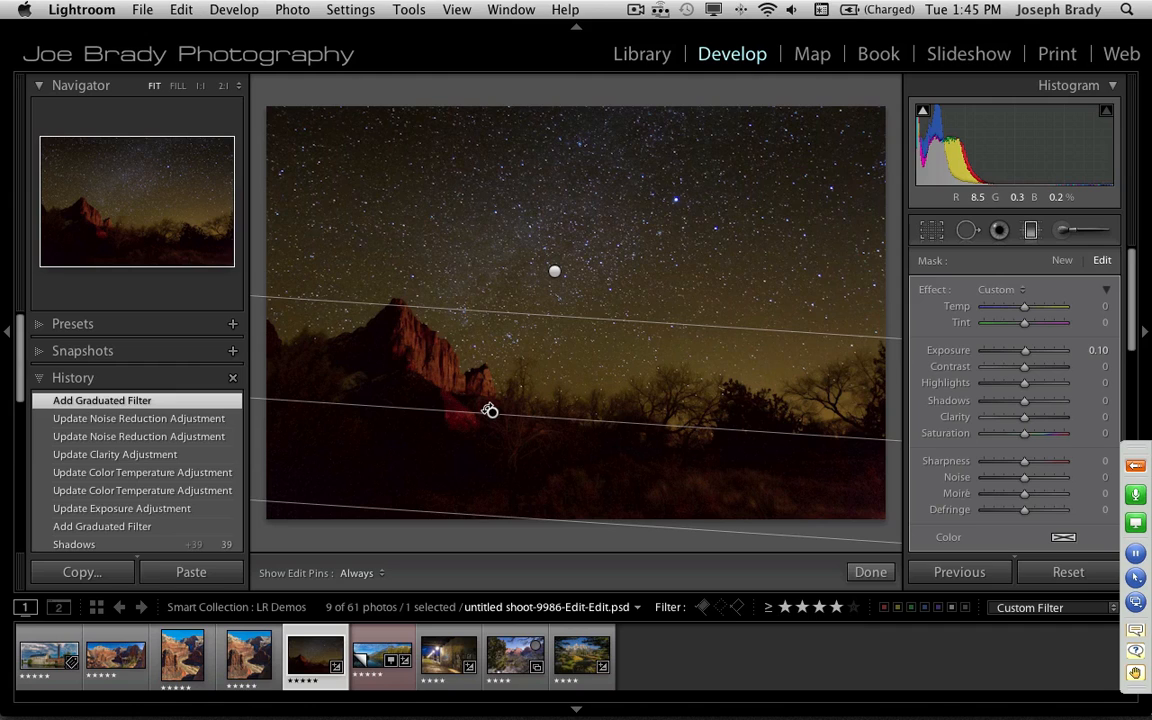
drag(567, 323, 562, 435)
drag(489, 469, 501, 367)
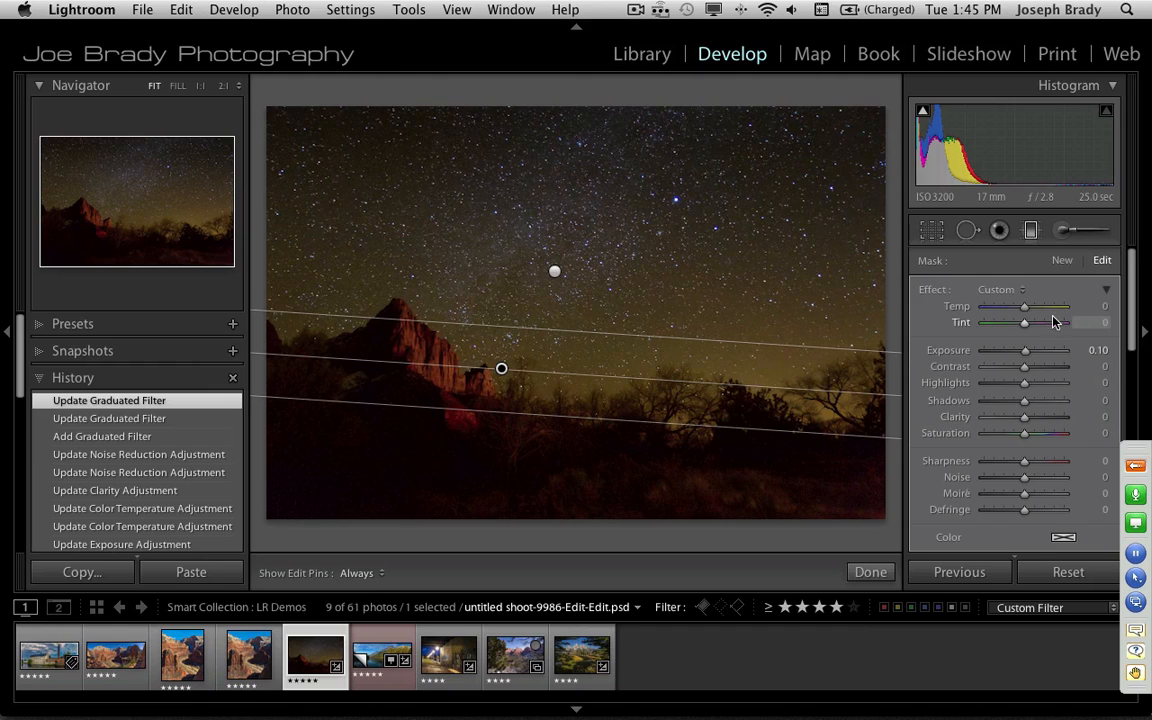
Set the foreground graduated filter's temperature to -30 and saturation to -24, and finish filter editing
drag(1023, 311, 1013, 311)
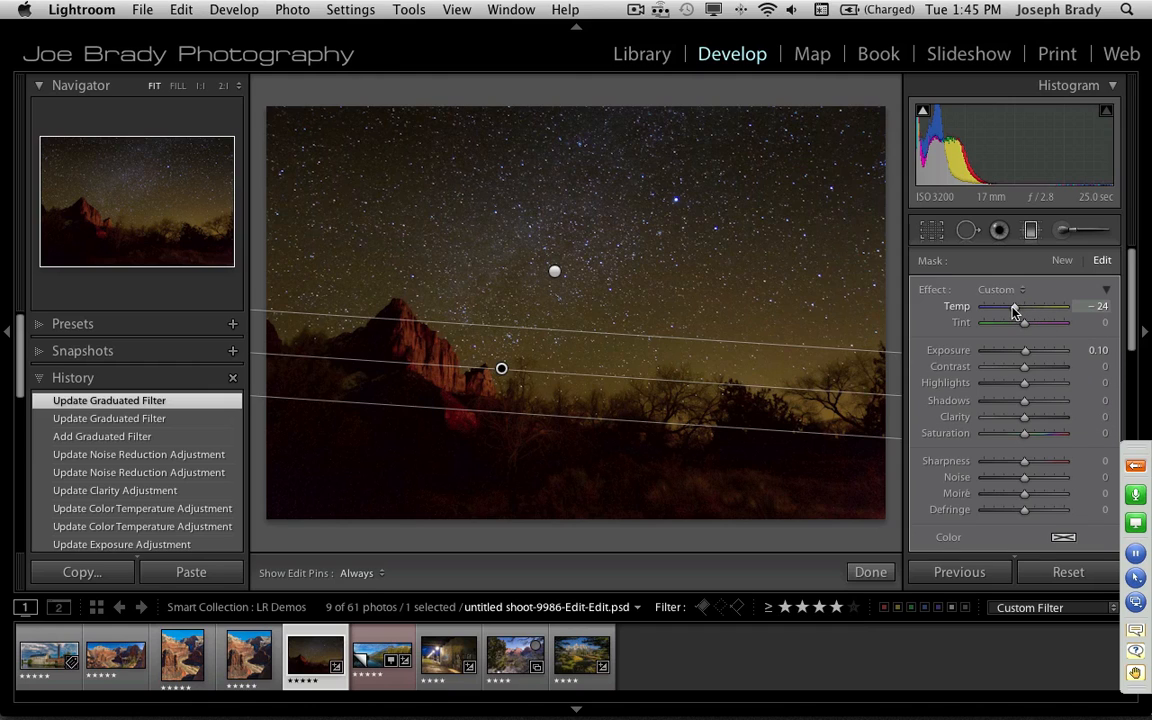
drag(1013, 311, 1011, 311)
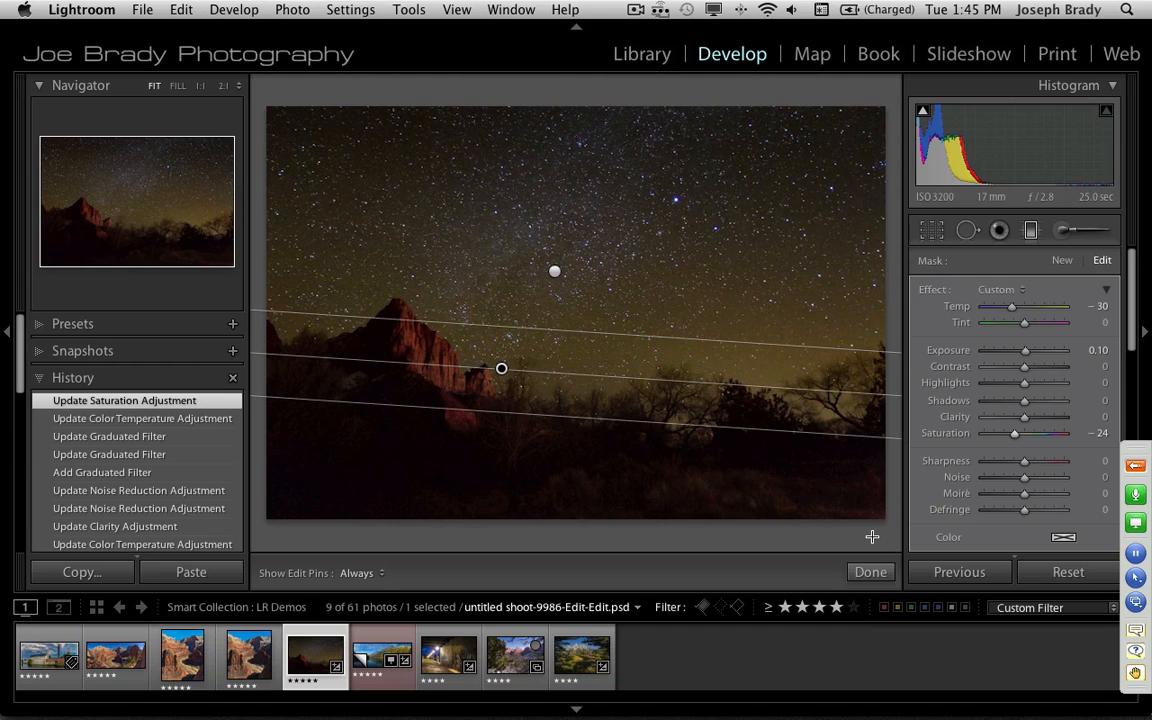
click(869, 572)
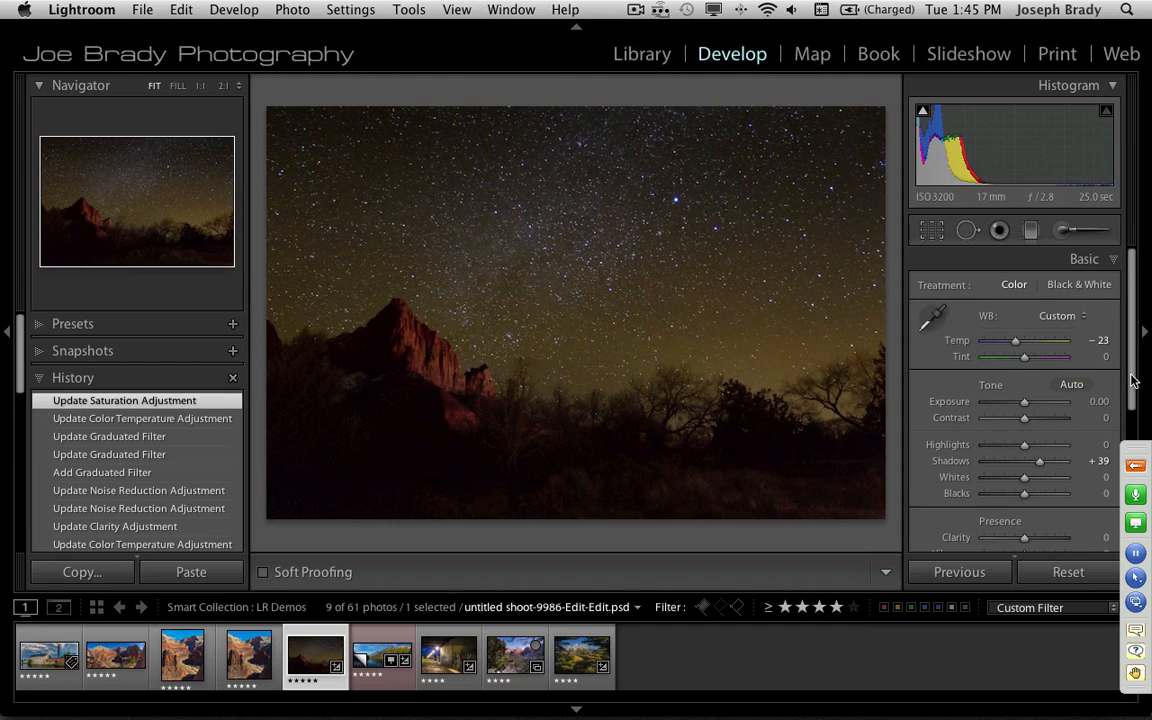
Set the photo's overall exposure to +0.40
drag(1024, 406, 1031, 408)
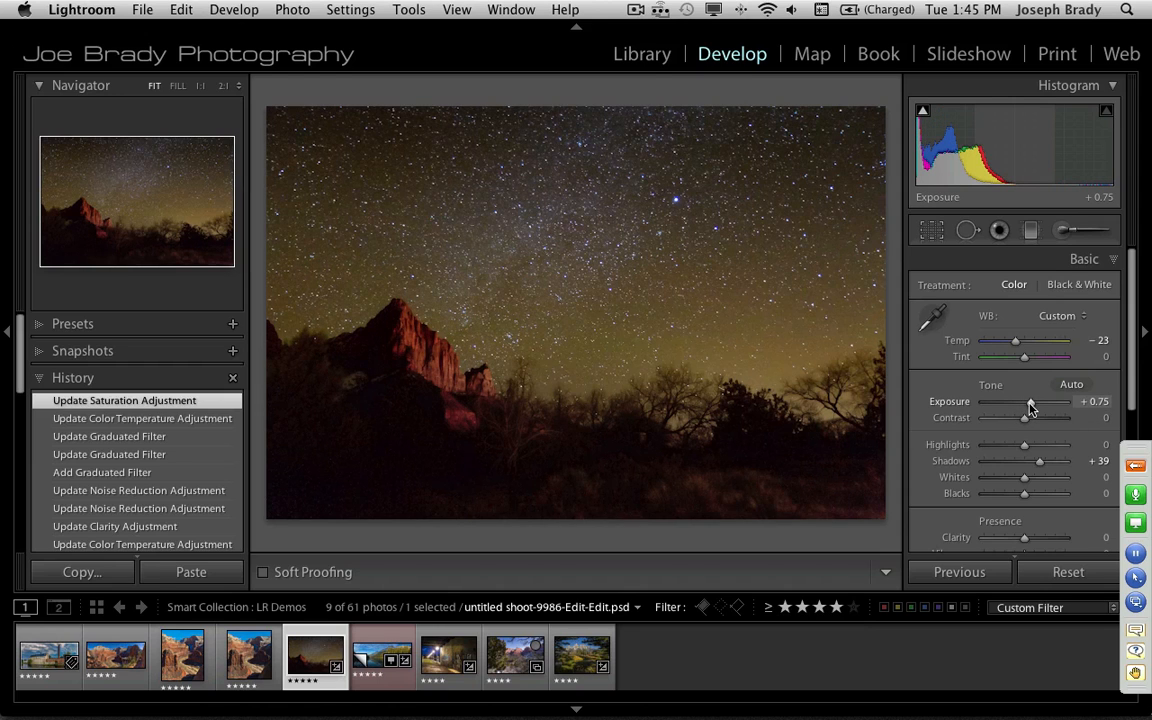
drag(1031, 408, 1027, 408)
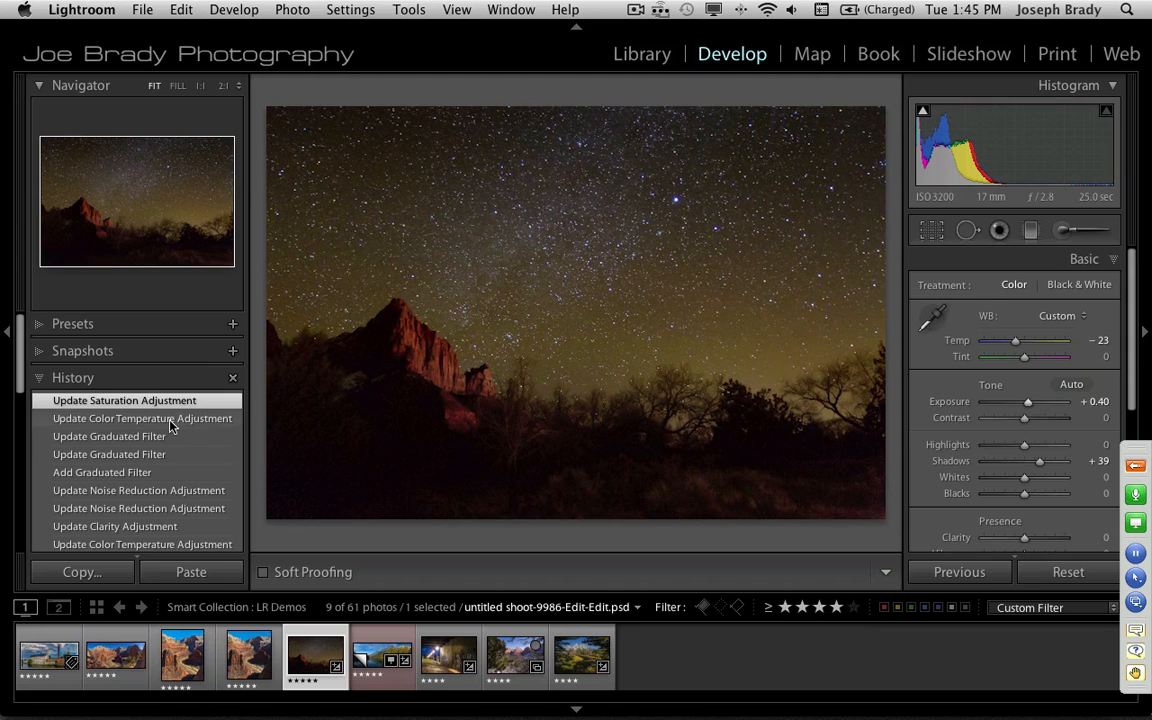
Compare the before and after versions side by side with all panels hidden and the surroundings blacked out
click(7, 331)
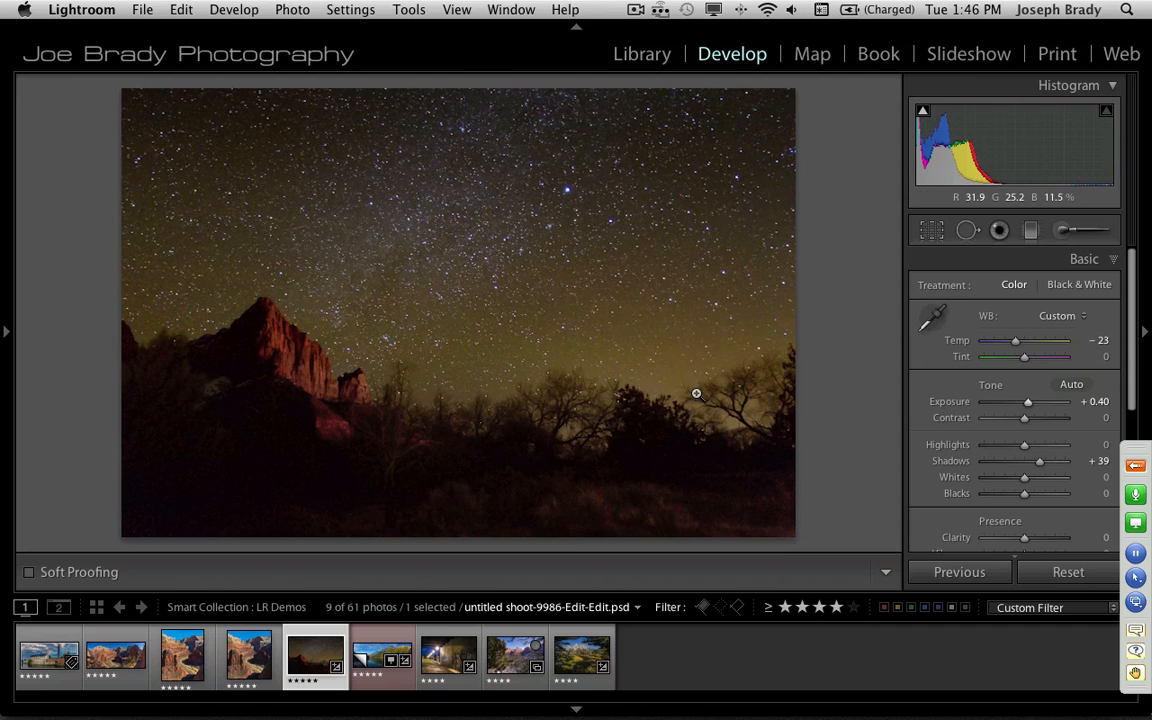
key(y)
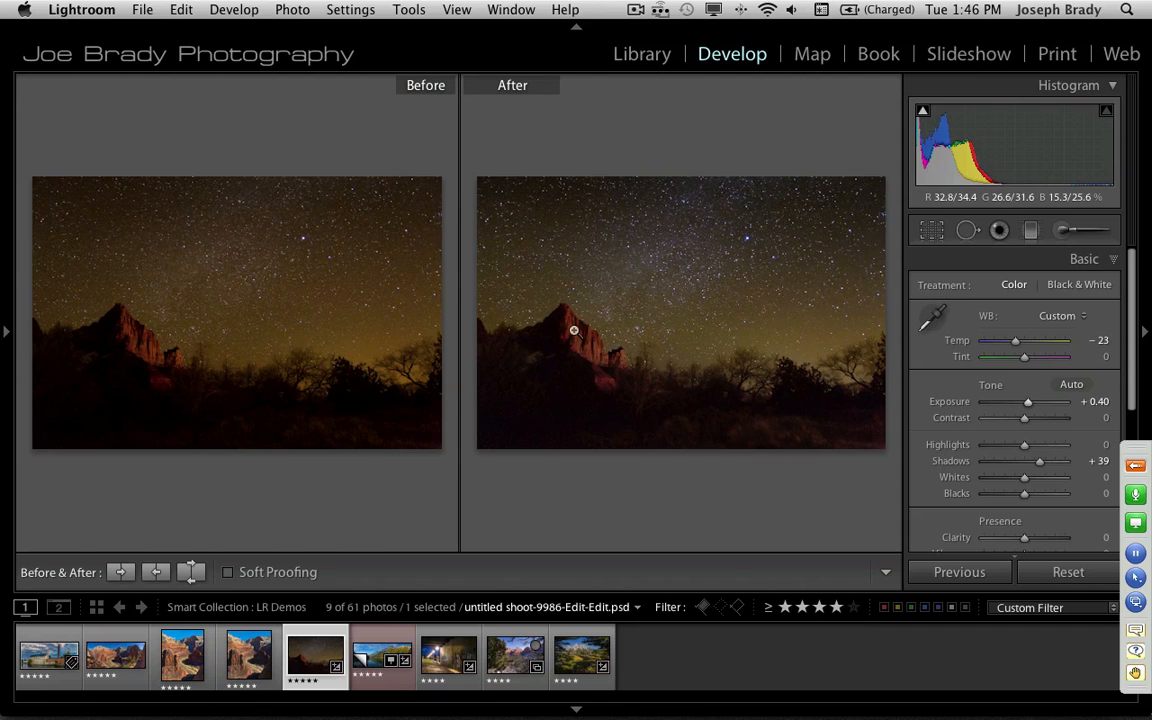
key(shift+Tab)
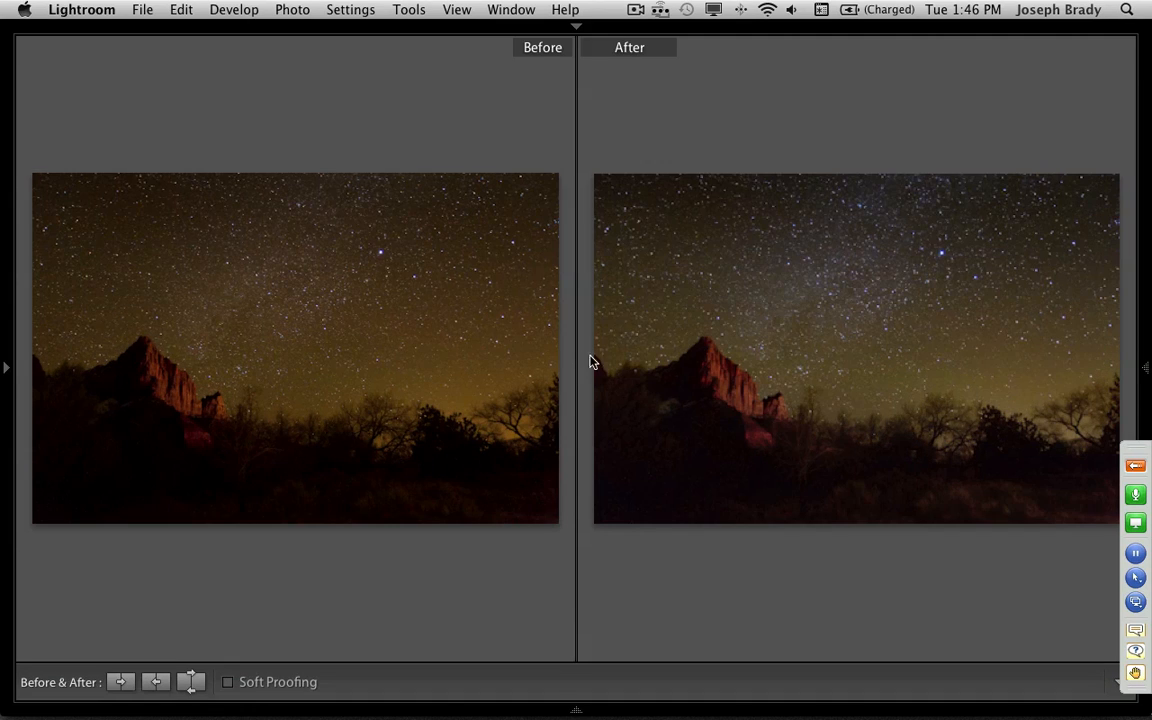
key(l)
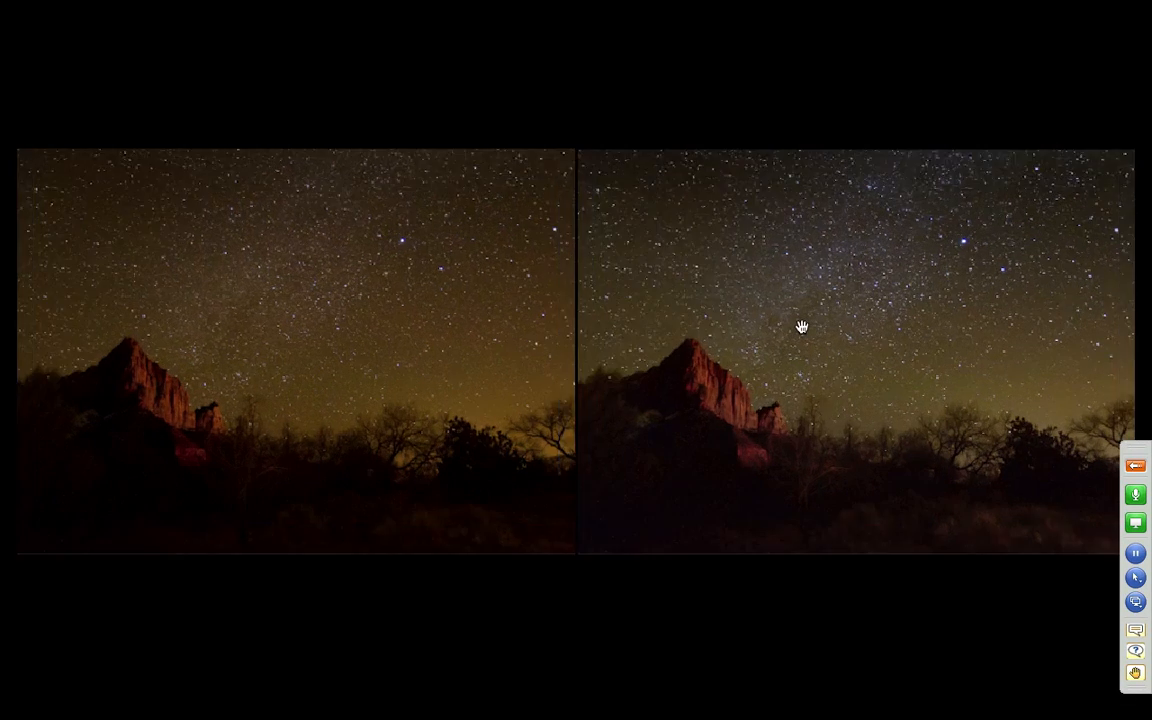
Examine the stars at close zoom in the before and after versions, and close the comparison
click(801, 328)
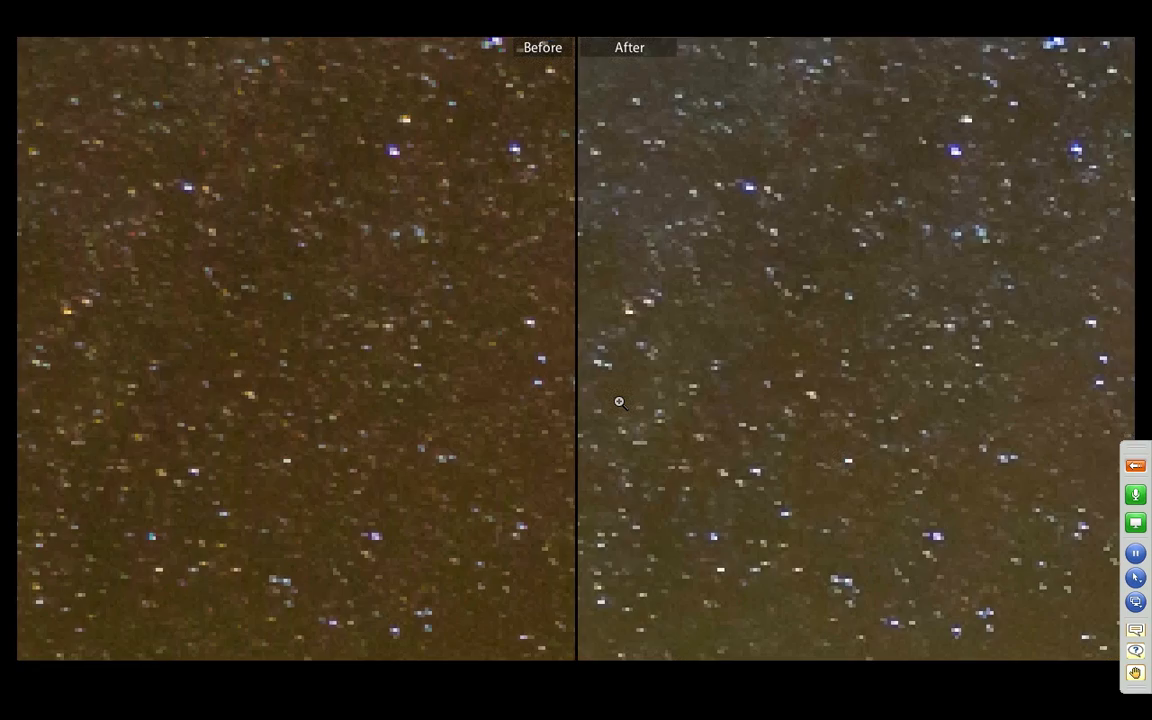
click(620, 402)
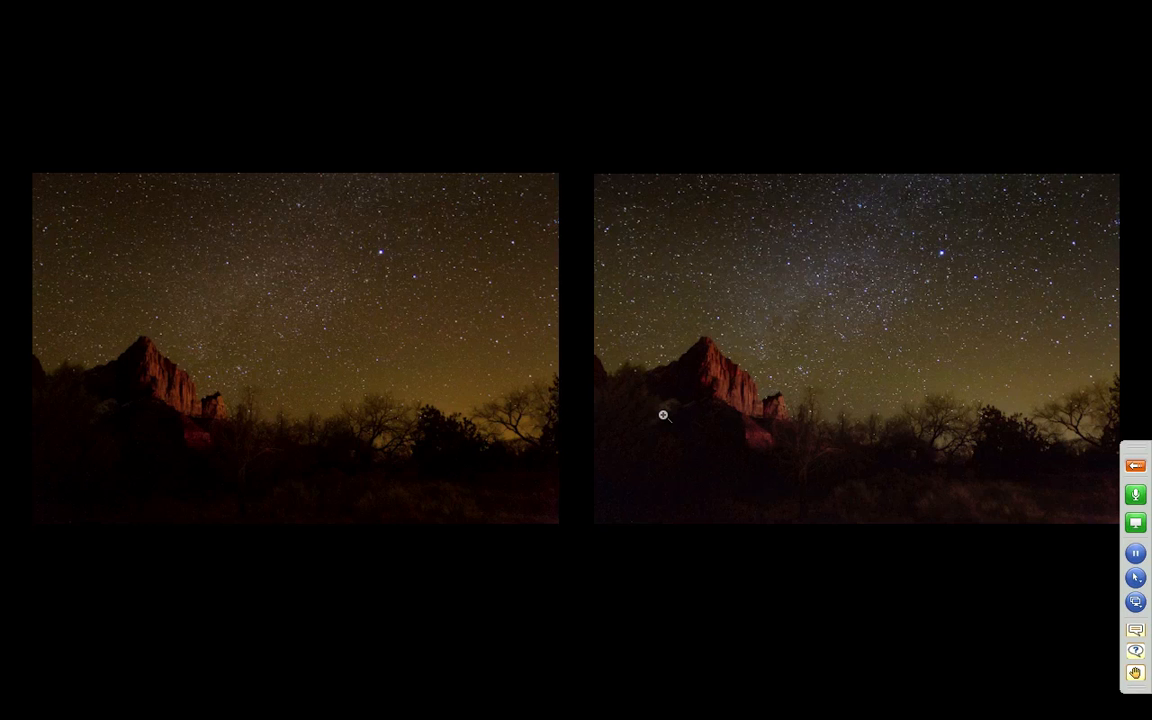
key(y)
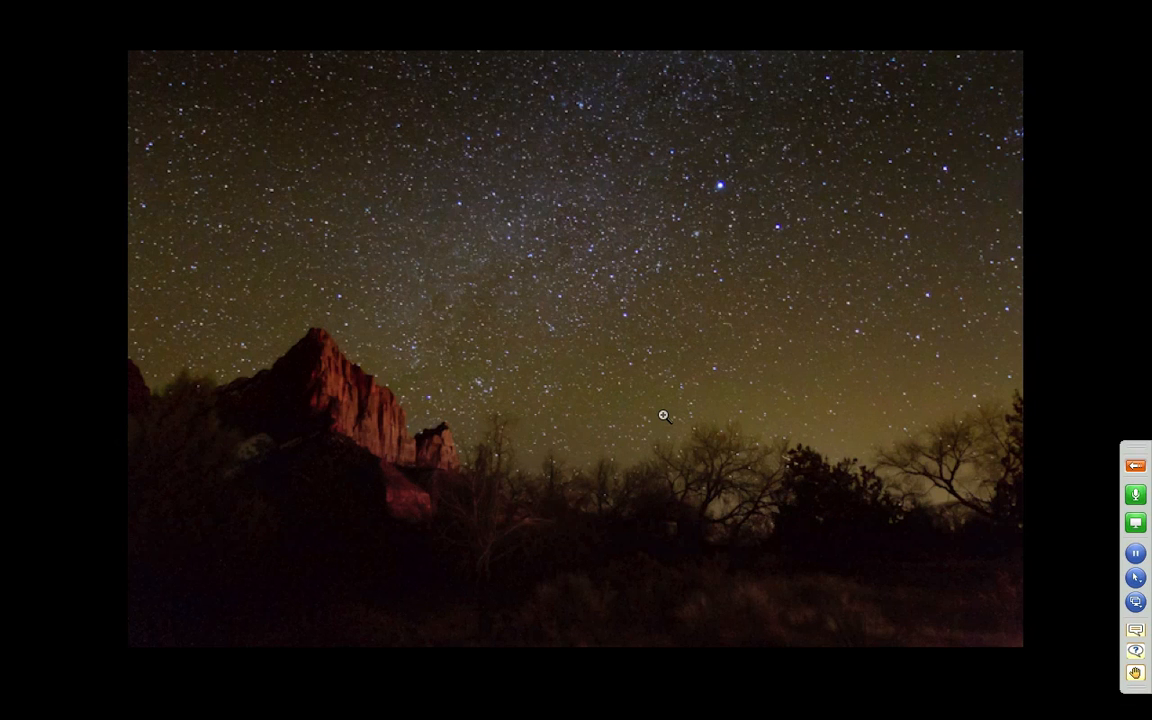
Restore the normal interface lighting around the single photo and show all panels again
key(l)
key(l)
key(l)
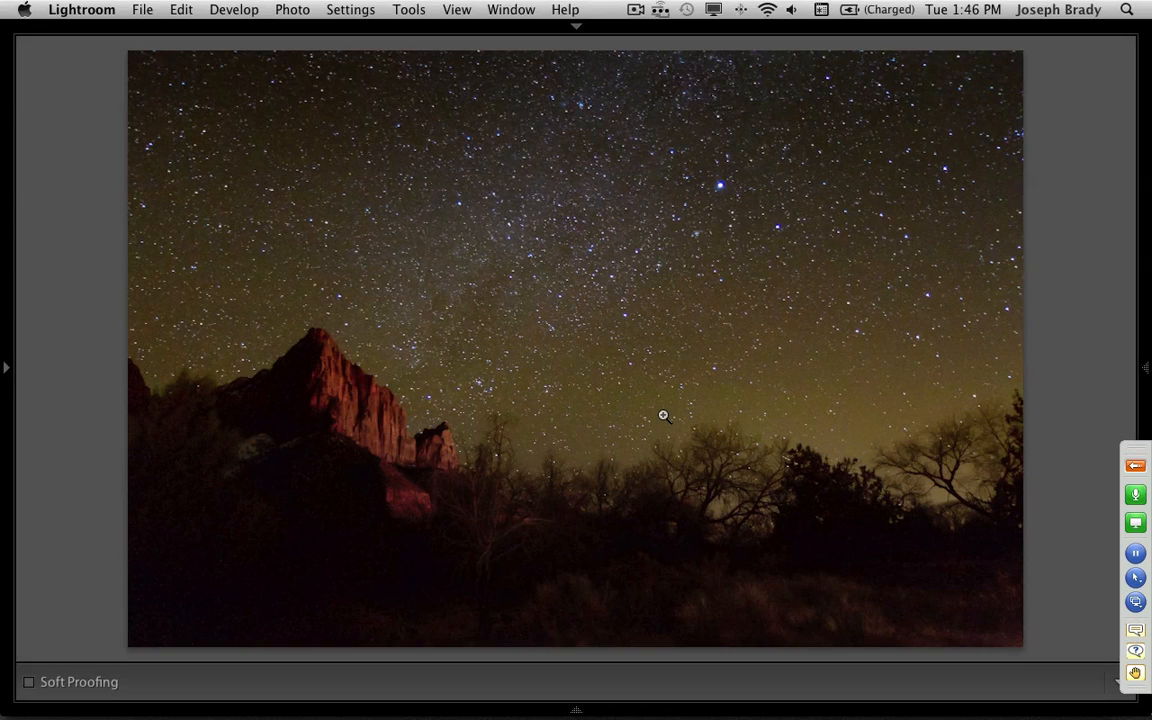
key(l)
key(shift+Tab)
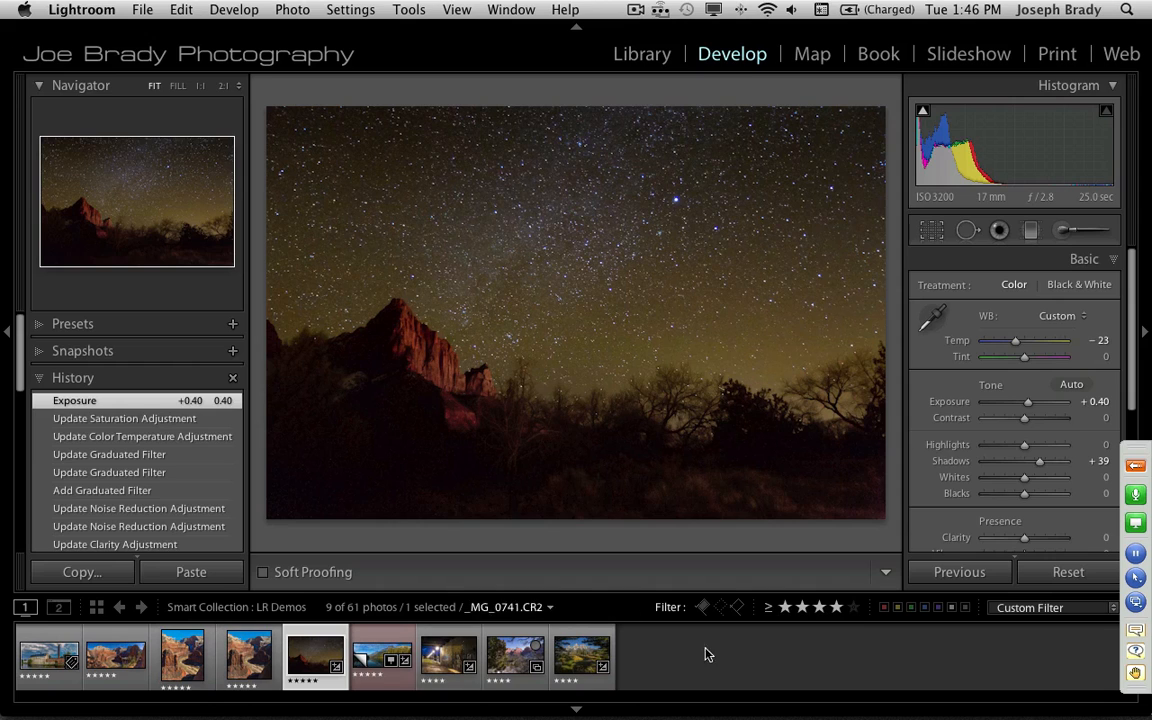
Lower the filmstrip's rating filter to one star and higher
click(819, 607)
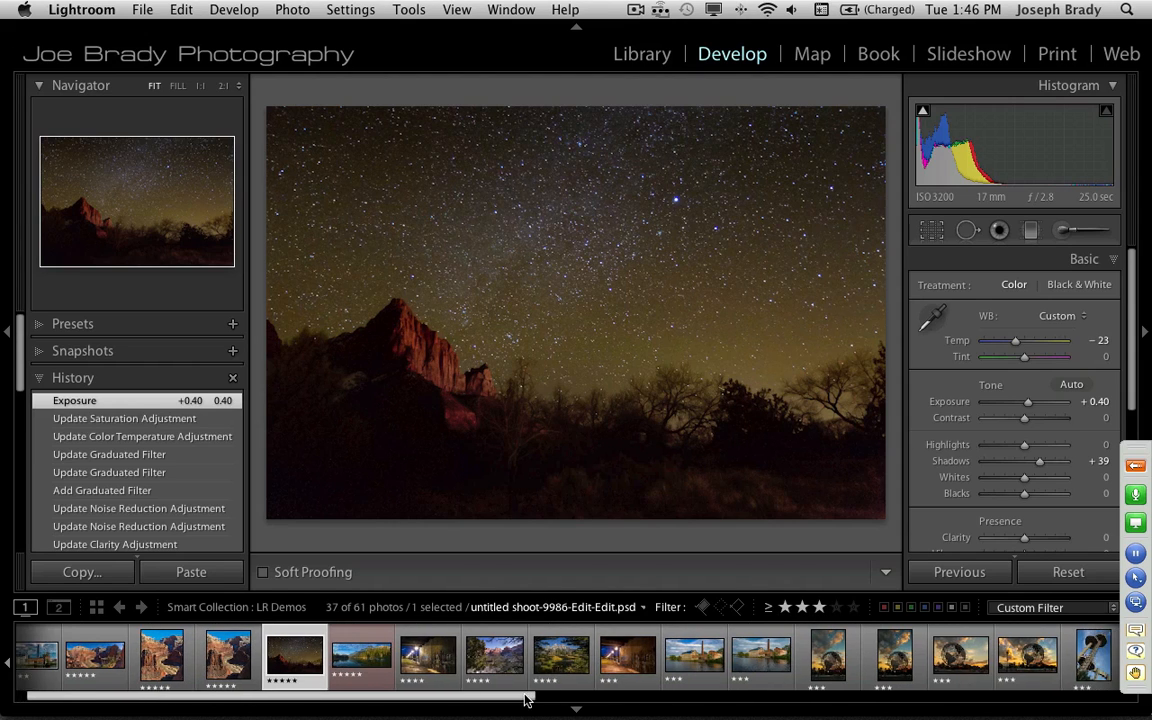
click(802, 607)
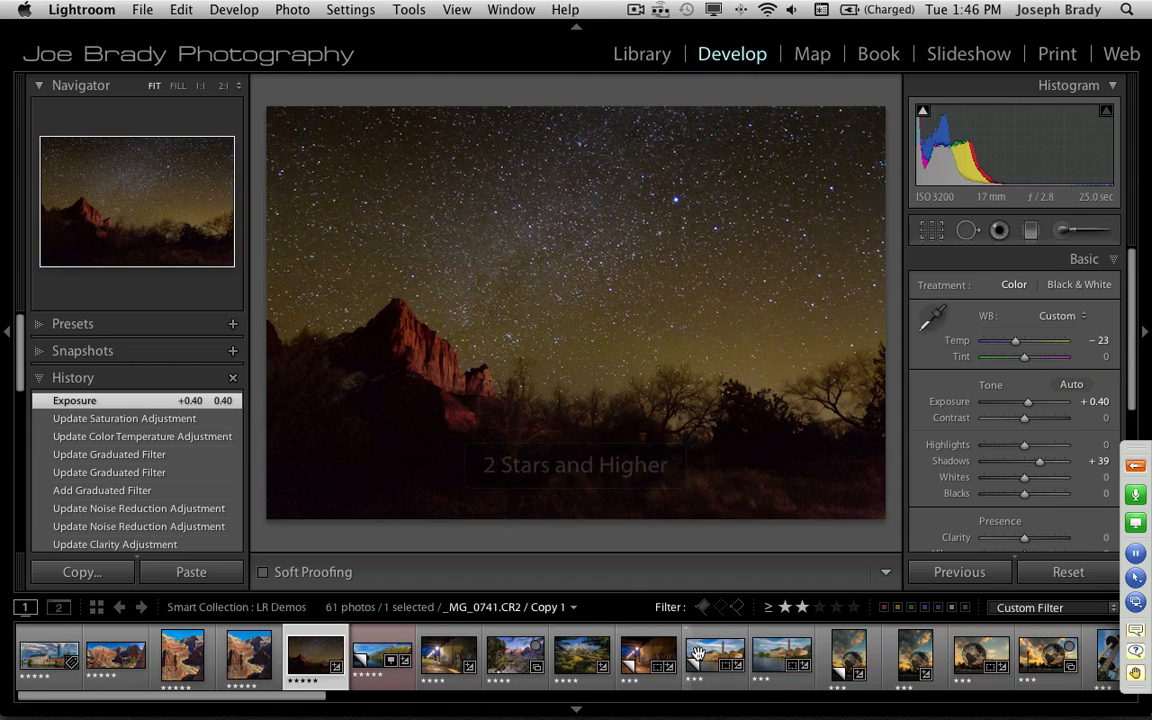
click(786, 607)
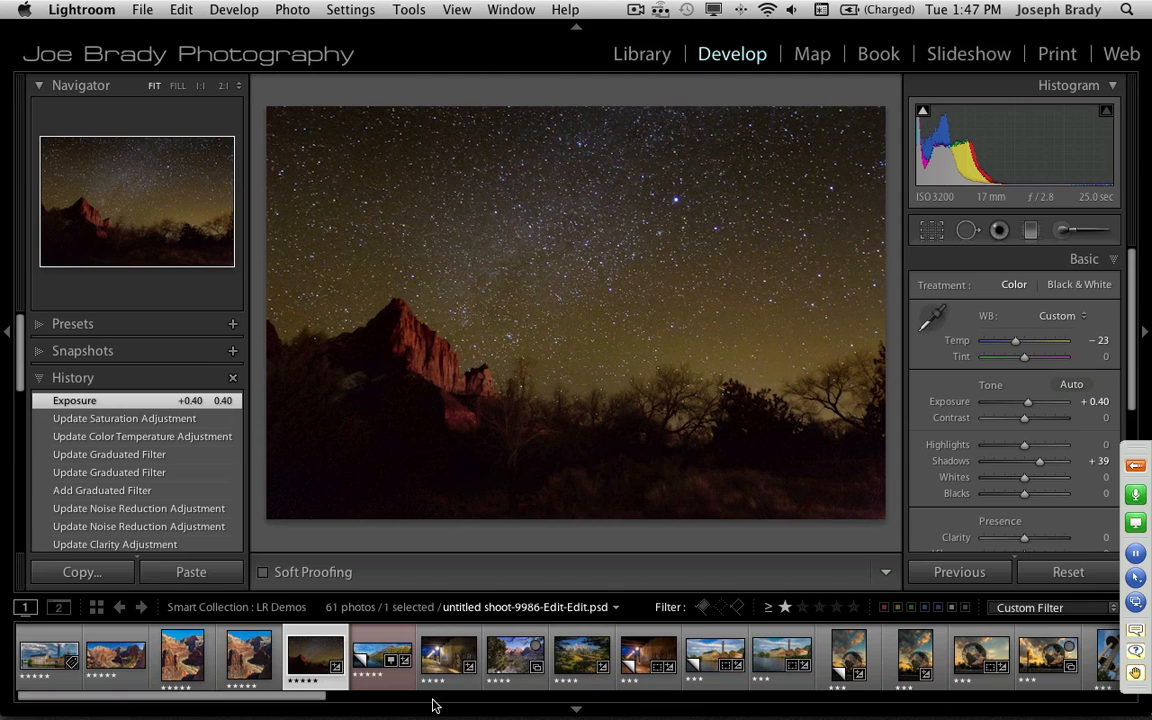
Browse the two-star photos and open the original Thunderbird Restaurant sign photo, untitled shoot-9945.CR2, instead of its virtual copy
drag(283, 700, 951, 707)
click(619, 658)
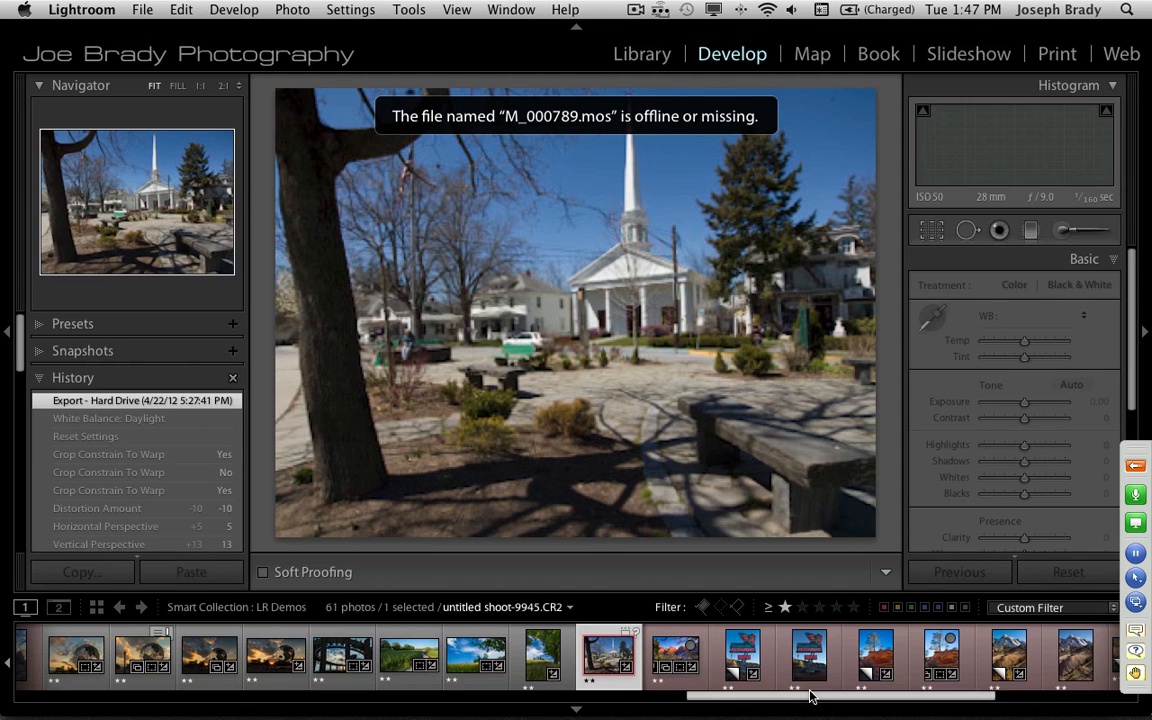
click(742, 656)
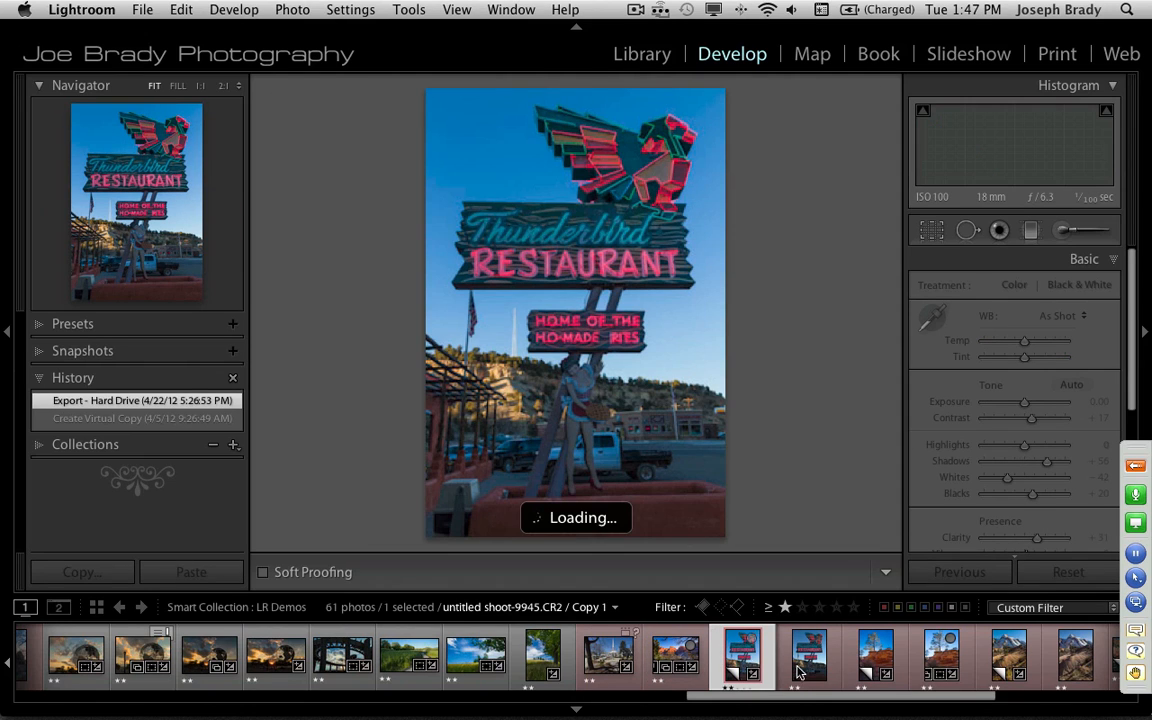
key(Right)
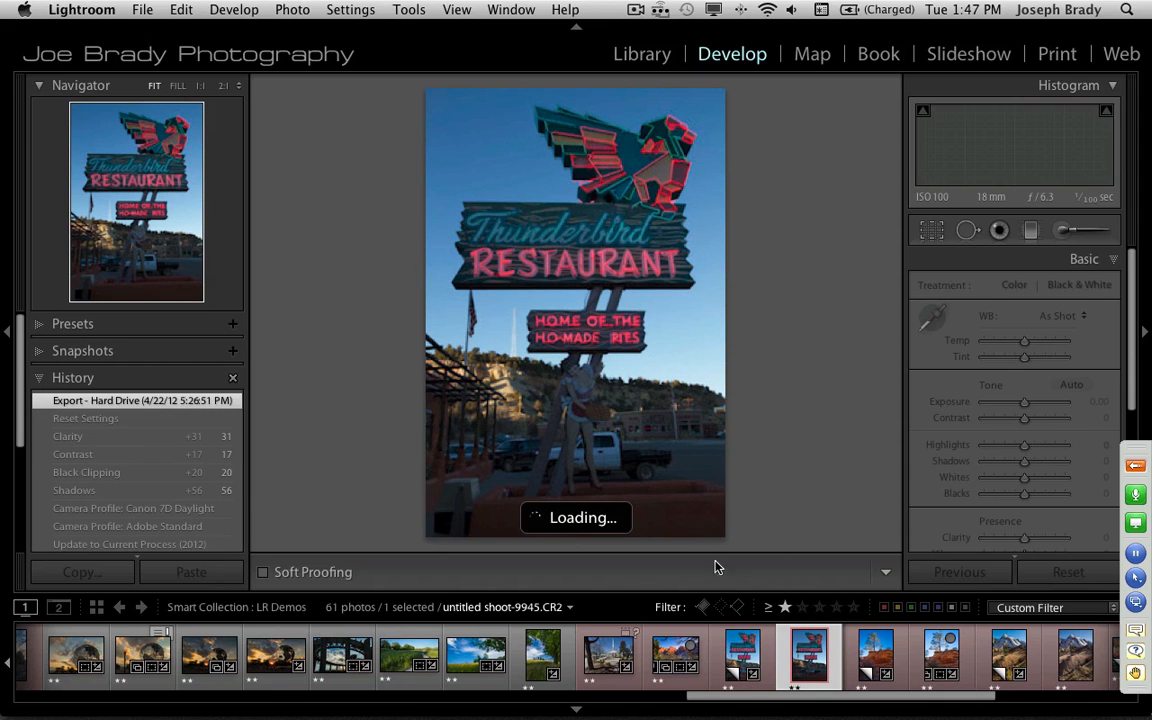
click(466, 653)
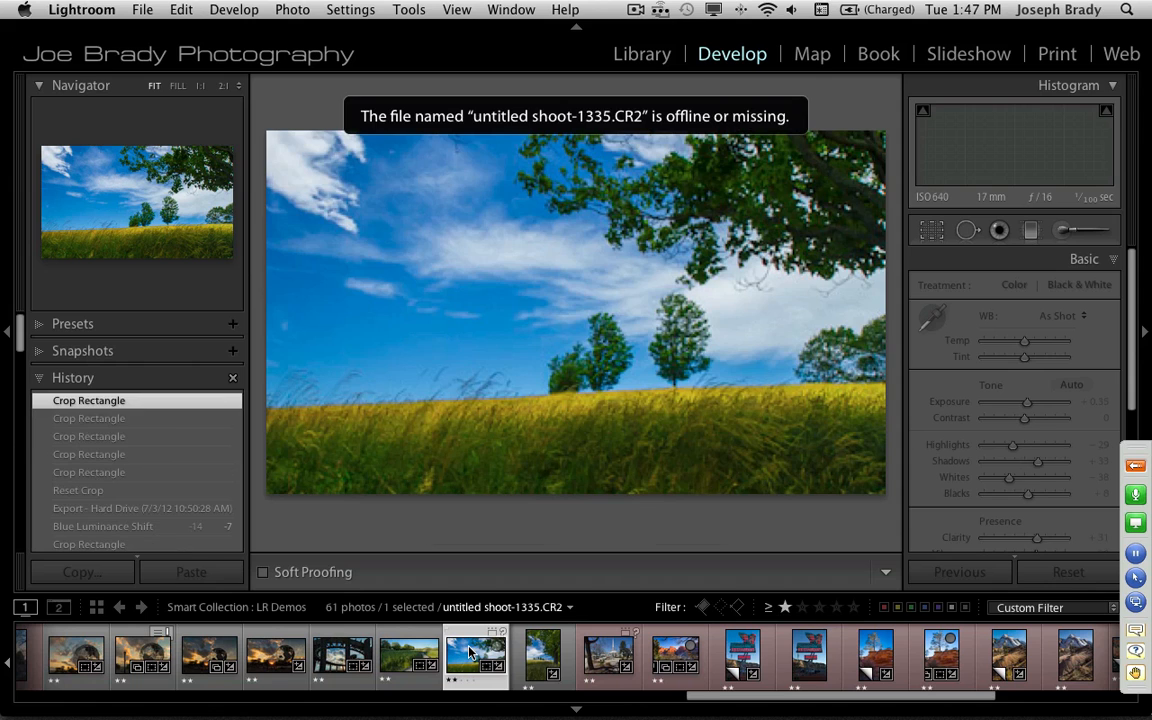
click(555, 640)
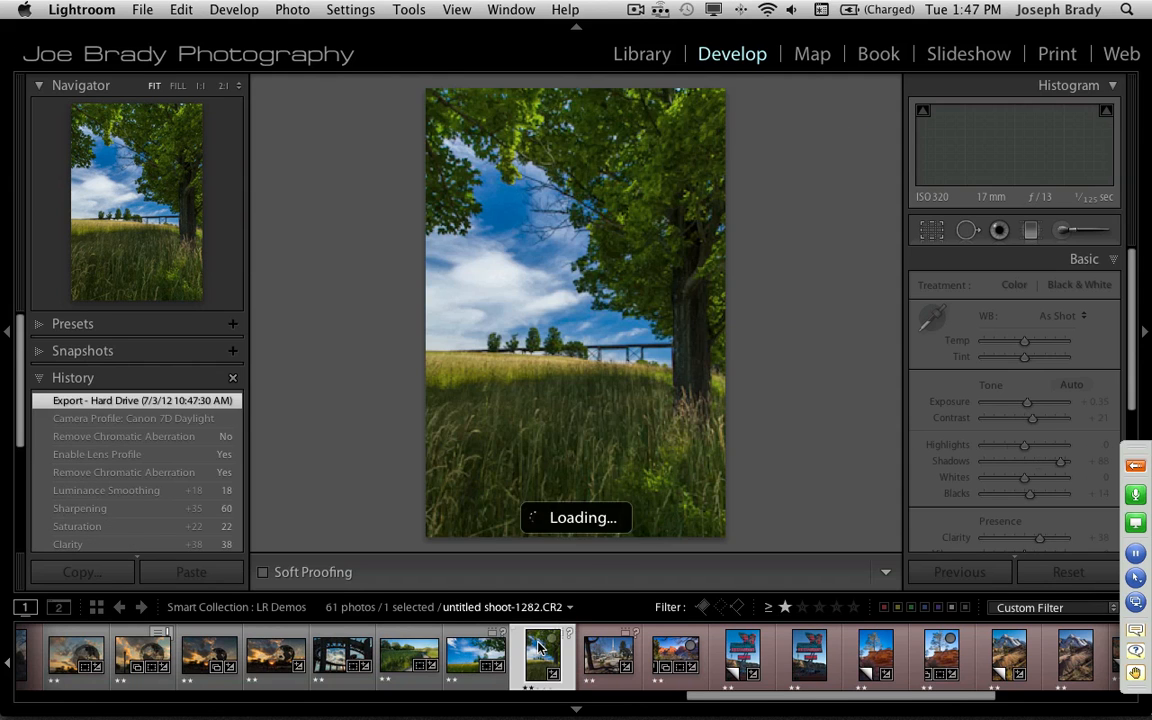
click(812, 645)
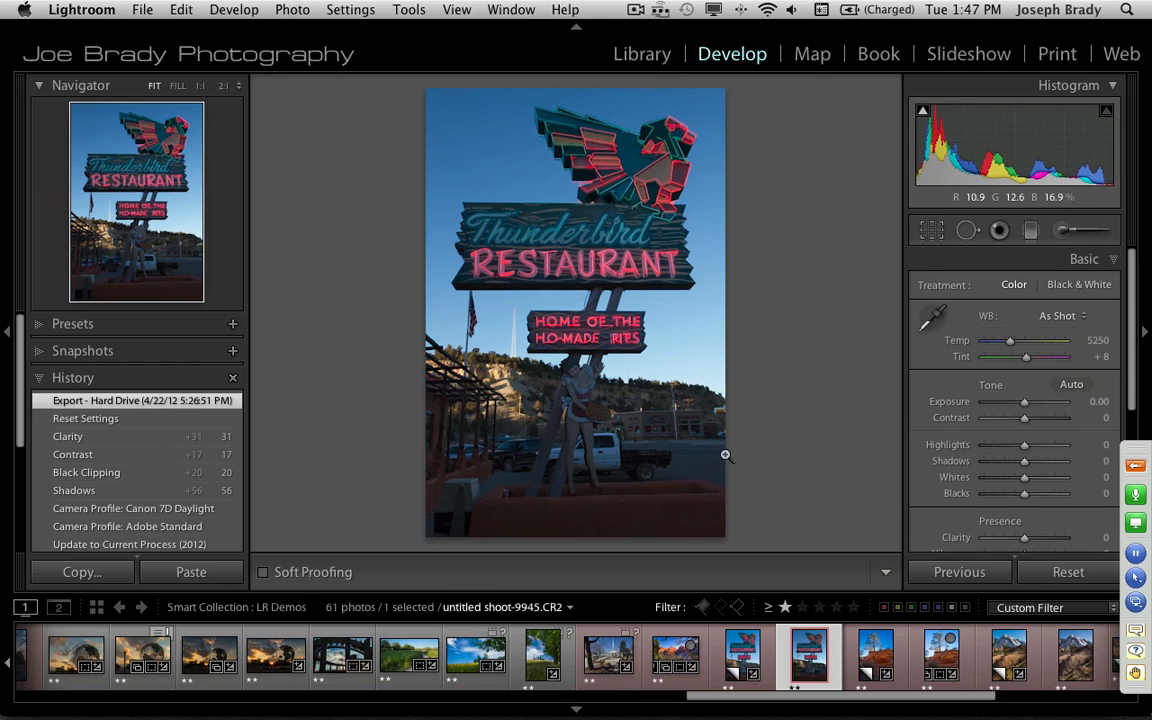
Straighten the restaurant sign photo with a crop angle of 1.38 and apply the crop
click(930, 231)
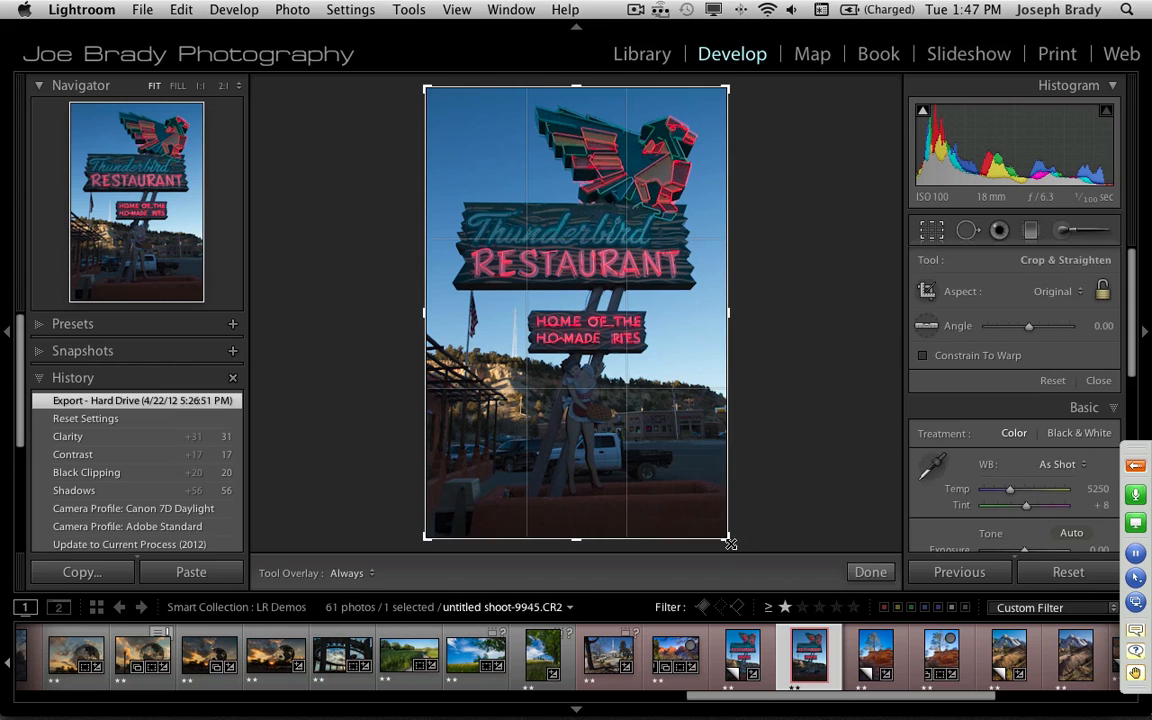
mouse_move(734, 546)
mouse_down()
mouse_move(746, 543)
mouse_move(720, 550)
mouse_move(764, 535)
mouse_move(724, 543)
mouse_up()
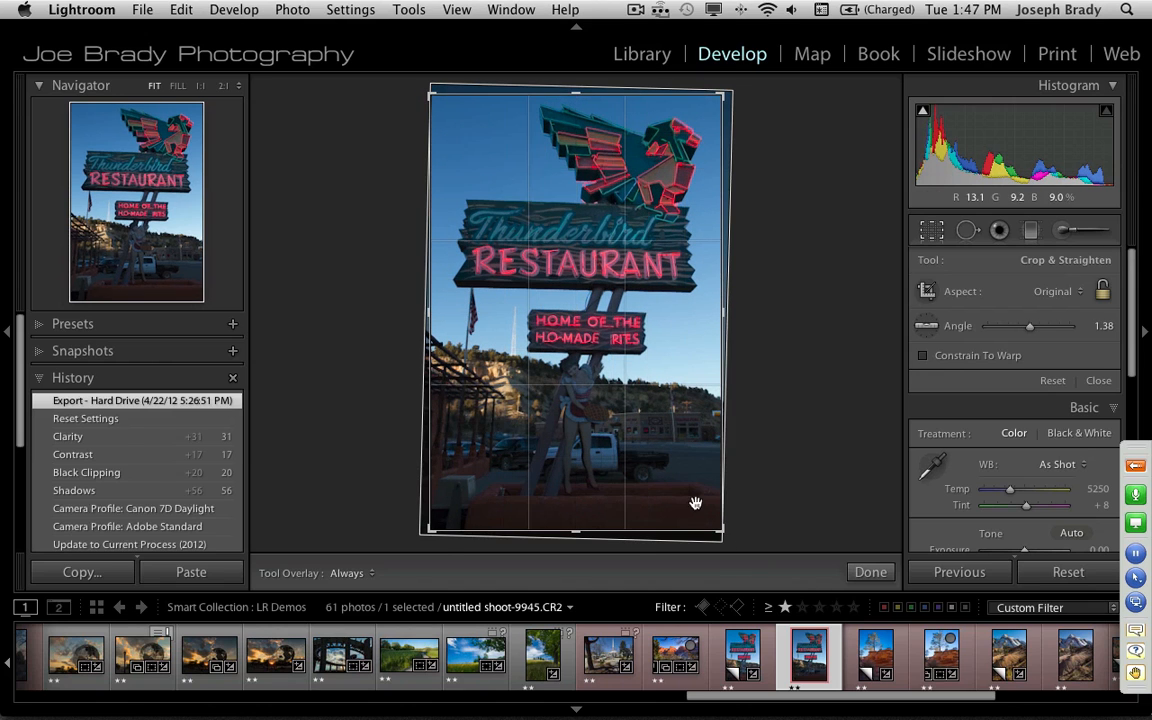
click(866, 571)
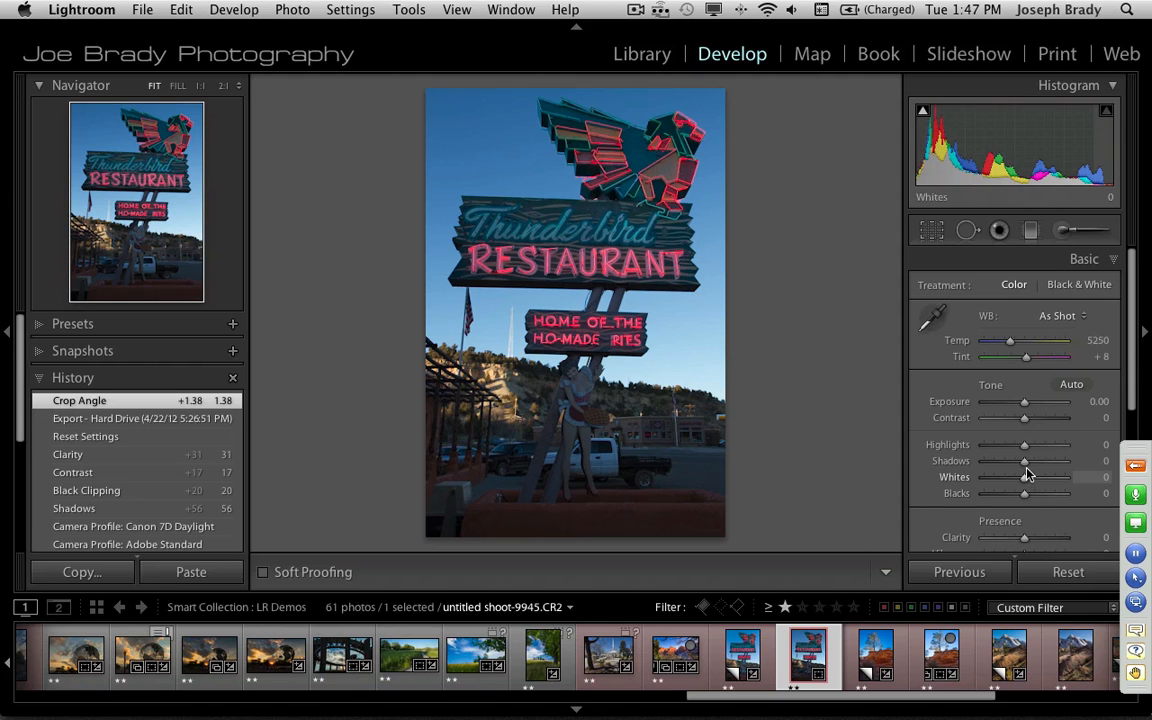
Set the sign photo's shadows to +41 and contrast to +23
drag(1026, 467, 1040, 470)
drag(1022, 424, 1033, 420)
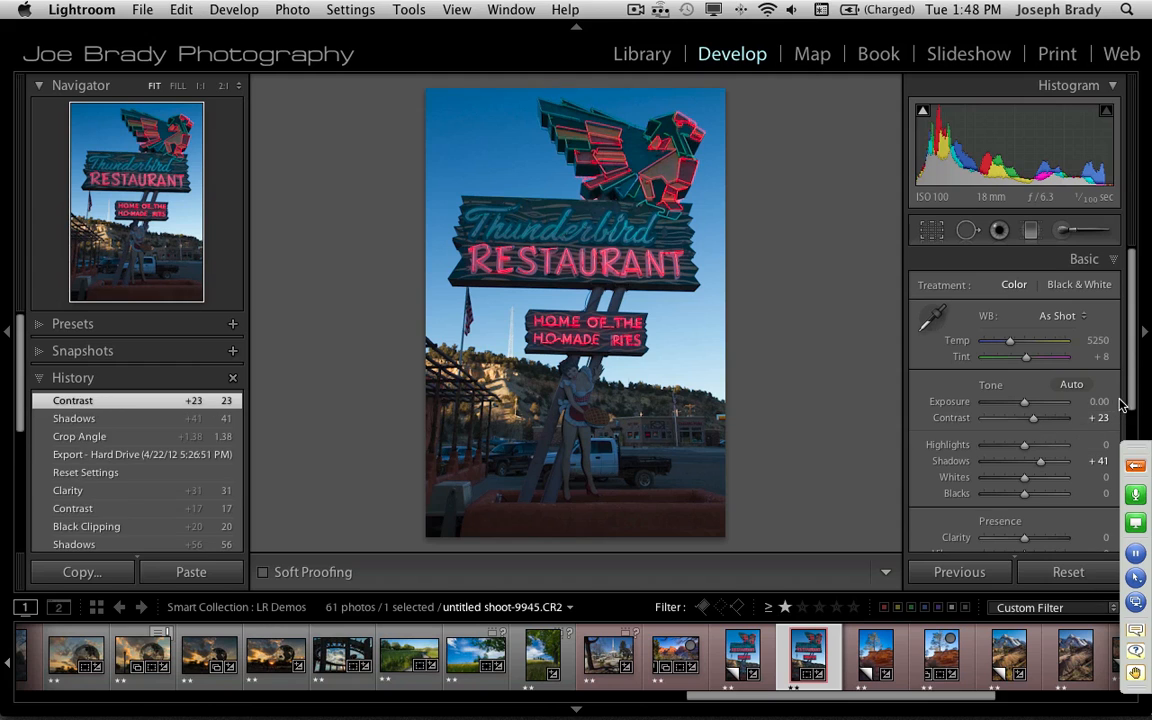
Set the camera calibration profile of the sign photo to Canon 7D Daylight
drag(1131, 399, 1145, 560)
click(1135, 552)
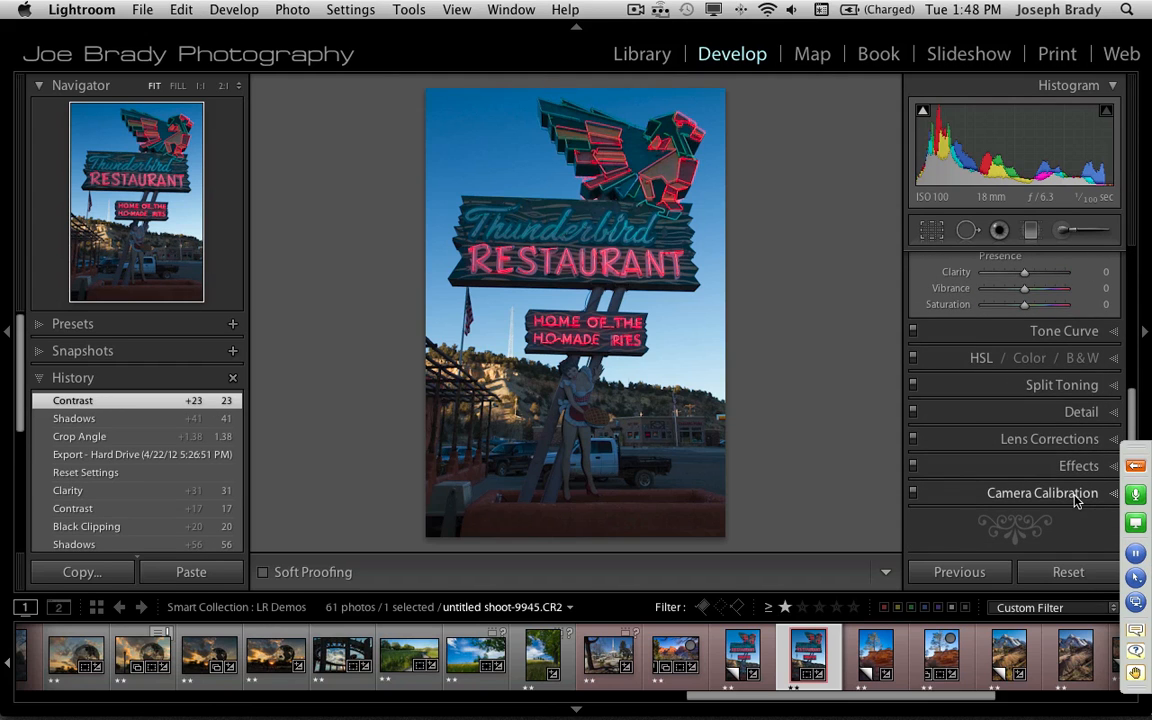
click(1076, 497)
click(1041, 272)
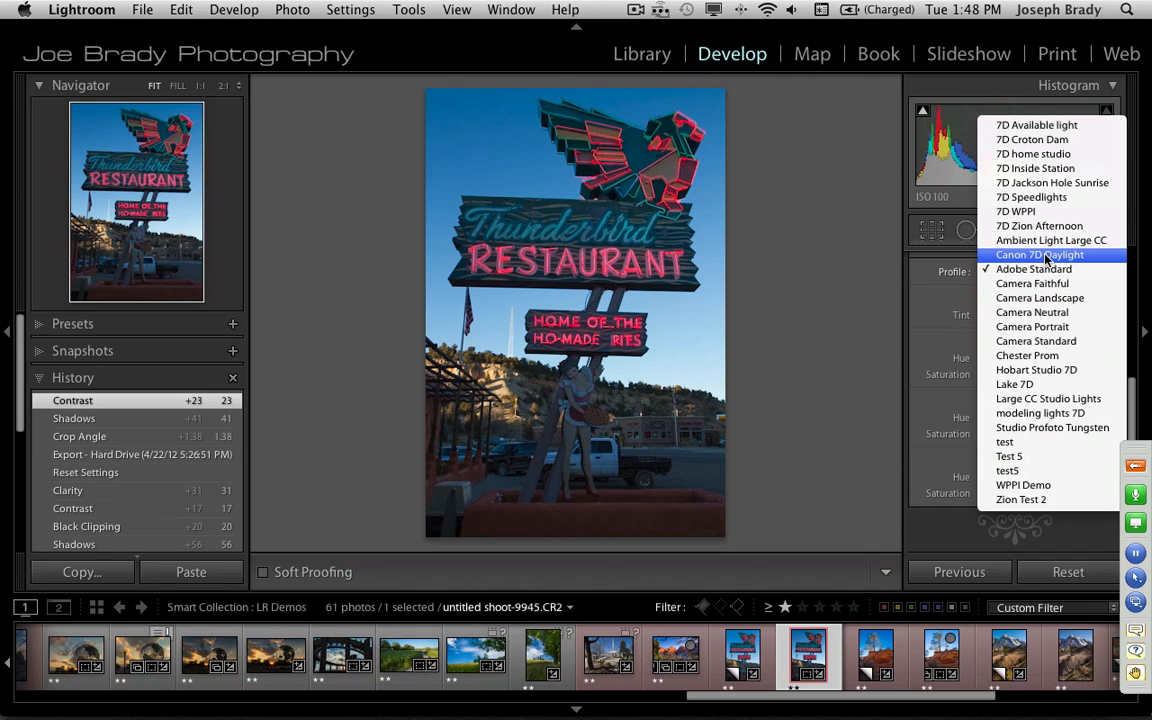
click(1043, 256)
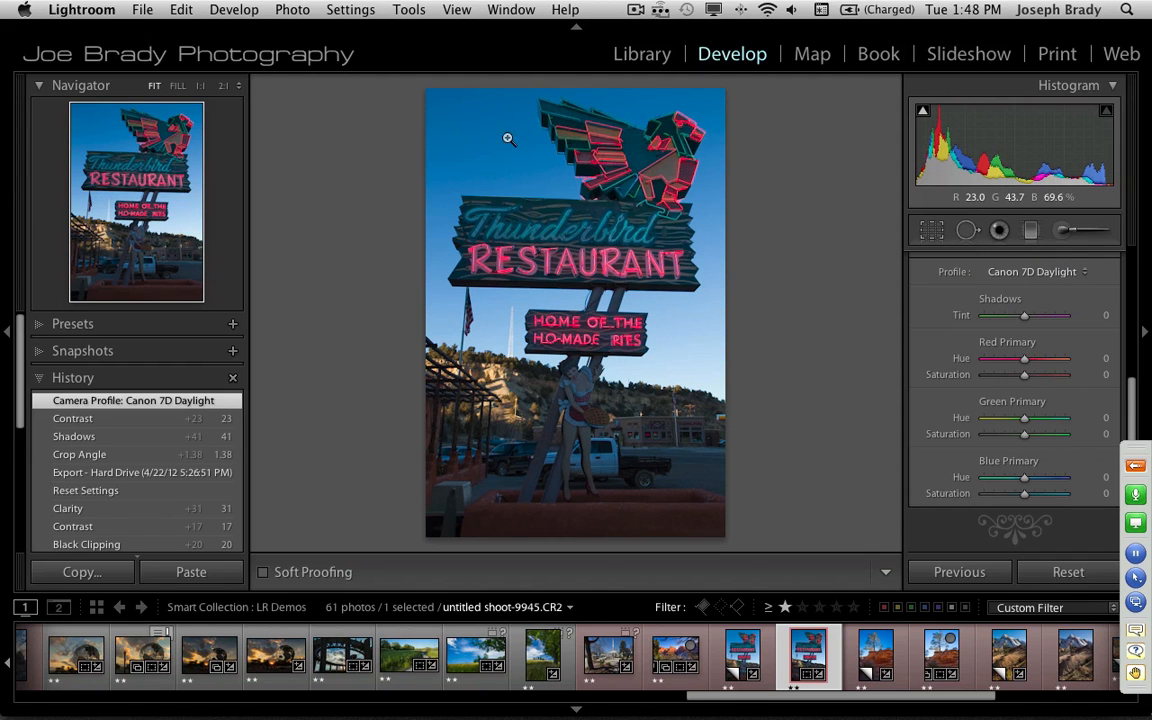
Compare the colours by switching the camera profile to Adobe Standard and back to Canon 7D Daylight
click(1055, 277)
click(1052, 286)
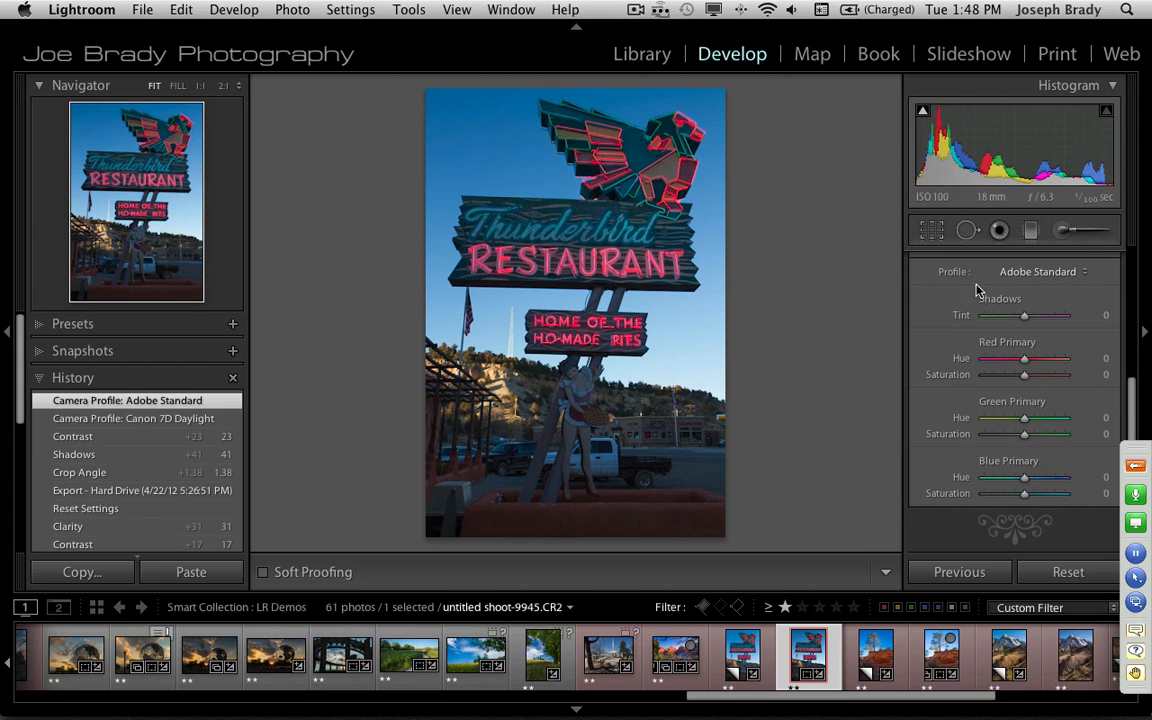
click(1010, 271)
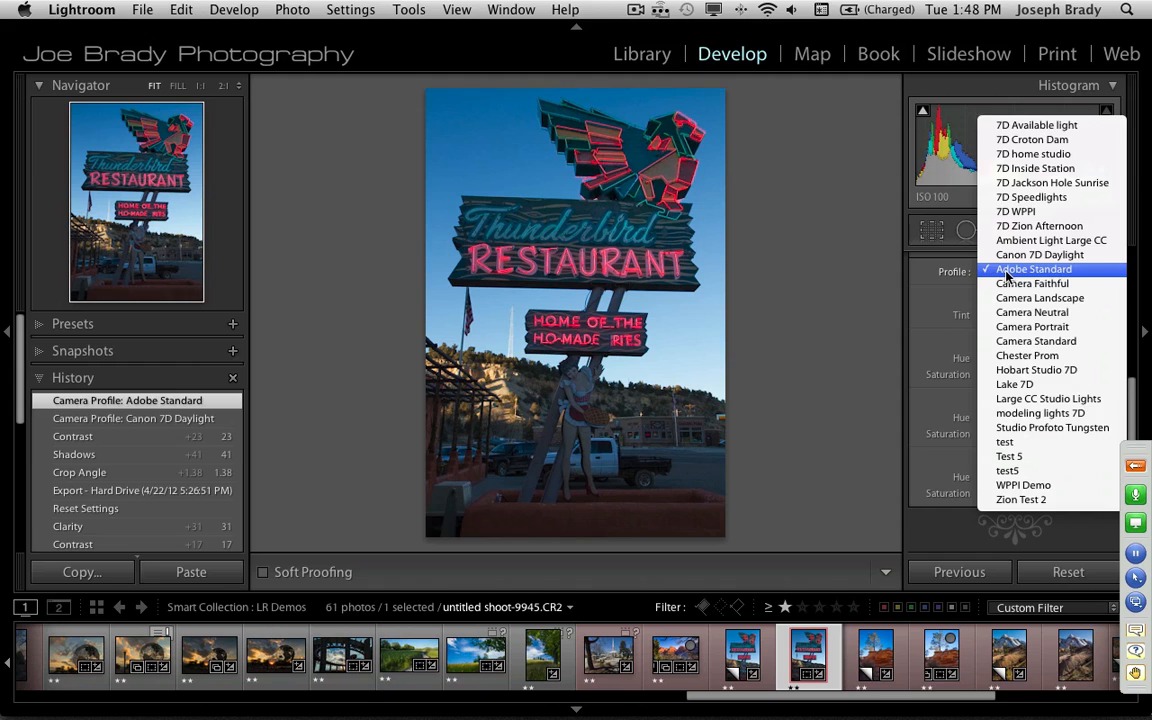
click(1007, 258)
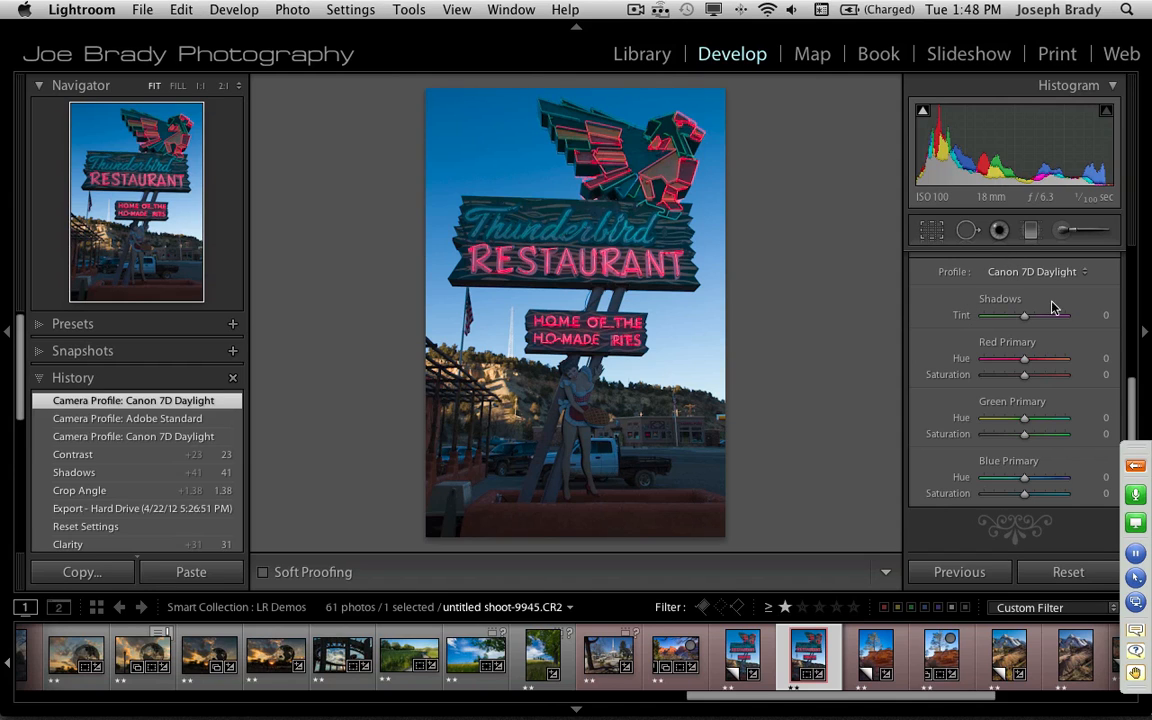
Enable the lens profile corrections for the sign photo using the matched Canon lens profile
scroll(1022, 352, up, 3)
drag(1132, 362, 1133, 300)
click(1070, 338)
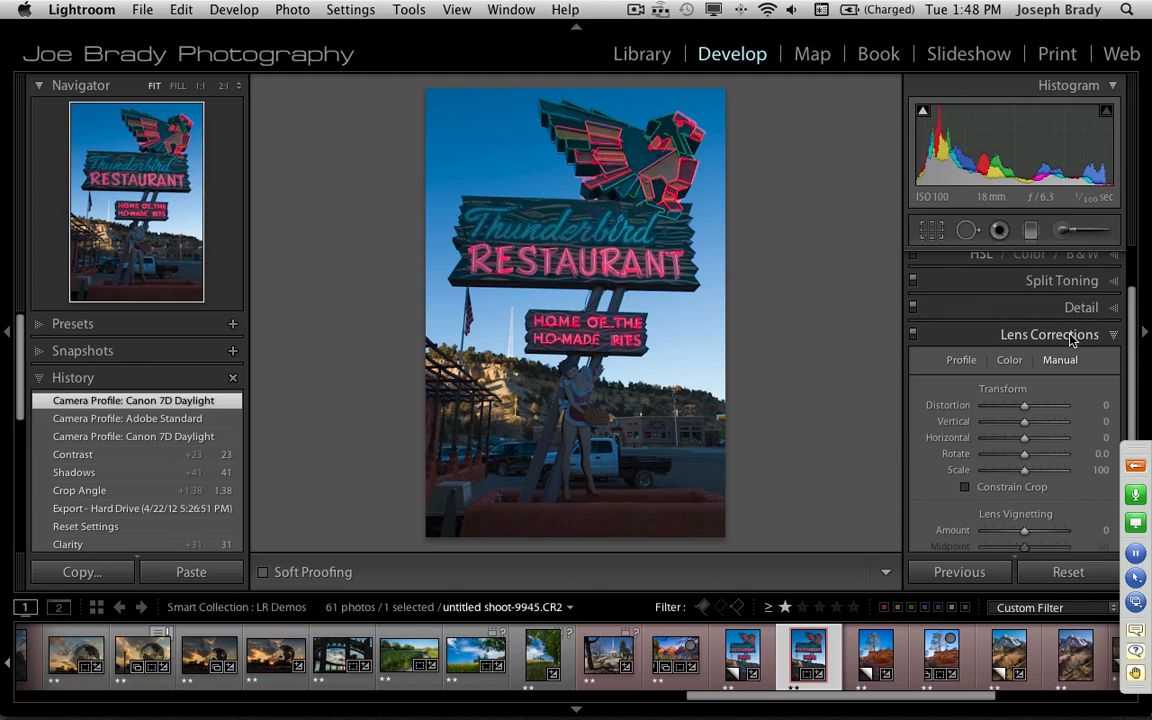
click(958, 362)
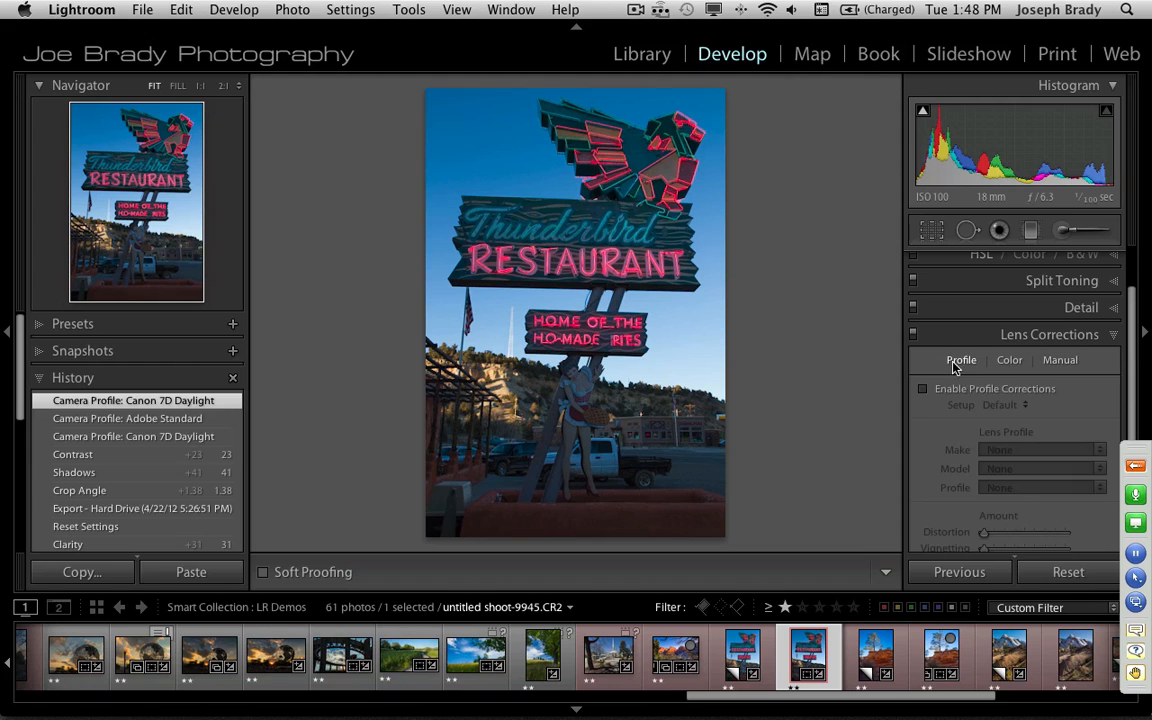
click(923, 390)
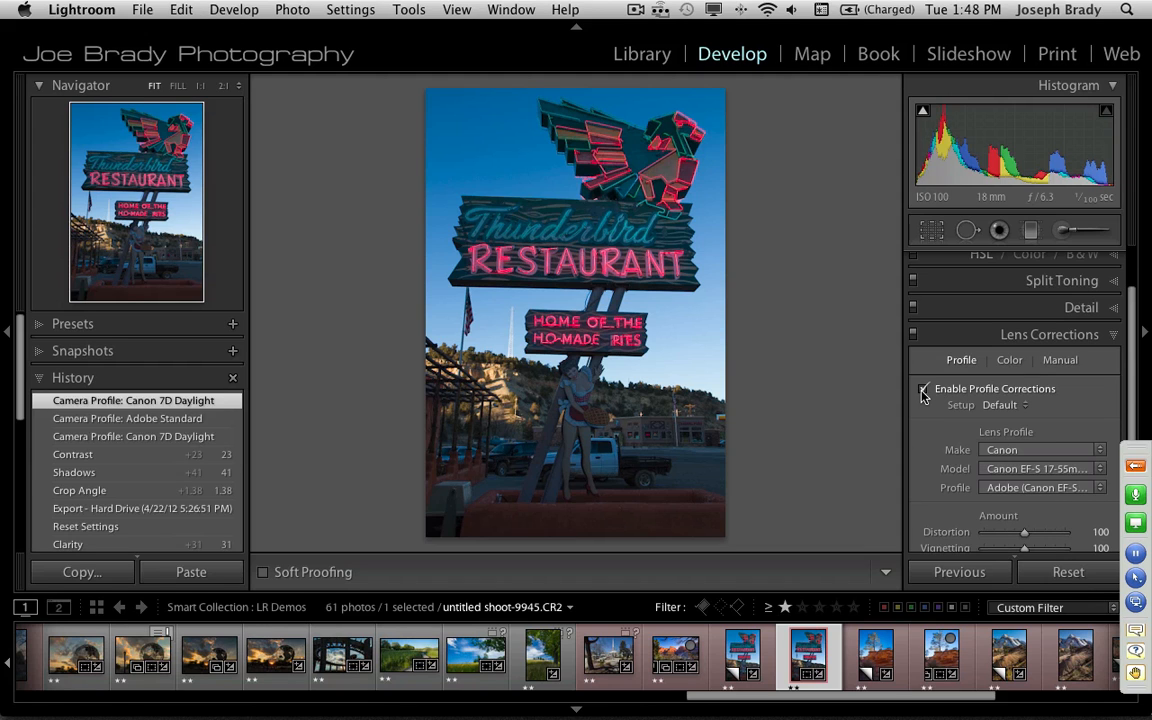
Toggle the lens profile corrections off and on repeatedly to compare their effect, leaving them enabled
click(923, 390)
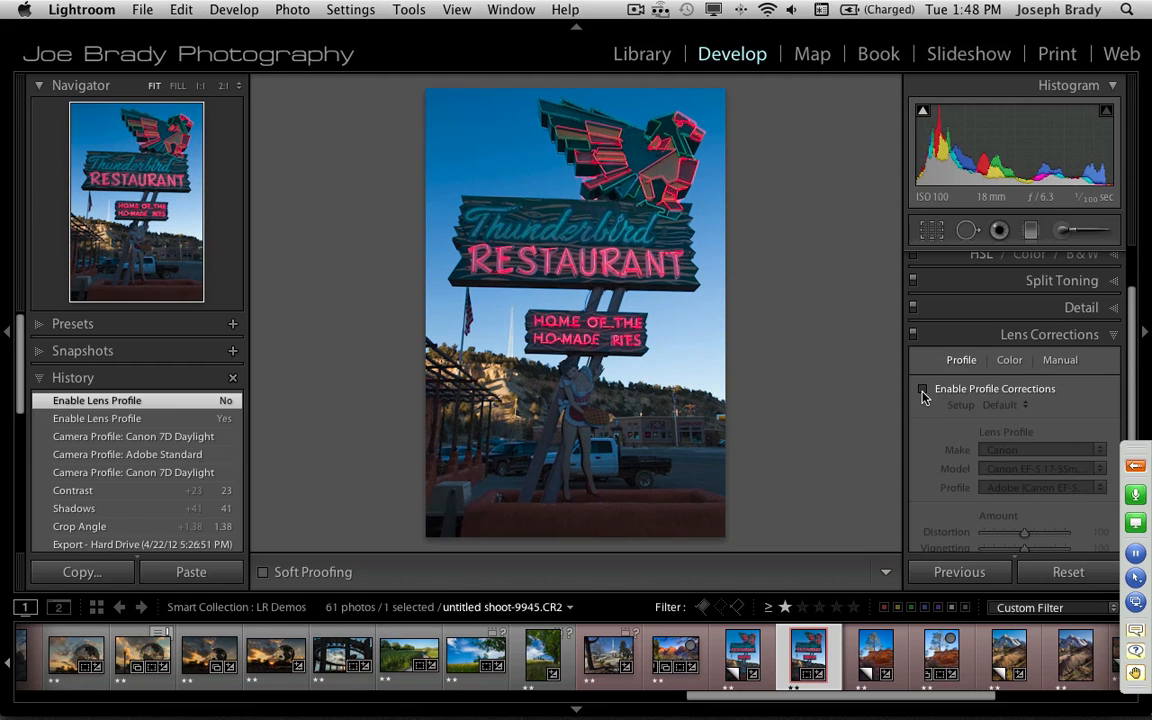
click(923, 390)
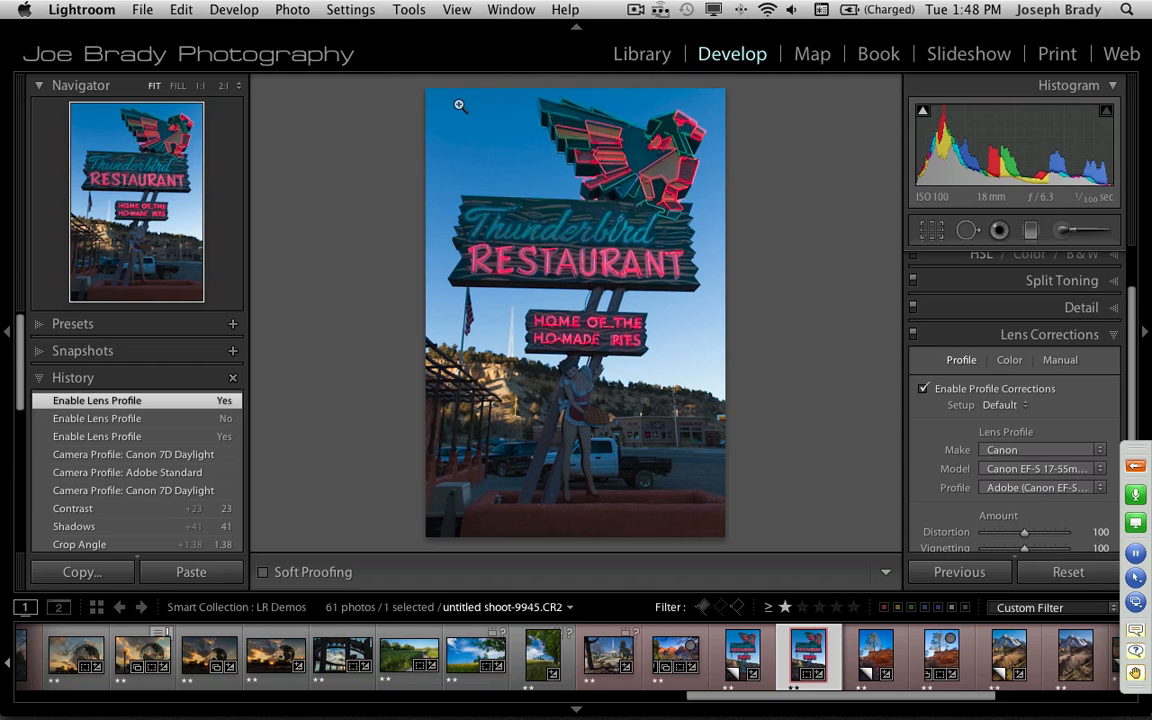
click(922, 390)
click(922, 390)
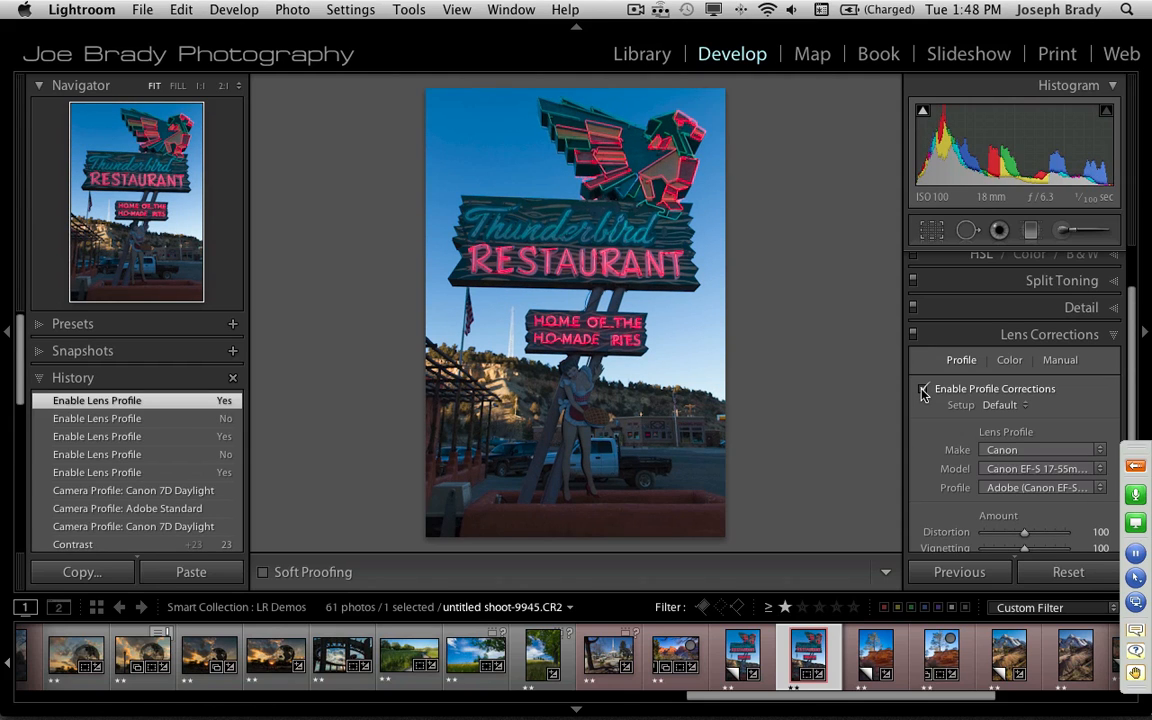
Set the vertical perspective transform to -3 and constrain the crop to the corrected image
click(1060, 361)
drag(1025, 423, 1025, 425)
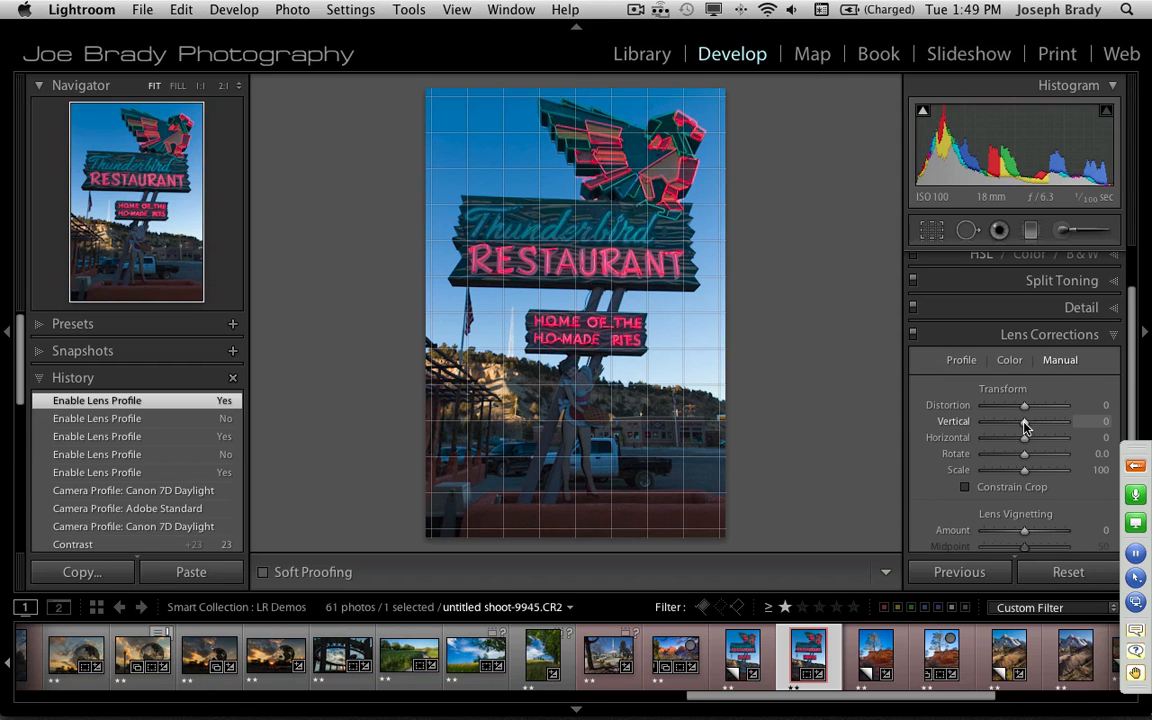
drag(1025, 427, 1023, 426)
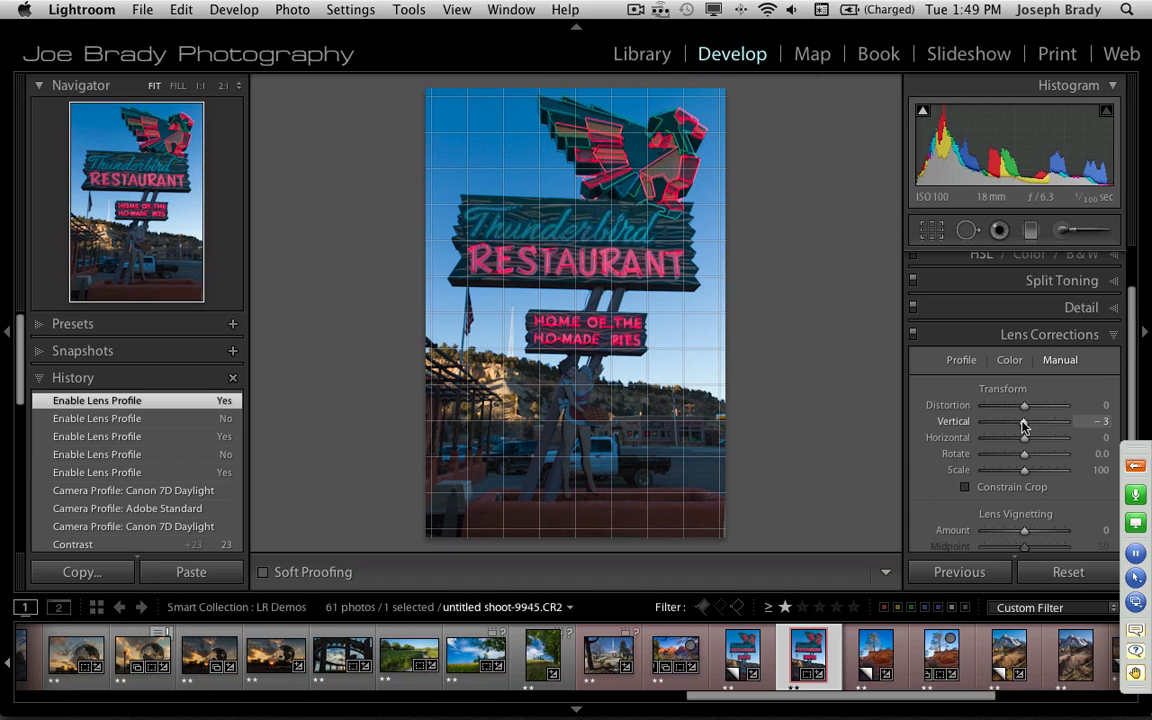
drag(1027, 431, 1027, 431)
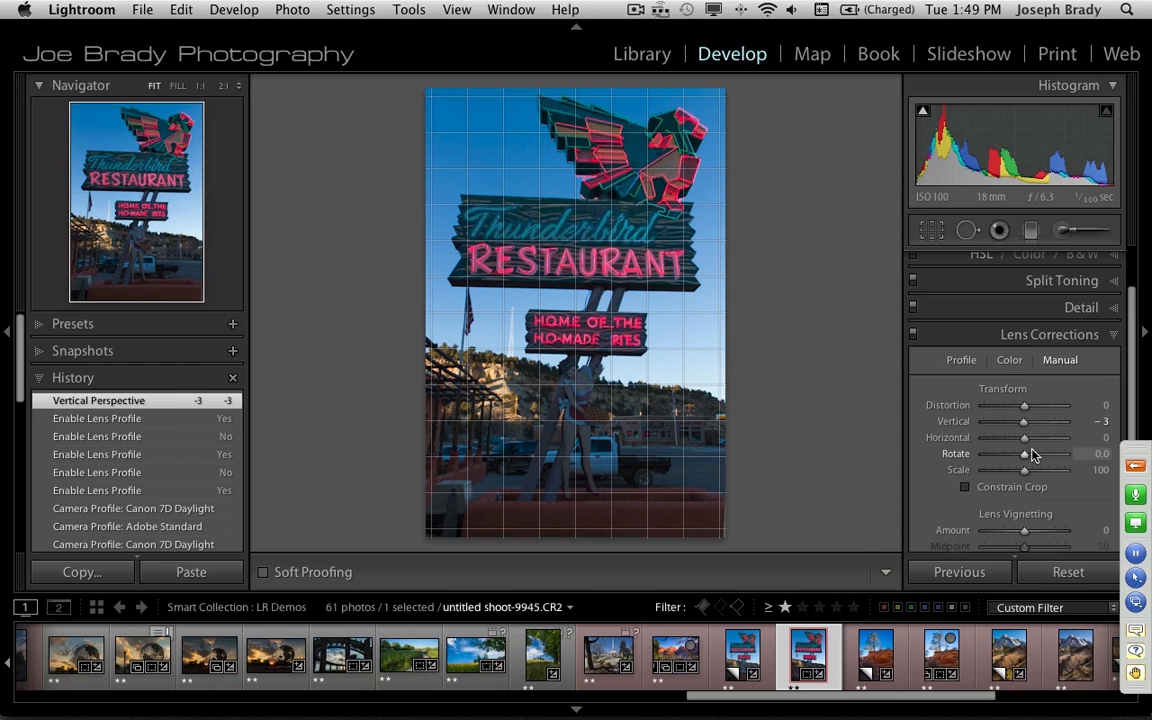
click(966, 488)
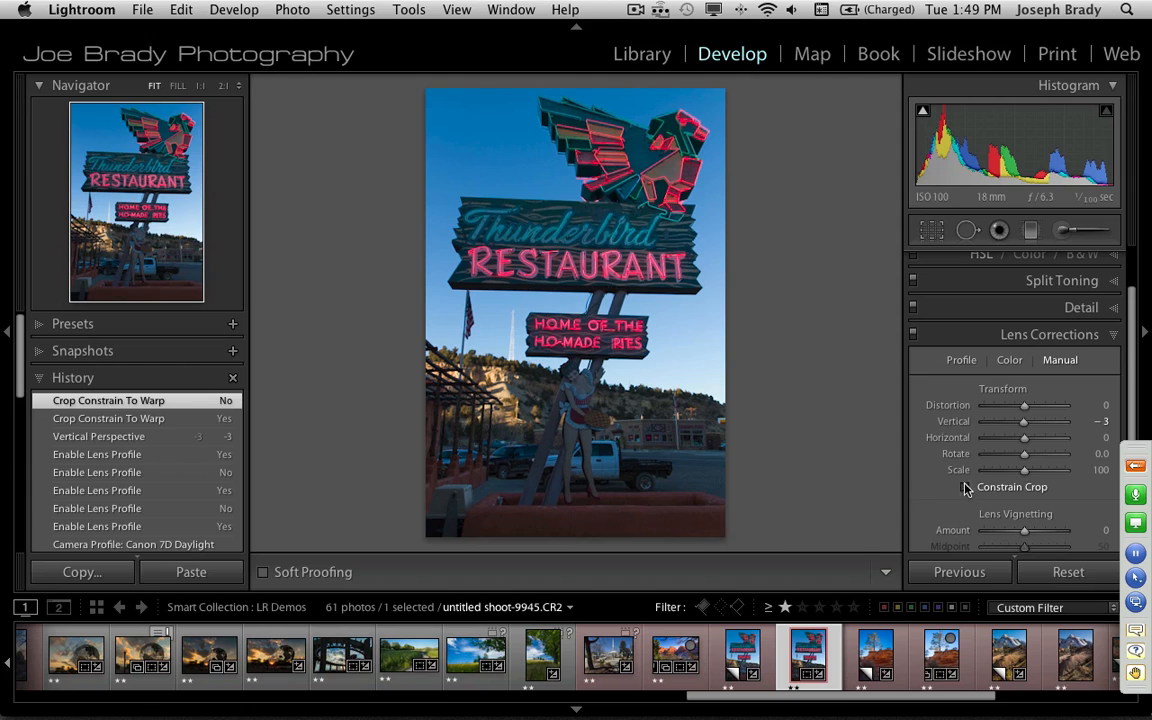
key(super+z)
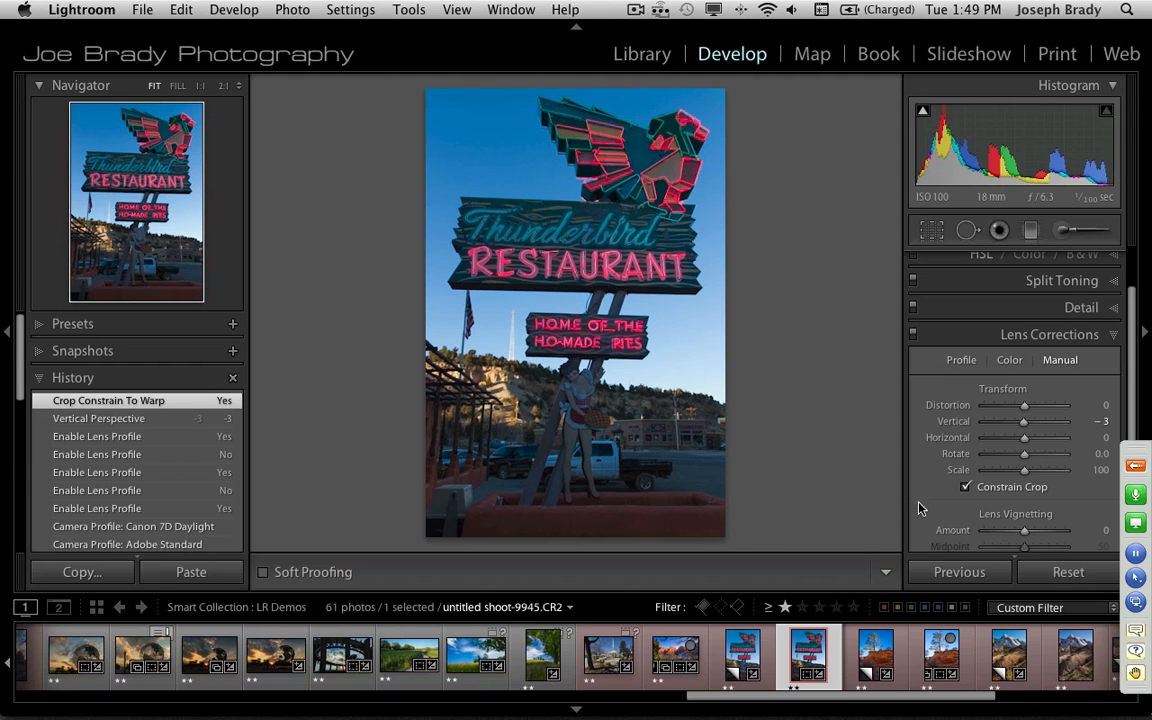
Examine the photo's lower-right corner at 1:1 with Constrain Crop off, then re-enable it and fit the photo in view
click(965, 488)
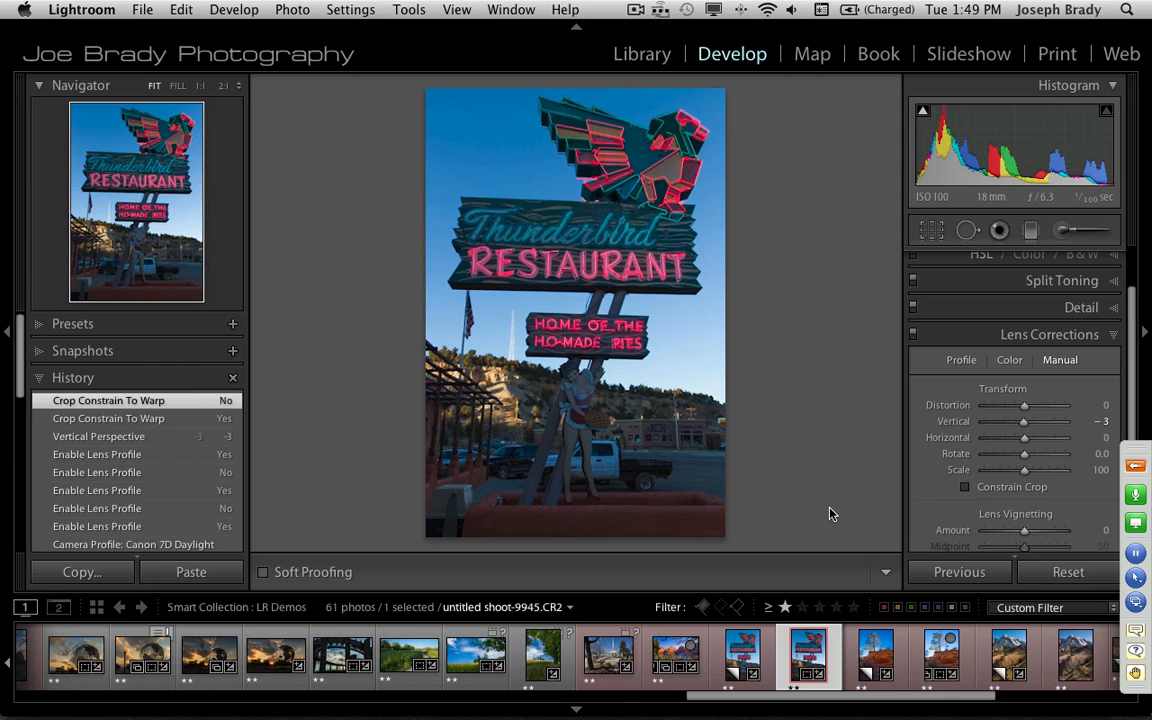
key(super+z)
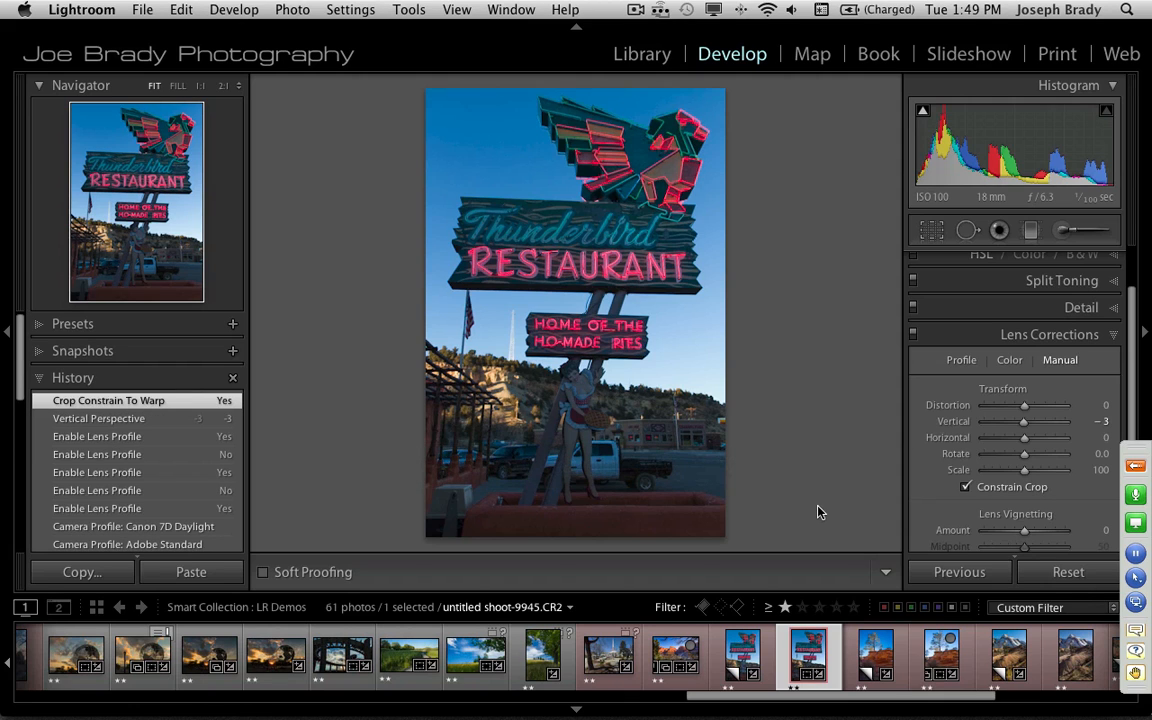
key(super+z)
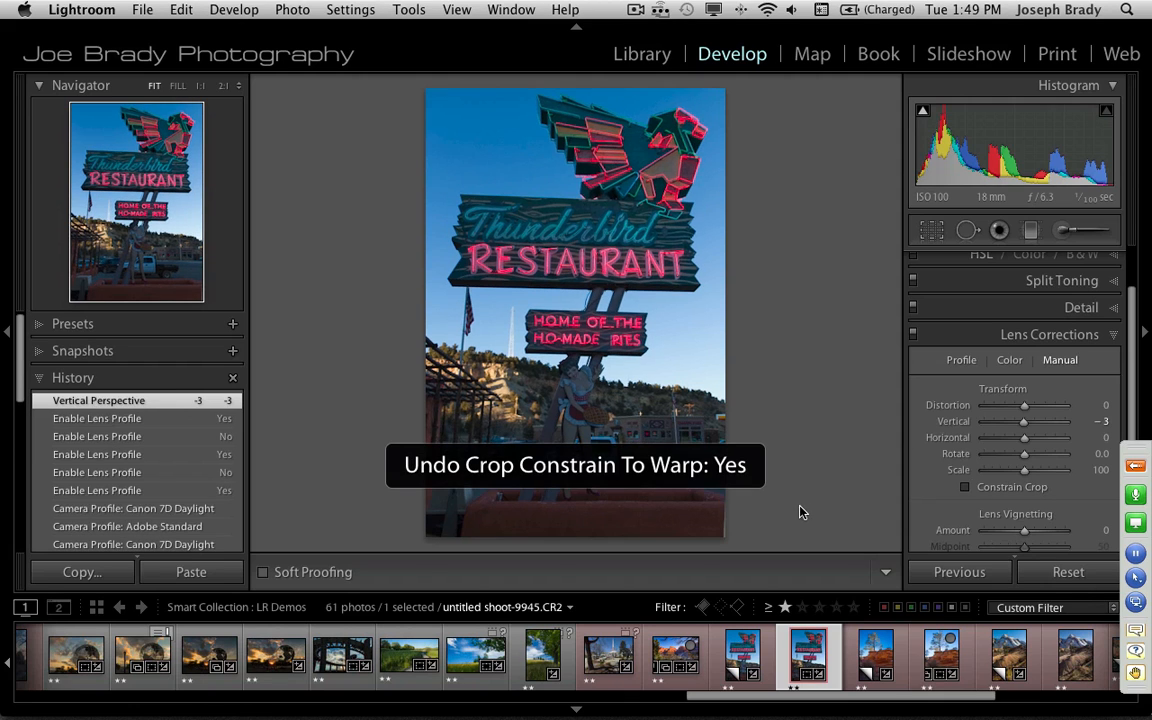
click(725, 524)
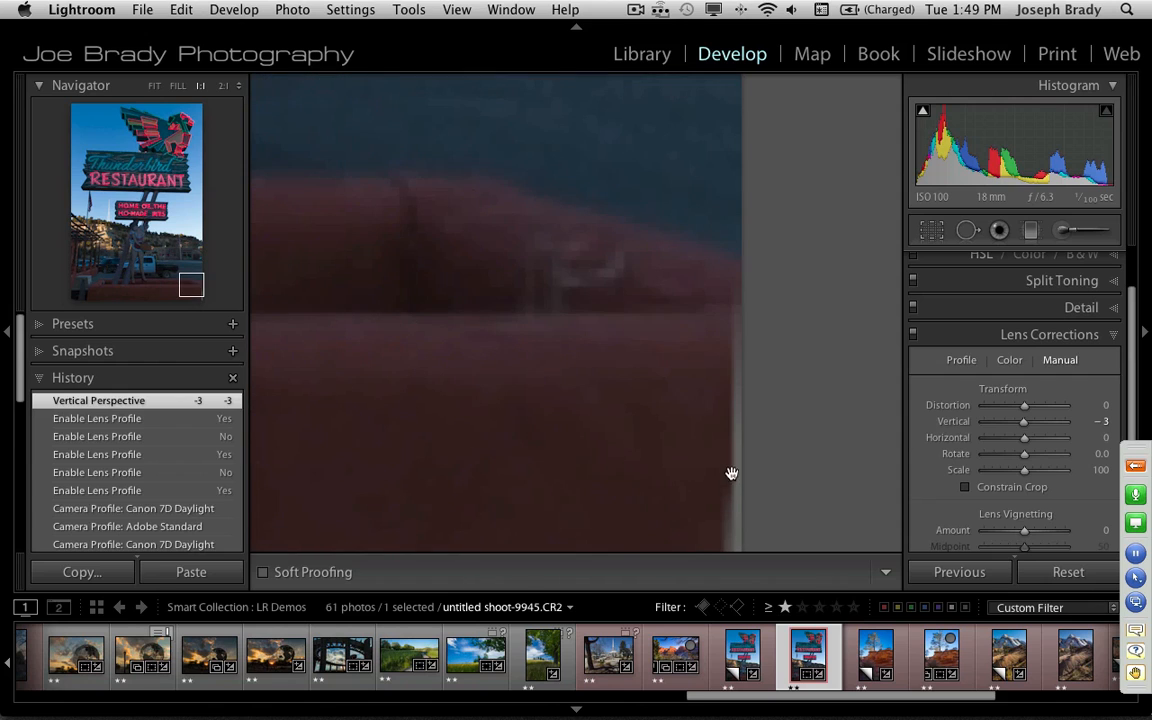
drag(706, 490, 679, 353)
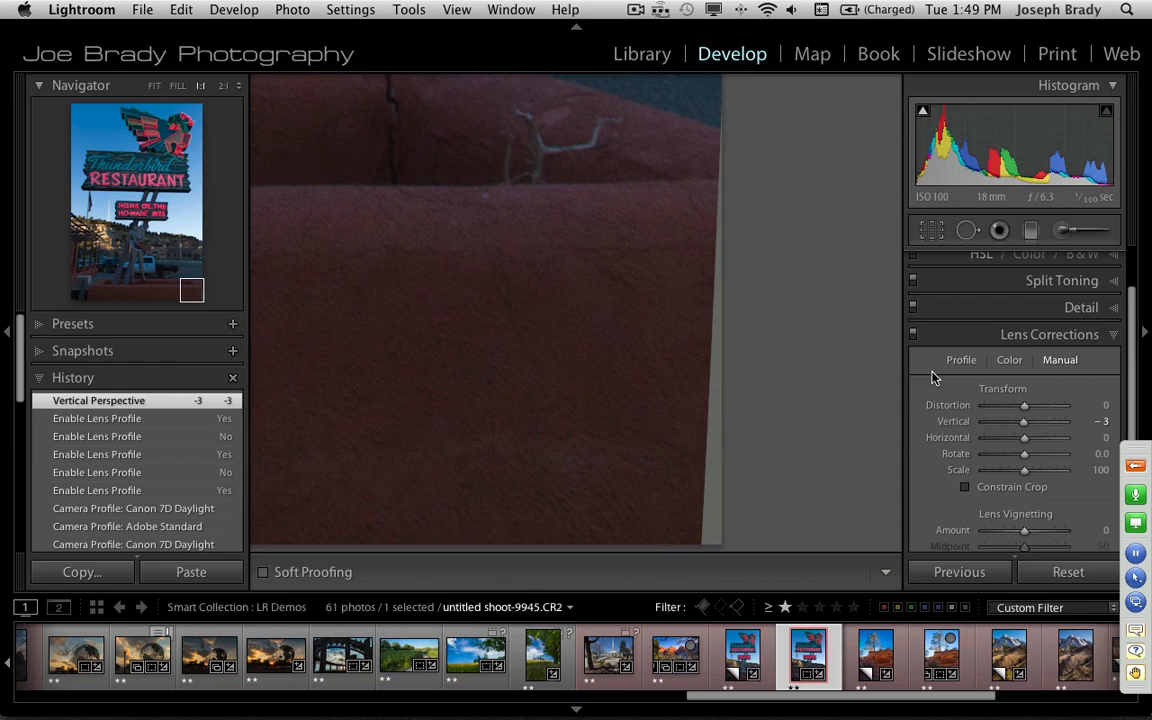
click(966, 488)
key(super+0)
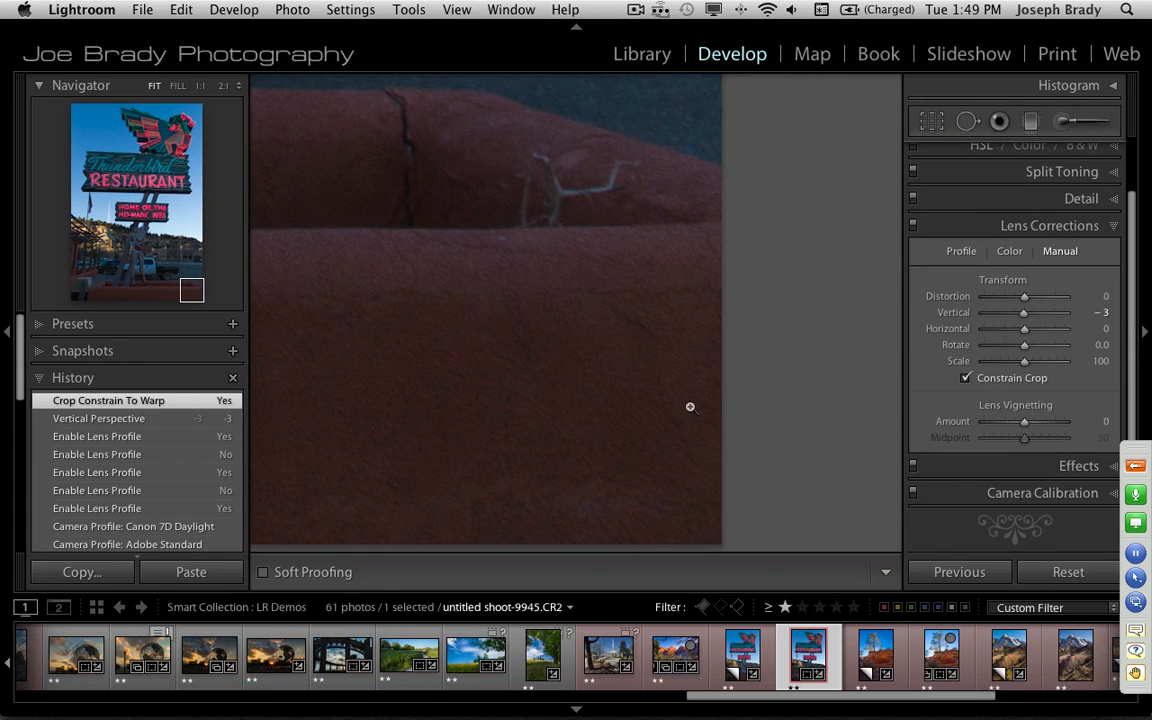
click(691, 407)
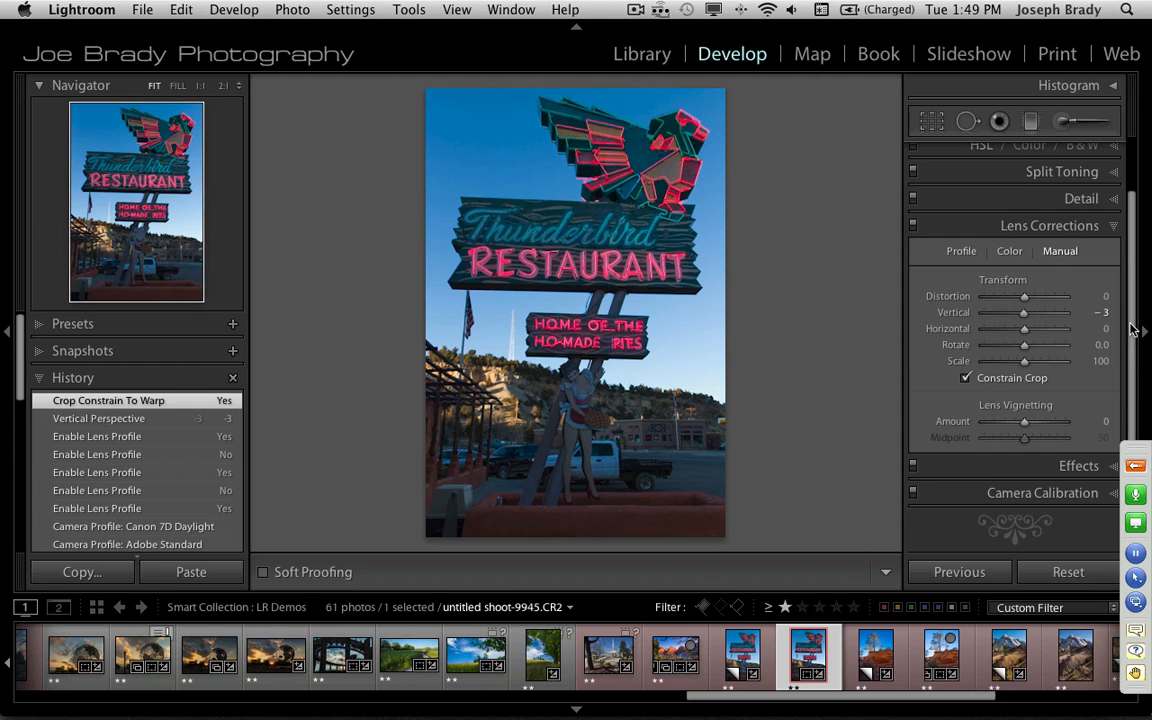
Set the sign photo's Clarity to +41 and Vibrance to +13
scroll(1132, 330, up, 3)
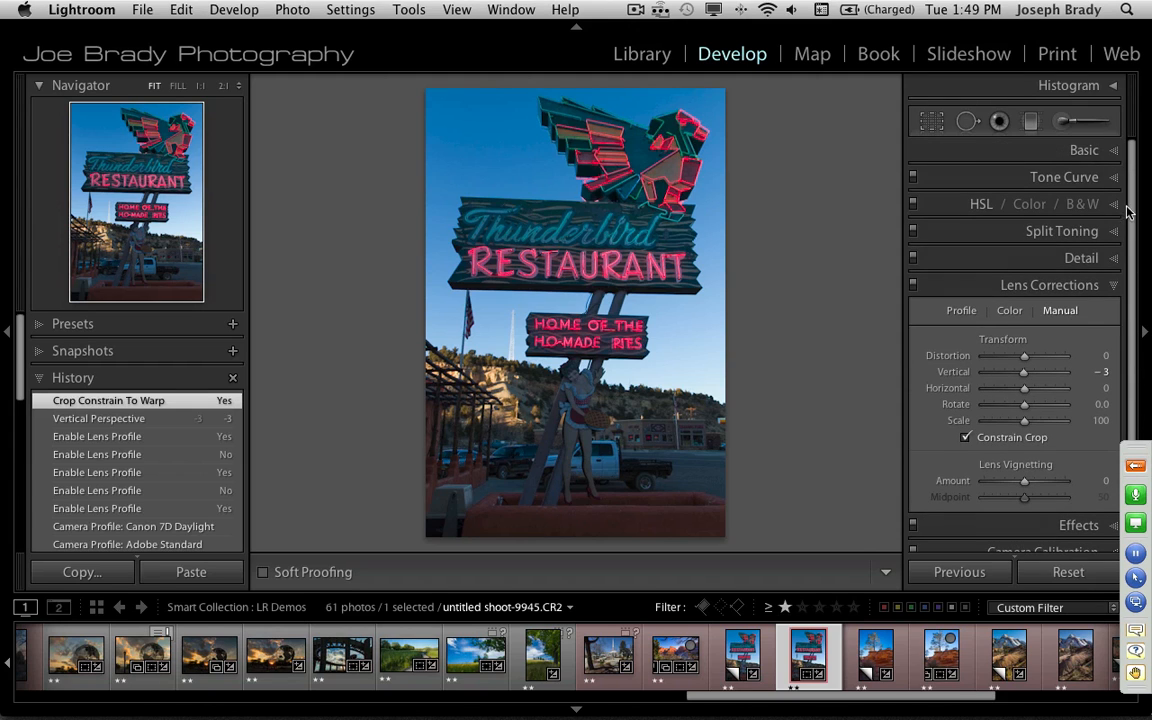
click(1083, 151)
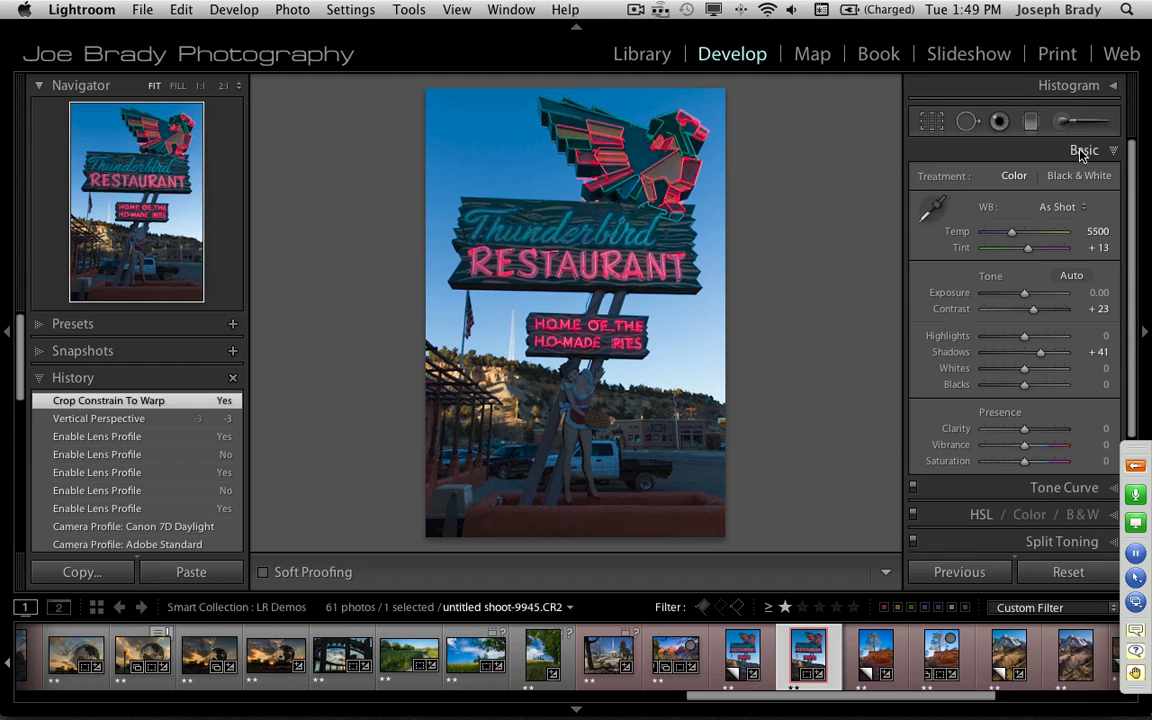
click(1035, 430)
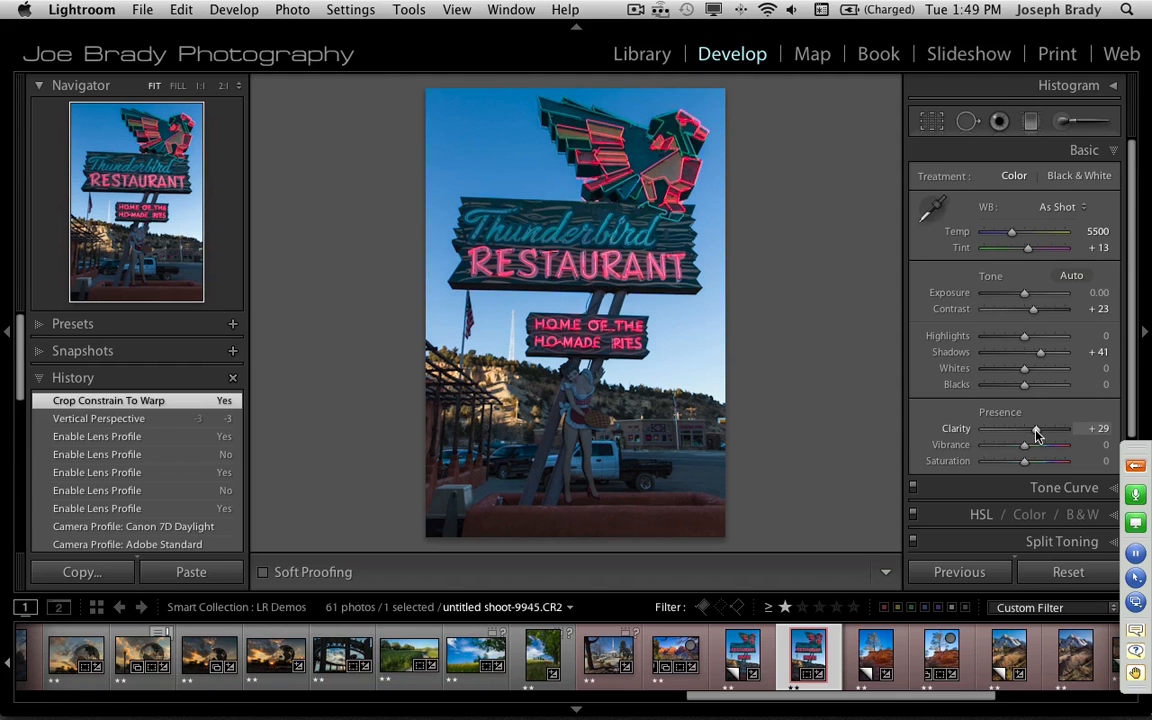
click(1041, 428)
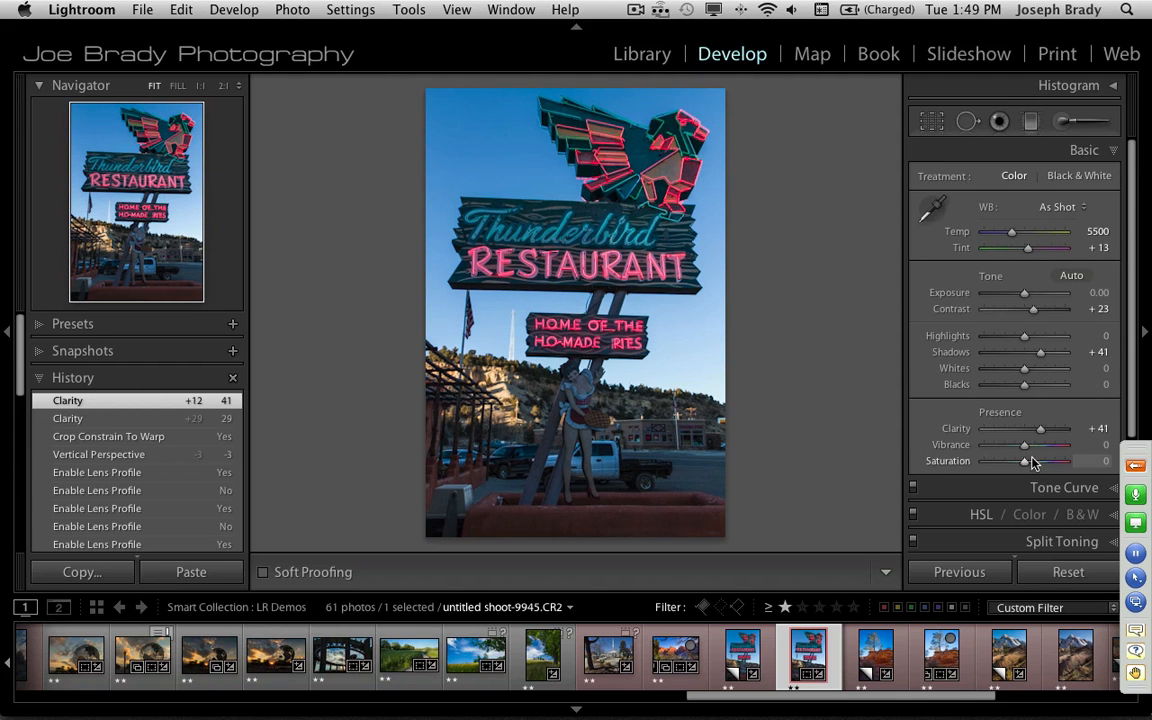
drag(1027, 444, 1031, 444)
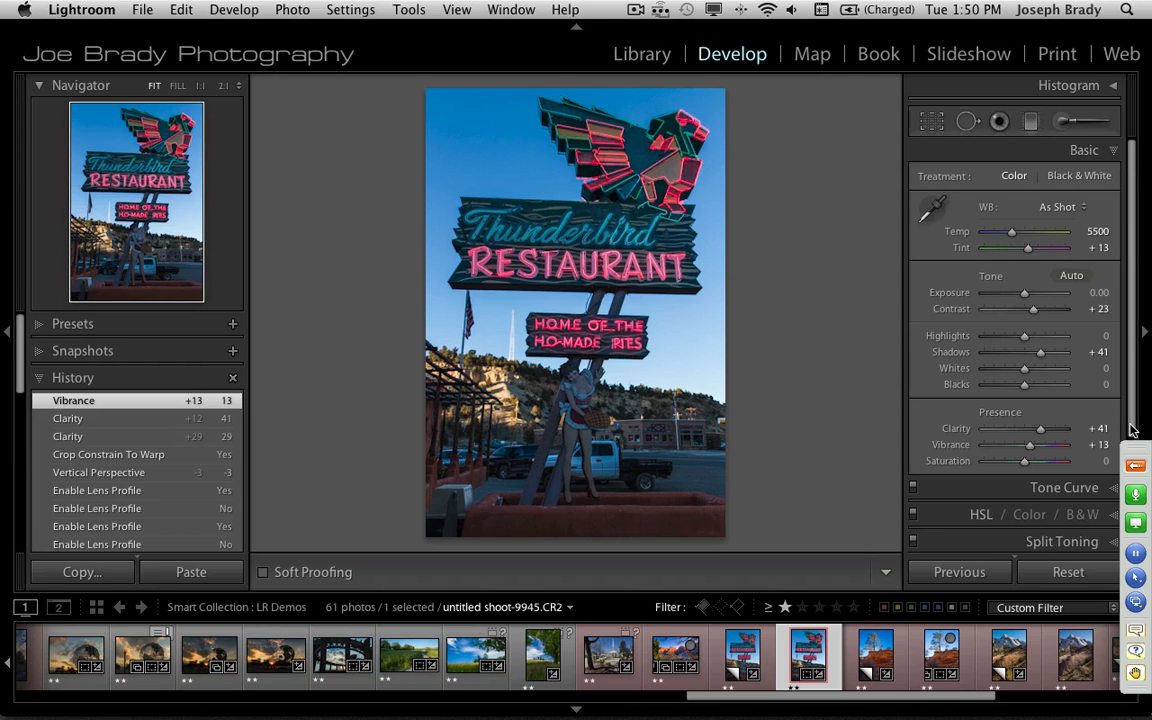
With the Adjustment Brush, Auto Mask and the mask overlay on, paint over the hillside, parking lot and planter below the sky
drag(1130, 425, 1130, 443)
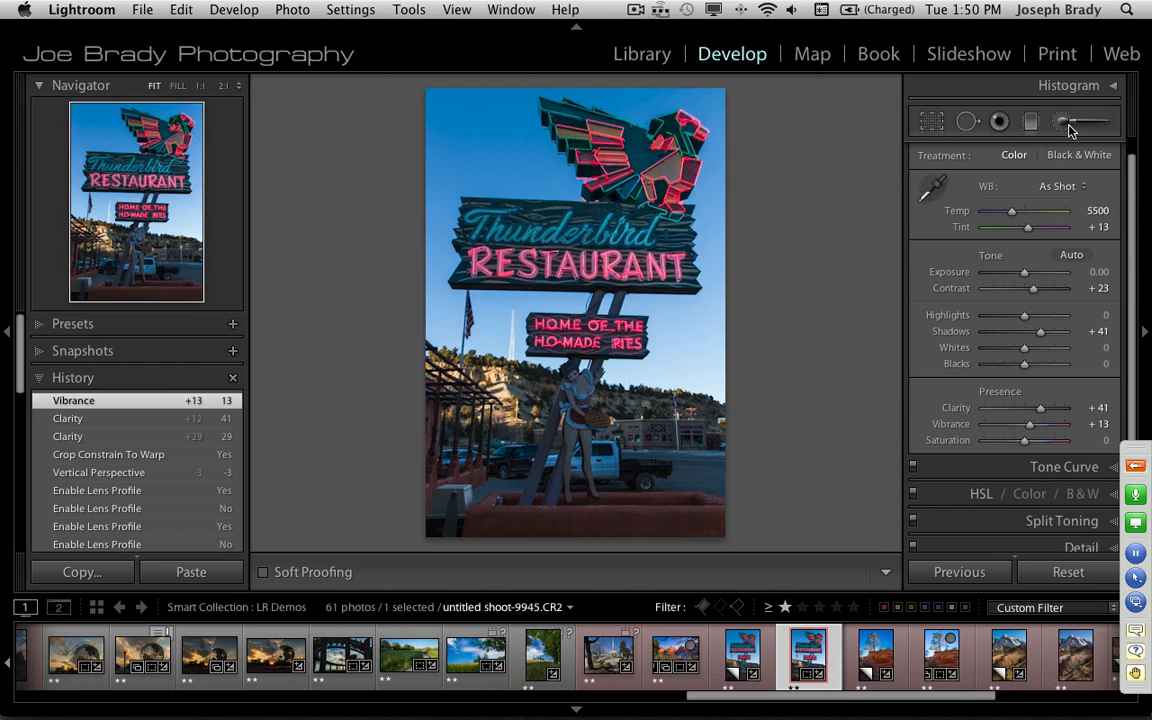
click(1062, 124)
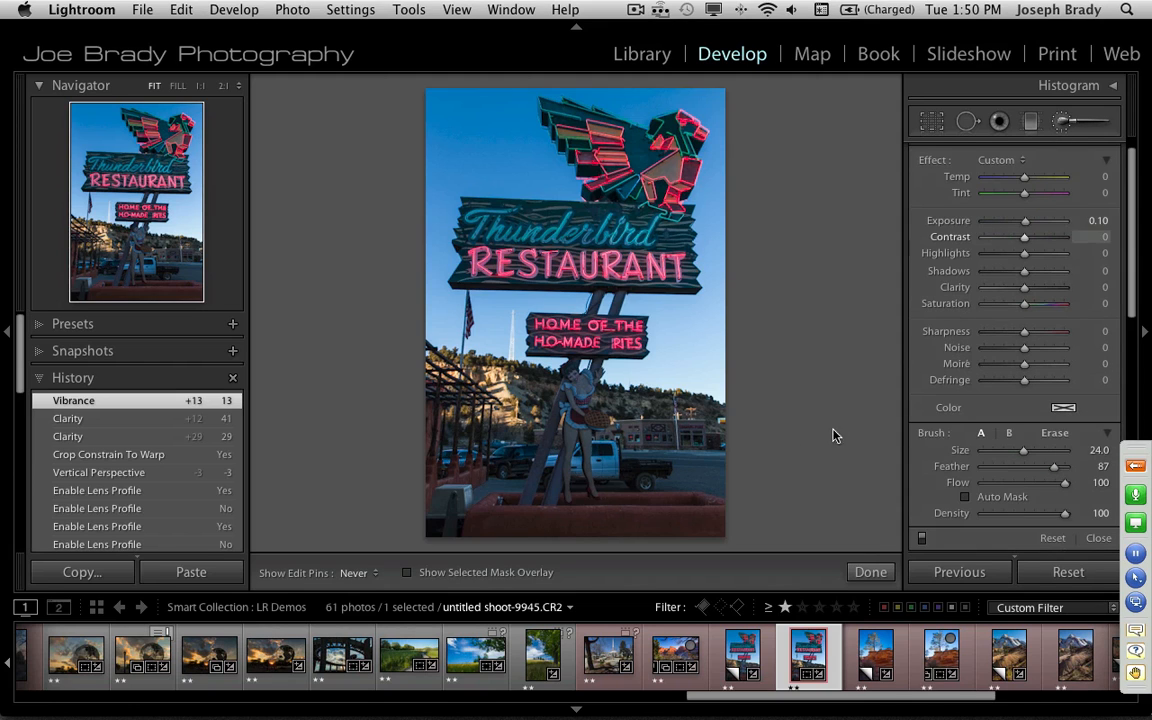
click(966, 497)
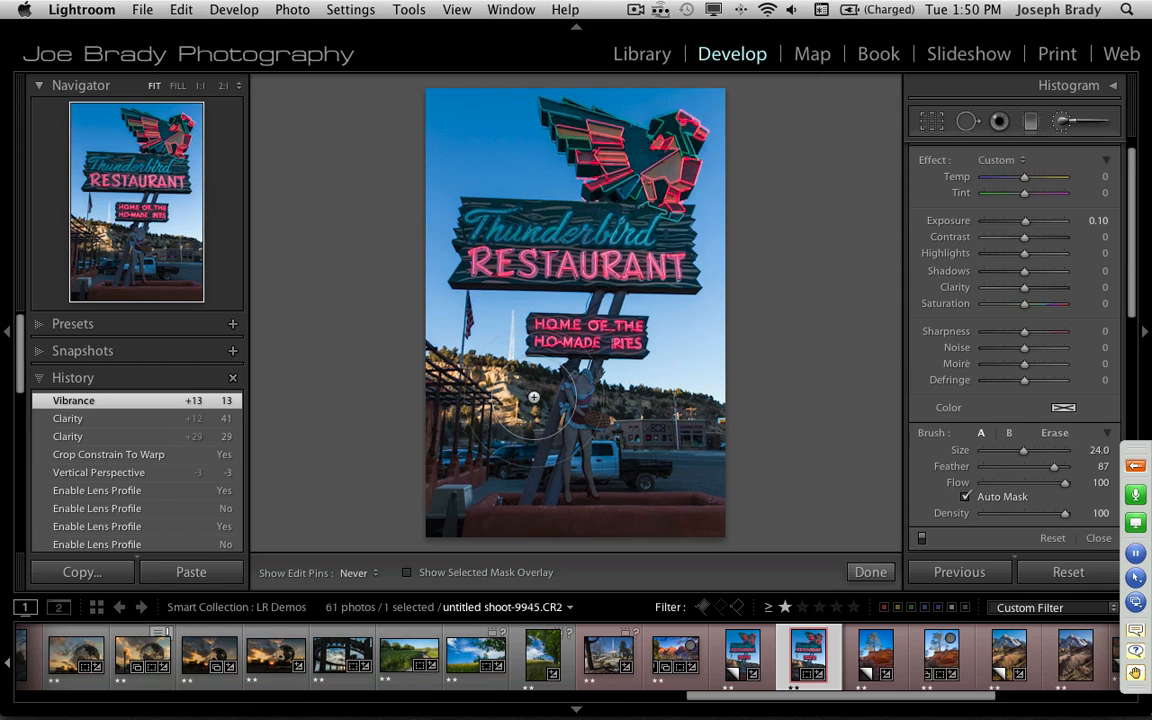
key(o)
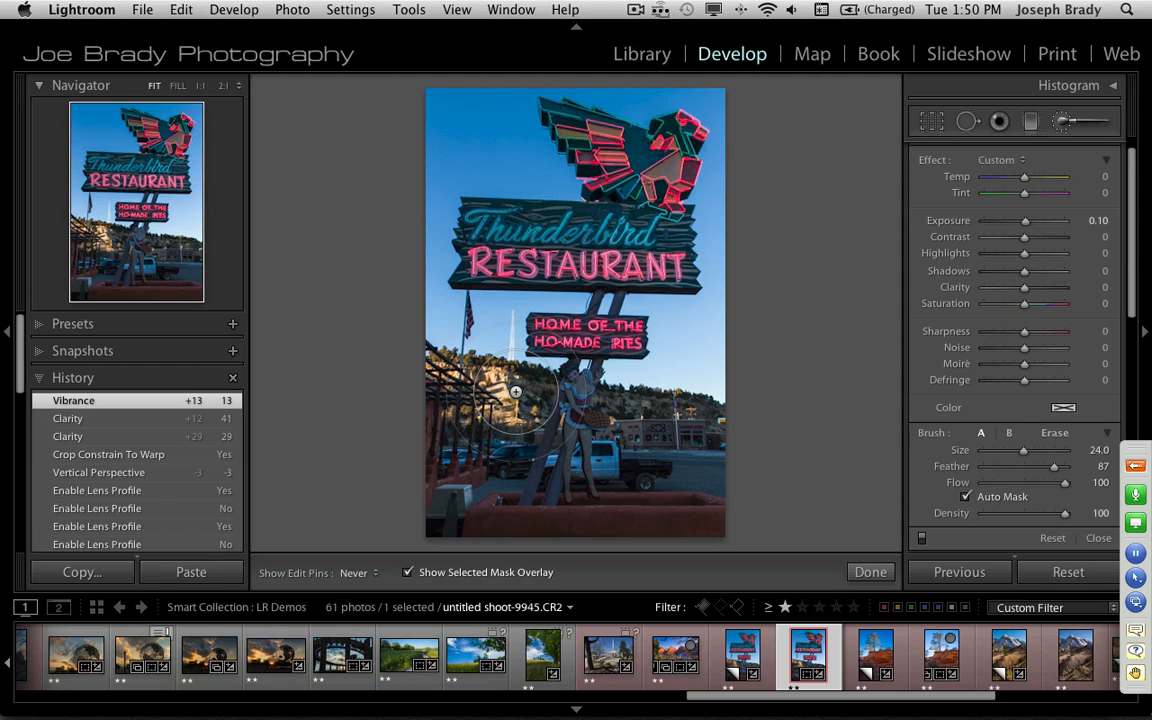
mouse_move(515, 392)
mouse_down()
mouse_move(465, 365)
mouse_move(535, 365)
mouse_move(689, 416)
mouse_move(440, 475)
mouse_move(698, 467)
mouse_move(462, 512)
mouse_move(460, 400)
mouse_move(430, 355)
mouse_move(437, 369)
mouse_move(411, 373)
mouse_move(490, 400)
mouse_move(658, 427)
mouse_move(643, 411)
mouse_move(630, 425)
mouse_move(664, 437)
mouse_move(650, 385)
mouse_move(678, 380)
mouse_up()
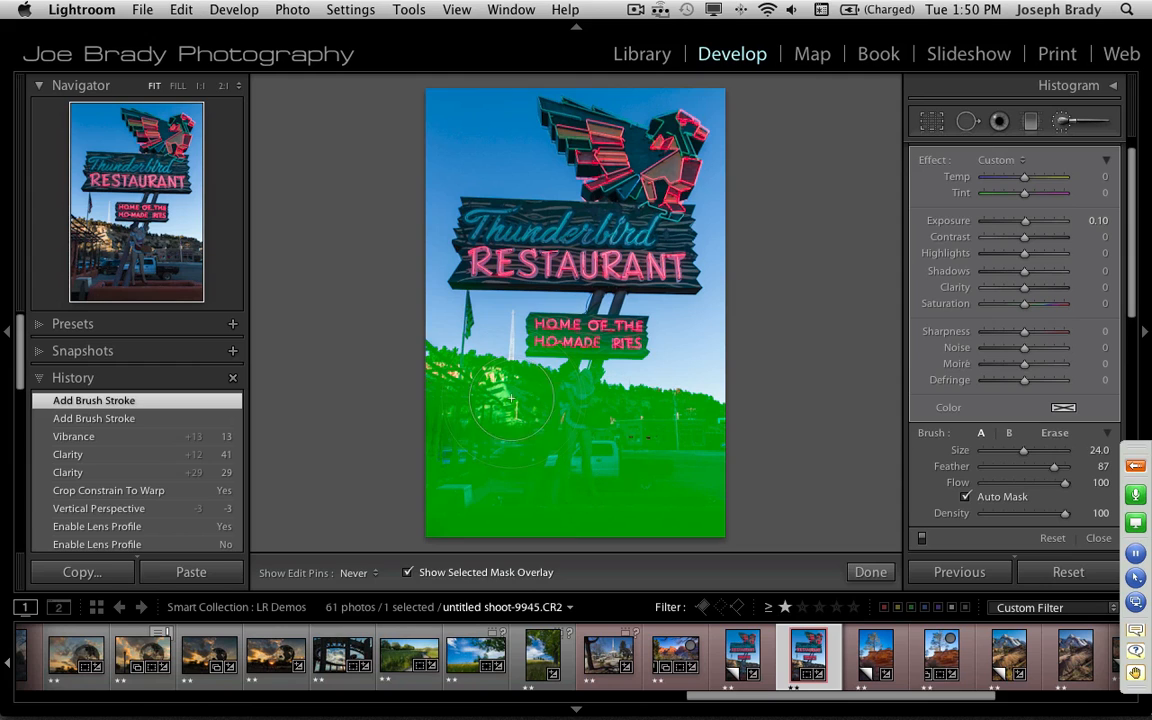
drag(457, 373, 650, 480)
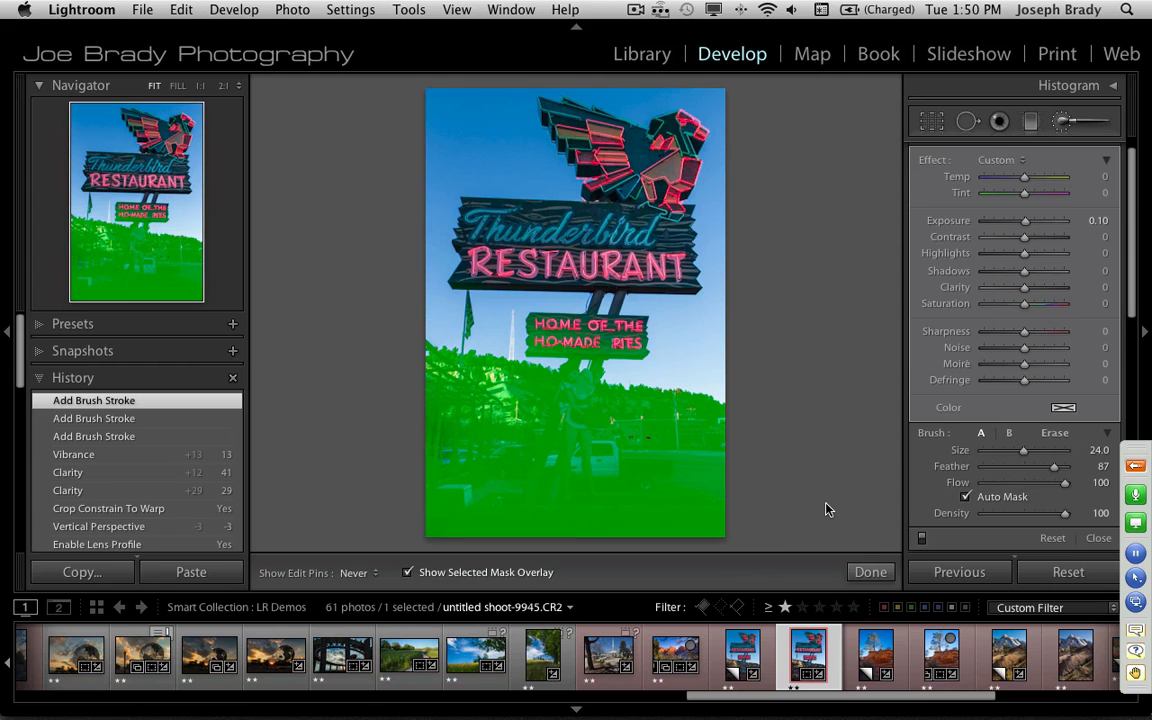
Erase brush mask overspill in the sky around the flag near the photo's left edge
key(alt)
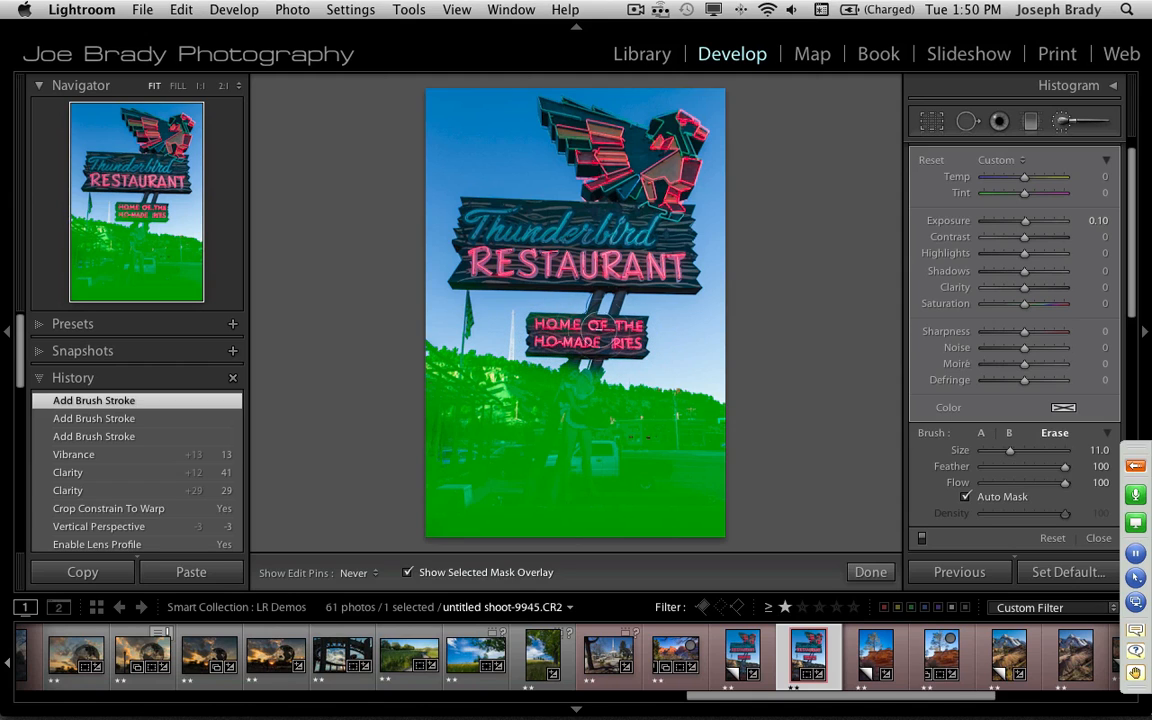
drag(452, 298, 416, 292)
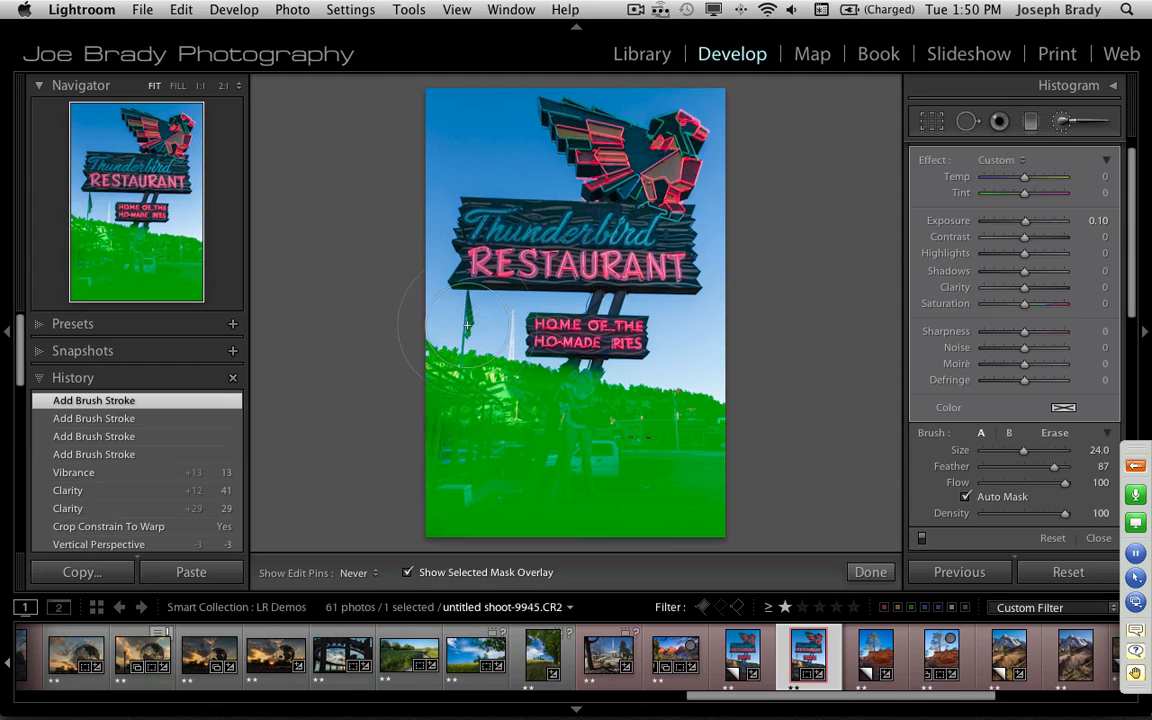
alt+click(476, 318)
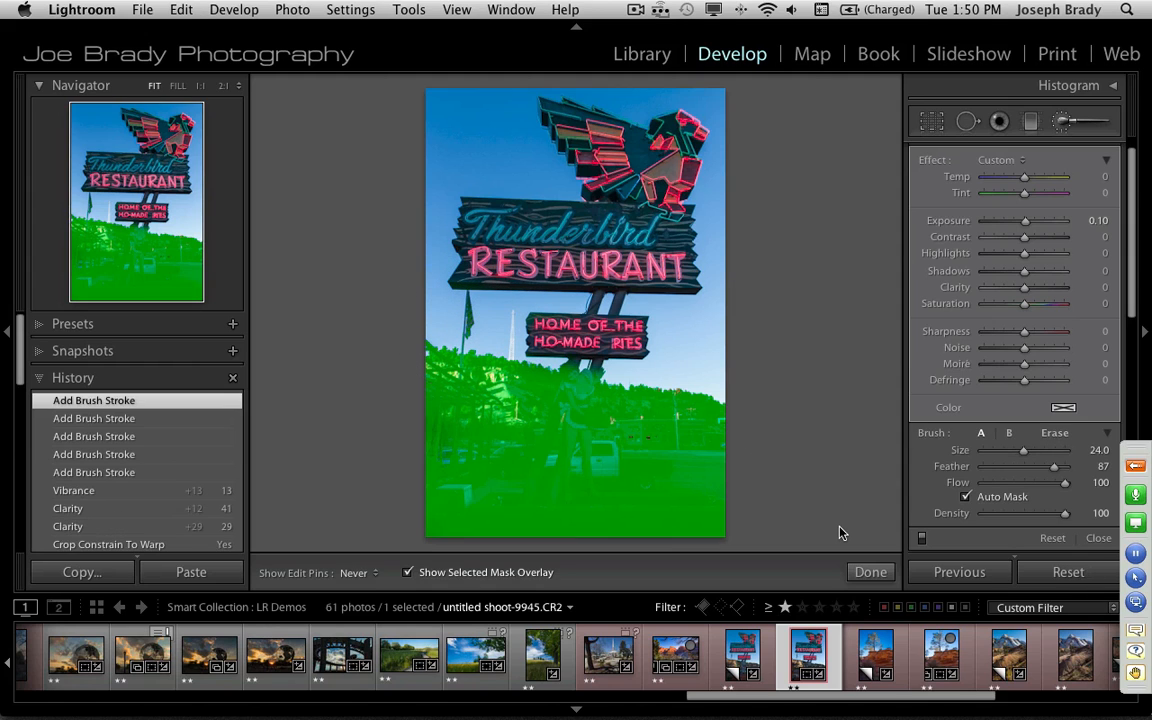
Hide the mask overlay, warm the brushed foreground with a Temp of 30, and finish the brush adjustment
key(o)
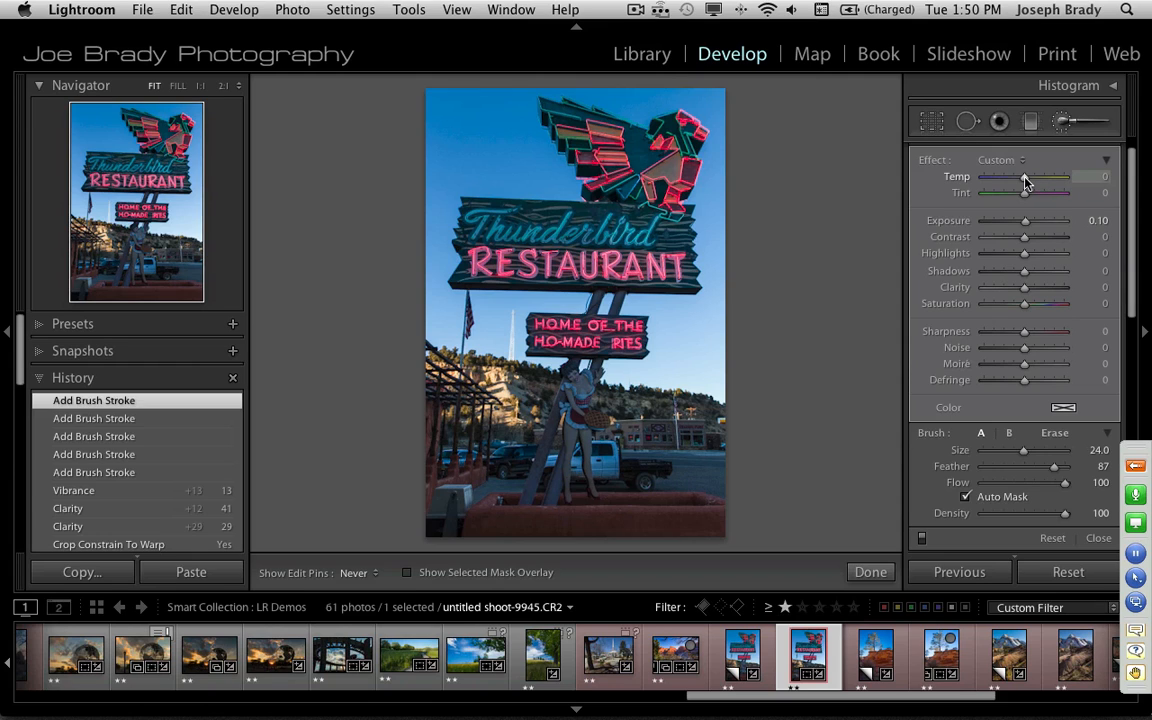
mouse_move(1026, 180)
mouse_down()
mouse_move(1049, 185)
mouse_move(1037, 183)
mouse_up()
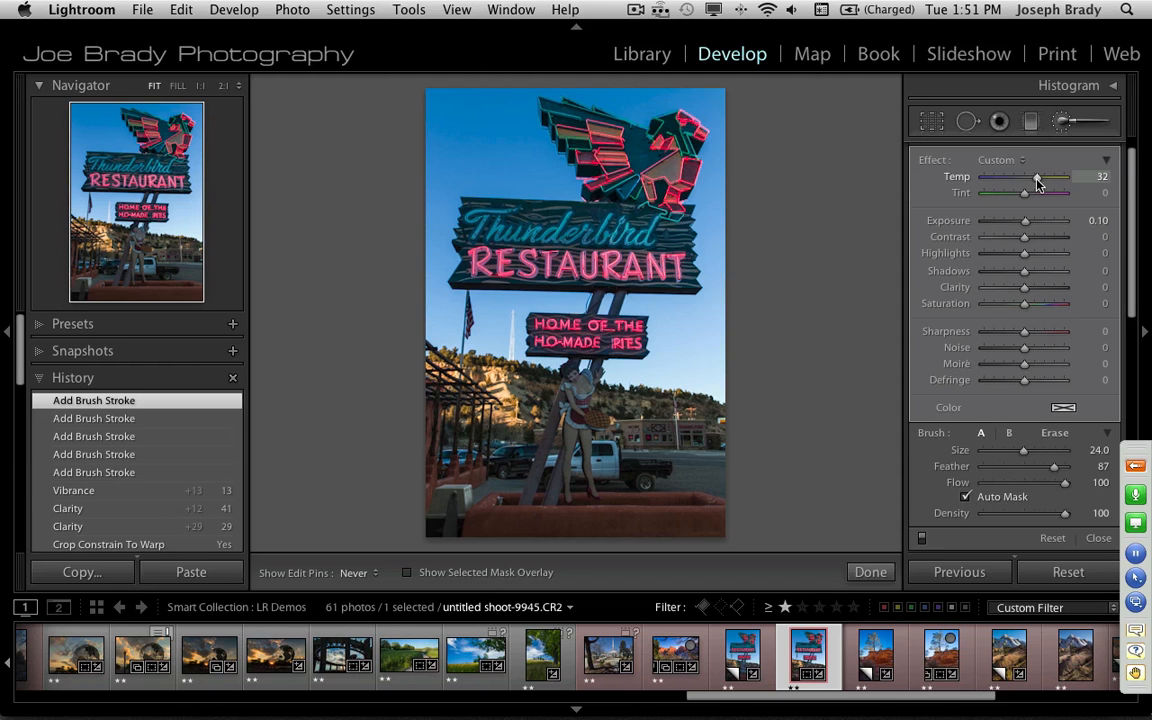
drag(1037, 183, 1037, 183)
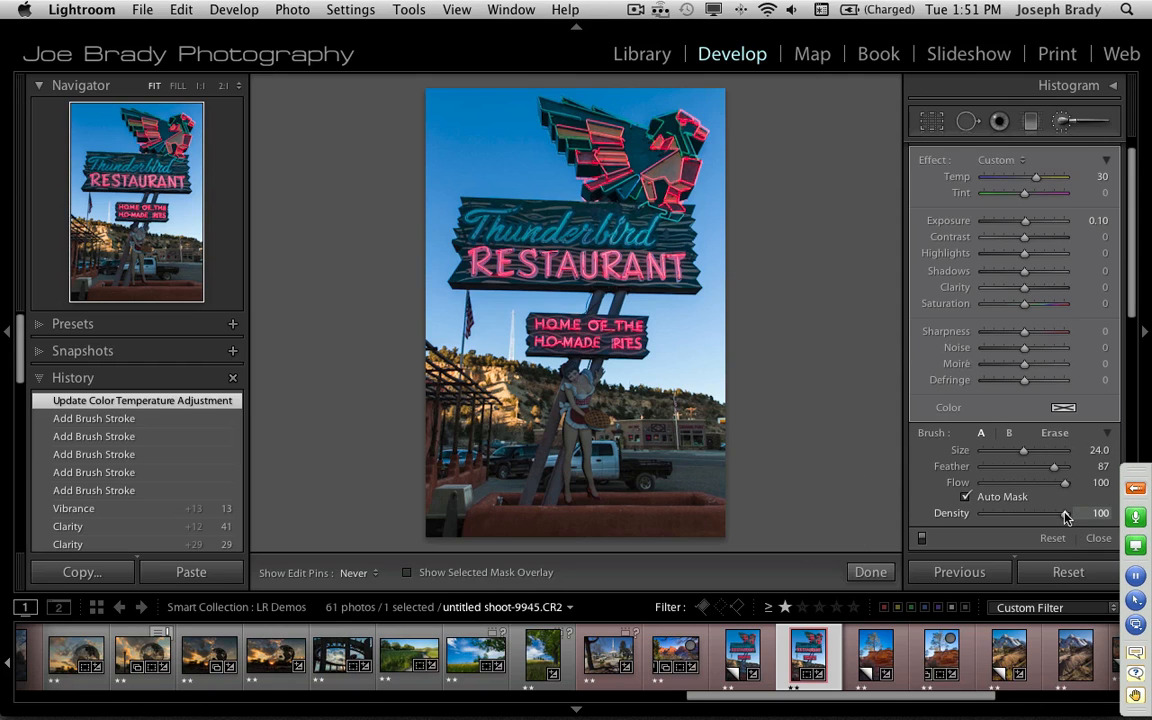
scroll(1070, 495, down, 2)
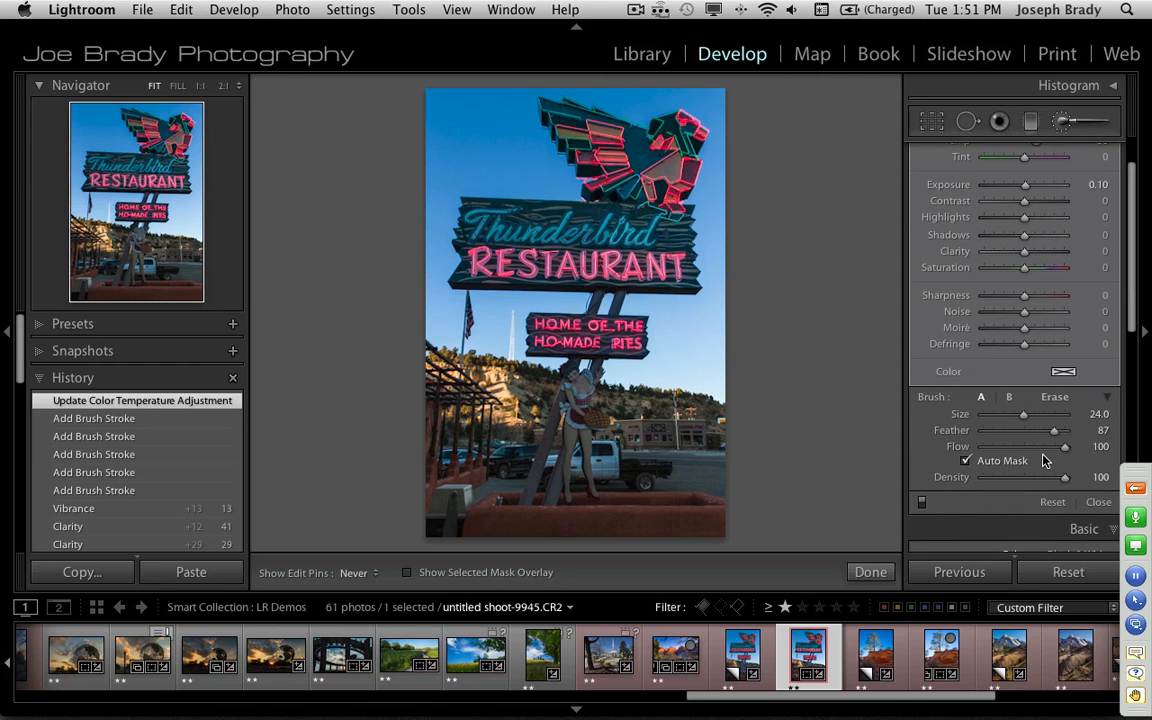
drag(1065, 452, 1100, 447)
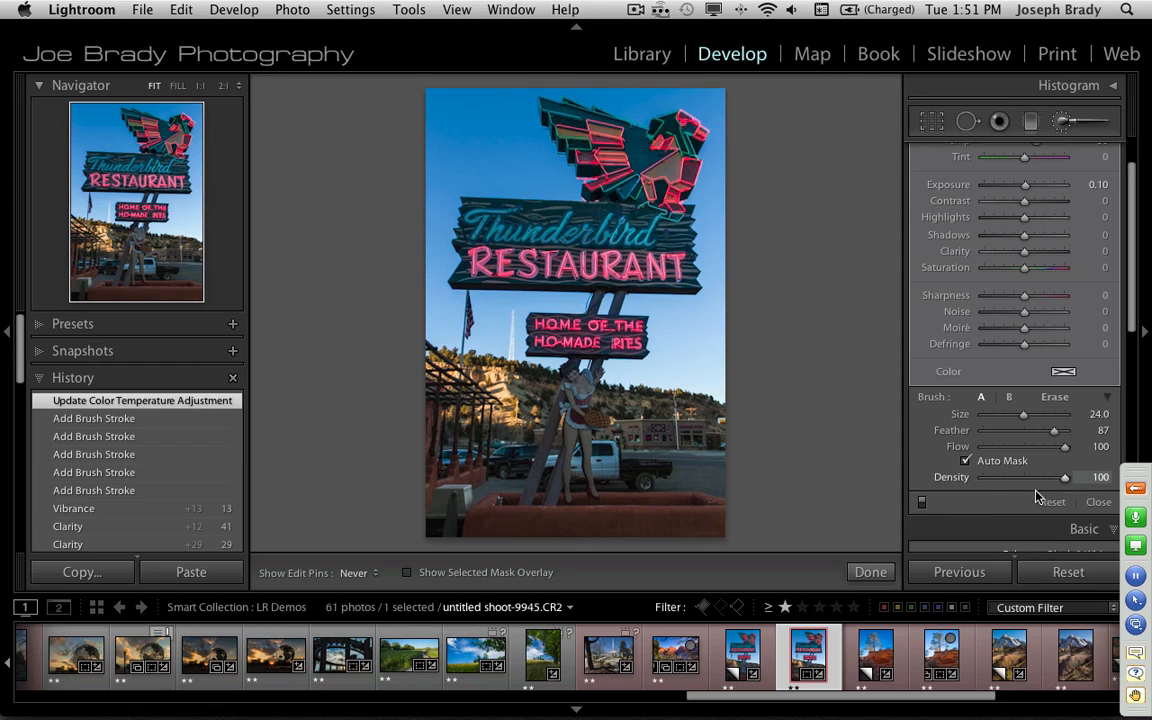
click(870, 572)
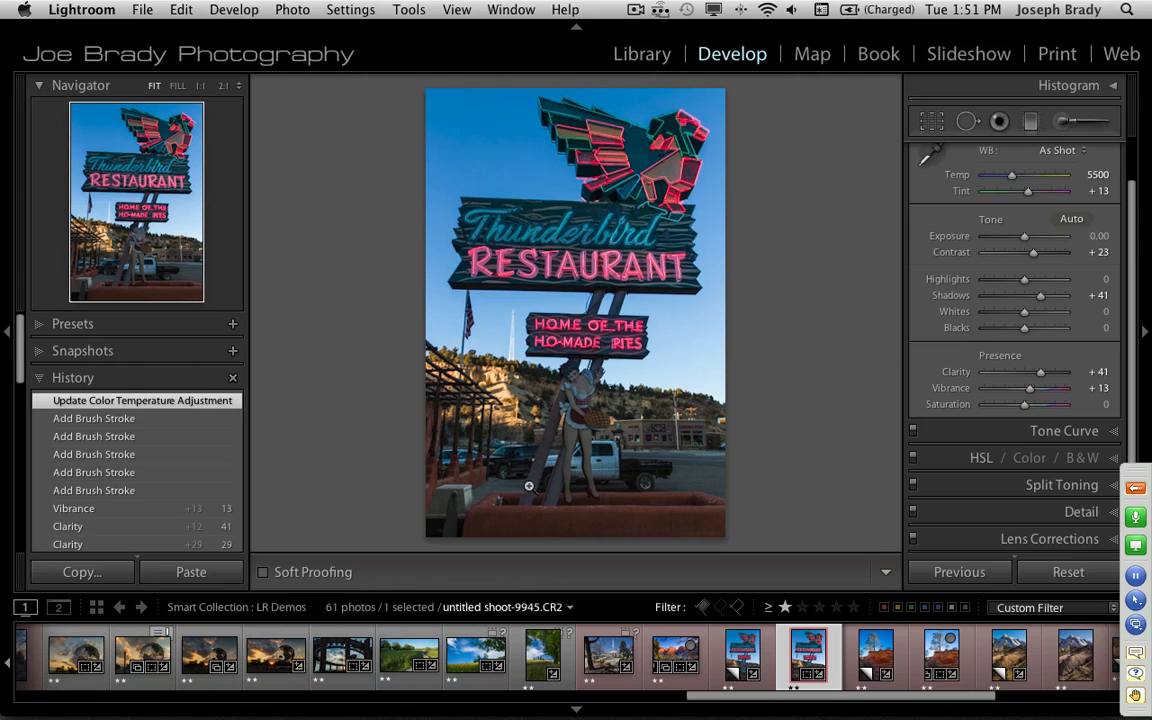
Clone out the pipe top and black hose in the planter with three size 52 Spot Removal circles sampled from the dark interior
click(503, 502)
drag(563, 538, 603, 323)
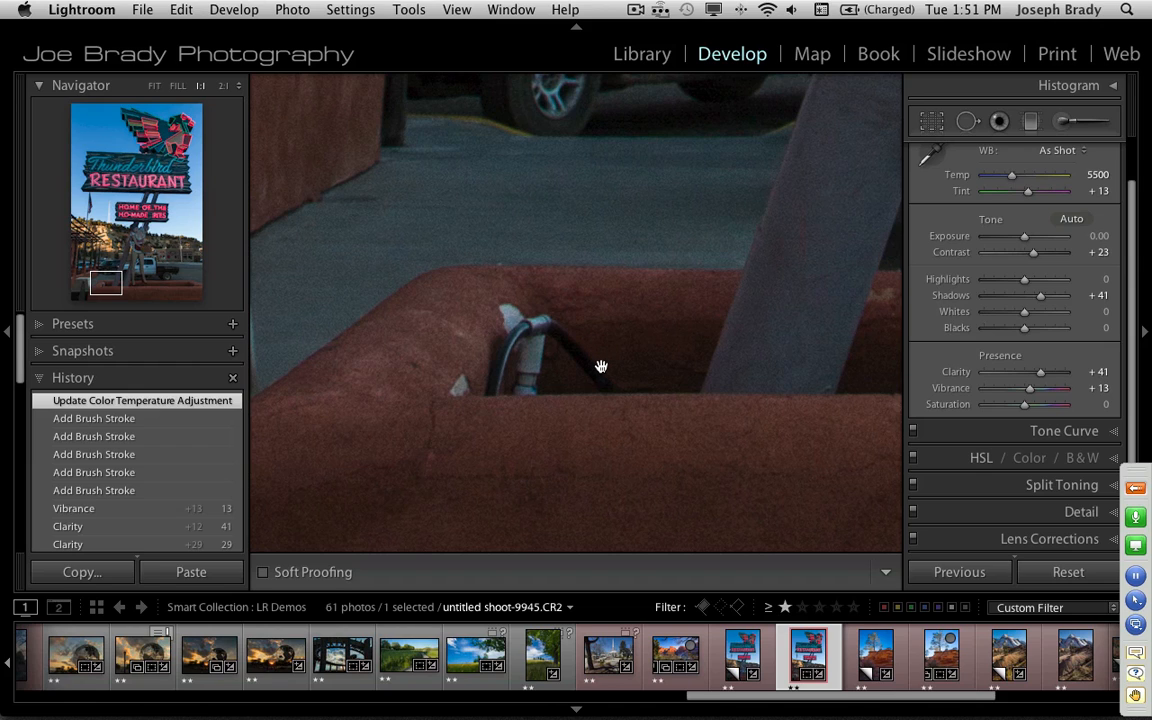
click(968, 122)
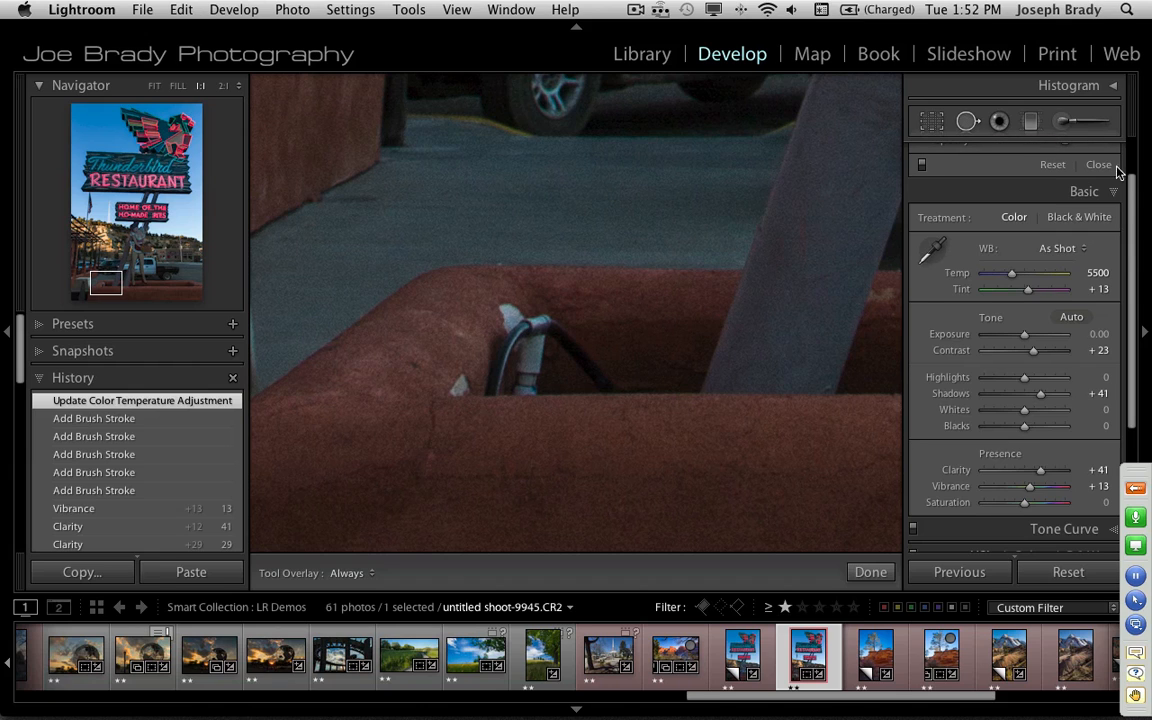
scroll(1090, 166, up, 2)
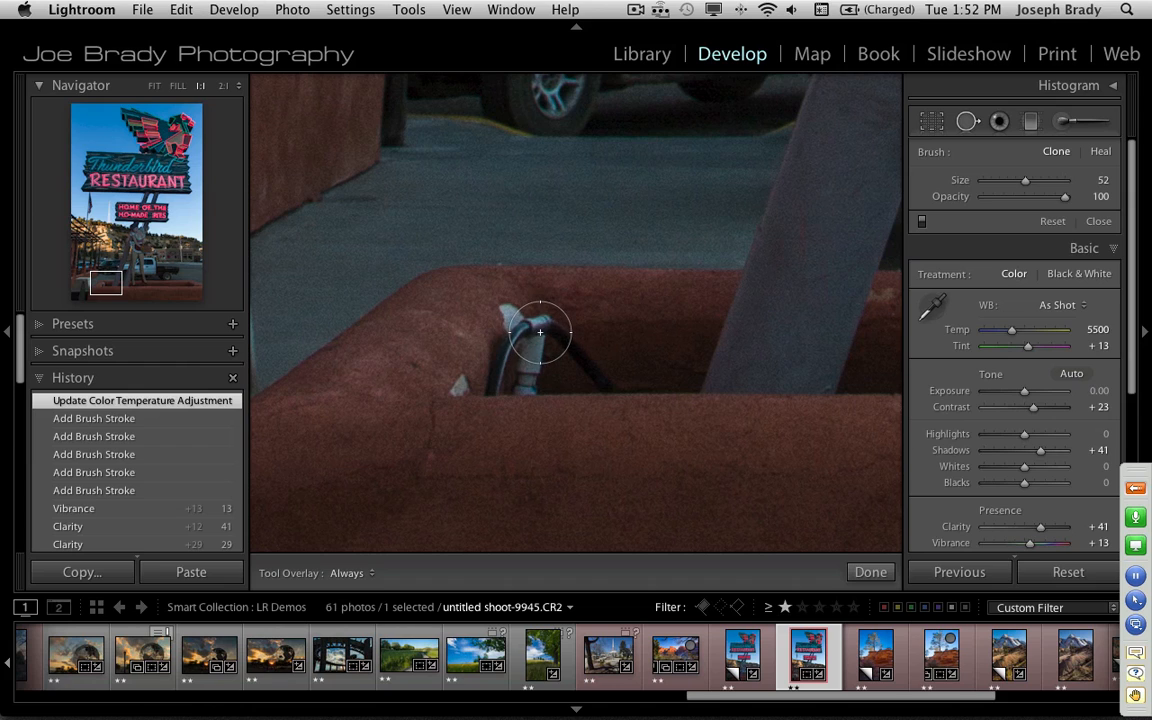
drag(541, 330, 652, 328)
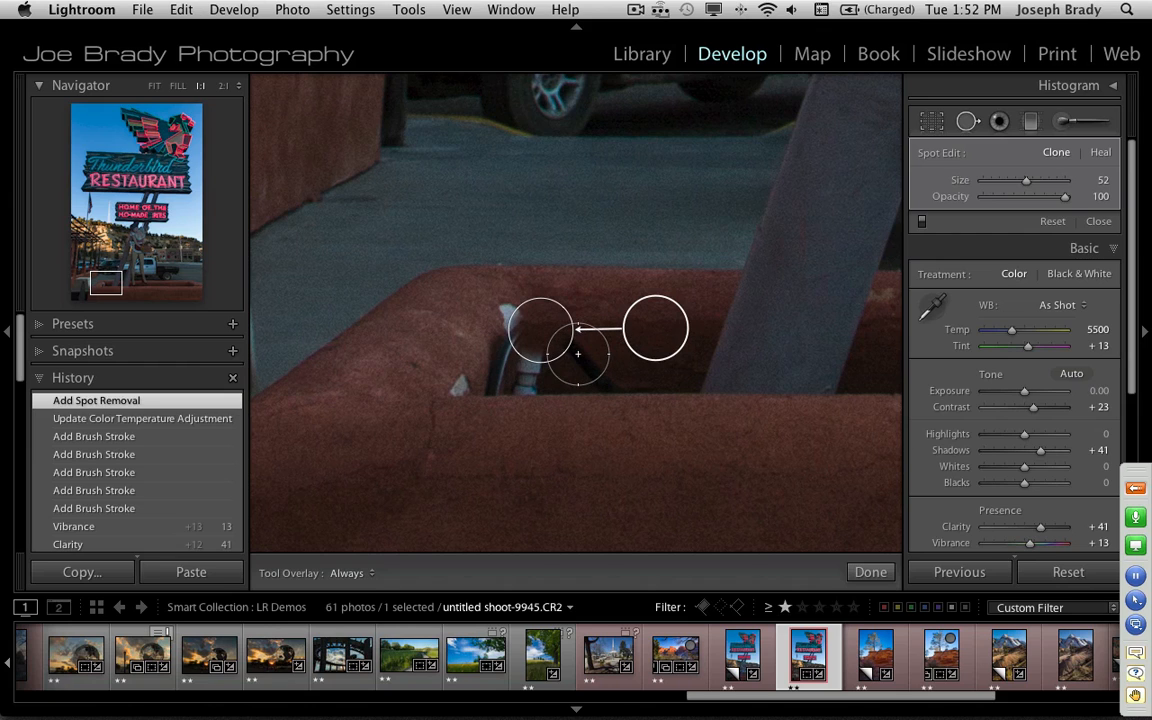
drag(592, 353, 577, 352)
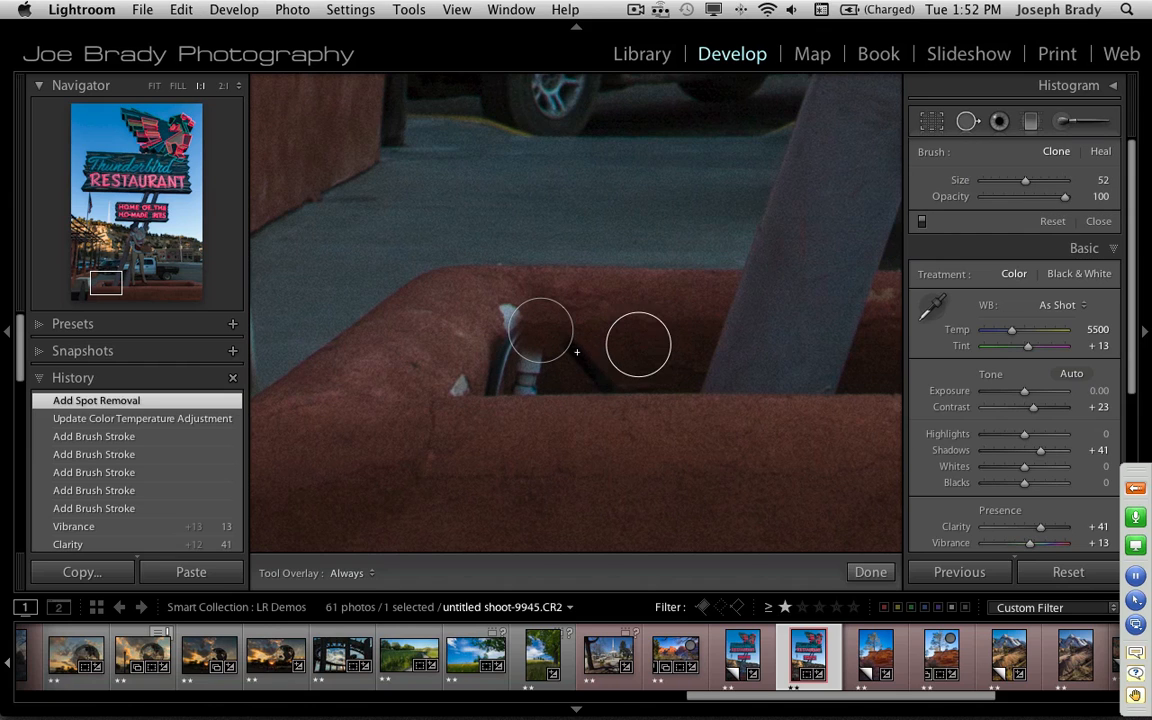
click(577, 352)
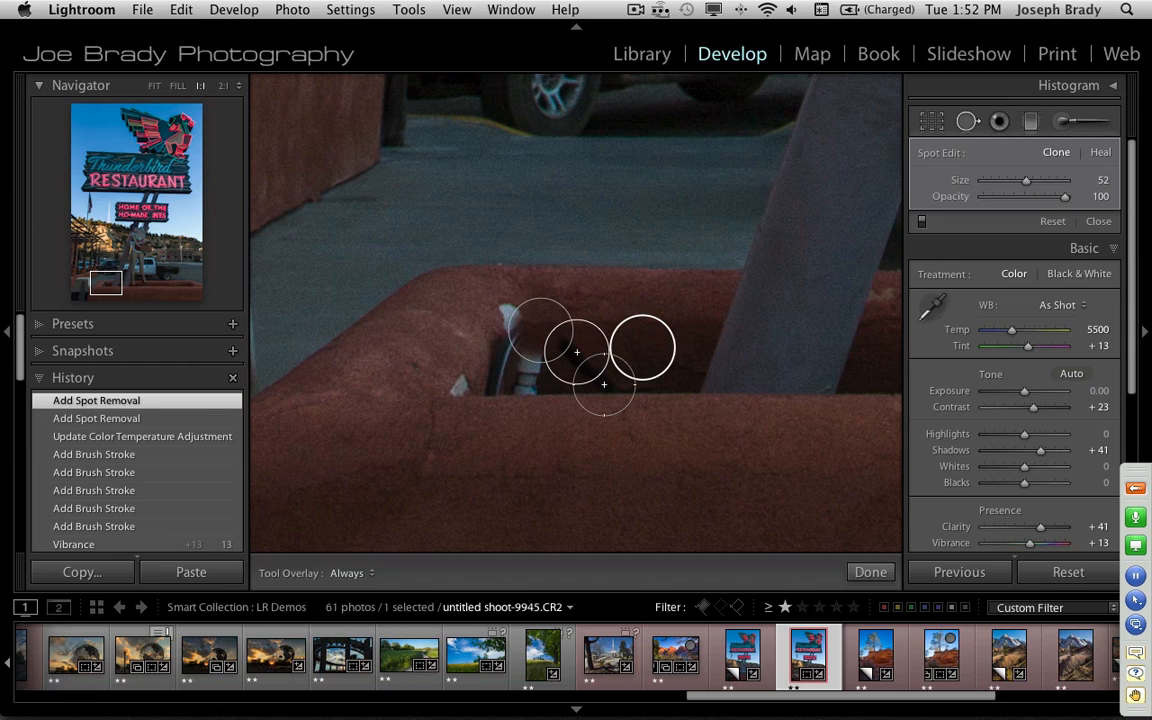
drag(601, 384, 663, 386)
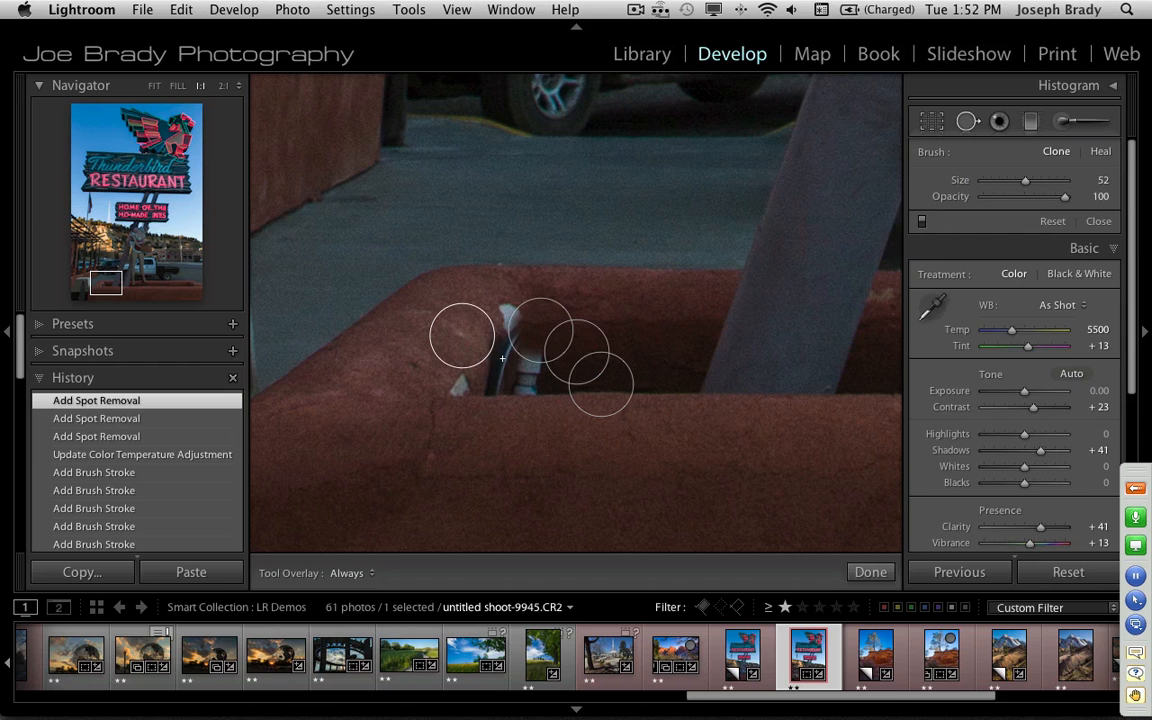
Clone over the remaining hose and pipe base with samples from the planter wall and interior, and close Spot Removal
click(464, 335)
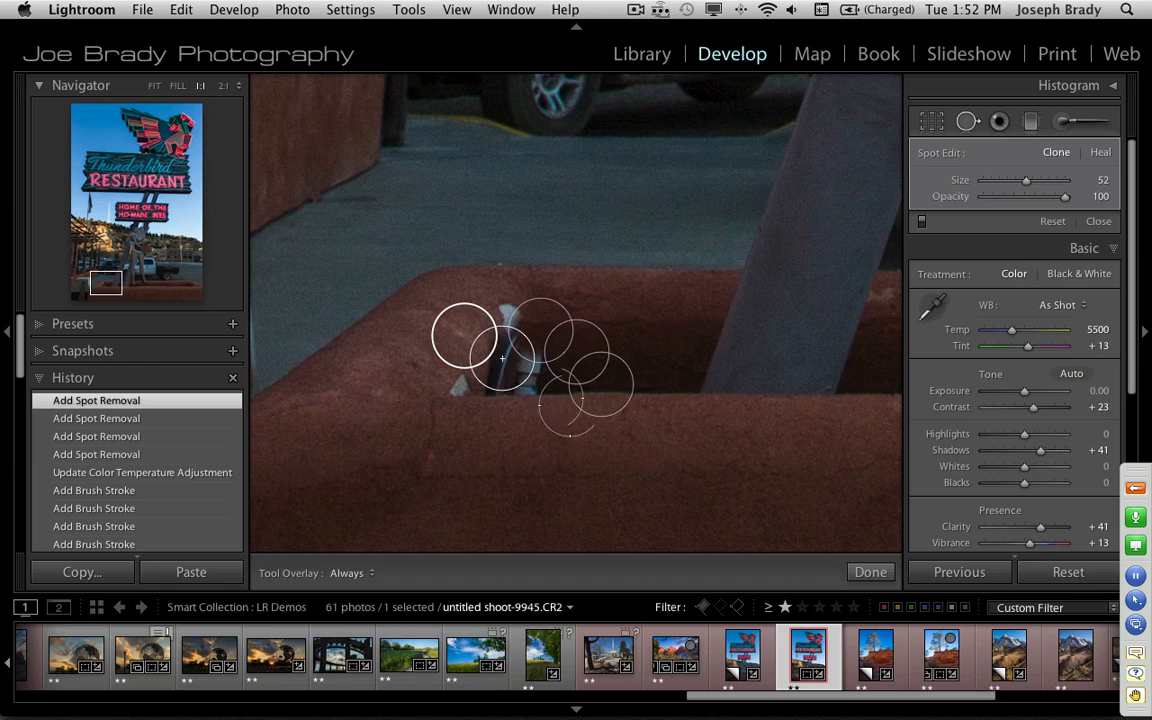
drag(536, 373, 572, 378)
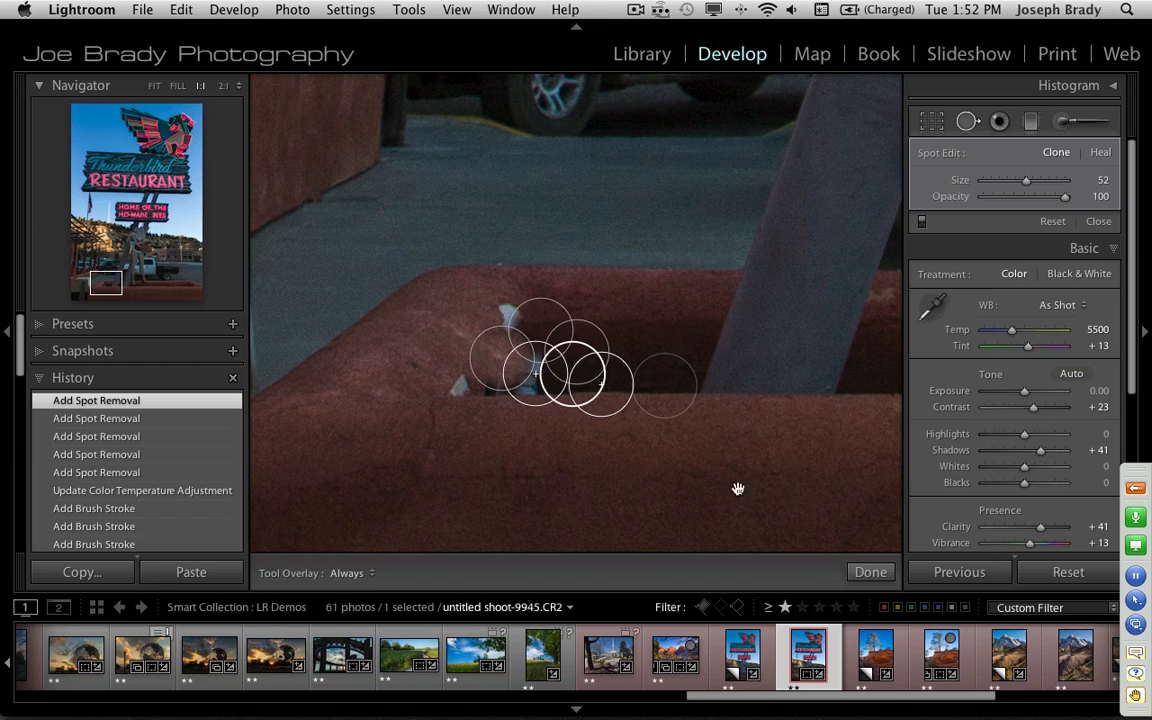
key(q)
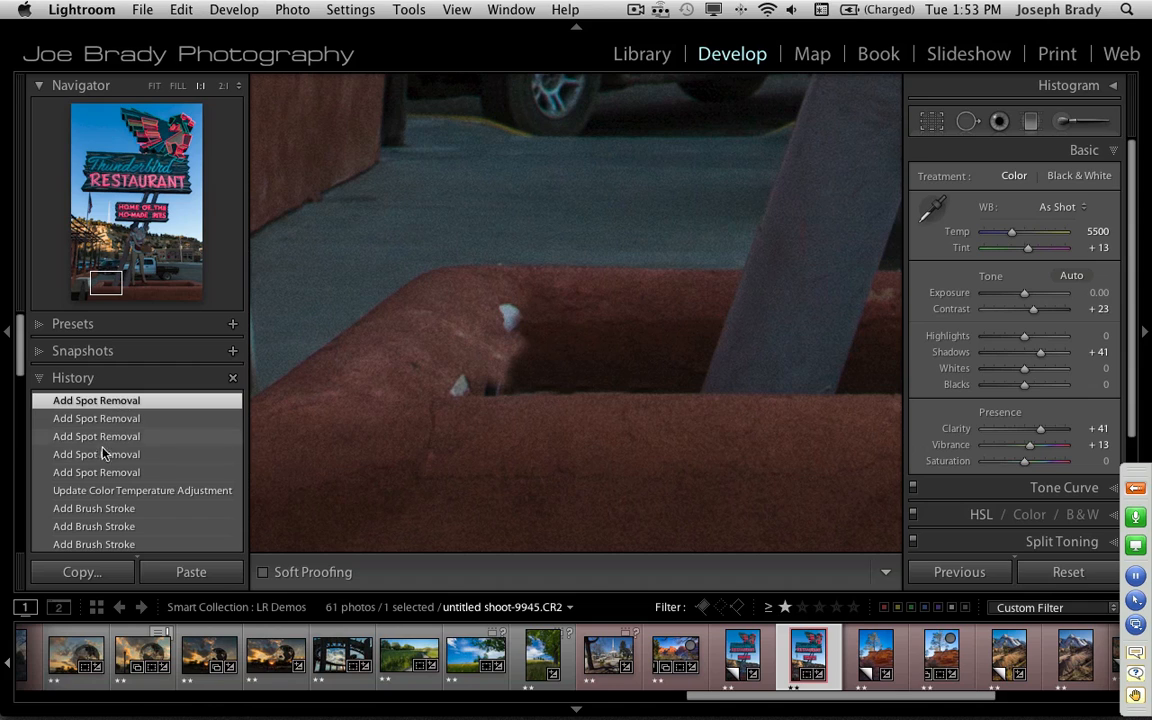
Step the photo's history back to the brush temperature adjustment to view the planter before the spot removals
click(98, 491)
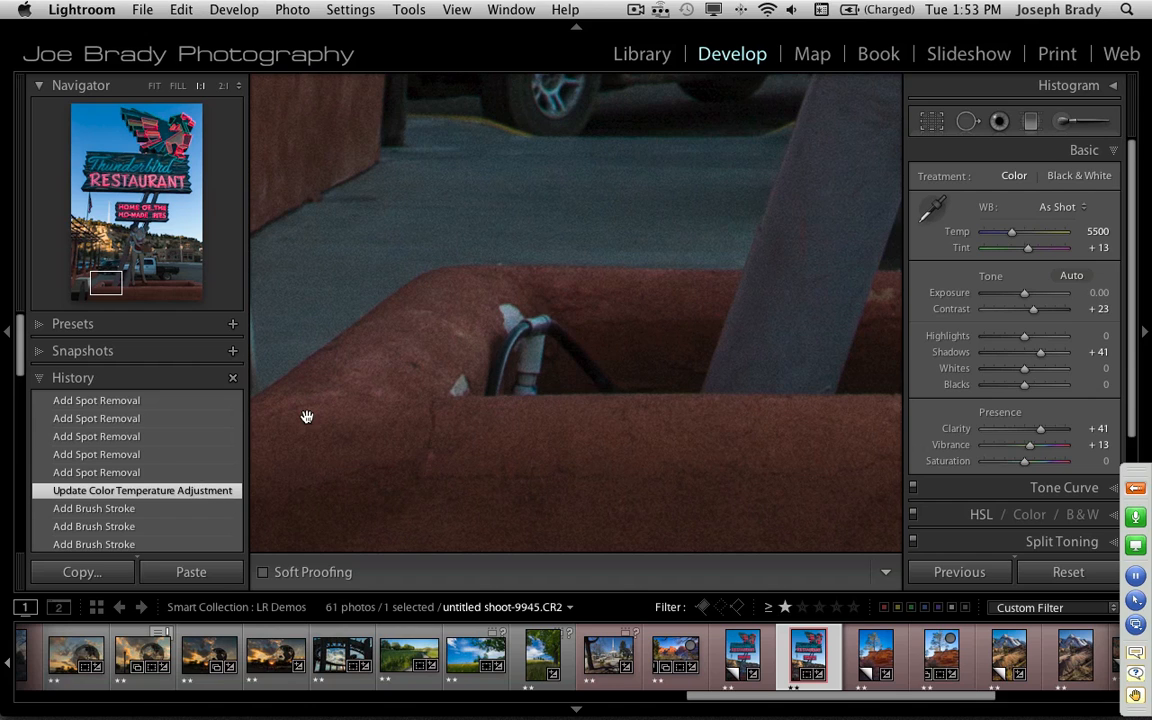
Show the whole restaurant sign photo, turn on soft proofing, and set the proof matte color to 50% Gray
click(581, 318)
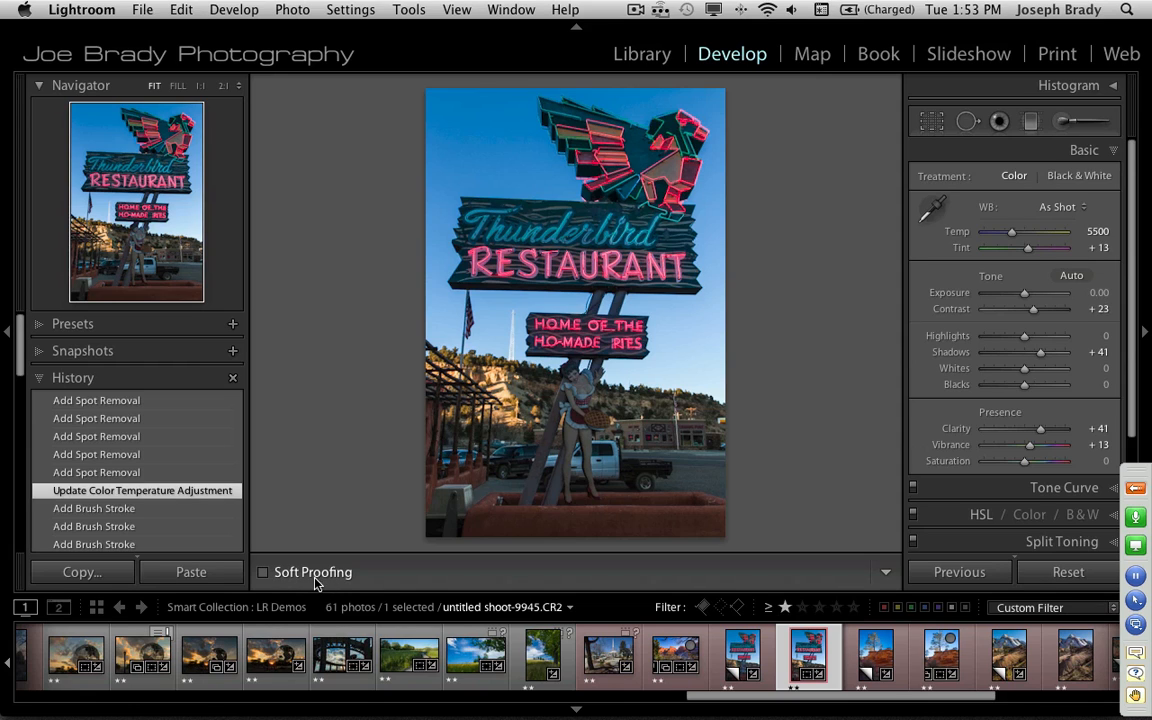
click(263, 577)
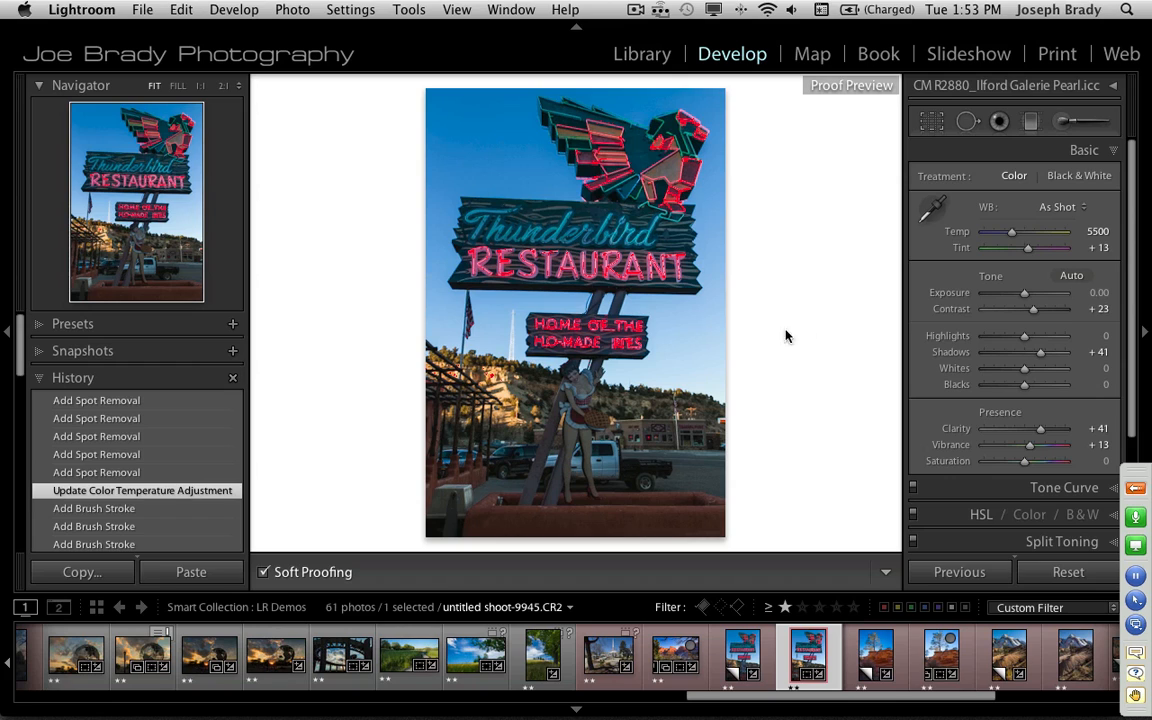
right_click(802, 364)
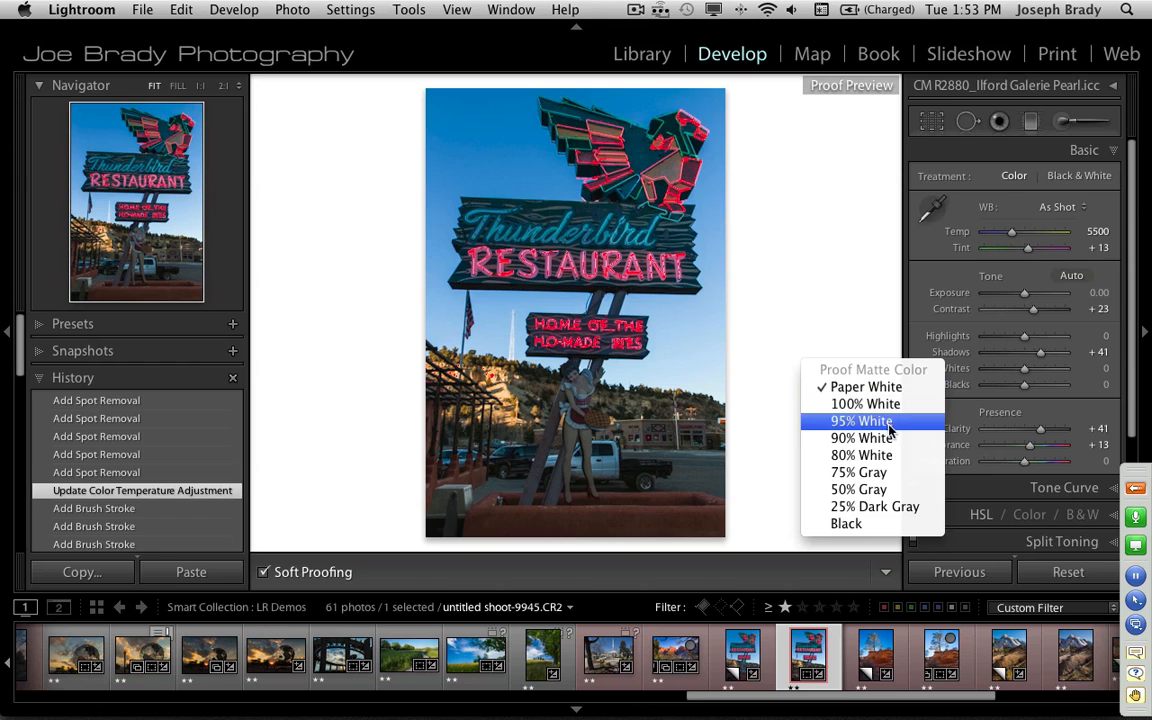
click(893, 473)
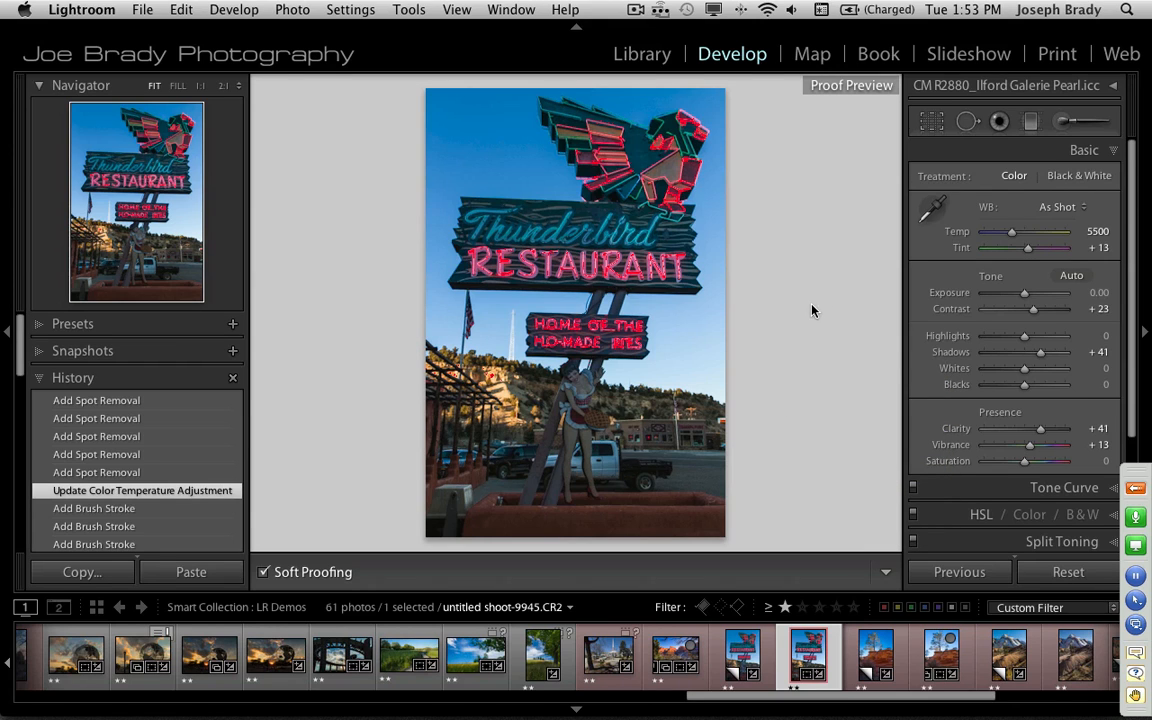
right_click(812, 309)
click(860, 430)
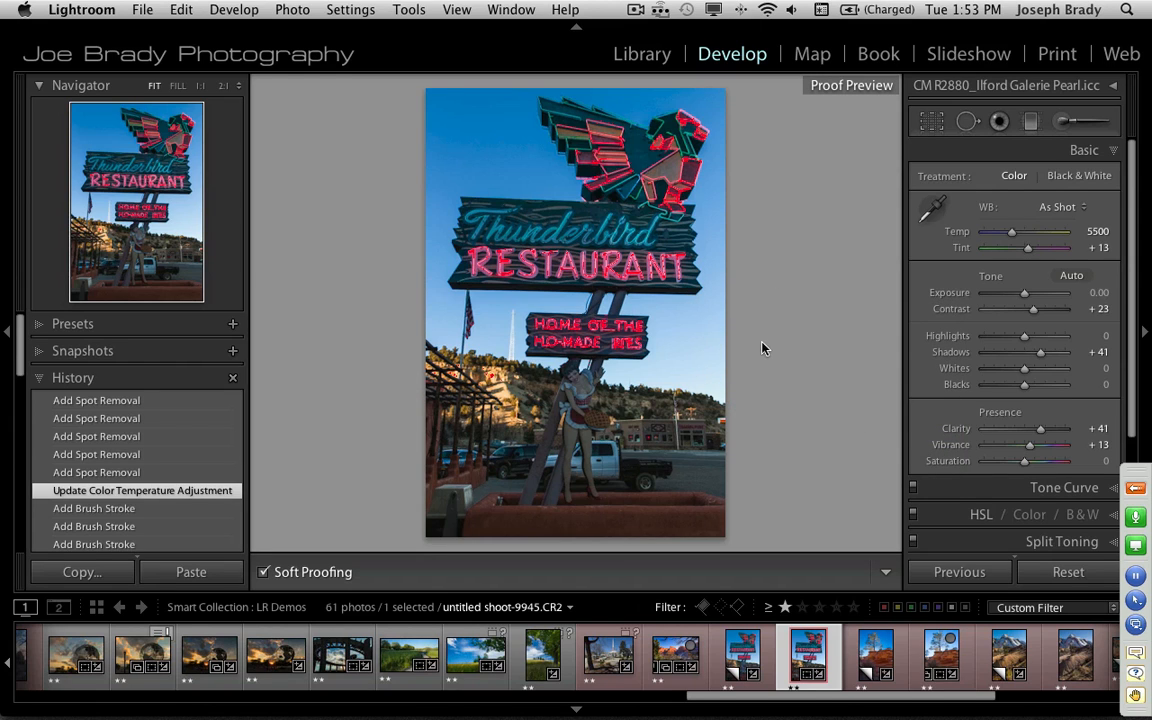
Expand the soft proofing histogram and show the destination and monitor gamut warnings on the photo
click(1112, 87)
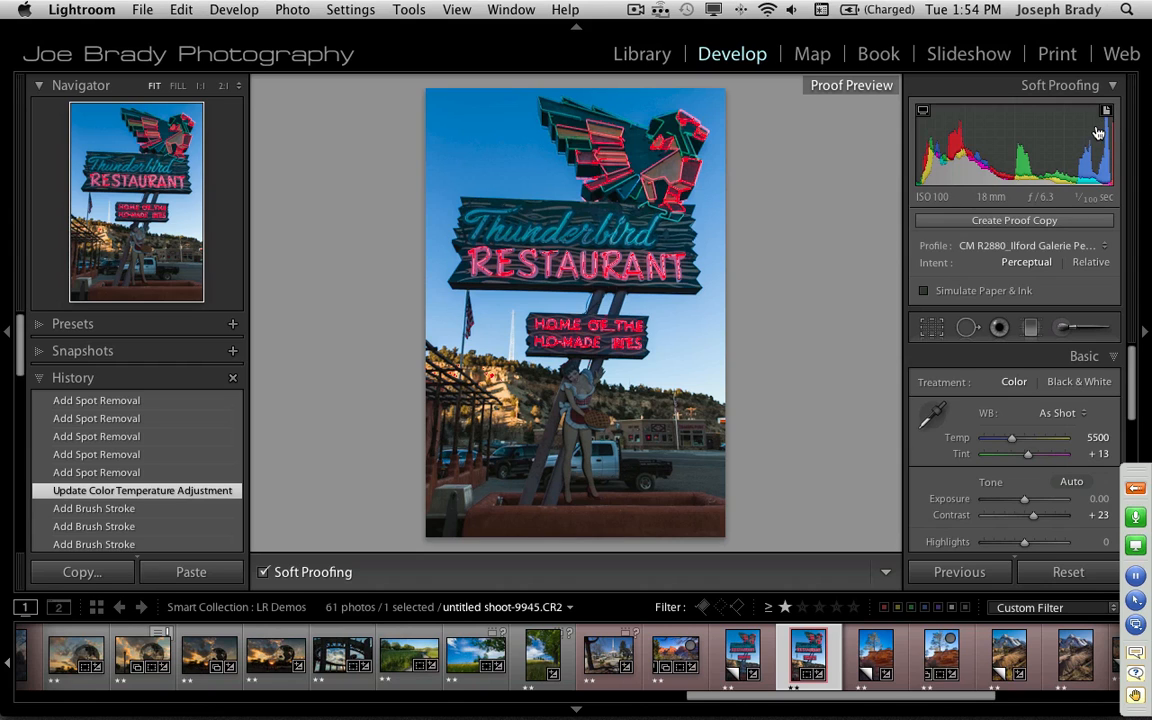
click(923, 113)
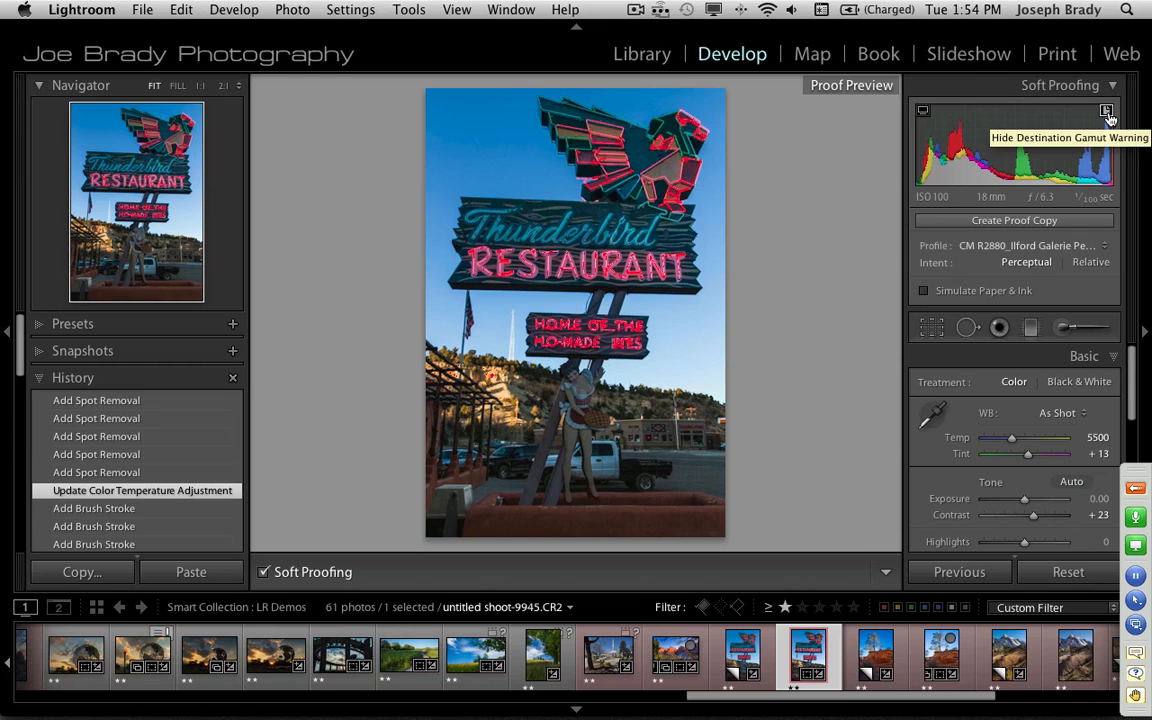
mouse_move(924, 113)
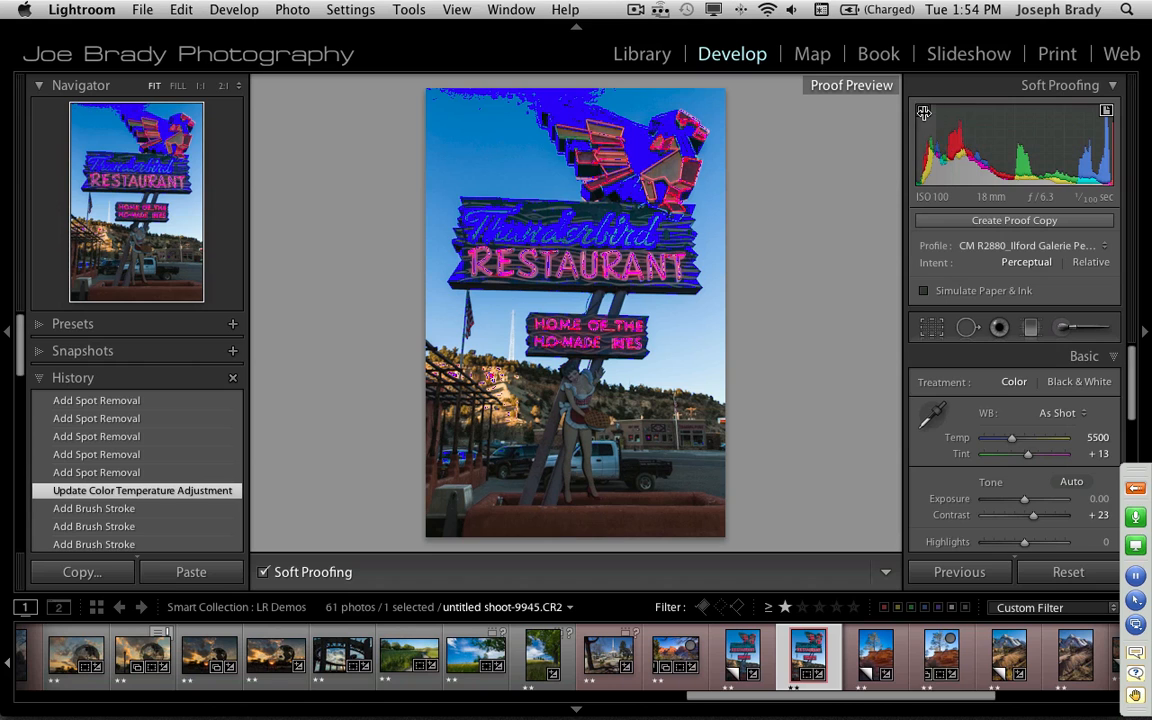
click(923, 111)
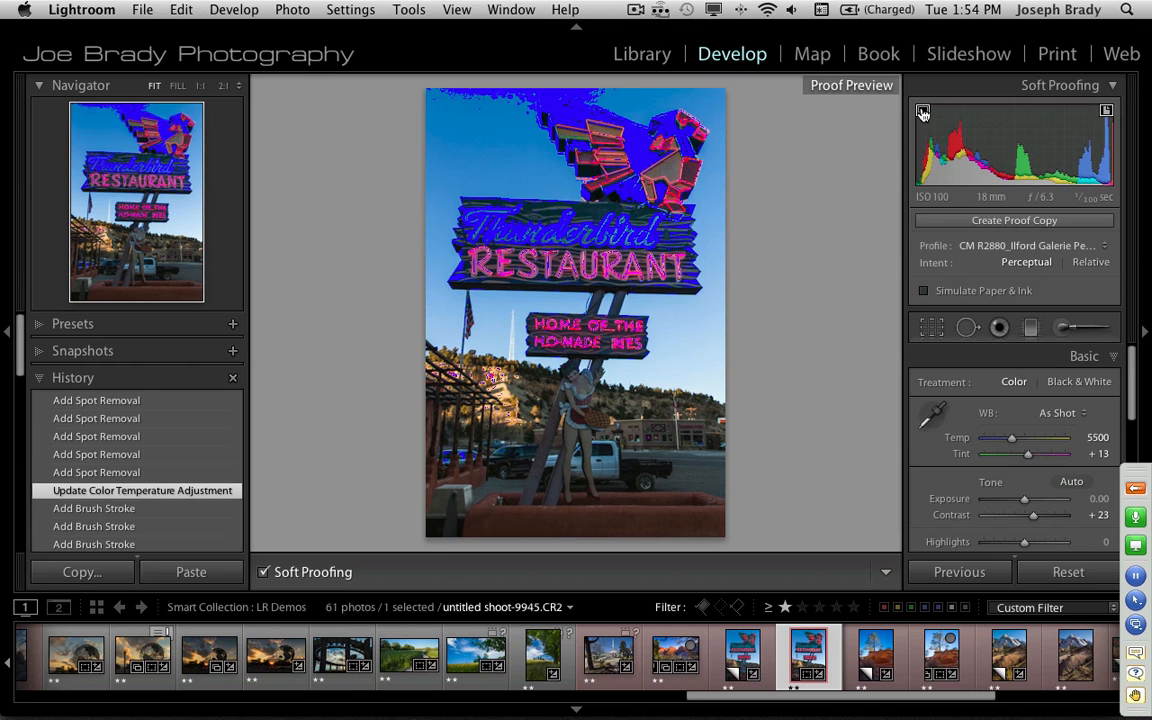
View the bird's wing at 1:3 and compare it with the monitor gamut warning on and off
click(583, 130)
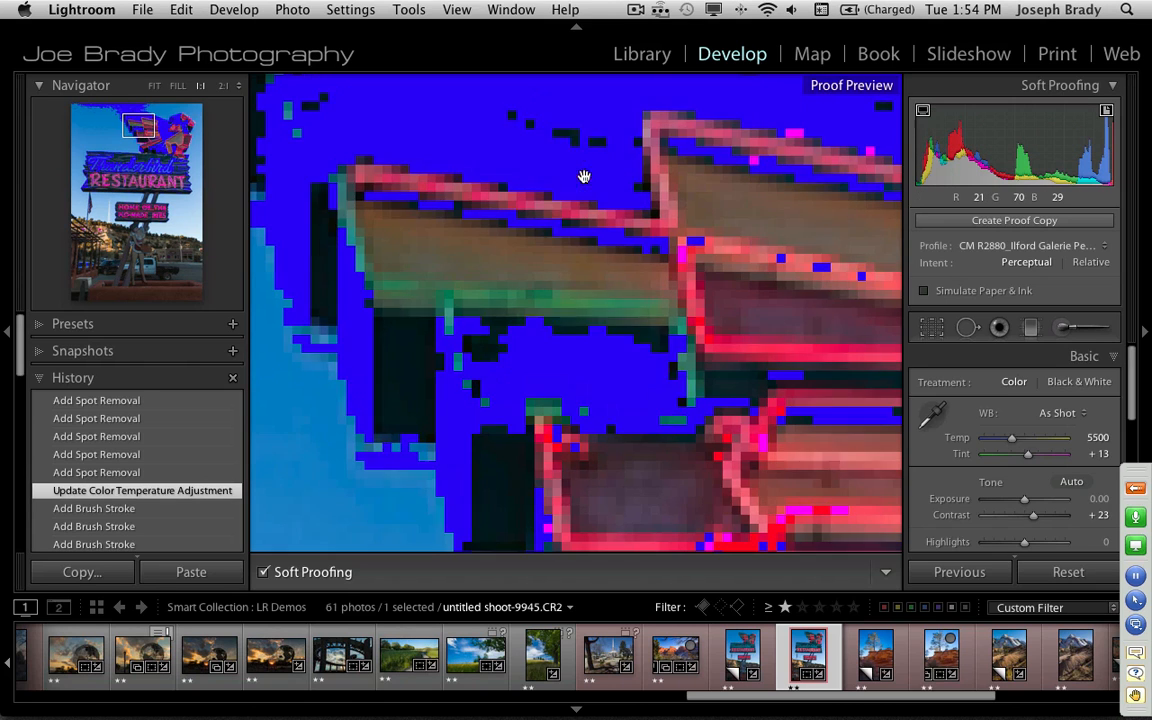
click(223, 85)
click(260, 130)
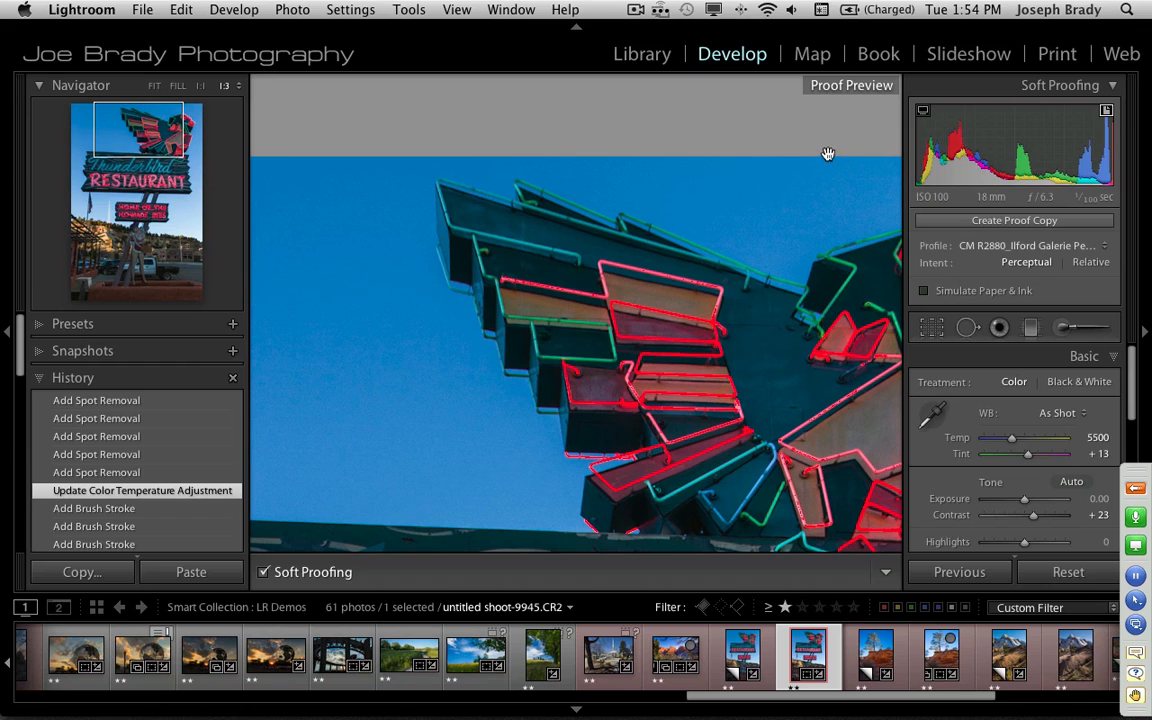
click(923, 113)
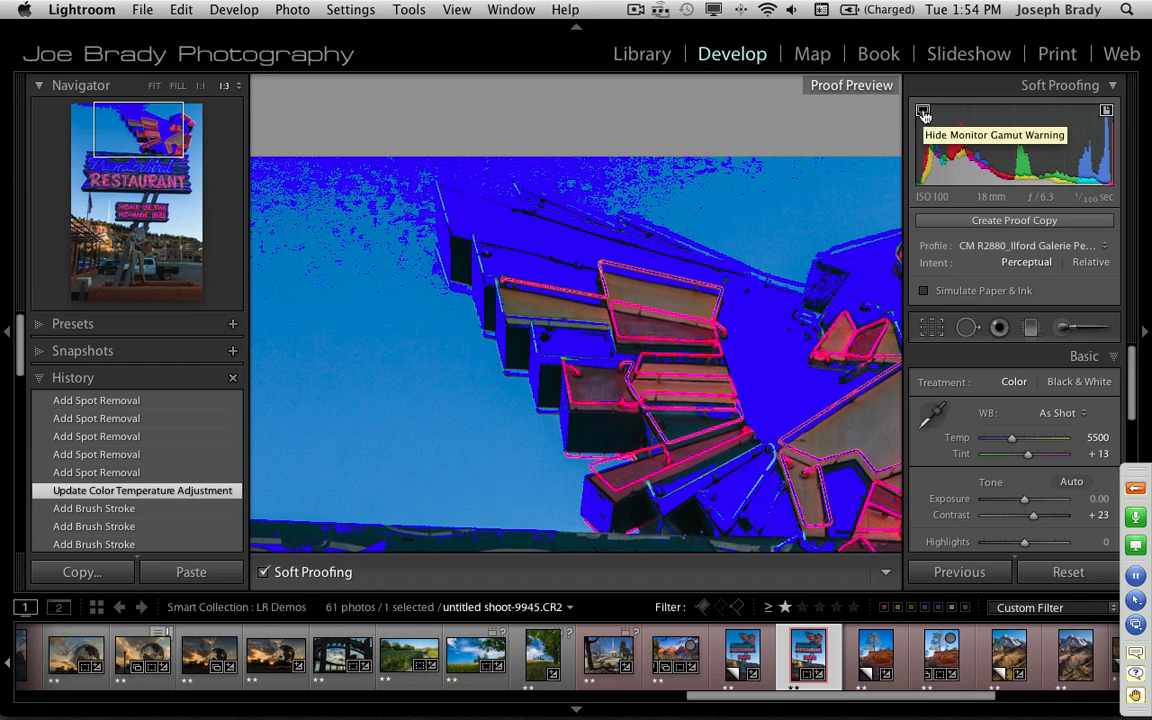
click(924, 114)
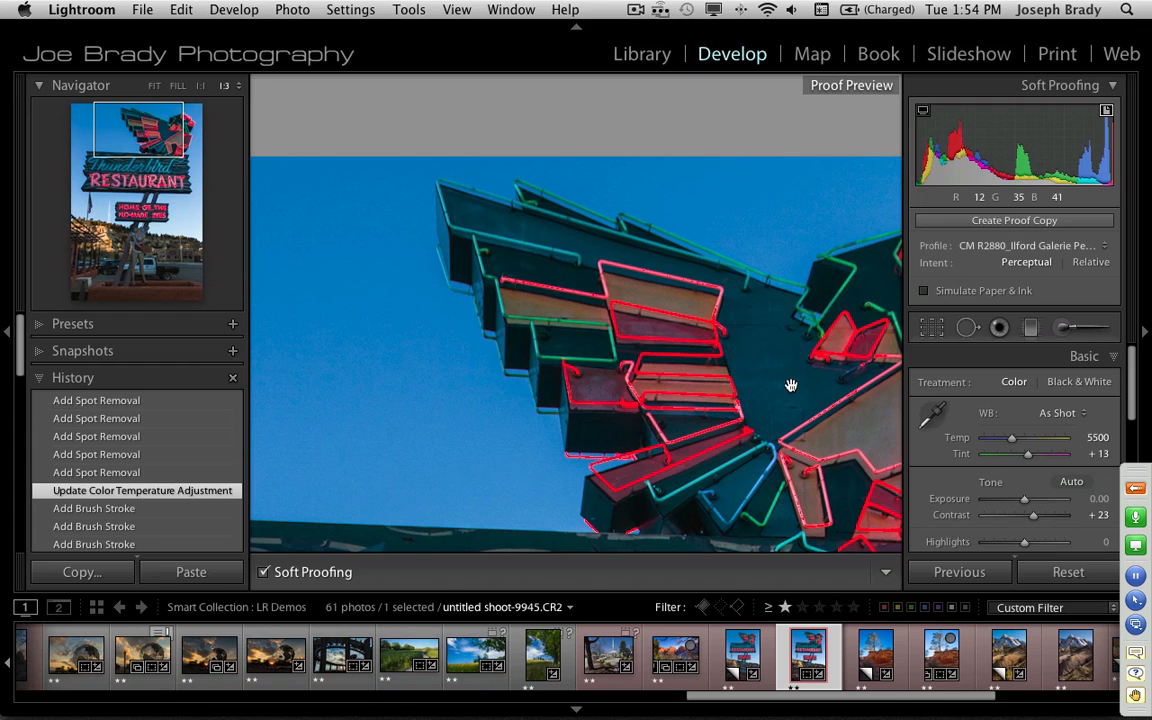
Examine the bird's red neon tubes up to 1:1 with the destination gamut warning off and on
drag(706, 346, 556, 249)
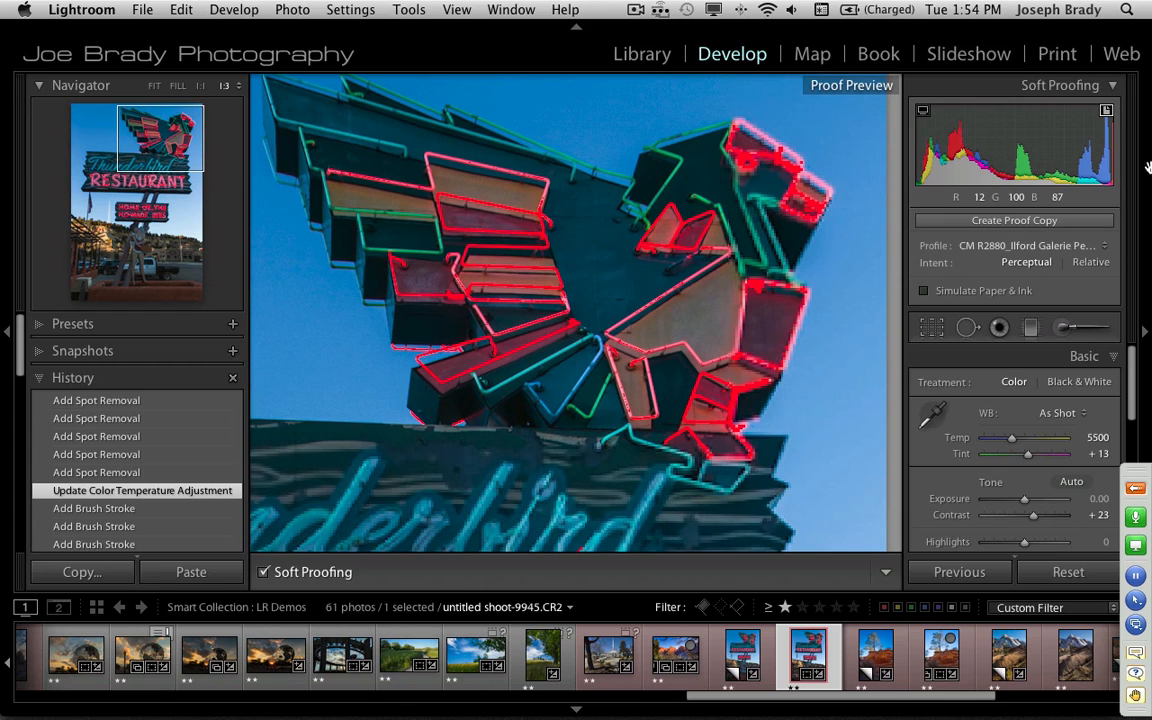
click(1107, 114)
click(1107, 114)
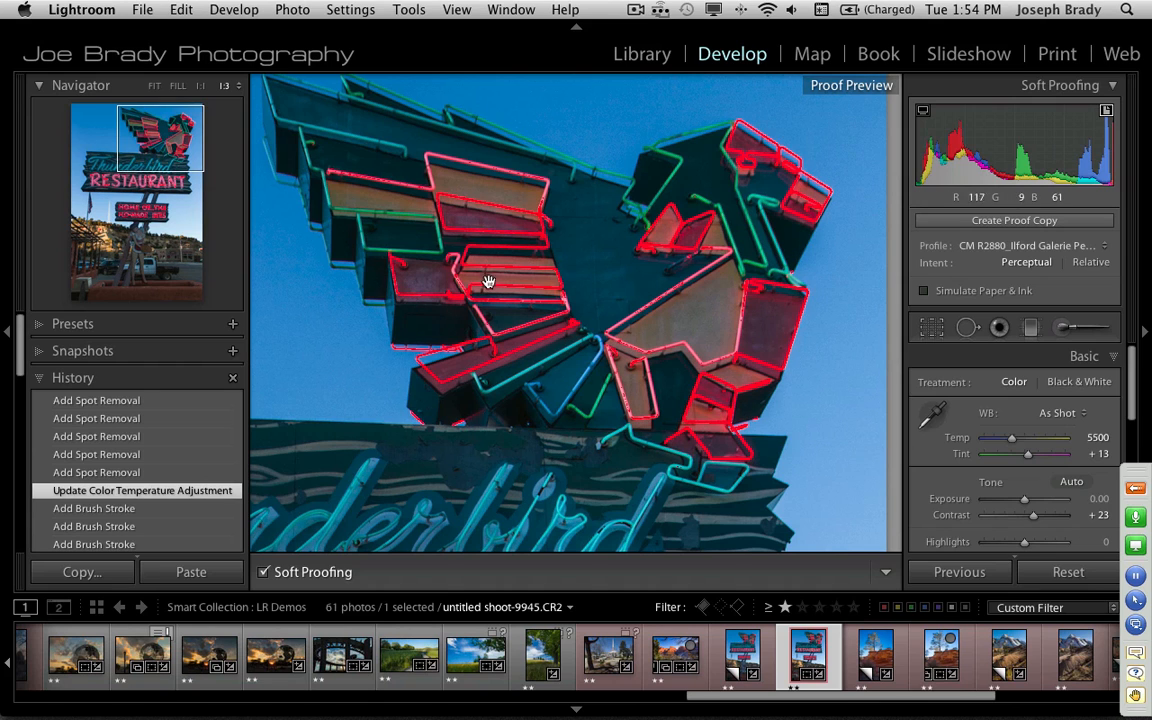
click(200, 86)
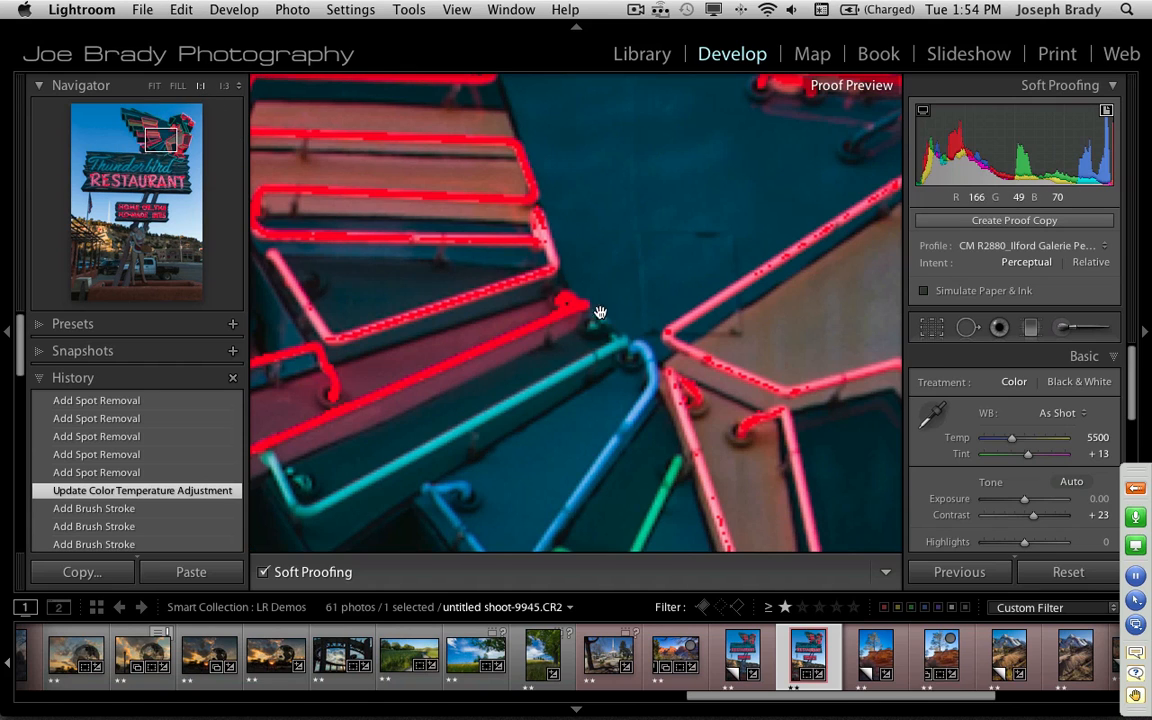
drag(337, 283, 287, 312)
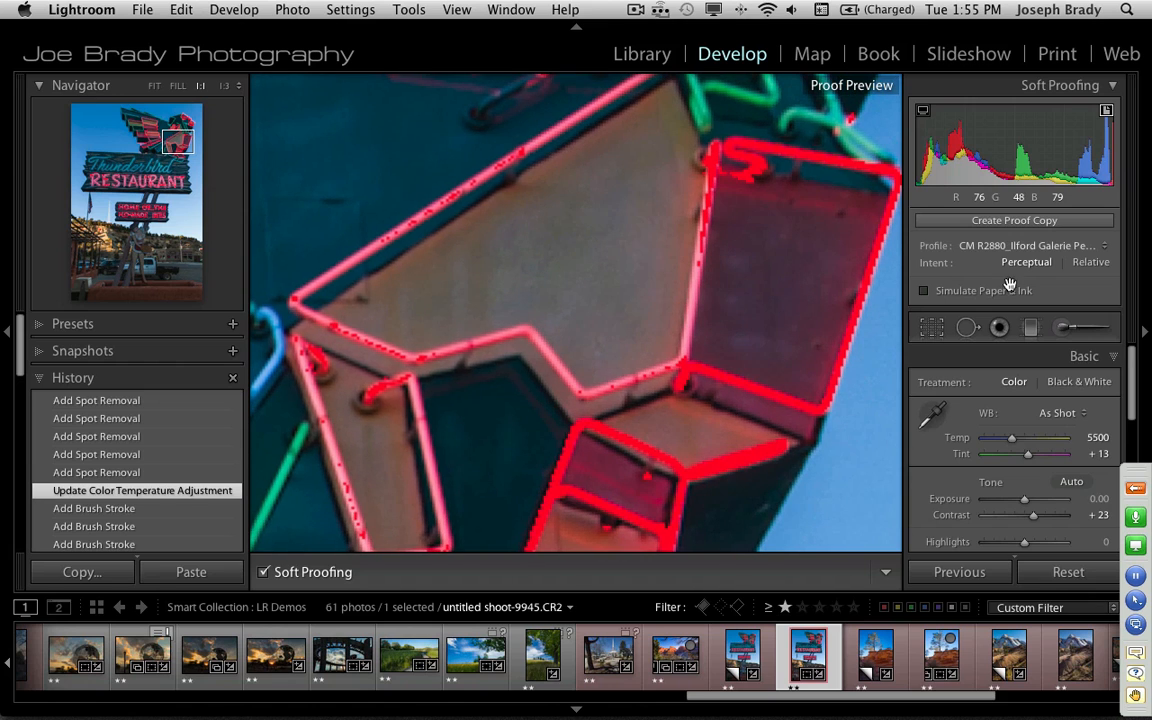
drag(679, 254, 579, 269)
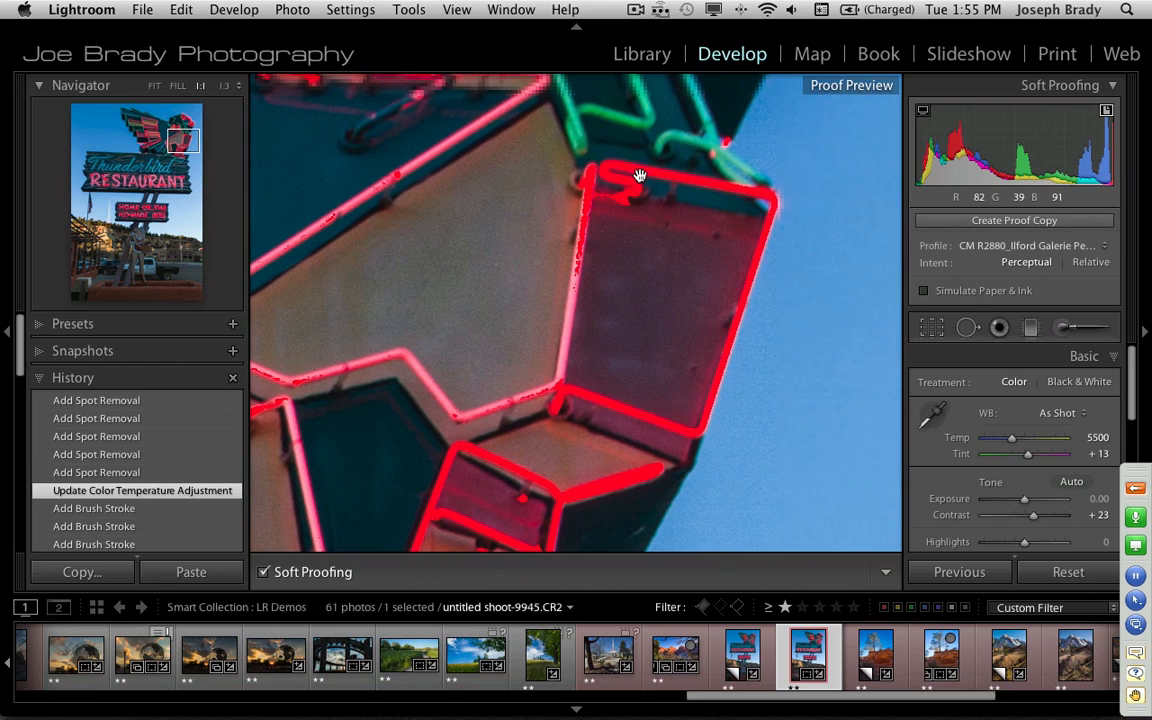
click(1107, 113)
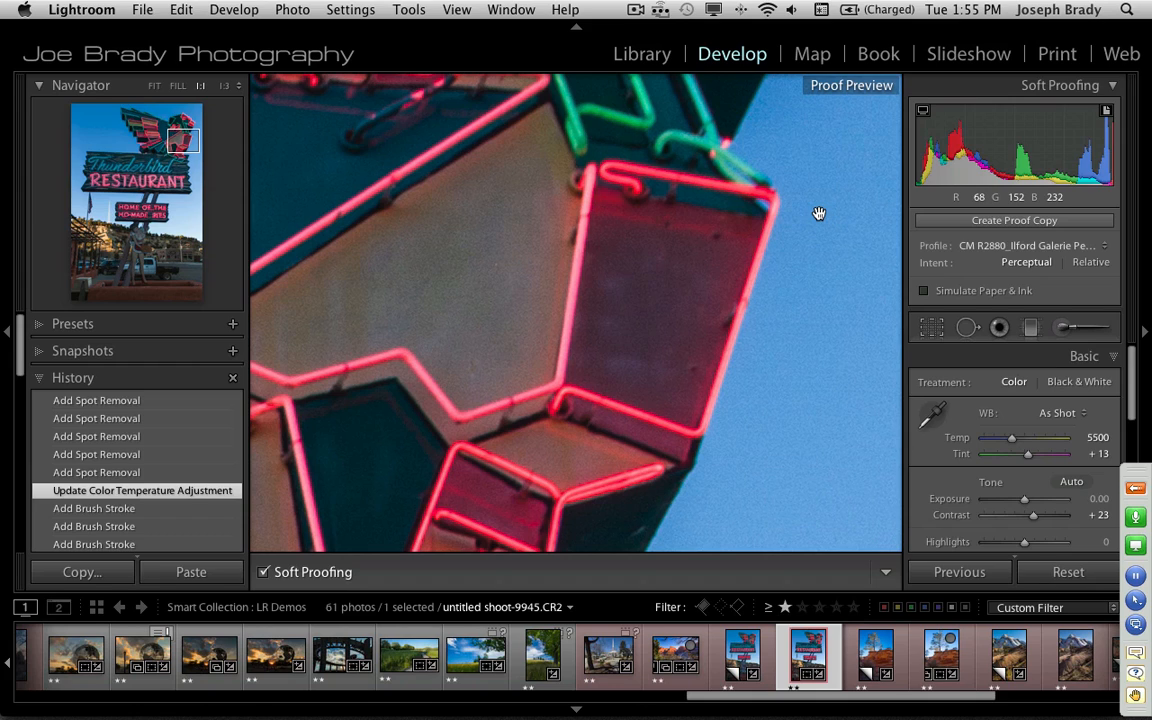
click(1106, 112)
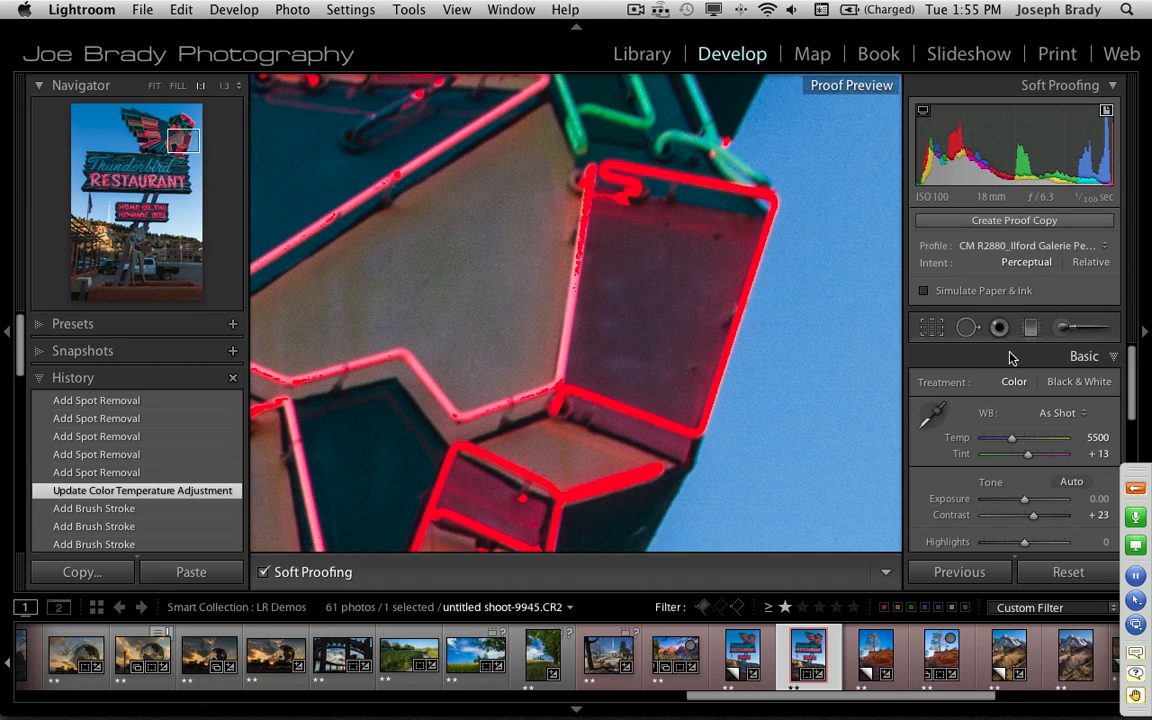
Try shifting the Red hue to about +26 with the HSL targeted adjustment on the neon tube, and undo it
scroll(1000, 430, down, 10)
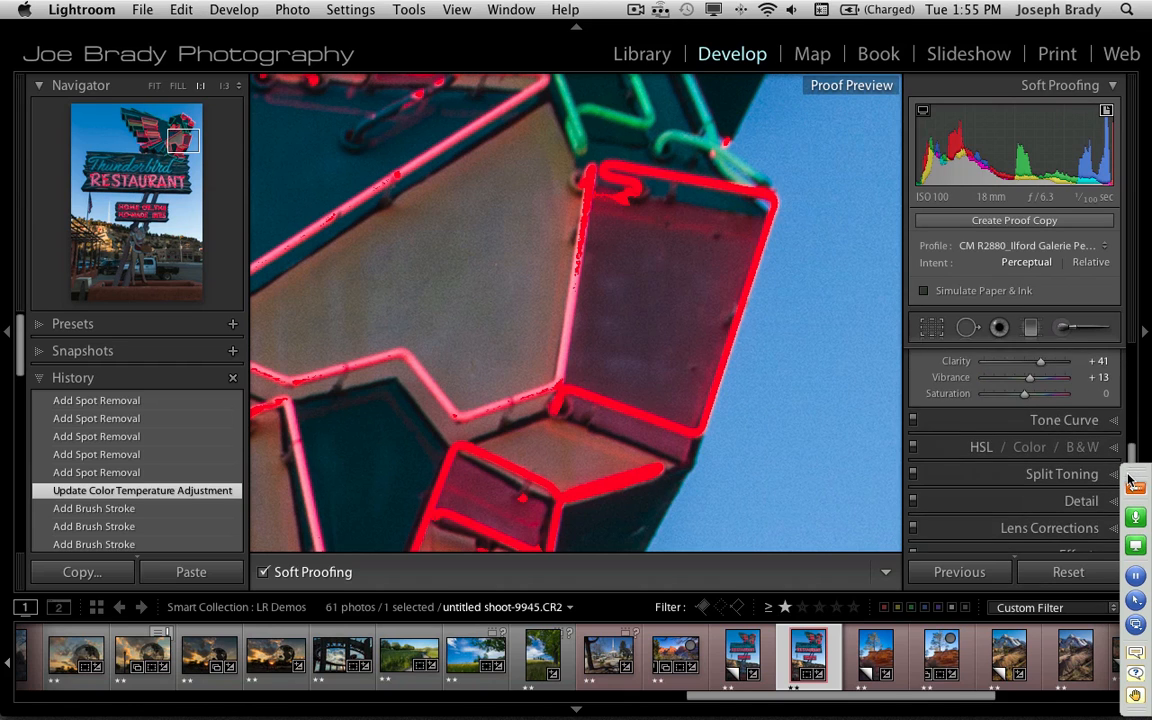
click(981, 452)
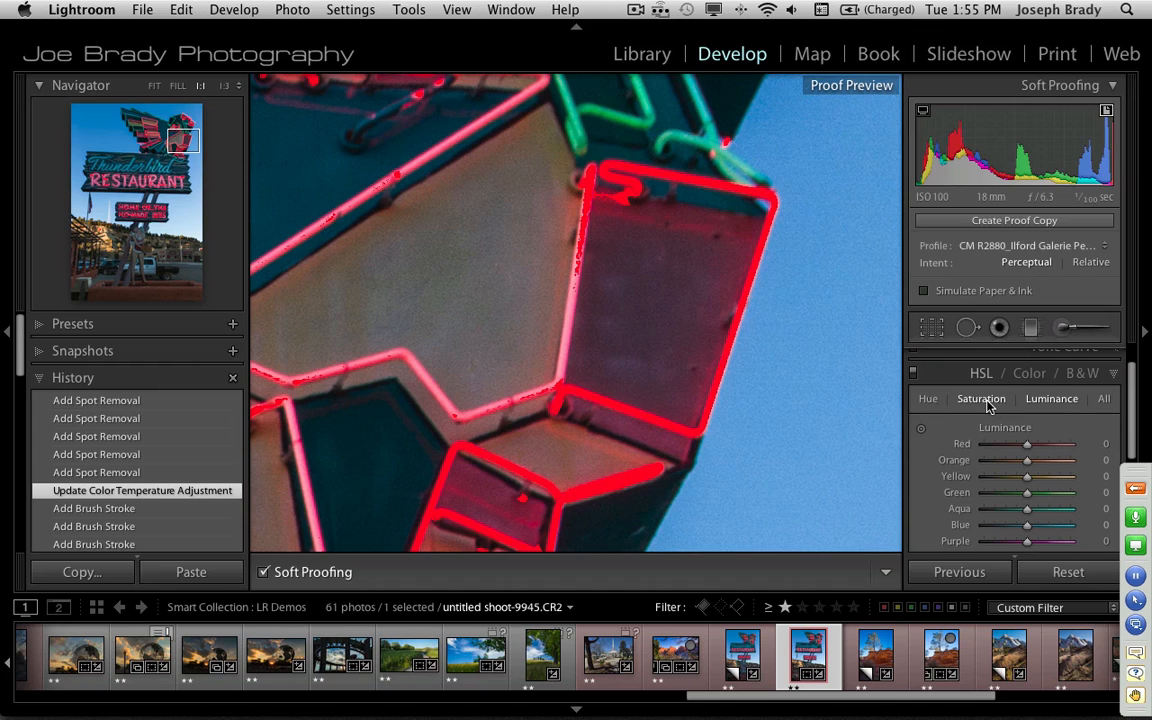
click(925, 400)
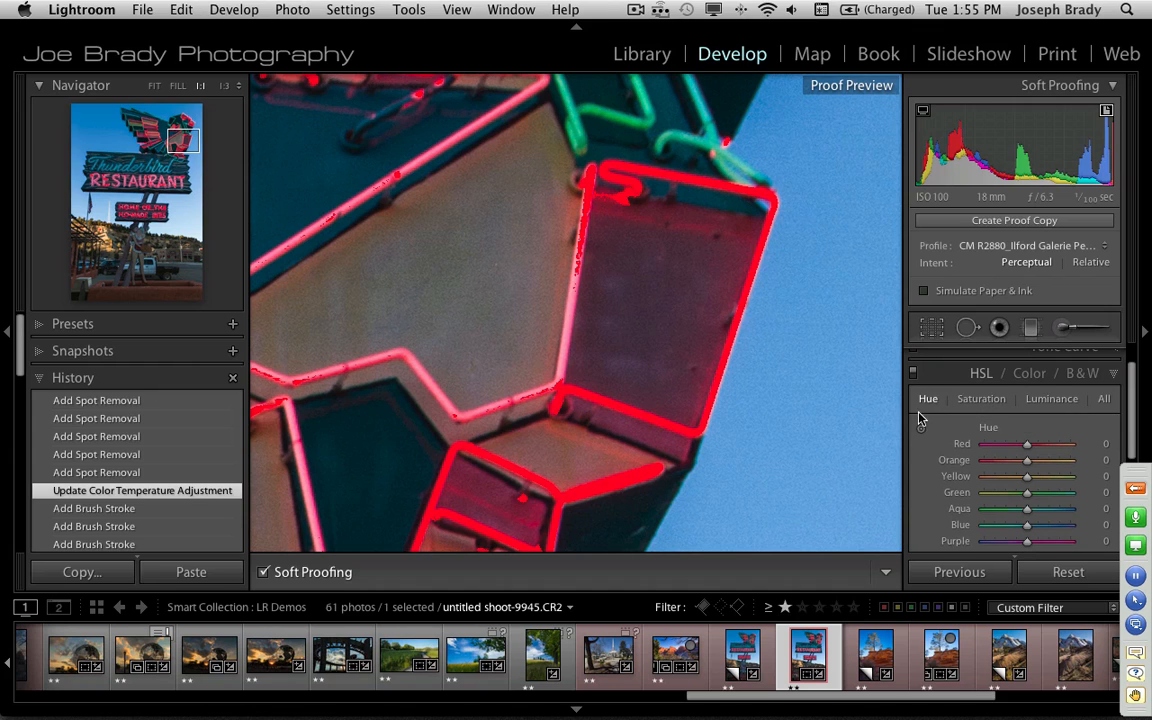
click(921, 430)
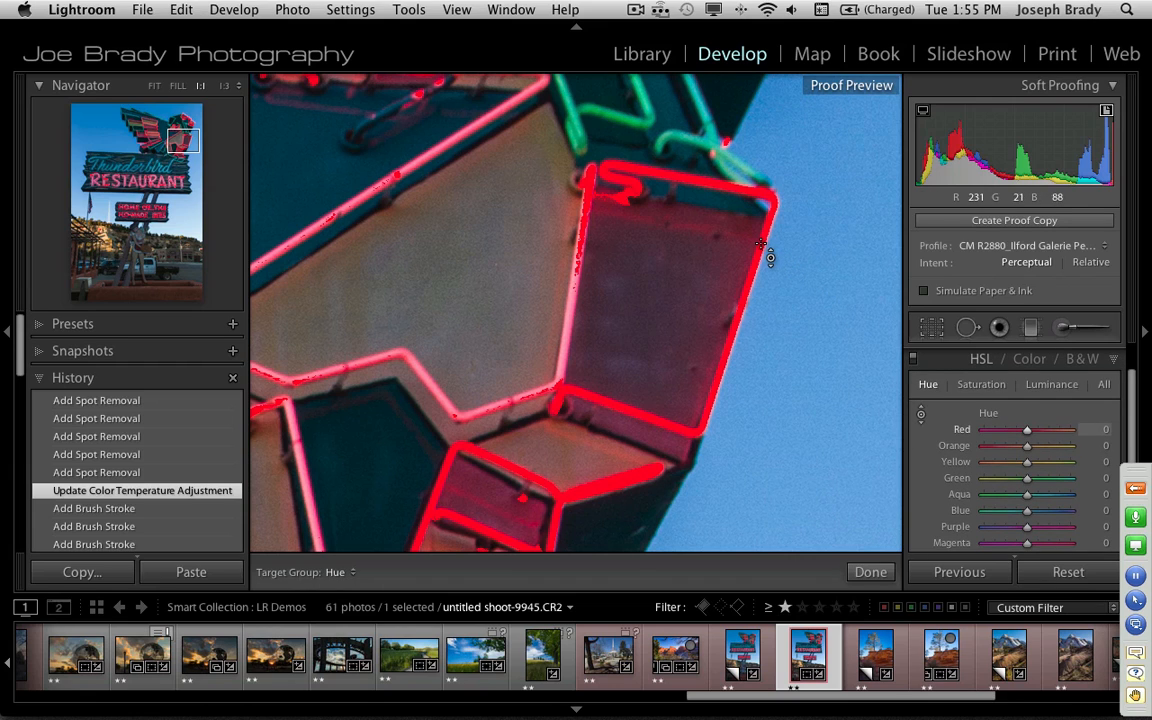
drag(738, 318, 738, 288)
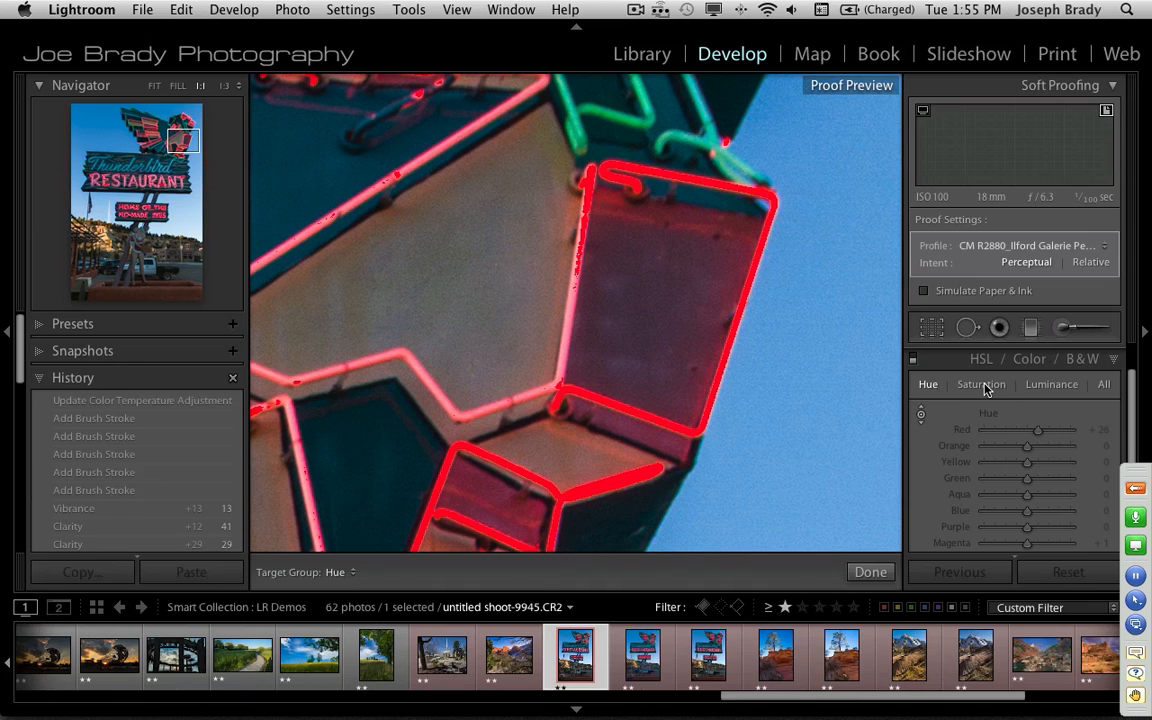
key(super+z)
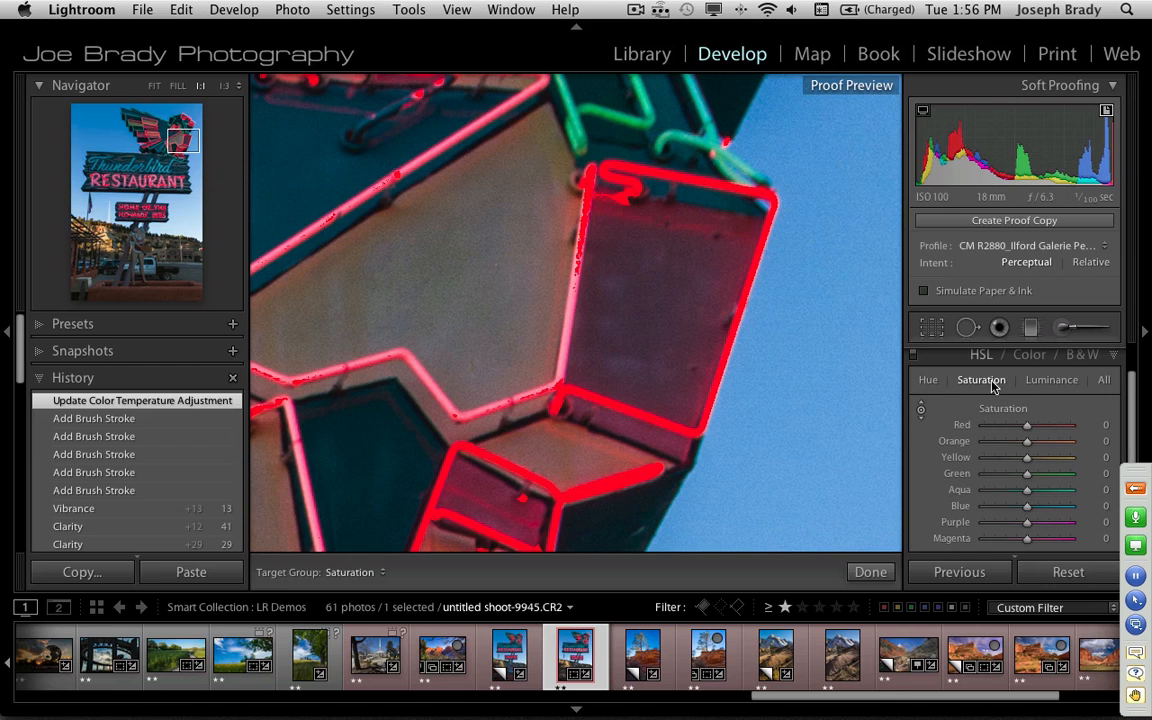
Try lowering the Red saturation to -62 with the targeted adjustment on the neon tube, and undo it
click(921, 410)
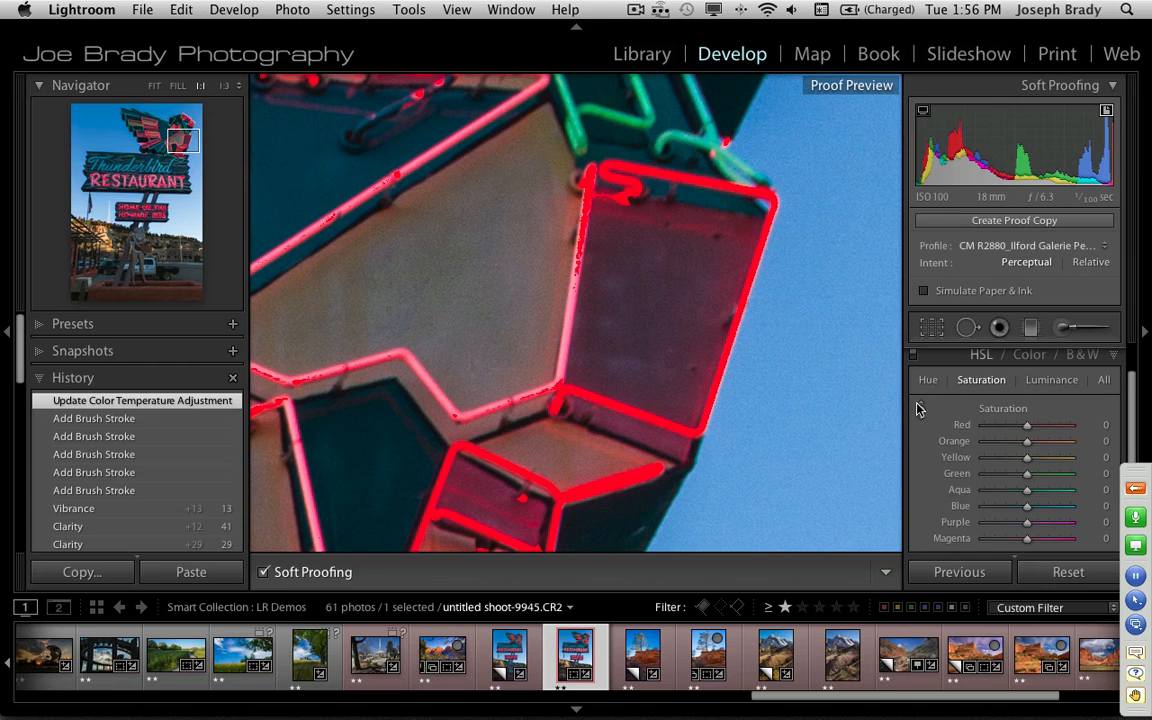
click(921, 410)
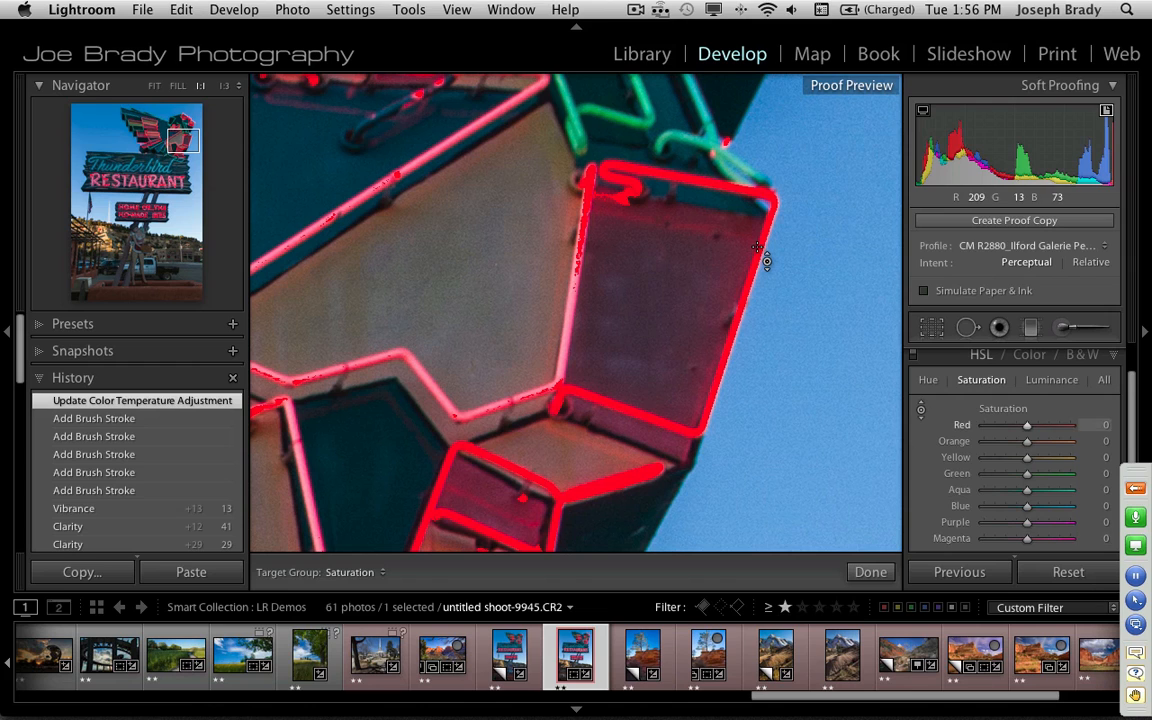
drag(767, 262, 767, 325)
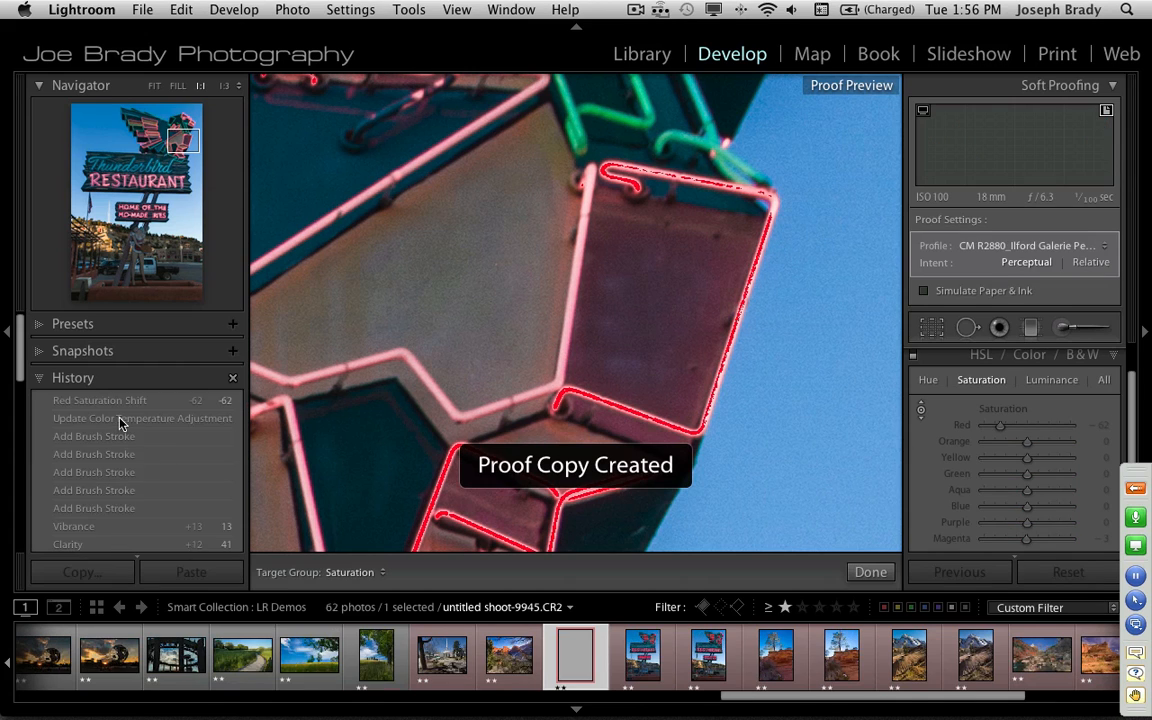
key(super+z)
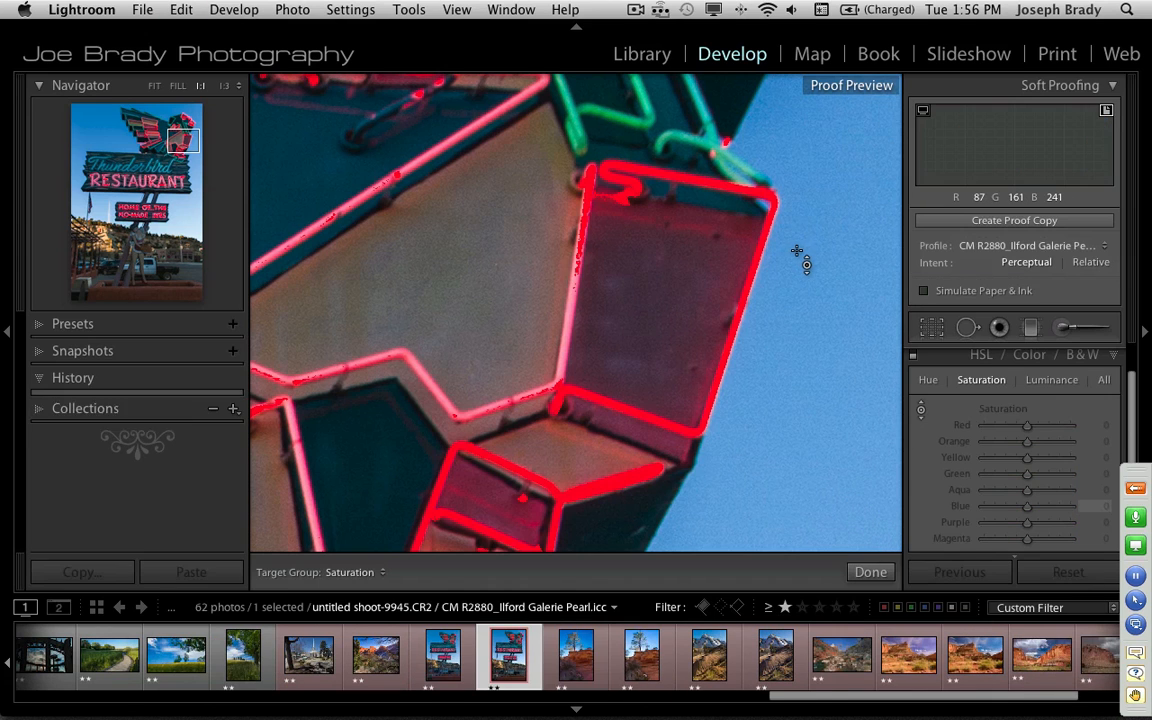
Hide the destination gamut warning and view the neon letters of RESTAURANT at 1:1
click(1106, 111)
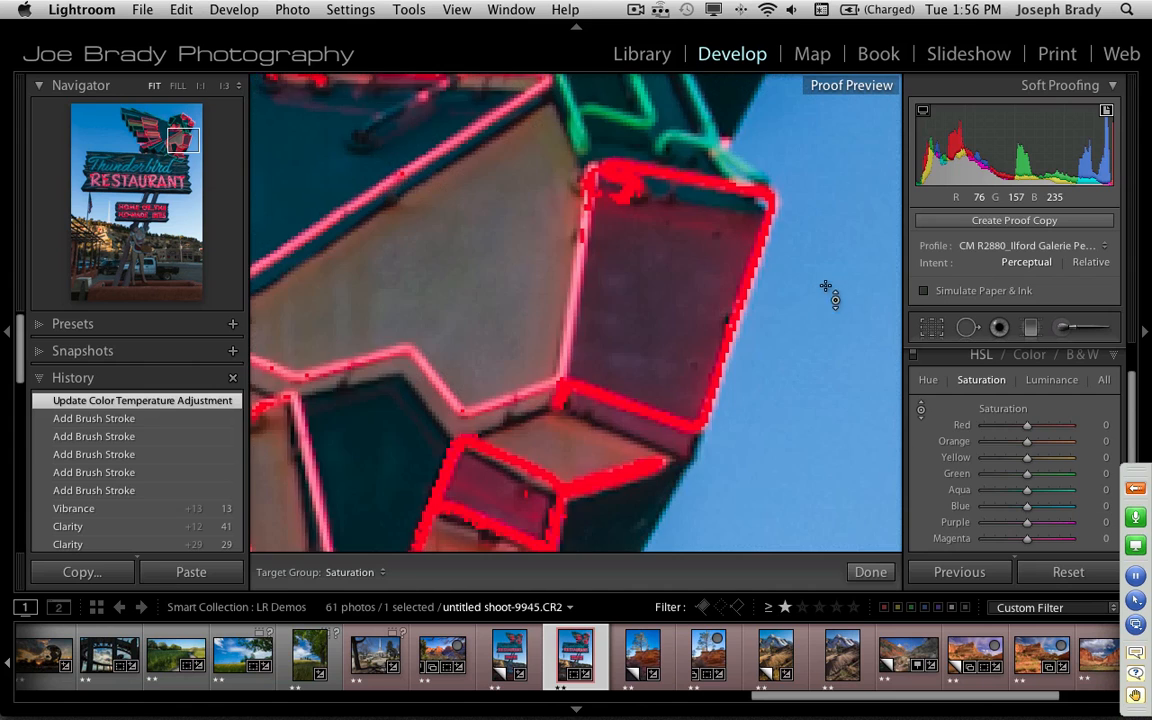
click(831, 291)
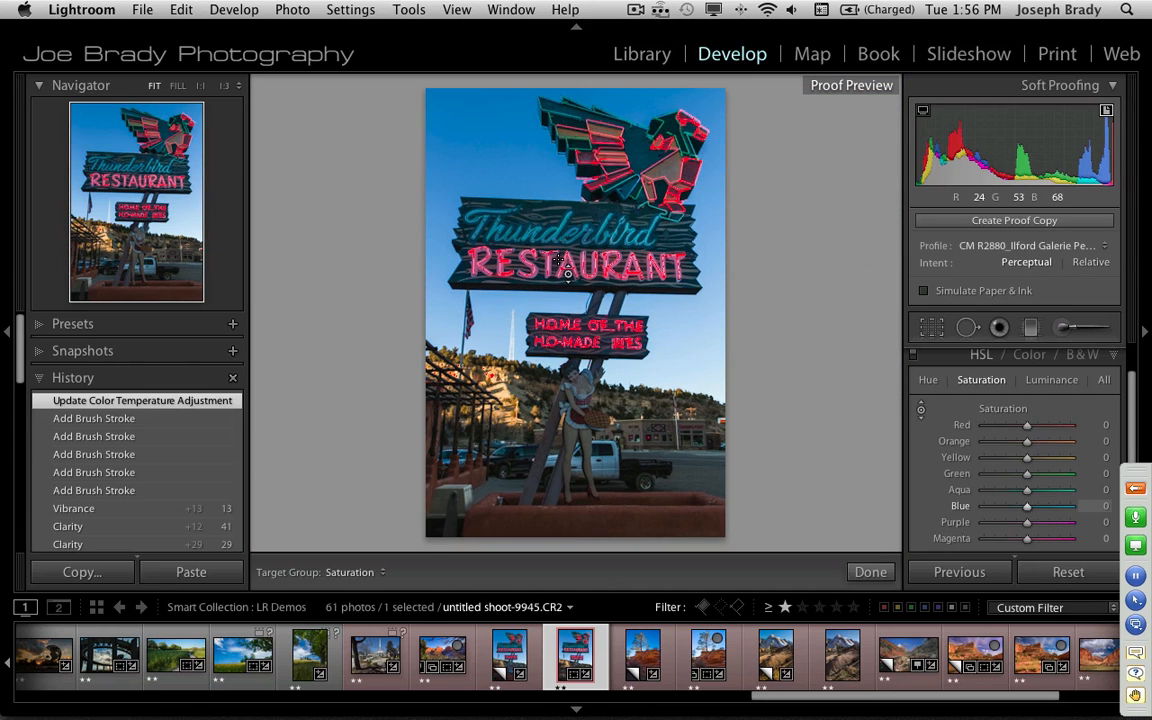
click(692, 152)
drag(170, 142, 144, 185)
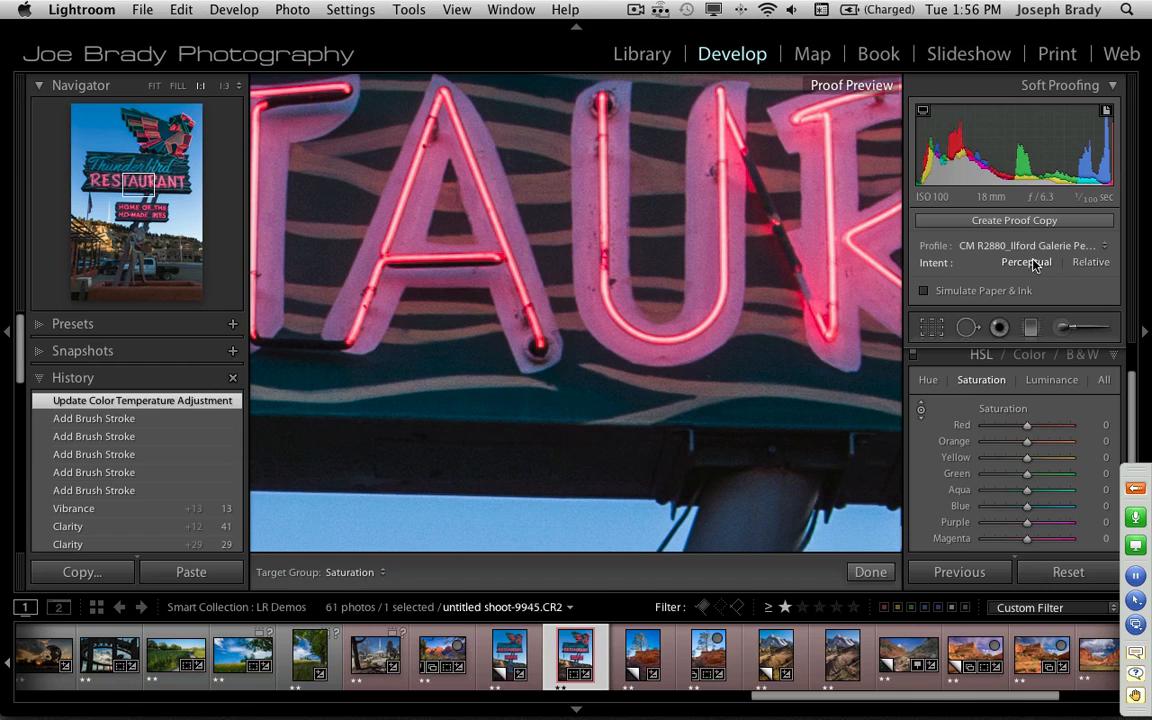
Try the Relative rendering intent and choose the SPR2880 Premium Glossy proof profile
click(1092, 265)
click(1075, 246)
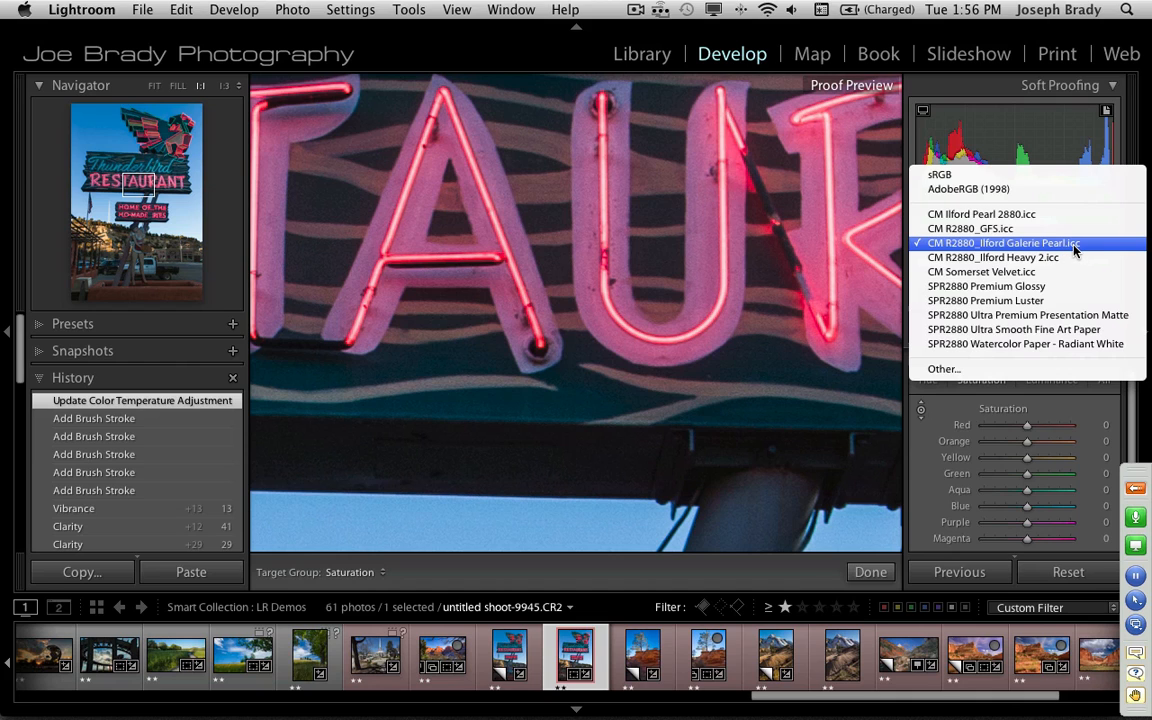
click(1045, 288)
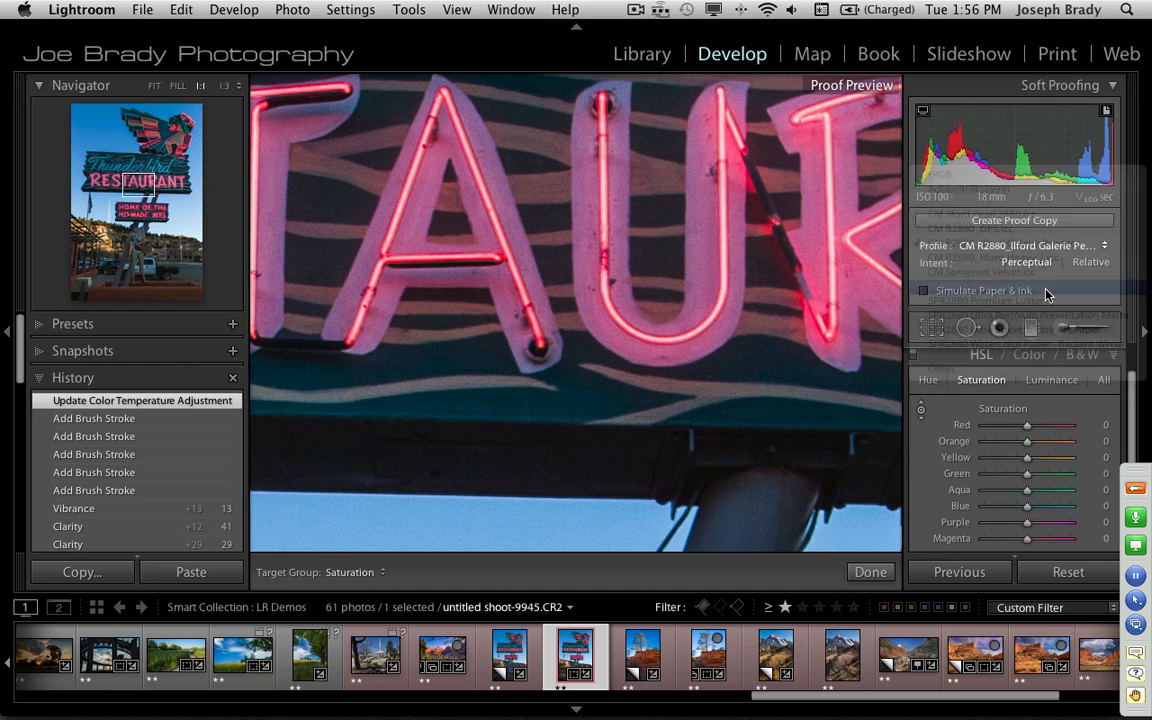
Lower the Magenta saturation to -99 and Purple to -28 in a proof copy, using the targeted adjustment on the neon letter surrounds
drag(712, 373, 712, 420)
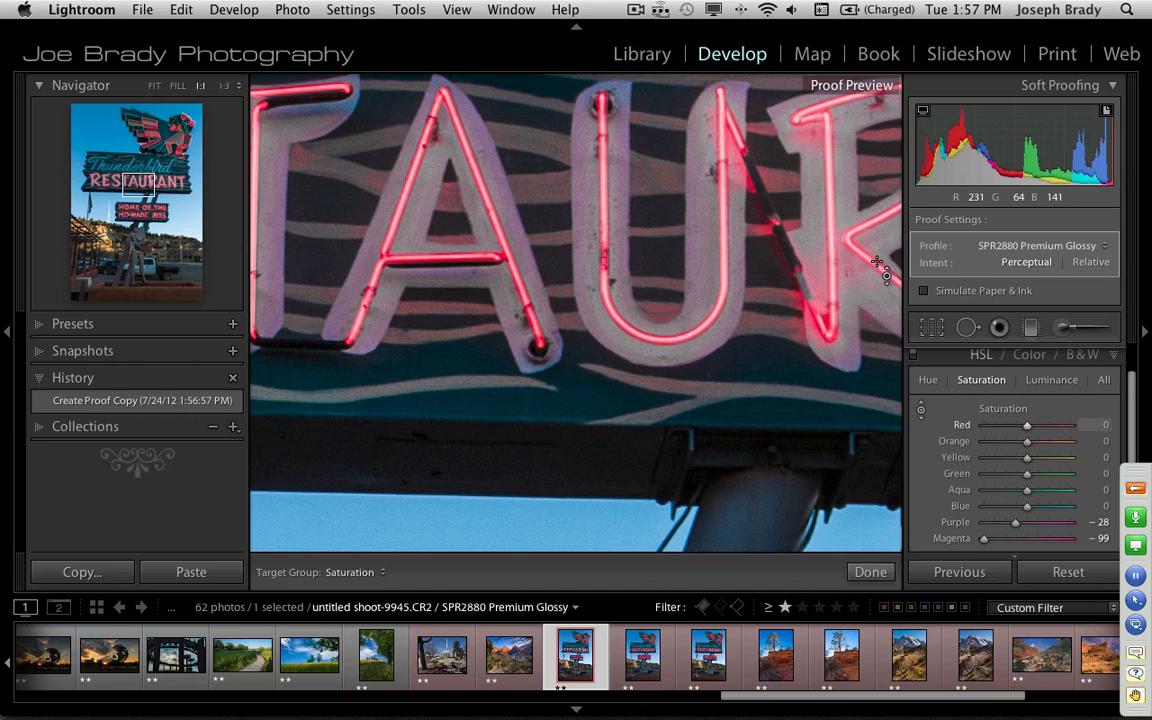
drag(137, 186, 157, 180)
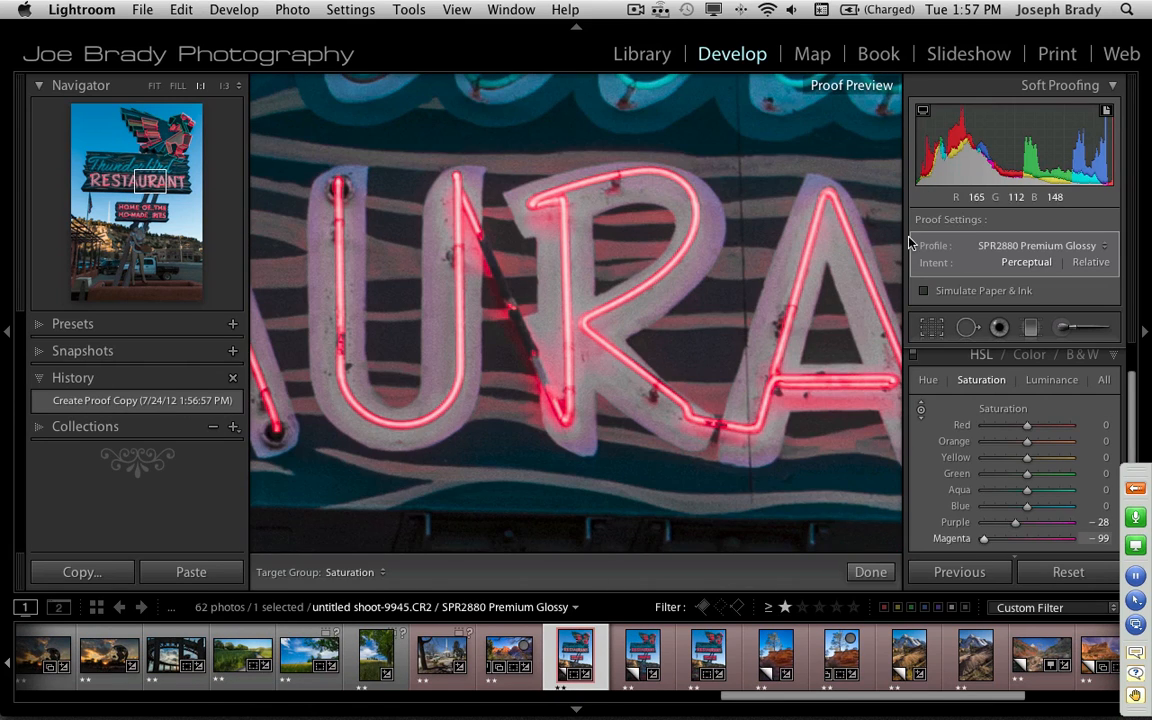
Set the proof's rendering intent to Relative and its profile to CM R2880_Ilford Galerie Pearl.icc
click(1090, 263)
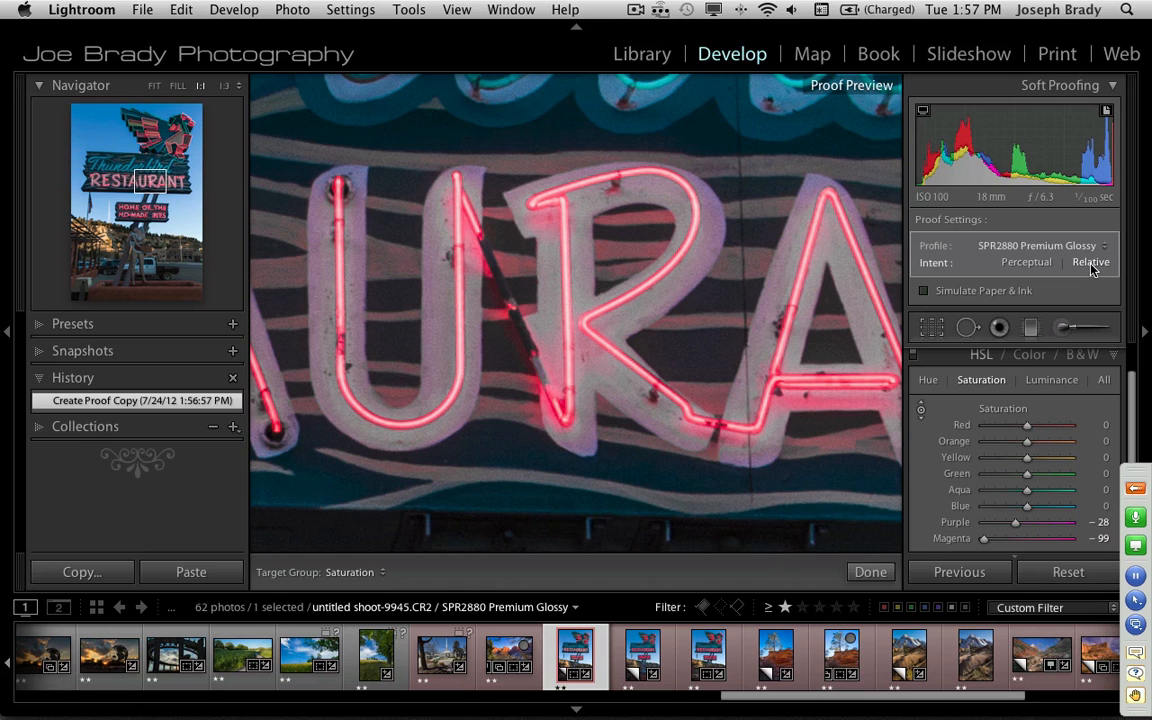
click(1030, 246)
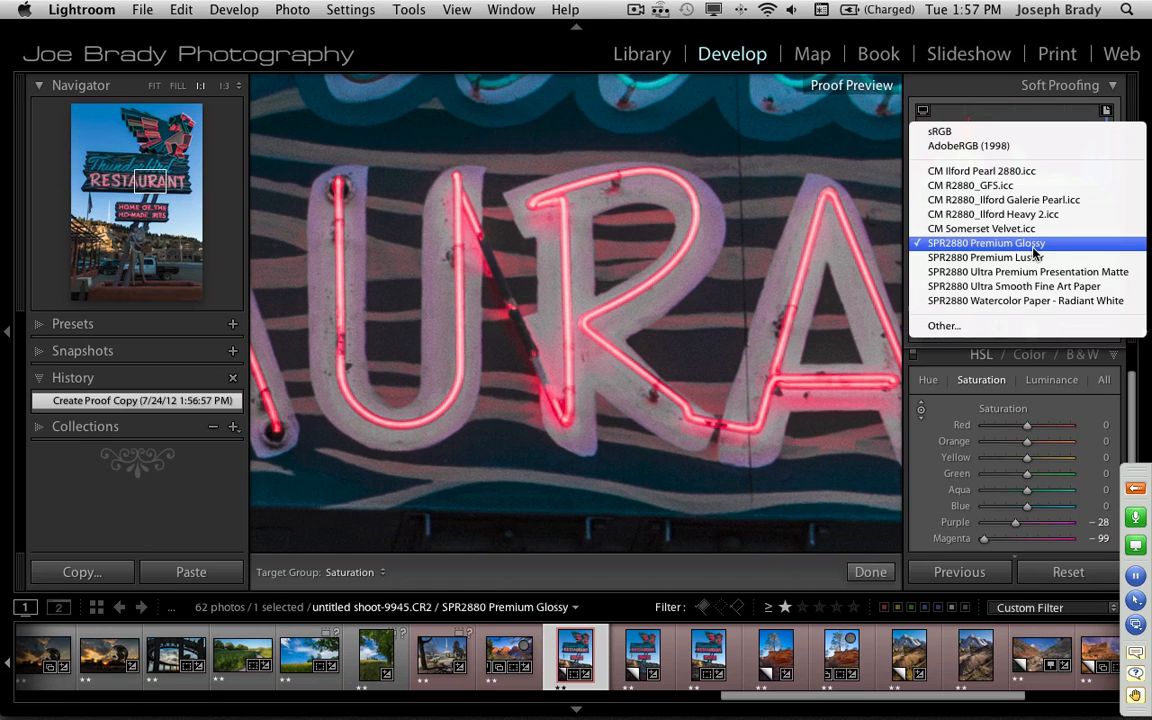
click(1036, 200)
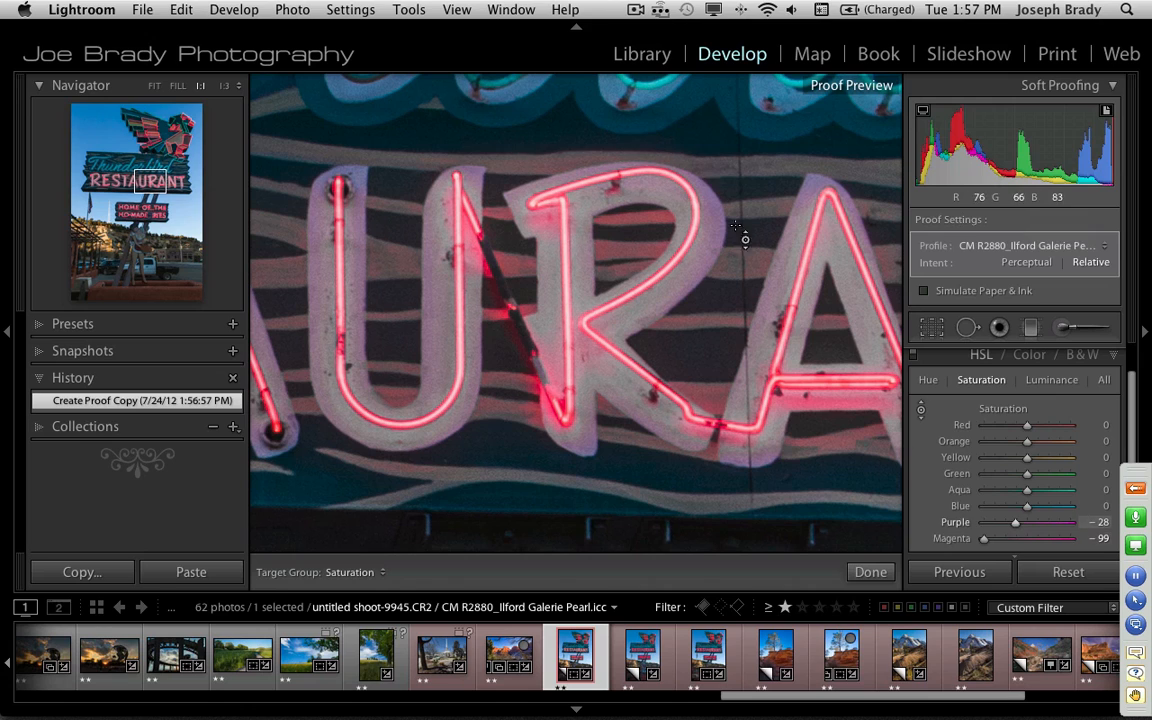
click(1048, 247)
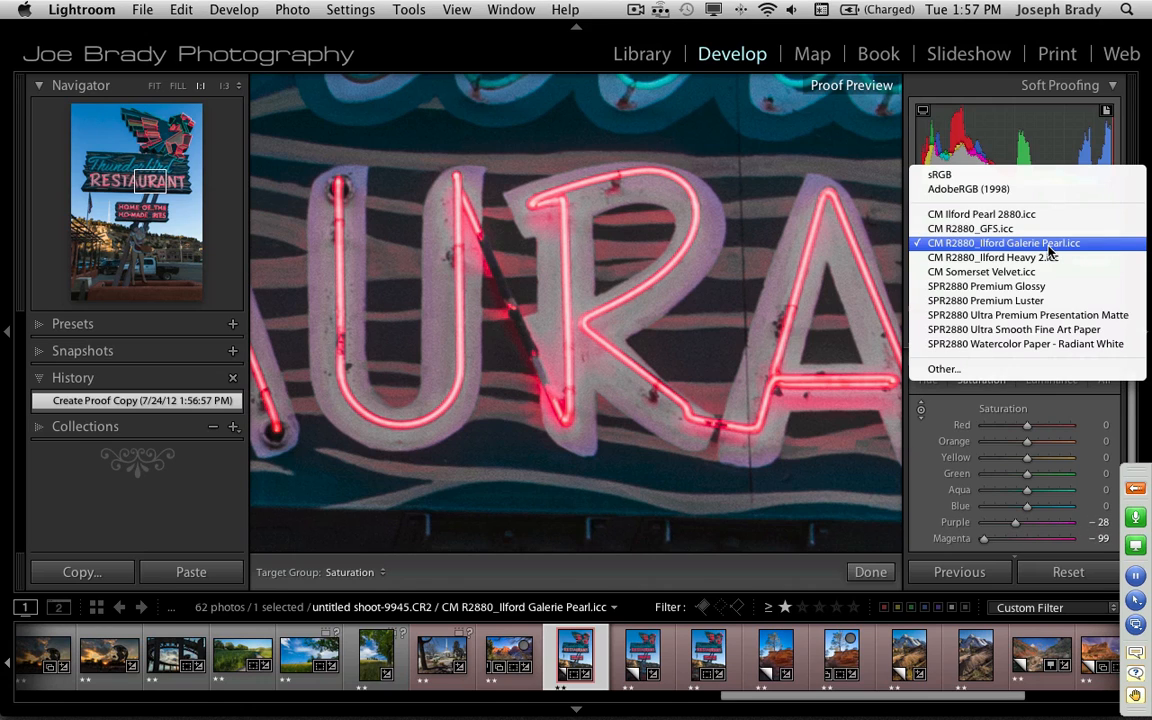
click(1048, 247)
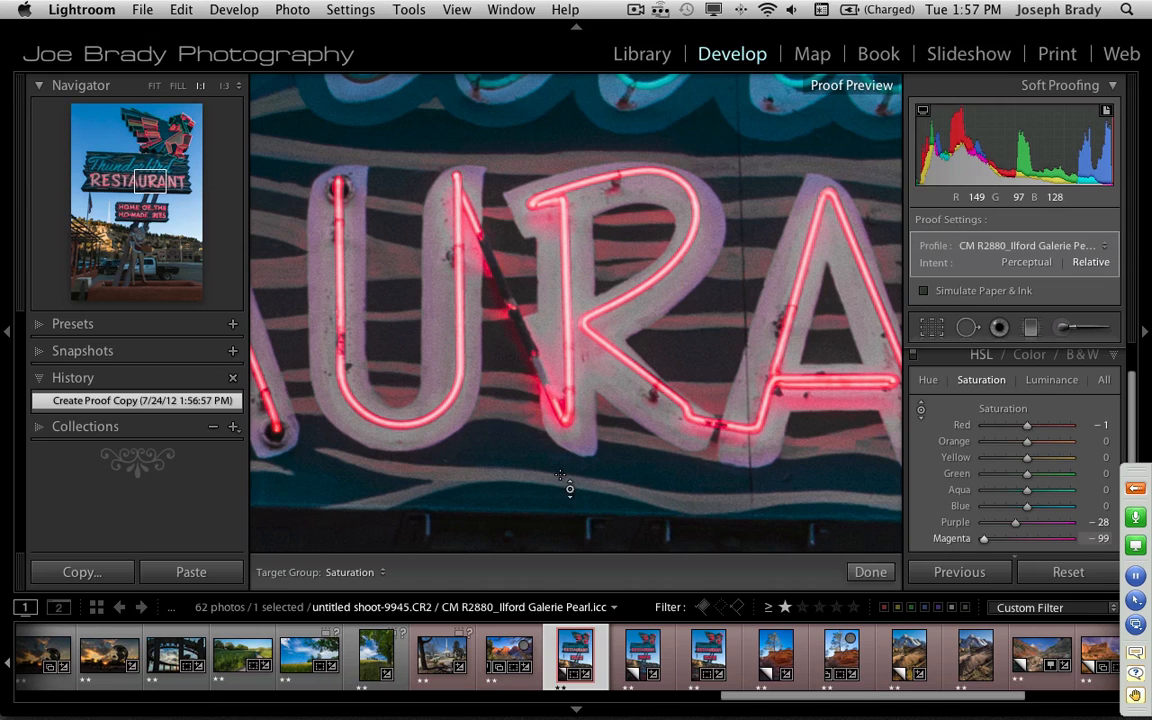
Finish the targeted adjustment and compare the whole proof copy side by side with the master photo
click(397, 477)
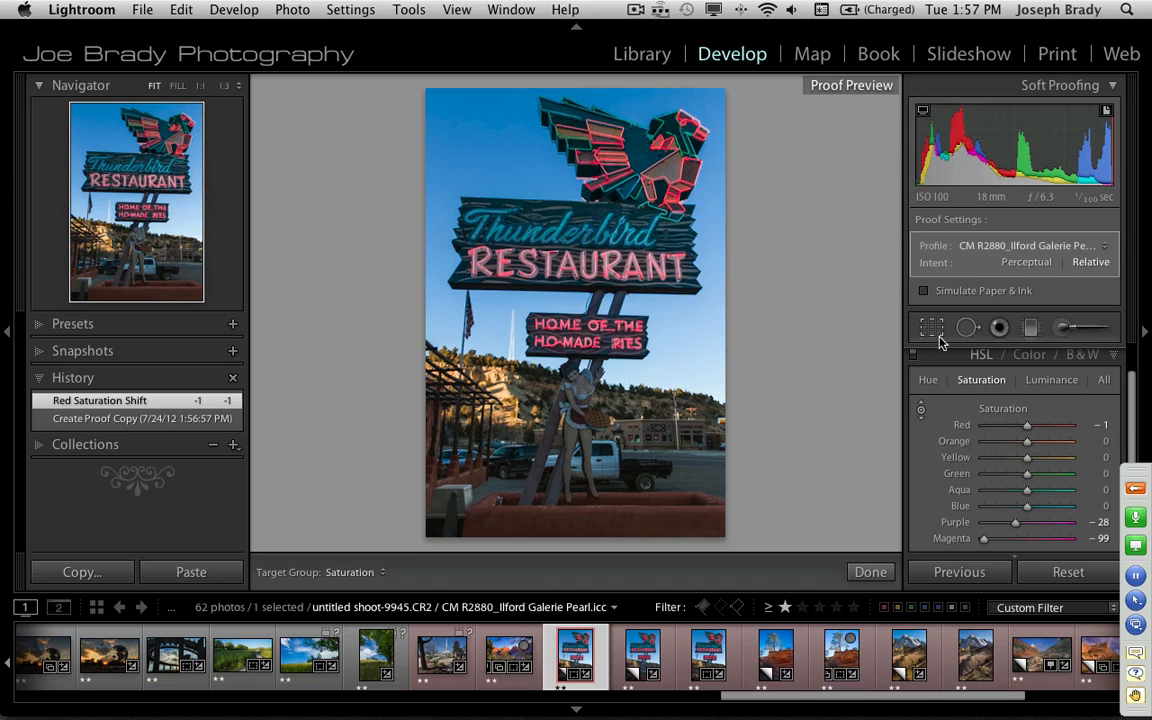
click(870, 572)
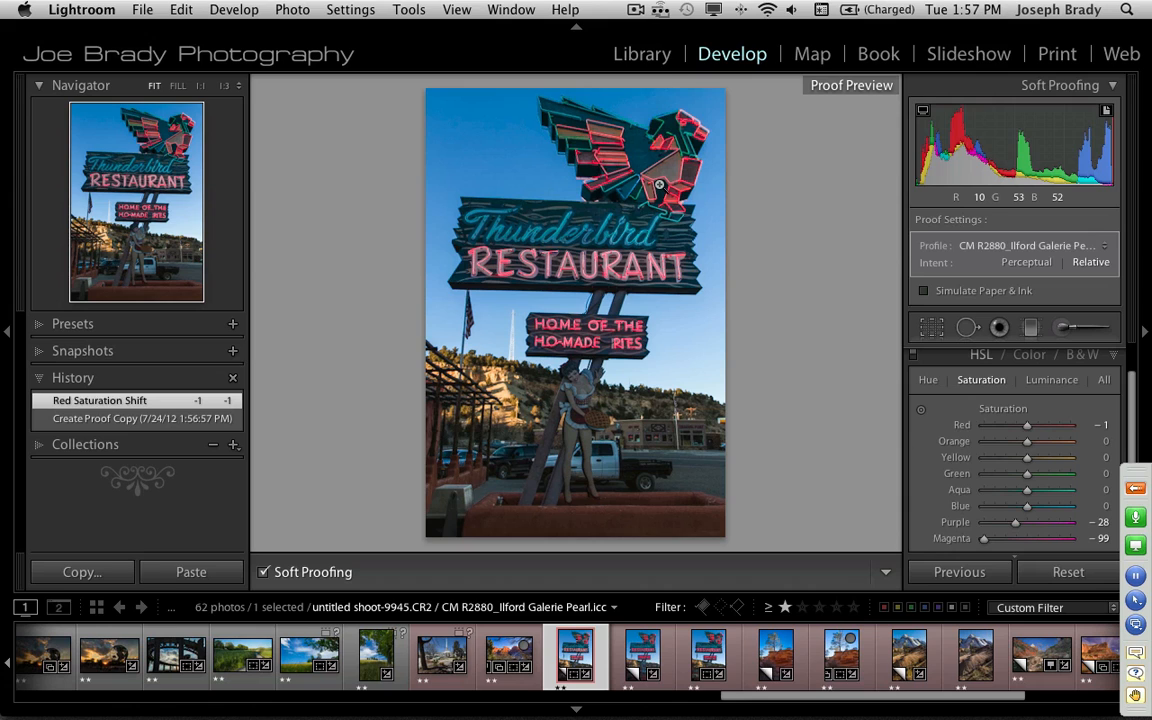
key(shift+y)
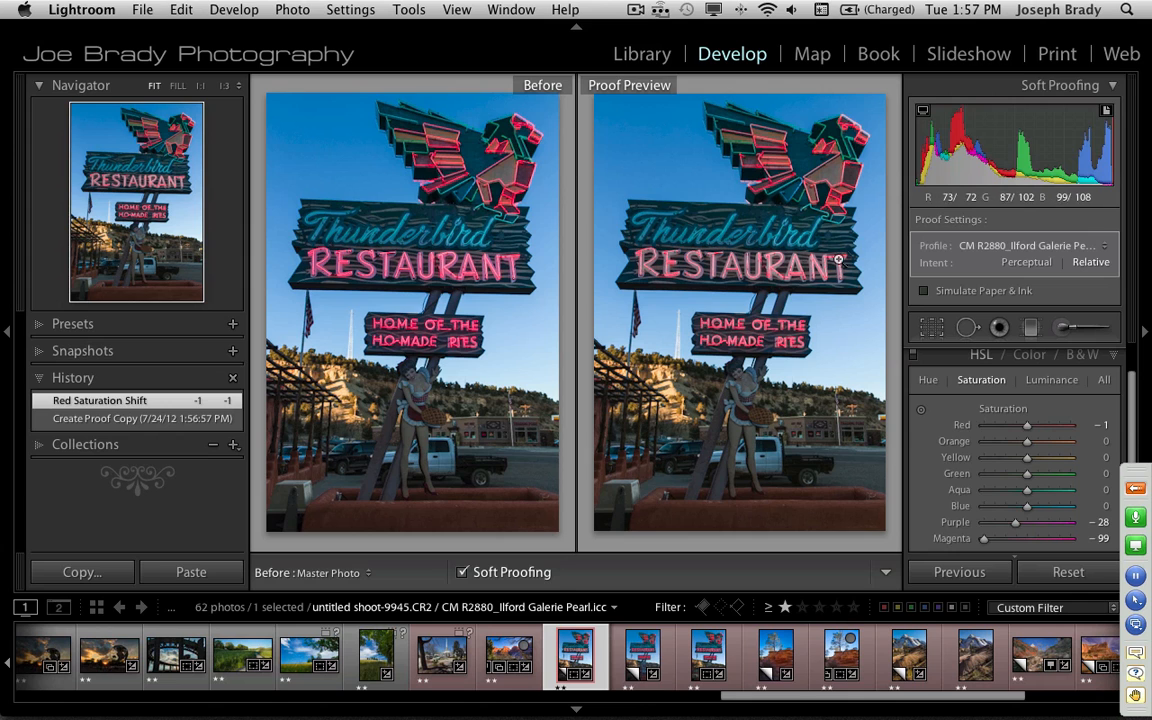
key(shift+Tab)
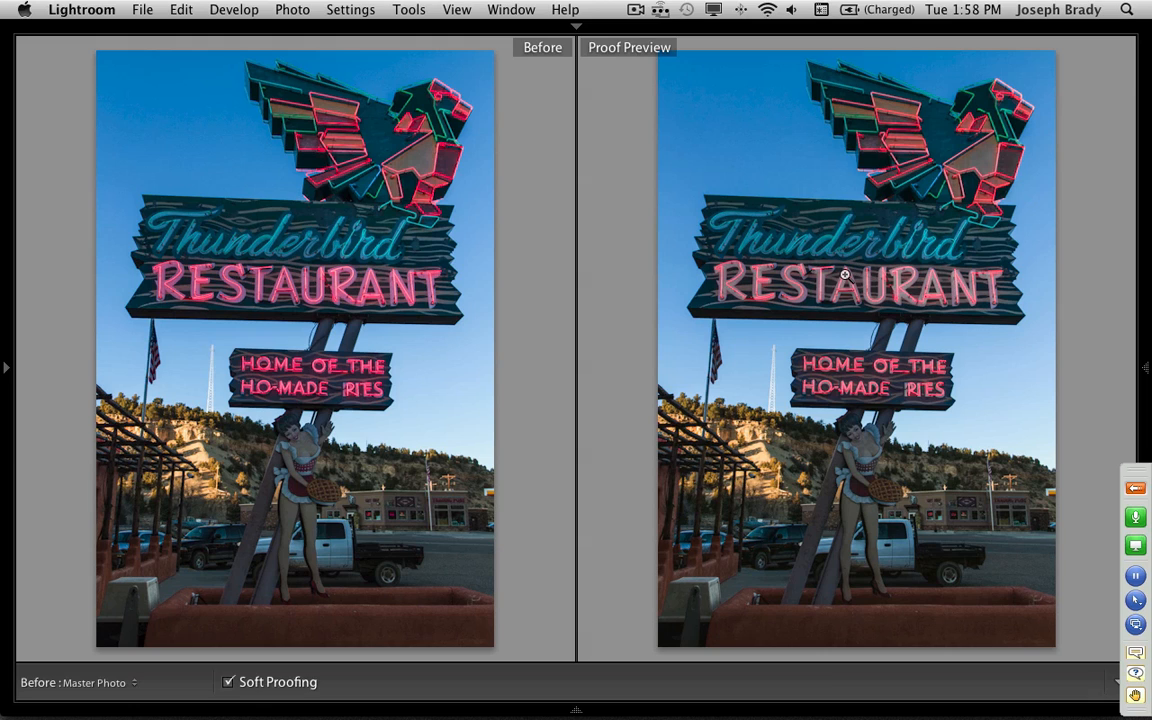
key(shift+Tab)
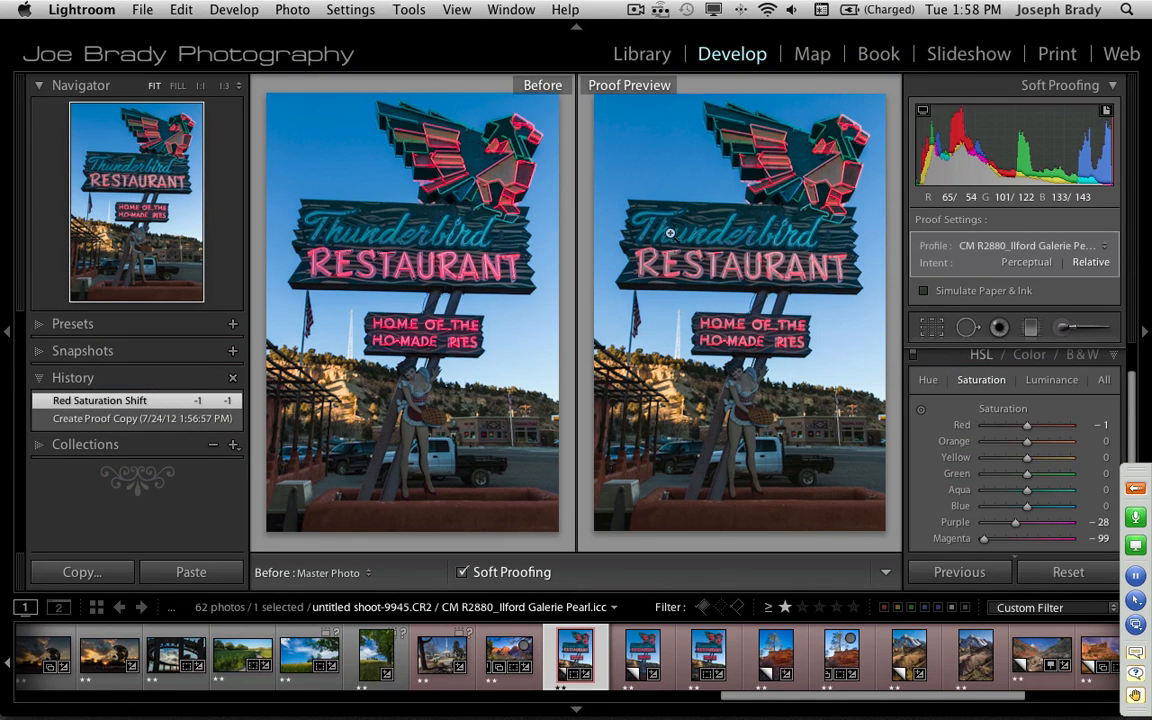
Compare the Perceptual and Relative intents on the proof and check the monitor gamut warning
click(1022, 263)
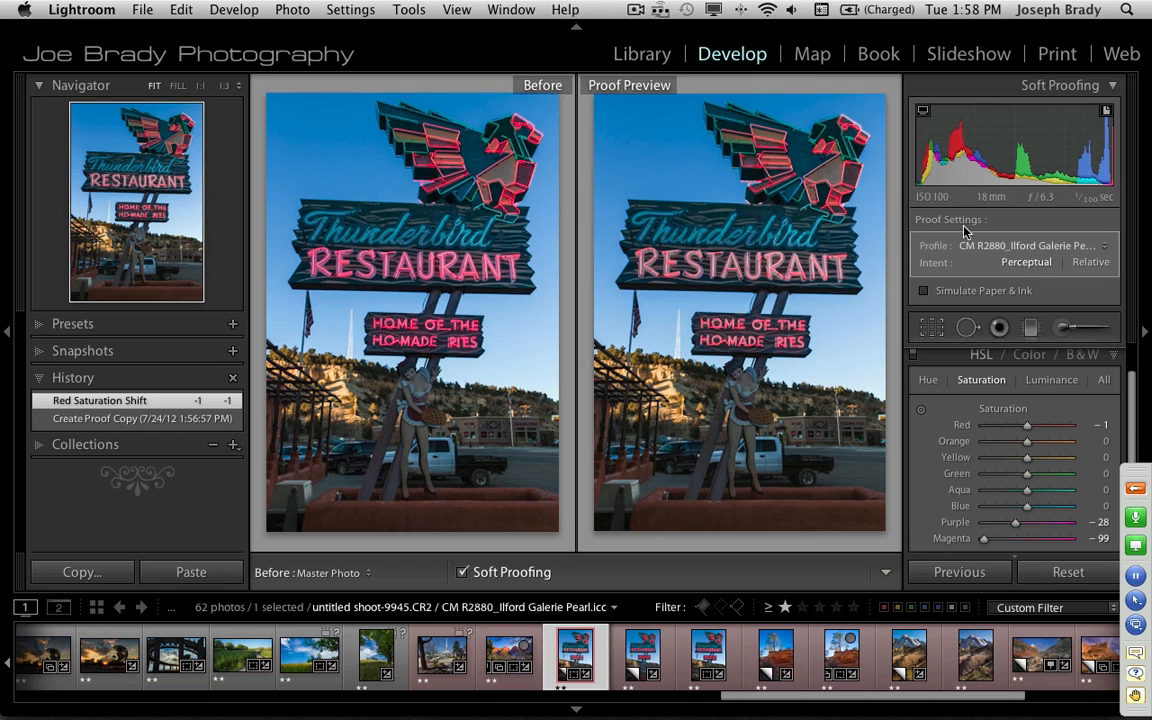
click(1089, 262)
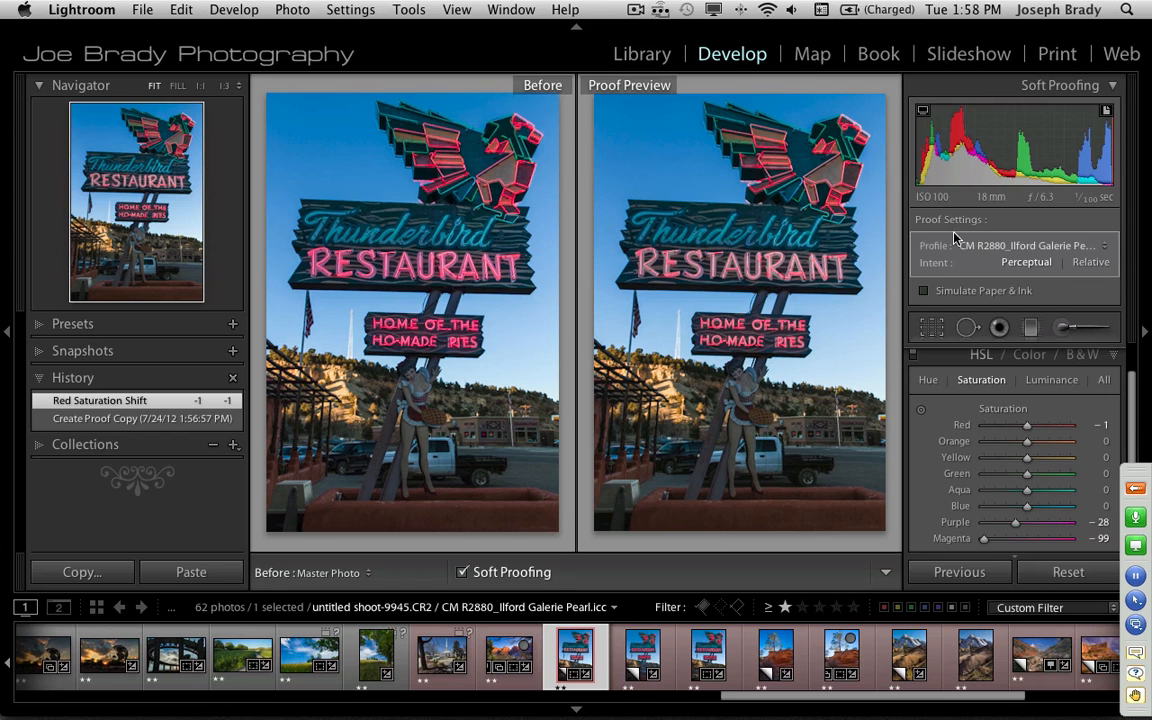
click(1090, 261)
click(1045, 264)
click(923, 113)
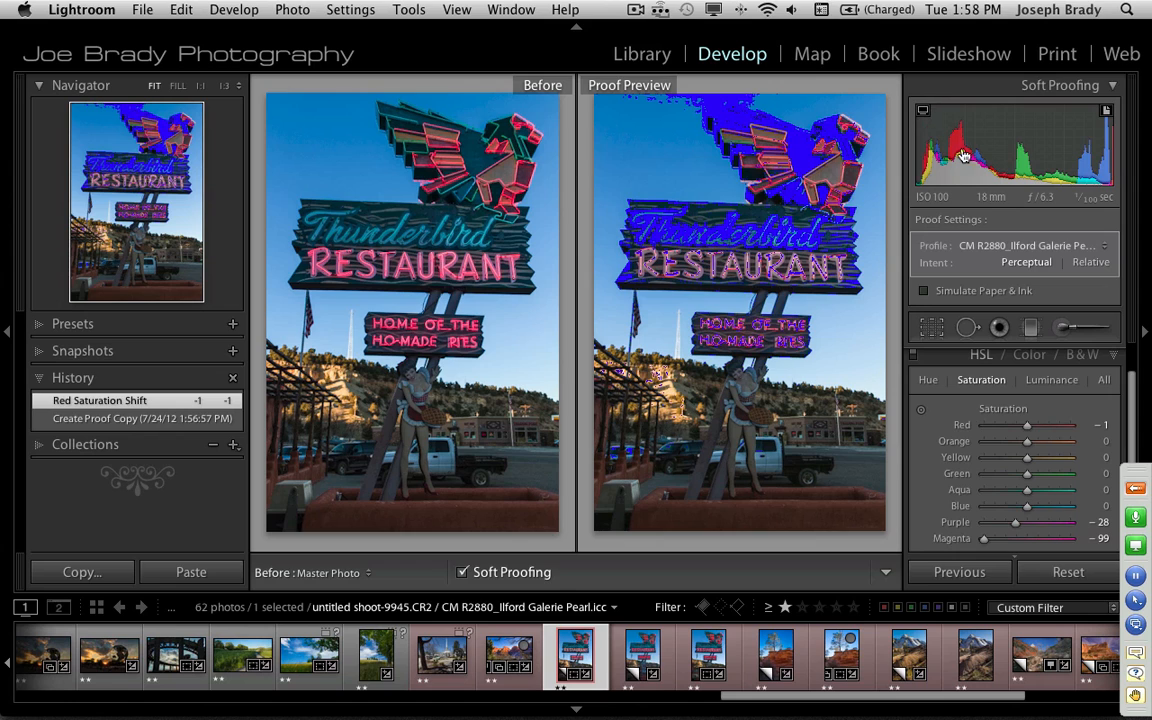
click(924, 113)
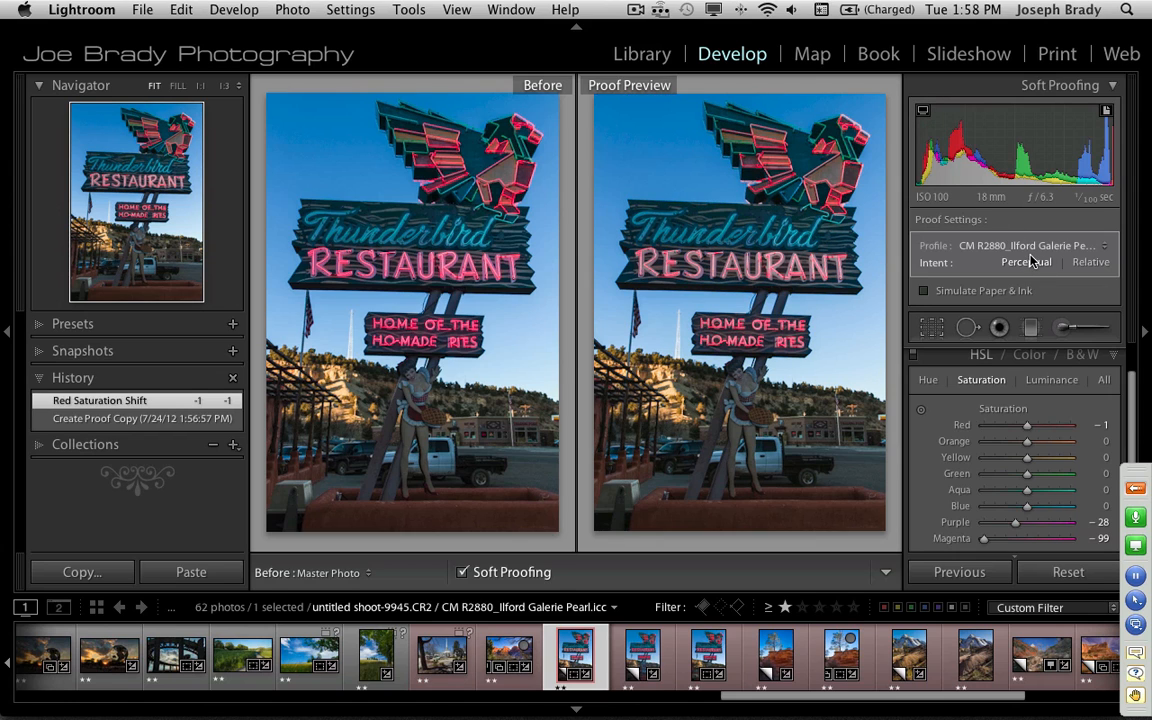
Compare both rendering intents again and settle on Perceptual with the CM R2880_Ilford Galerie Pearl.icc profile
click(1087, 262)
click(1025, 263)
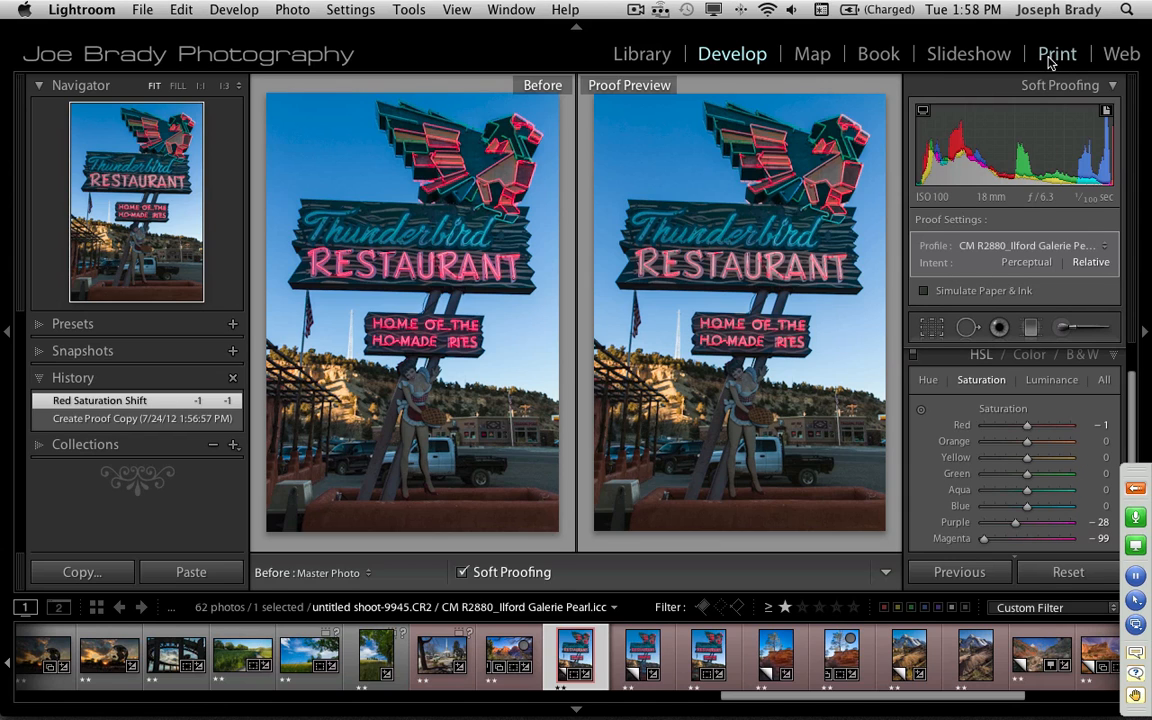
click(1057, 251)
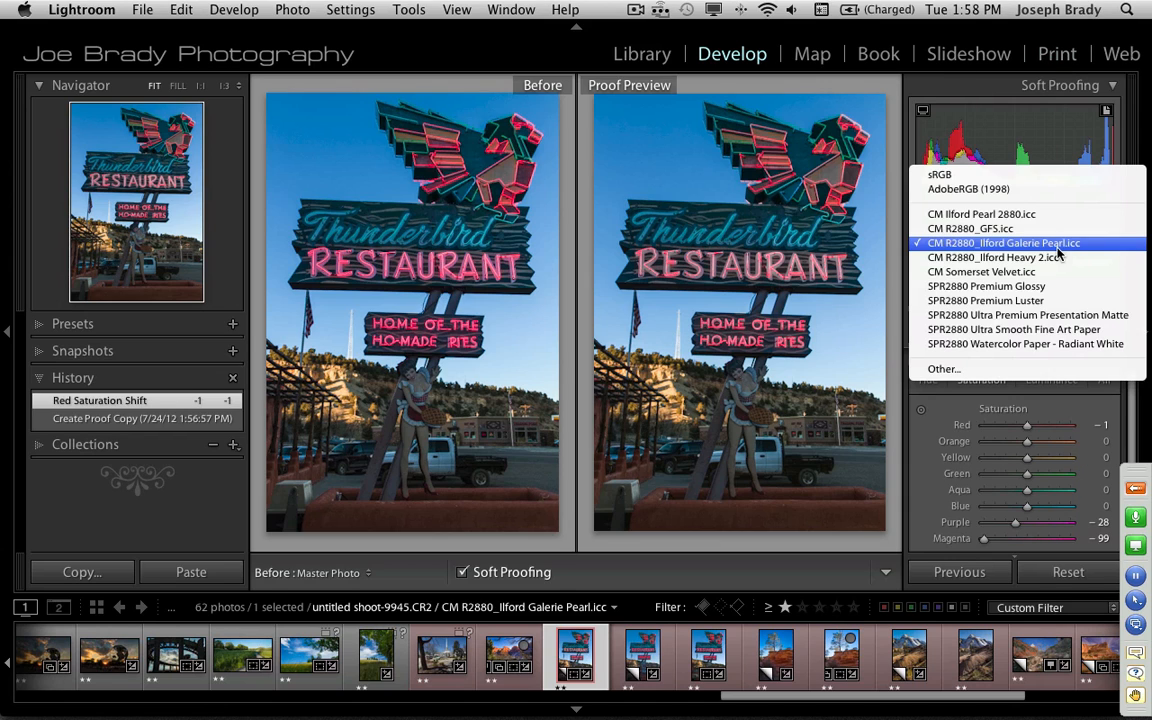
click(1057, 249)
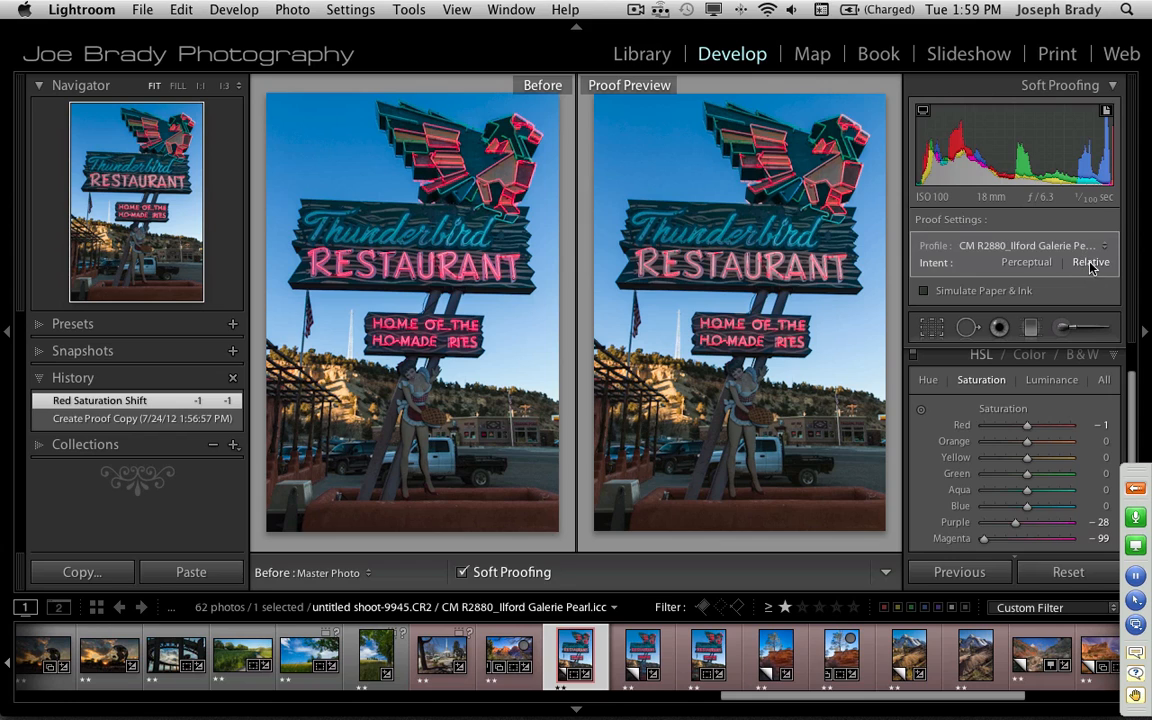
click(1014, 262)
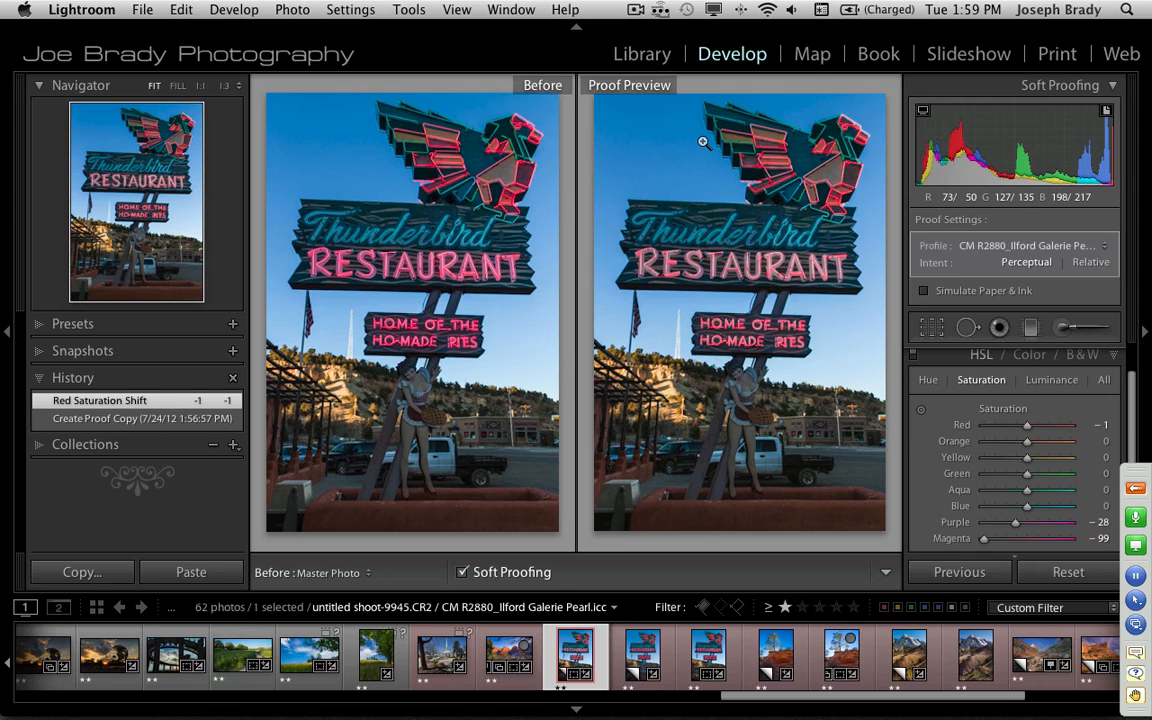
Take the proof copy to the Print module, turn off Zoom to Fill and add a 1.0 pt stroke border
click(1040, 58)
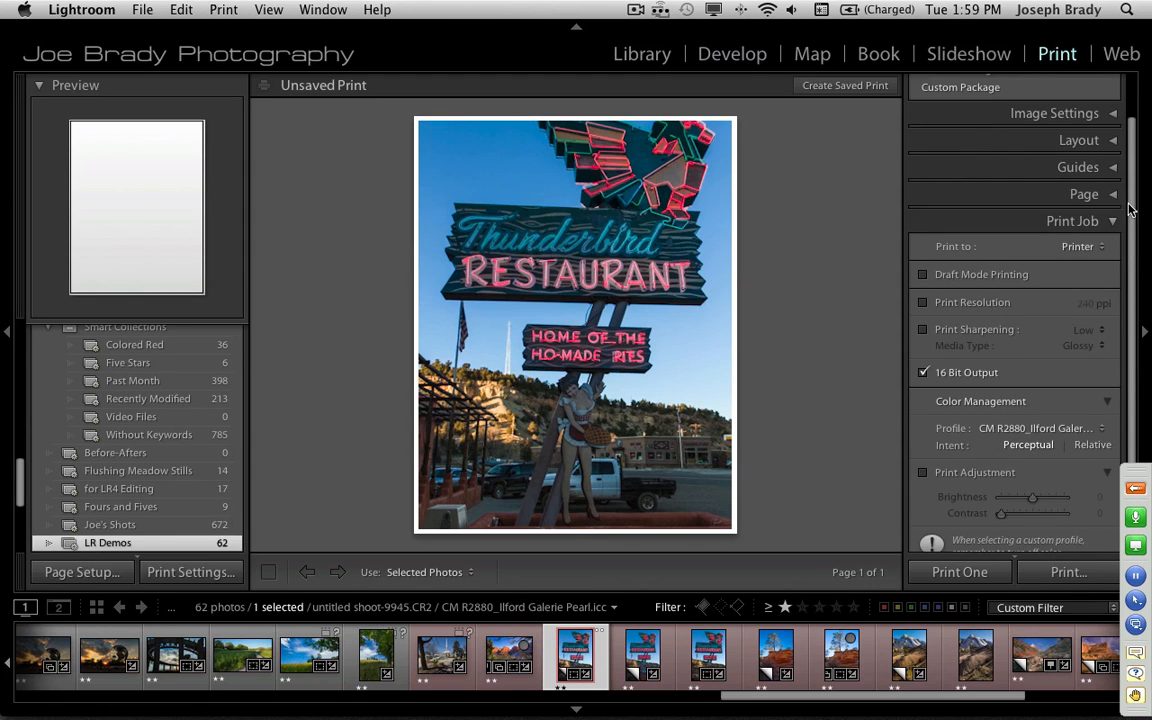
scroll(1015, 162, up, 2)
click(1012, 171)
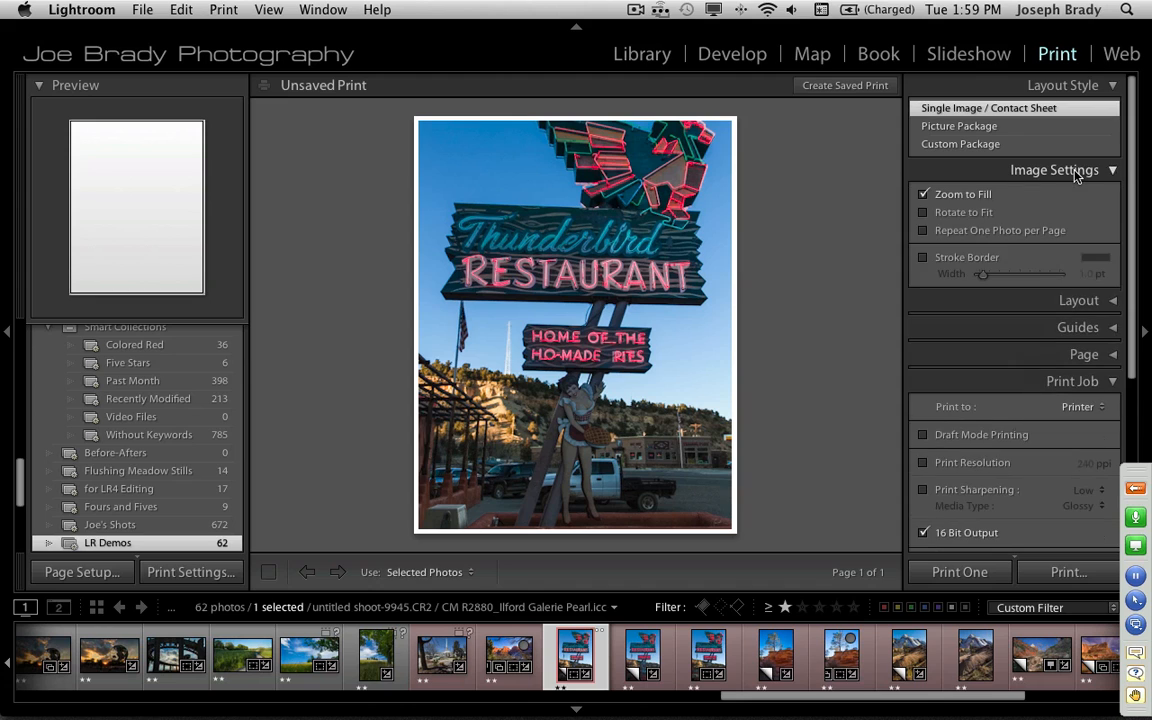
click(923, 194)
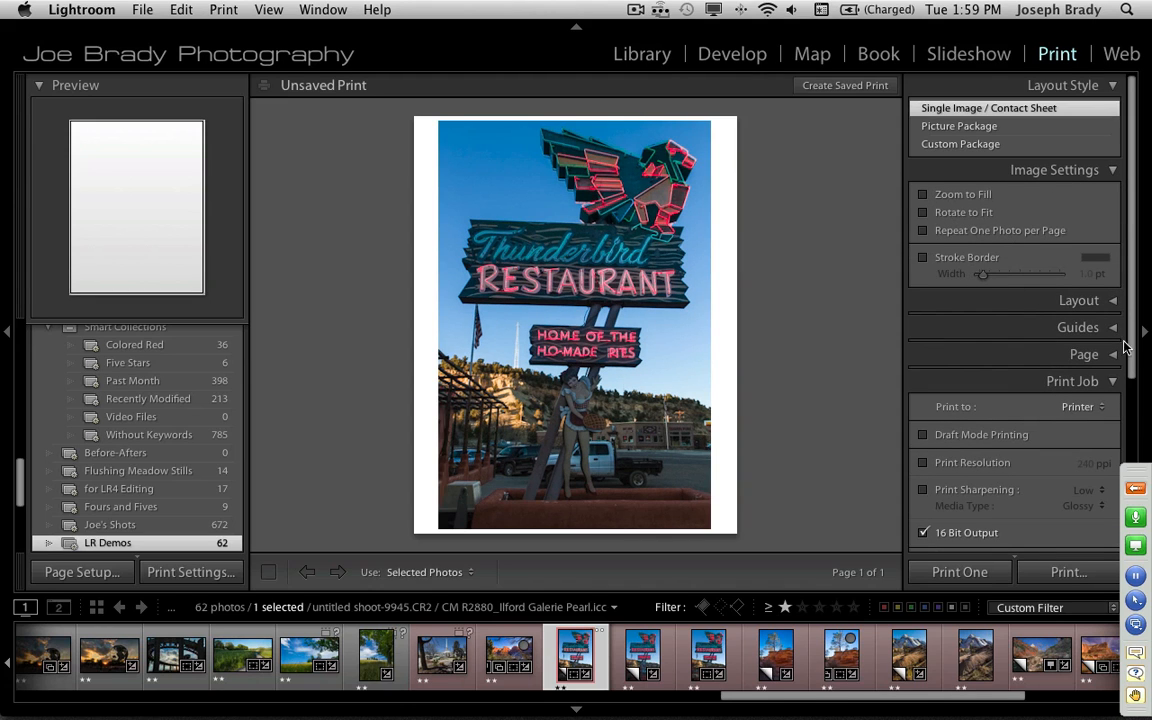
click(924, 258)
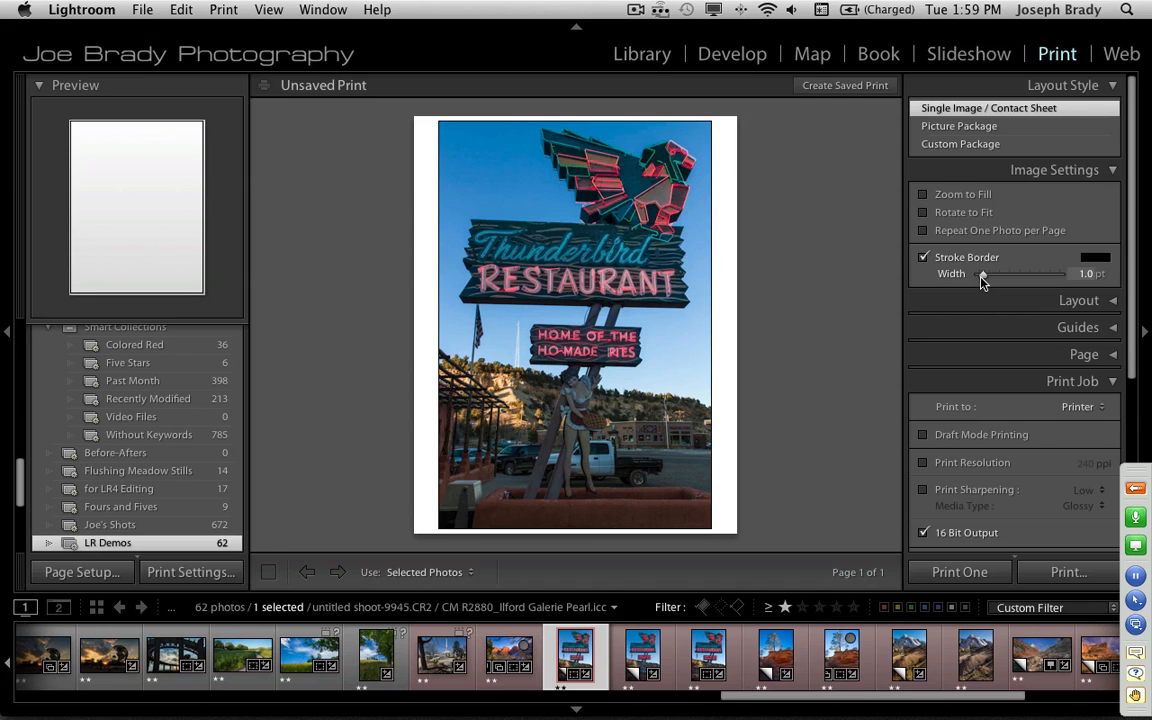
Review the page layout's margins, grid and cell size, and the print job's available output destinations
click(1084, 302)
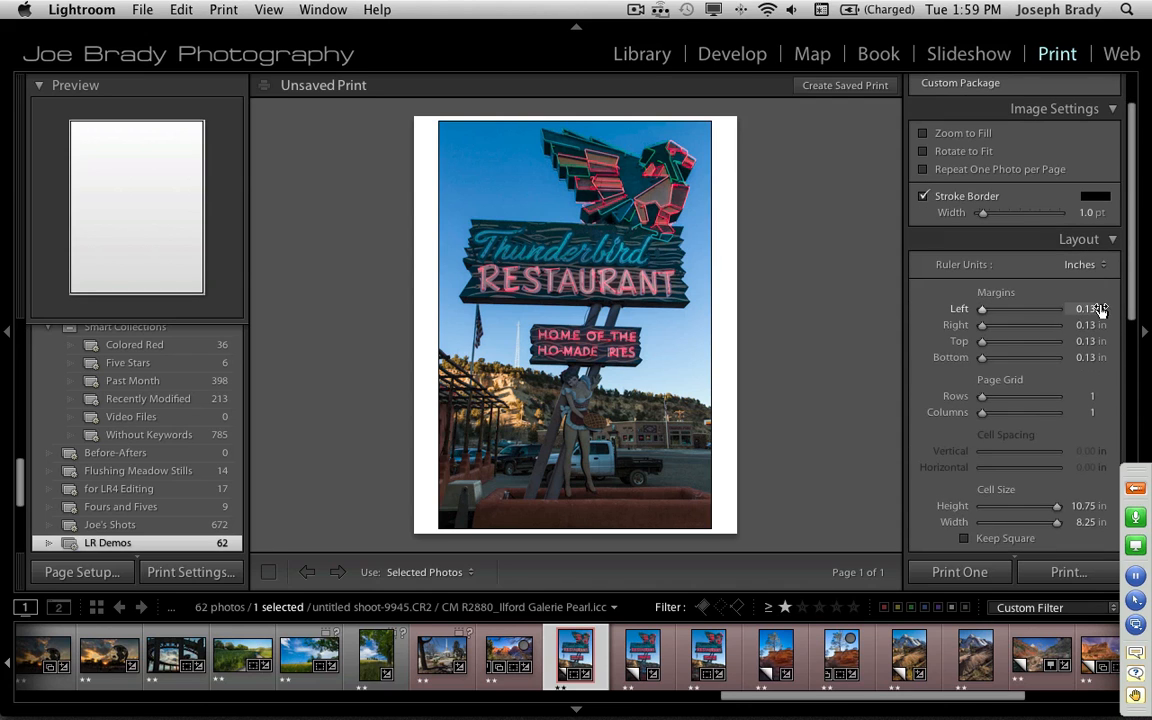
drag(1133, 275, 1133, 363)
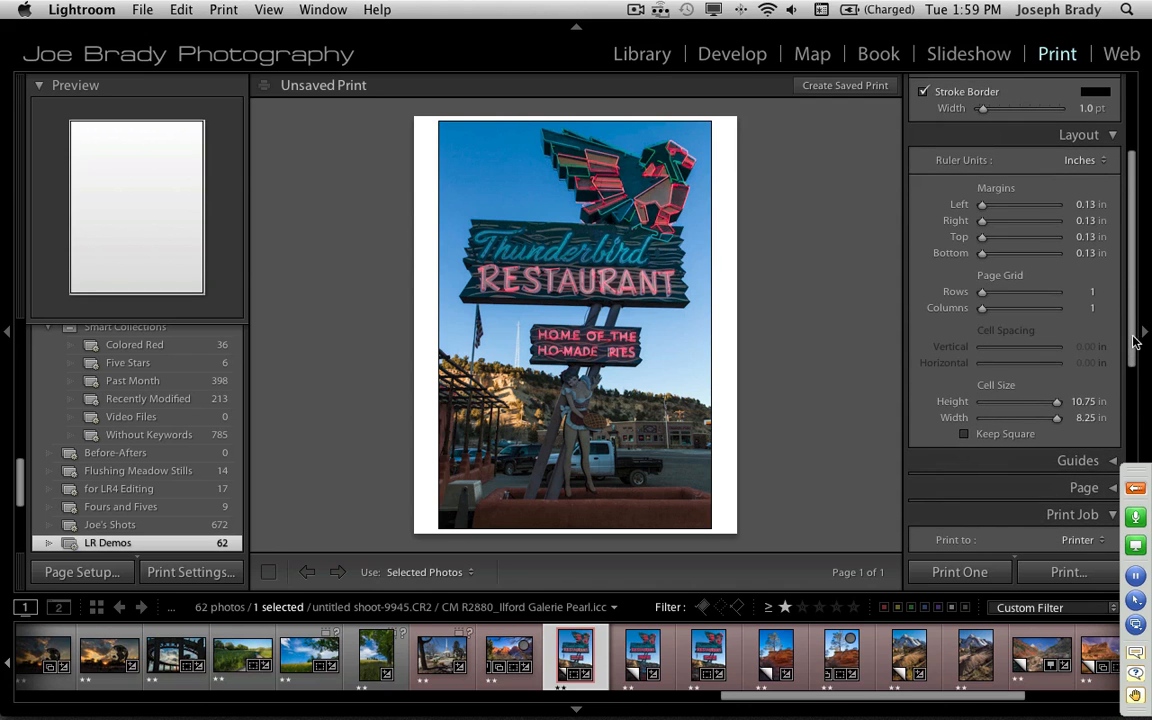
scroll(1100, 330, down, 5)
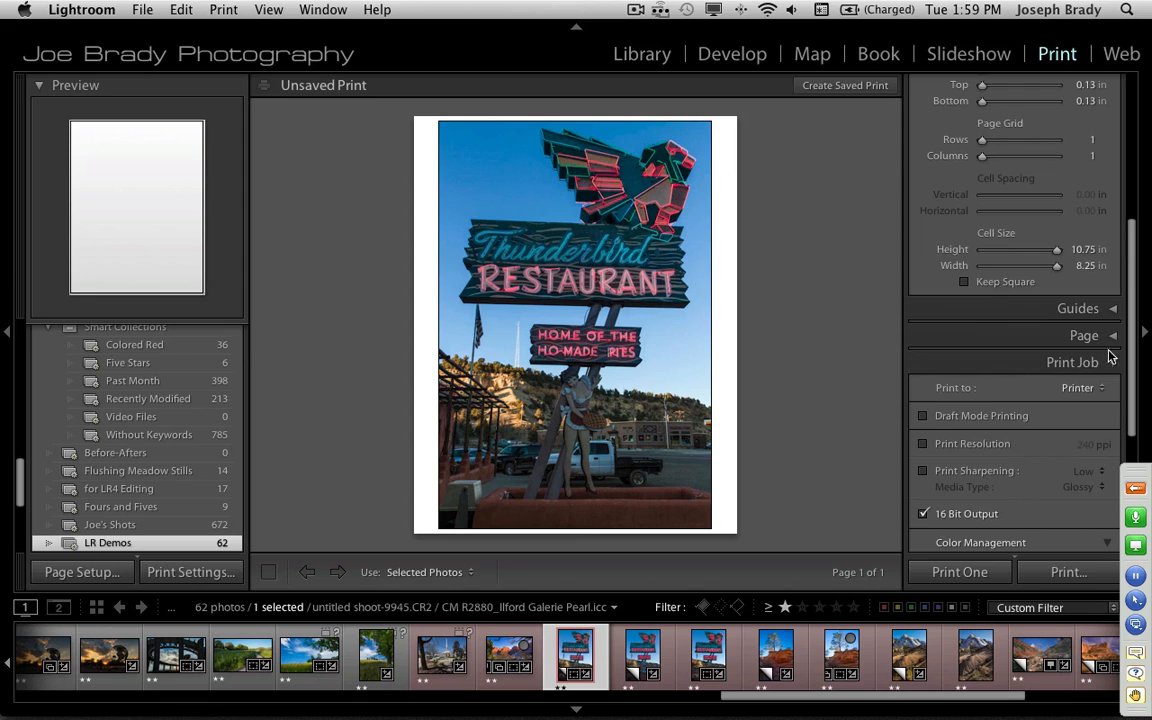
scroll(1020, 320, down, 5)
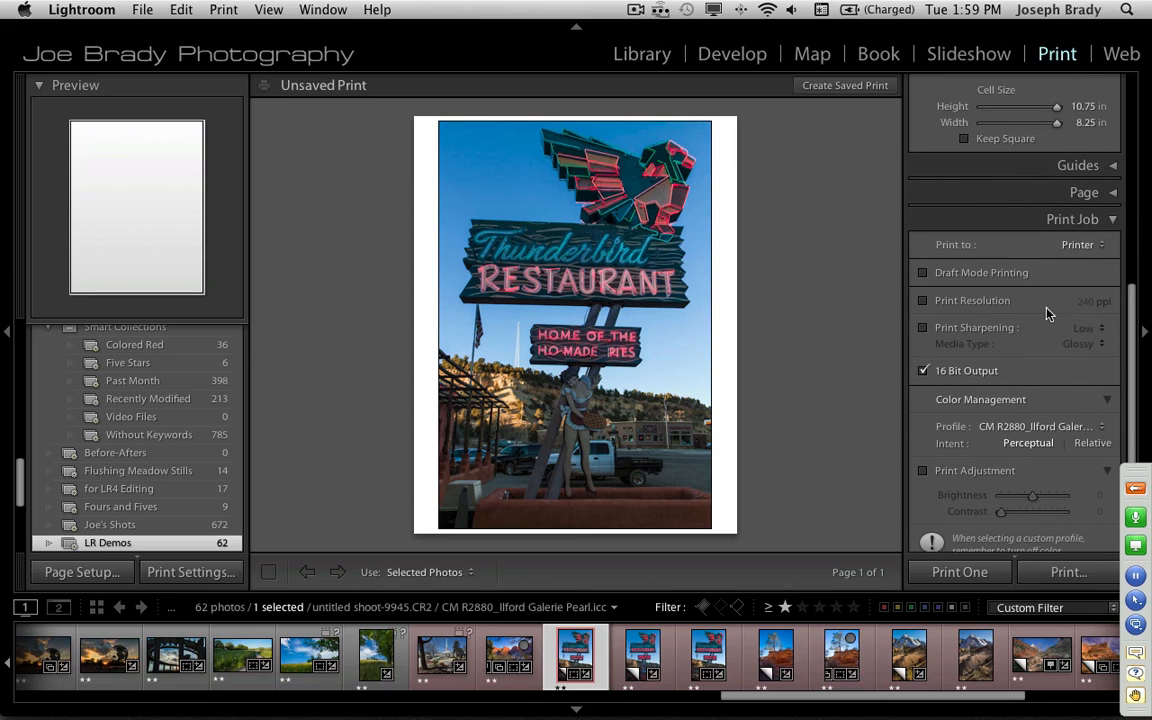
scroll(1053, 360, down, 2)
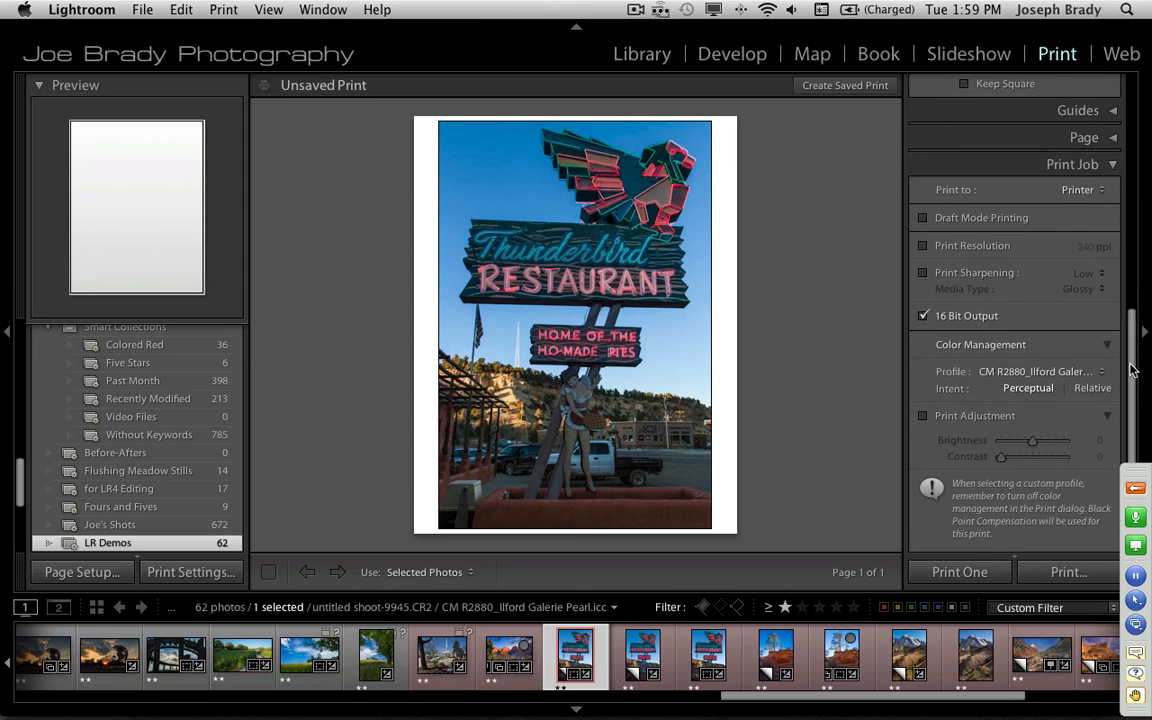
click(1078, 190)
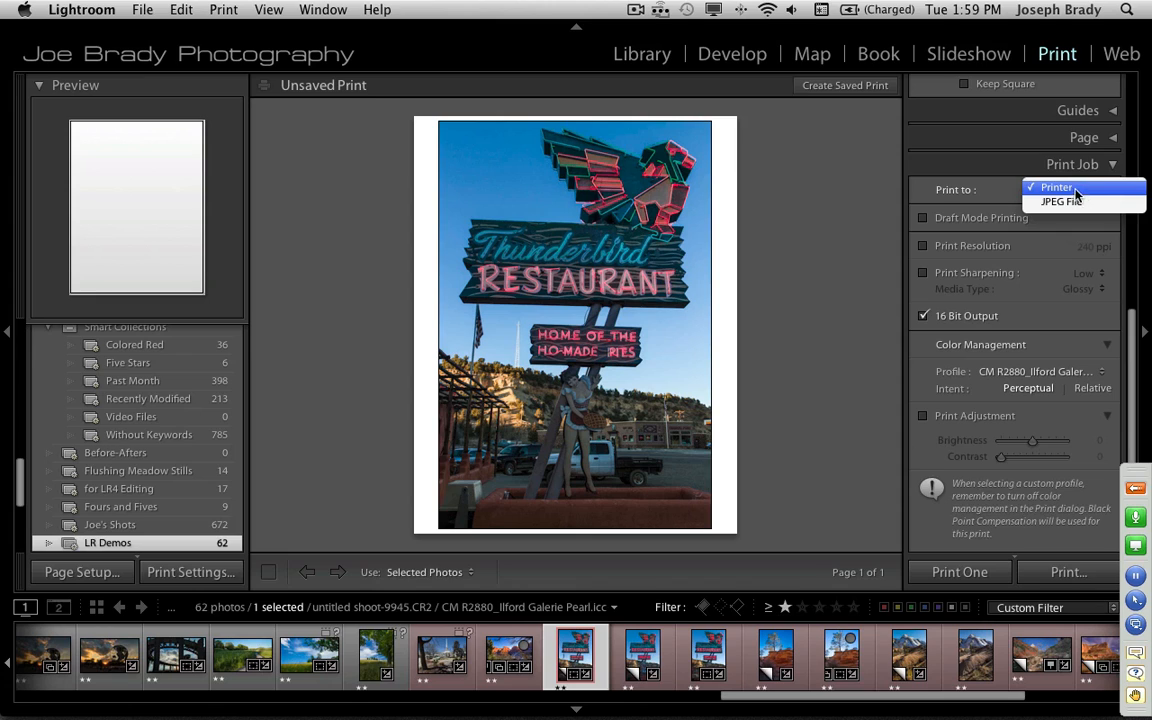
click(831, 240)
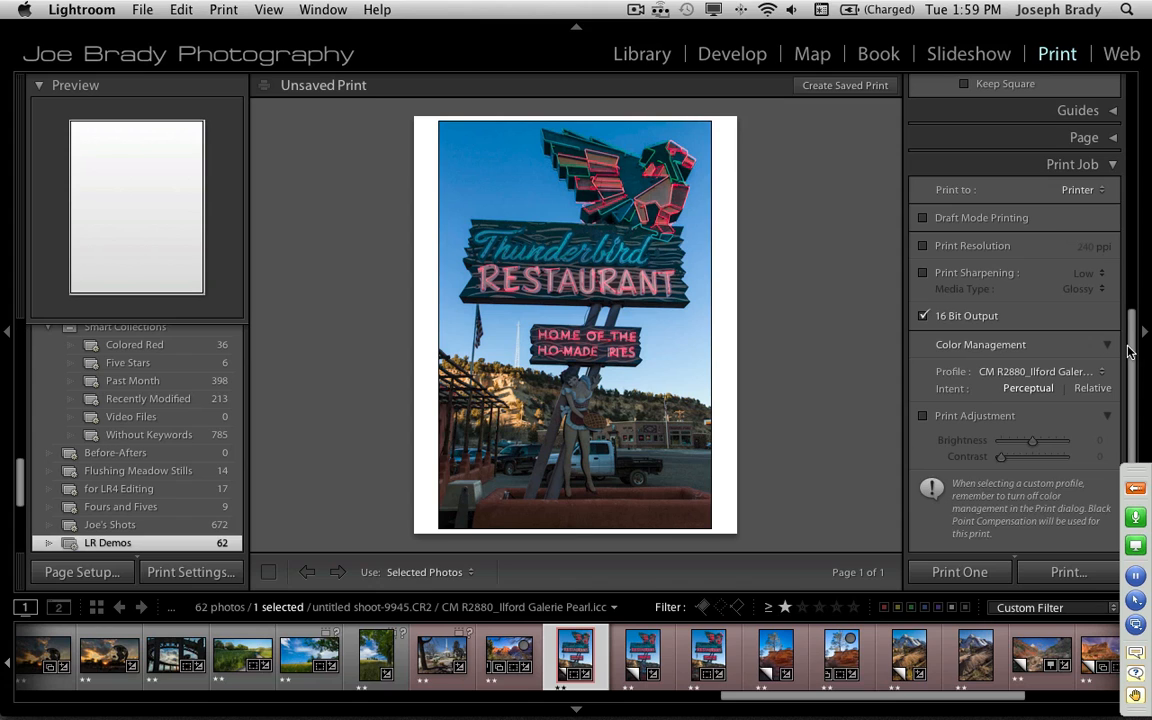
Check the print color management profiles, keep CM R2880_Ilford Galerie Pearl.icc, and view the print page enlarged
scroll(1128, 354, down, 2)
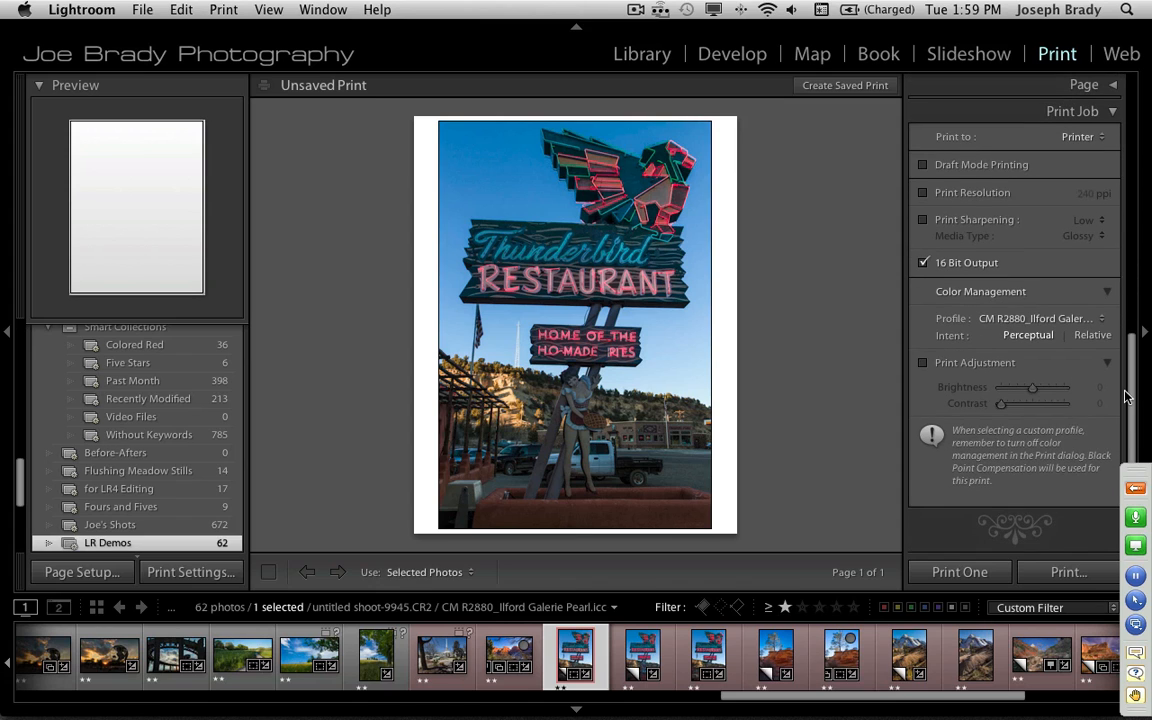
click(1052, 319)
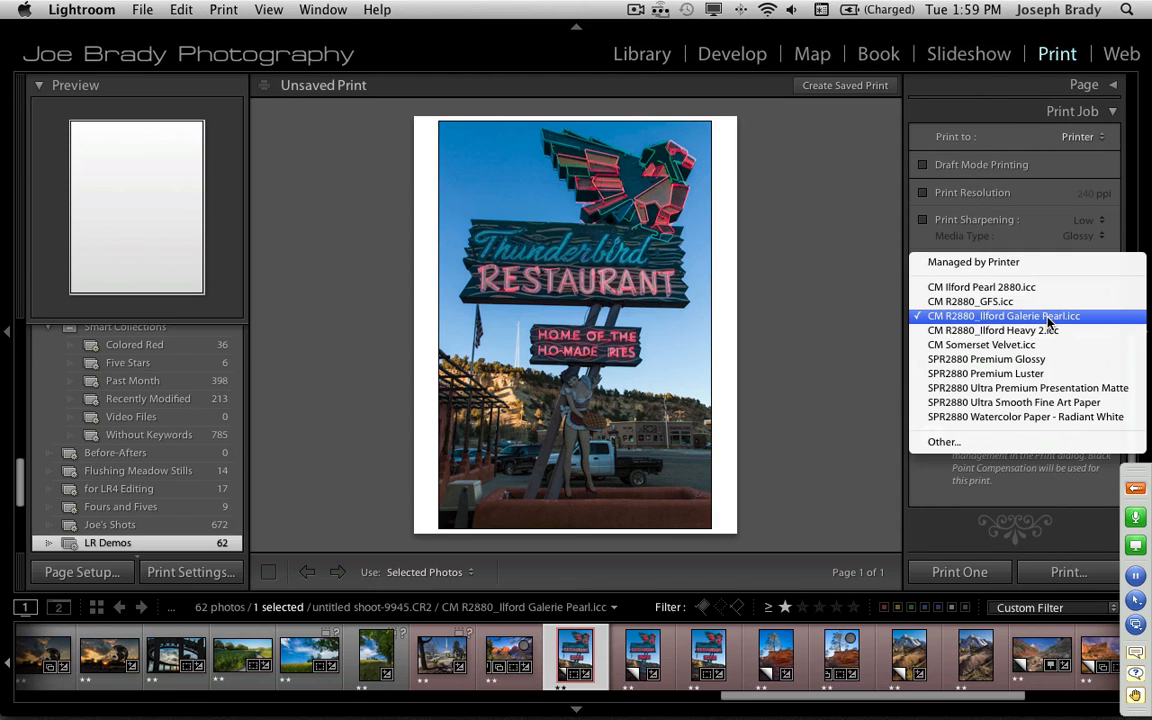
click(1048, 318)
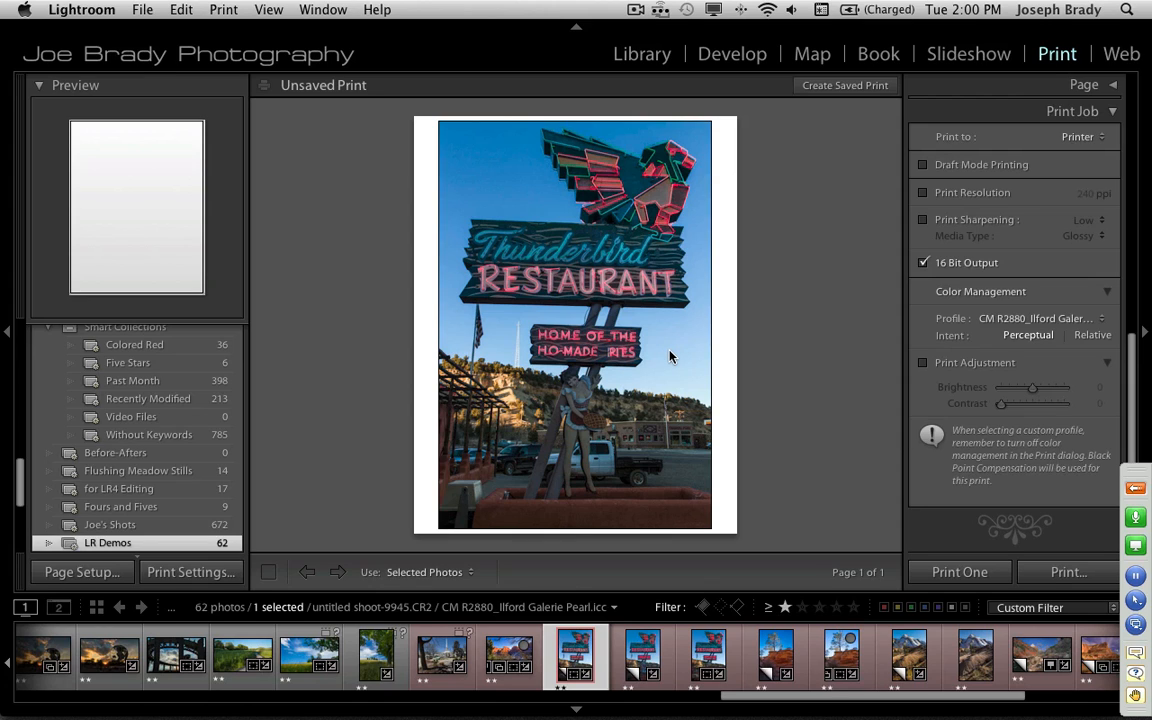
key(shift+Tab)
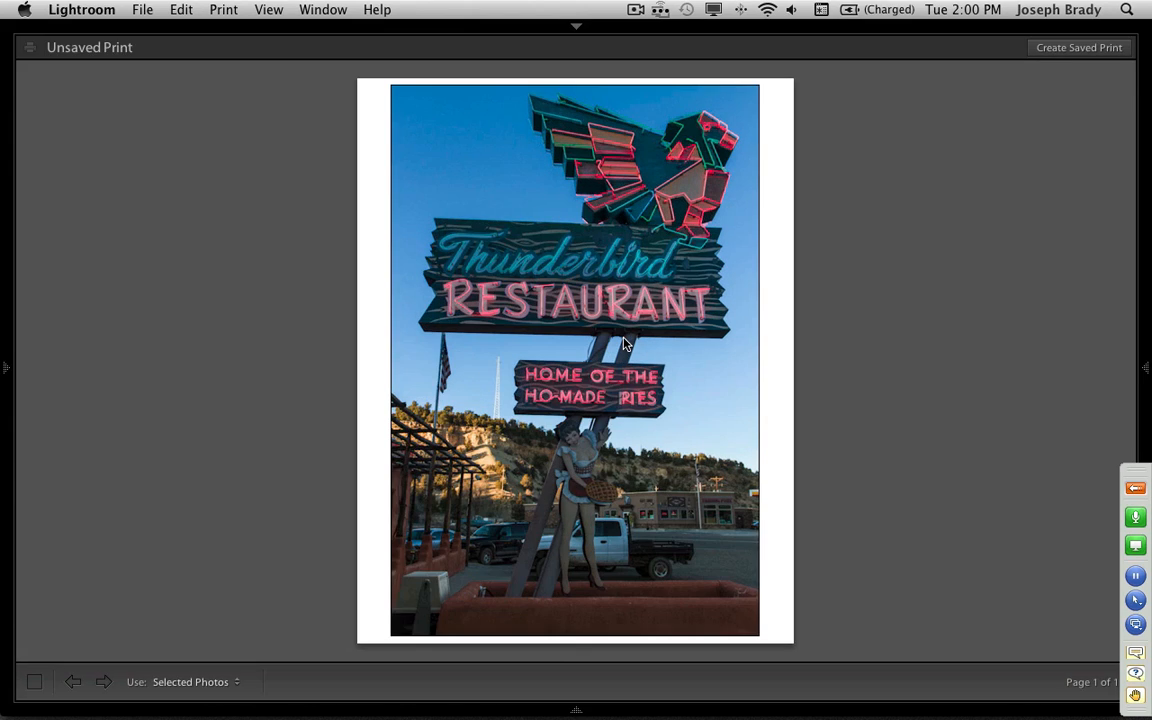
Restore the full Print workspace and compare the sign photo's proof copy, Copy 1 and original in the page layout
key(shift+Tab)
key(super+Tab)
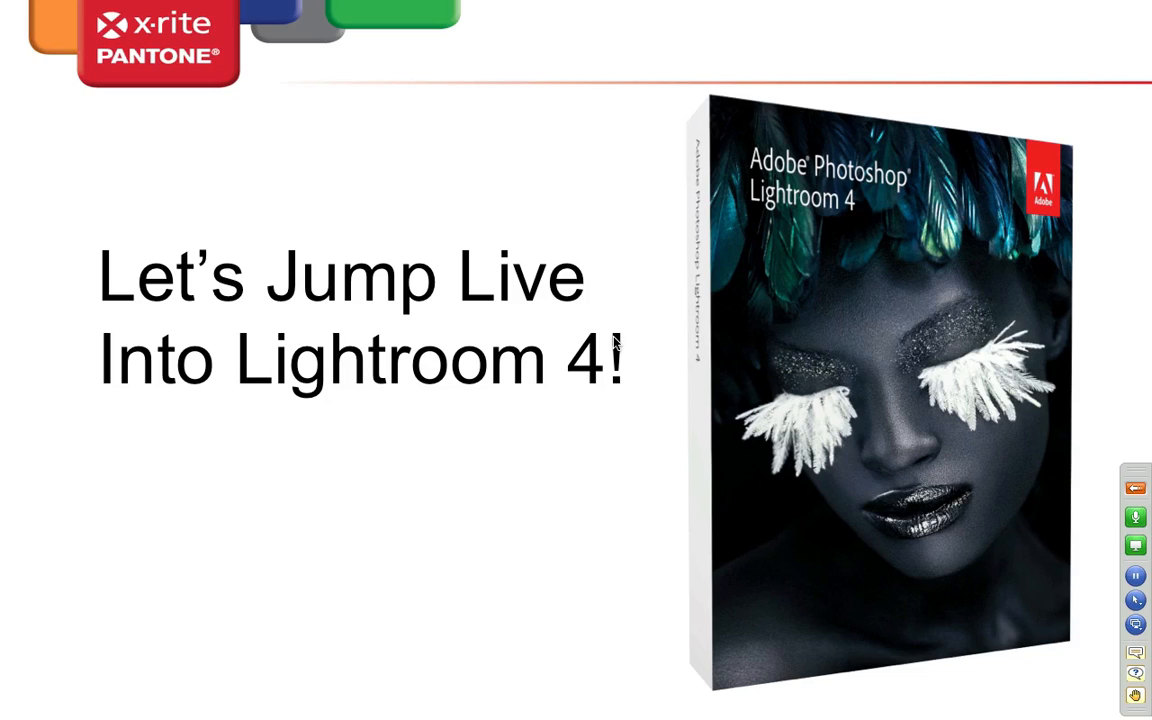
key(super+Tab)
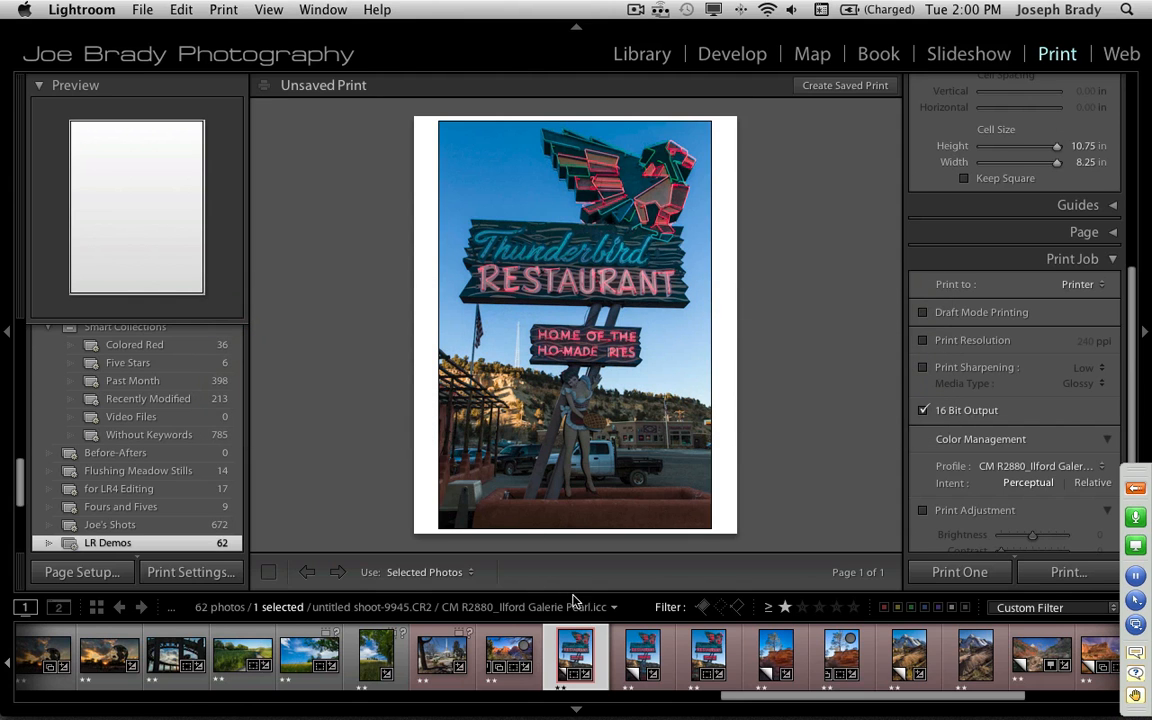
click(650, 656)
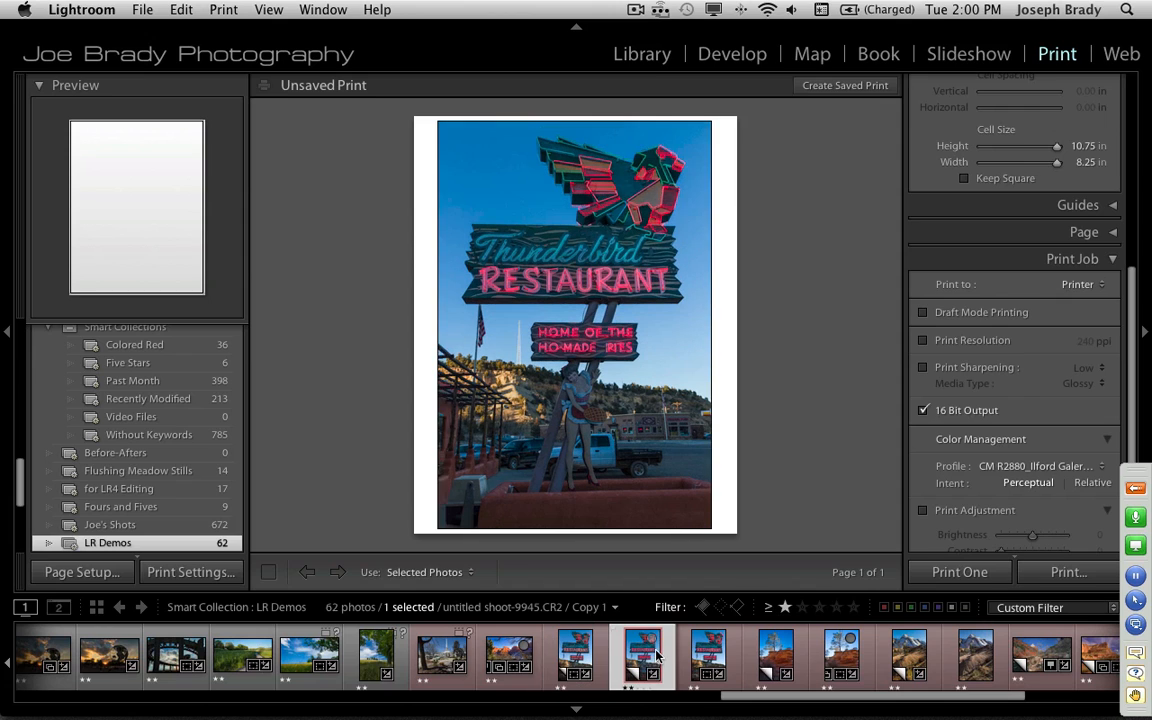
click(709, 655)
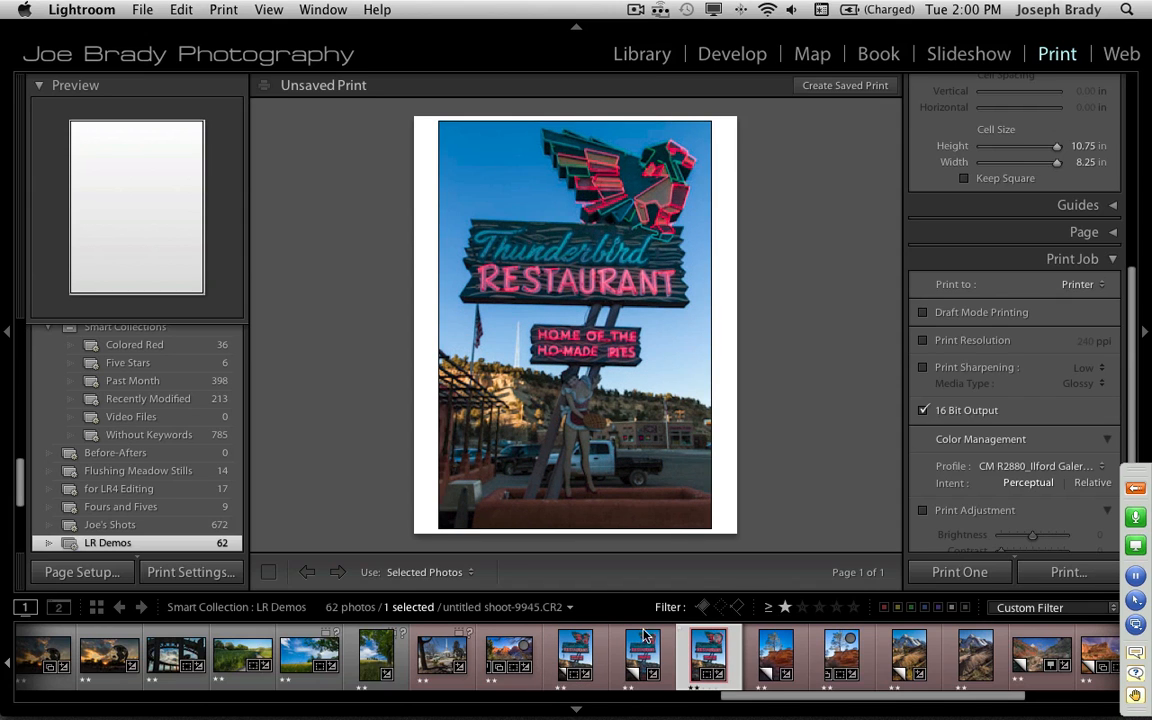
key(Left)
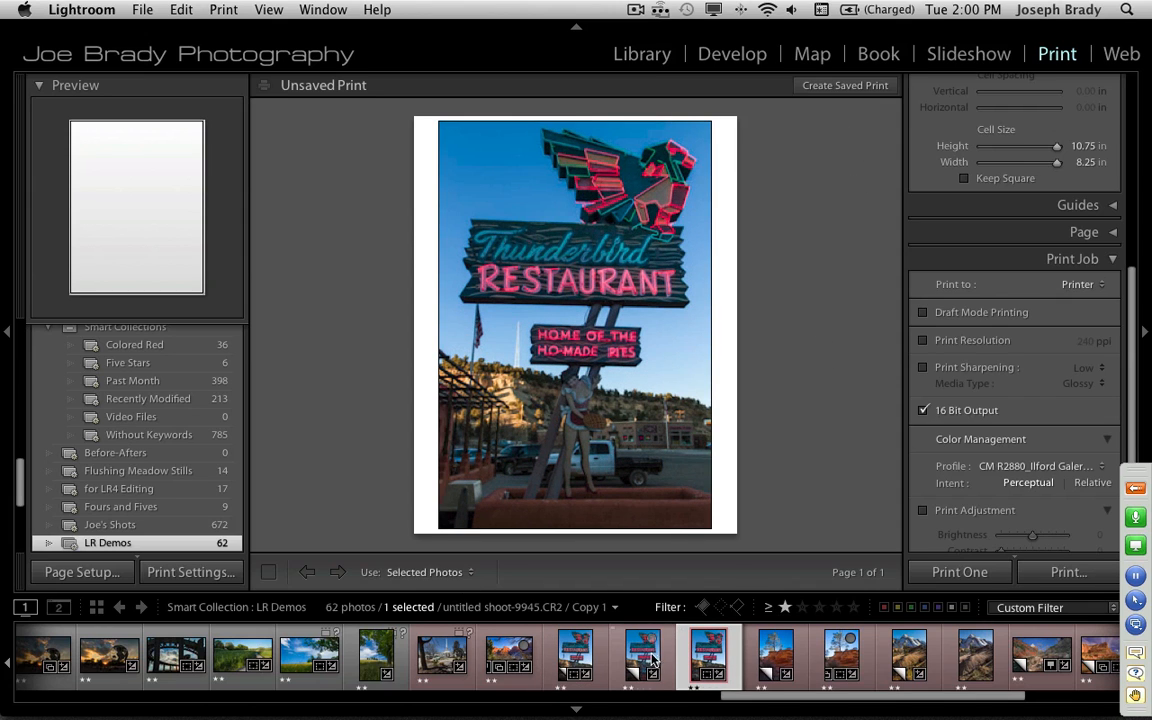
Open Copy 1 of the sign photo in Develop as a single image, compare it with and without soft proofing, and leave proofing off
click(755, 55)
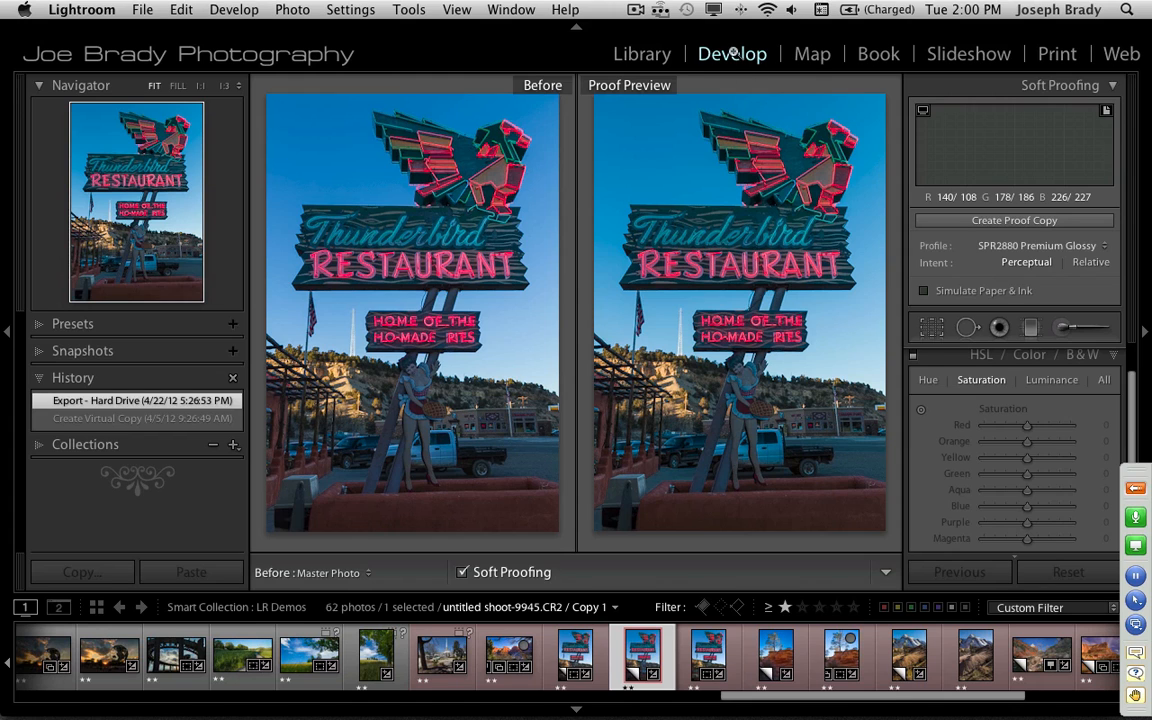
key(y)
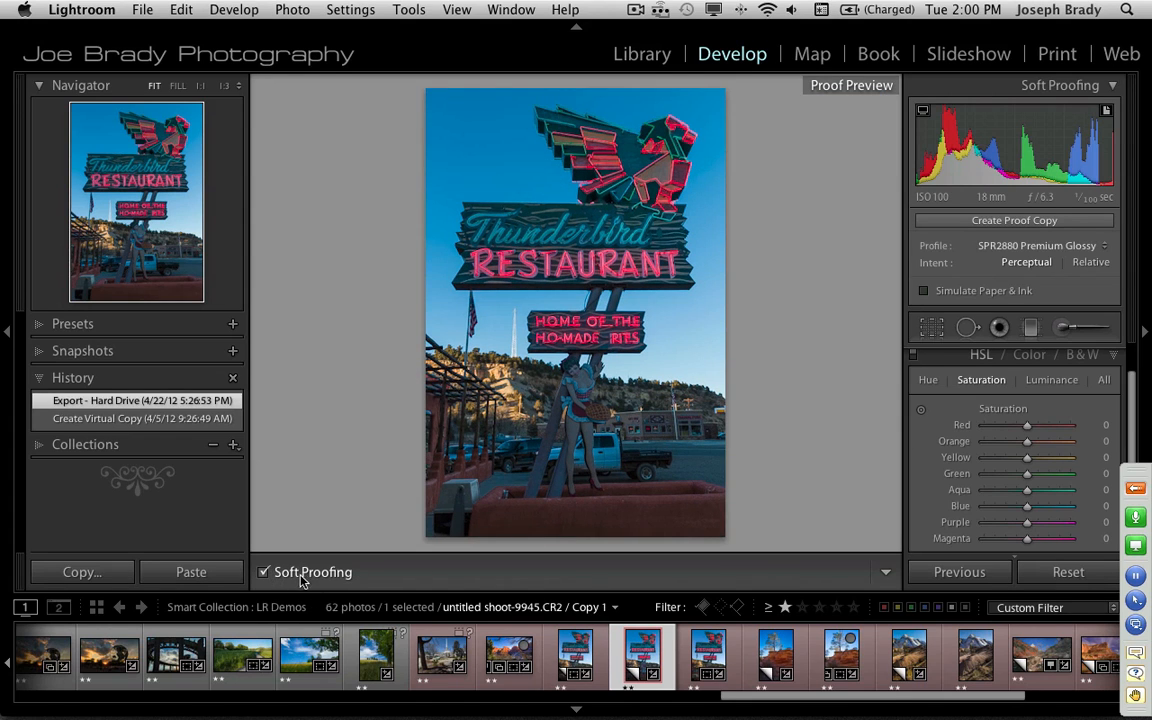
click(264, 573)
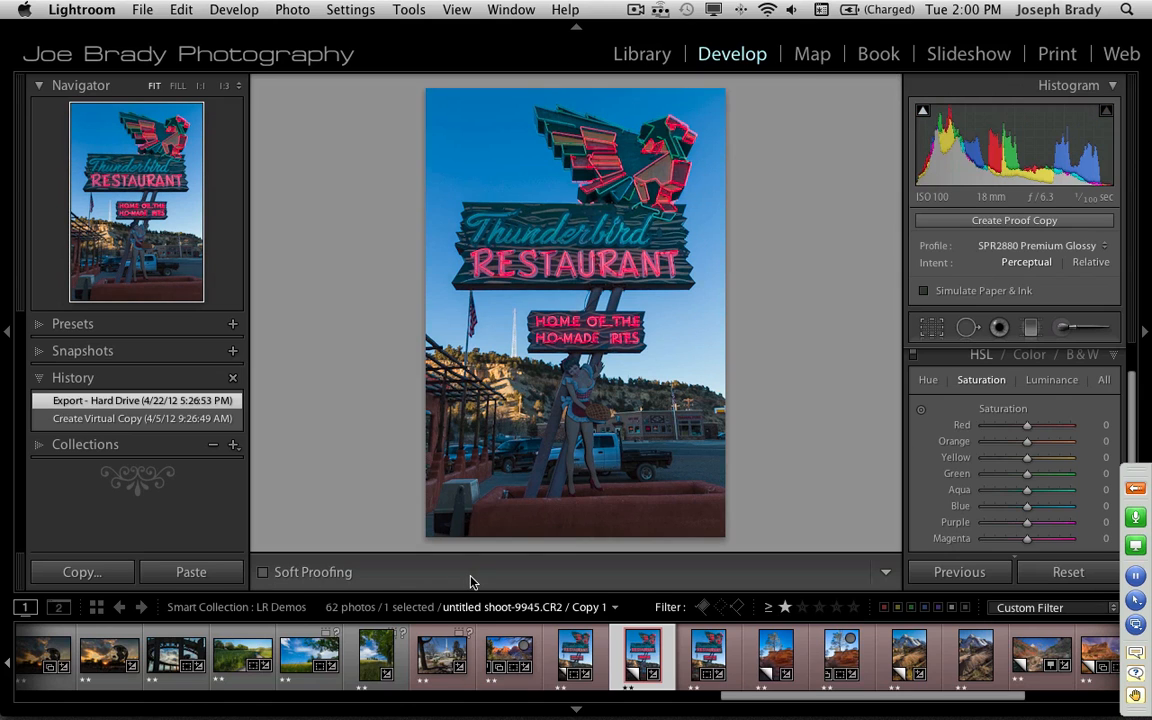
click(264, 574)
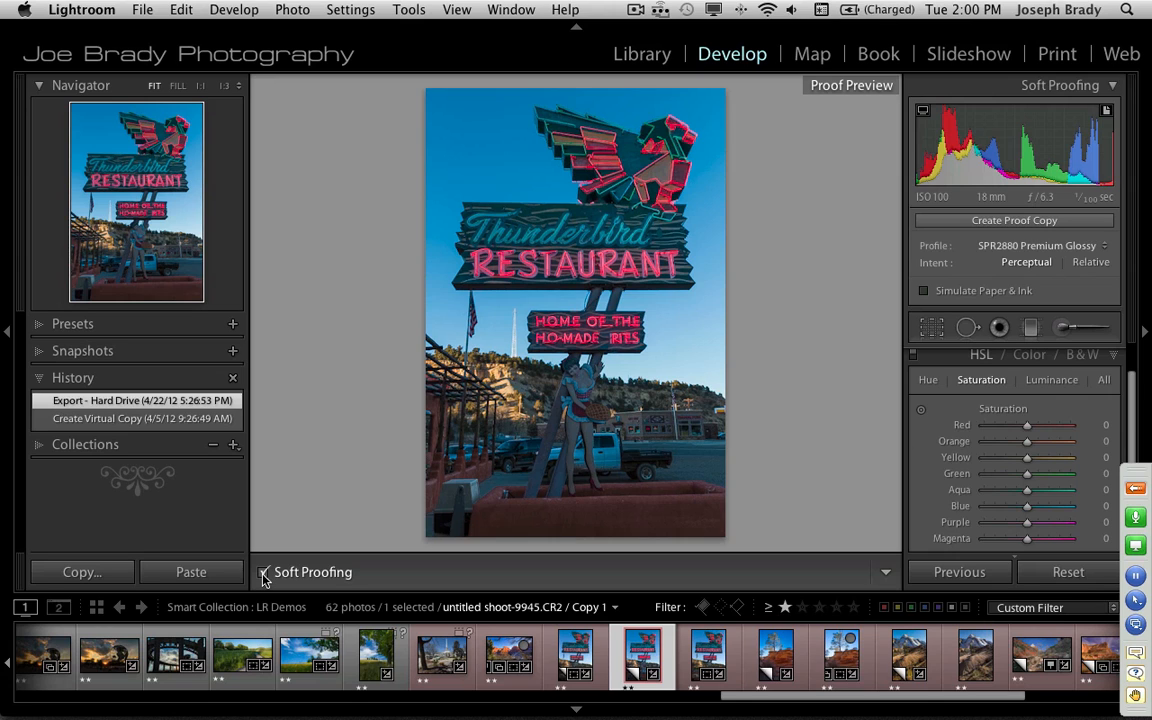
click(264, 574)
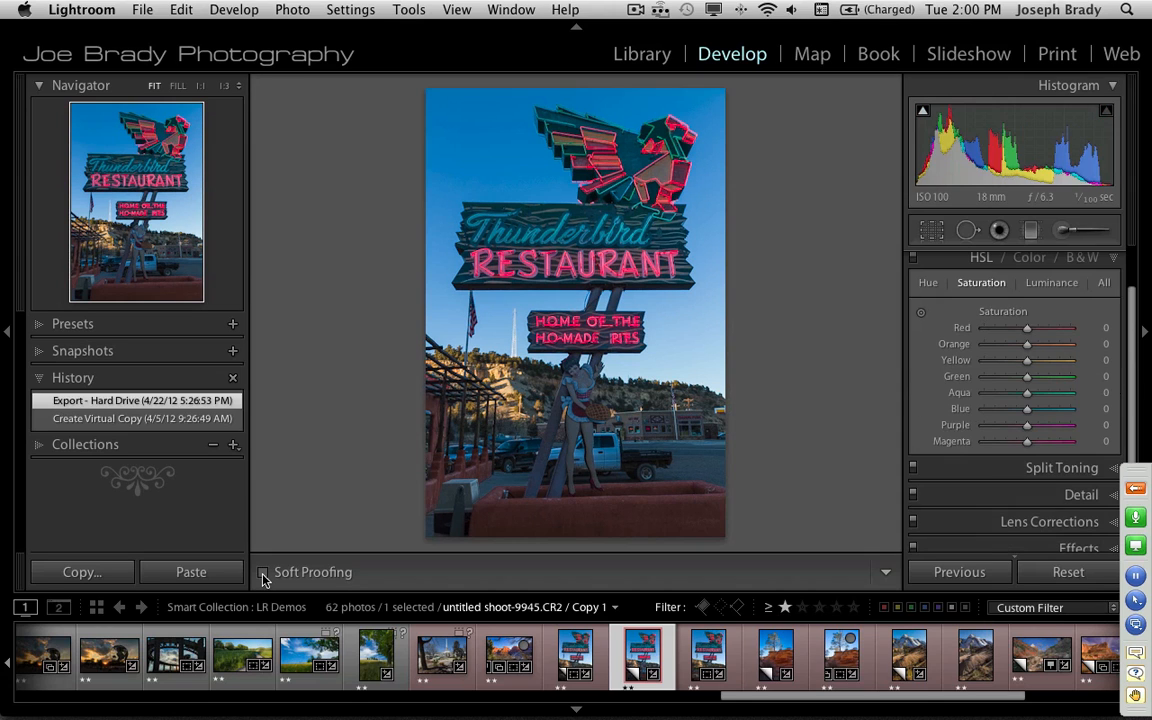
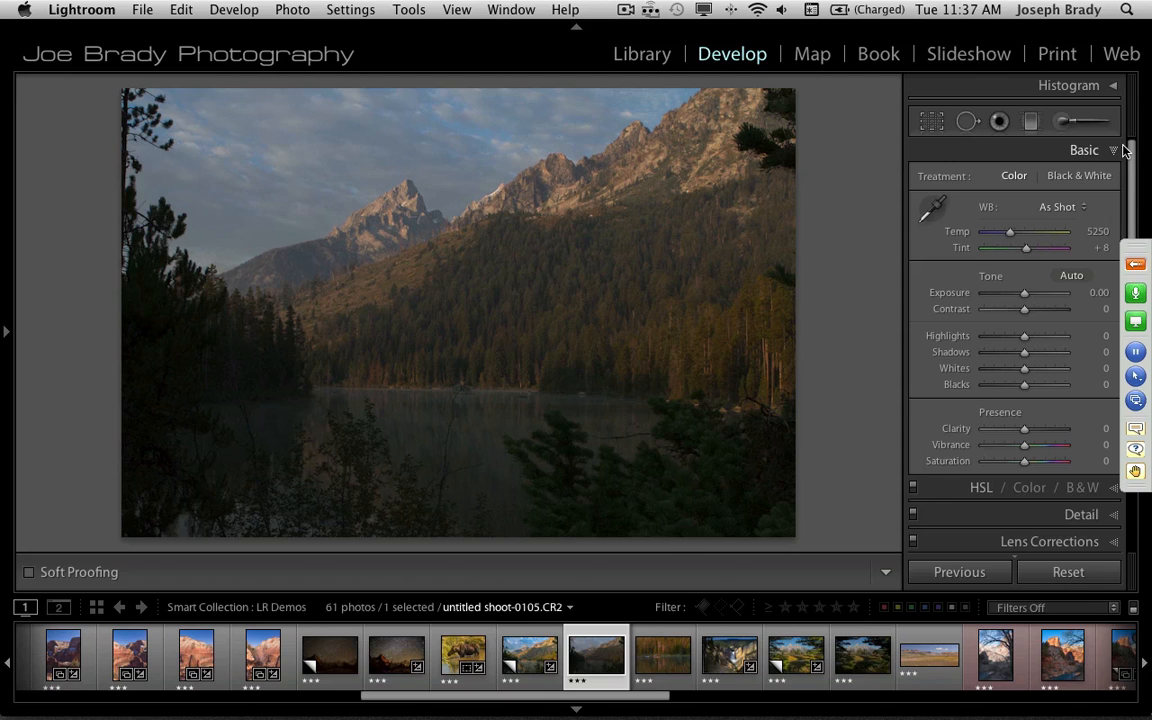
Brighten the mountain lake photo with Exposure +0.70, Whites +37 and Blacks +19, showing the histogram
click(1110, 86)
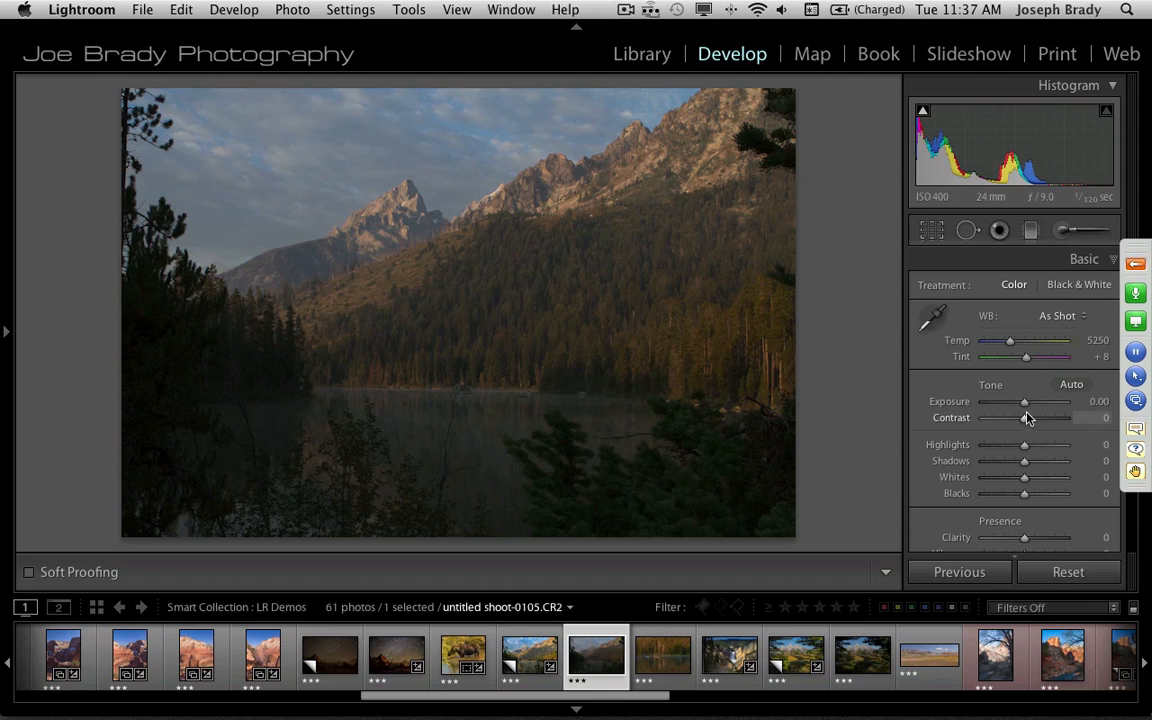
drag(1025, 408, 1033, 410)
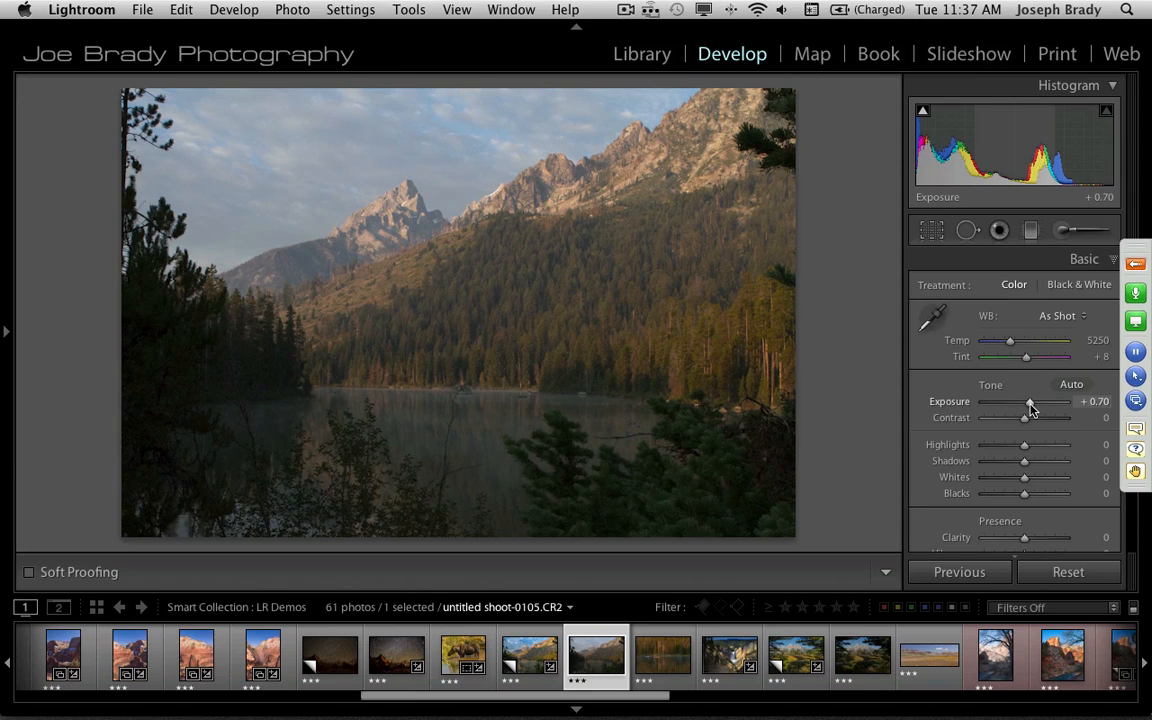
key(alt)
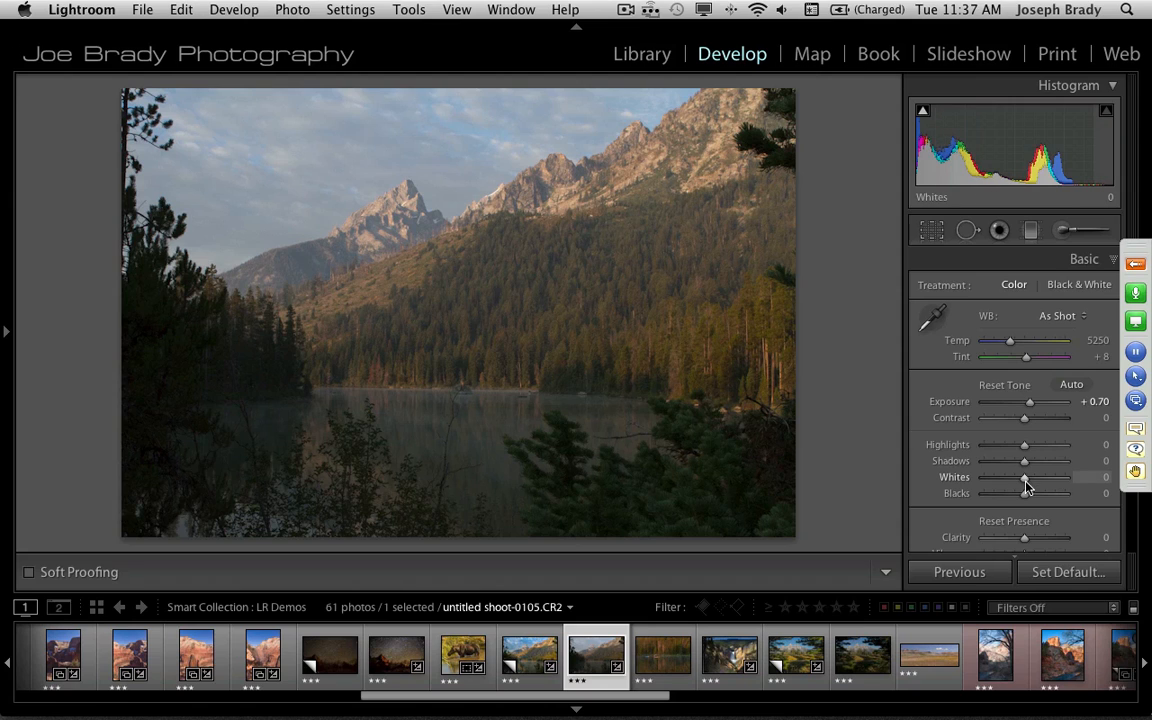
mouse_move(1025, 484)
mouse_down()
mouse_move(1057, 484)
mouse_move(1039, 481)
mouse_up()
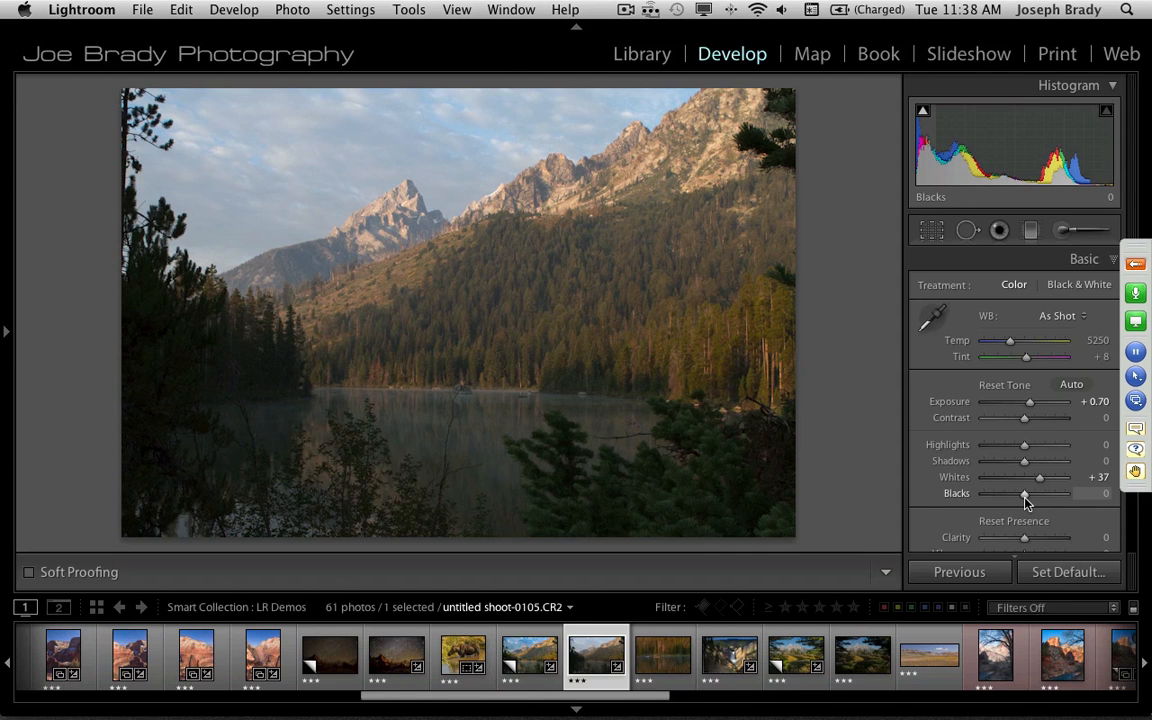
drag(1025, 500, 1034, 503)
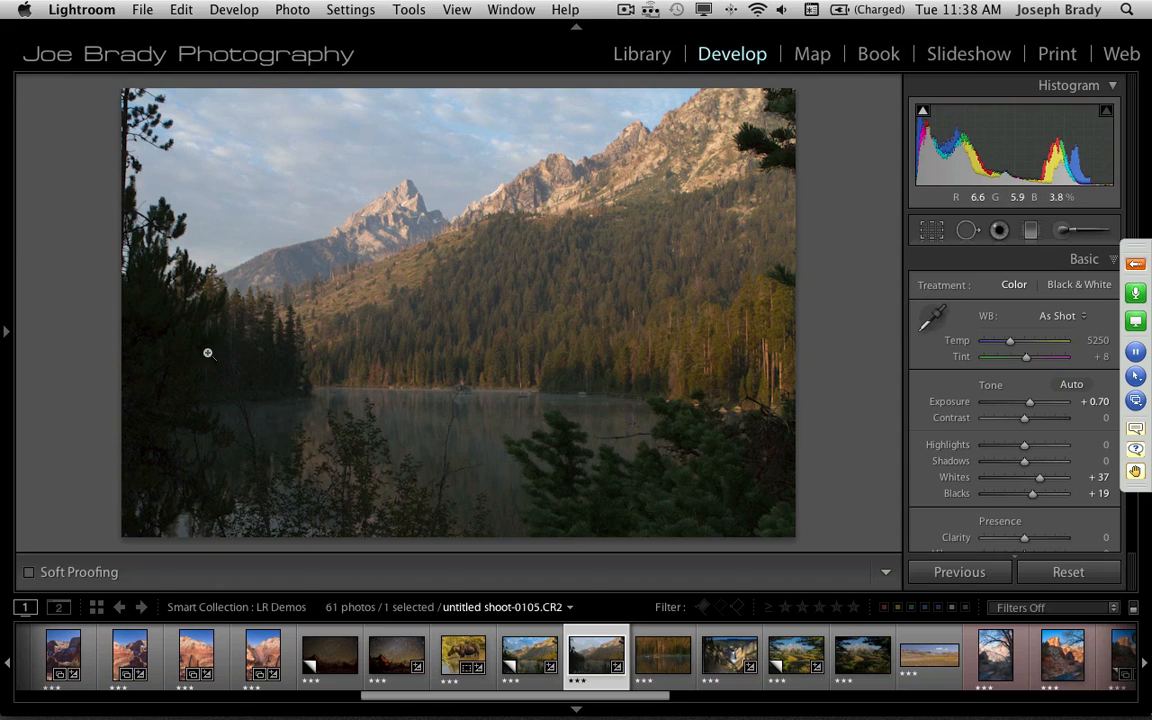
Set the mountain lake photo's Shadows to +43 and Highlights to -17
drag(1024, 462, 1040, 470)
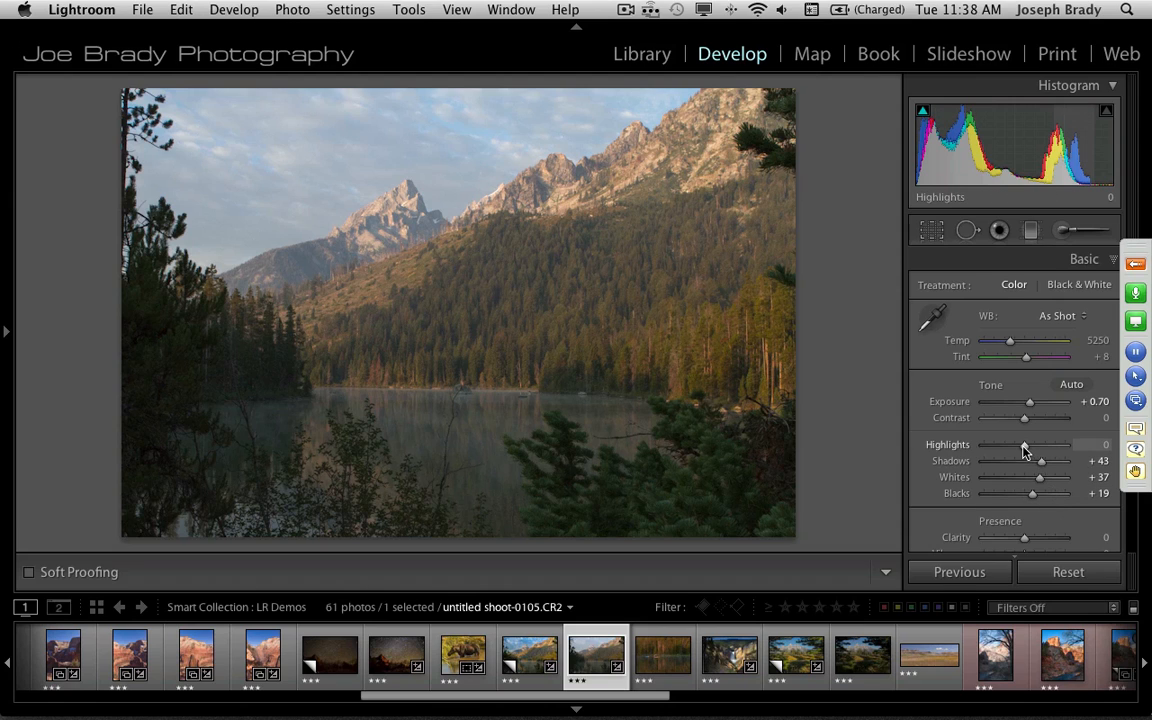
drag(1023, 445, 1017, 448)
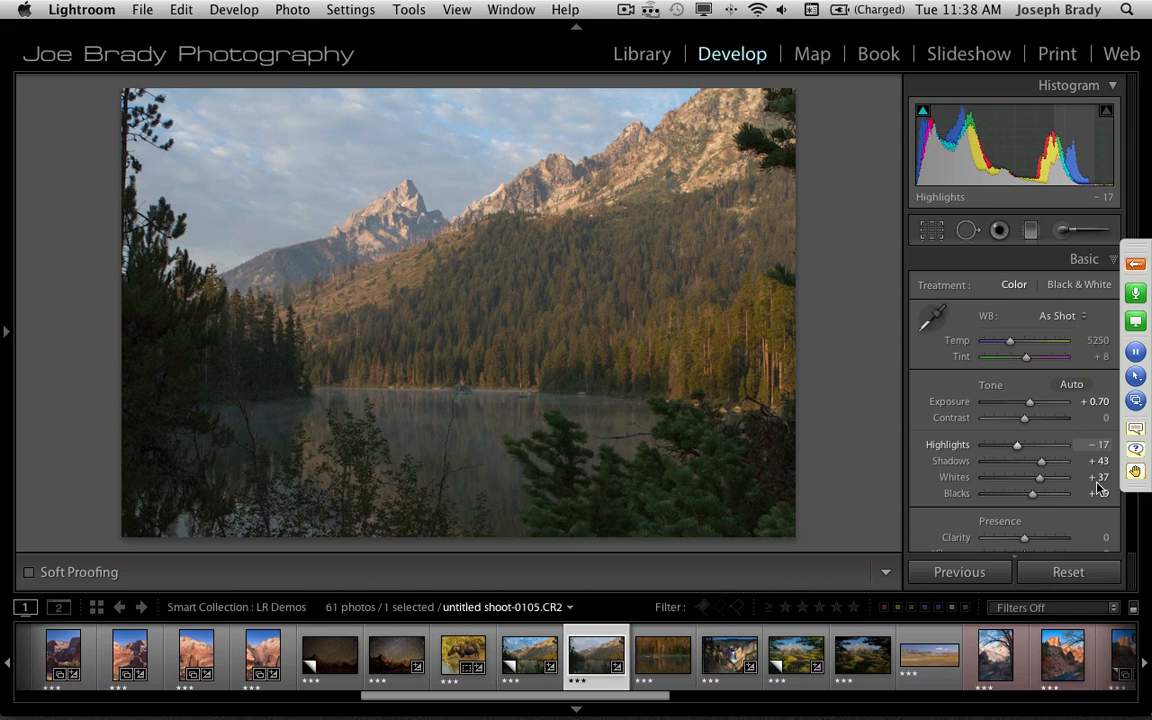
drag(1136, 246, 1137, 134)
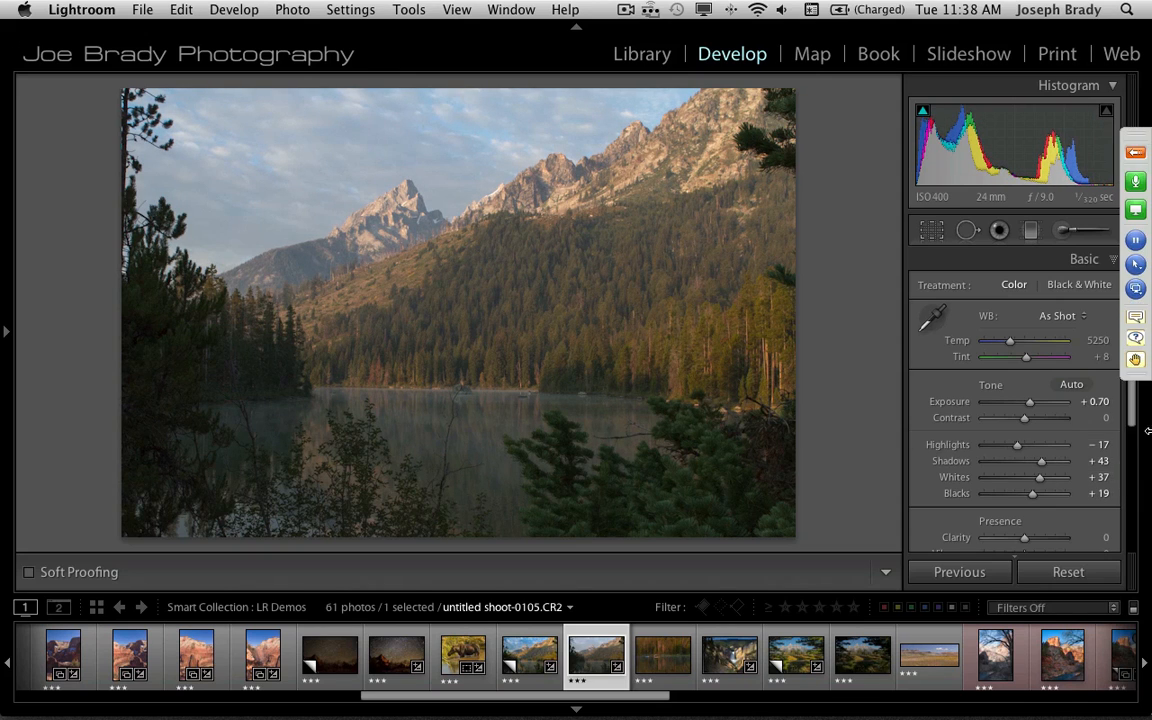
Set the photo's Clarity to +42, Vibrance to +40 and Saturation to +25
drag(1133, 421, 1133, 447)
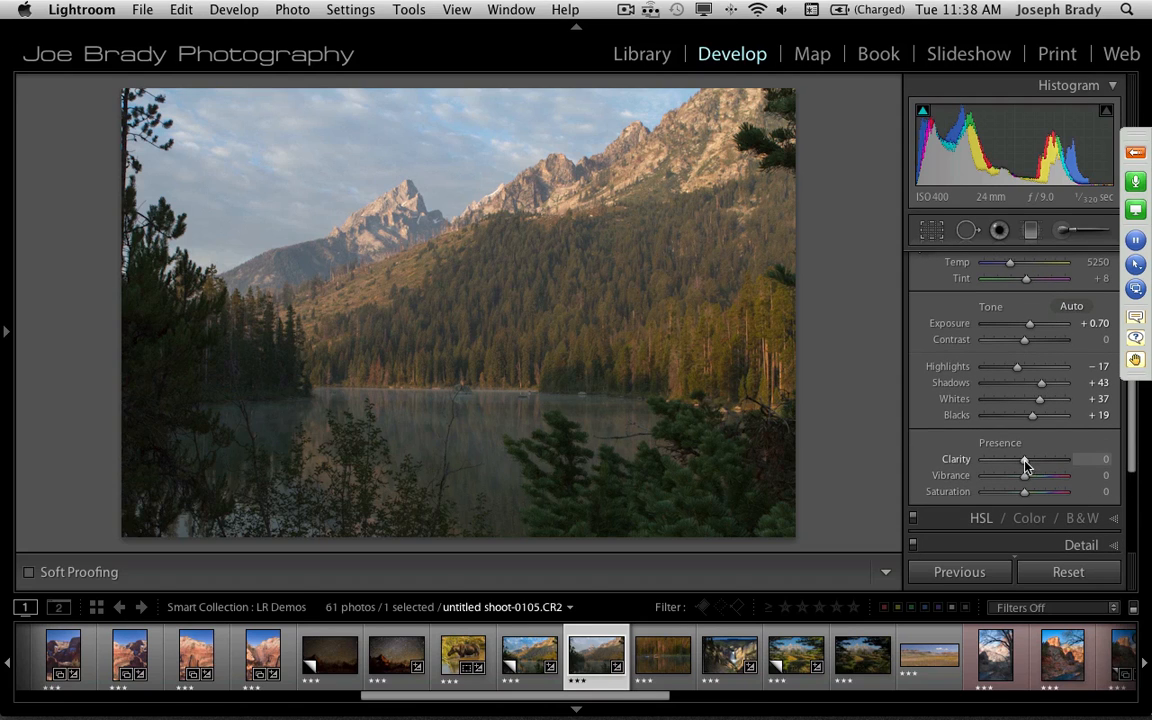
drag(1025, 460, 1043, 463)
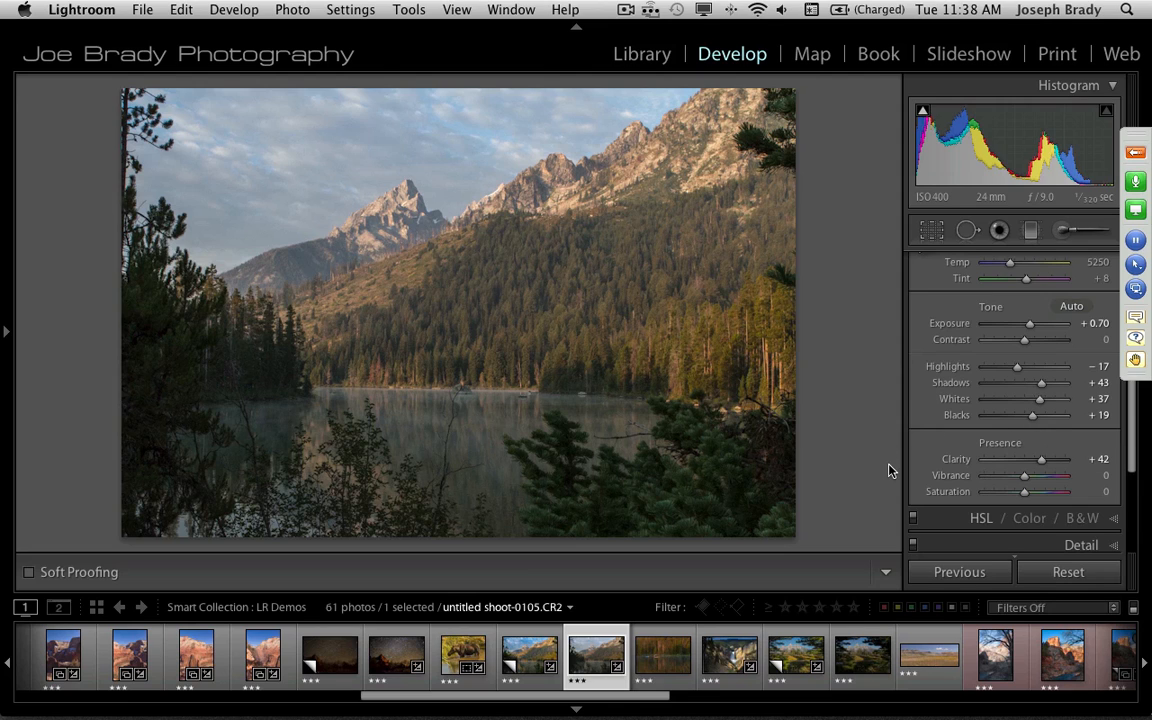
drag(1024, 480, 1037, 482)
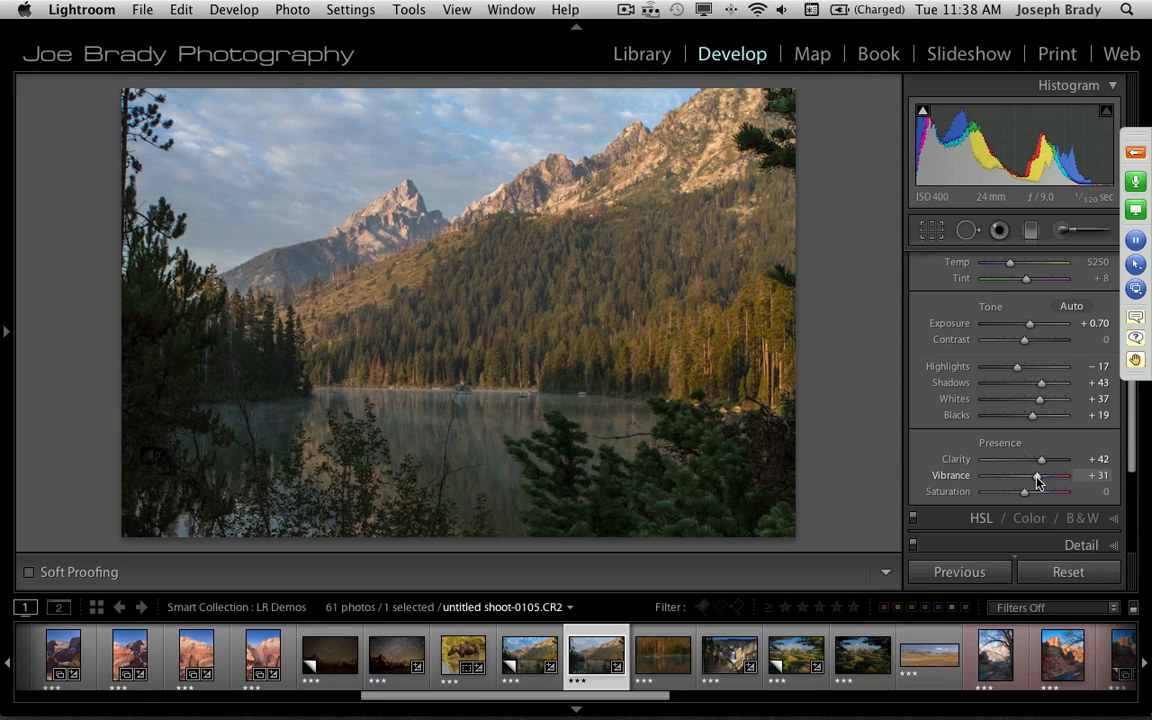
mouse_move(1037, 482)
mouse_down()
mouse_move(1025, 496)
mouse_move(1037, 496)
mouse_up()
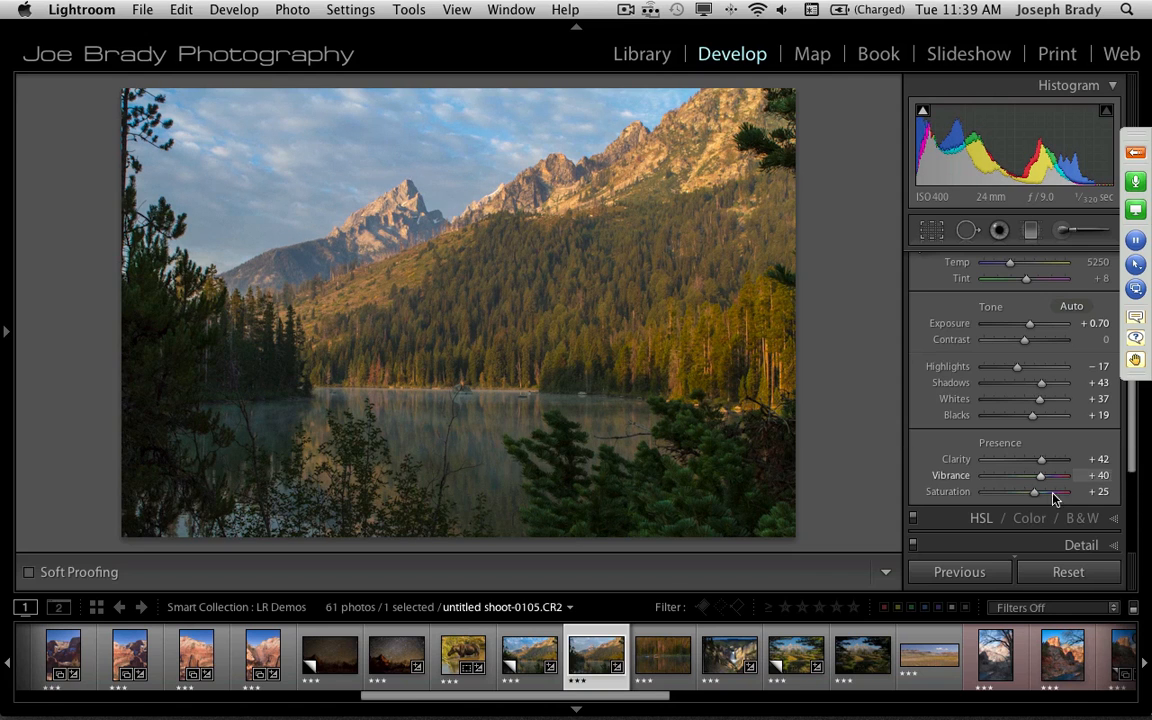
Tune HSL saturation by sampling sky, mountain and trees: Red -5, Orange +9, Yellow +9, Aqua +16, Blue +11
drag(1133, 465, 1133, 511)
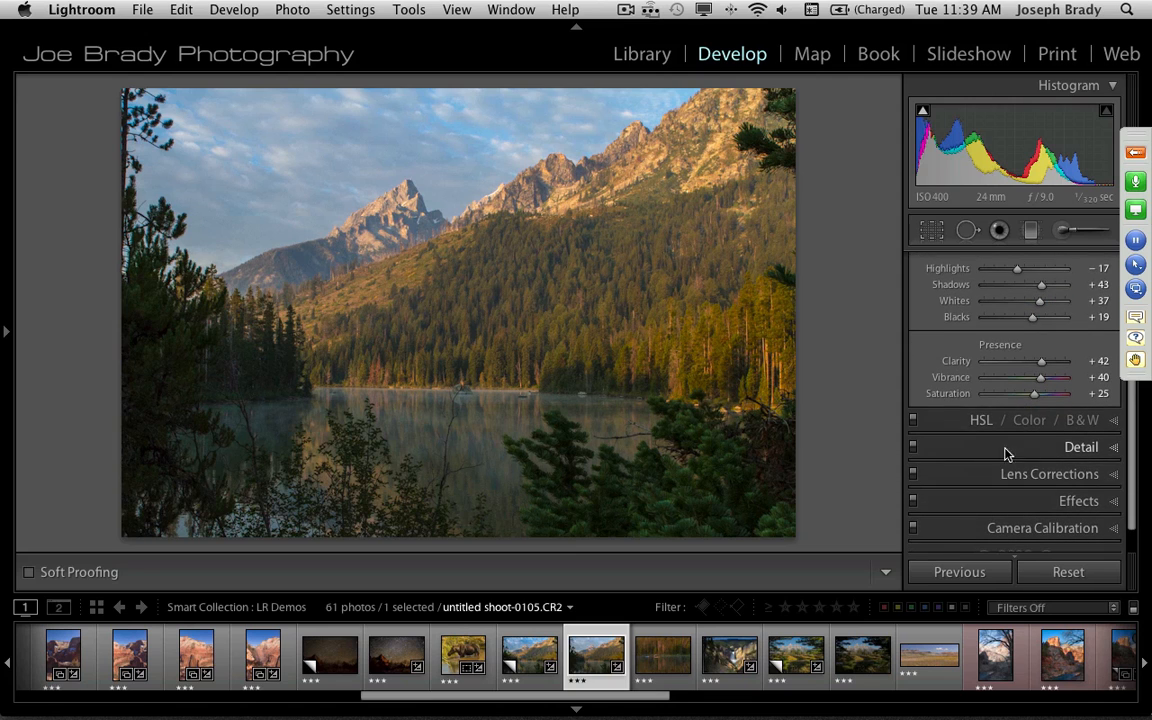
click(981, 418)
drag(1133, 424, 1133, 359)
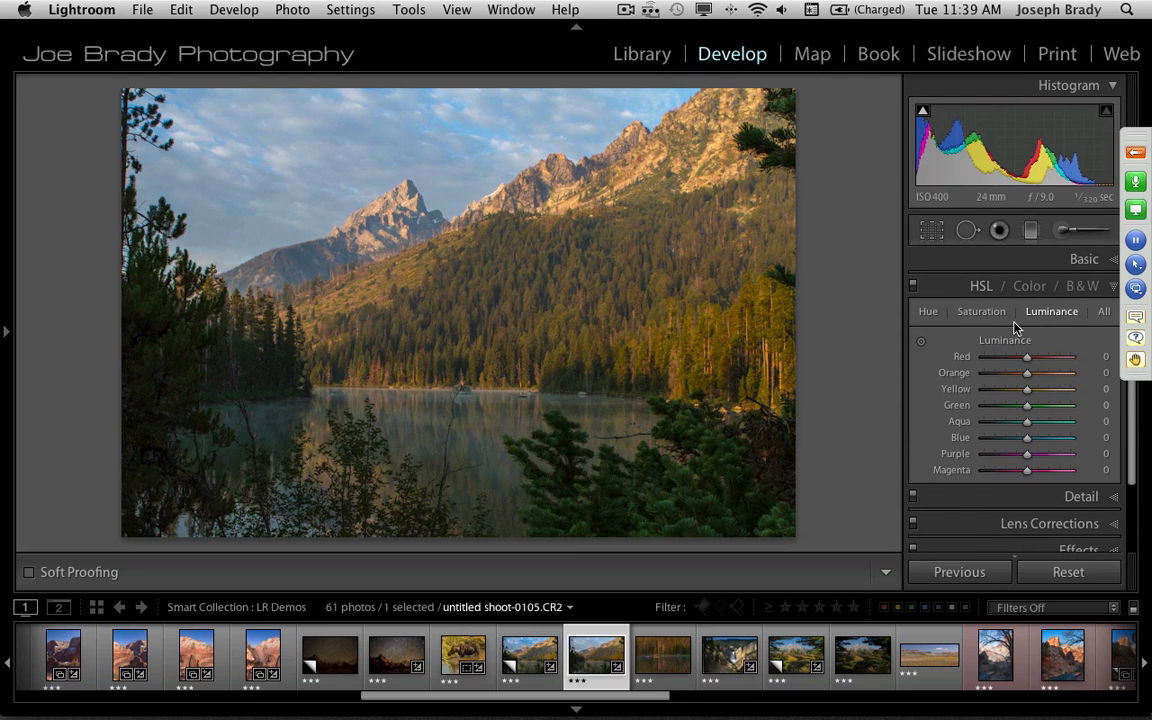
click(982, 312)
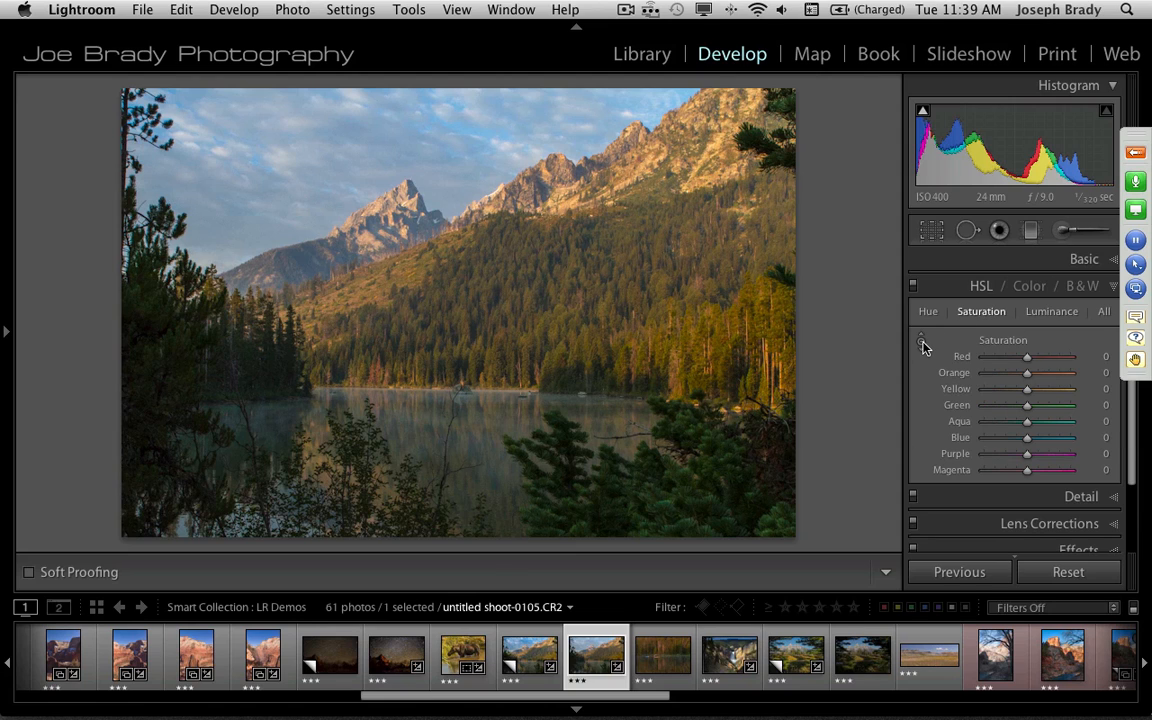
click(921, 342)
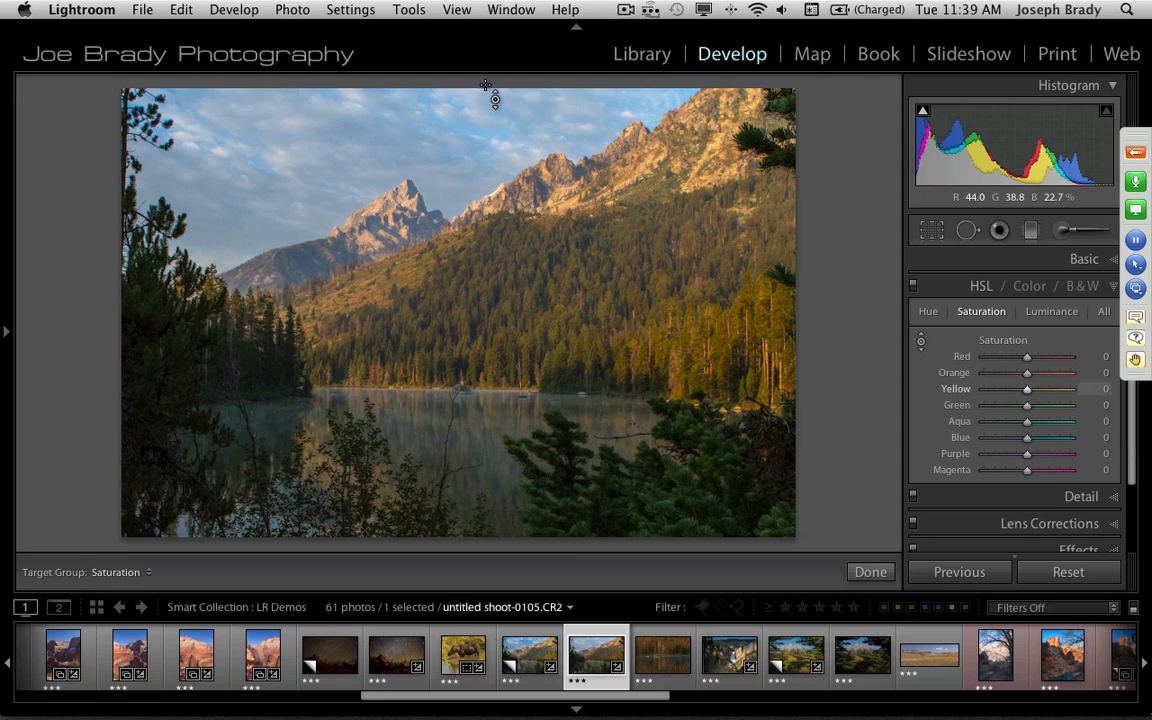
drag(420, 128, 420, 108)
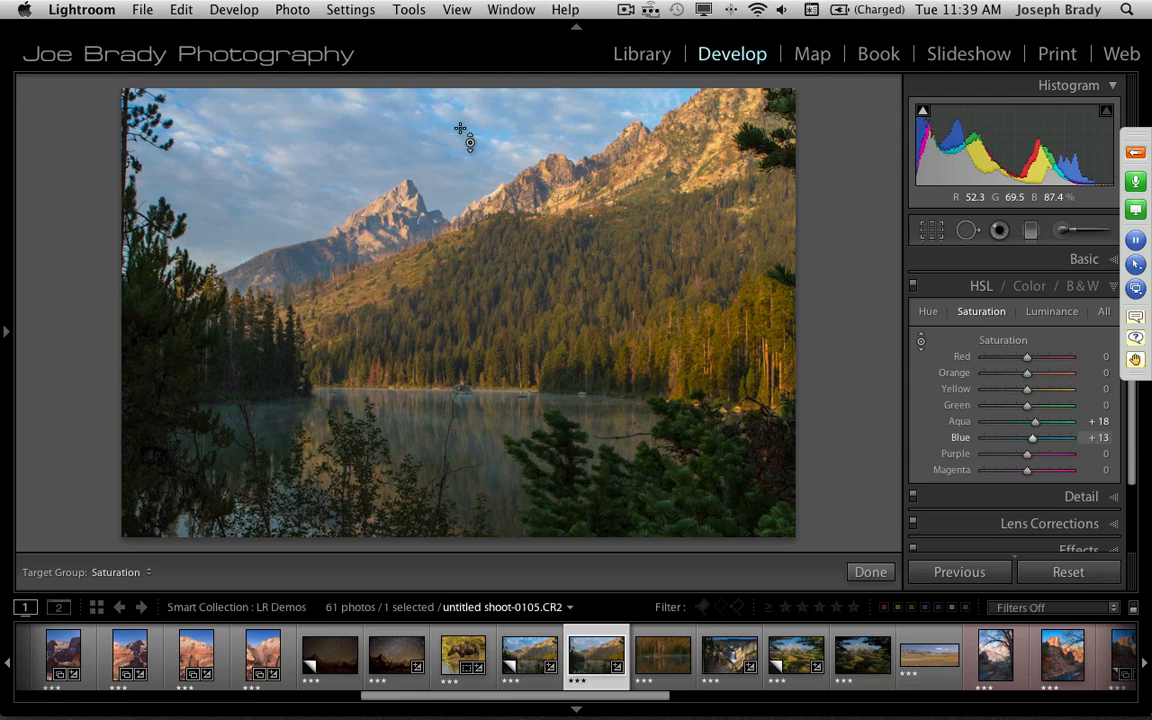
drag(381, 249, 578, 293)
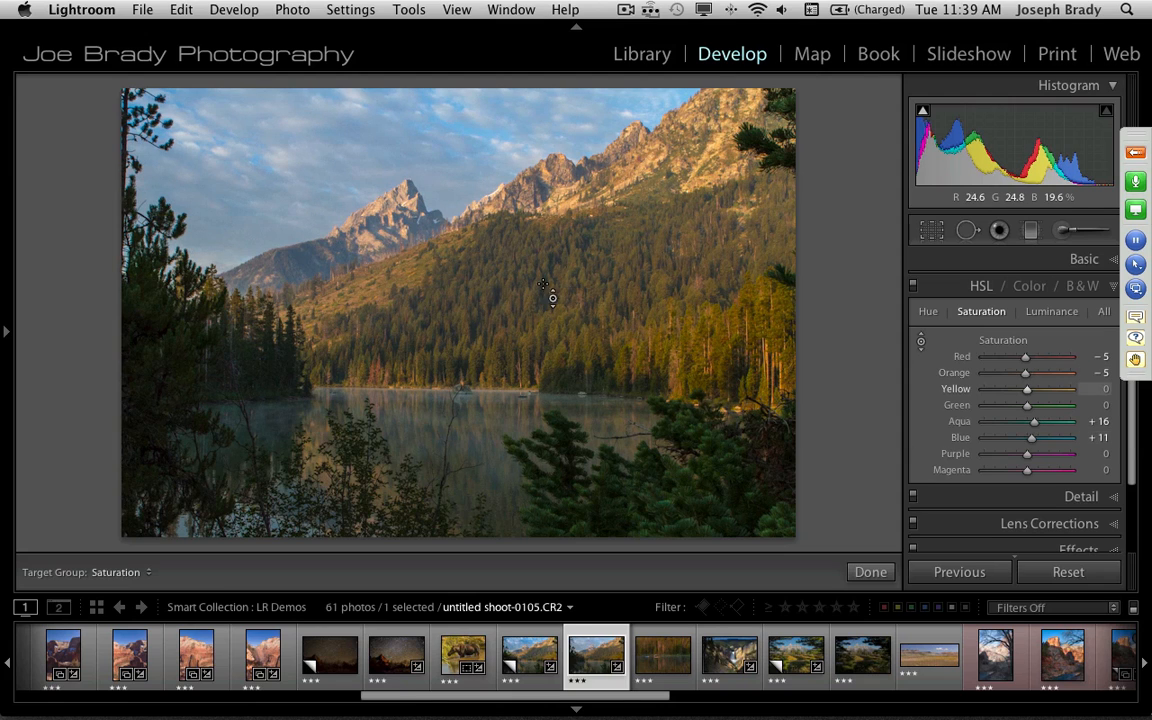
drag(522, 281, 522, 255)
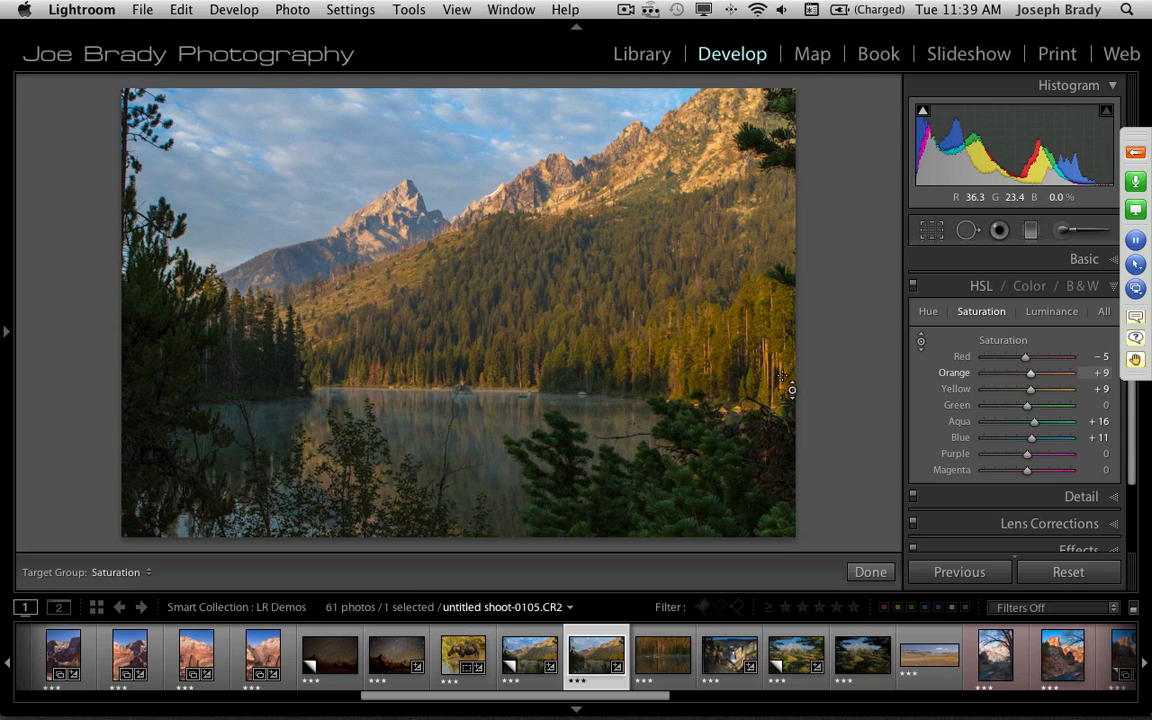
View the mountain peak at 1:1 and set Sharpening Amount to 75 and Radius to 0.8
scroll(1080, 440, down, 1)
click(1077, 465)
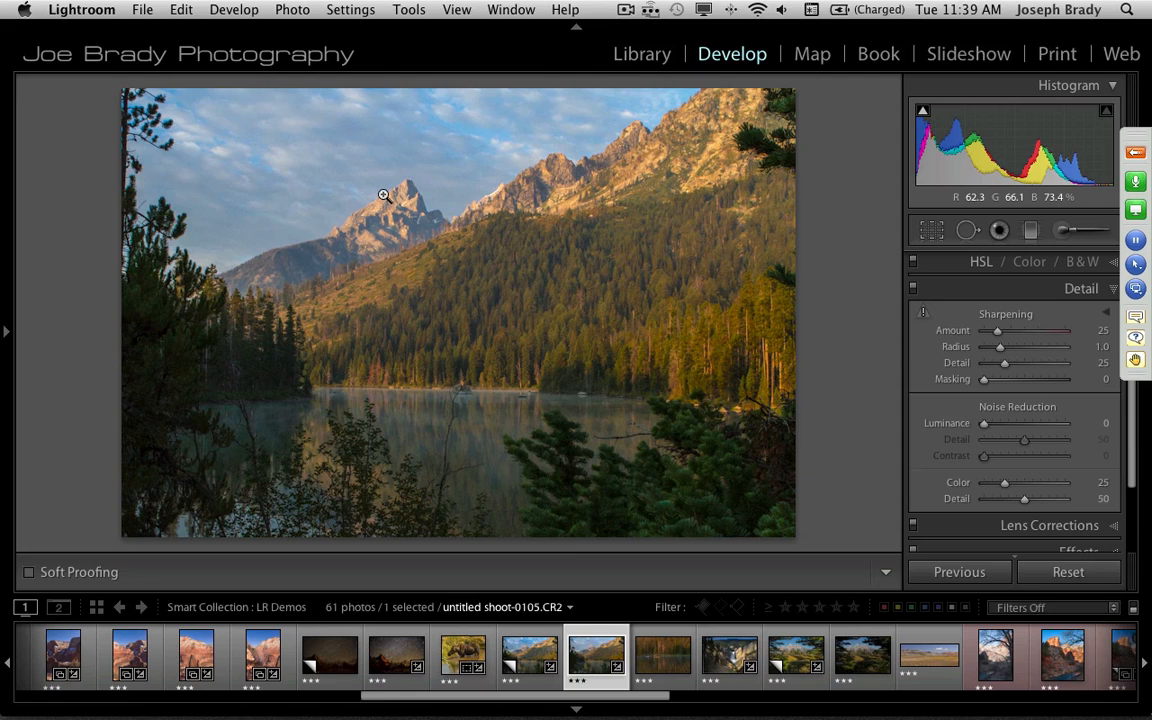
click(384, 195)
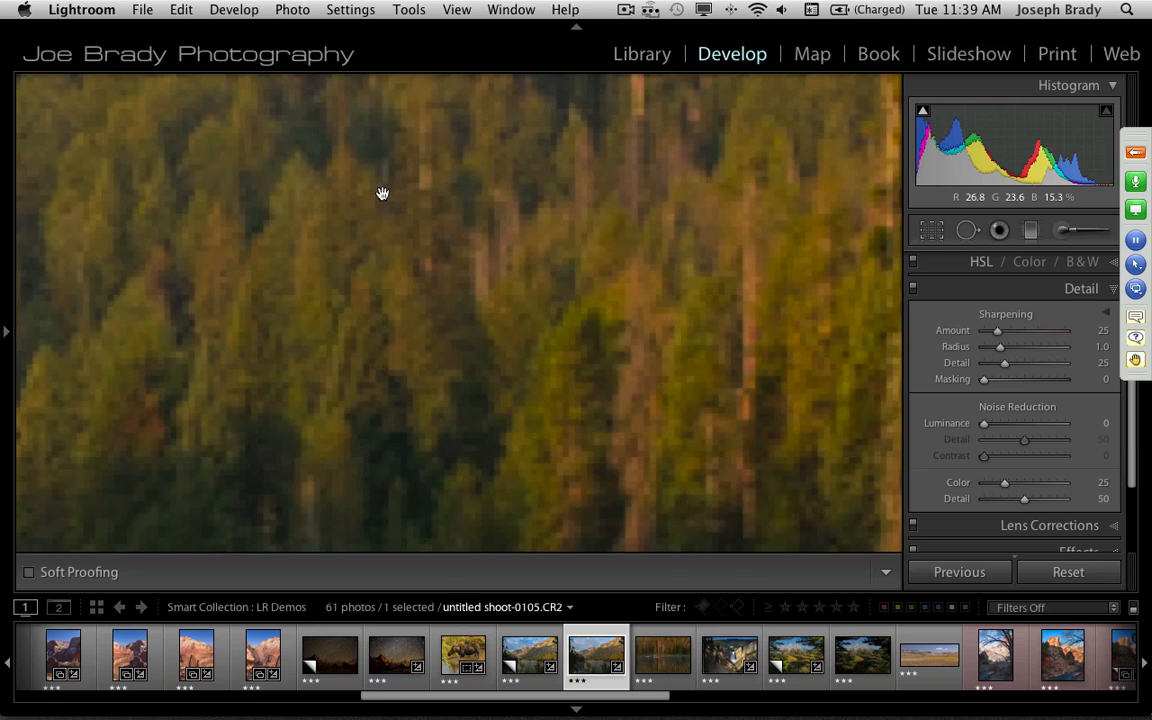
click(6, 331)
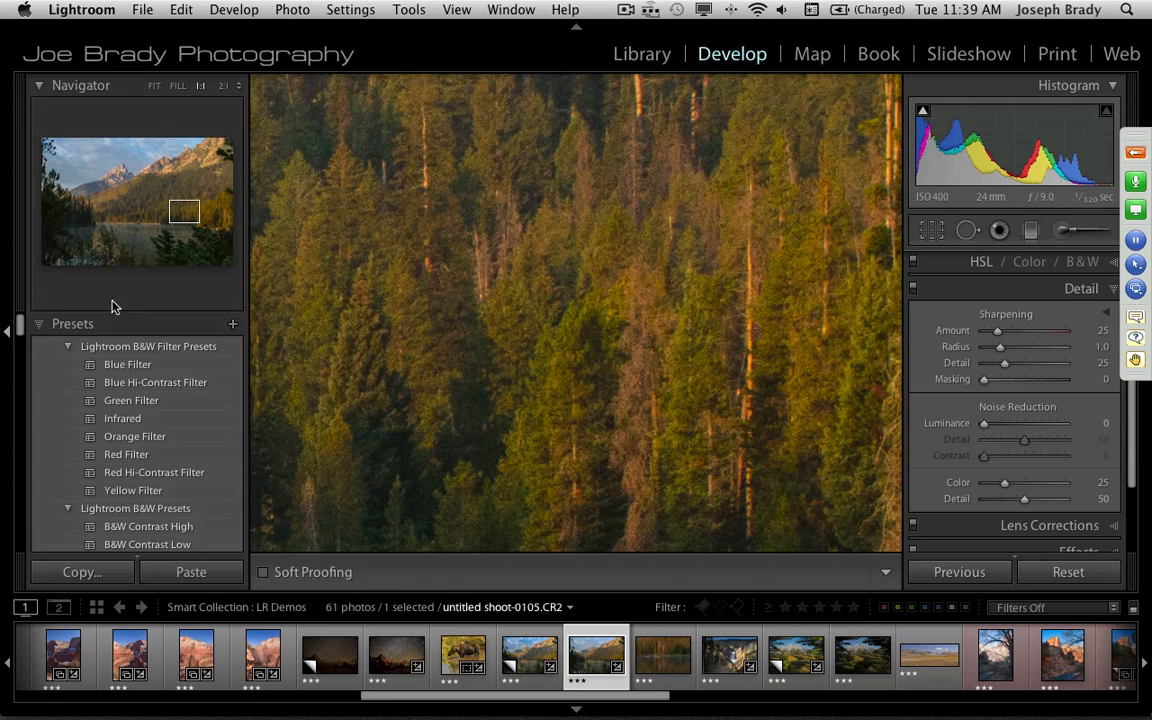
drag(141, 186, 121, 173)
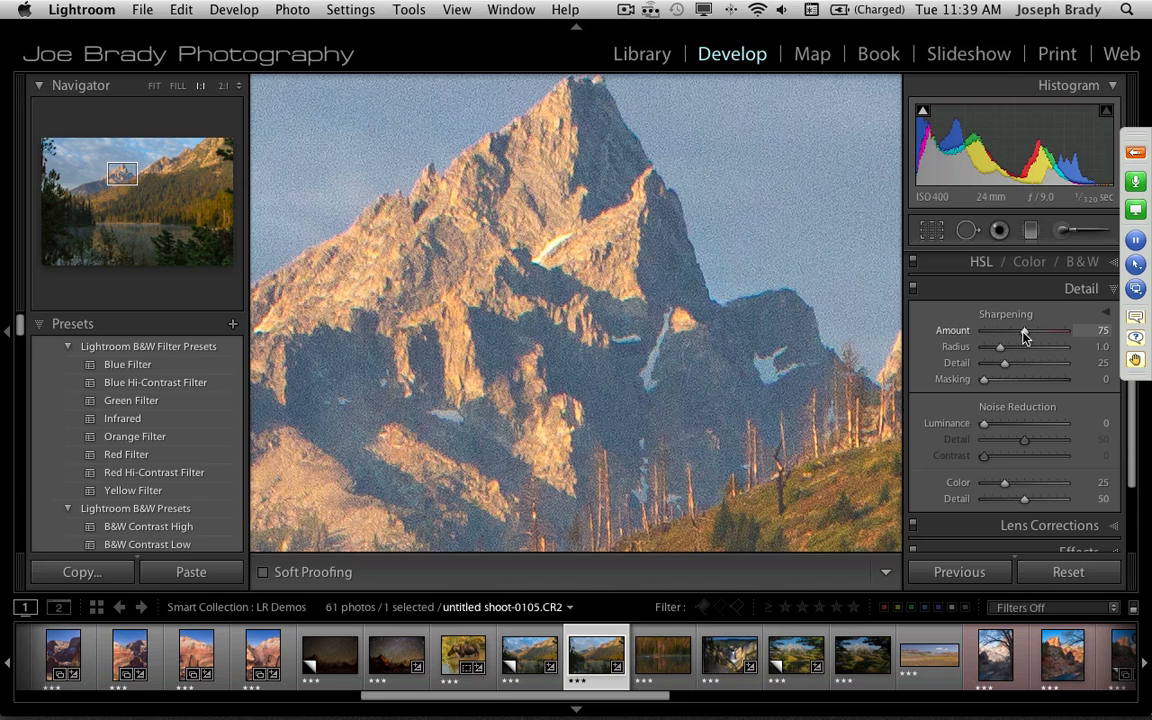
drag(1001, 353, 995, 353)
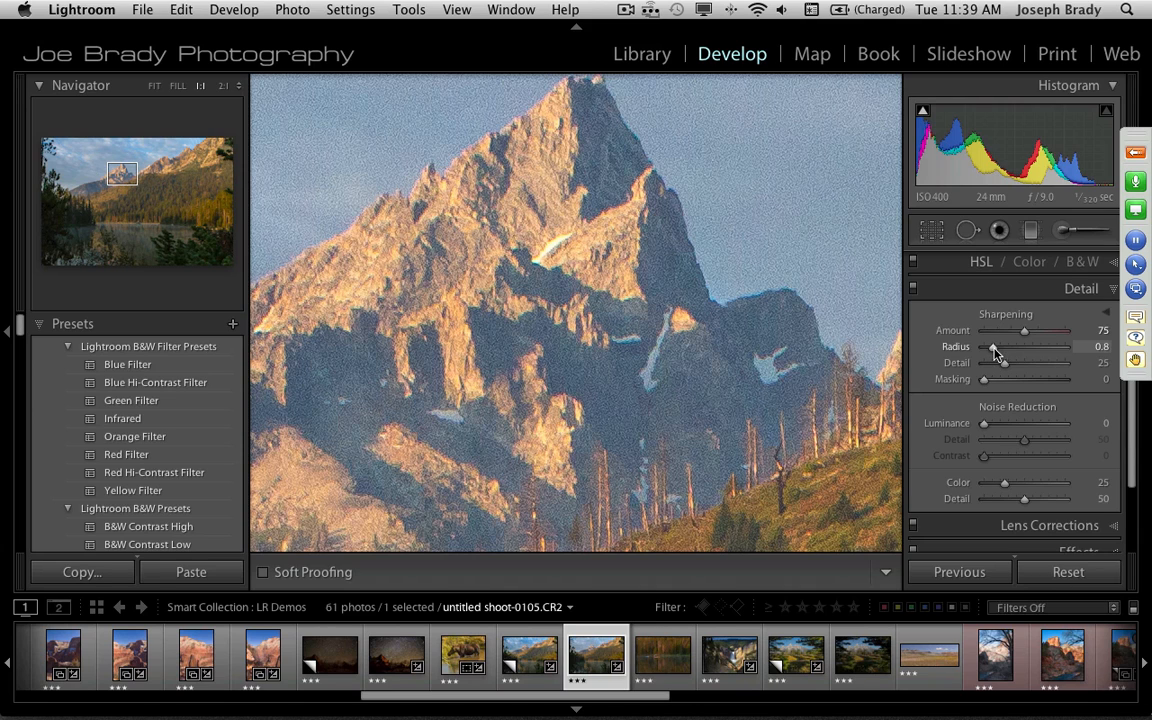
Set the mountain lake photo's Sharpening Detail to 43 and Masking to 39
key(alt)
mouse_move(1005, 367)
mouse_down()
mouse_move(1025, 369)
mouse_move(982, 380)
mouse_move(1016, 388)
mouse_up()
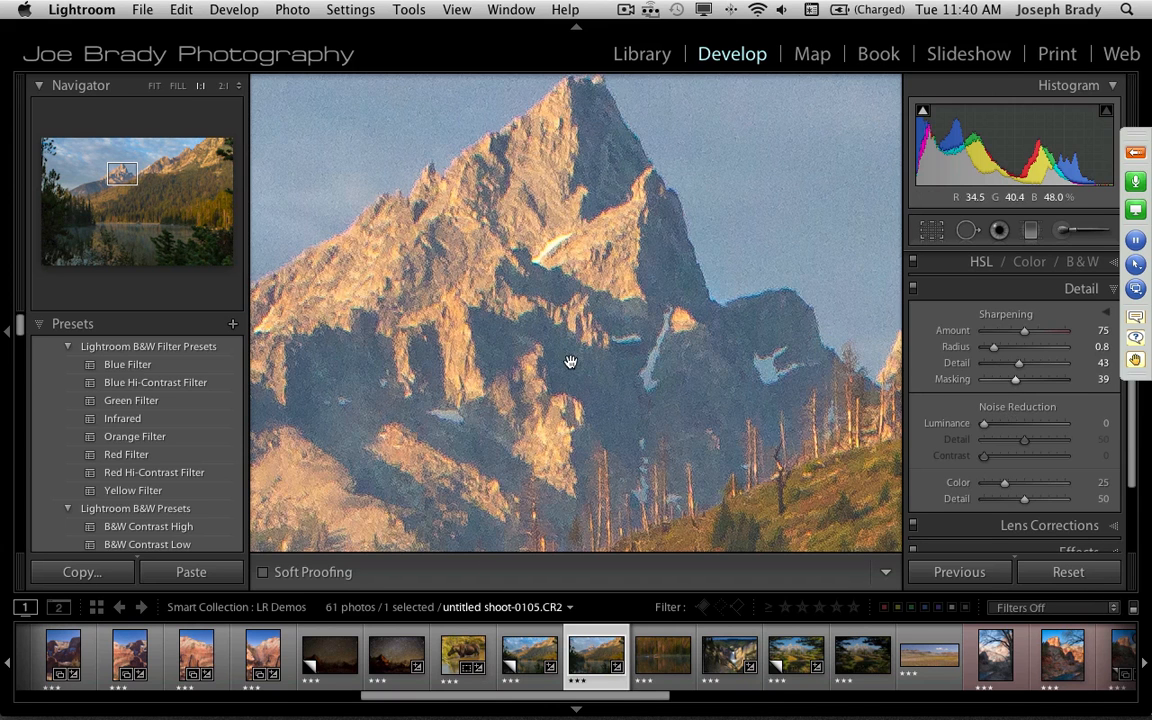
View the mountain peak and sky at 2:1 and set Luminance noise reduction to 31
click(223, 86)
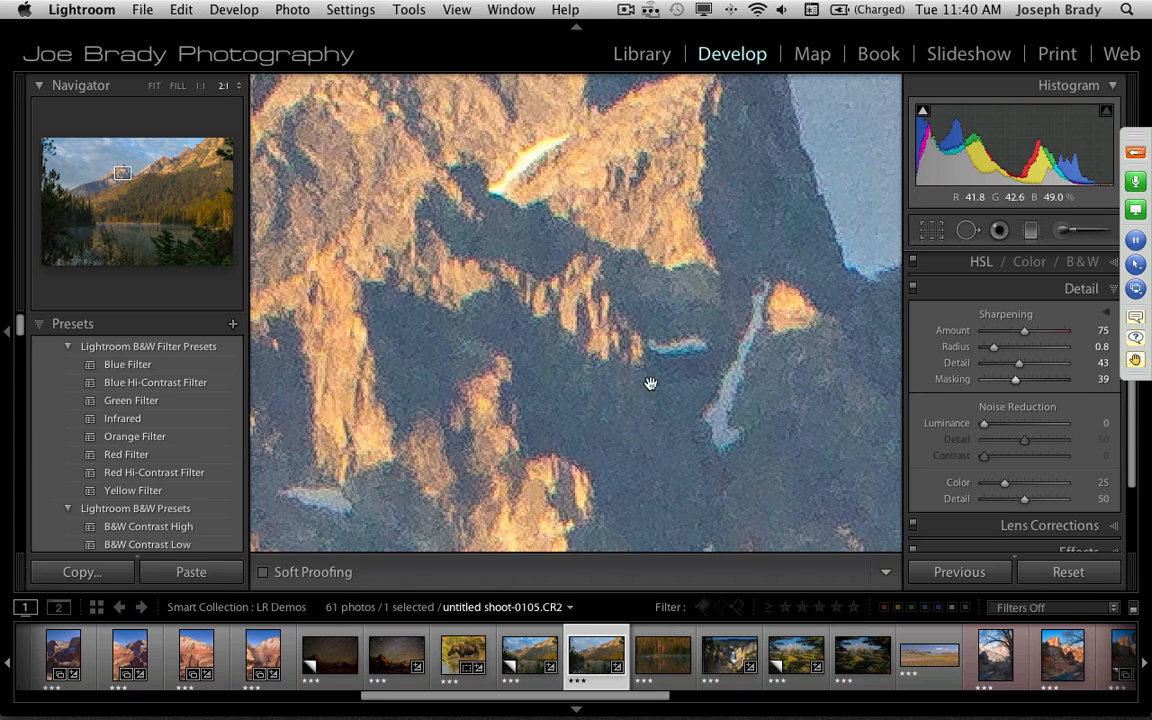
click(1012, 425)
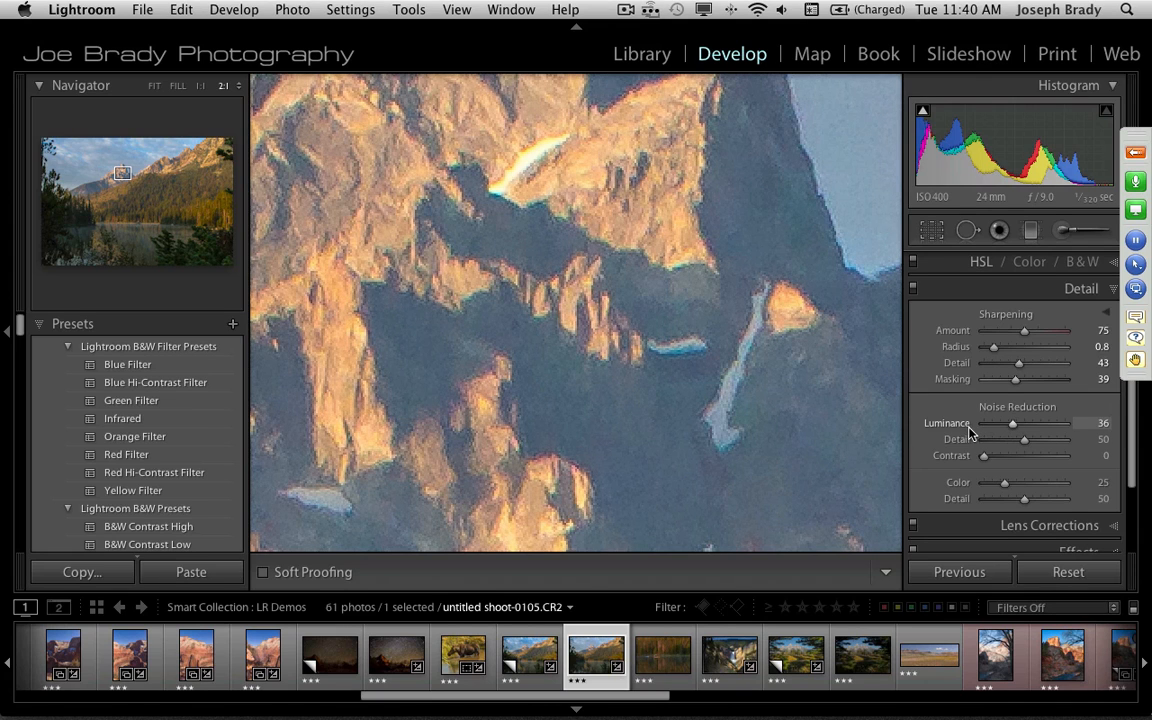
double_click(1013, 424)
click(1009, 425)
click(124, 163)
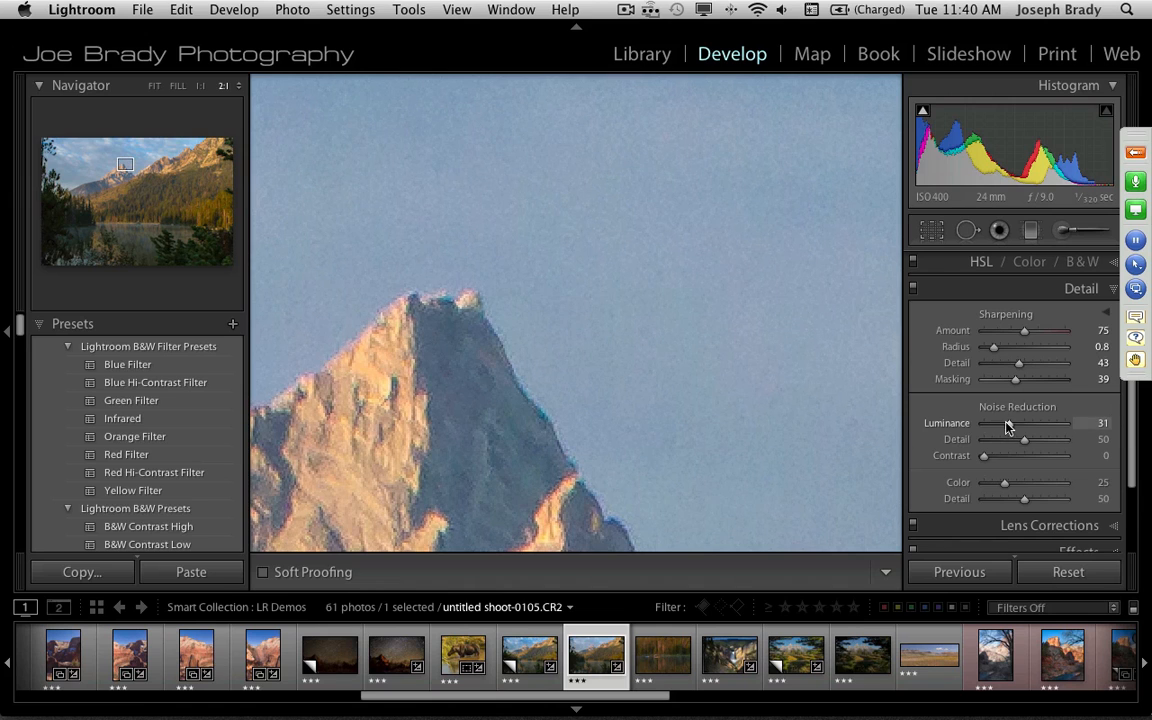
Compare the peak with the Detail adjustments off and on, and test the Luminance noise reduction's Detail amount
click(913, 290)
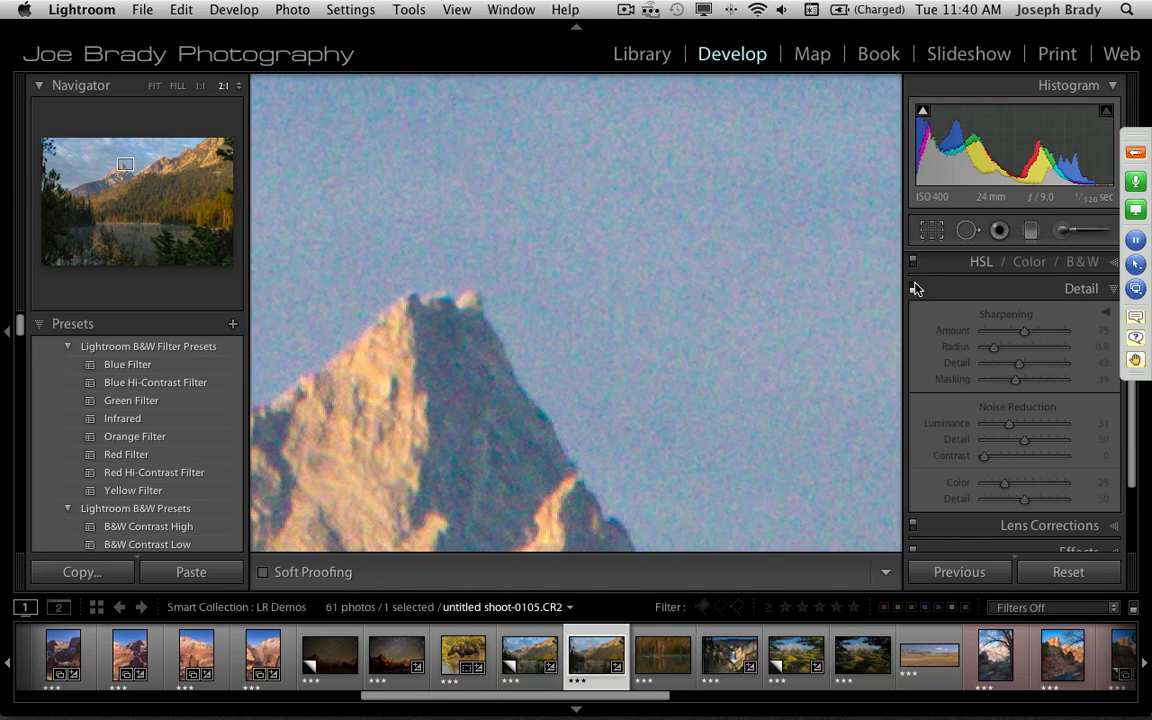
click(913, 289)
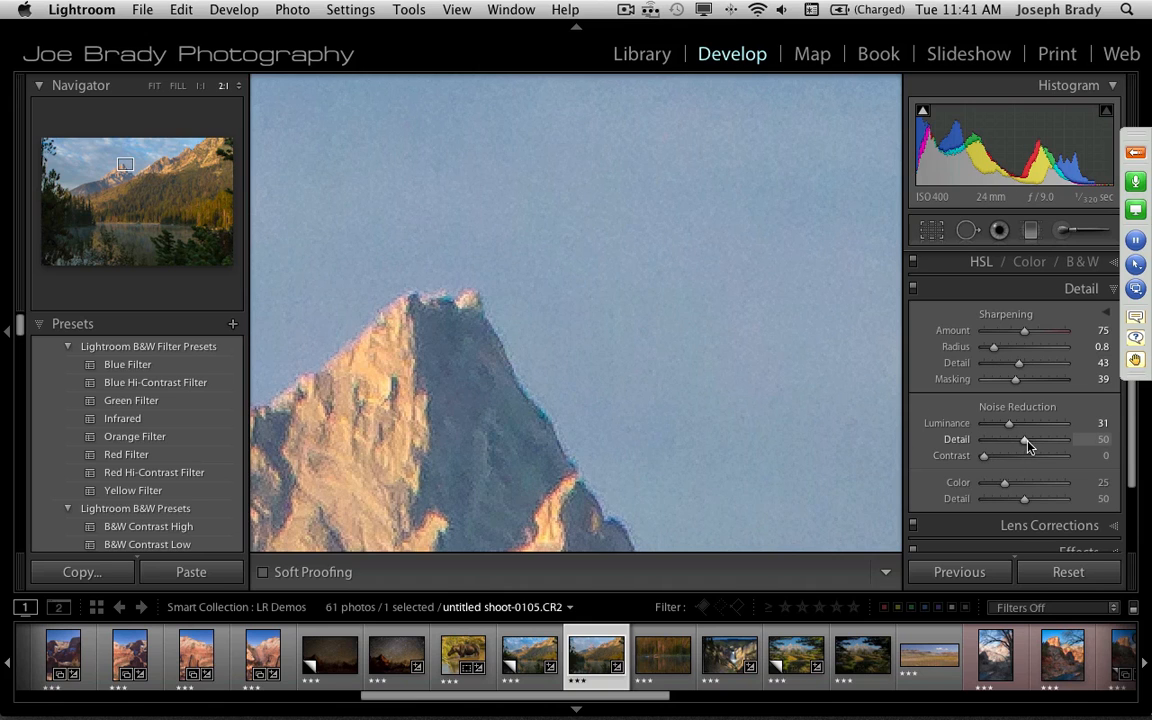
drag(1028, 446, 1038, 446)
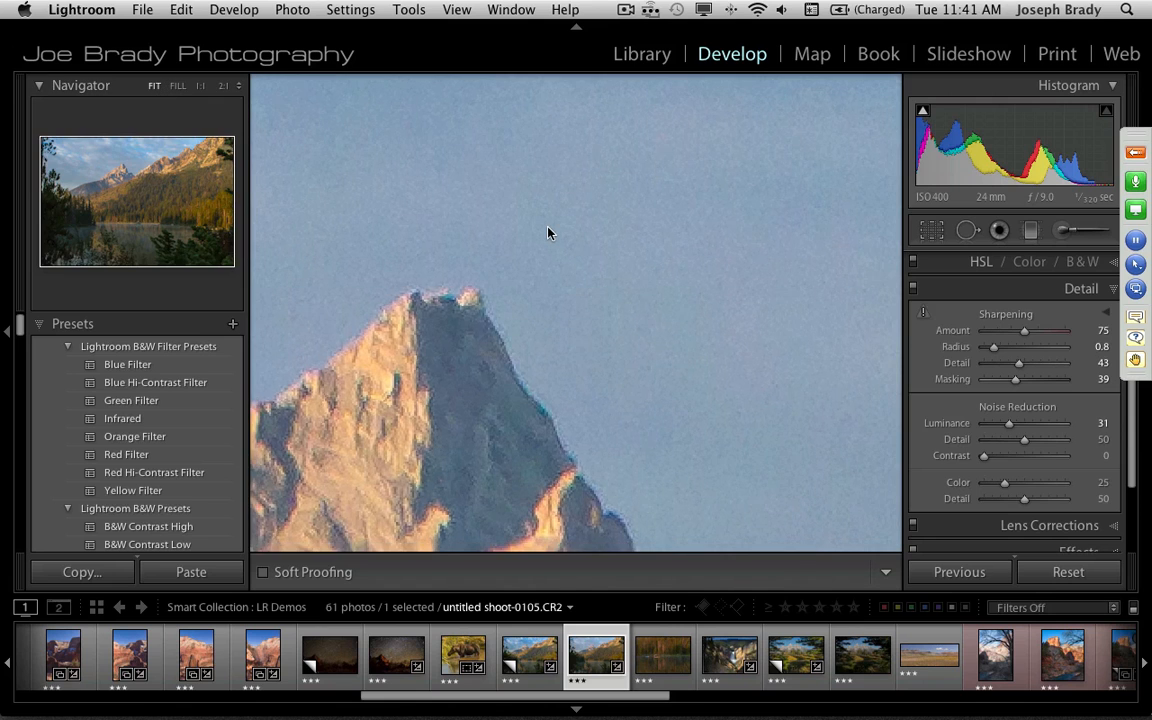
click(547, 233)
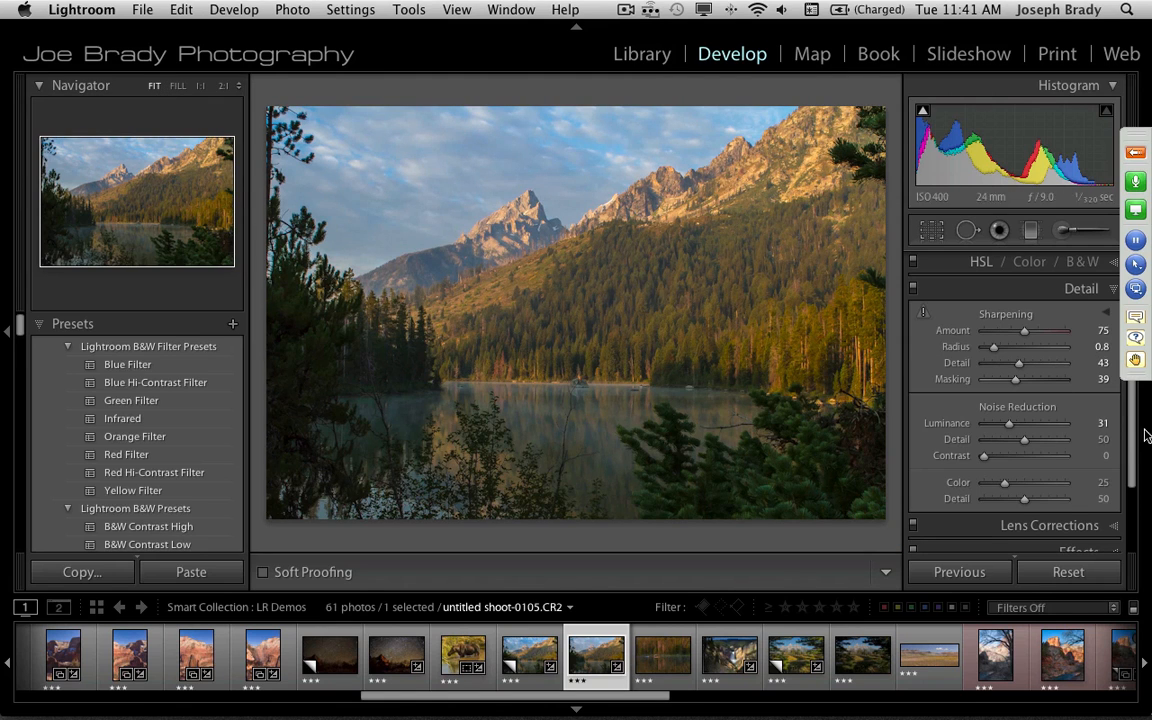
Enable lens profile corrections with the Canon EF 24-70mm profile, comparing the photo with the correction off and on
click(1073, 525)
click(961, 341)
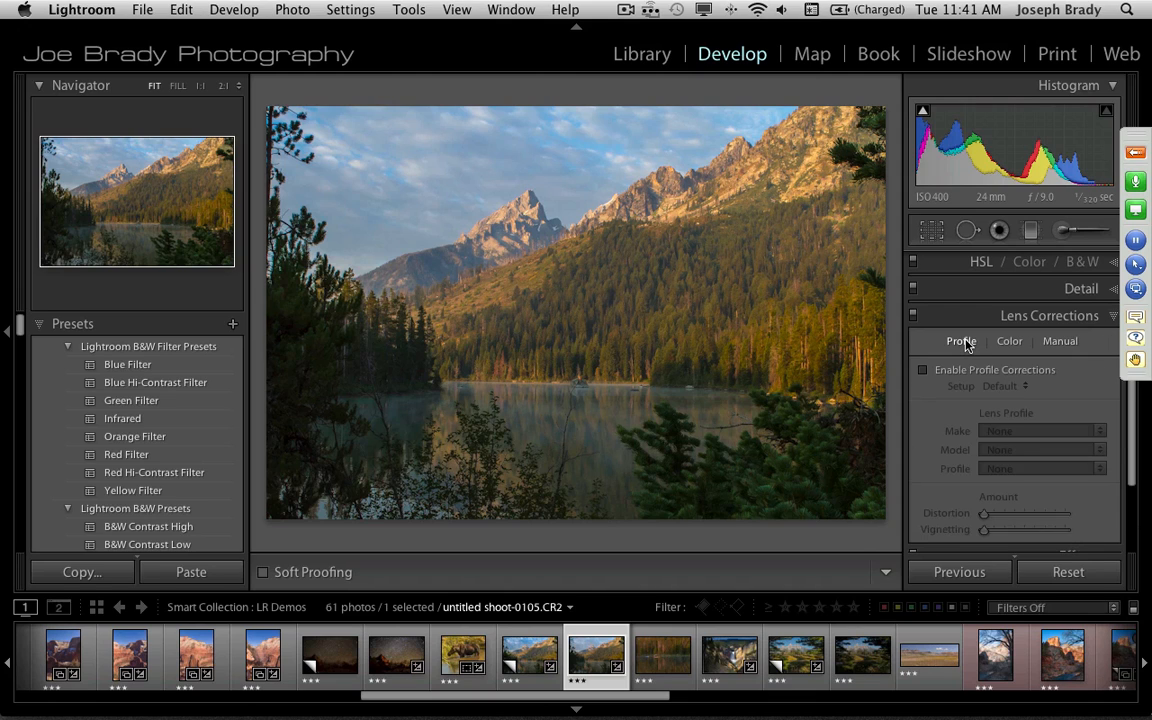
click(952, 371)
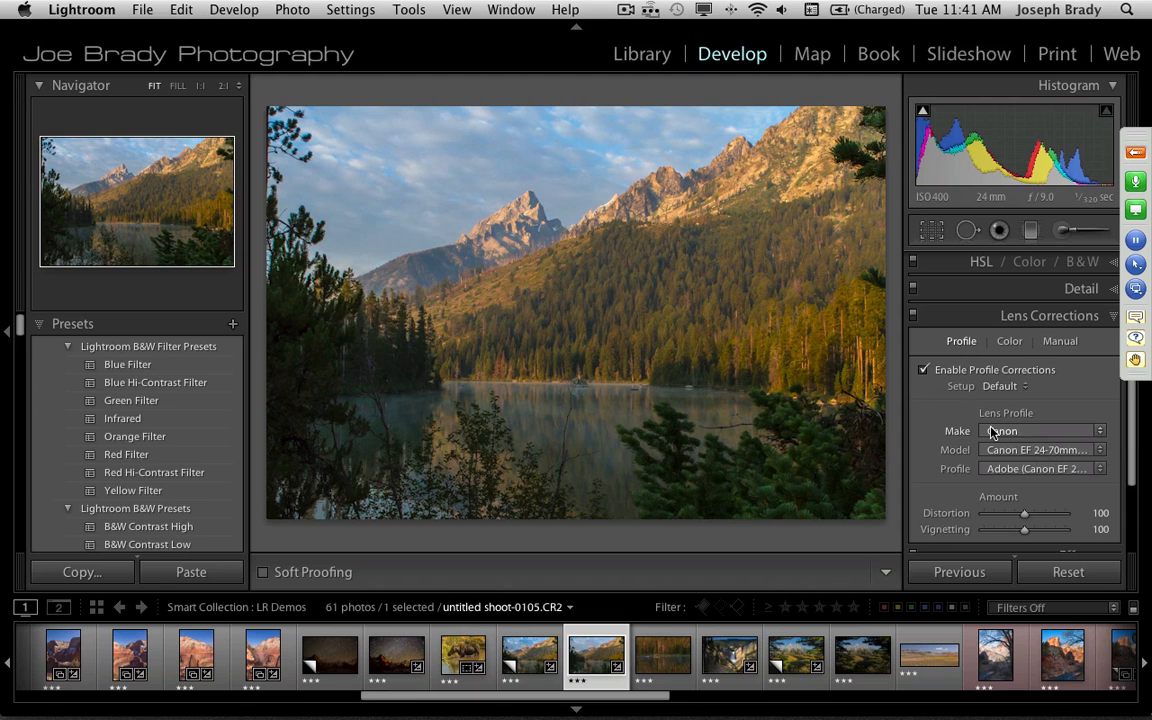
click(923, 370)
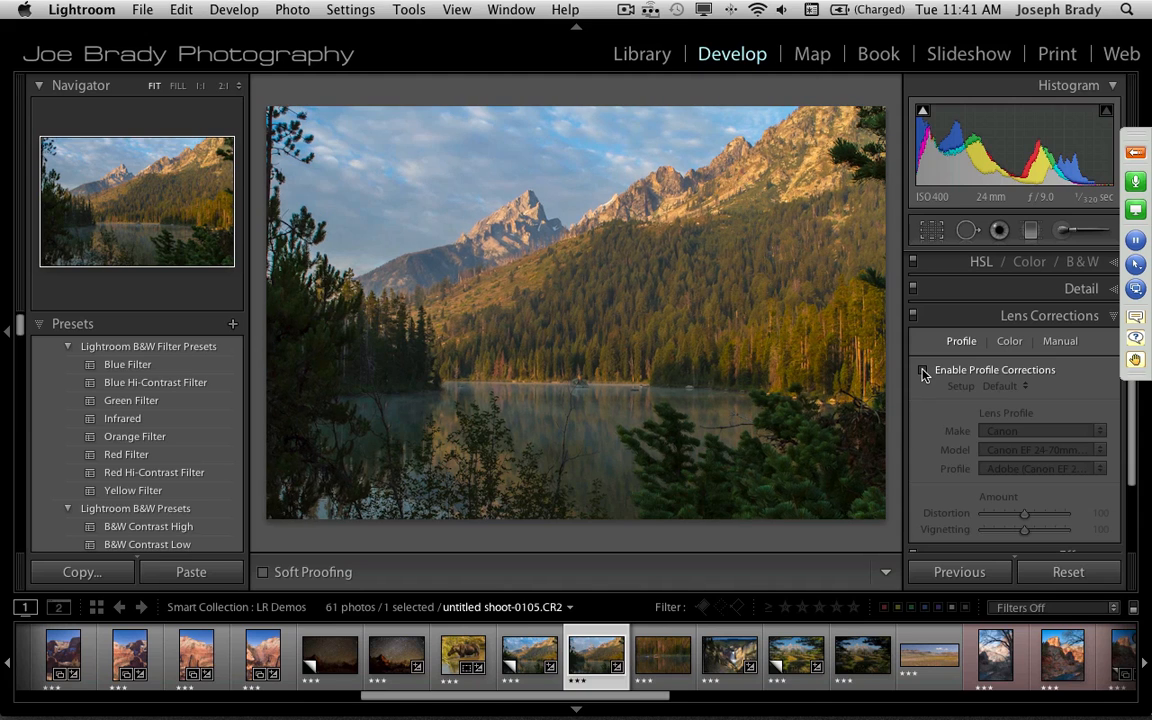
click(923, 370)
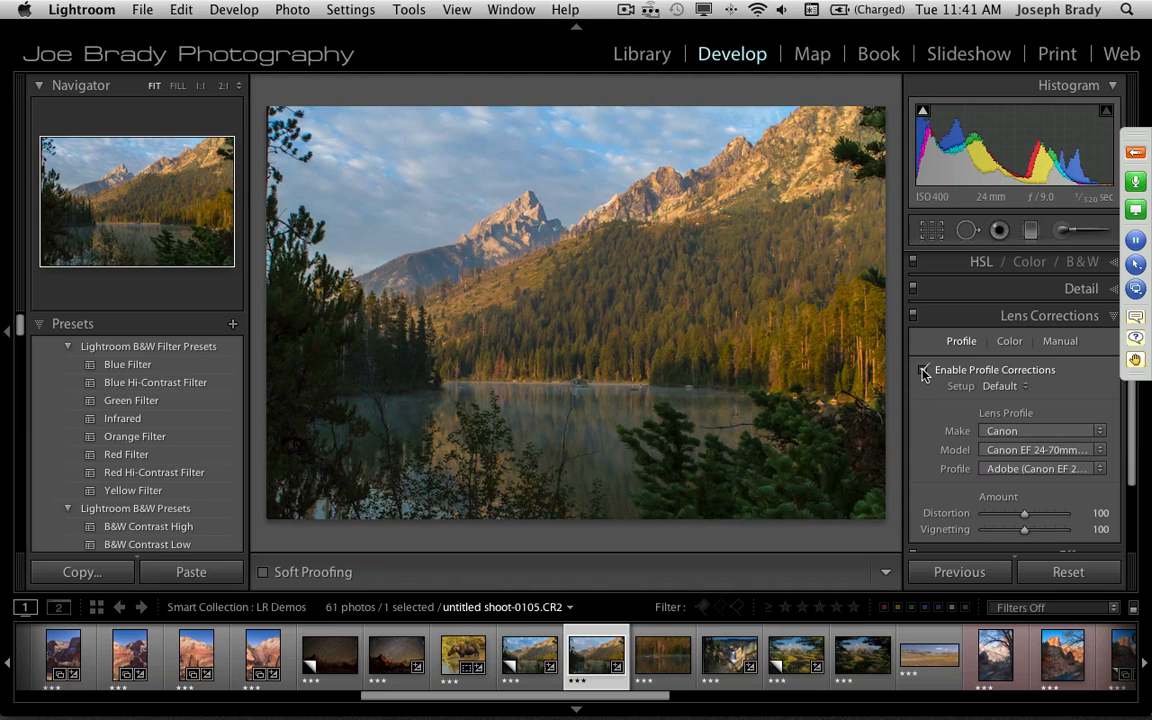
Set the Camera Calibration profile to 7D Jackson Hole Sunrise, comparing it with Adobe Standard
scroll(1020, 400, down, 3)
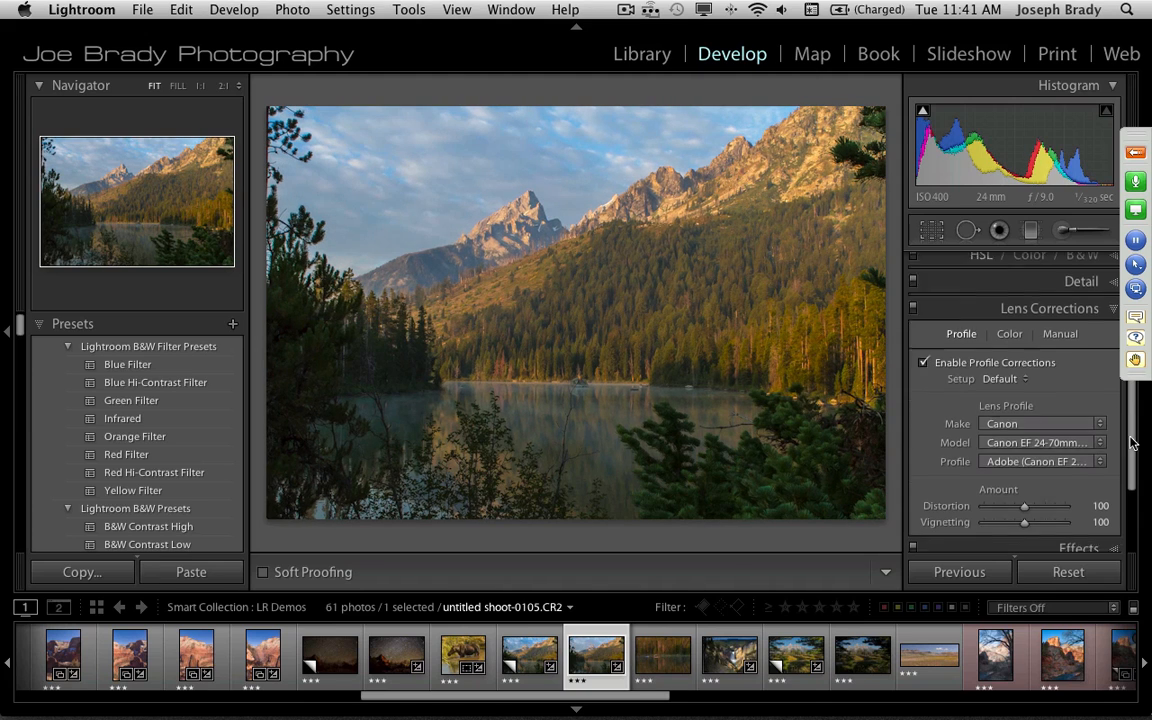
click(1060, 495)
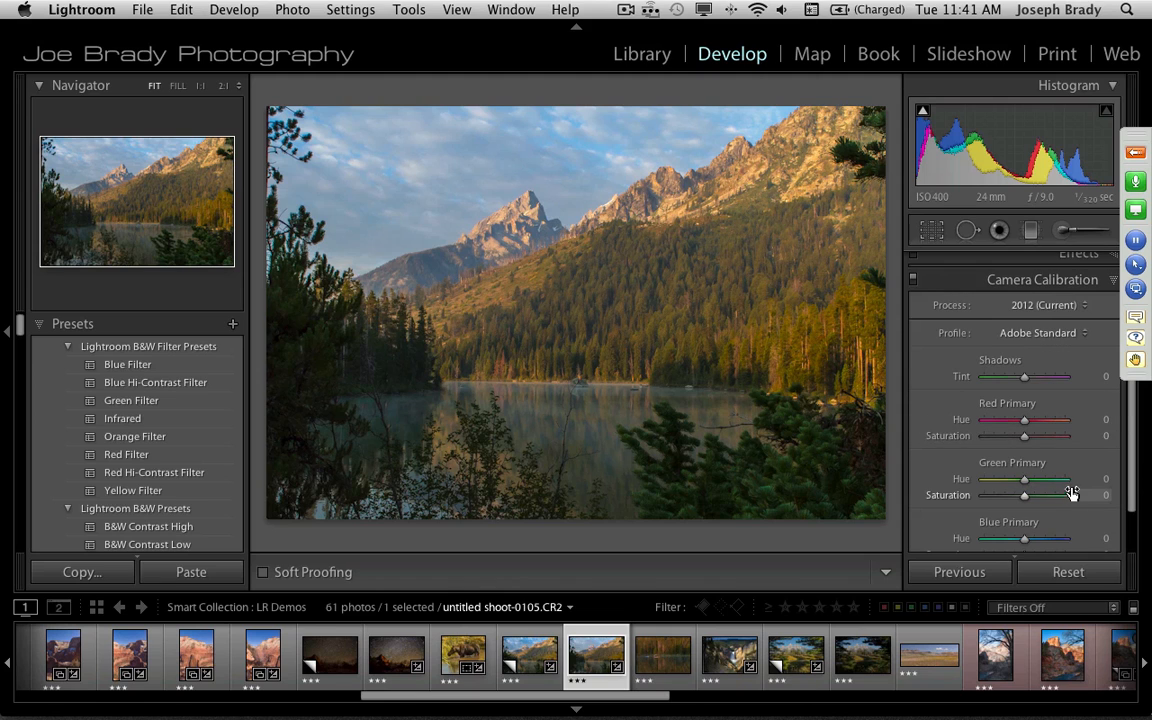
click(1040, 333)
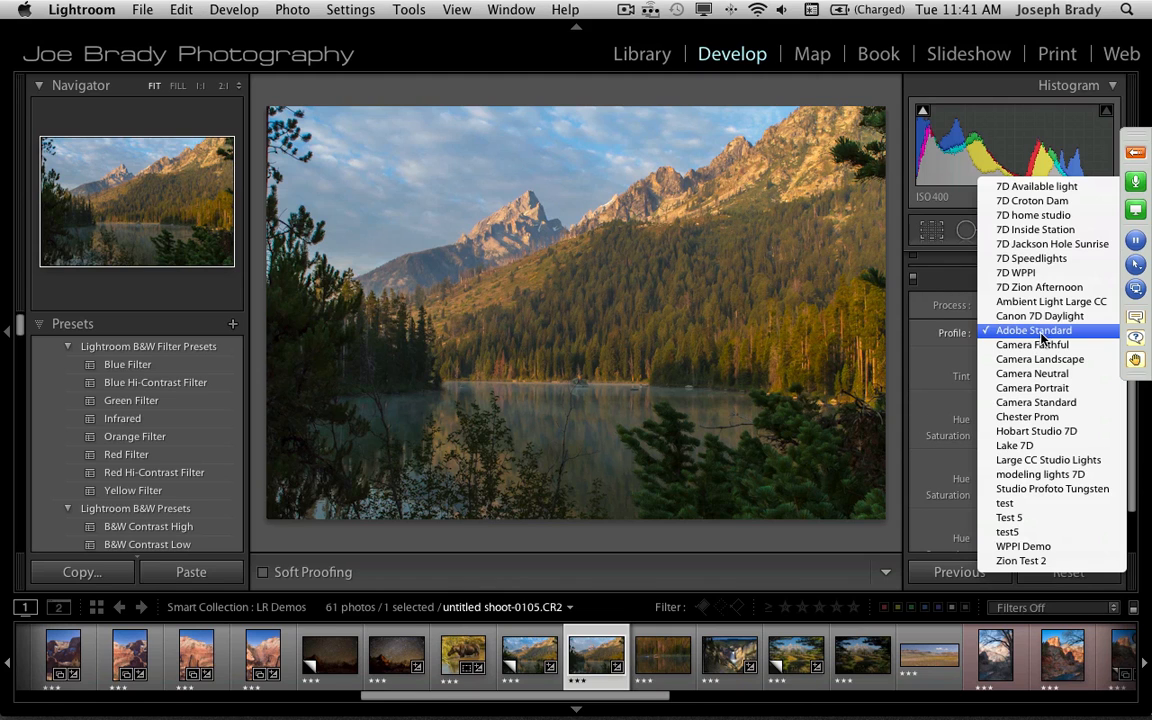
click(1087, 248)
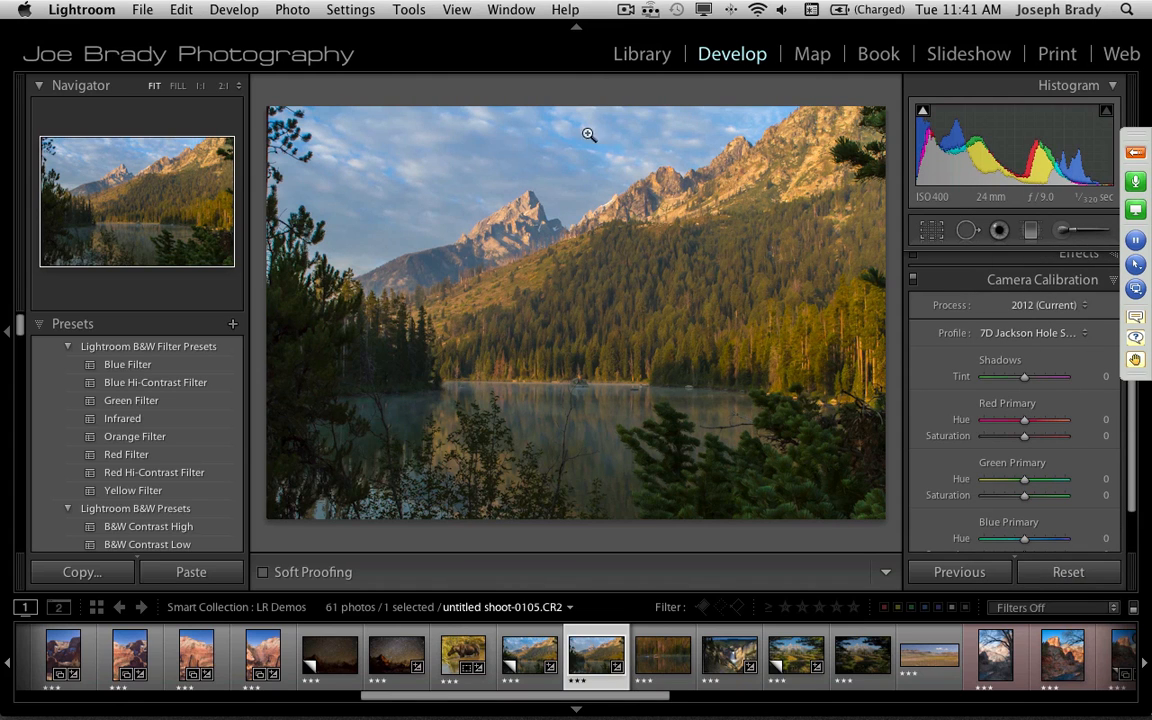
click(1052, 333)
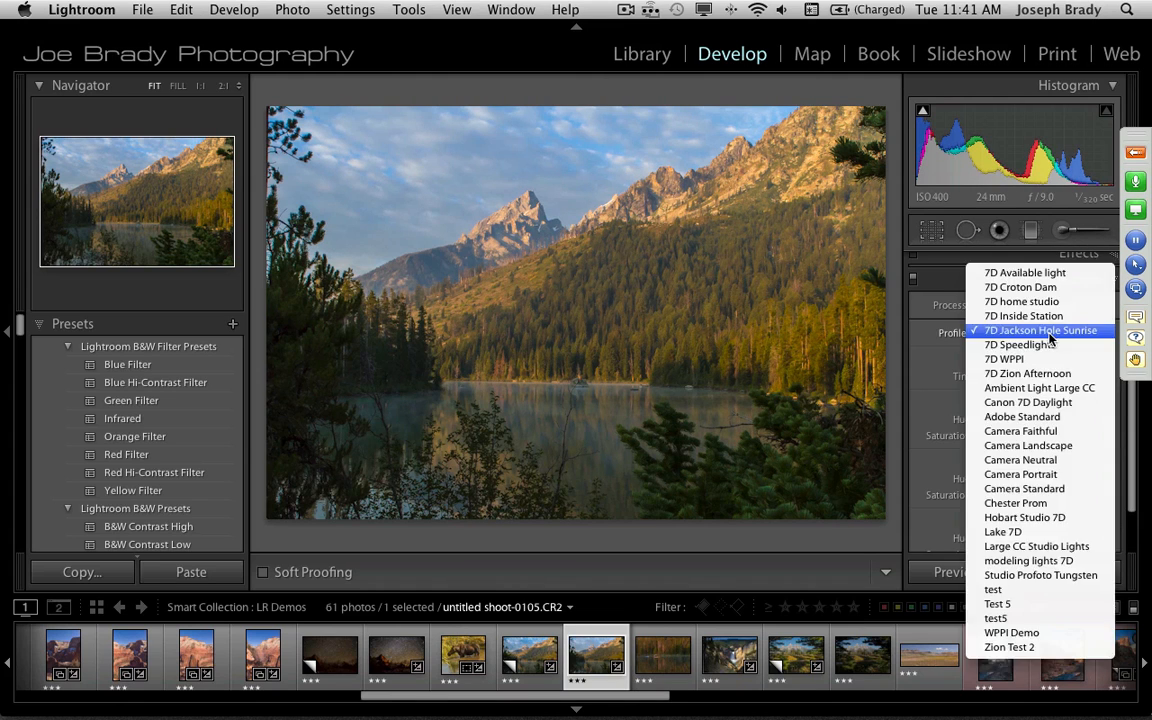
click(1048, 417)
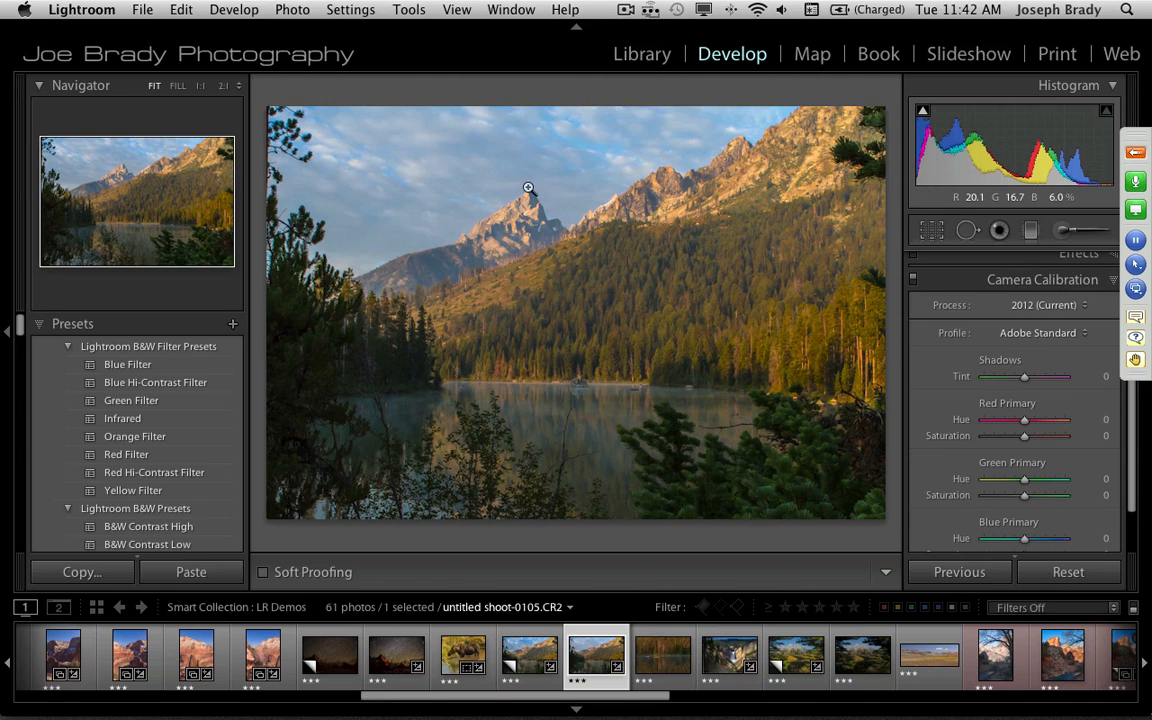
click(1040, 332)
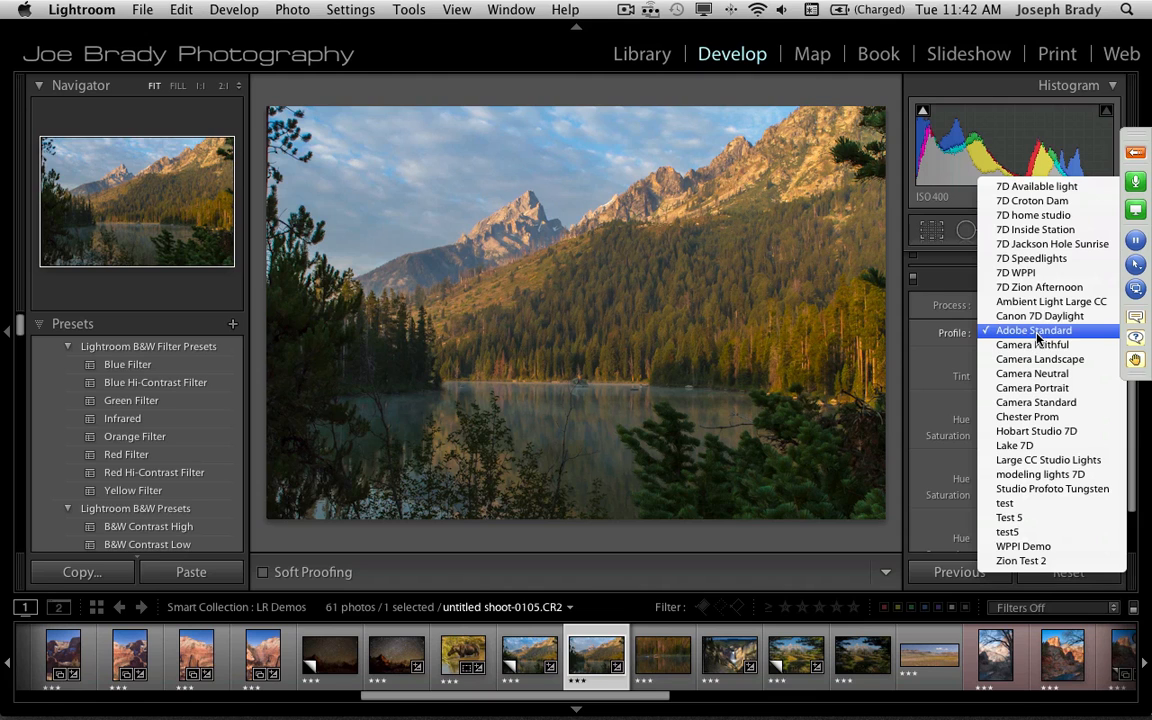
click(1043, 249)
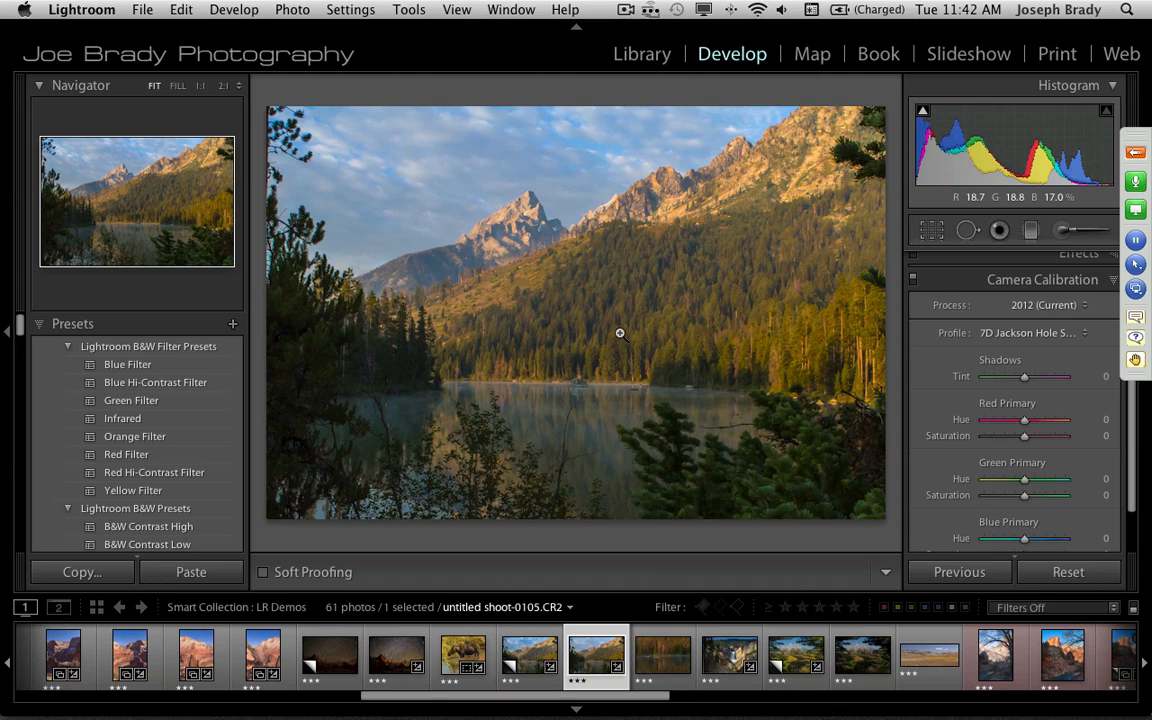
Activate the Adjustment Brush for a new mask and review its Size, Feather, Flow and Auto Mask settings
scroll(1133, 500, up, 3)
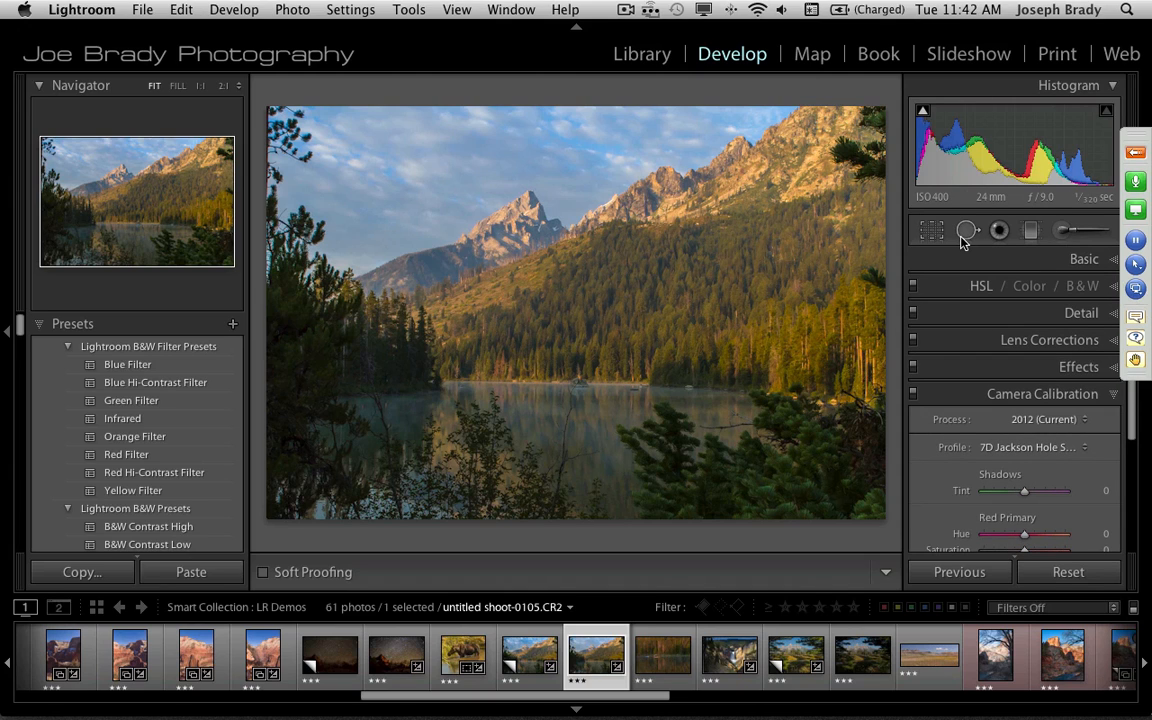
click(1064, 231)
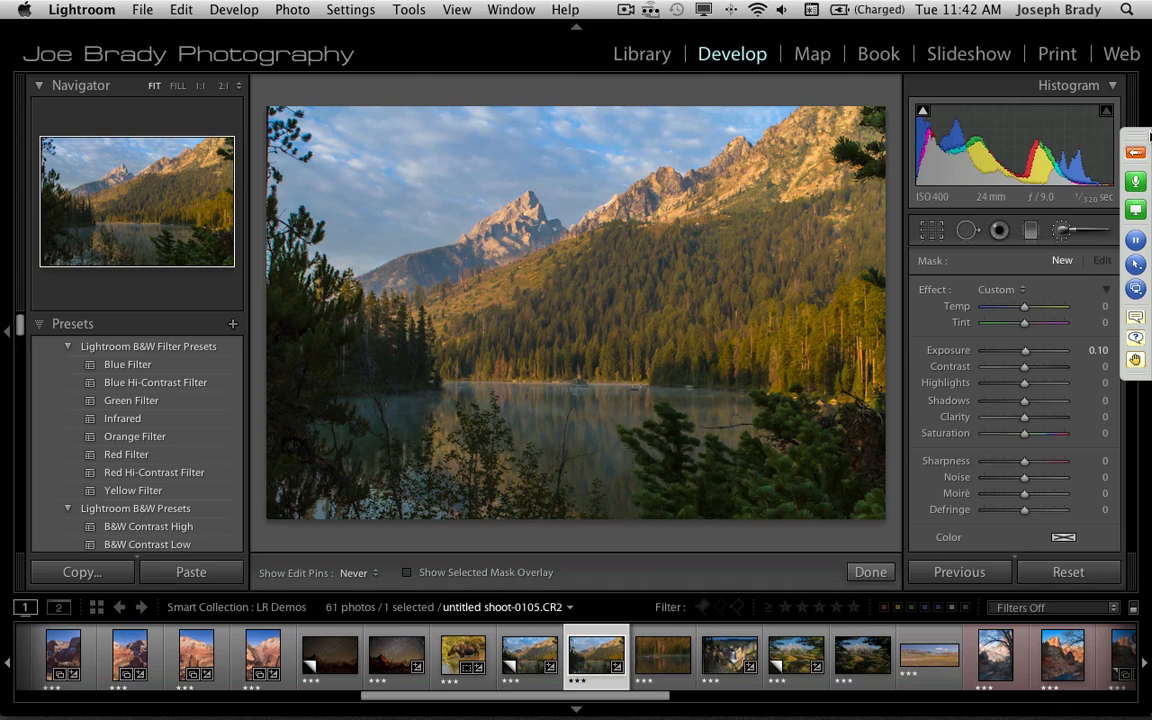
drag(1148, 138, 1149, 15)
mouse_move(1131, 331)
mouse_down()
mouse_move(1124, 274)
mouse_move(1131, 348)
mouse_move(1131, 289)
mouse_up()
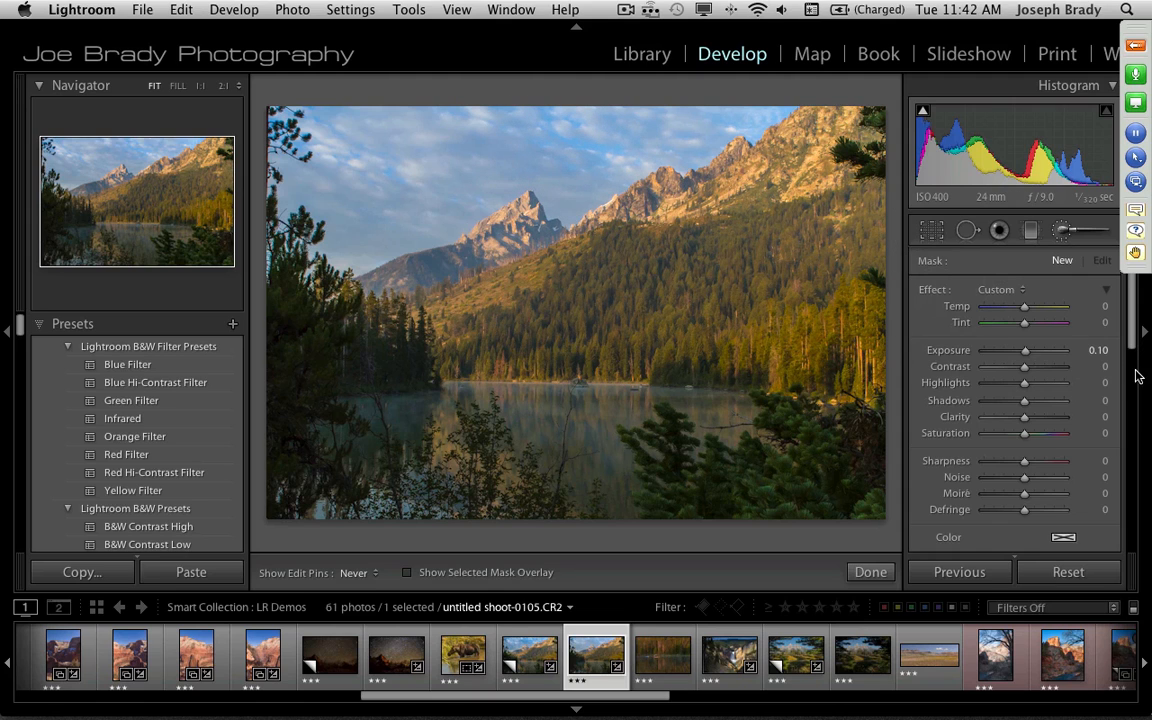
scroll(1133, 395, down, 10)
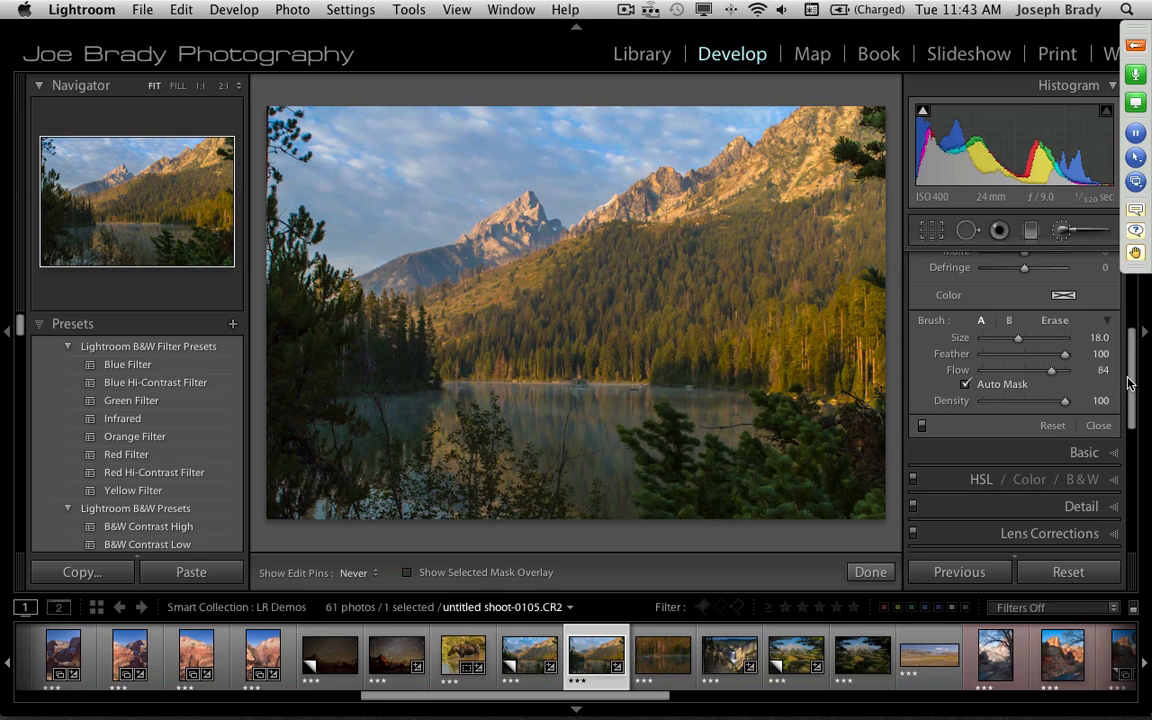
drag(1064, 355, 1060, 362)
drag(1130, 371, 1132, 291)
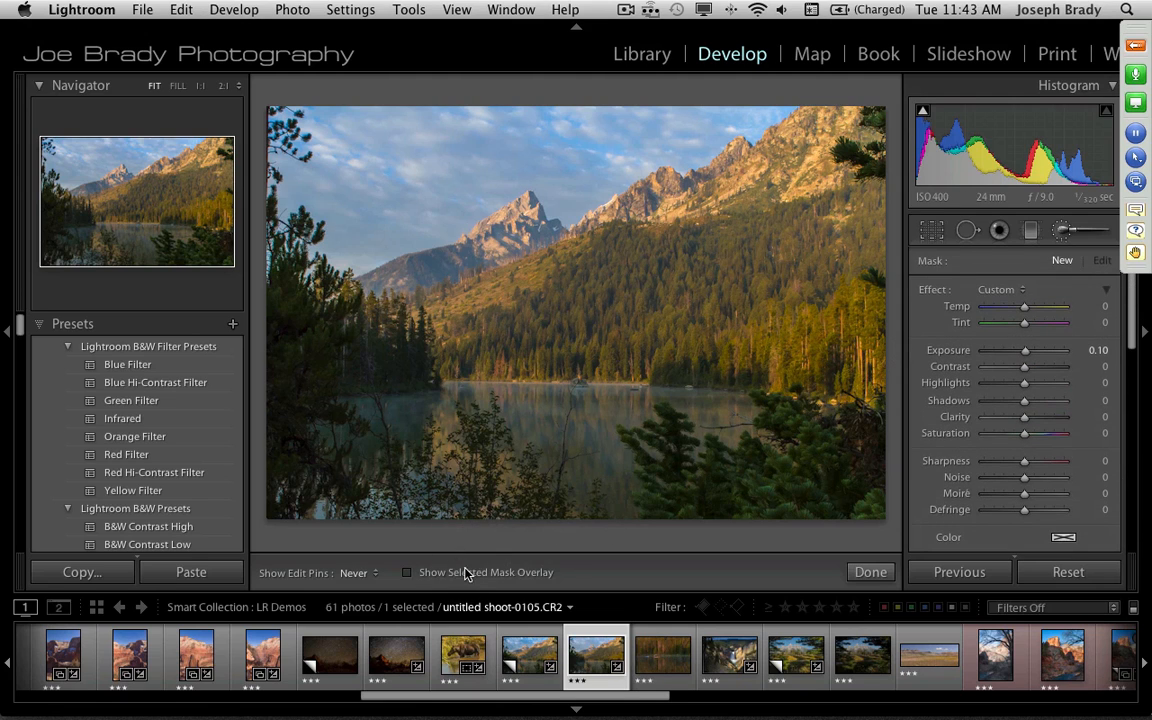
Show the selected mask overlay and paint an Adjustment Brush mask over the entire sky around the mountain peaks
click(406, 575)
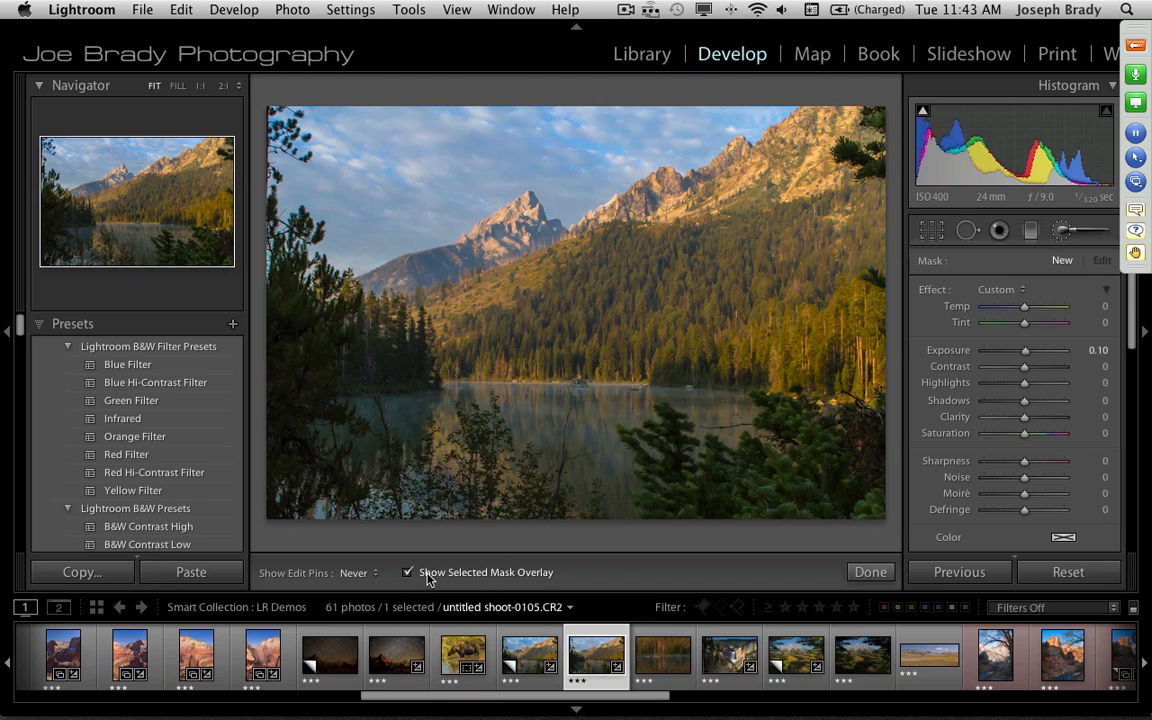
click(409, 575)
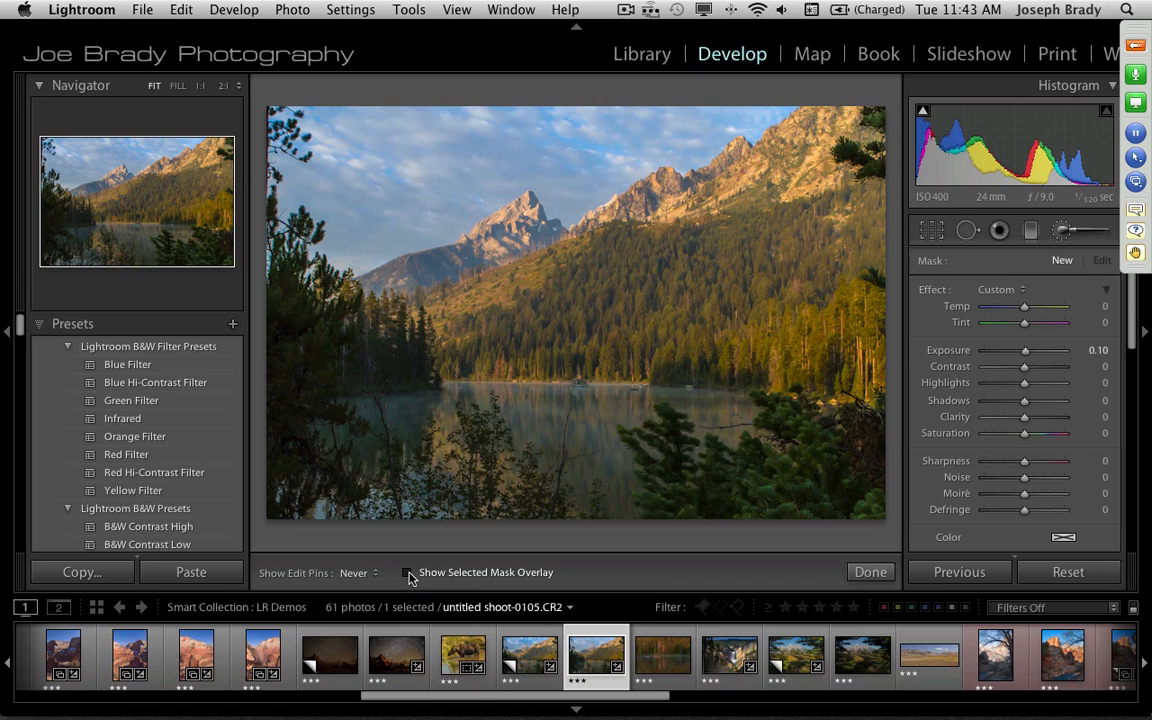
click(474, 580)
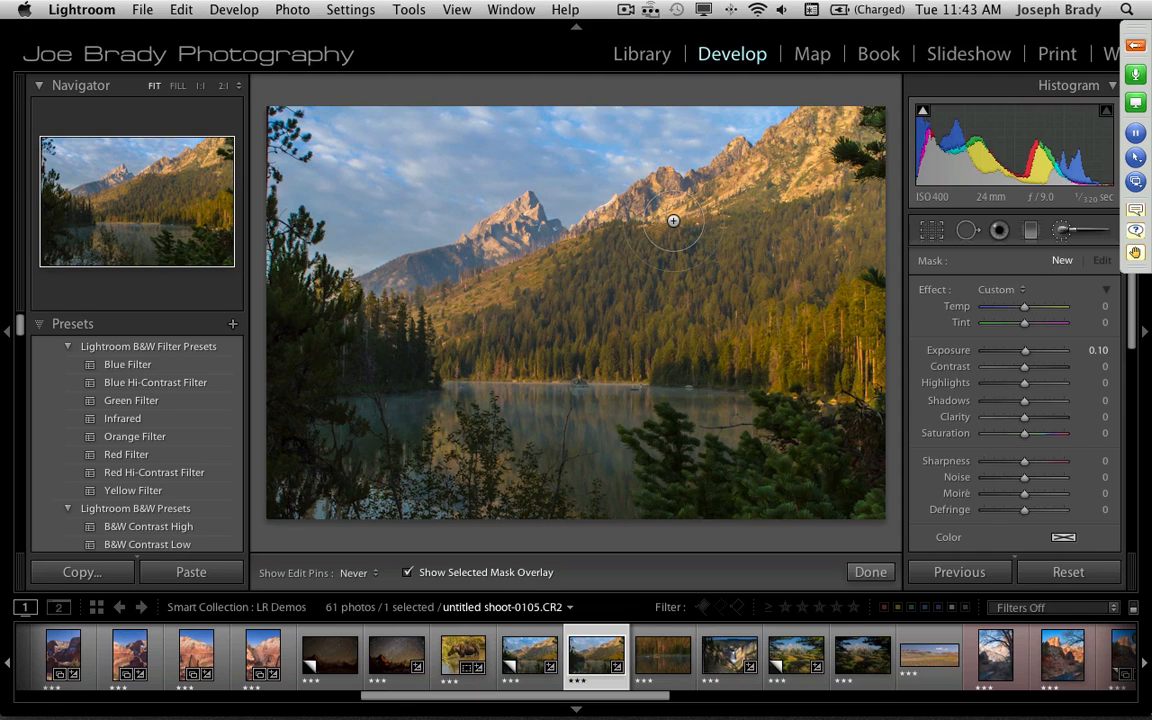
click(693, 132)
drag(609, 166, 603, 158)
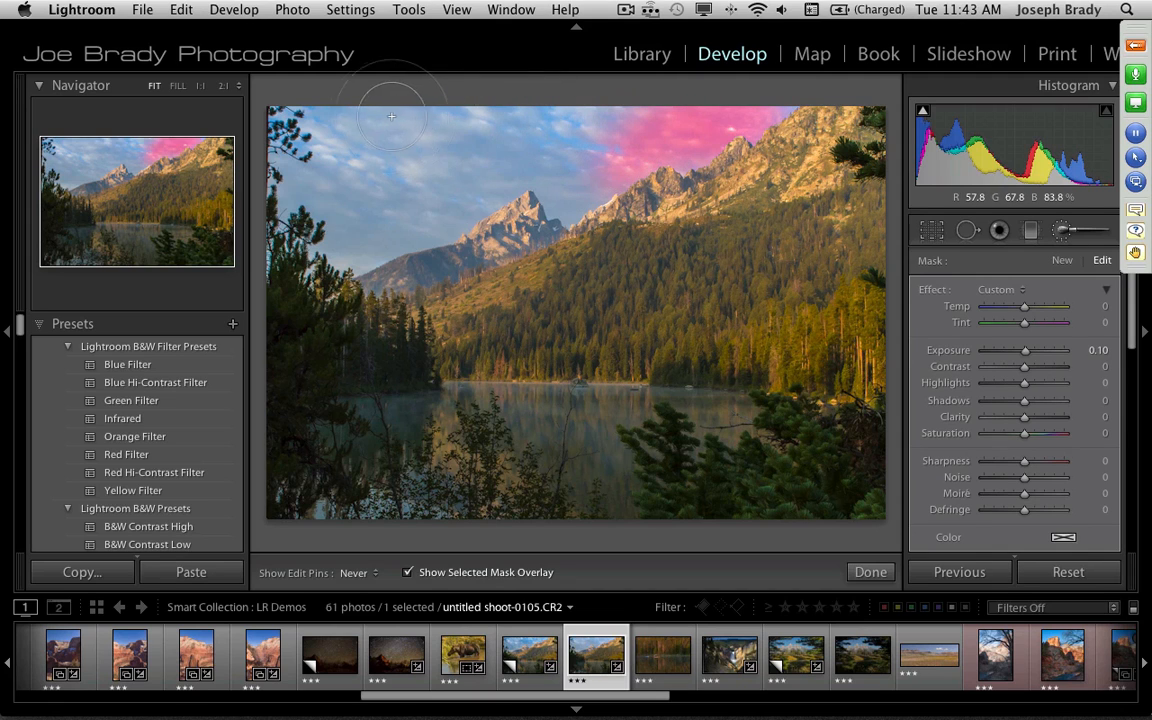
drag(584, 127, 500, 140)
drag(563, 178, 574, 197)
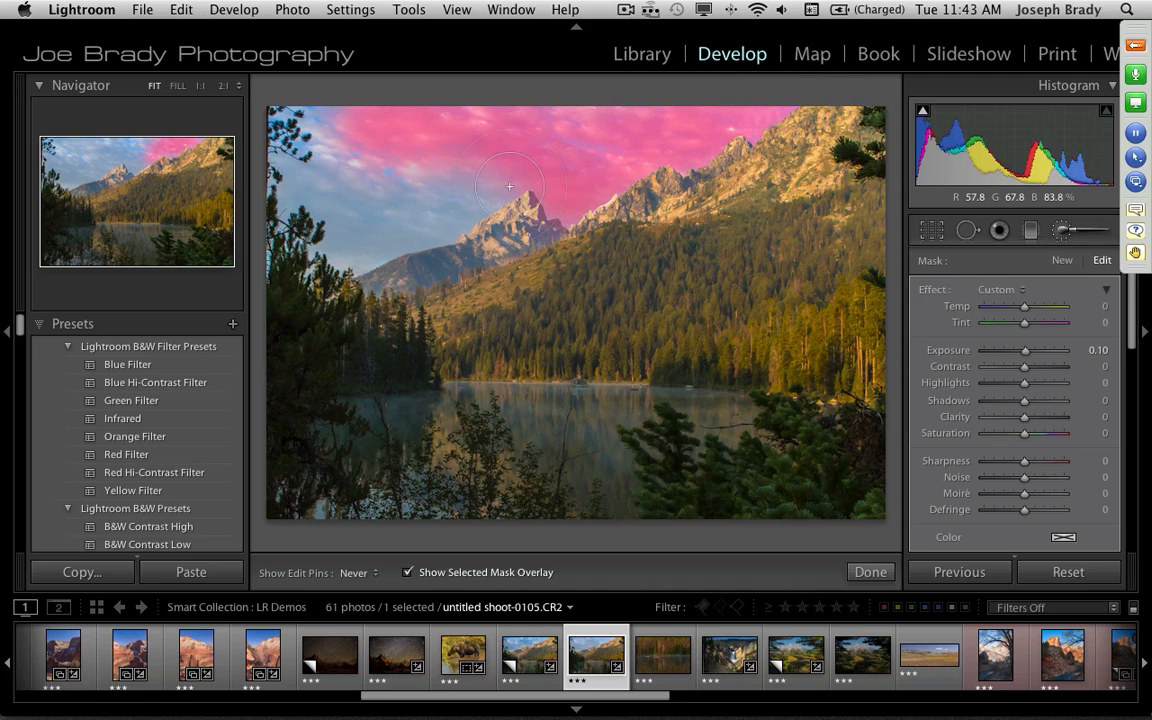
mouse_move(477, 205)
mouse_down()
mouse_move(305, 250)
mouse_move(339, 249)
mouse_move(270, 190)
mouse_move(255, 150)
mouse_move(278, 170)
mouse_move(290, 138)
mouse_move(255, 125)
mouse_move(331, 150)
mouse_up()
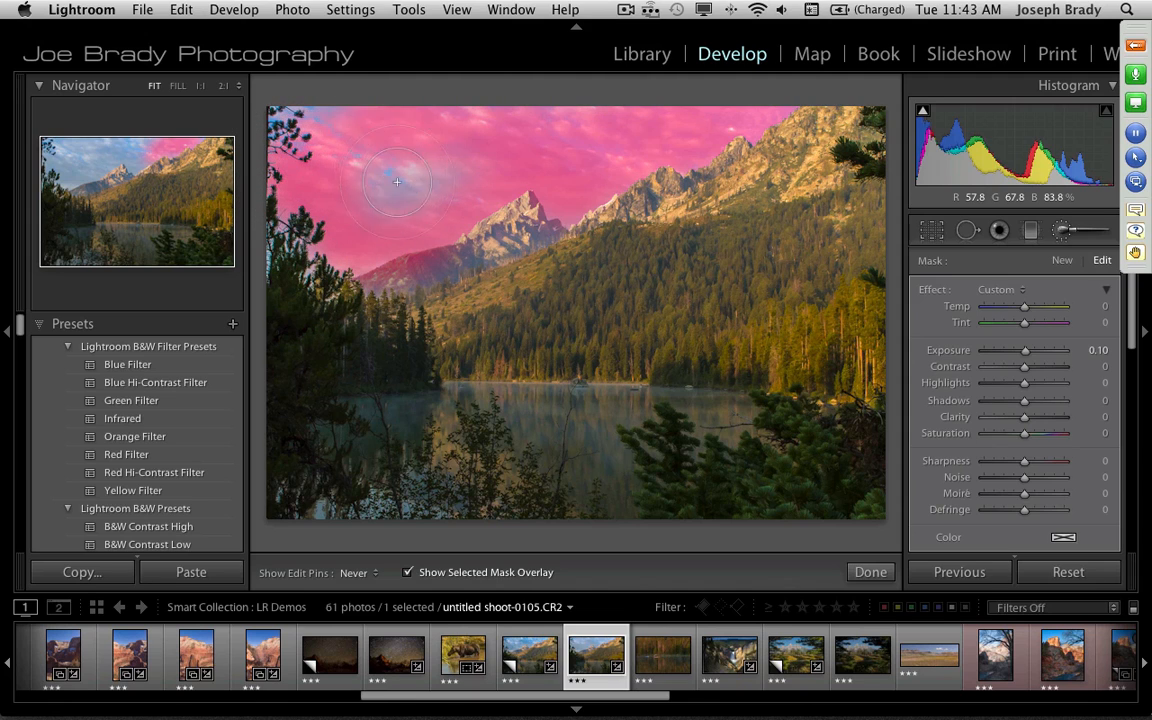
mouse_move(395, 176)
mouse_down()
mouse_move(298, 110)
mouse_move(281, 105)
mouse_move(275, 120)
mouse_move(265, 105)
mouse_move(267, 257)
mouse_move(379, 238)
mouse_up()
mouse_move(523, 182)
mouse_down()
mouse_move(404, 237)
mouse_move(483, 181)
mouse_move(475, 158)
mouse_move(566, 131)
mouse_move(546, 117)
mouse_move(576, 118)
mouse_move(597, 145)
mouse_up()
mouse_move(576, 194)
mouse_down()
mouse_move(651, 138)
mouse_move(761, 119)
mouse_move(552, 122)
mouse_move(596, 148)
mouse_move(440, 168)
mouse_up()
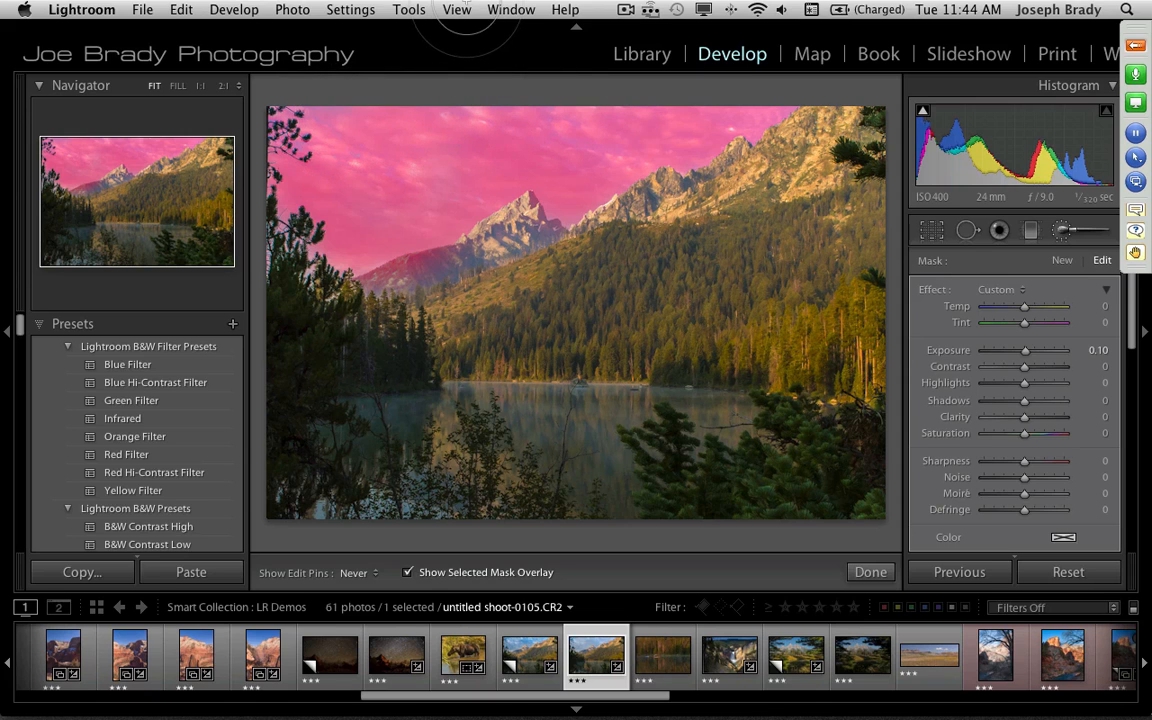
Check which overlay colors are available for the Adjustment Brush mask
click(410, 10)
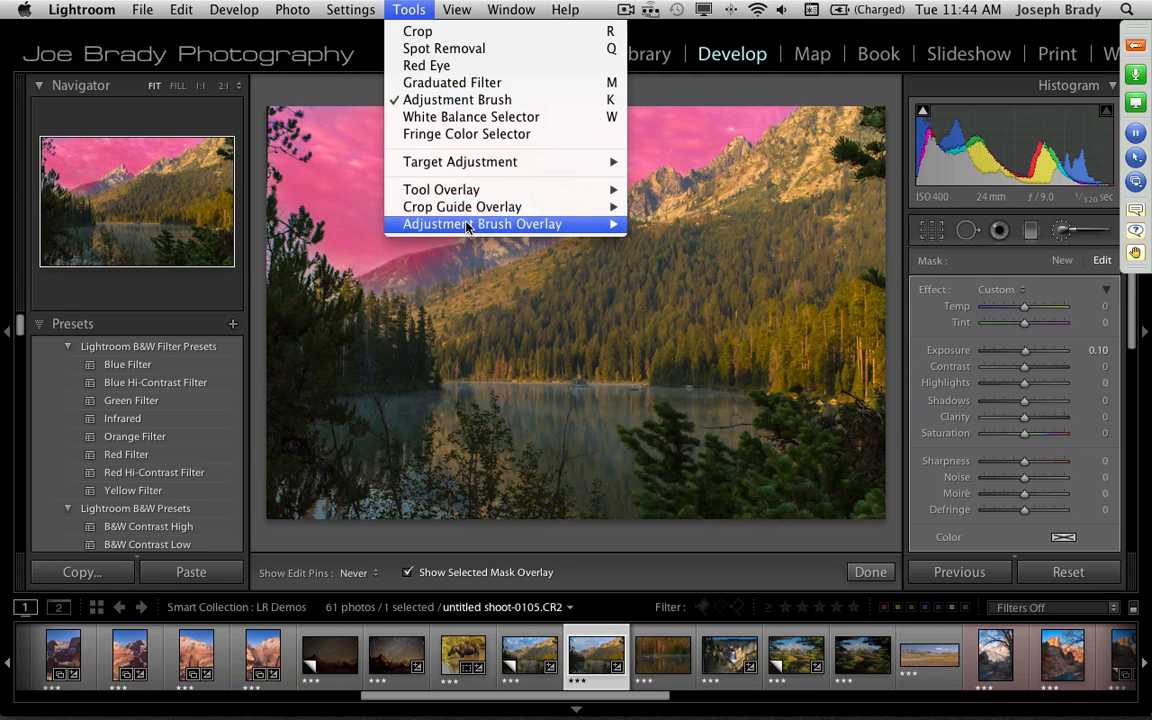
mouse_move(480, 224)
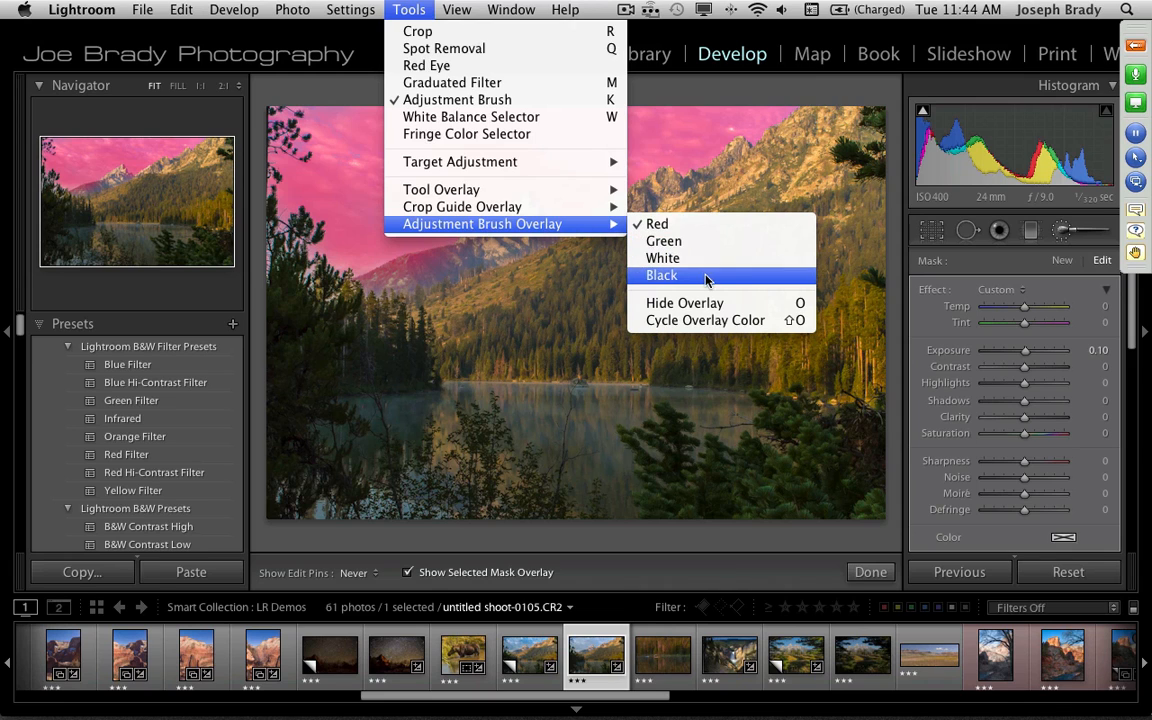
click(604, 113)
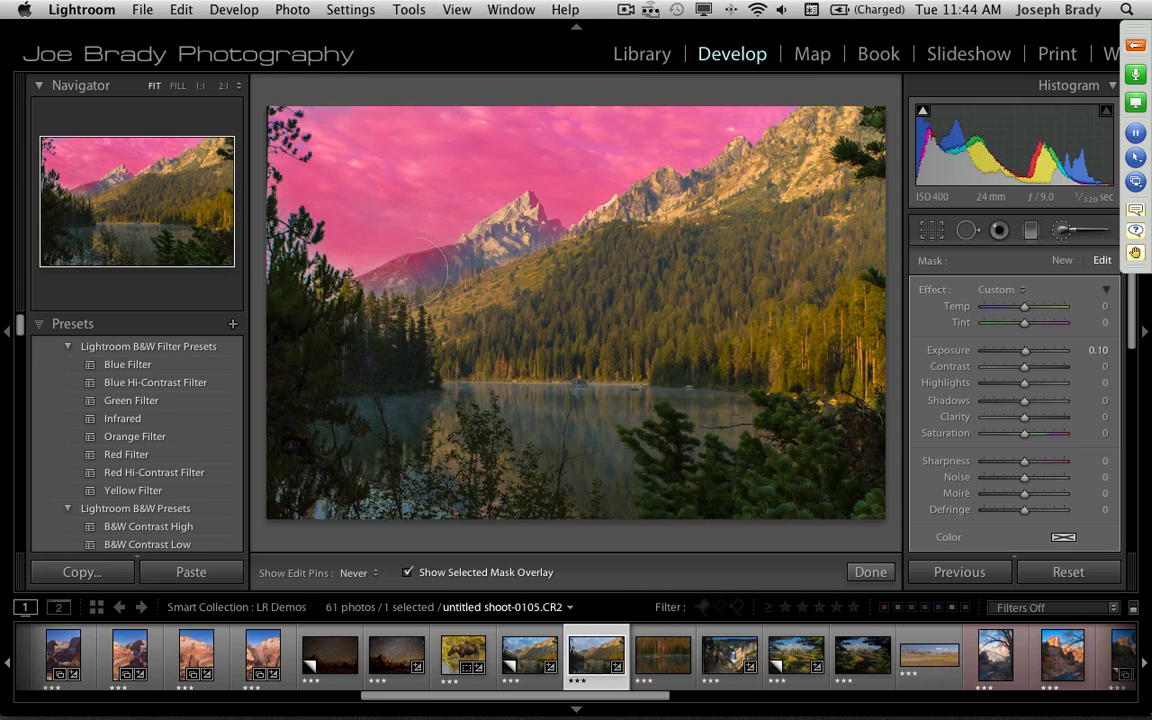
Erase the sky mask's spill from the shaded side of the central peak and from the dark slope beside it
click(238, 86)
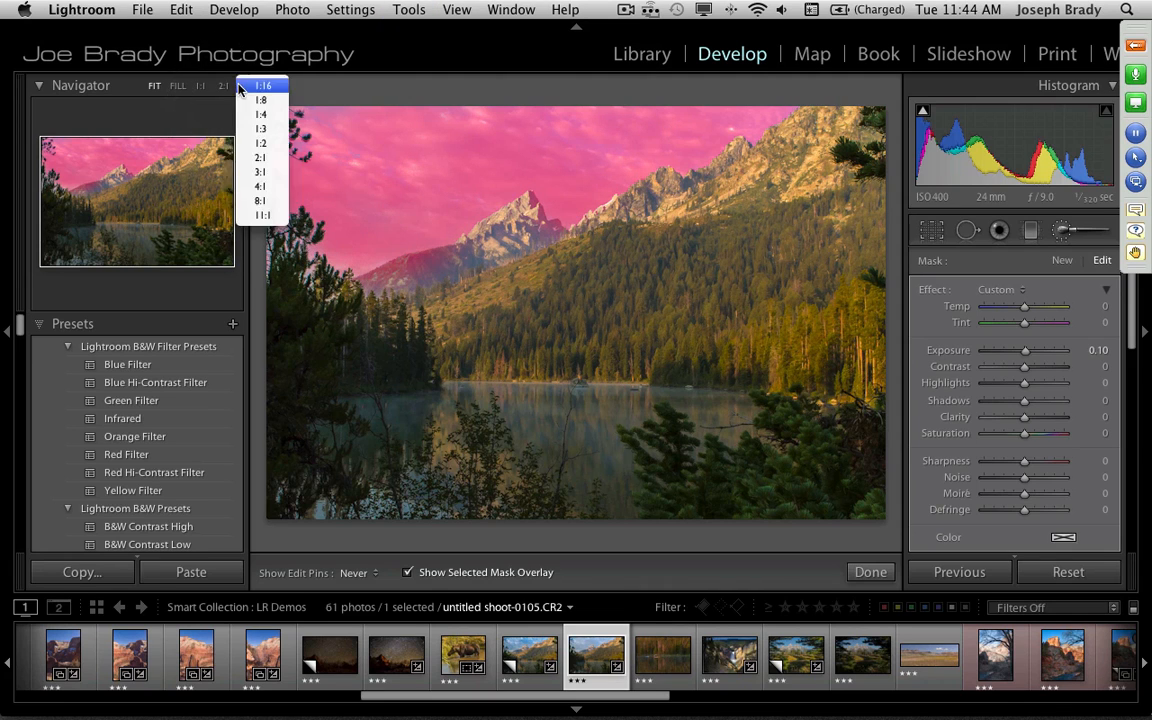
click(253, 145)
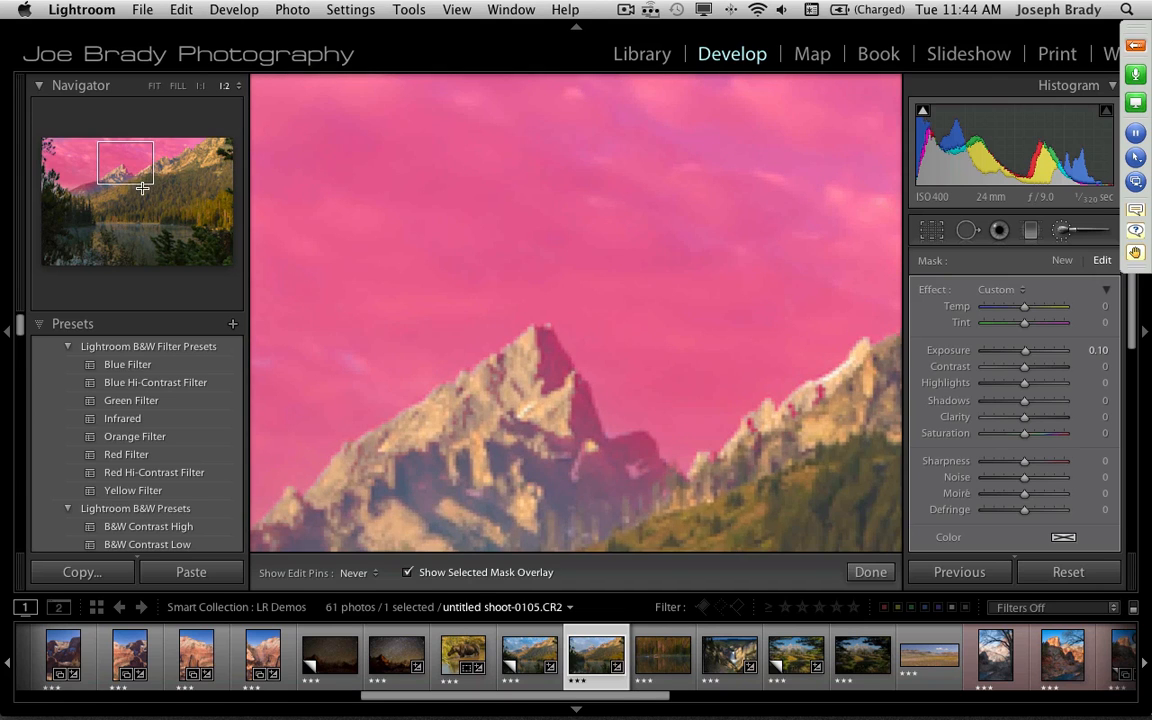
click(118, 178)
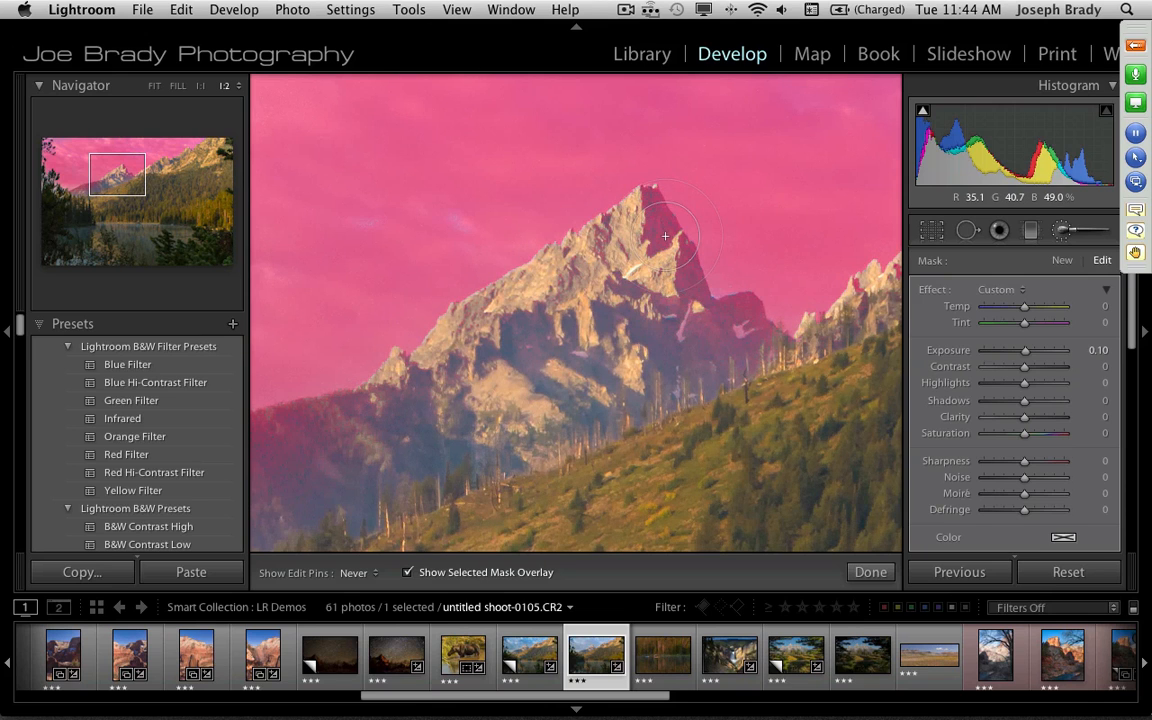
key(alt)
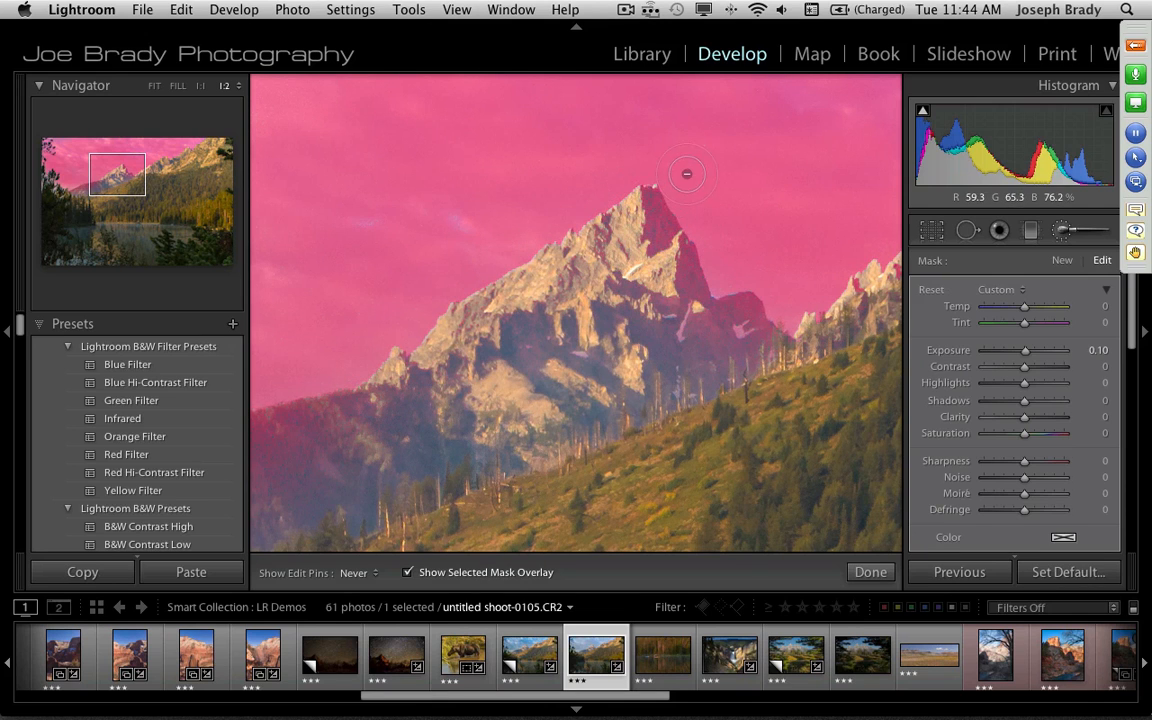
mouse_move(649, 205)
mouse_down()
mouse_move(701, 310)
mouse_move(756, 311)
mouse_move(766, 338)
mouse_move(786, 347)
mouse_move(748, 357)
mouse_move(701, 324)
mouse_move(716, 346)
mouse_move(621, 290)
mouse_move(735, 328)
mouse_move(764, 351)
mouse_move(701, 373)
mouse_move(672, 352)
mouse_move(625, 278)
mouse_move(652, 350)
mouse_move(490, 333)
mouse_move(511, 342)
mouse_move(506, 363)
mouse_move(536, 384)
mouse_move(507, 419)
mouse_move(445, 452)
mouse_move(544, 400)
mouse_move(99, 185)
mouse_up()
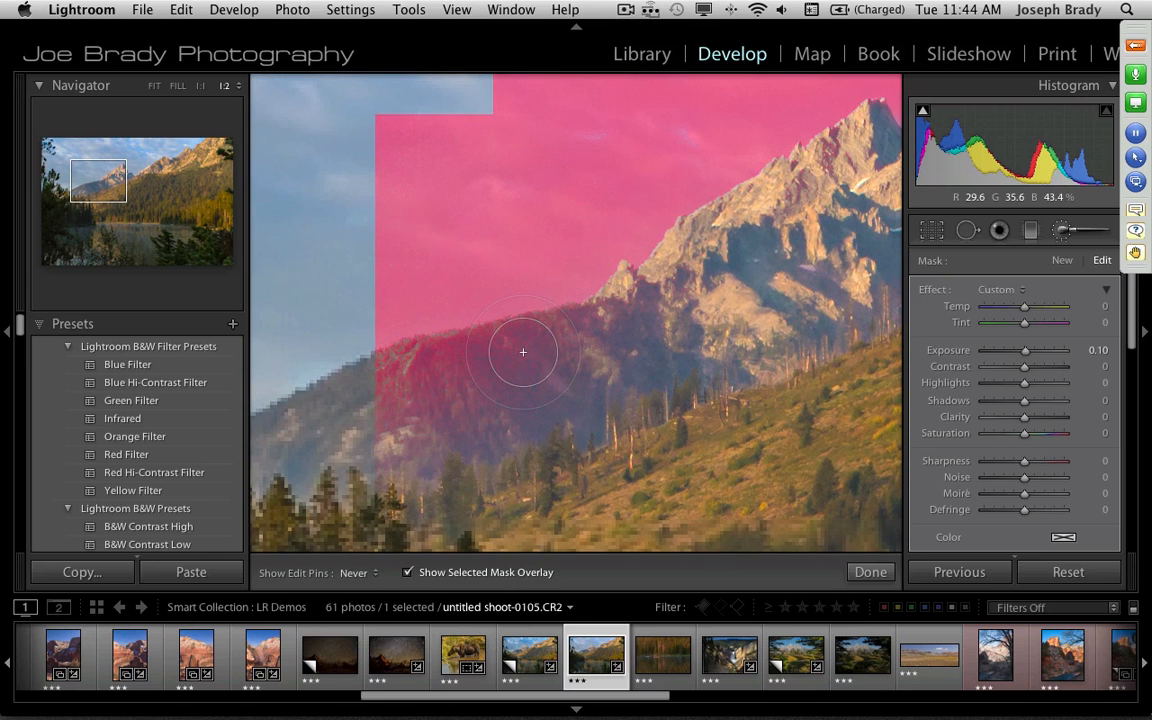
key(alt)
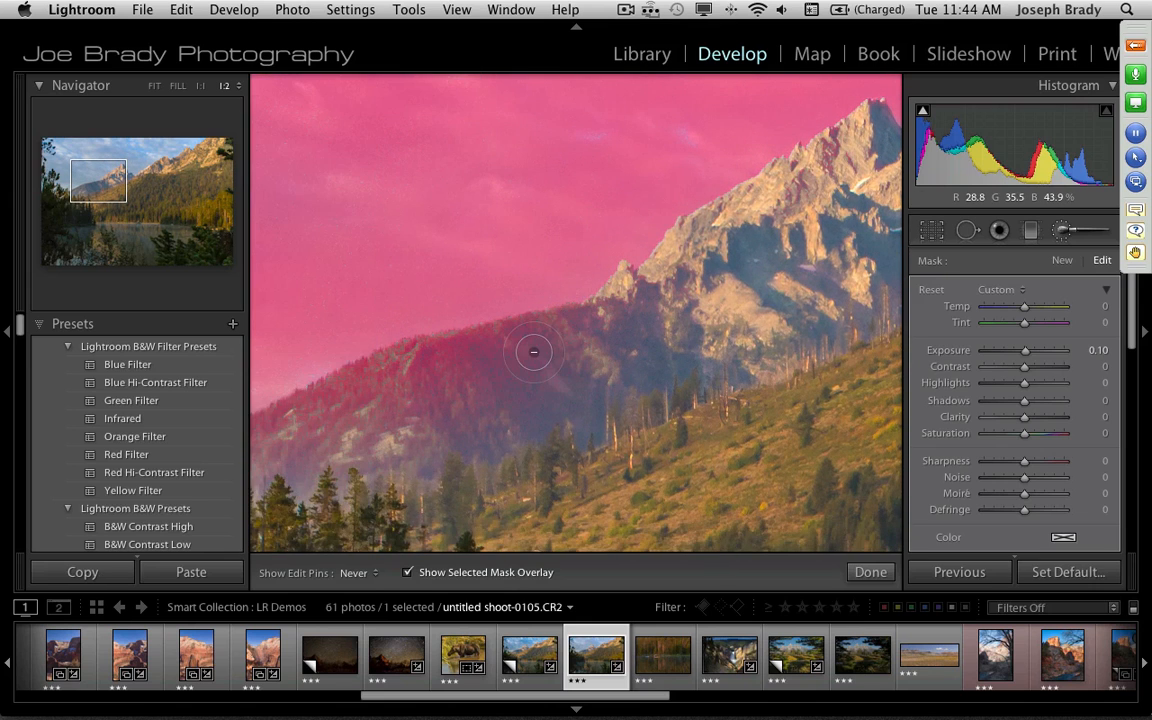
mouse_move(267, 436)
mouse_down()
mouse_move(323, 454)
mouse_move(584, 393)
mouse_move(561, 361)
mouse_move(563, 333)
mouse_move(368, 336)
mouse_move(282, 372)
mouse_move(380, 416)
mouse_move(413, 414)
mouse_move(537, 321)
mouse_move(488, 365)
mouse_move(493, 418)
mouse_up()
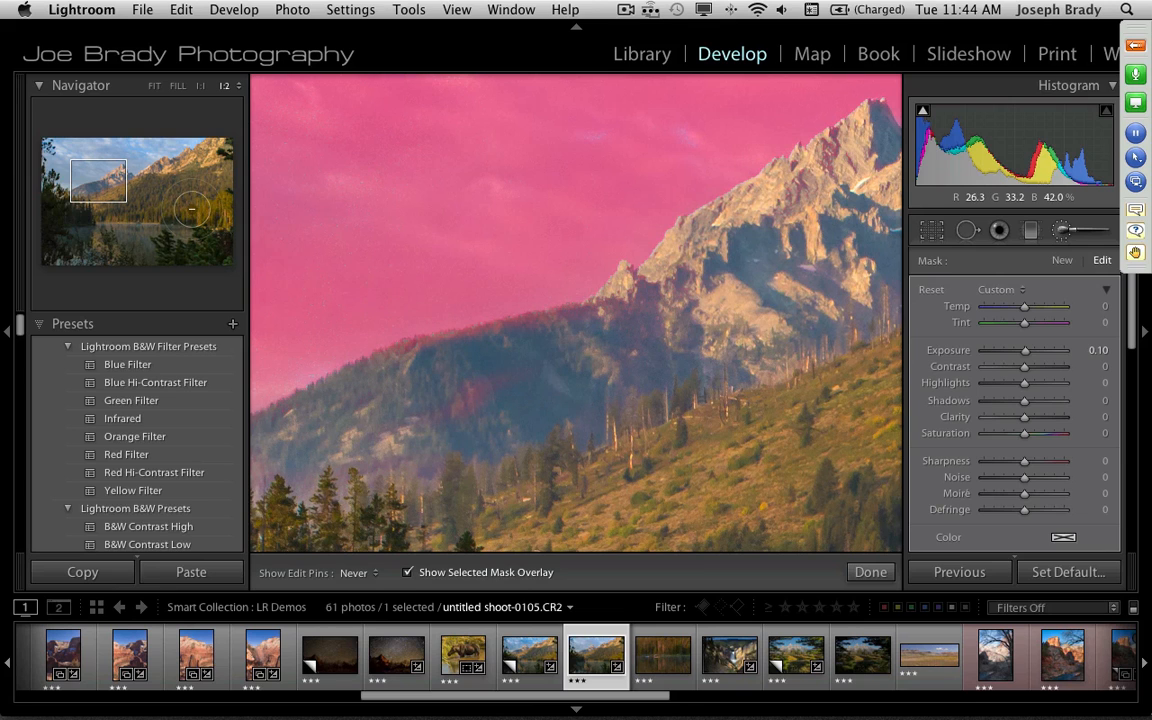
drag(89, 161, 50, 162)
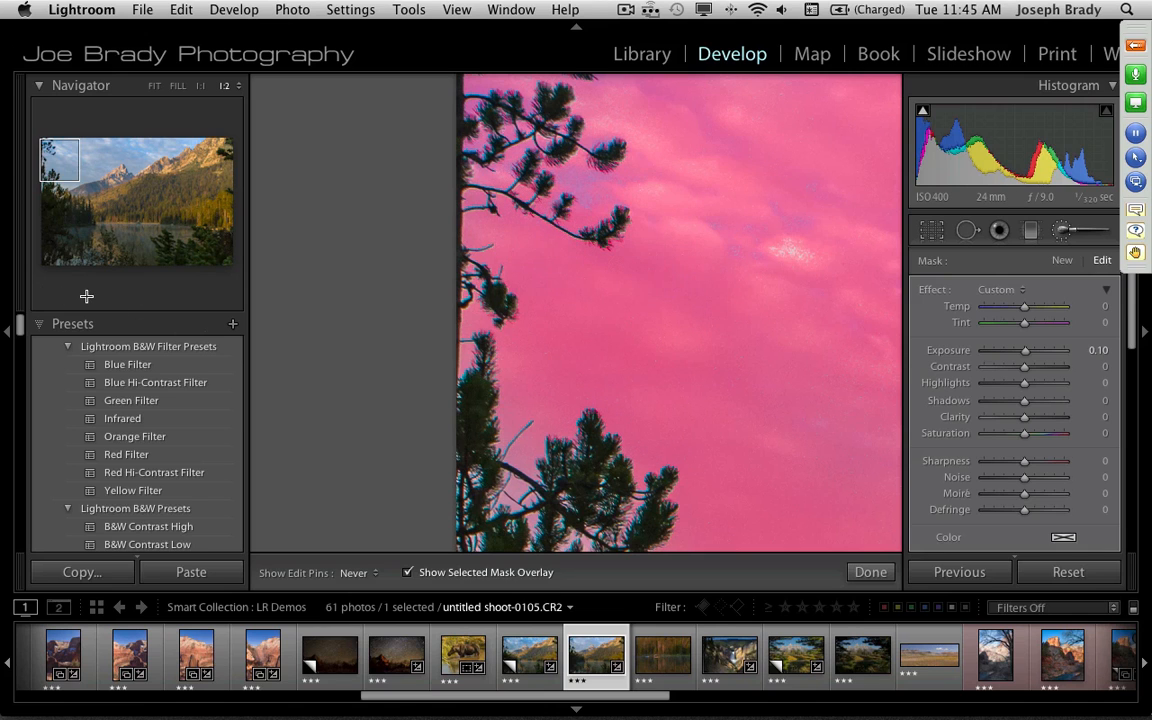
key(z)
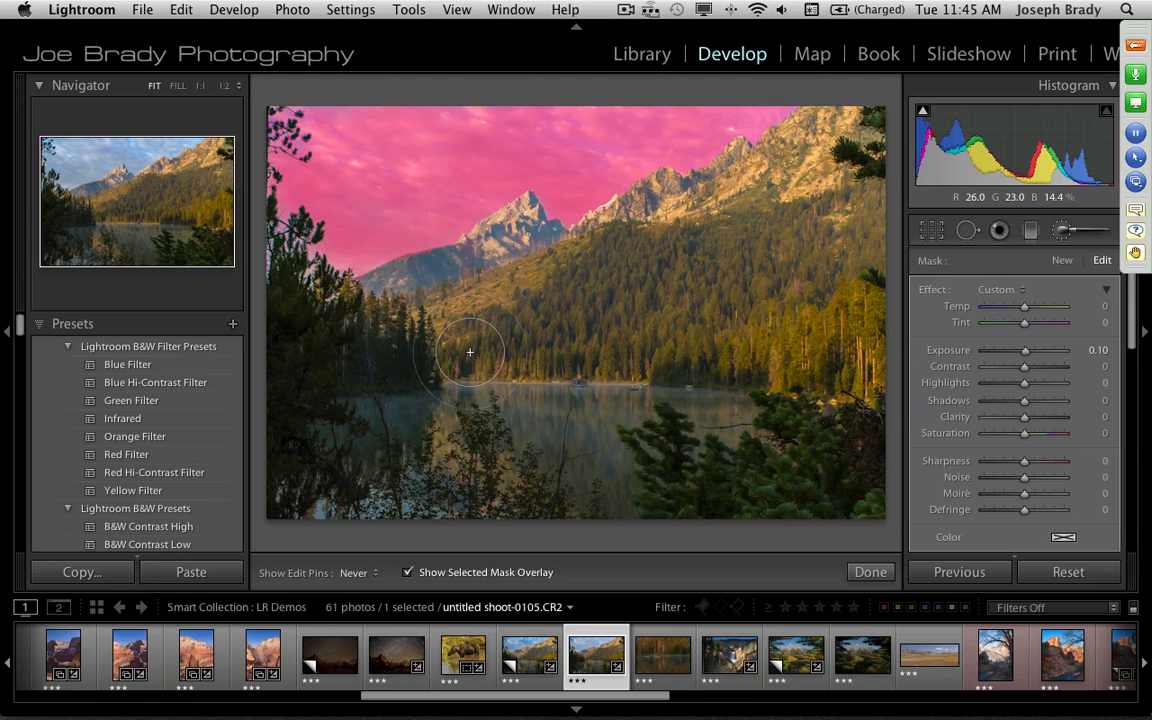
Hide the mask overlay and set the sky mask's Exposure to -0.22, Contrast to 40, Highlights to 36 and Clarity to 55
click(408, 572)
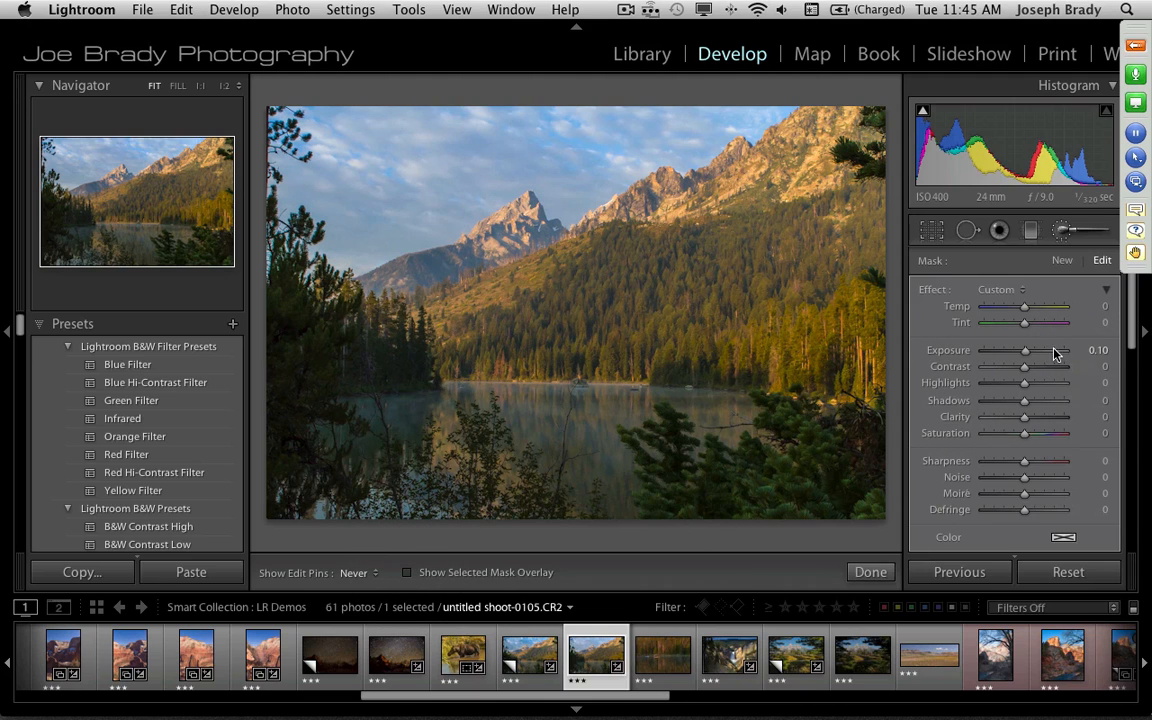
drag(1025, 356, 1019, 357)
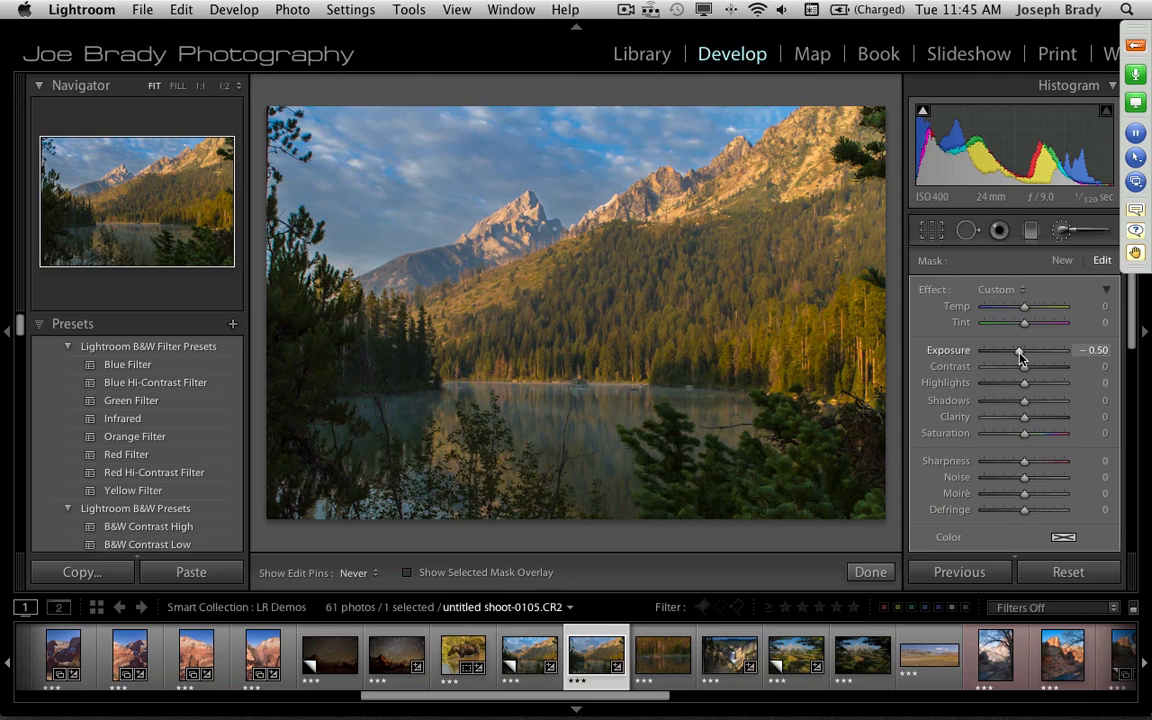
drag(1020, 356, 1036, 388)
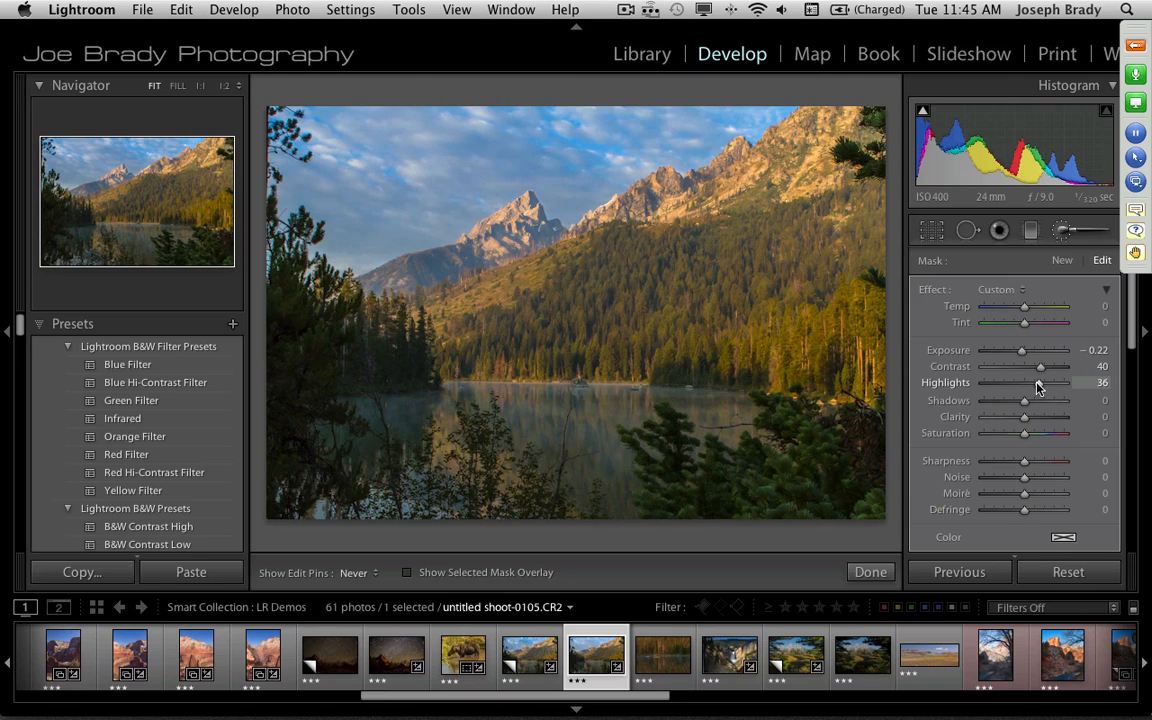
drag(1026, 424, 1047, 421)
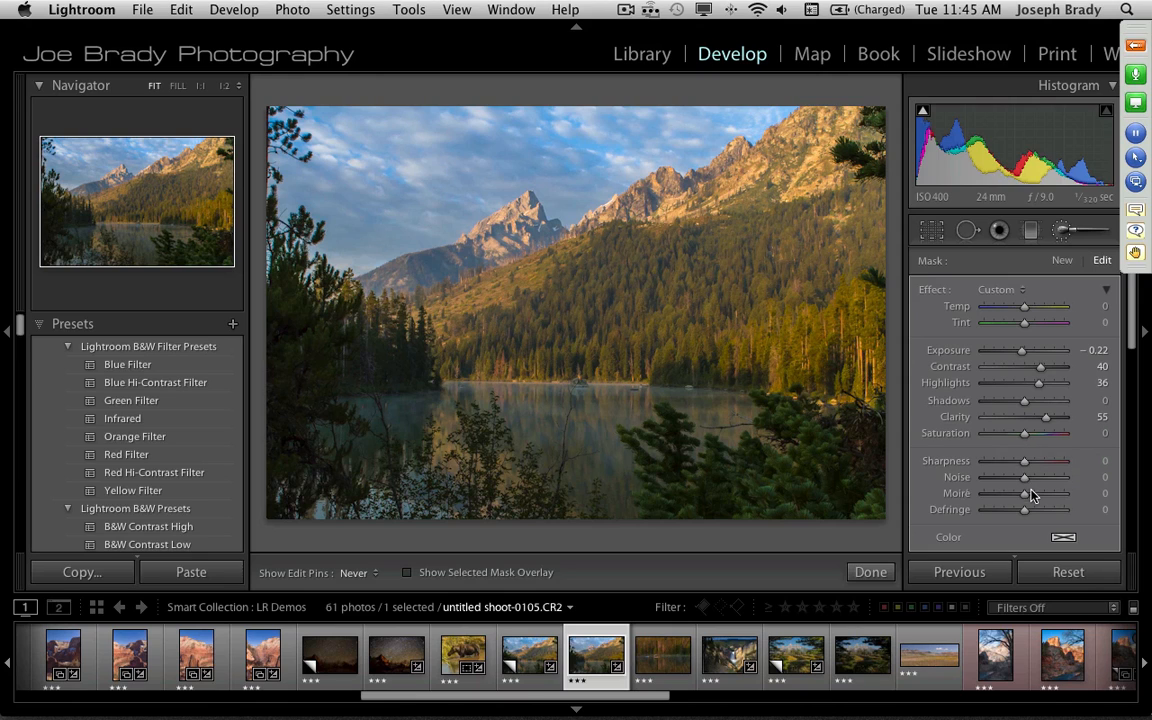
Try a magenta color tint with hue 308 and saturation 91% on the sky mask, and undo it
scroll(1110, 370, down, 5)
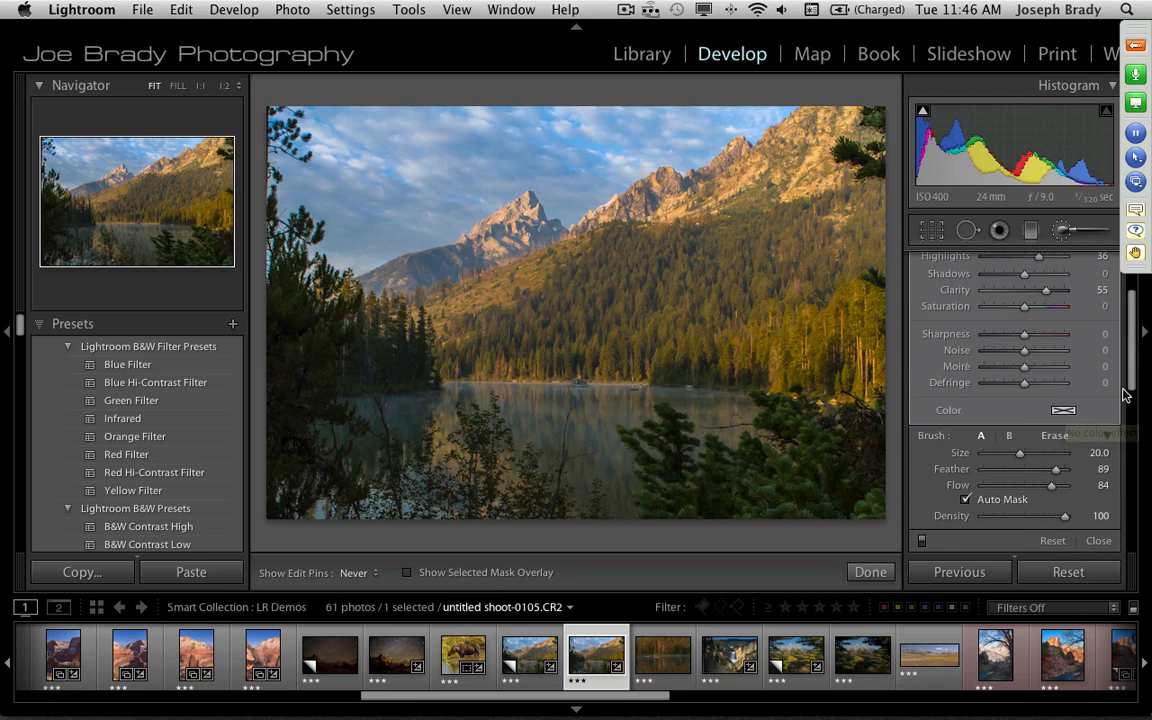
click(1064, 412)
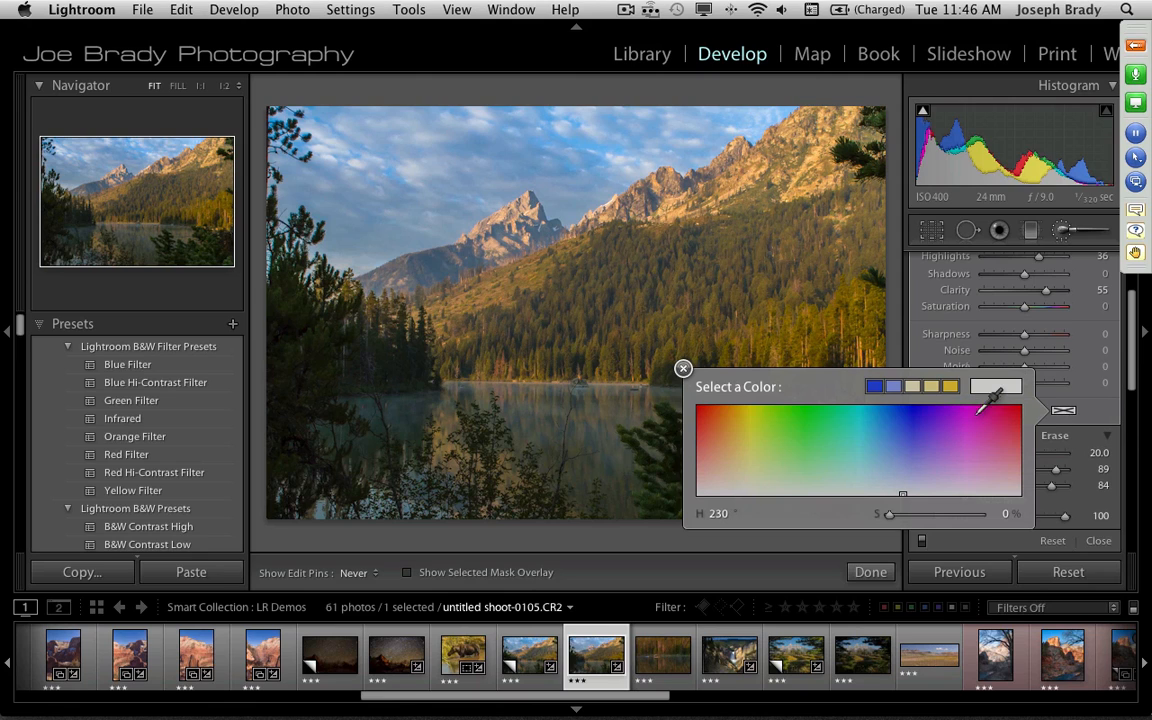
click(975, 412)
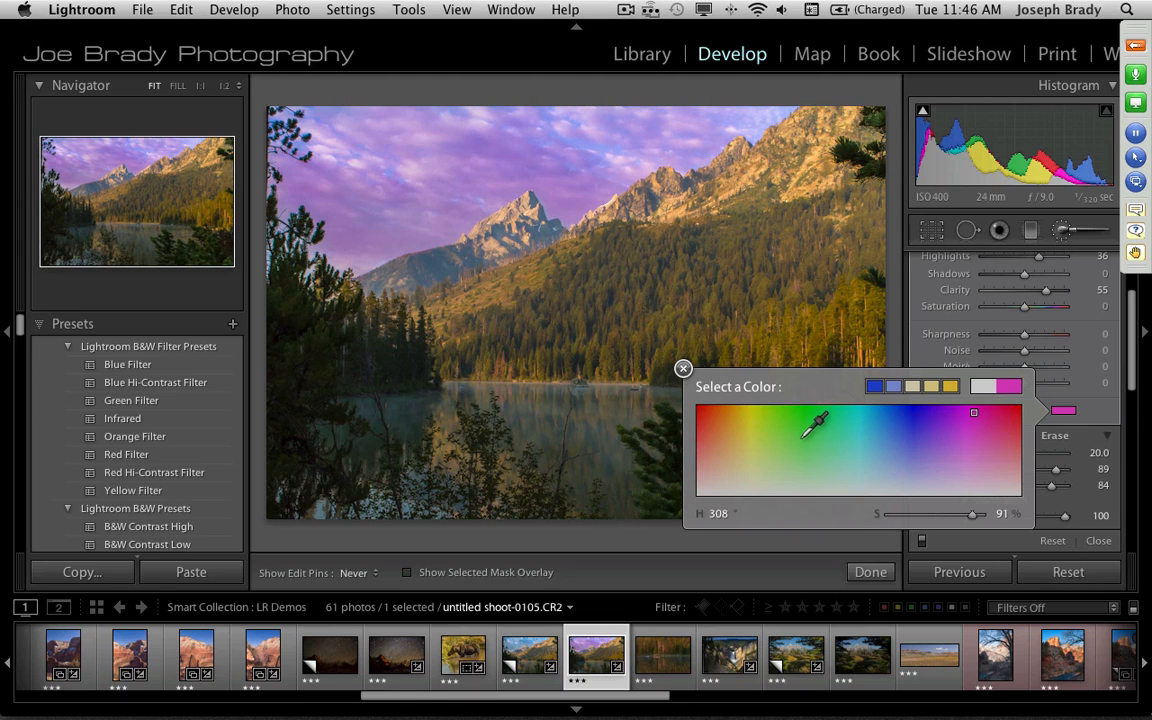
click(683, 368)
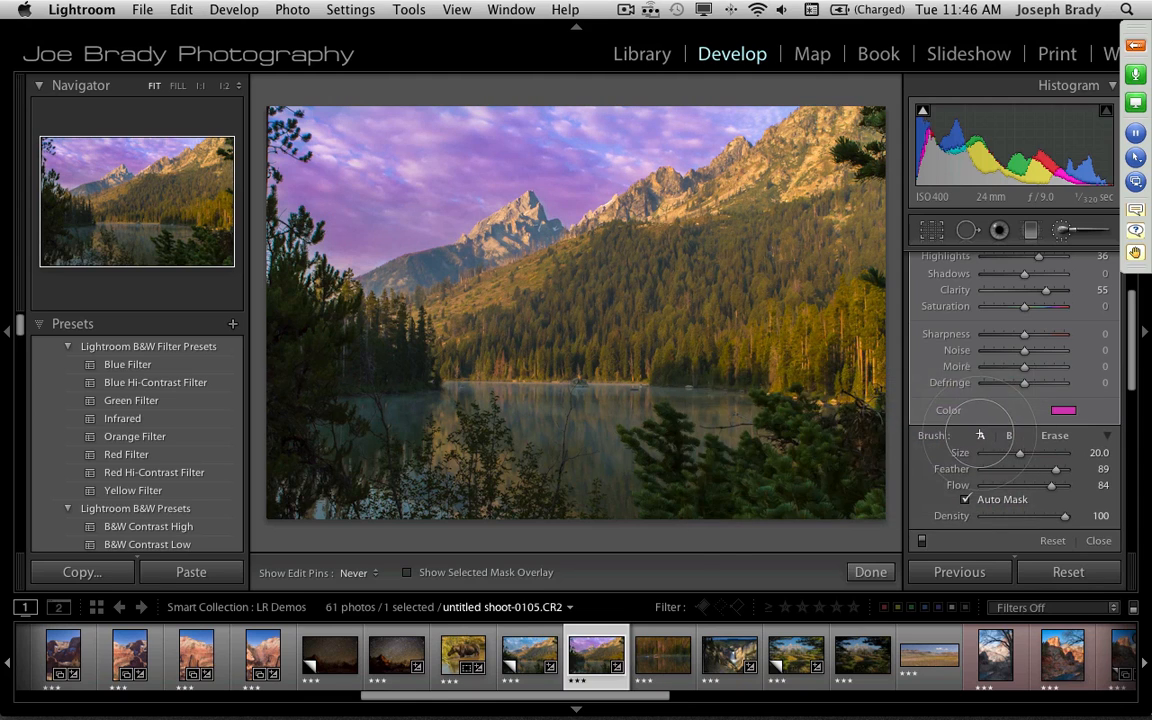
key(super+z)
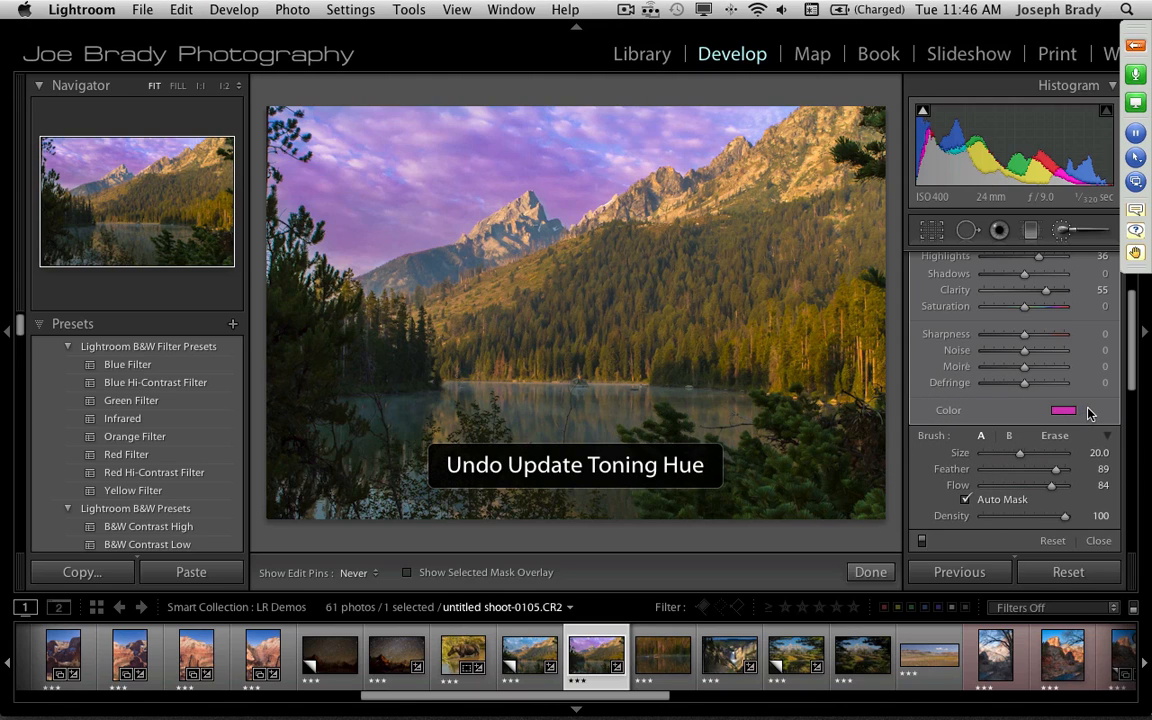
key(super+z)
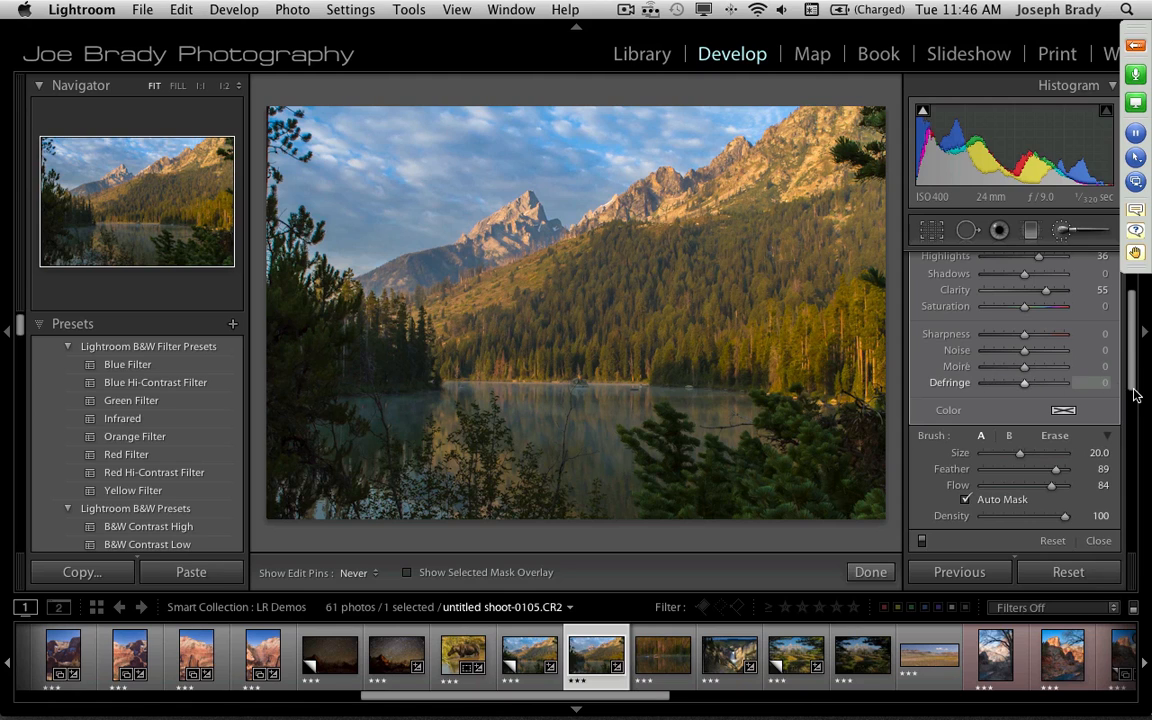
Close the Adjustment Brush and compare the photo's before and after versions side by side, also with all panels hidden
scroll(1130, 330, up, 3)
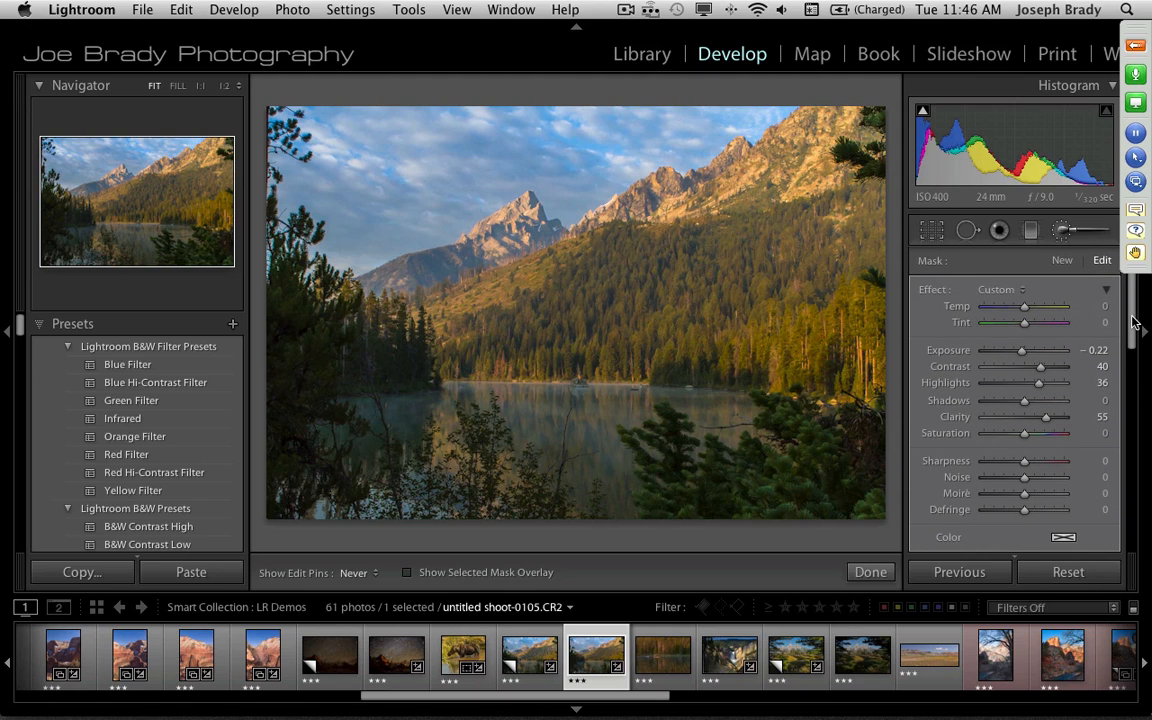
click(870, 572)
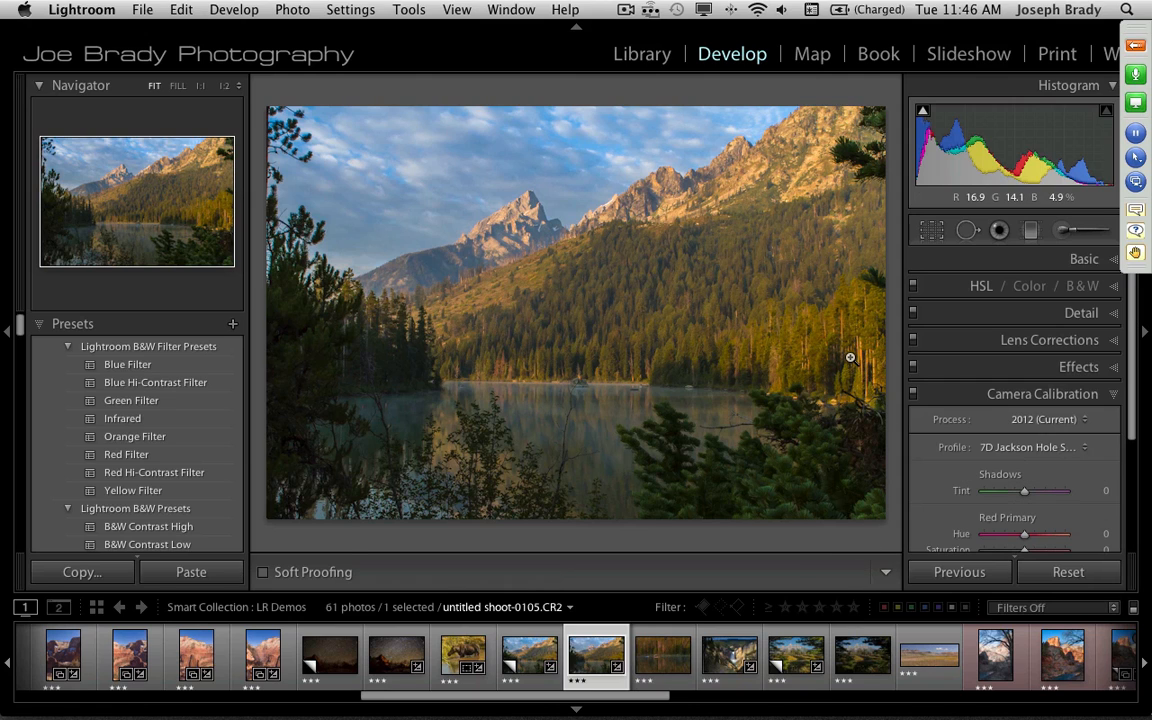
key(y)
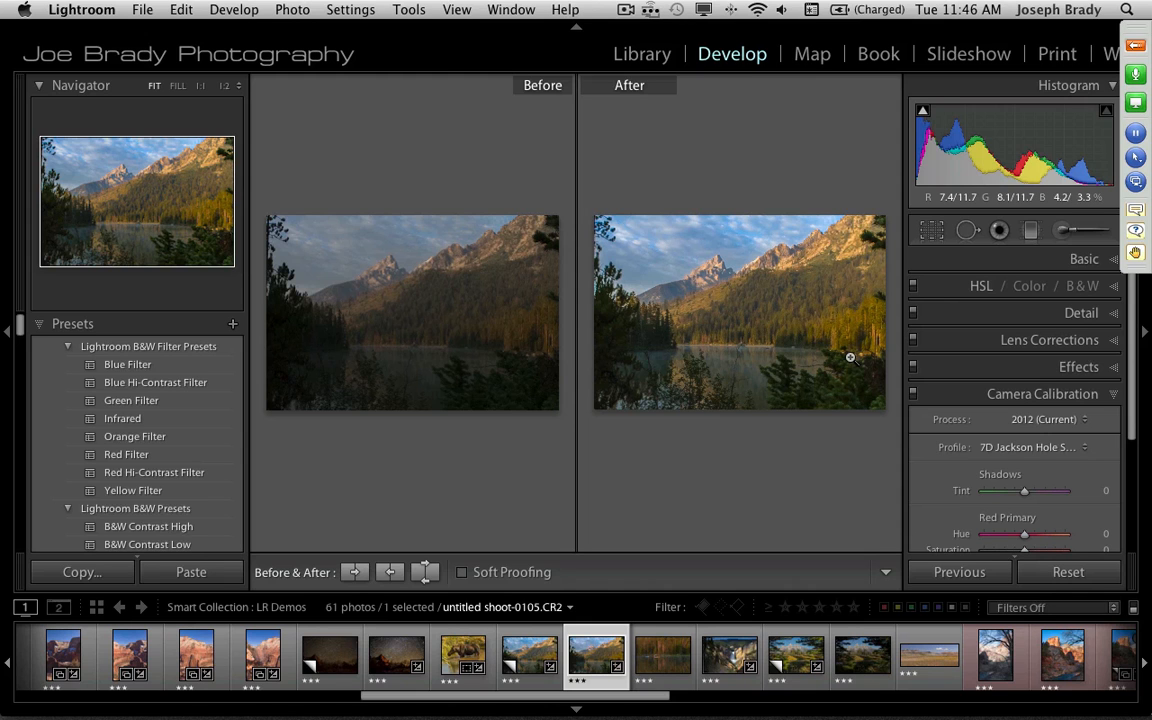
key(shift+Tab)
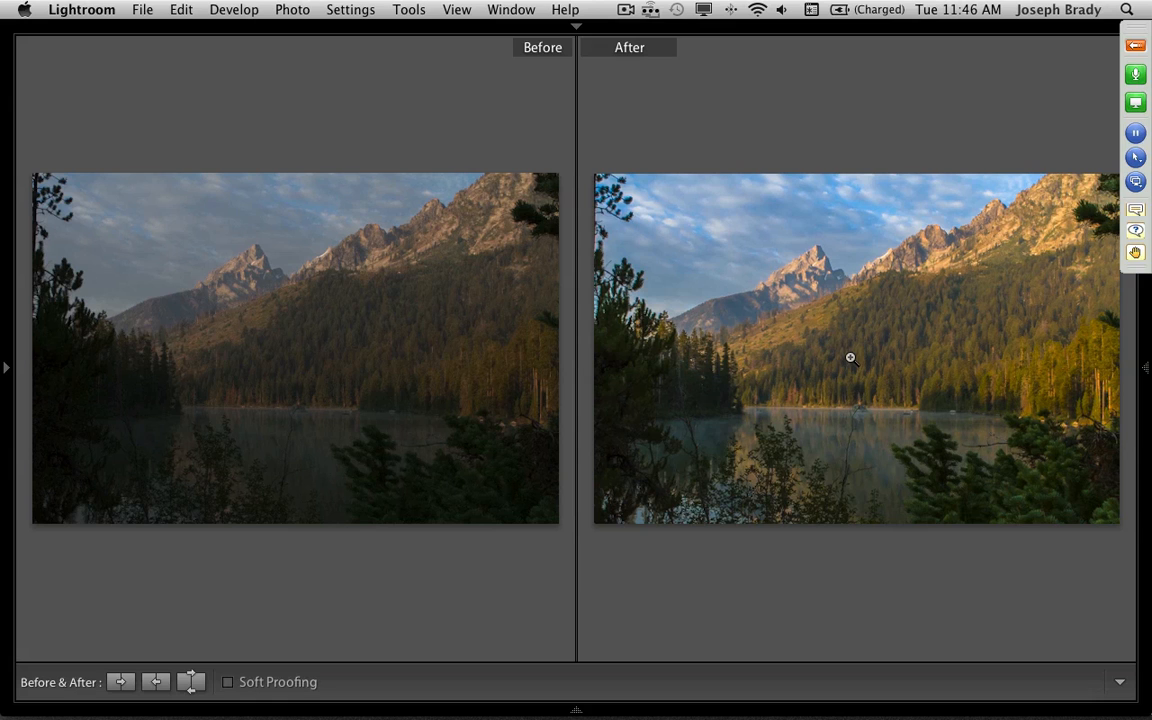
key(shift+Tab)
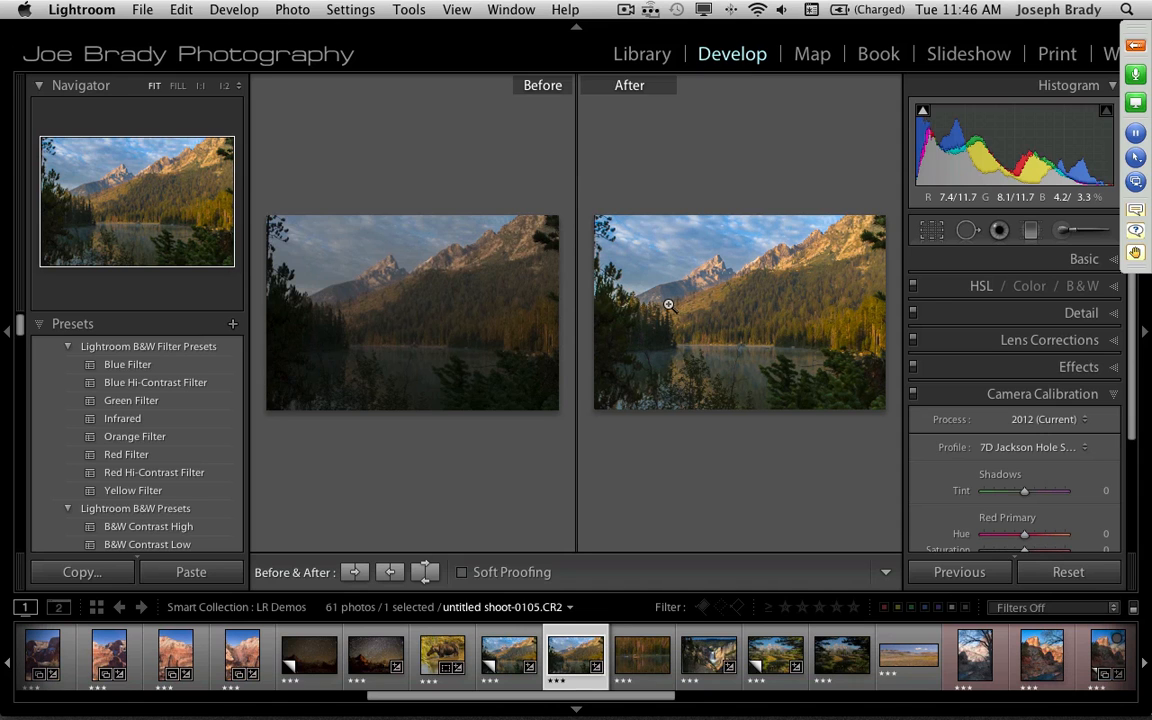
key(y)
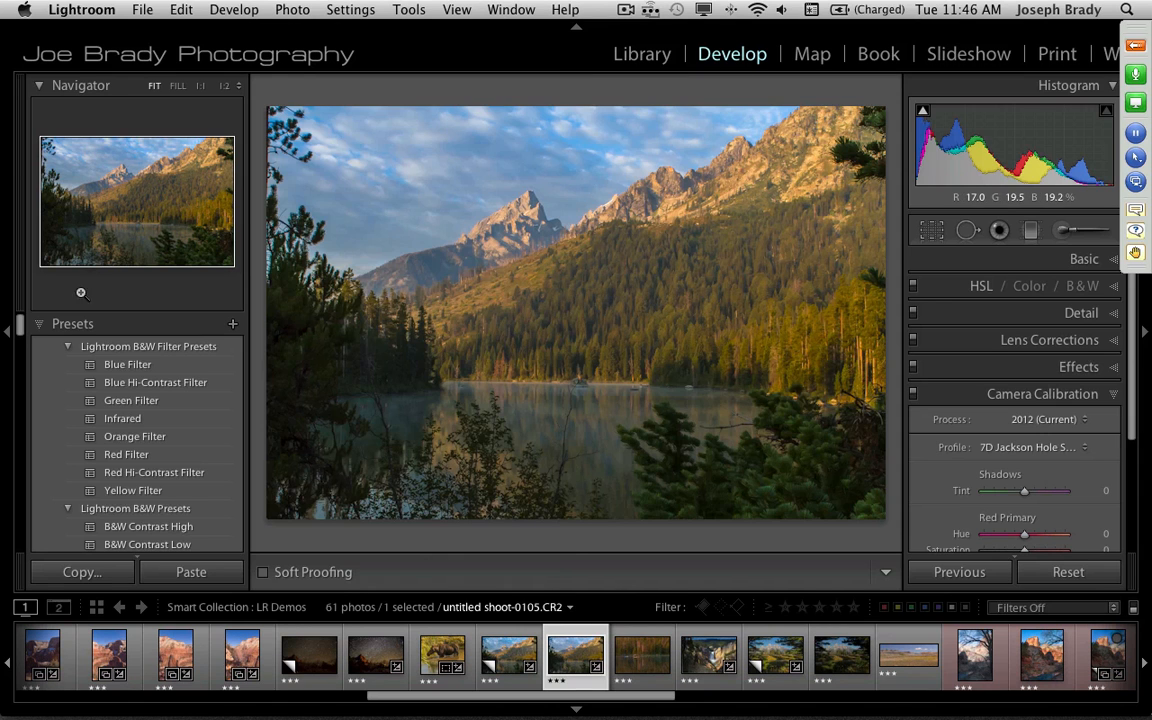
Hide the Navigator and Presets side panel and set the photo's overall Contrast in the Basic adjustments to +24
click(5, 333)
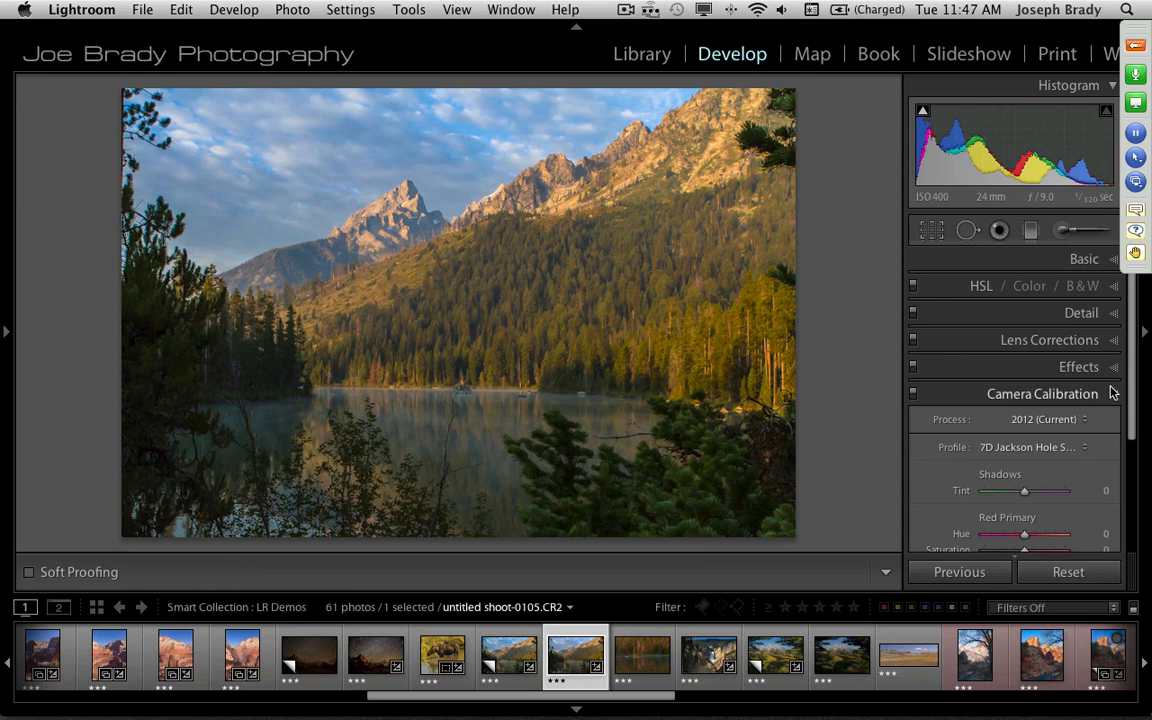
click(1082, 258)
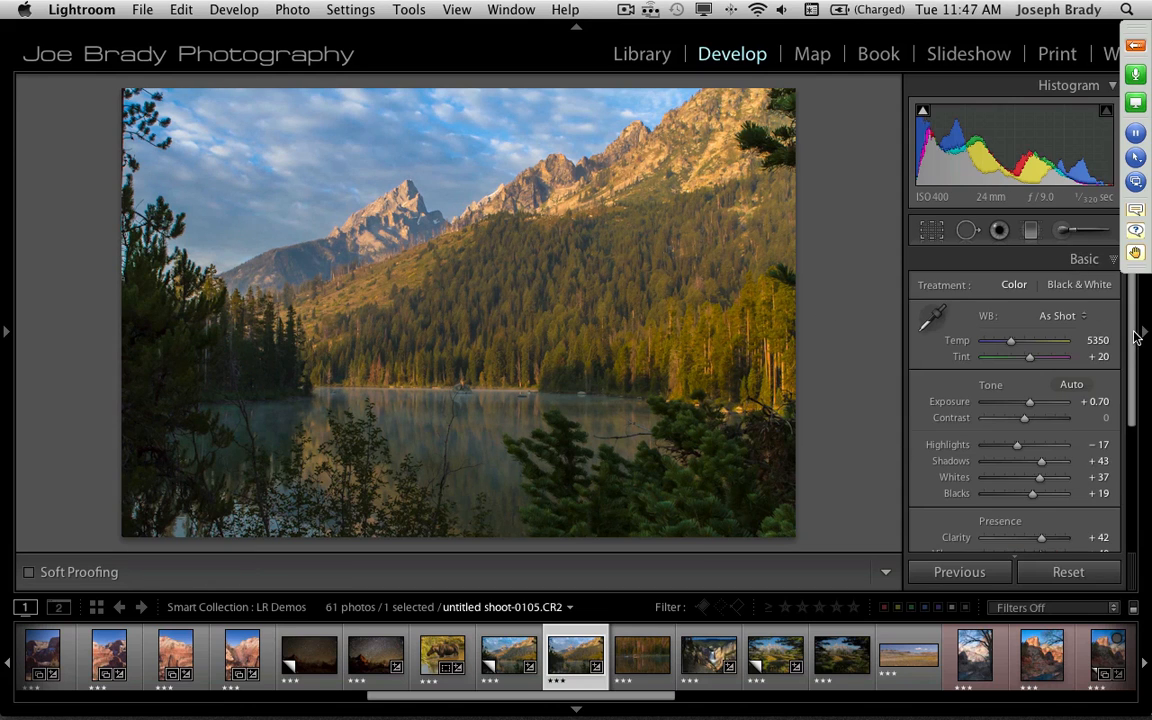
scroll(1135, 340, down, 3)
drag(1024, 356, 1034, 360)
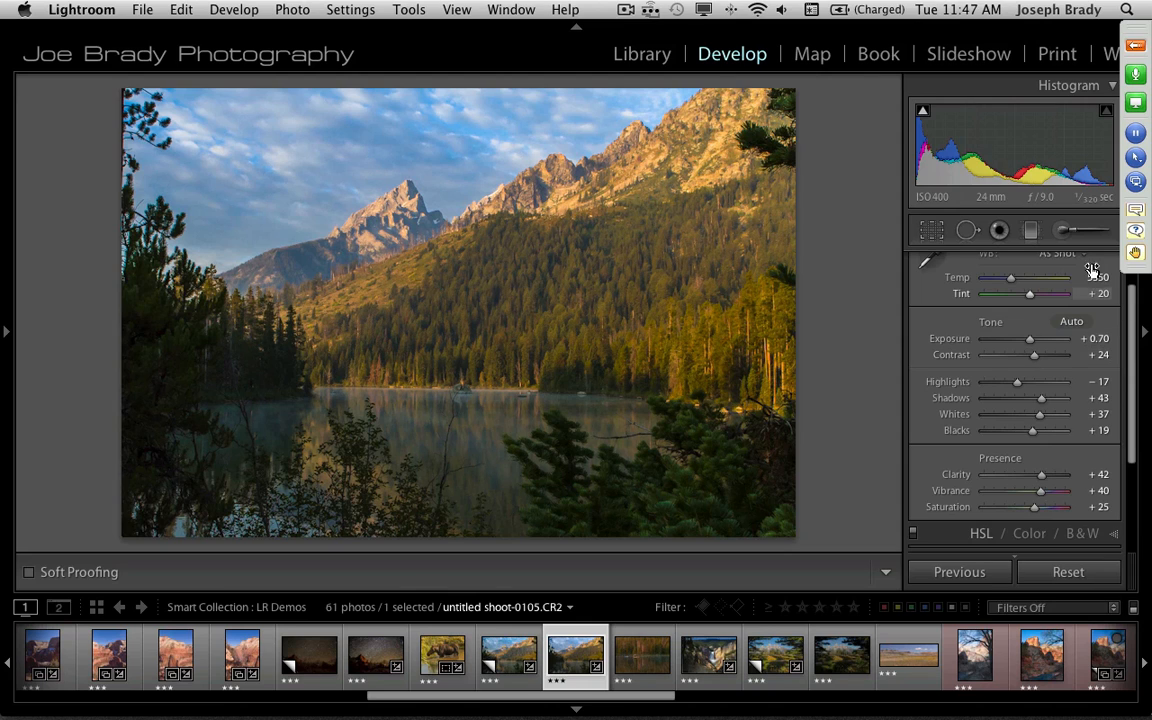
Paint a new Adjustment Brush mask over the sunlit rocky ridge beside the central peak, with the mask overlay shown
click(1062, 232)
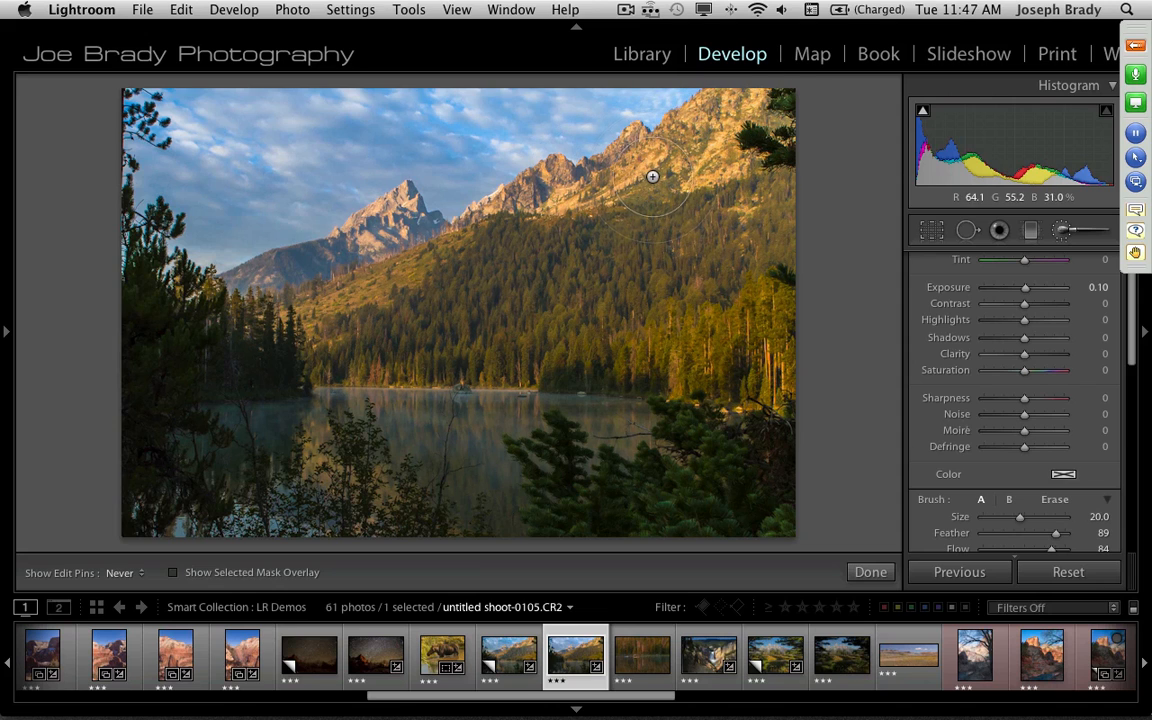
scroll(1063, 474, down, 4)
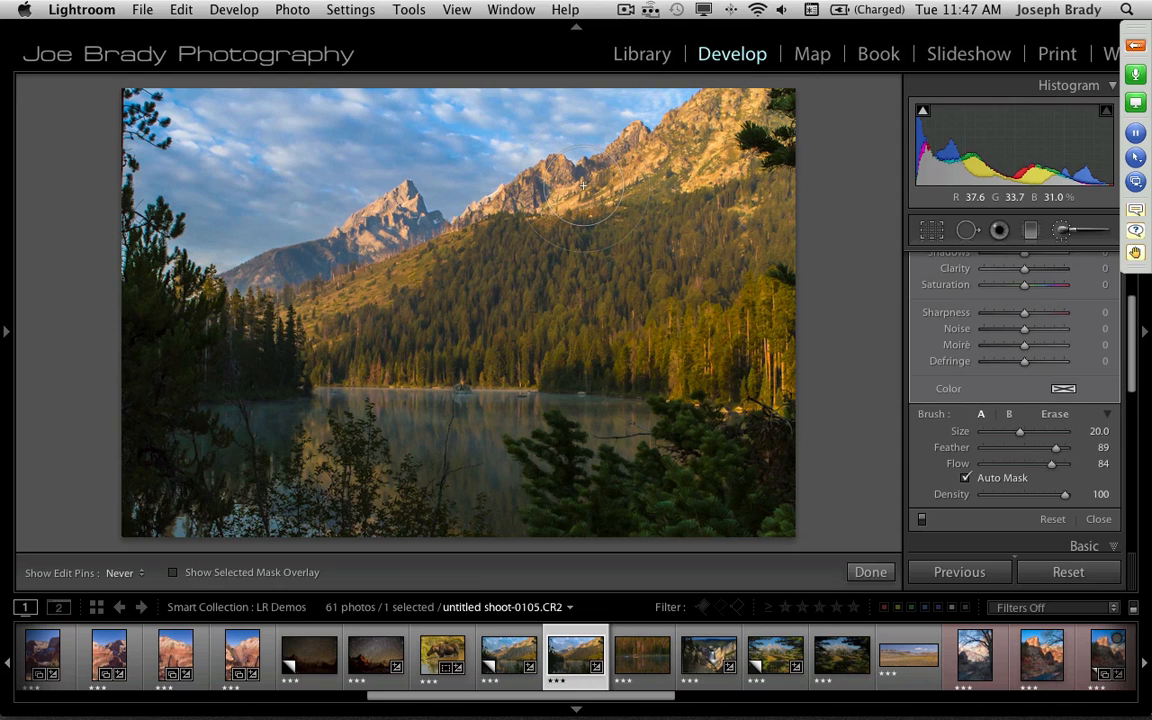
key(o)
mouse_move(583, 185)
mouse_down()
mouse_move(645, 183)
mouse_move(492, 204)
mouse_move(430, 236)
mouse_move(411, 269)
mouse_move(372, 245)
mouse_move(730, 180)
mouse_move(500, 206)
mouse_move(556, 206)
mouse_up()
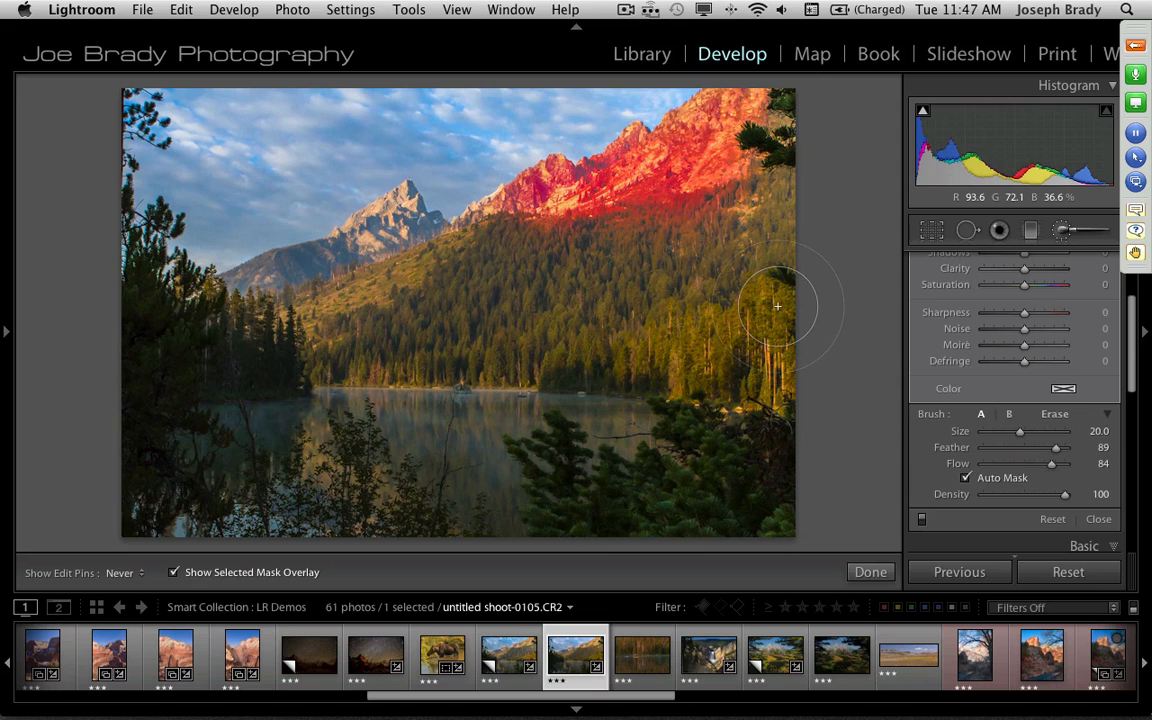
Hide the mask overlay, set the ridge mask's Saturation to -38, and start a new Adjustment Brush mask
key(o)
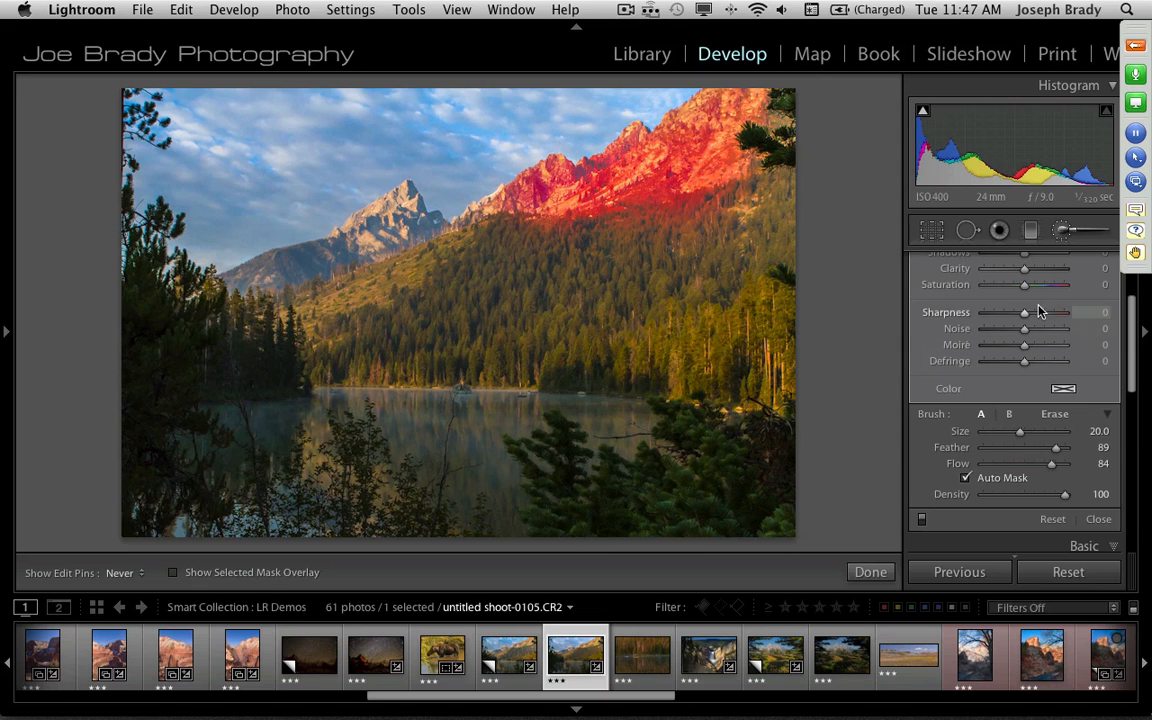
scroll(1131, 333, up, 5)
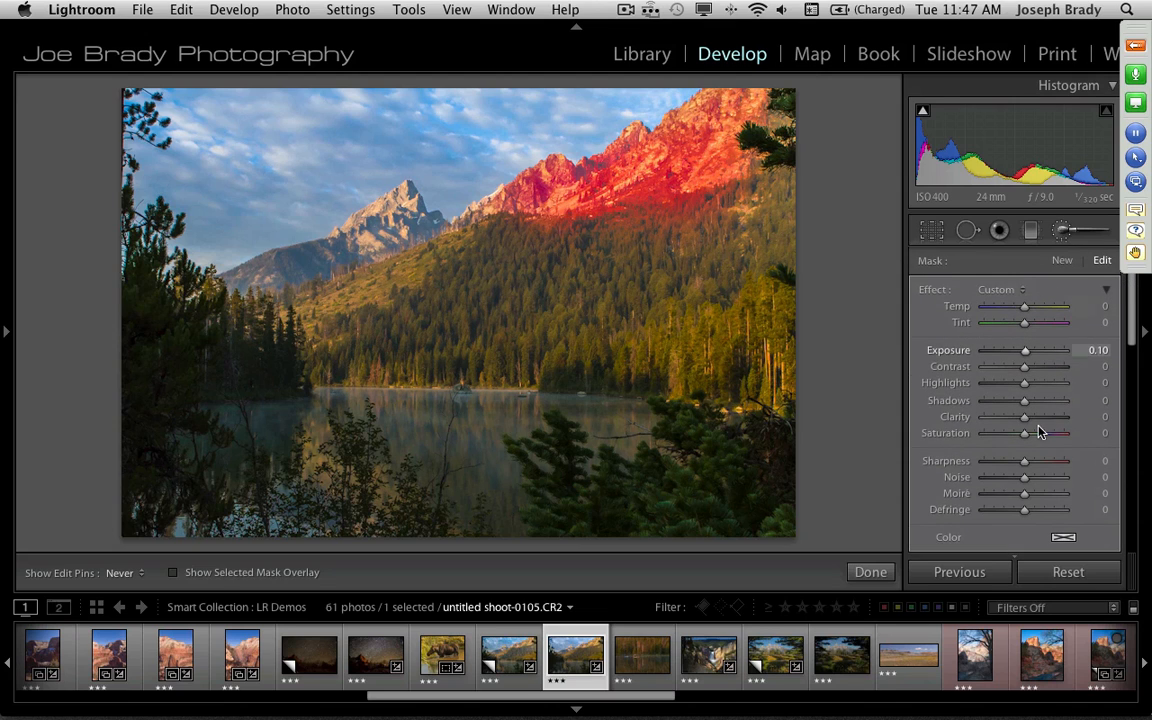
drag(1024, 438, 1014, 440)
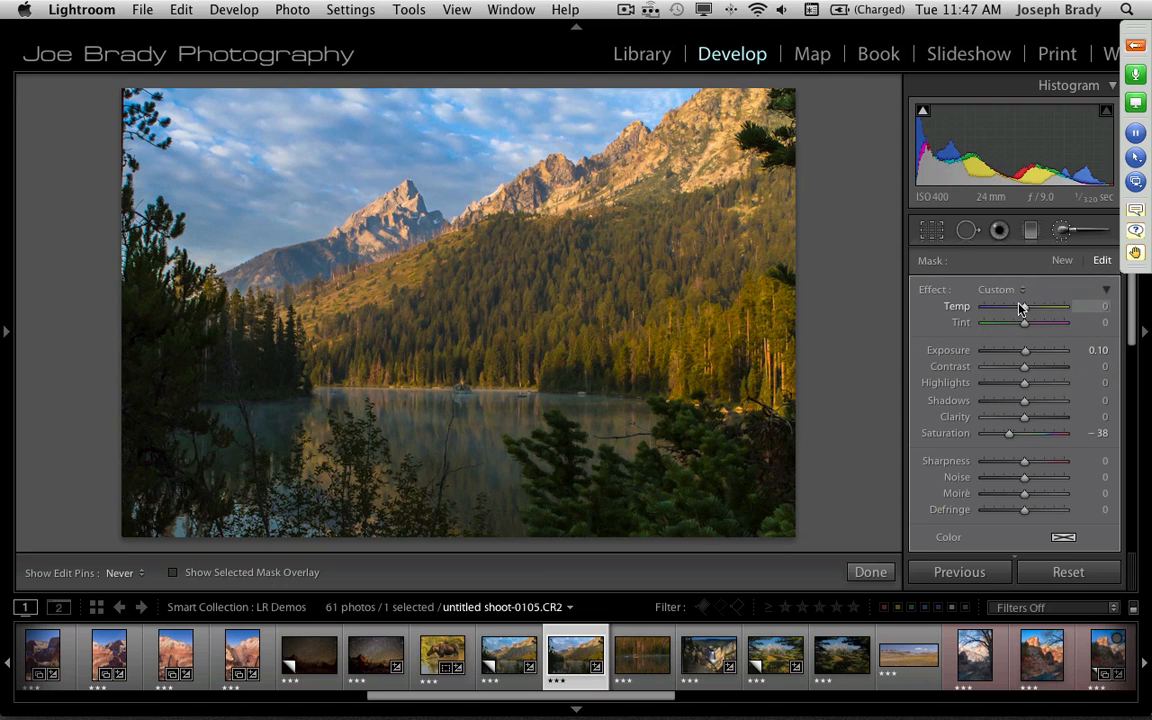
click(1061, 262)
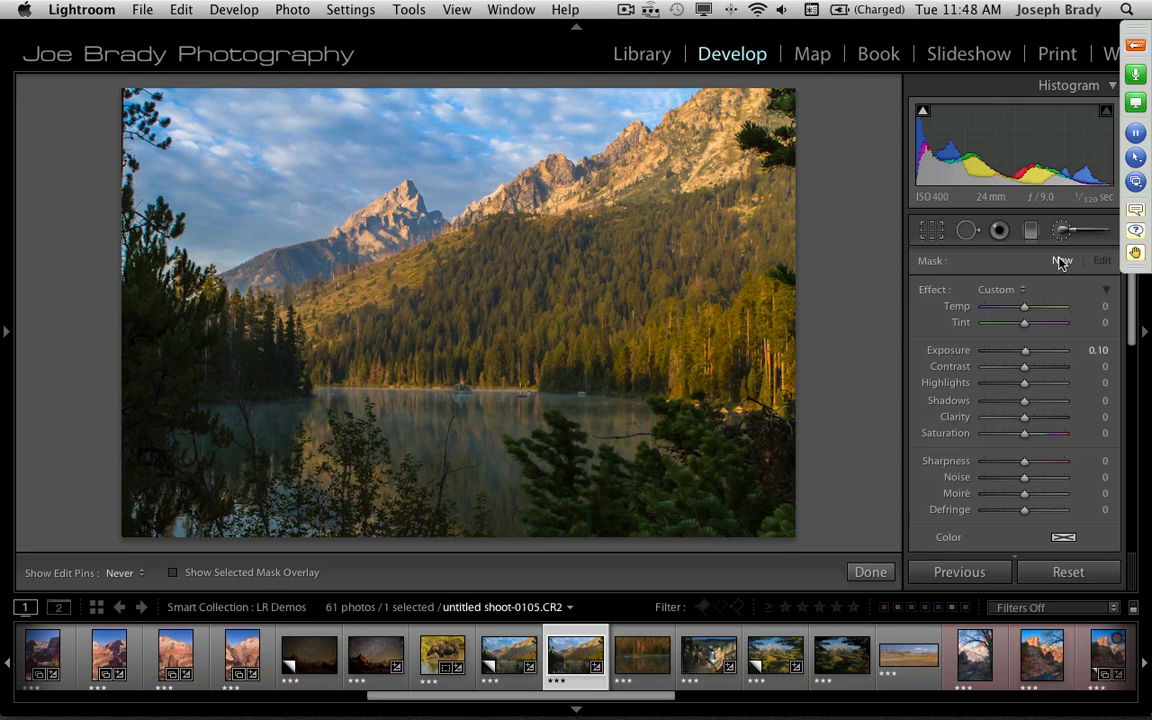
With the mask overlay shown, paint the new mask over the forested hillside using Feather 87, Flow 100 and Auto Mask off
click(174, 573)
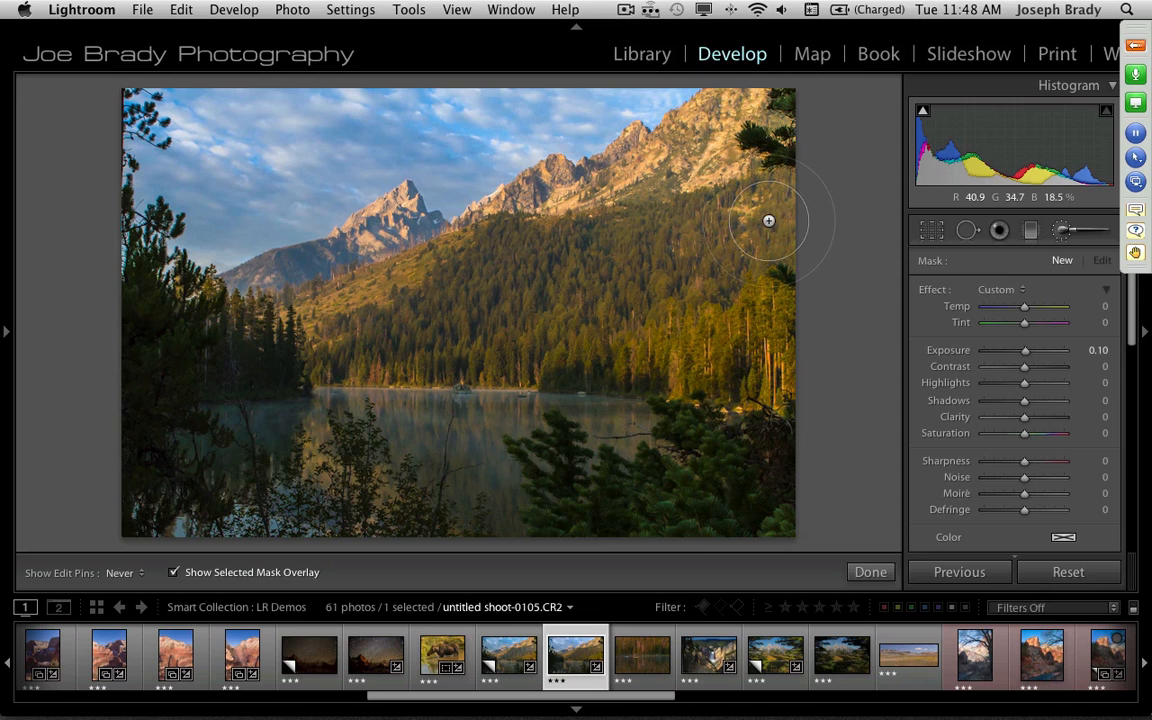
scroll(1073, 410, down, 5)
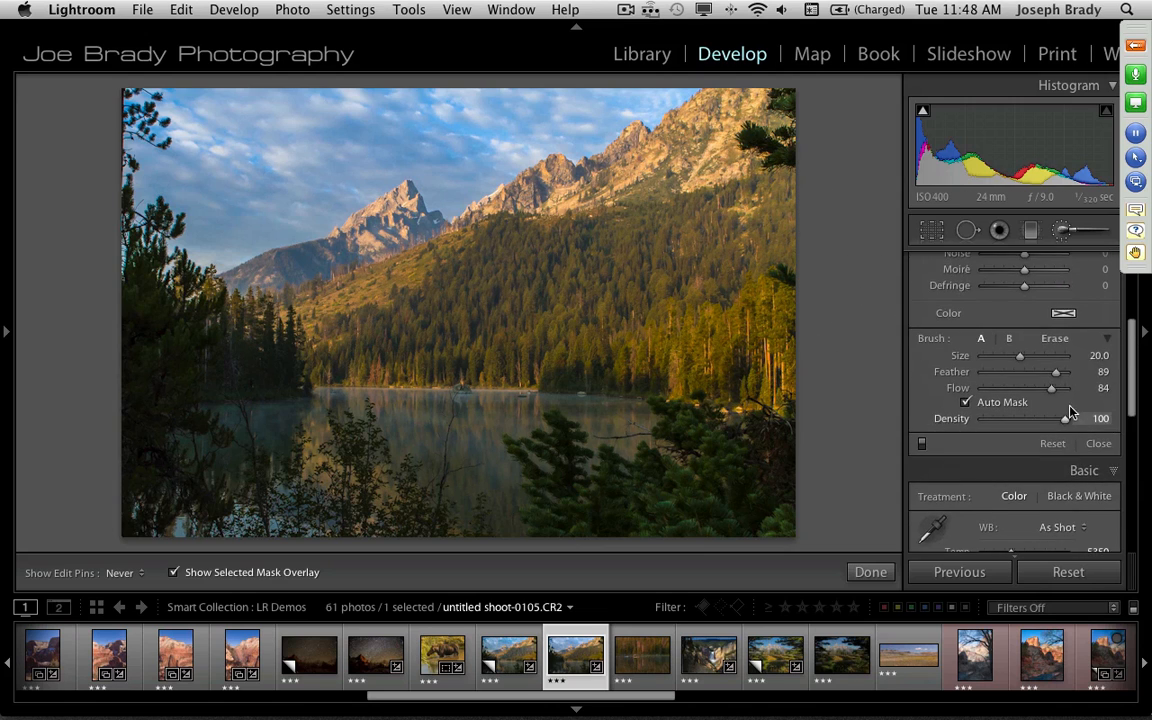
drag(1052, 388, 1082, 390)
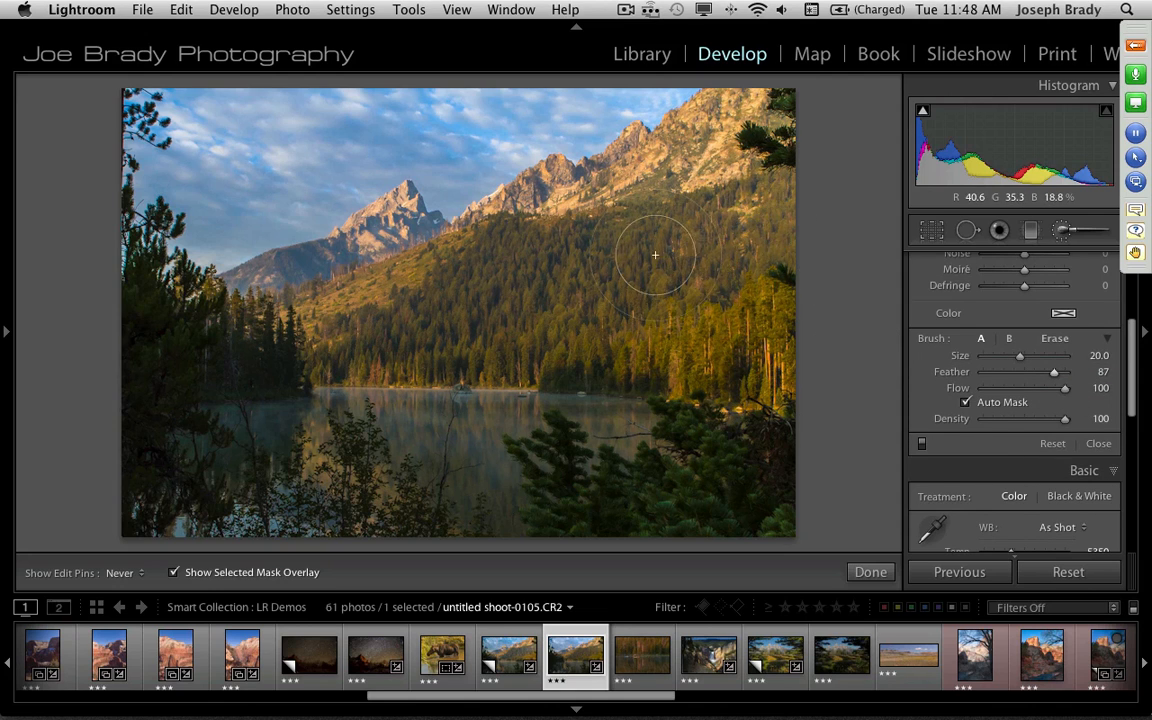
click(965, 402)
mouse_move(611, 219)
mouse_down()
mouse_move(699, 239)
mouse_move(589, 255)
mouse_up()
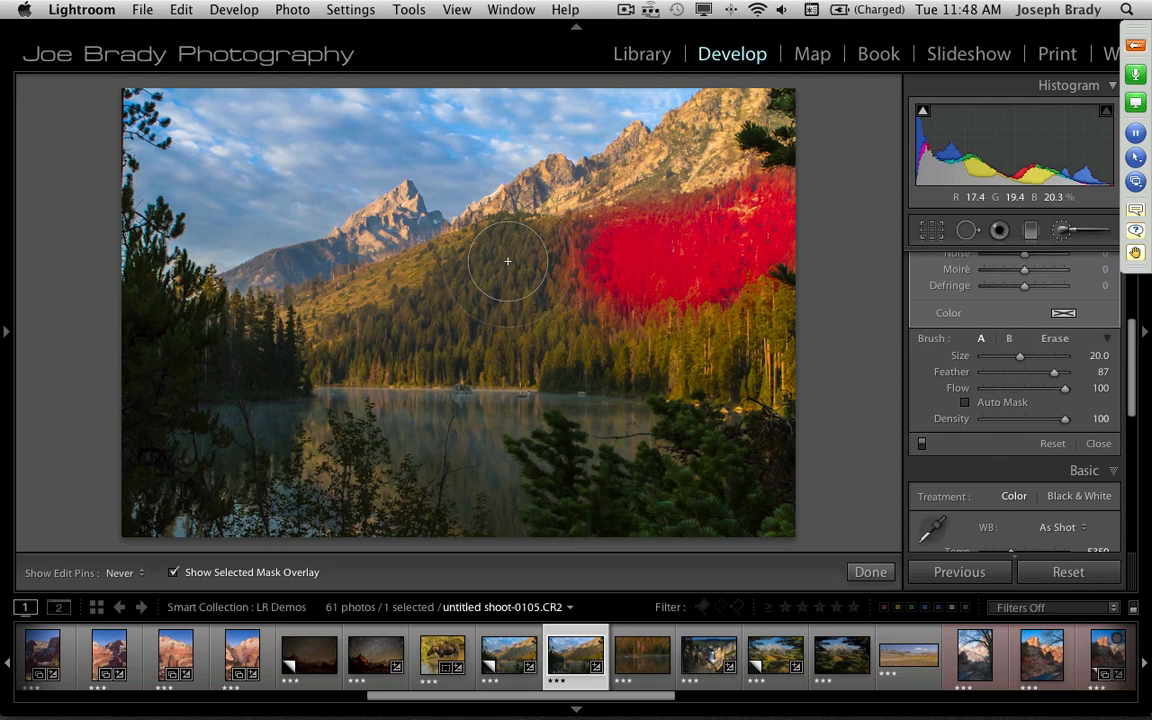
mouse_move(454, 327)
mouse_down()
mouse_move(712, 320)
mouse_move(775, 300)
mouse_move(638, 300)
mouse_move(561, 318)
mouse_move(569, 298)
mouse_move(568, 334)
mouse_up()
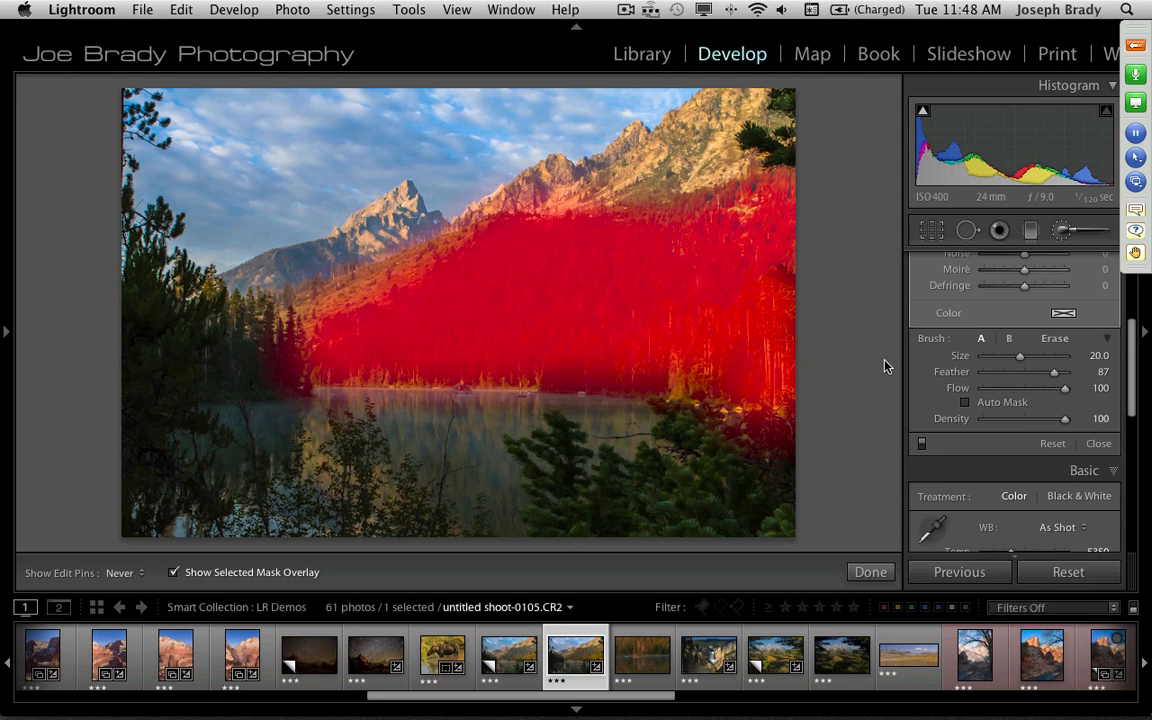
Hide the mask overlay and cool the forested hillside by setting its mask's Temp to -20
key(o)
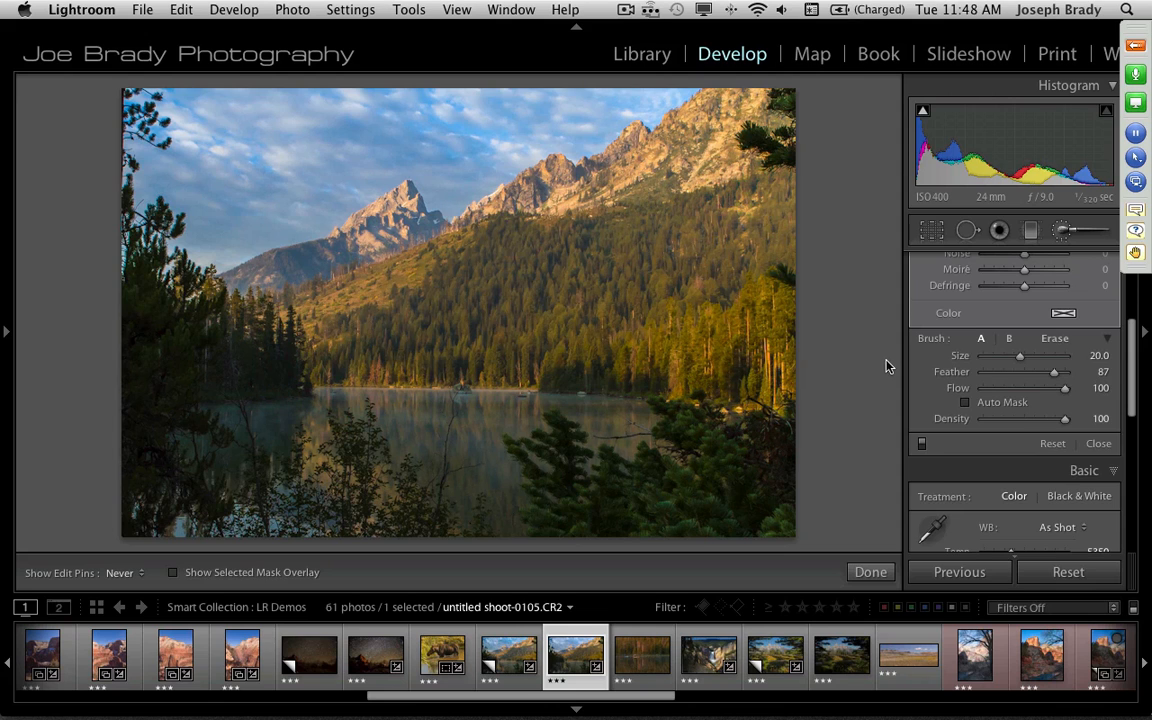
drag(1130, 378, 1136, 298)
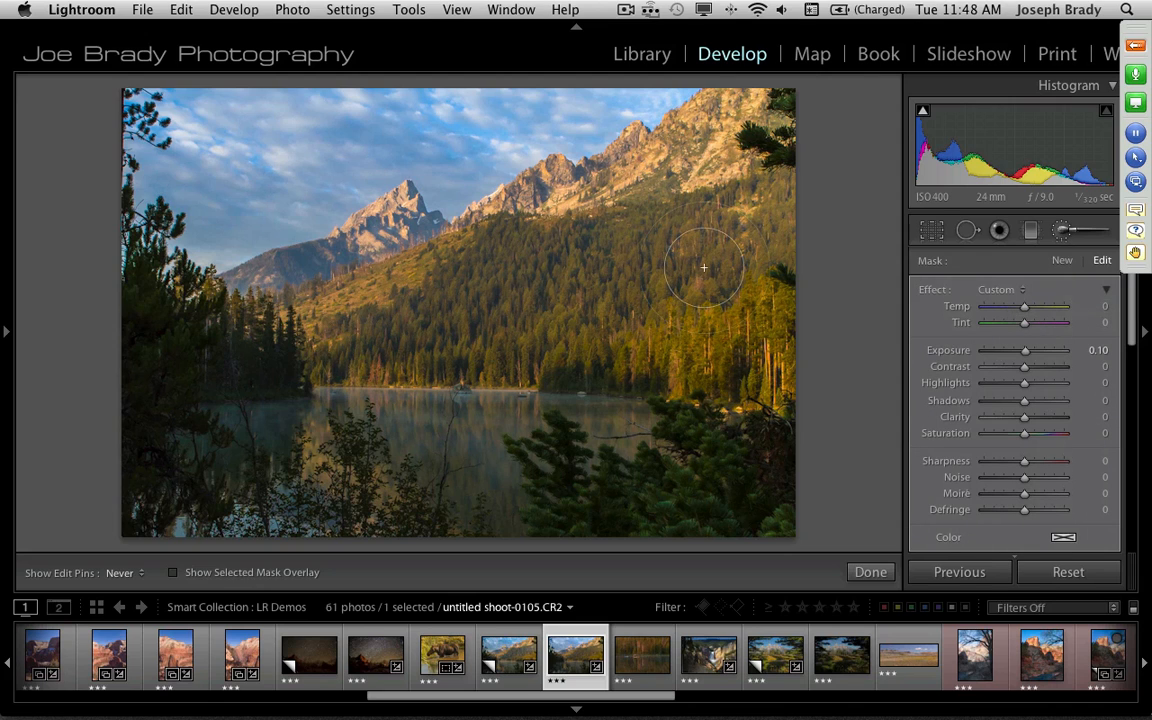
click(1023, 315)
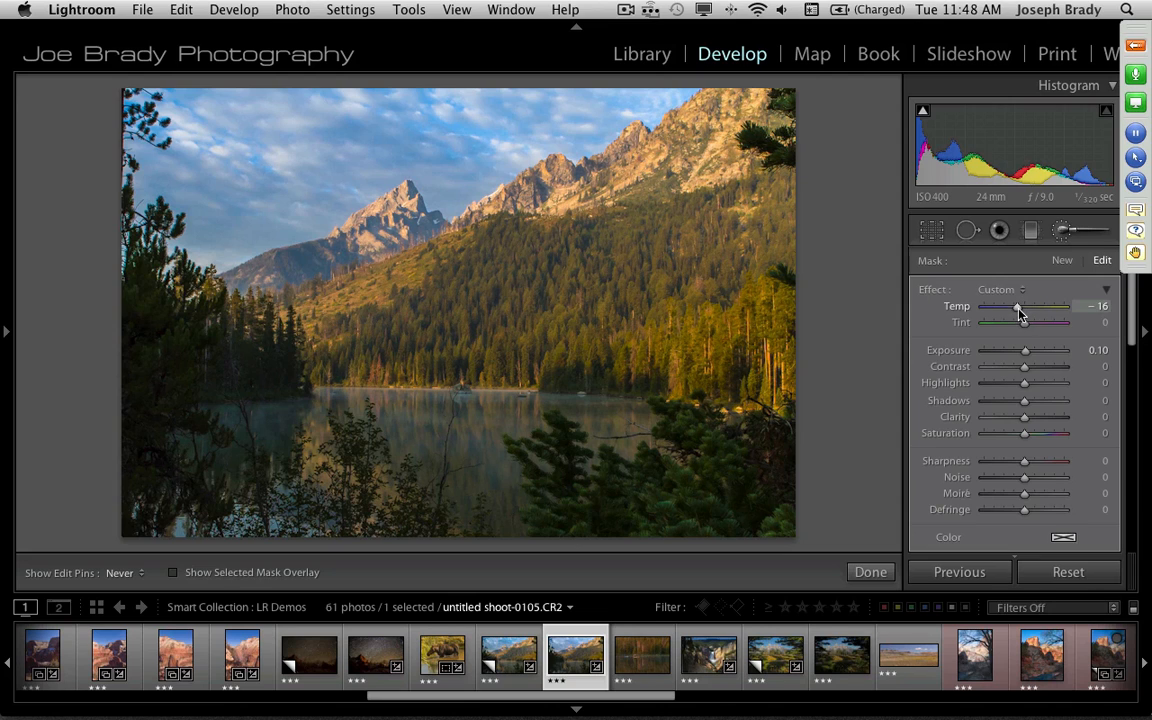
drag(1015, 313, 1001, 315)
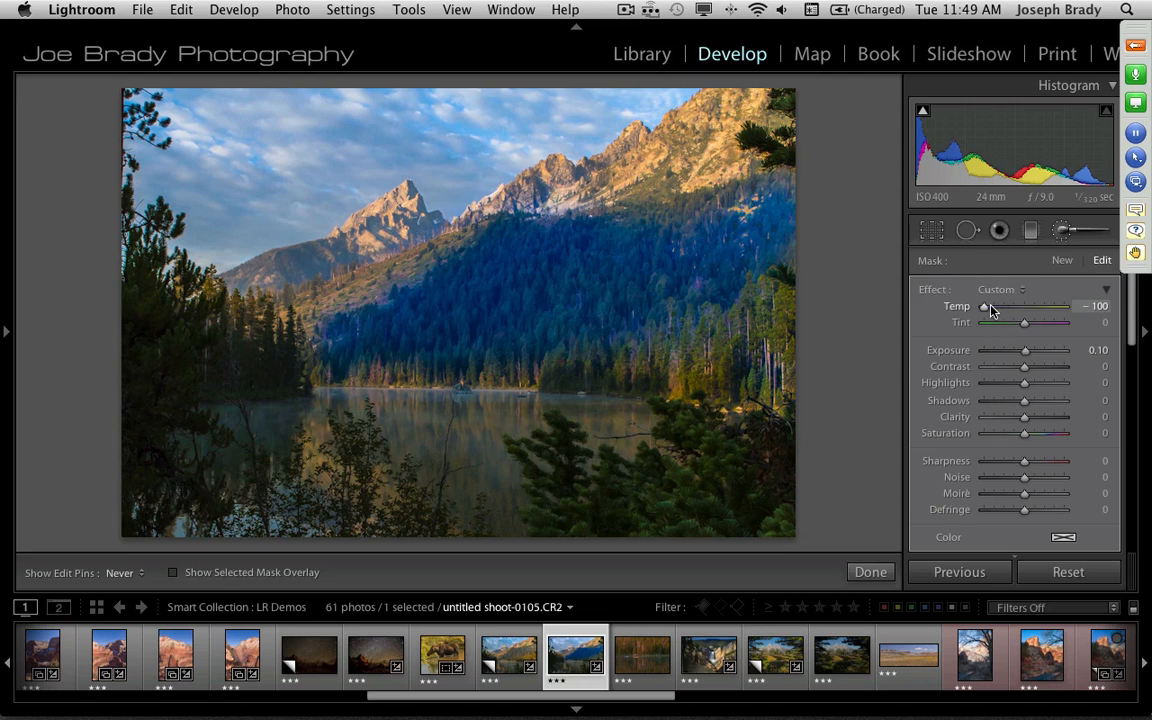
drag(987, 313, 1017, 312)
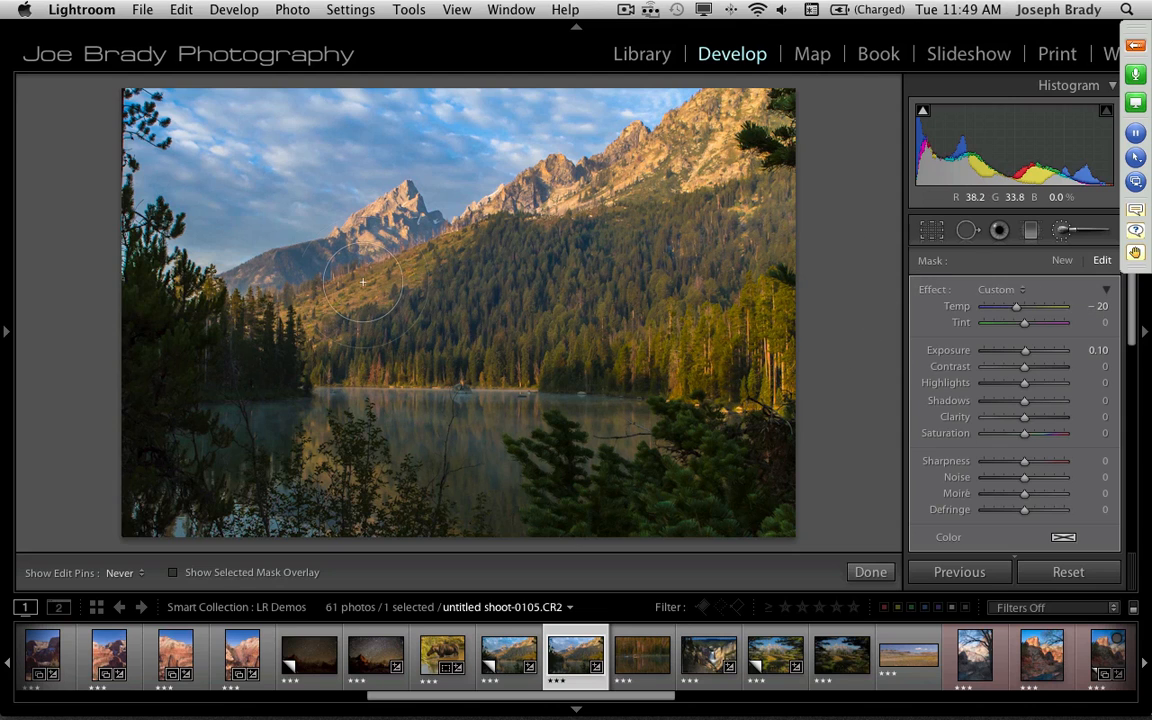
scroll(391, 271, down, 5)
Start a new brush mask with Auto Mask on and size 12, and paint it over the distant central peak with the overlay shown
click(1062, 260)
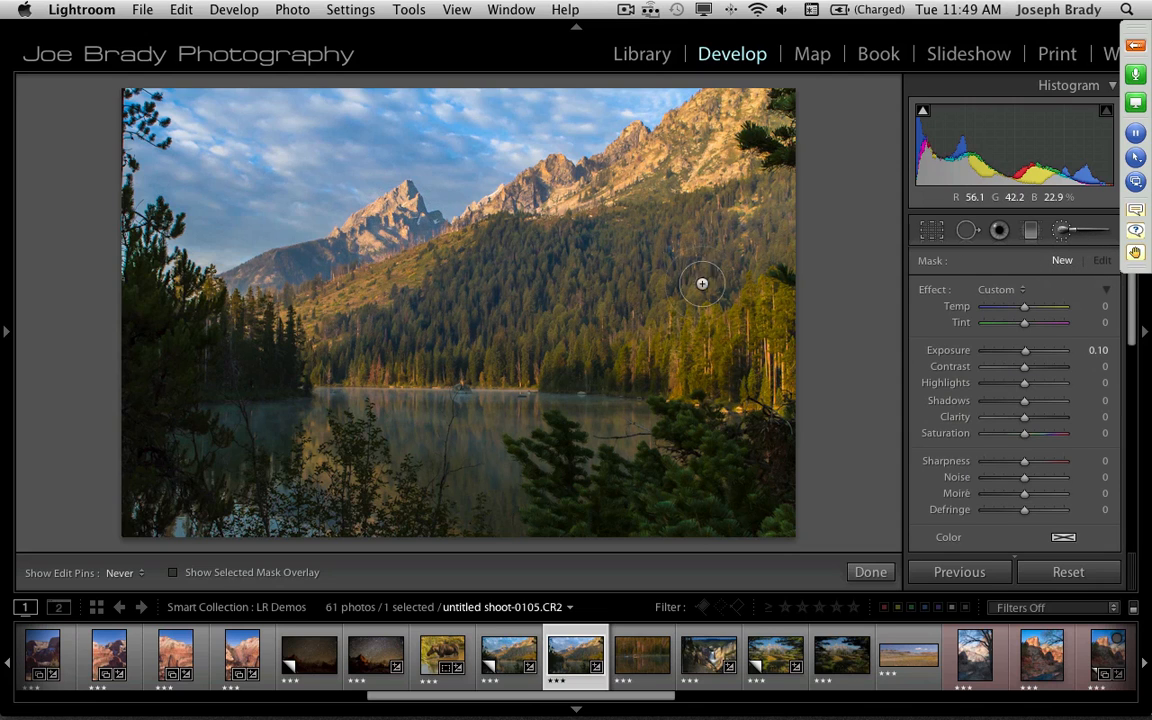
scroll(1013, 410, down, 5)
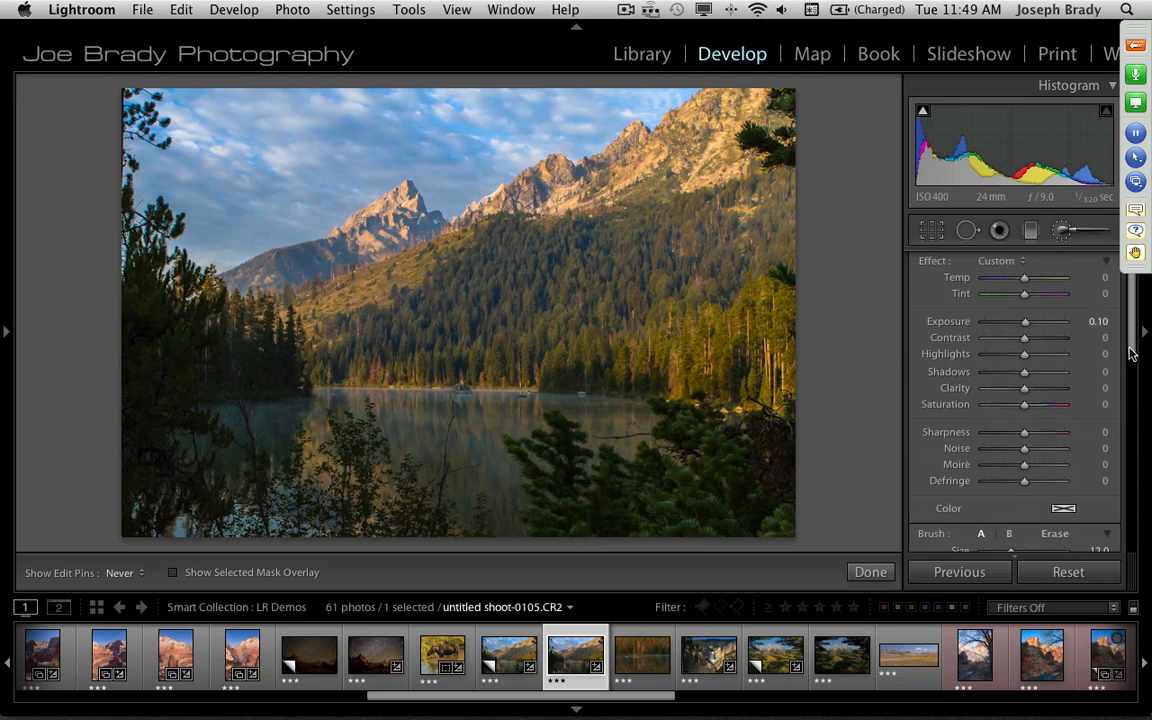
click(966, 405)
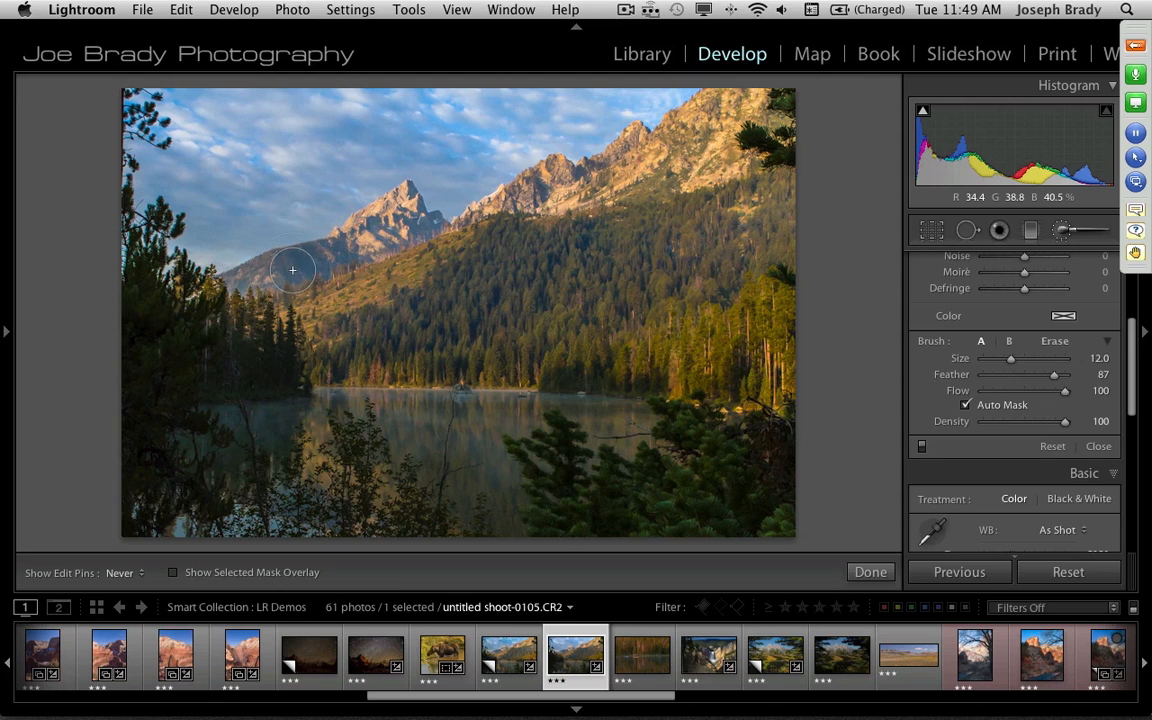
click(343, 261)
key(o)
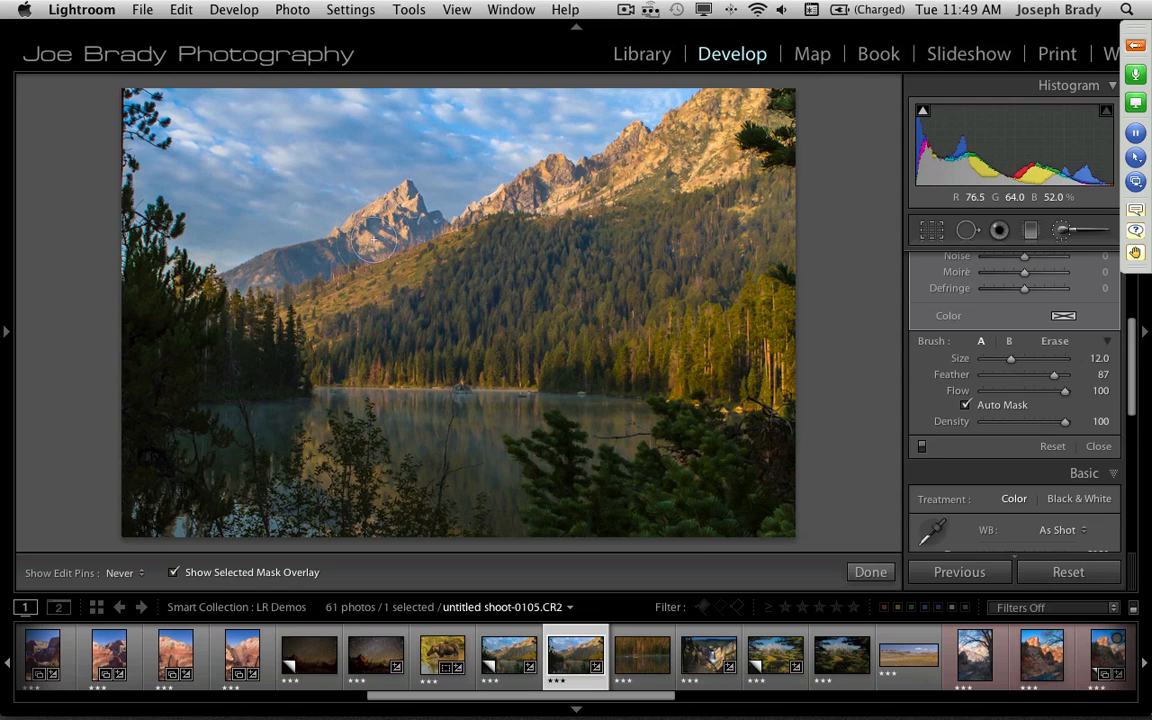
mouse_move(338, 224)
mouse_down()
mouse_move(404, 202)
mouse_move(350, 203)
mouse_move(322, 218)
mouse_move(369, 245)
mouse_move(228, 258)
mouse_move(403, 231)
mouse_move(363, 185)
mouse_move(315, 224)
mouse_move(320, 235)
mouse_move(367, 256)
mouse_move(424, 208)
mouse_move(363, 211)
mouse_move(337, 241)
mouse_move(282, 263)
mouse_up()
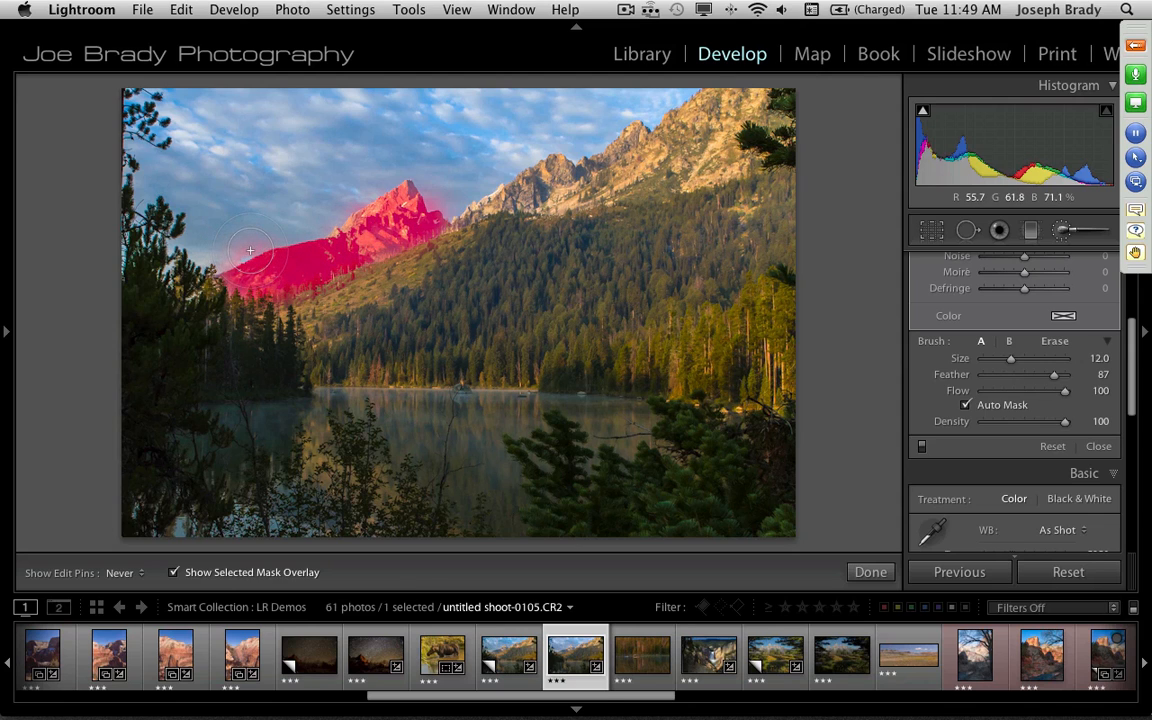
key(alt)
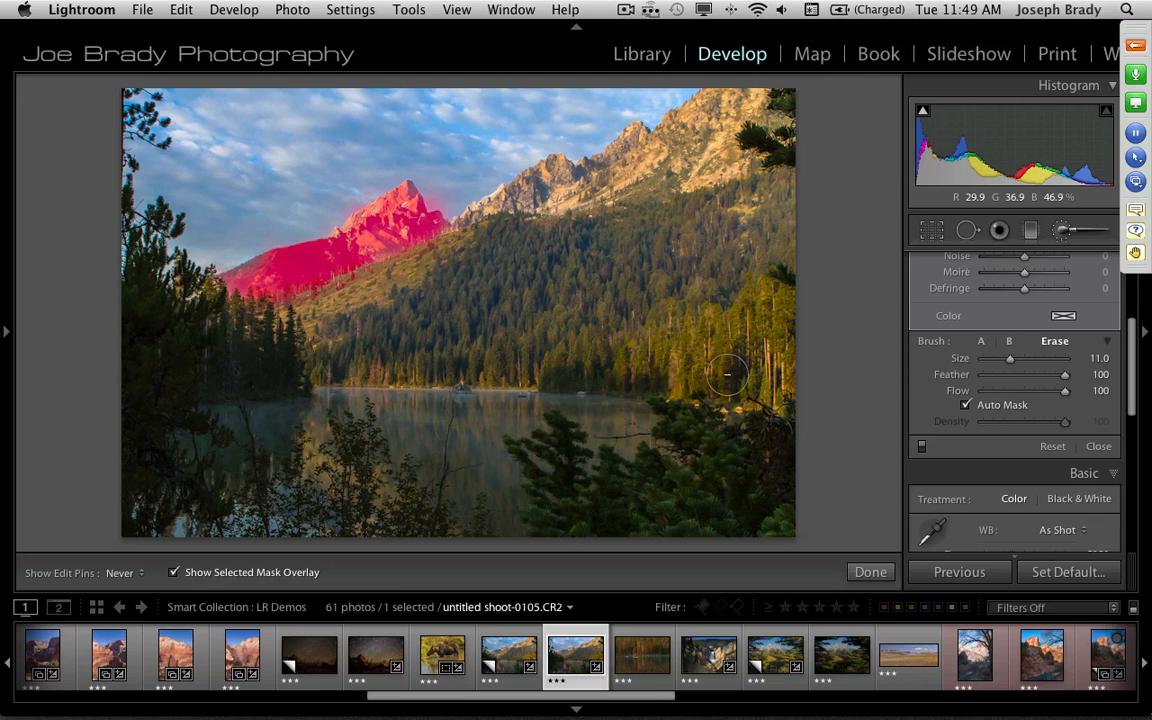
Hide the overlay, set the peak mask's Contrast to 36, Exposure to -0.36 and Clarity to 55, and close the Adjustment Brush
click(173, 573)
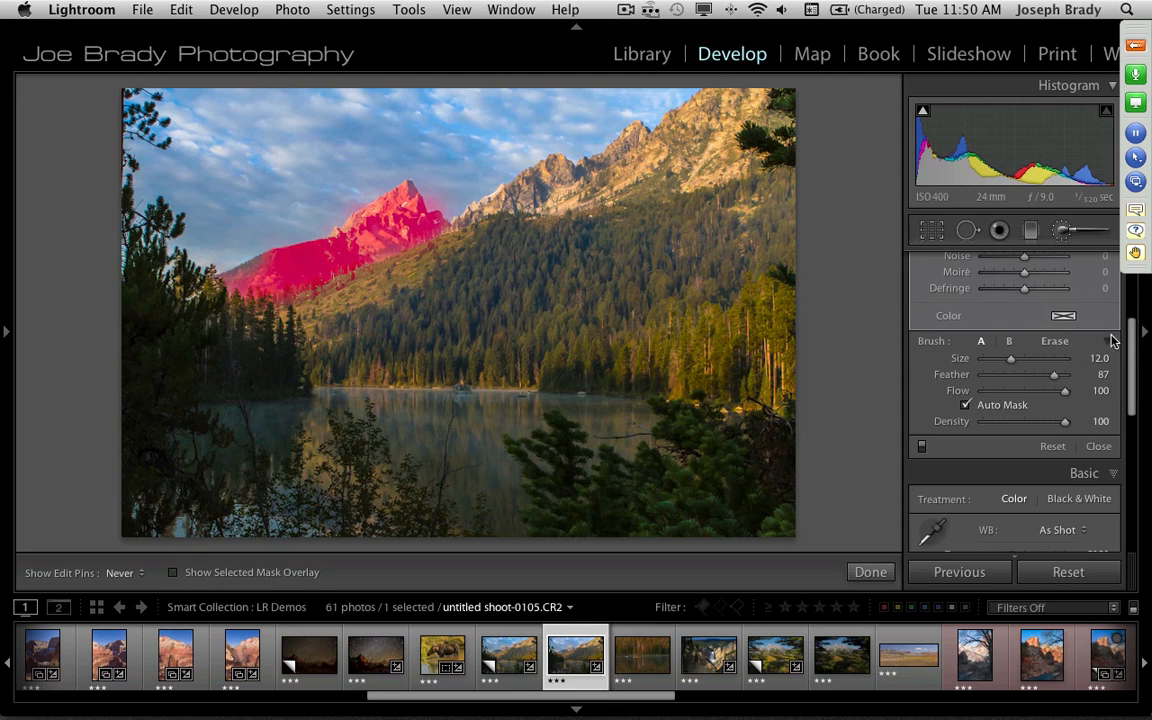
drag(1130, 346, 1130, 278)
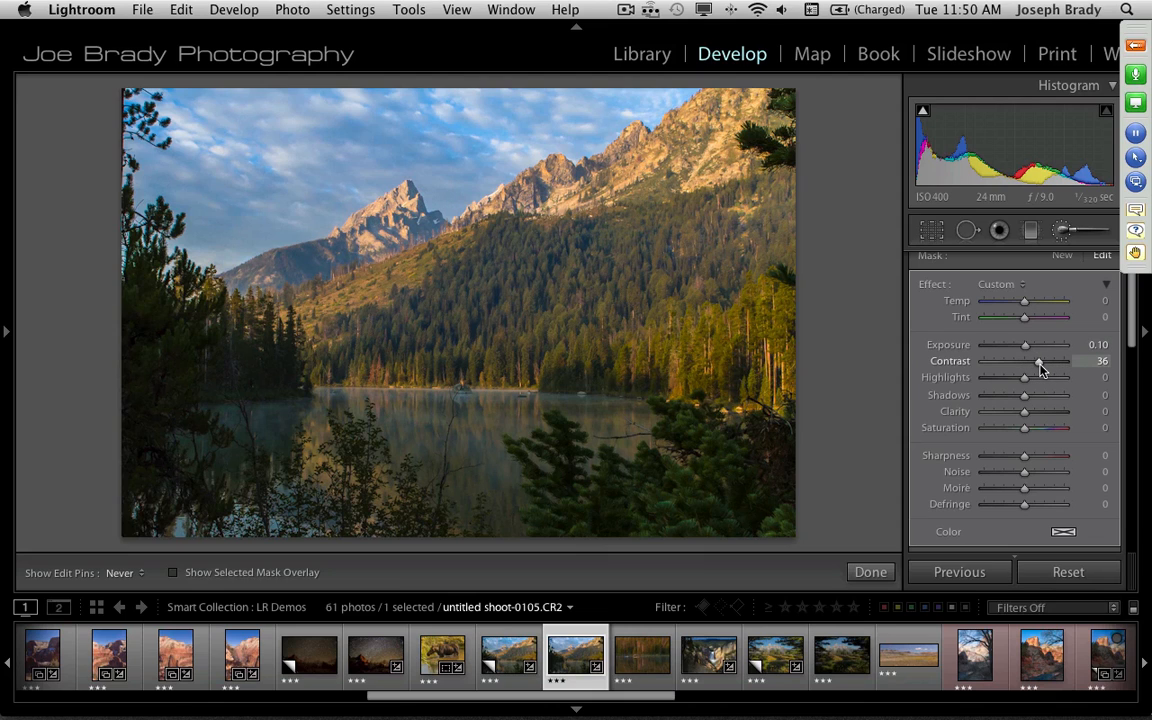
drag(1024, 345, 1020, 346)
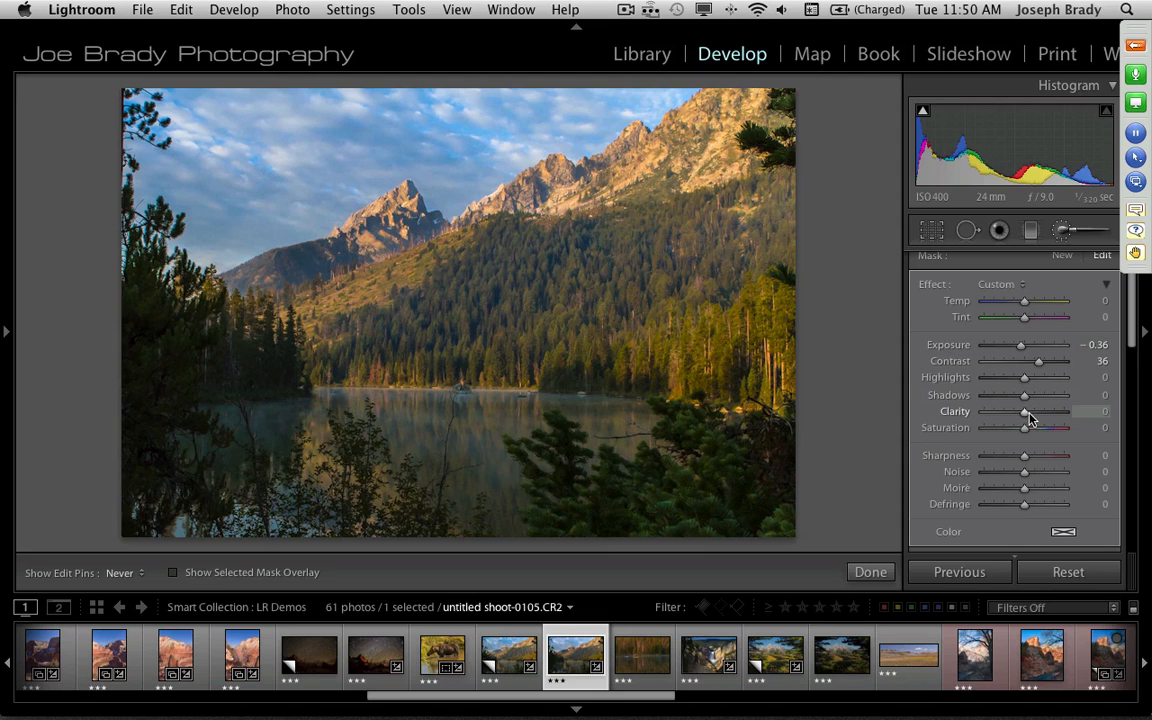
drag(1026, 414, 1048, 414)
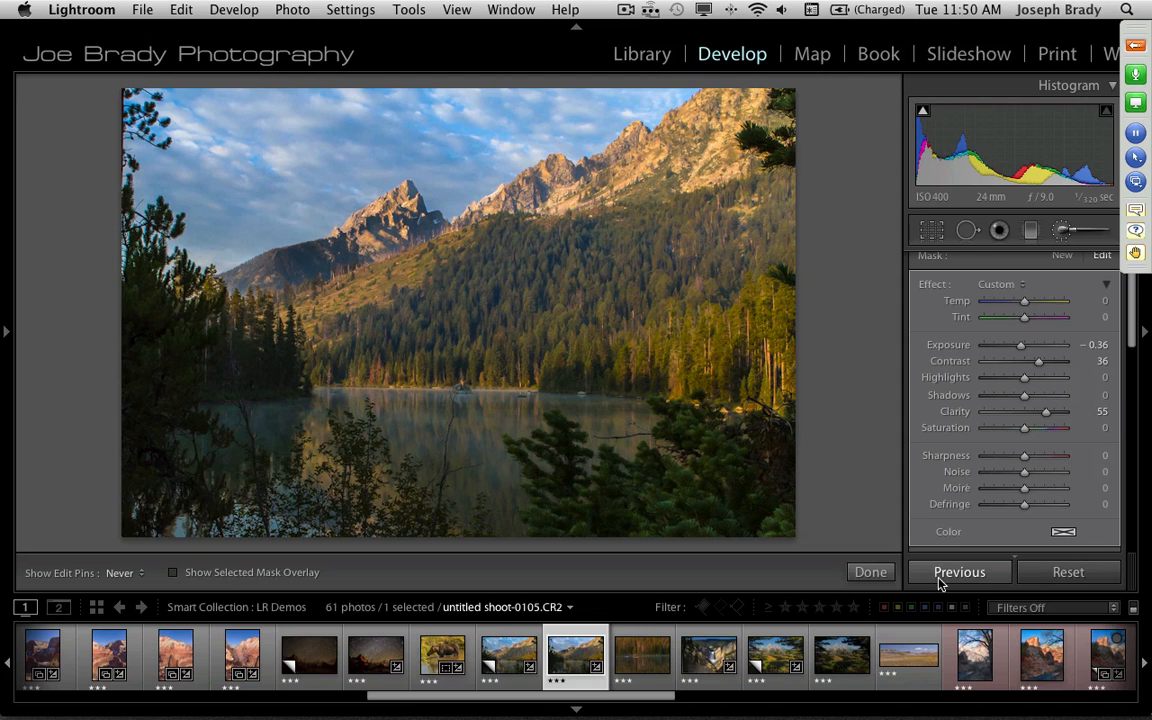
click(872, 573)
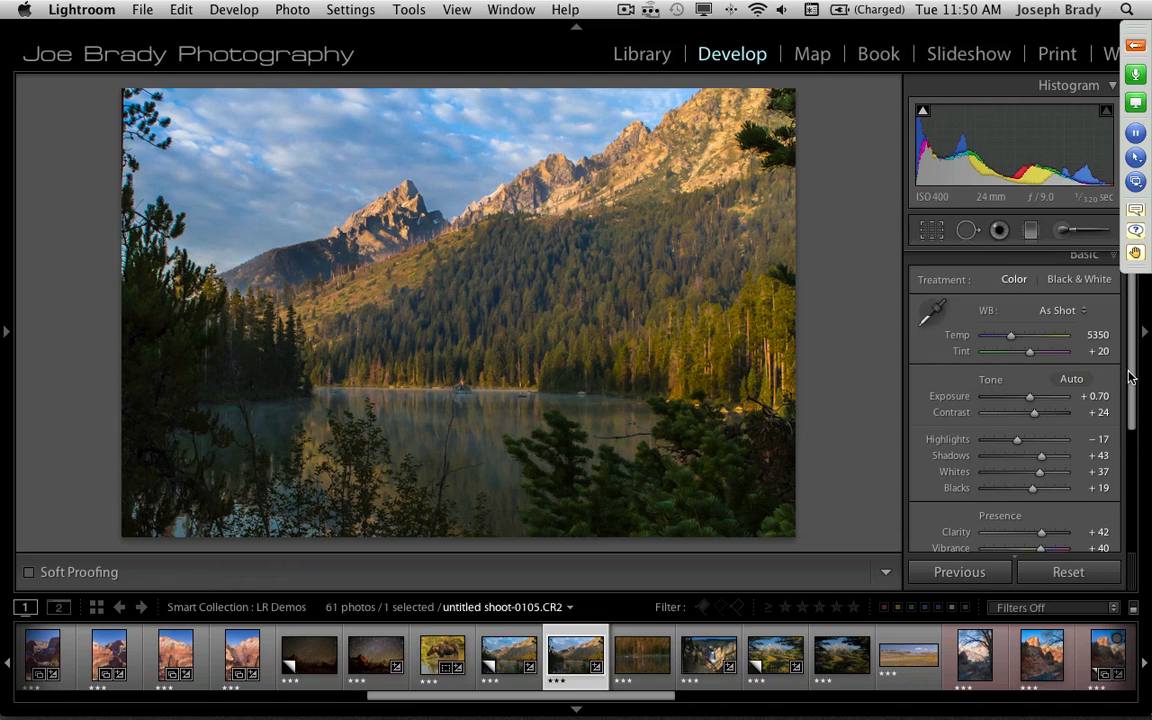
Set the photo's overall Saturation in the Basic adjustments to +31
scroll(1128, 373, down, 3)
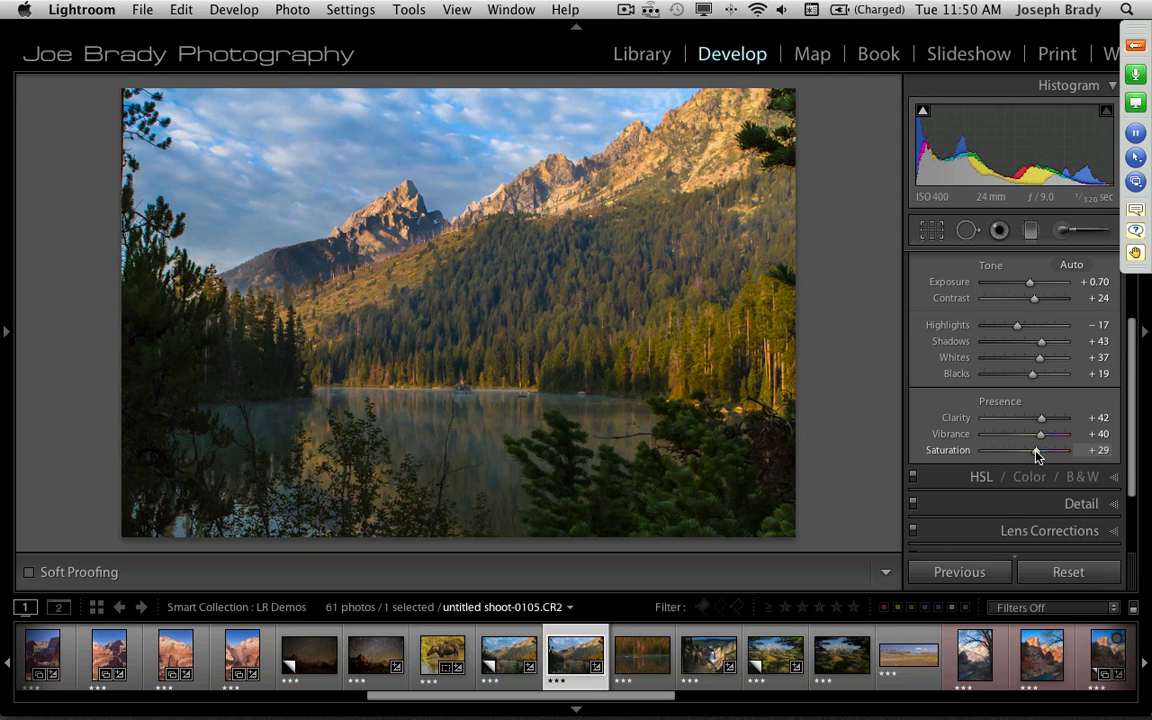
drag(1036, 455, 1038, 457)
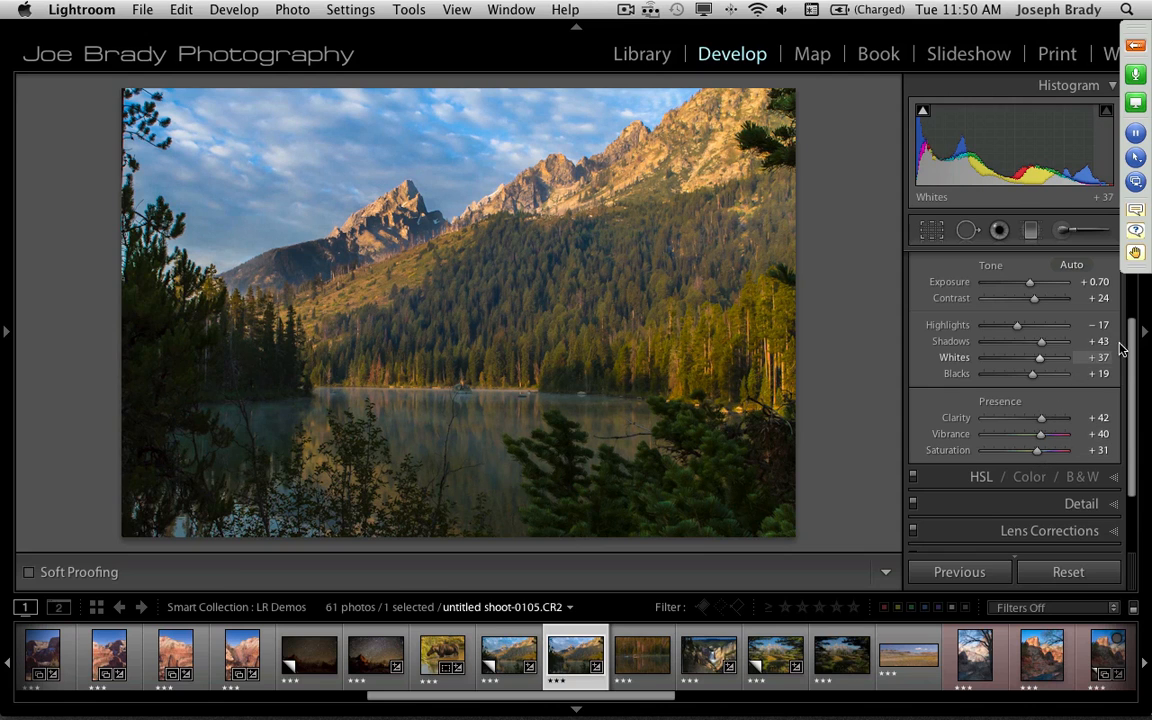
scroll(1118, 347, up, 5)
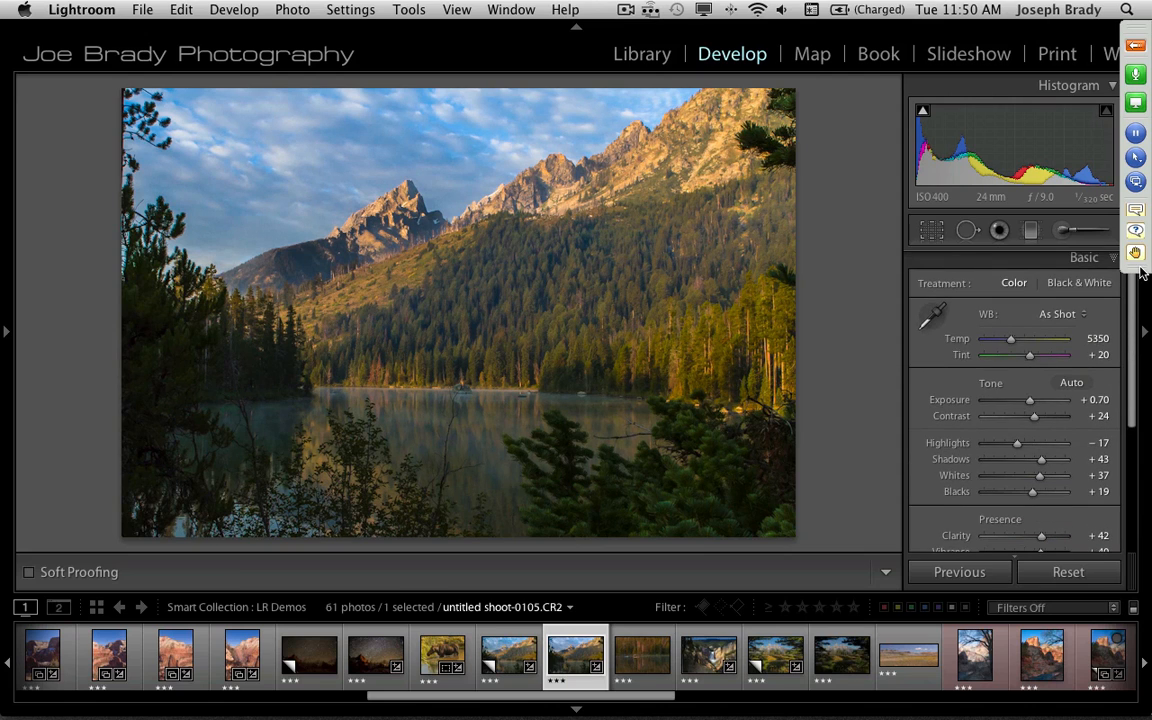
Bring back the Navigator side panel, collapse the Presets, and expand the History to review the photo's editing steps
click(4, 333)
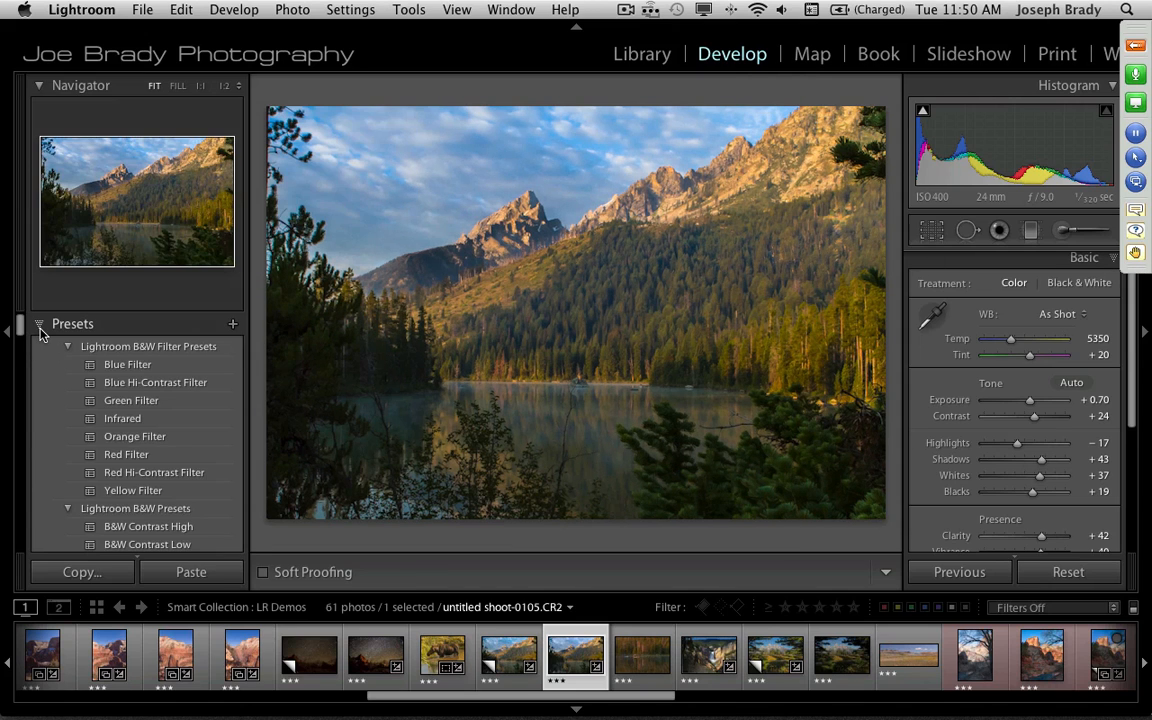
click(39, 325)
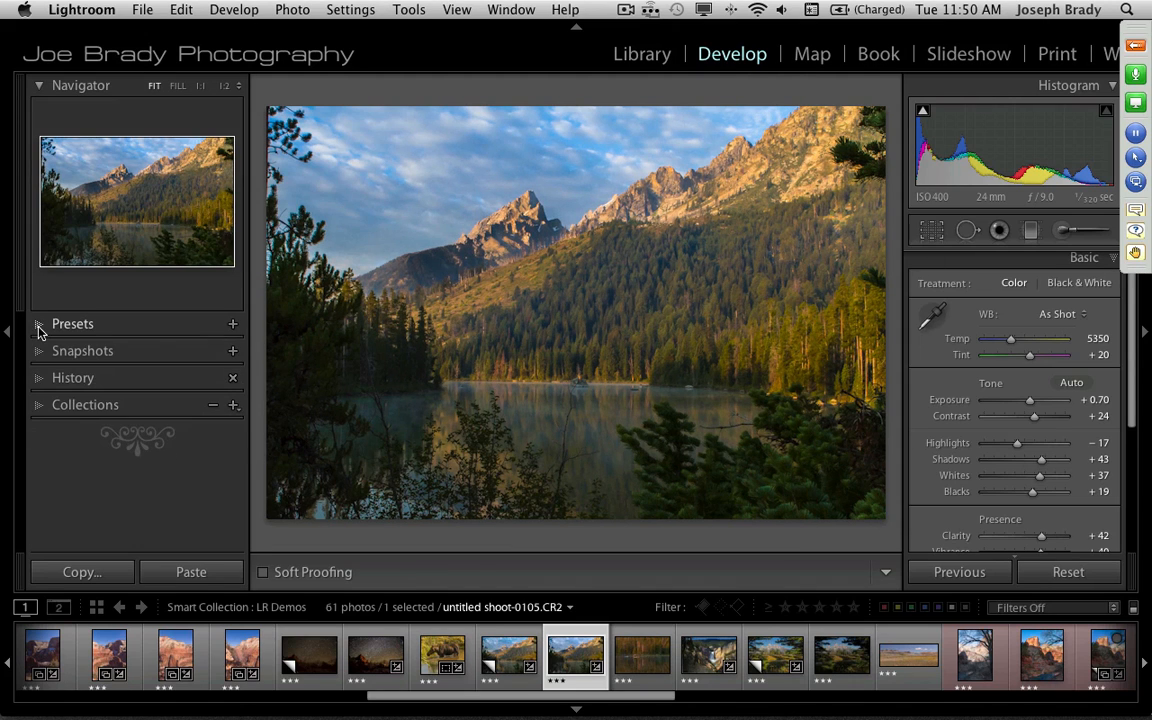
click(39, 379)
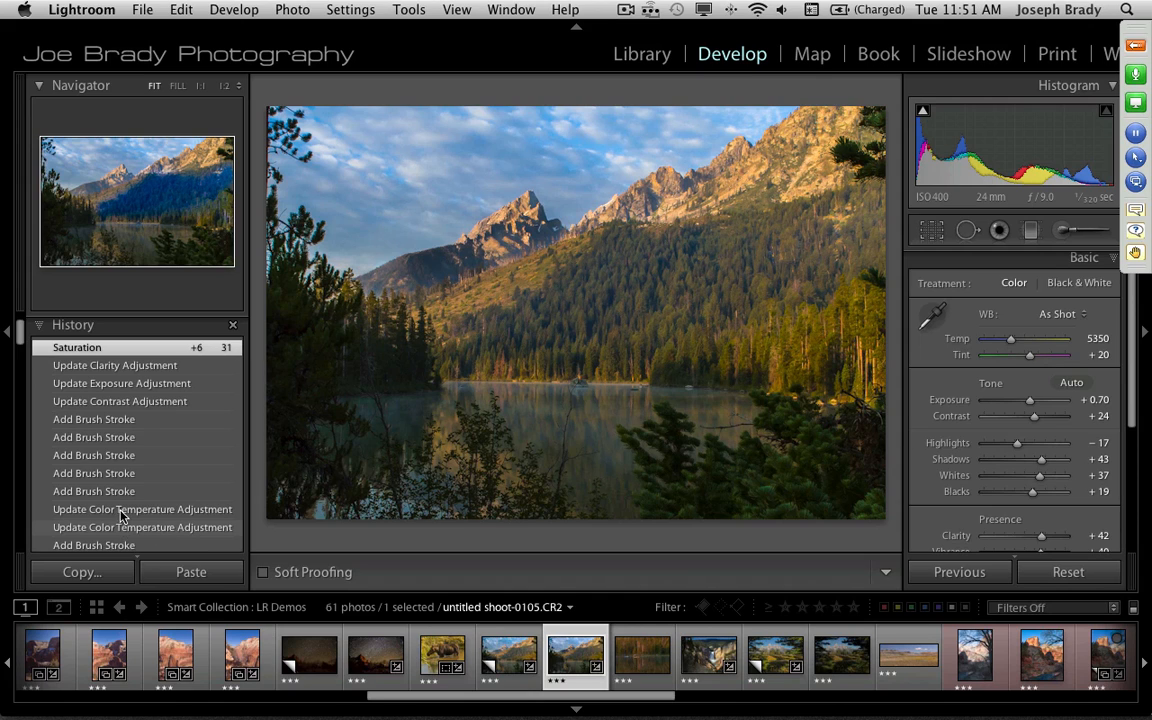
mouse_move(19, 326)
mouse_down()
mouse_move(16, 545)
mouse_move(19, 328)
mouse_up()
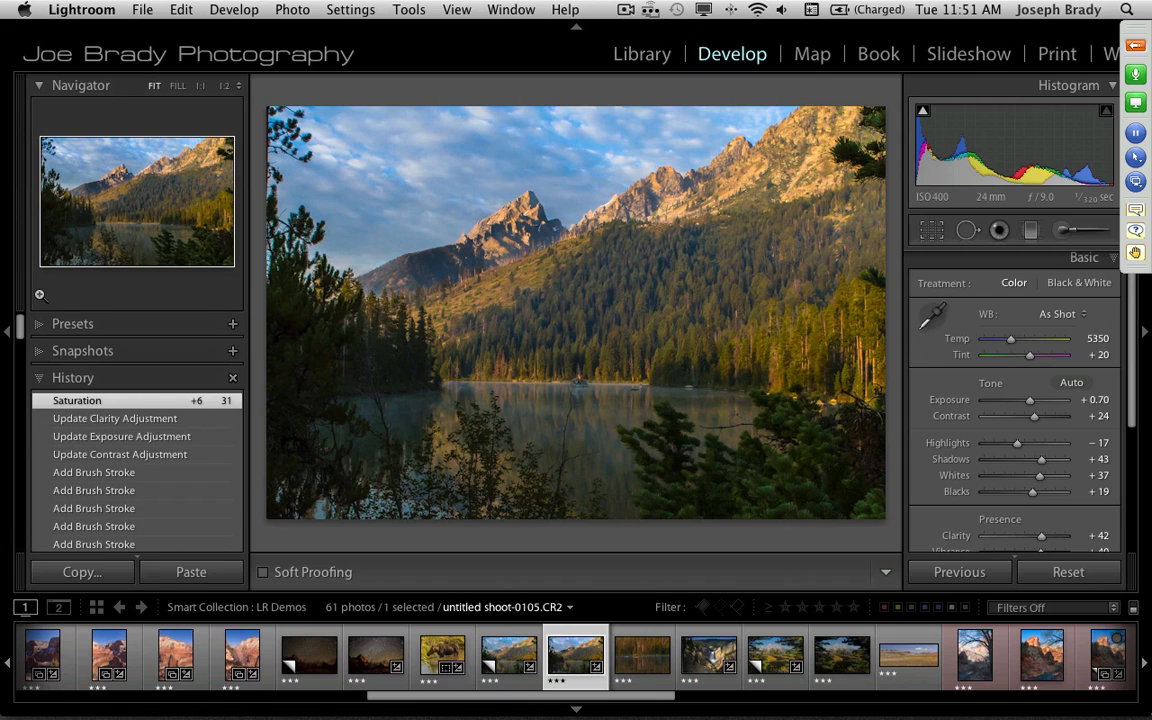
Compare the photo's before and after versions side by side with panels hidden and lights out, and return to the normal single-photo view
key(y)
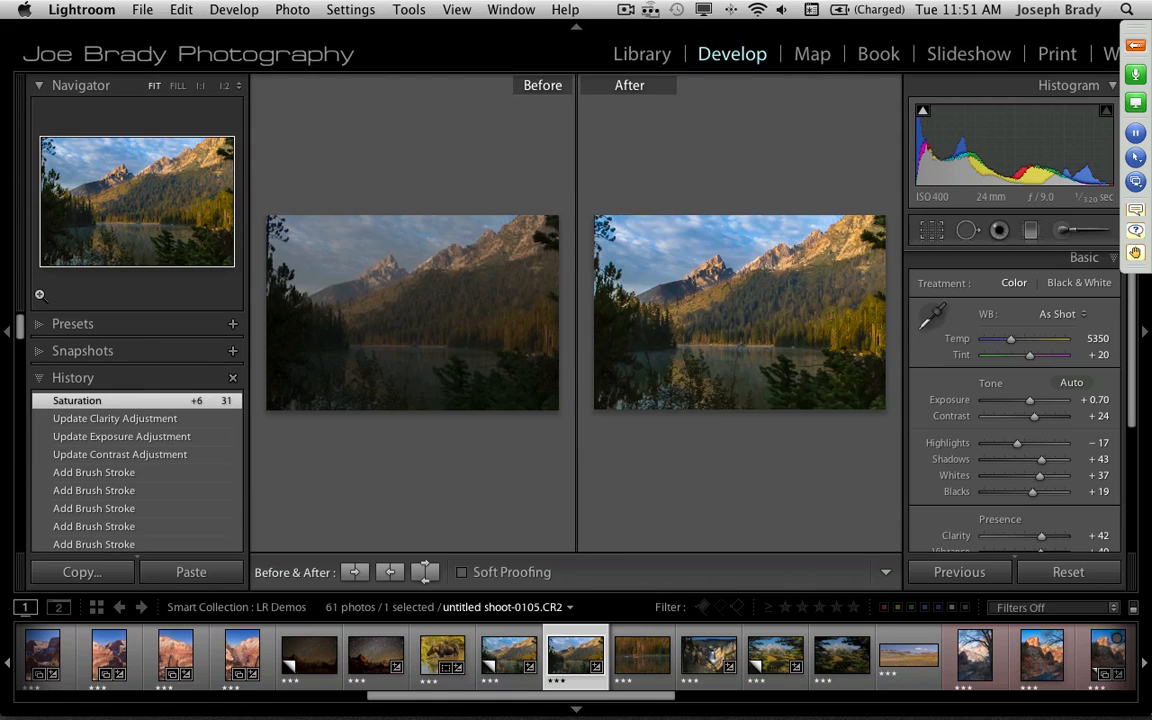
key(shift+Tab)
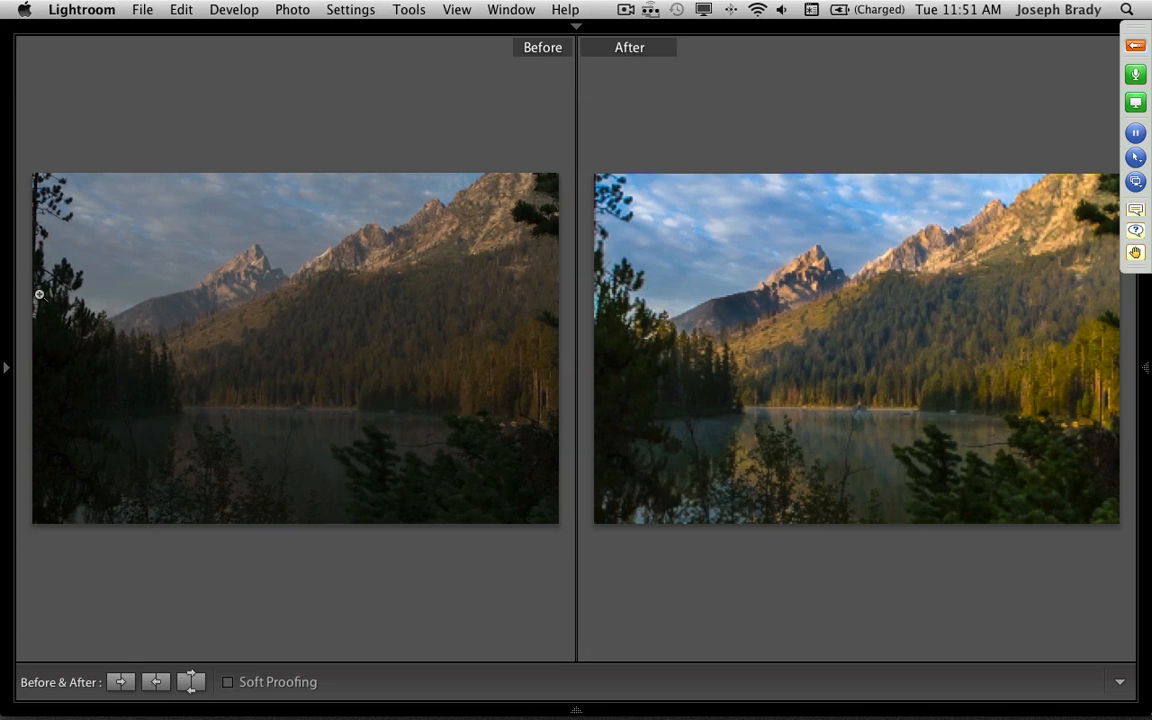
key(l)
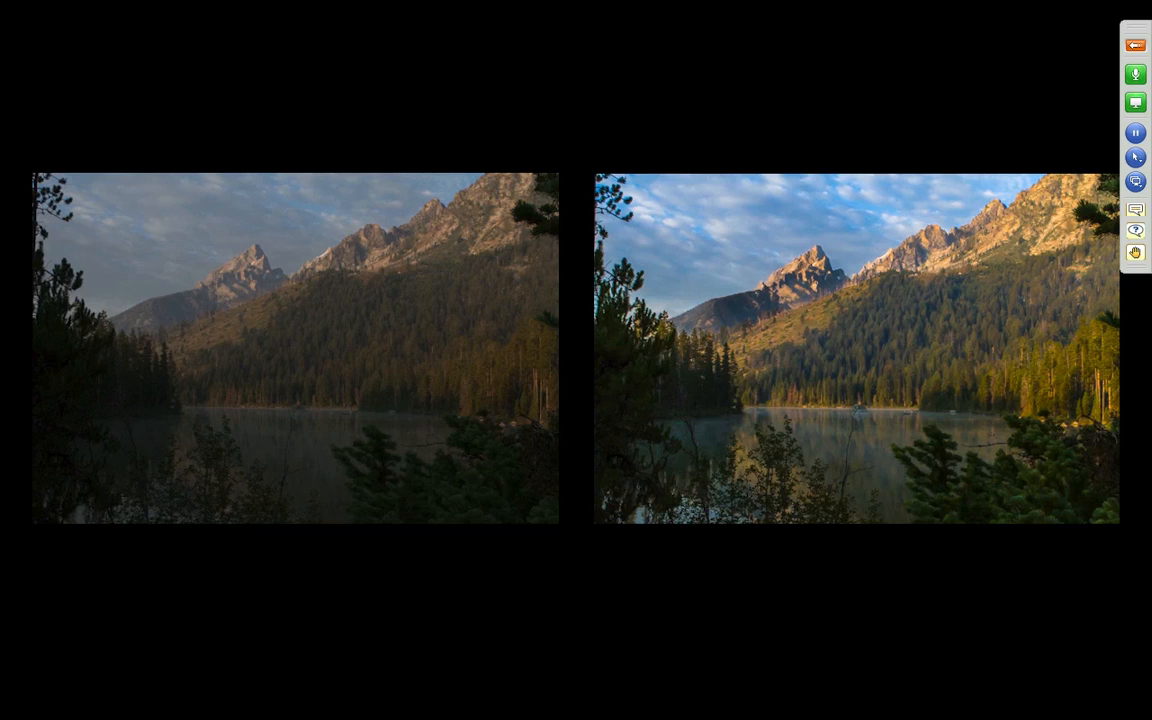
key(shift+Tab)
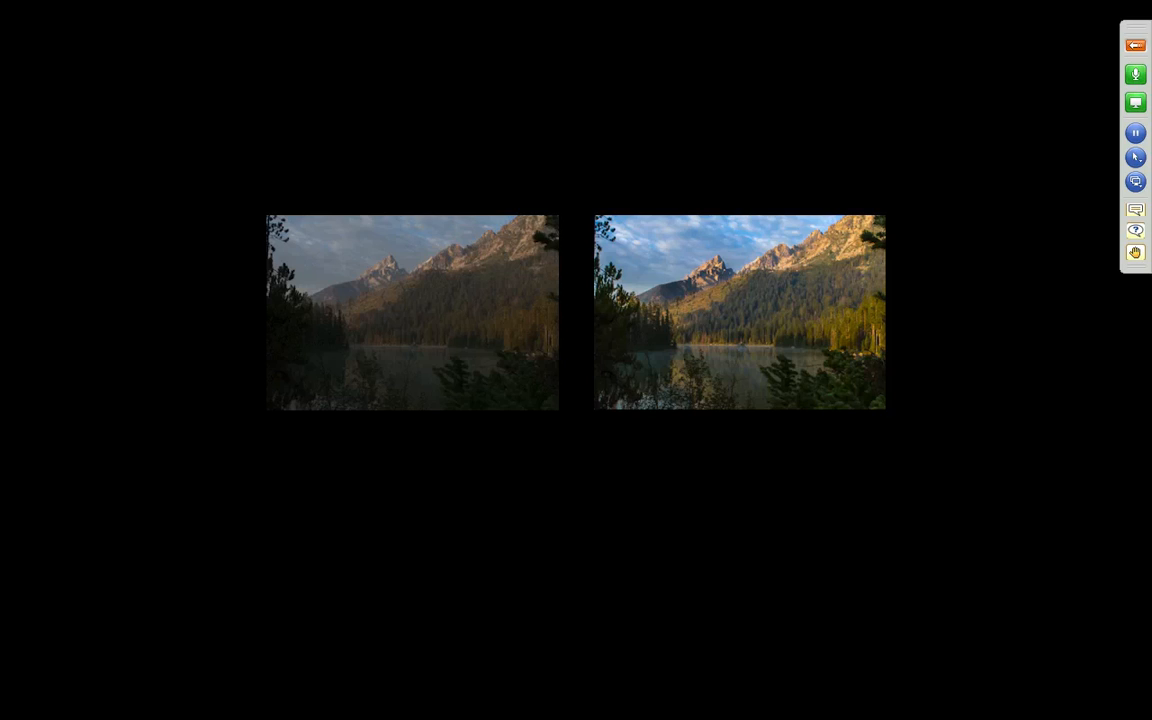
key(l)
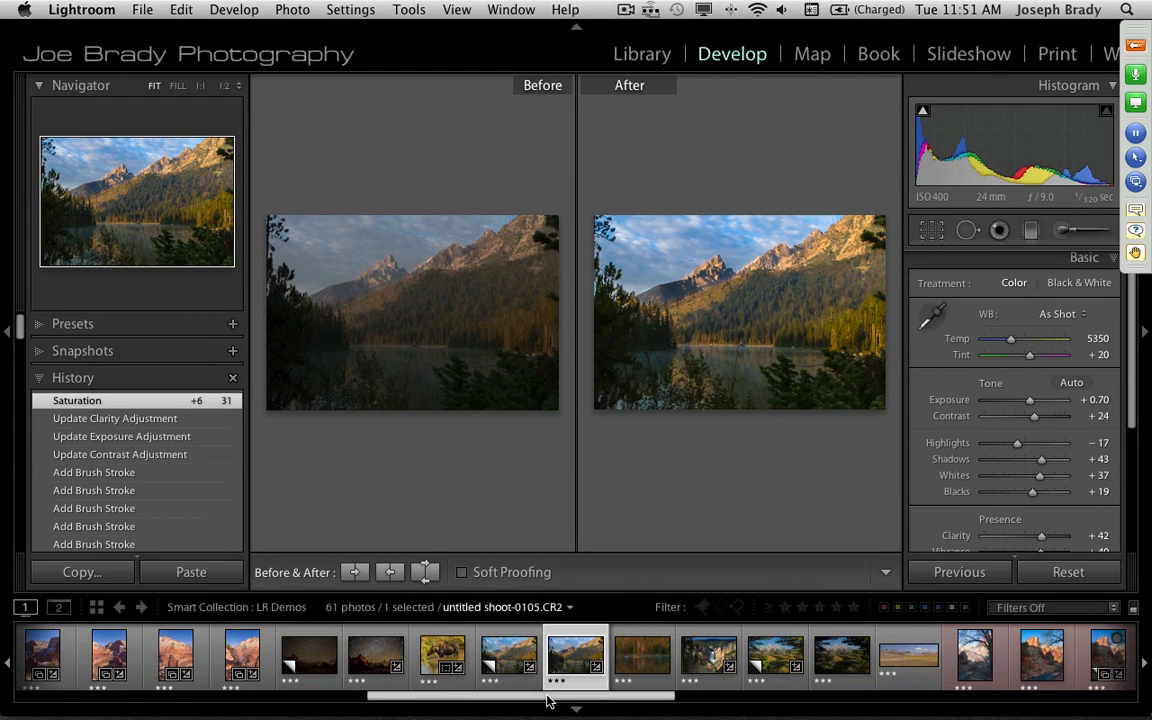
drag(548, 702, 429, 703)
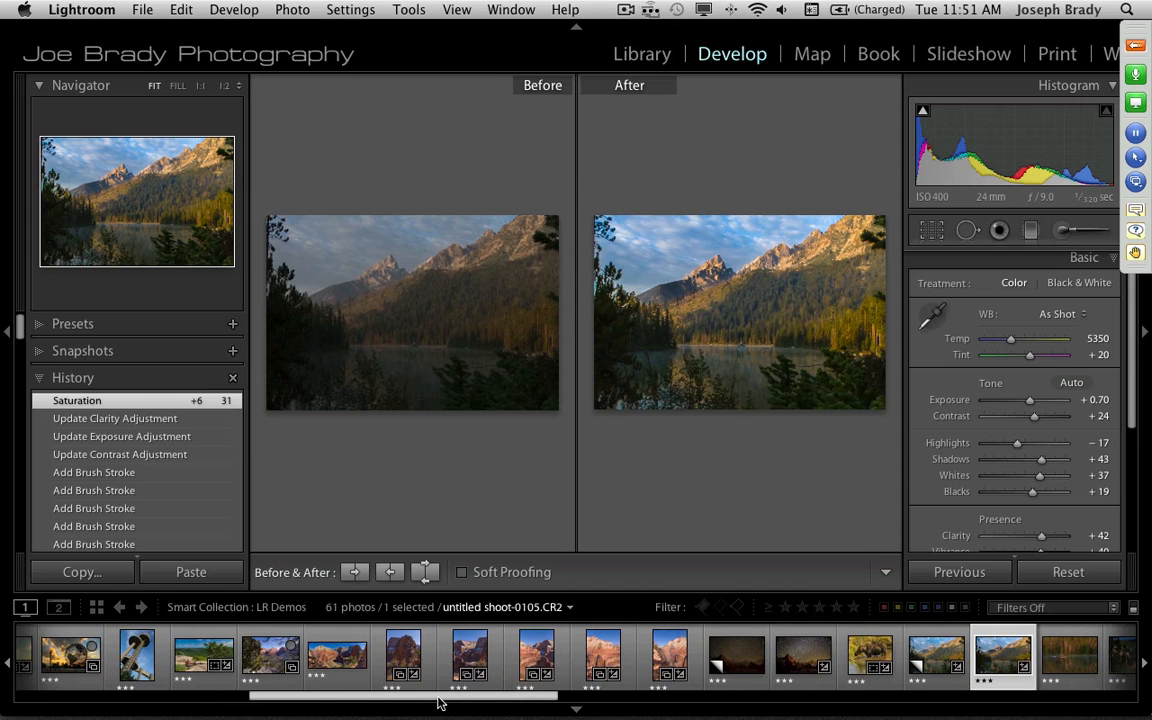
key(y)
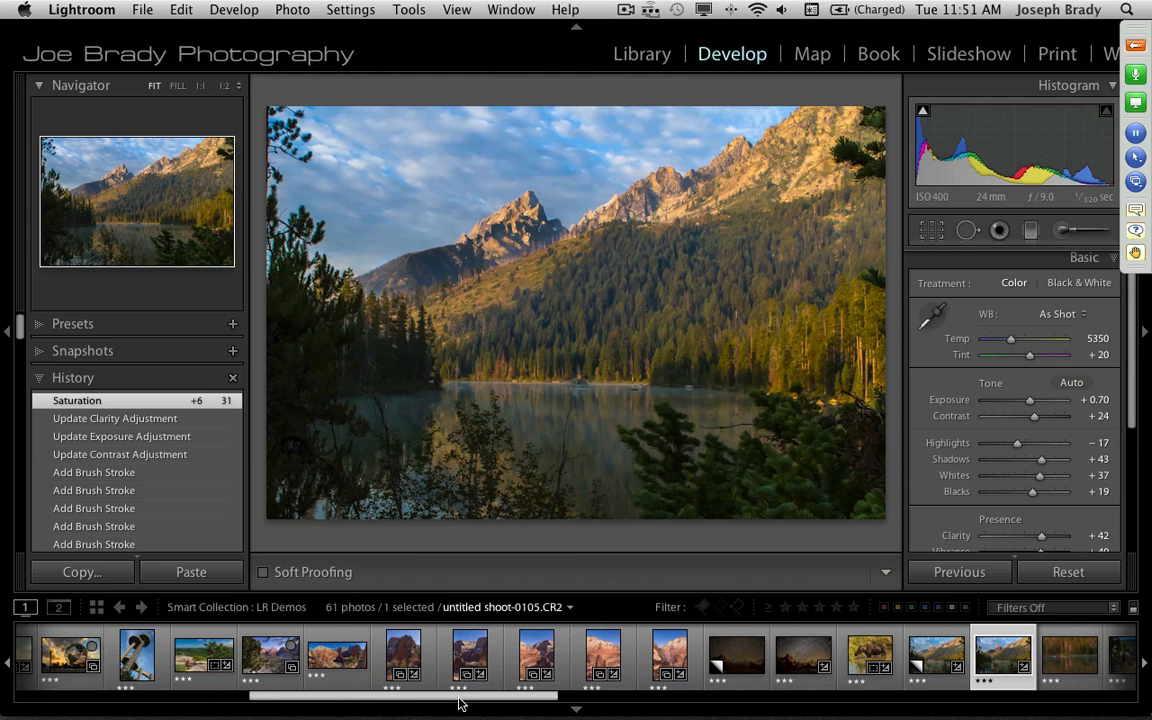
Open the sunset globe photo _MG_1562.CR2 and set Highlights to +27, Shadows to +34, Whites to +34 and Blacks to -11
drag(459, 702, 308, 701)
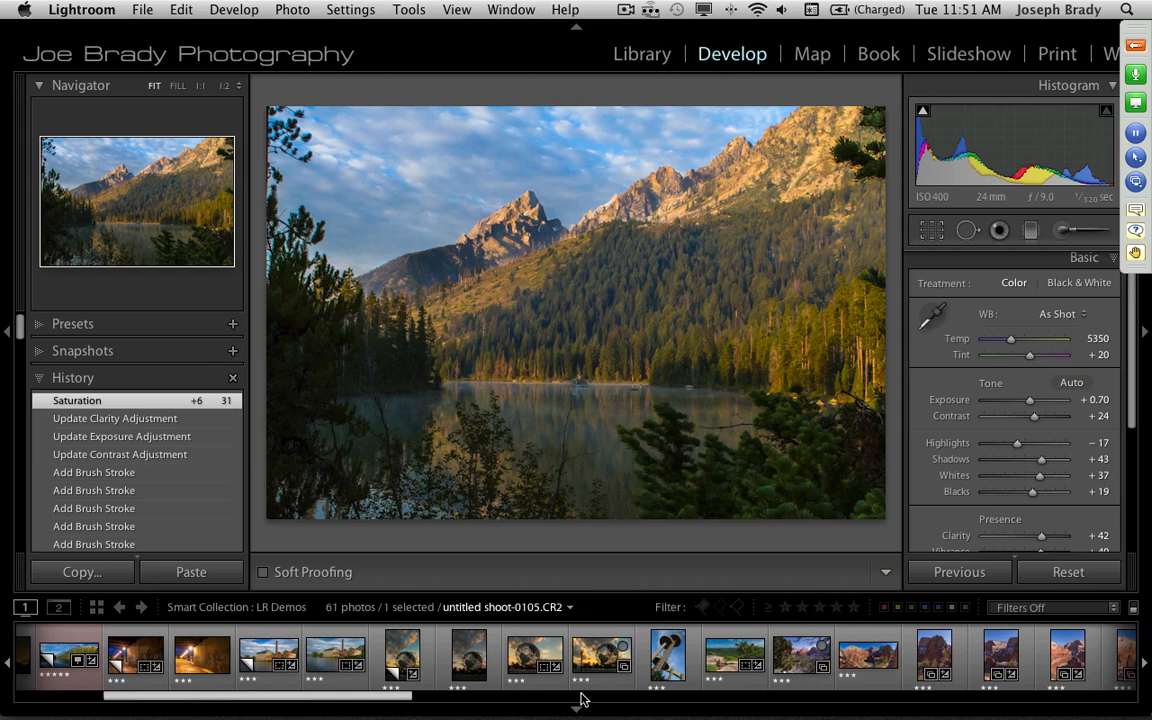
click(466, 655)
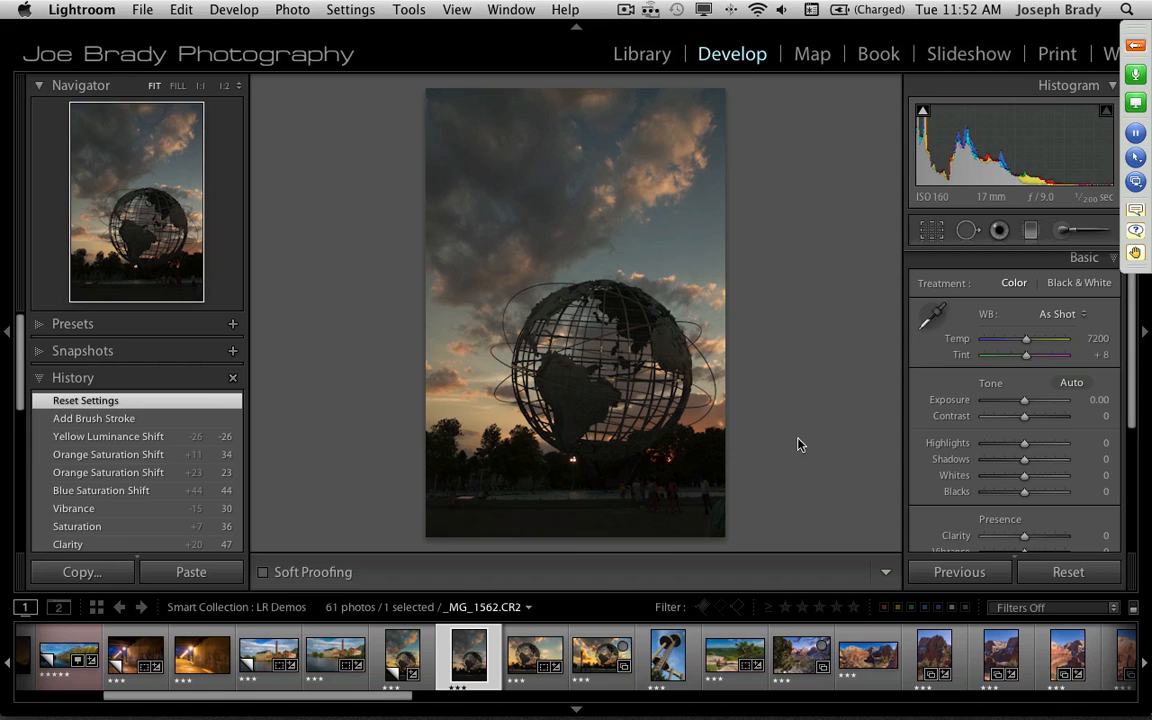
click(672, 660)
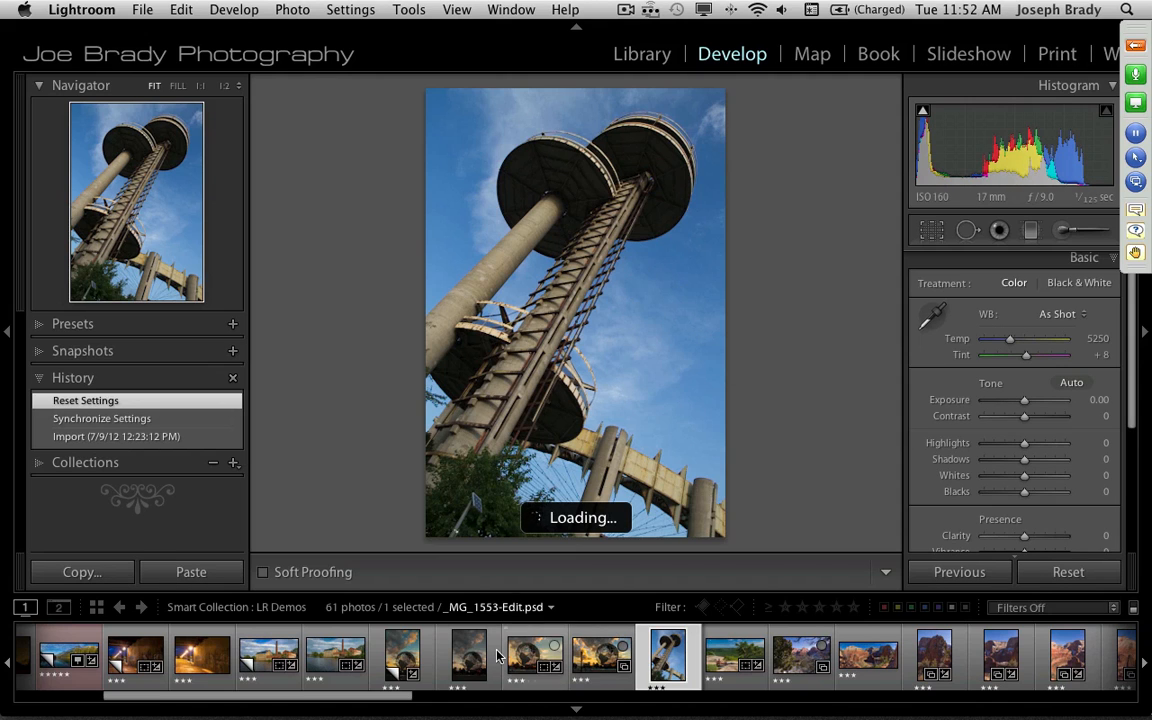
click(465, 656)
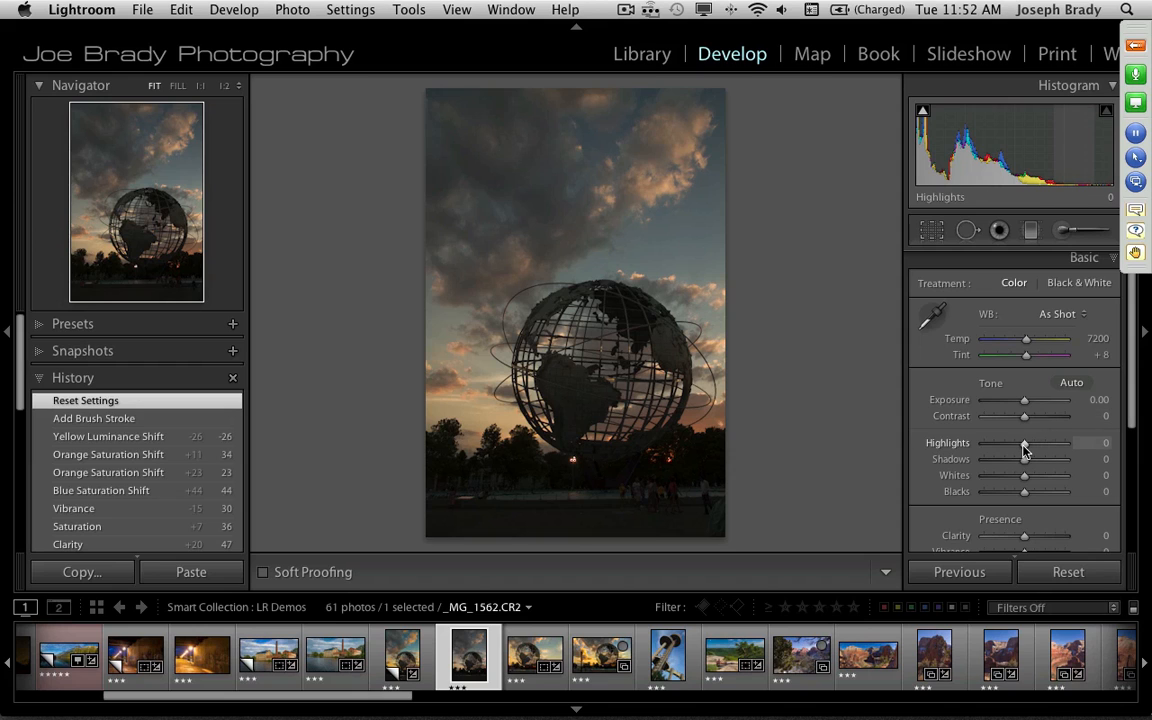
drag(1023, 444, 1020, 494)
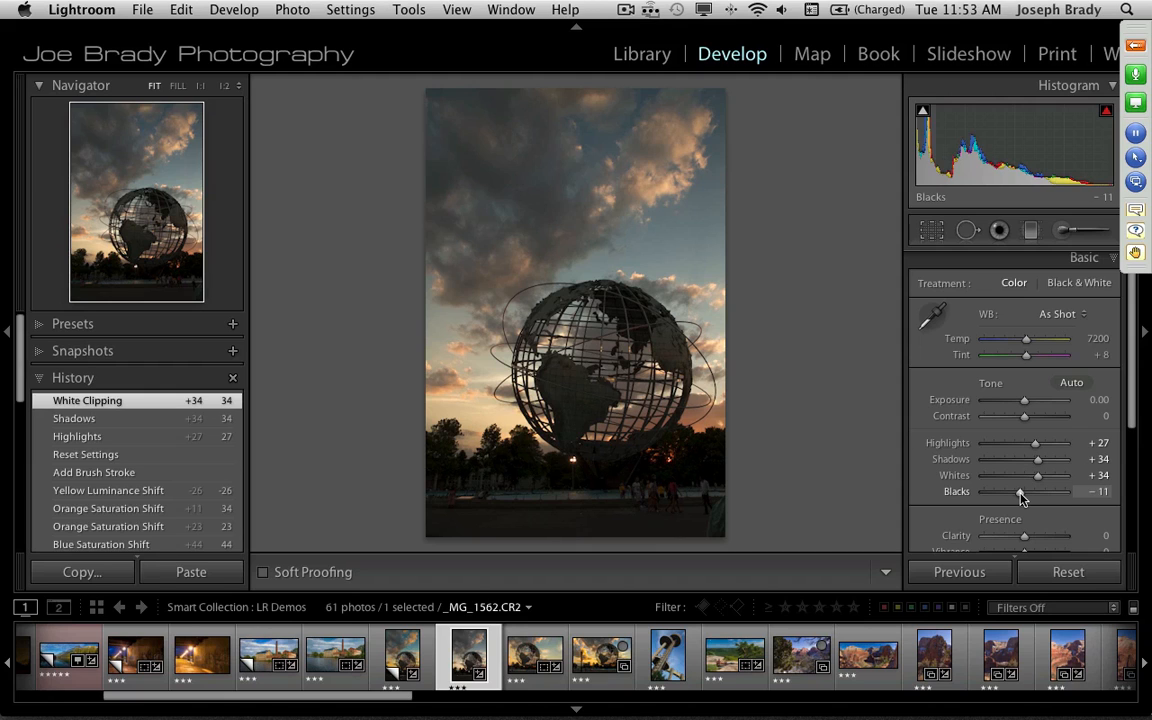
Set the globe photo's Clarity to +53, Vibrance to +65 and Saturation to +23 in the Basic adjustments
scroll(1130, 455, down, 2)
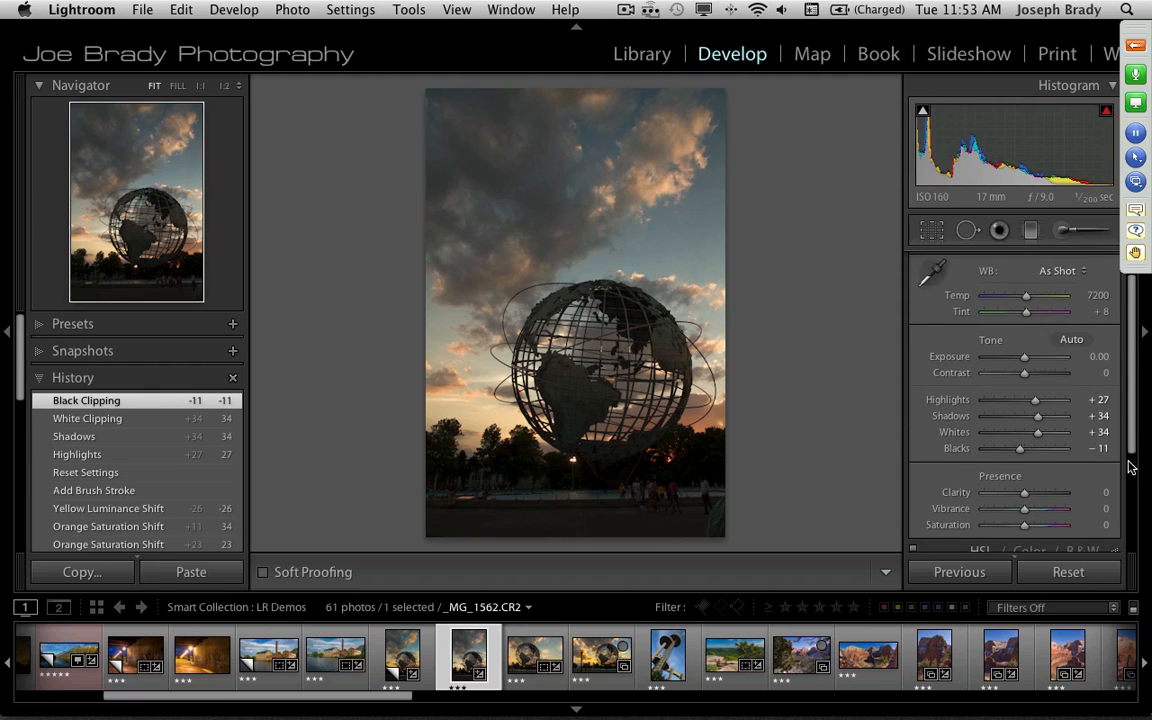
scroll(1128, 455, down, 3)
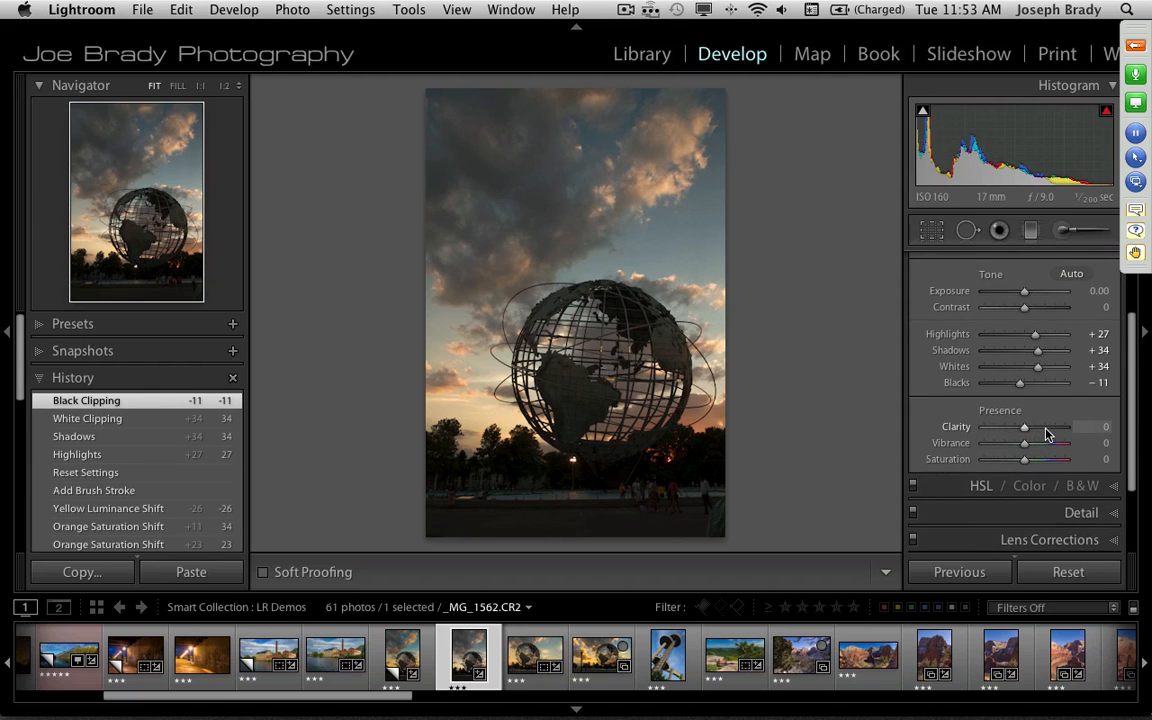
click(1044, 428)
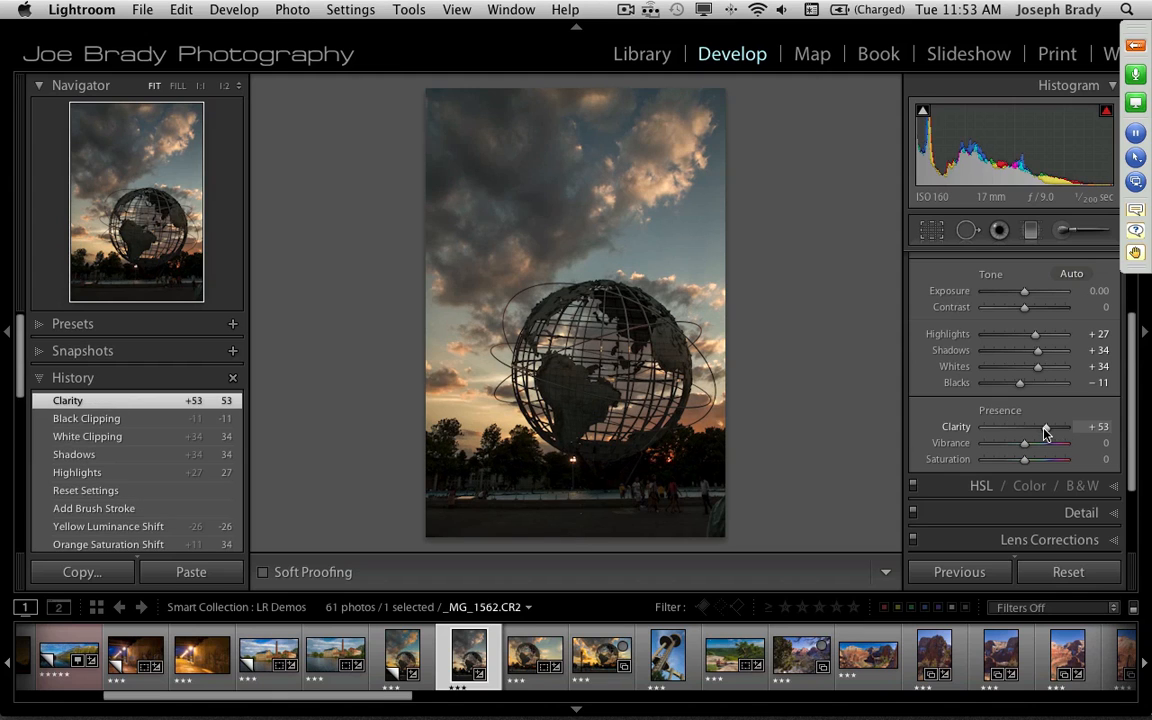
mouse_move(1036, 430)
mouse_down()
mouse_move(1025, 433)
mouse_move(1048, 436)
mouse_up()
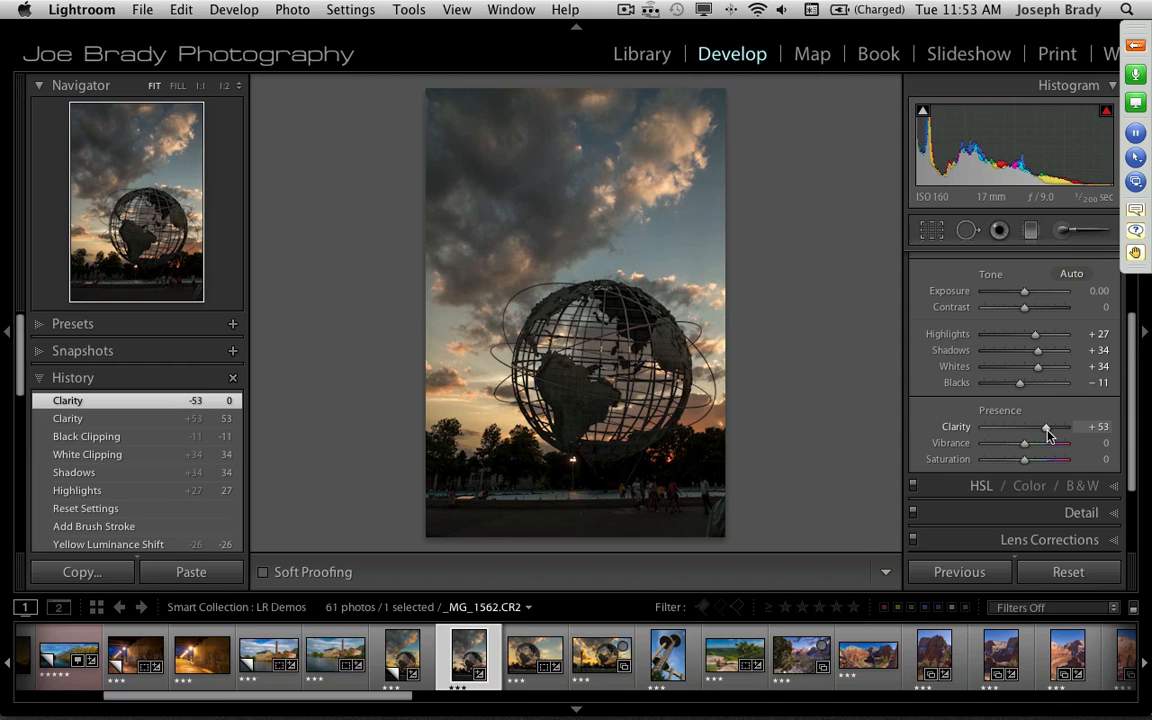
click(1038, 450)
mouse_move(1039, 449)
mouse_down()
mouse_move(1051, 449)
mouse_move(1030, 466)
mouse_up()
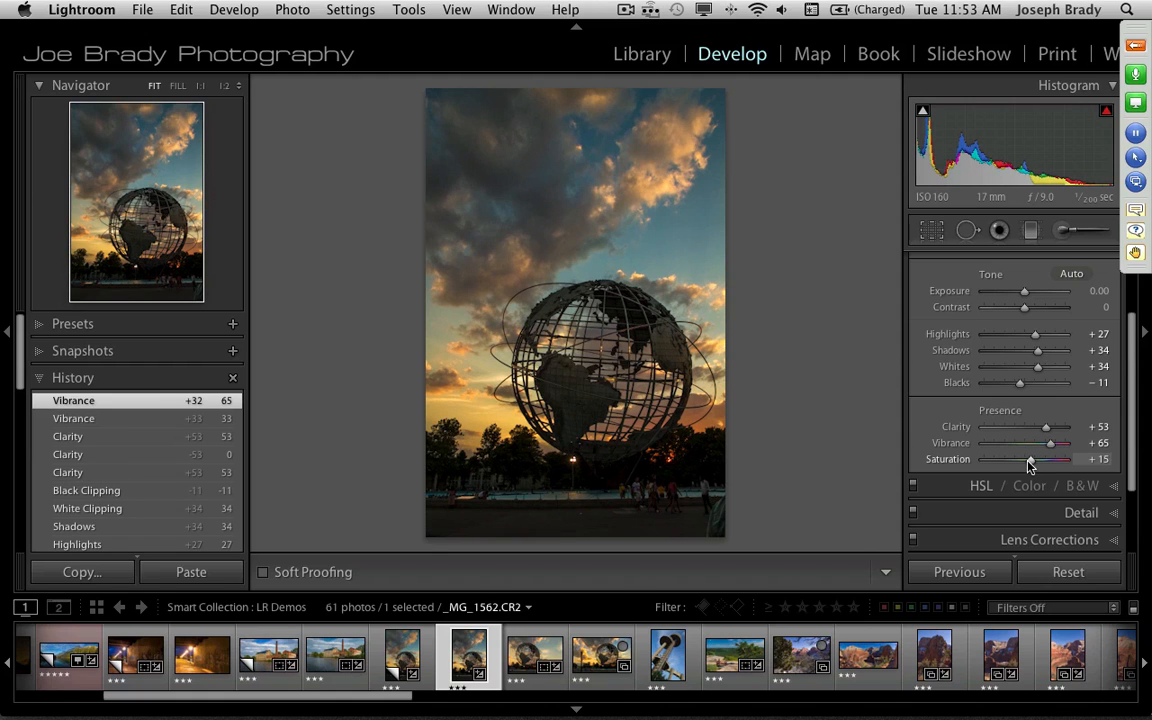
drag(1030, 466, 1033, 466)
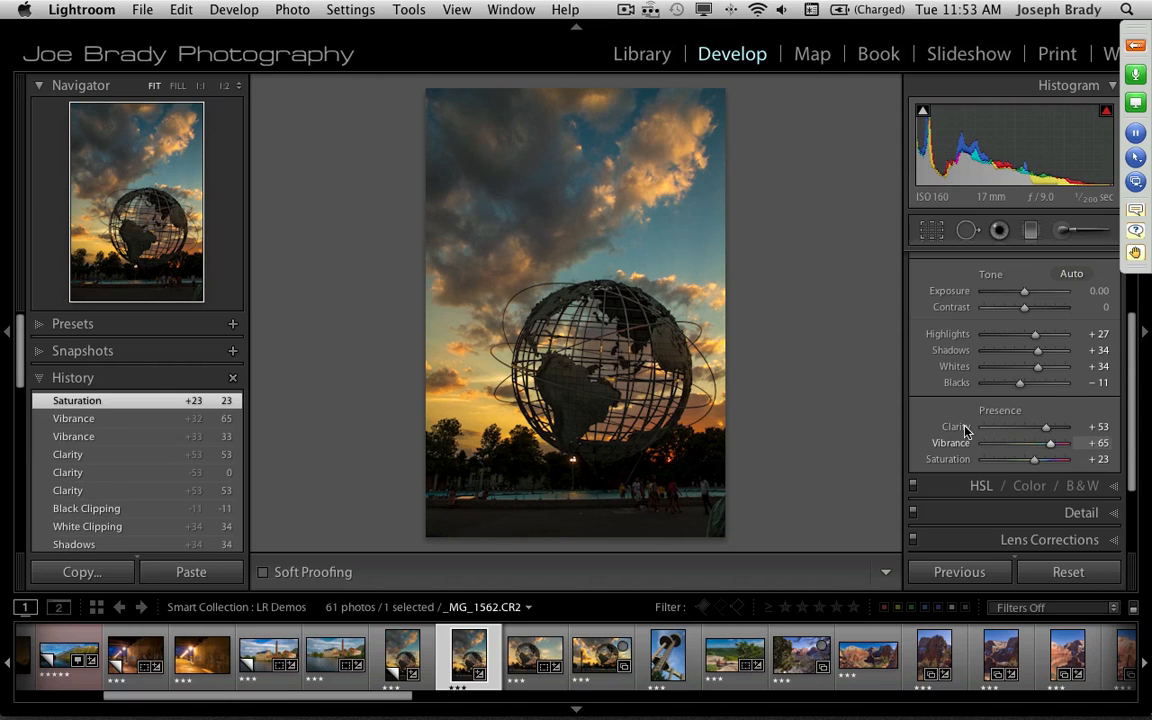
Compare the globe photo's before and after versions side by side and return to the single-photo view
scroll(1130, 332, up, 5)
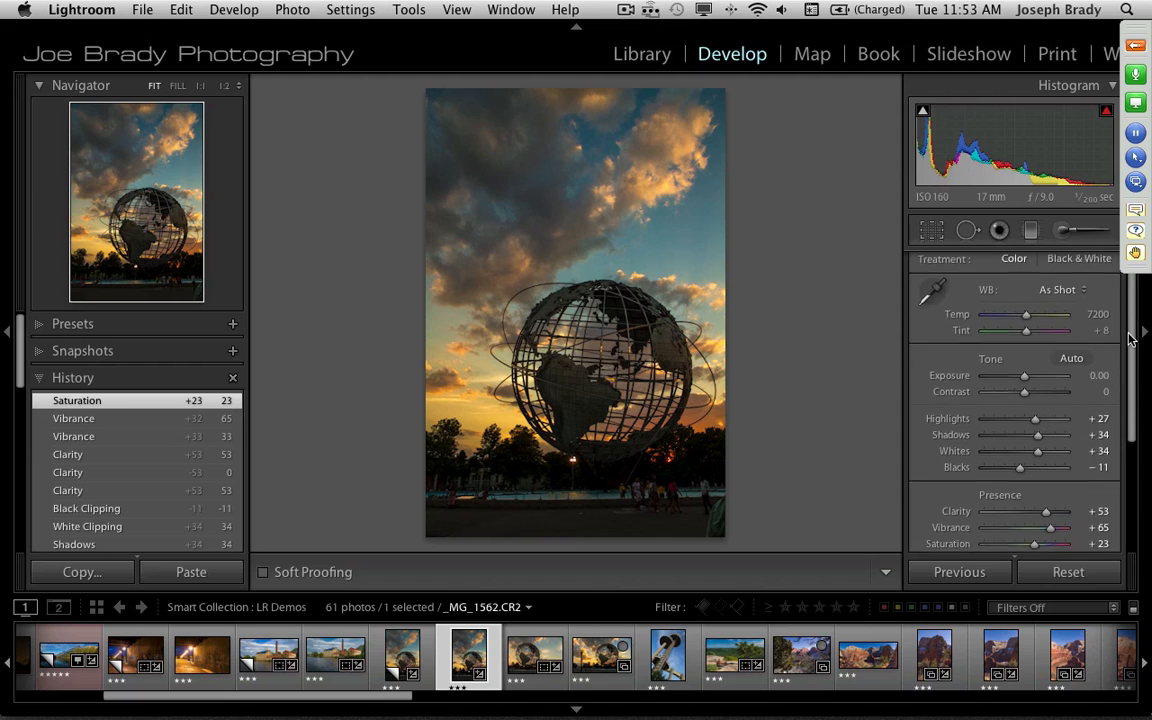
drag(1130, 329, 1134, 300)
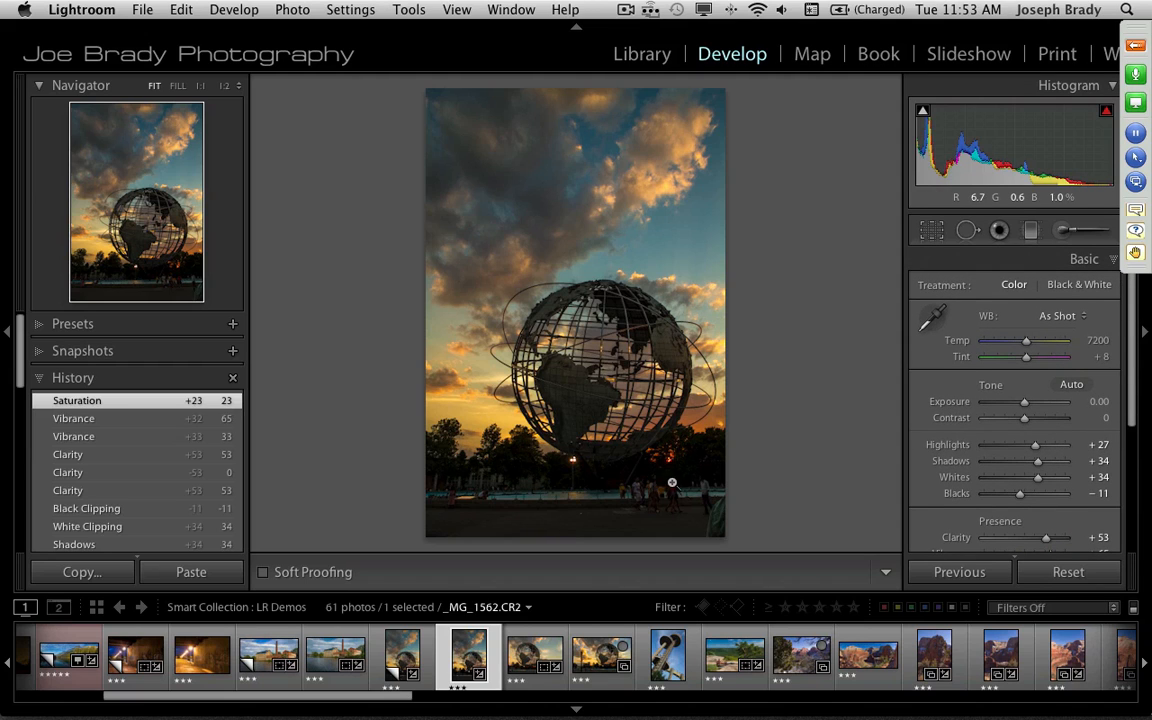
key(y)
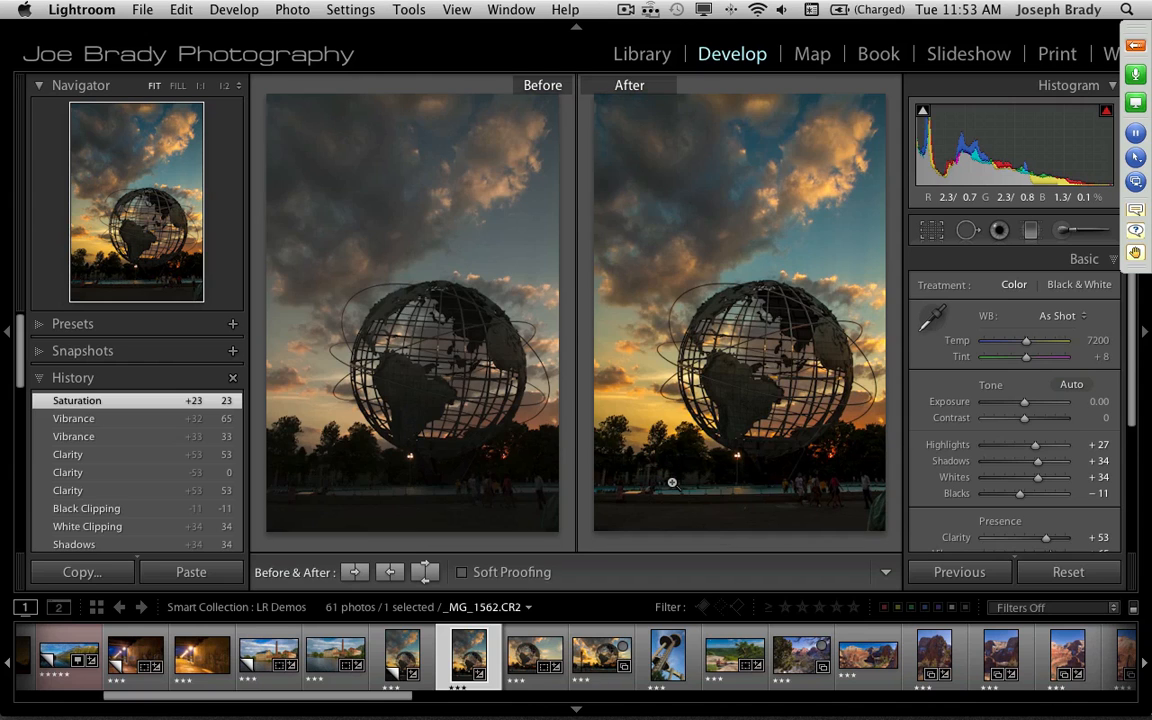
key(y)
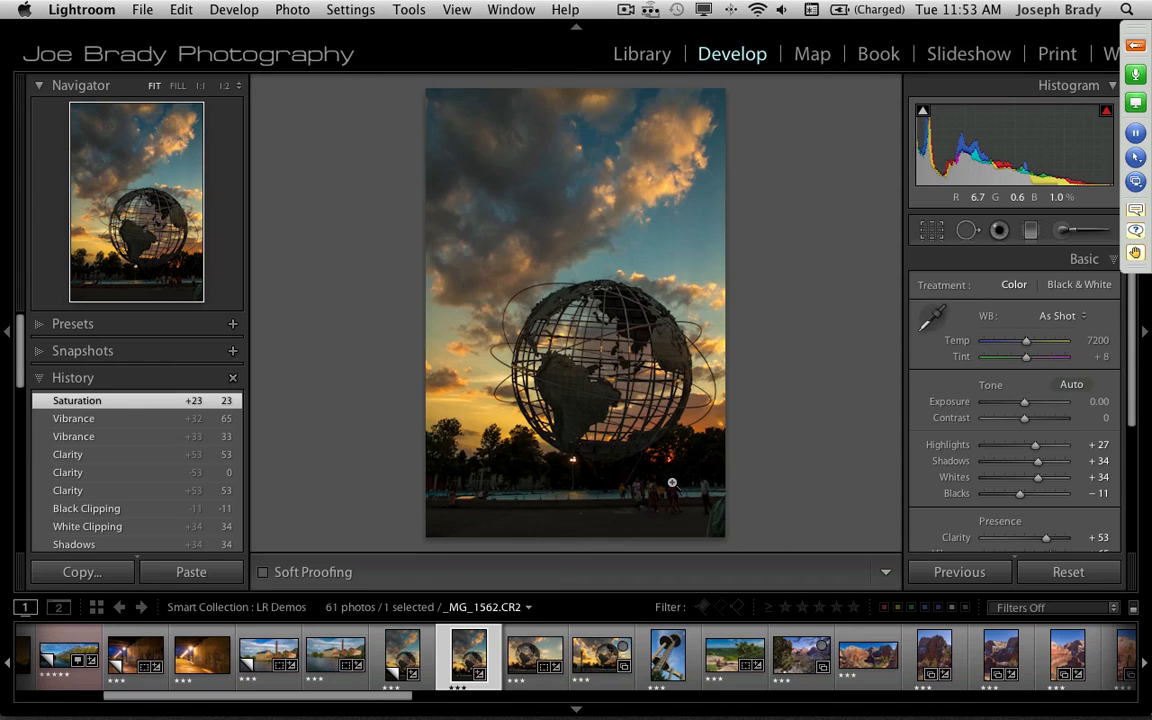
Use targeted HSL Saturation adjustment on the sky and clouds to set Aqua to +9, Blue to +6, Orange to +17 and Yellow to +34
drag(1131, 427, 1132, 470)
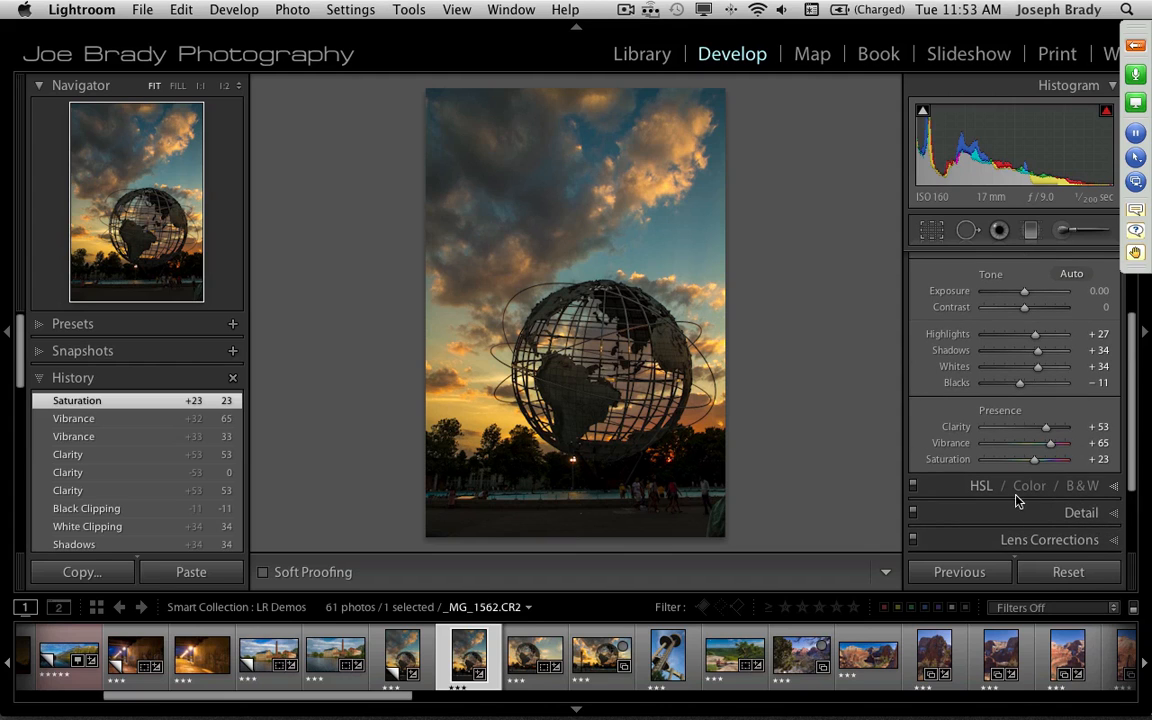
click(981, 486)
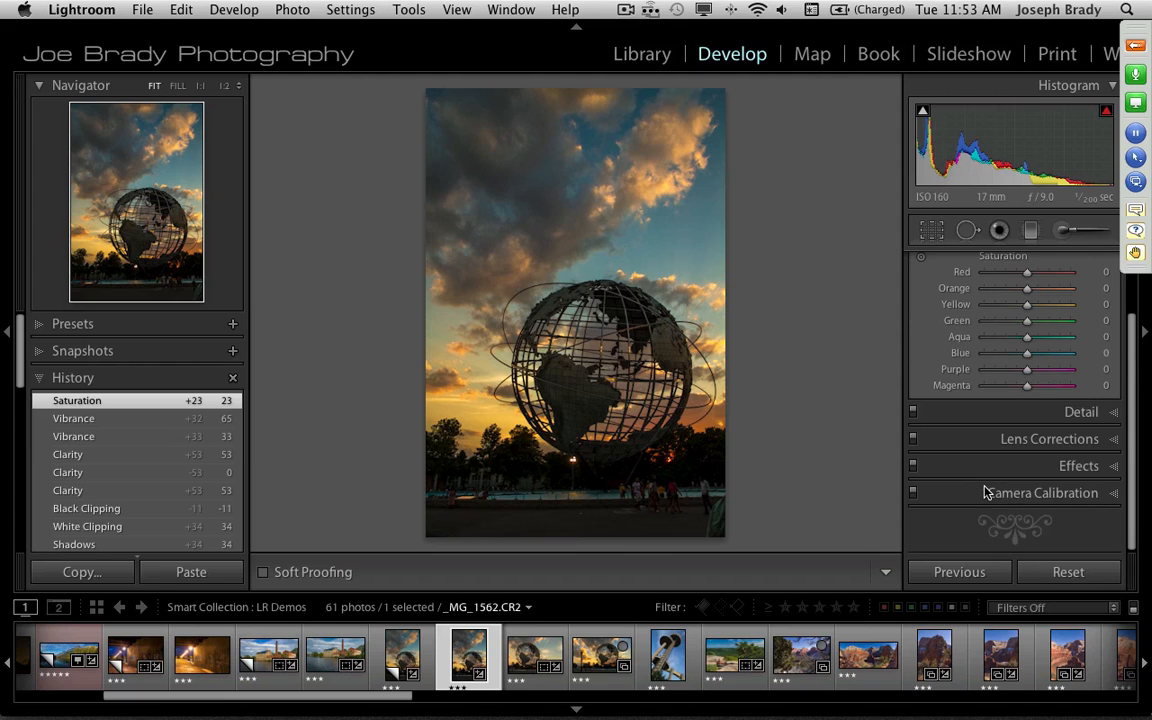
scroll(1131, 305, up, 2)
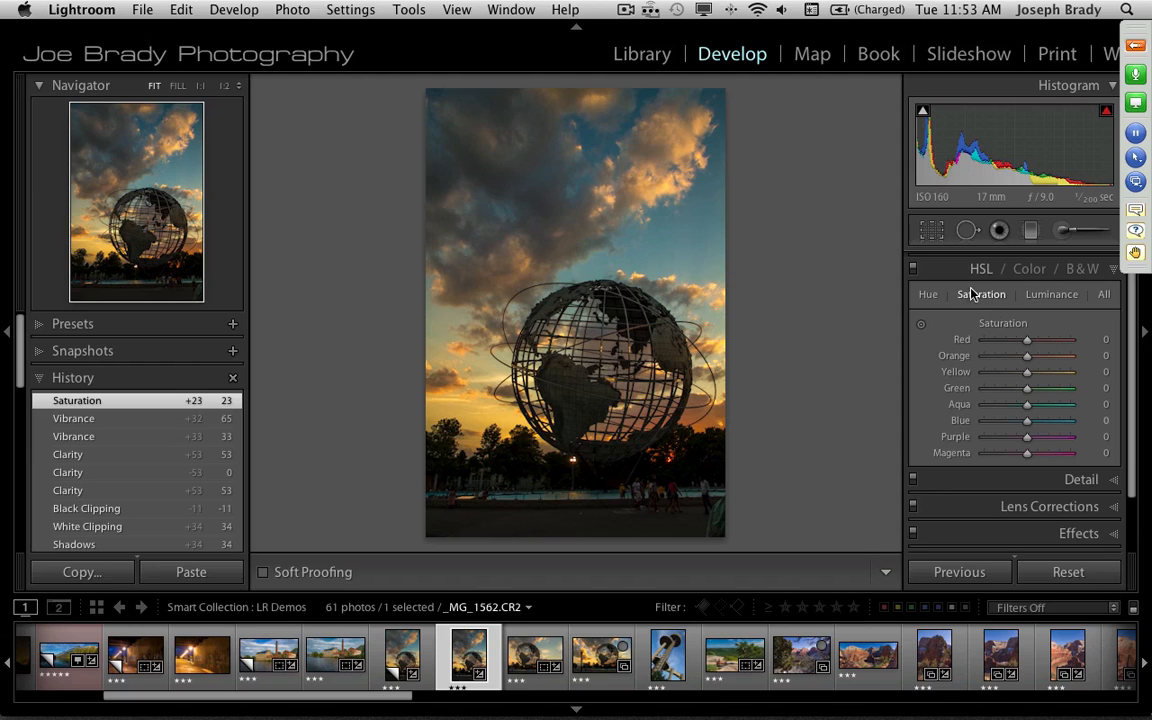
click(921, 323)
drag(718, 151, 685, 148)
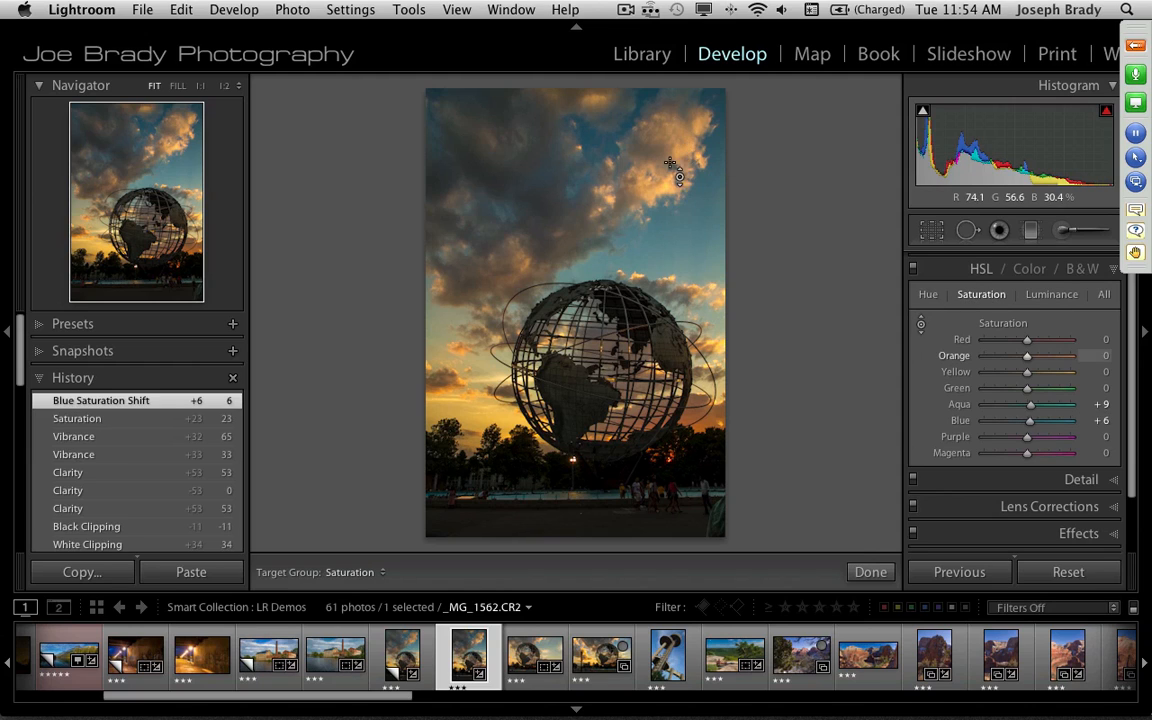
drag(690, 410, 690, 371)
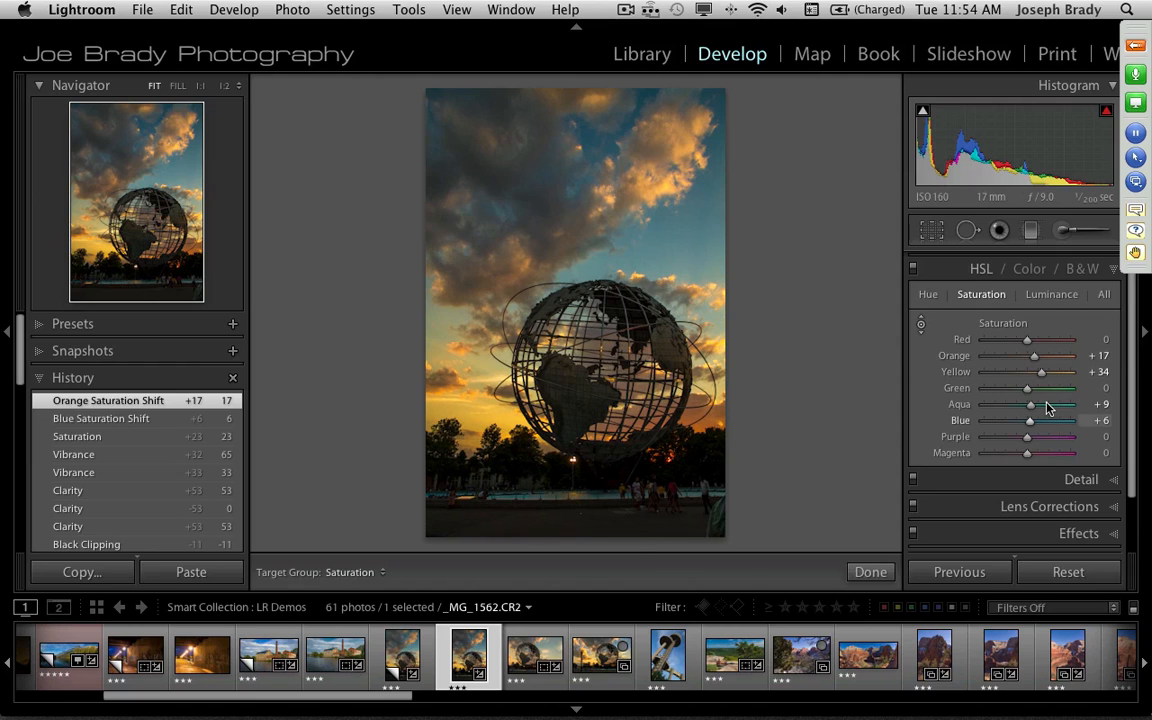
Add a slightly tilted graduated filter rising from the dark foreground to the globe's base and set its Exposure to -1.04
click(1031, 232)
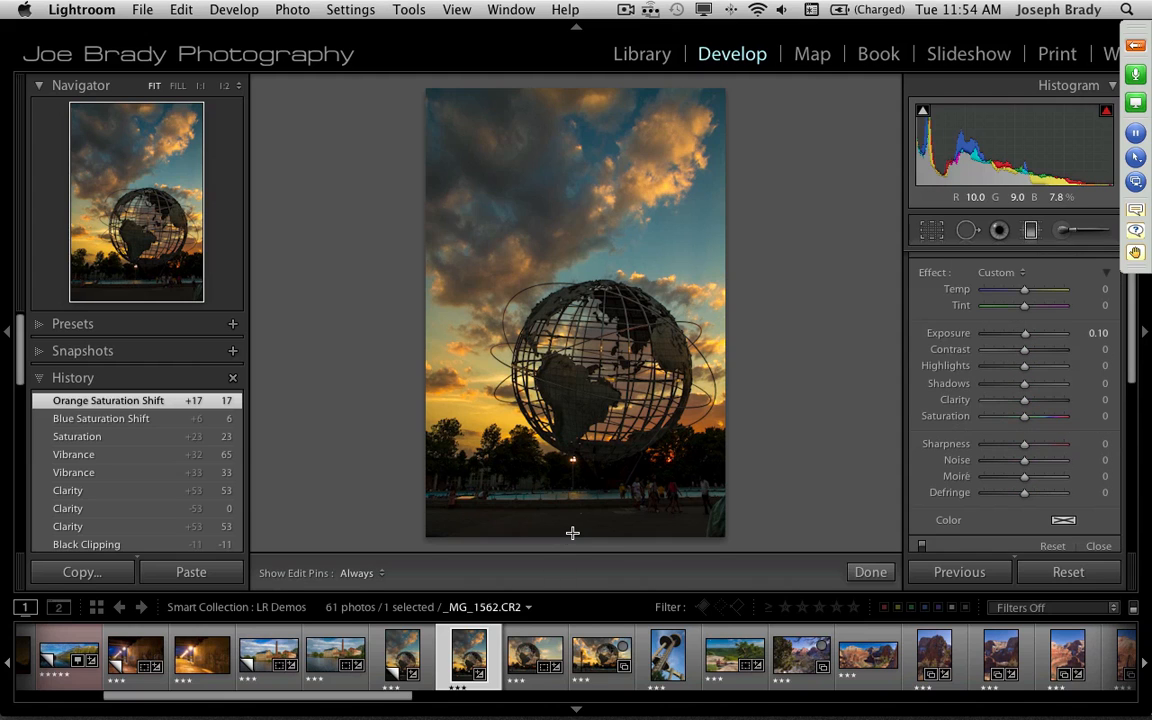
drag(571, 532, 571, 450)
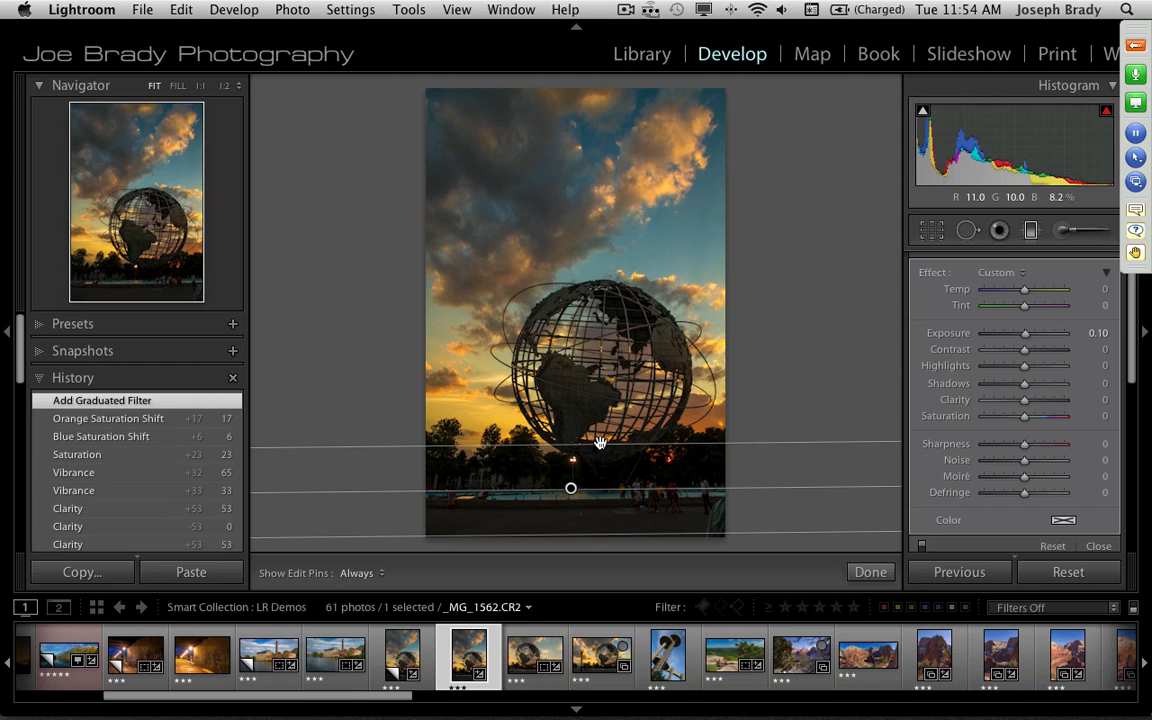
drag(729, 463, 722, 490)
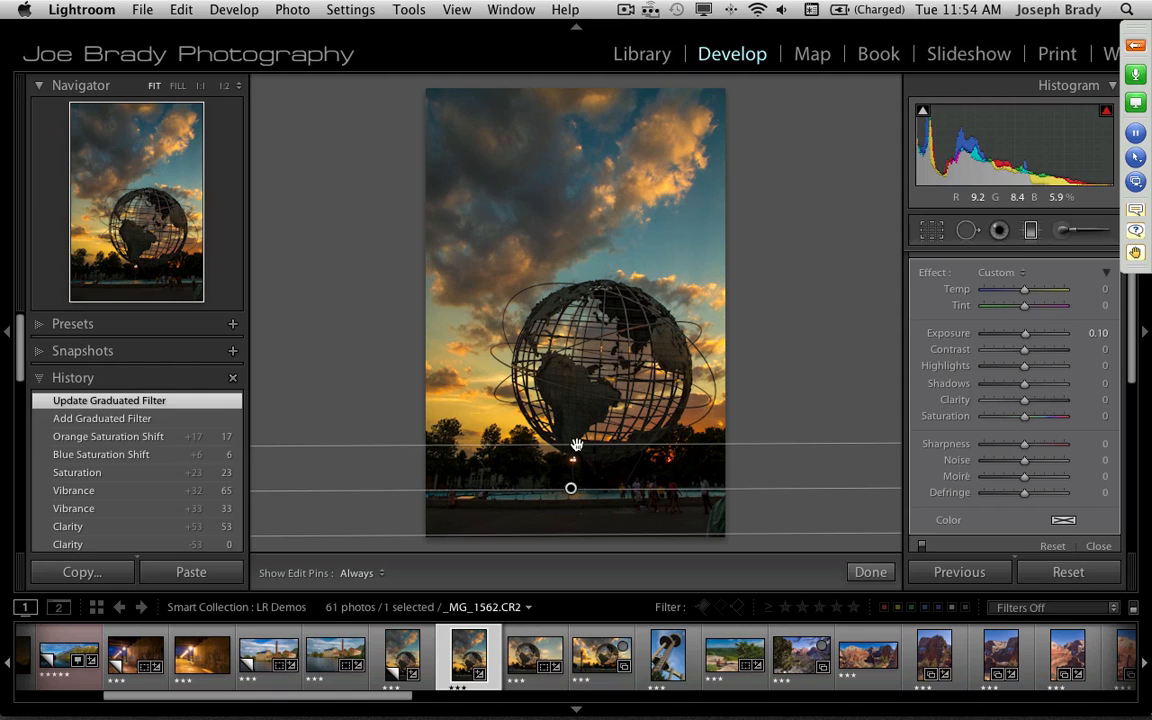
drag(577, 445, 579, 471)
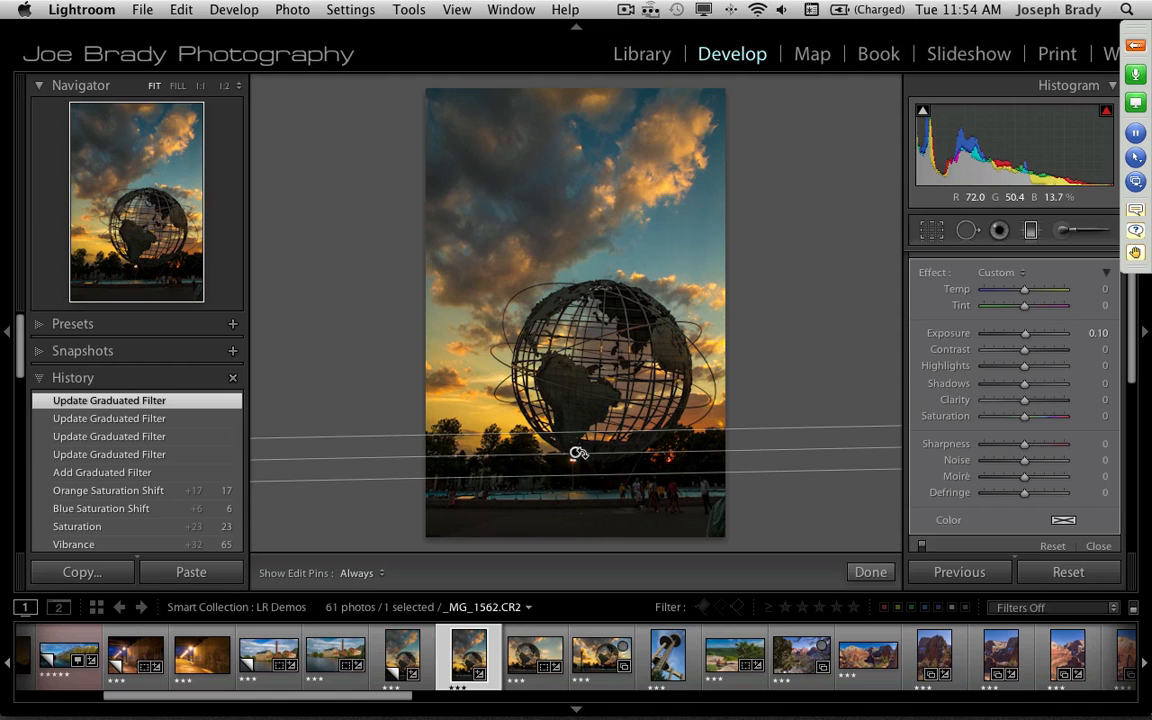
drag(575, 472, 592, 452)
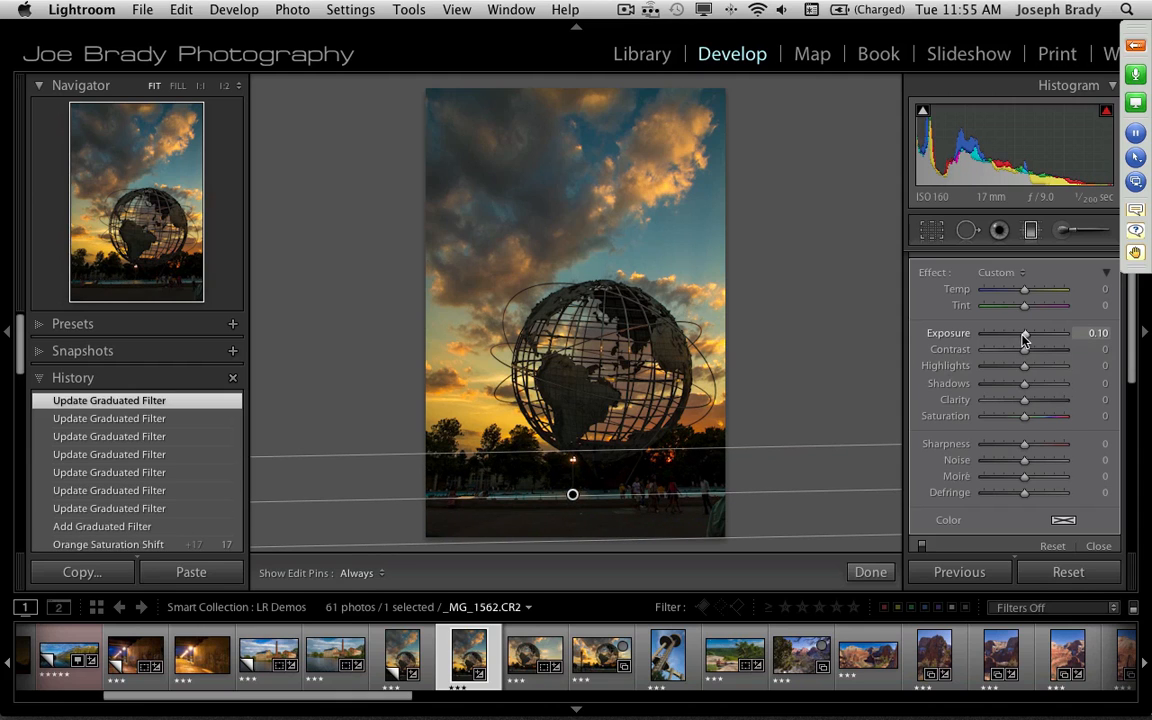
drag(1021, 336, 1016, 336)
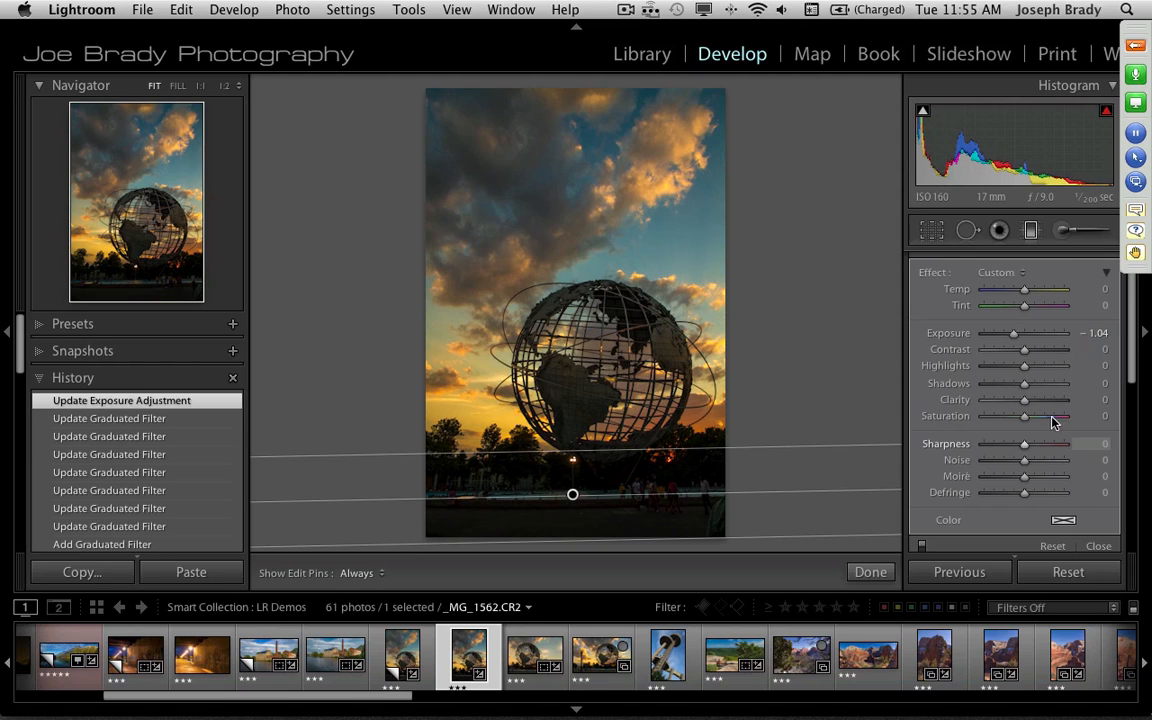
click(1030, 231)
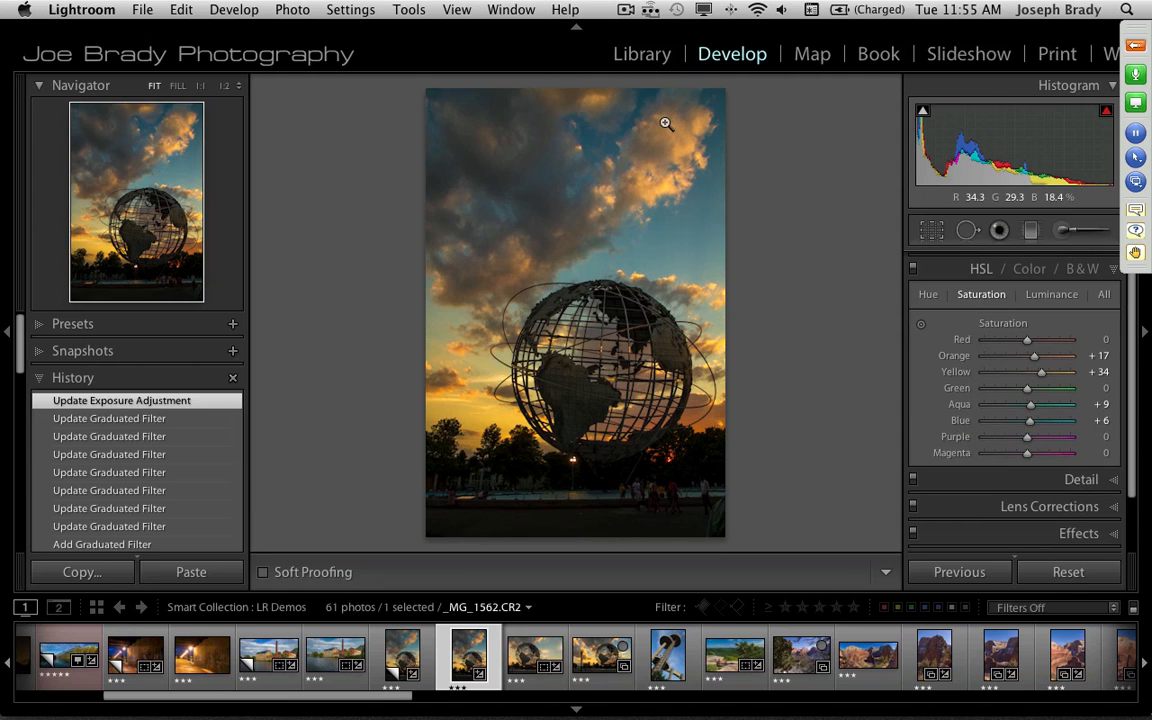
Add a second, diagonal graduated filter from the top of the sky down to the globe with Contrast 50 and Clarity 53
click(1031, 233)
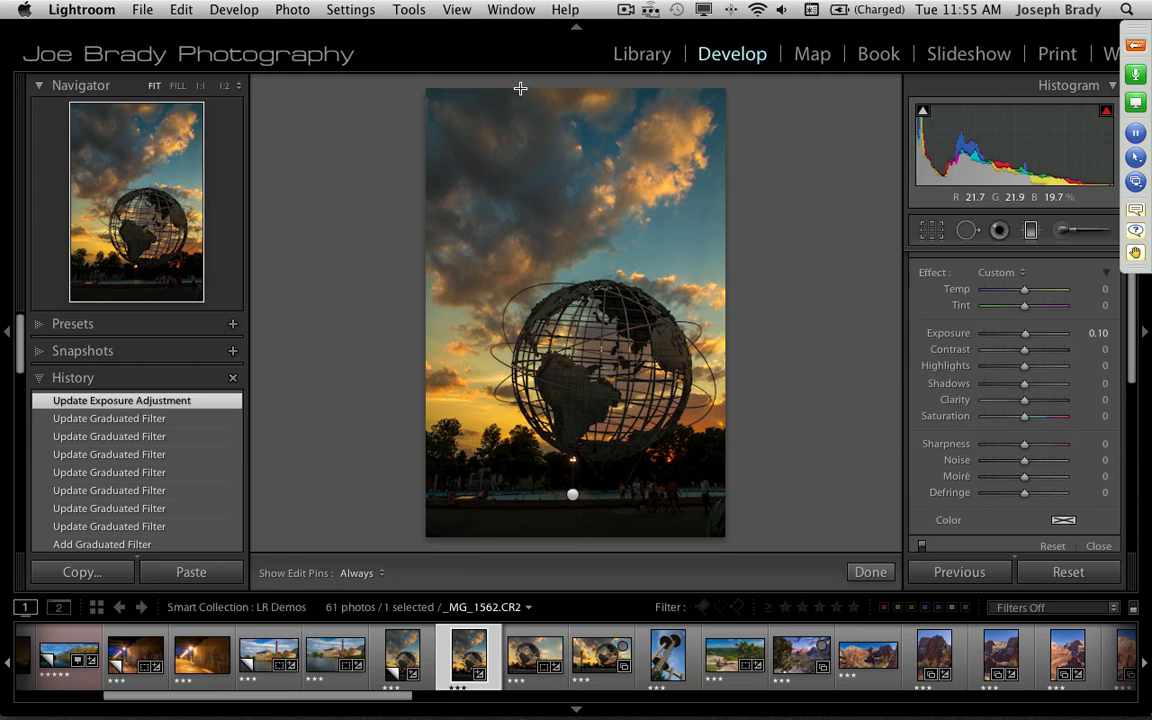
drag(520, 90, 596, 294)
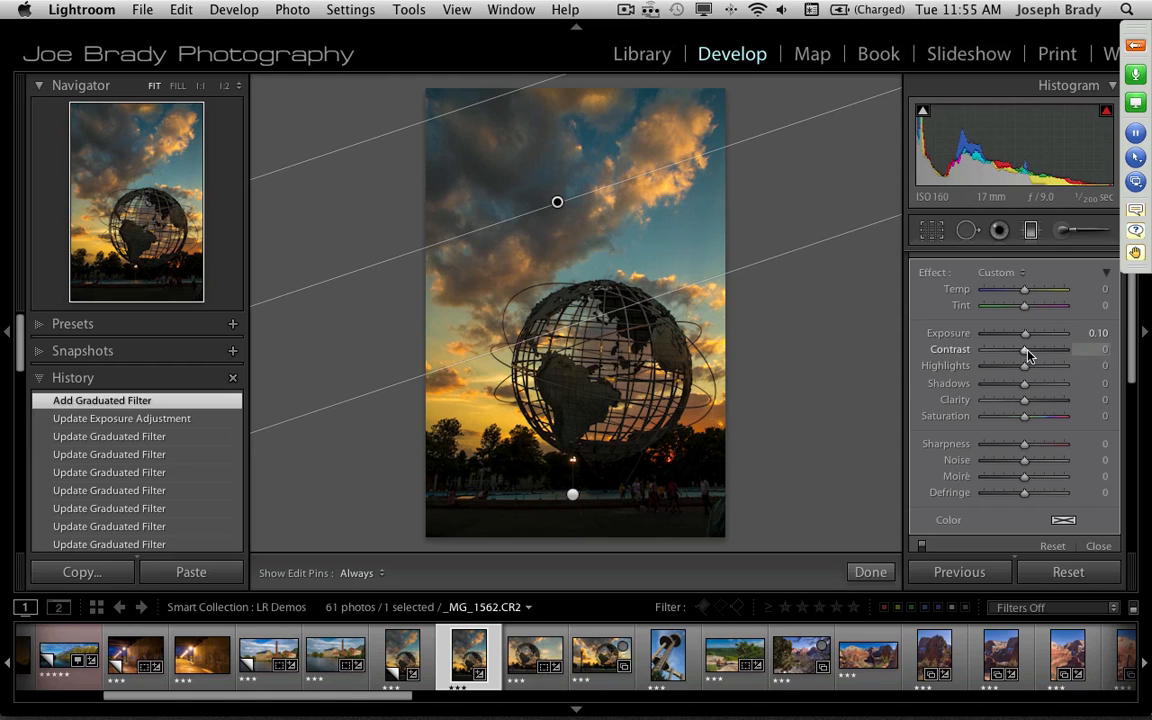
drag(1043, 356, 1048, 357)
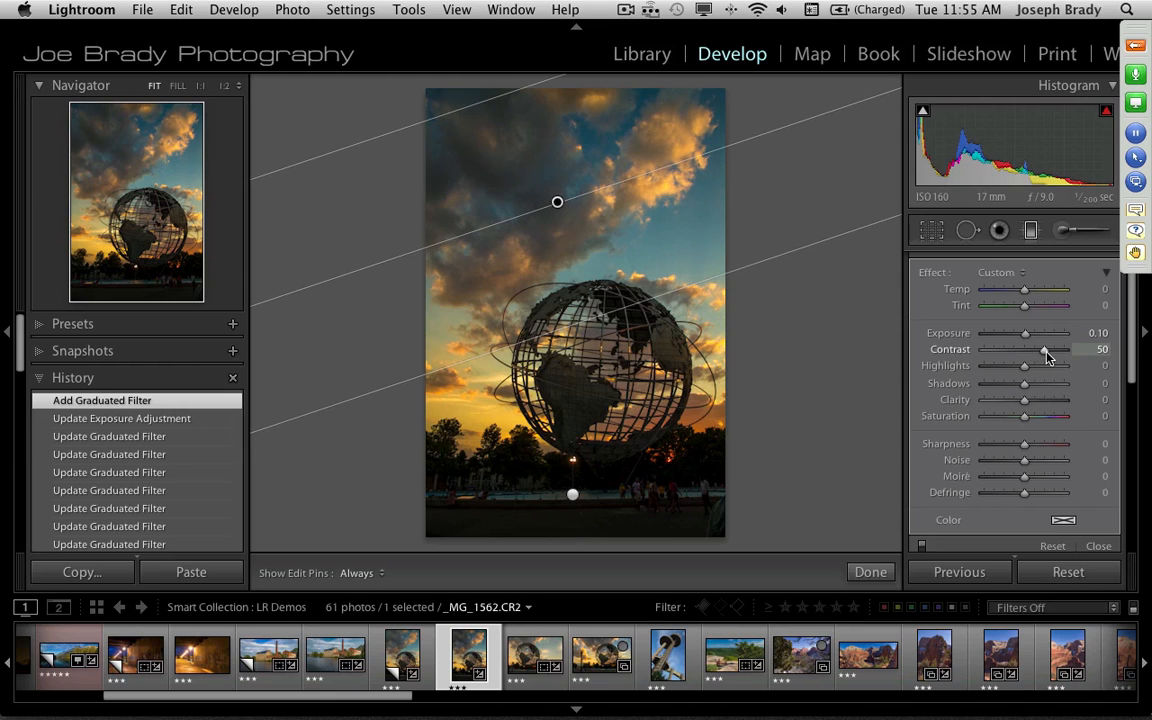
drag(1024, 403, 1040, 405)
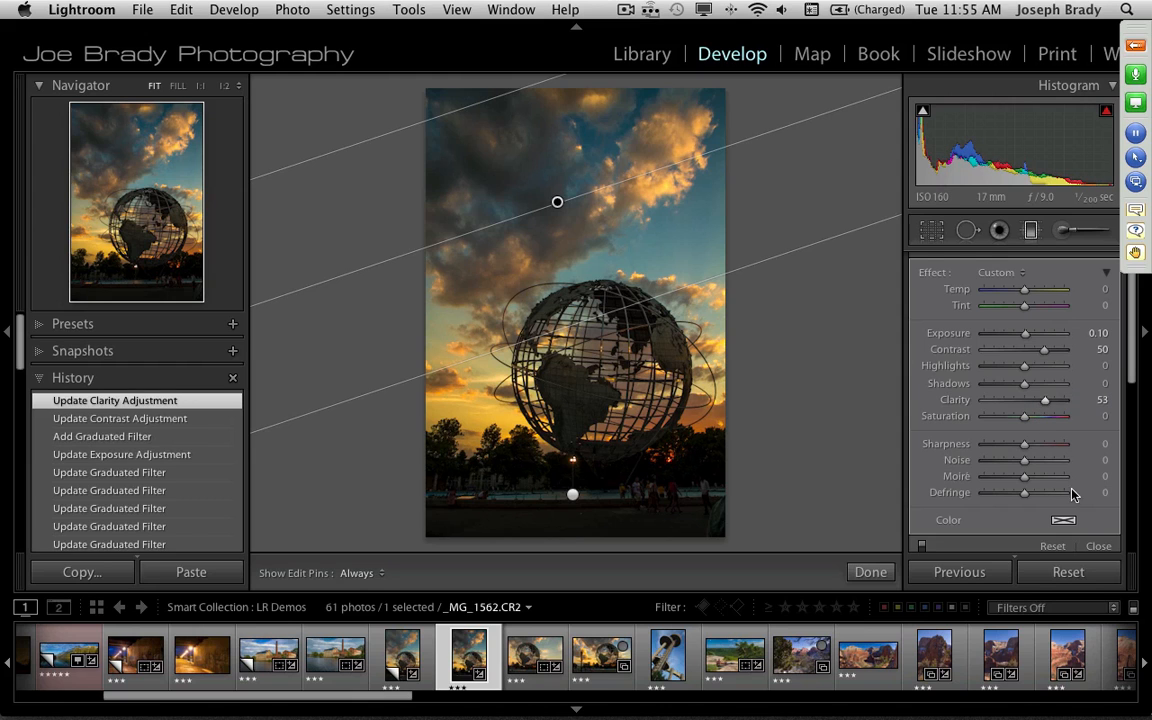
click(869, 572)
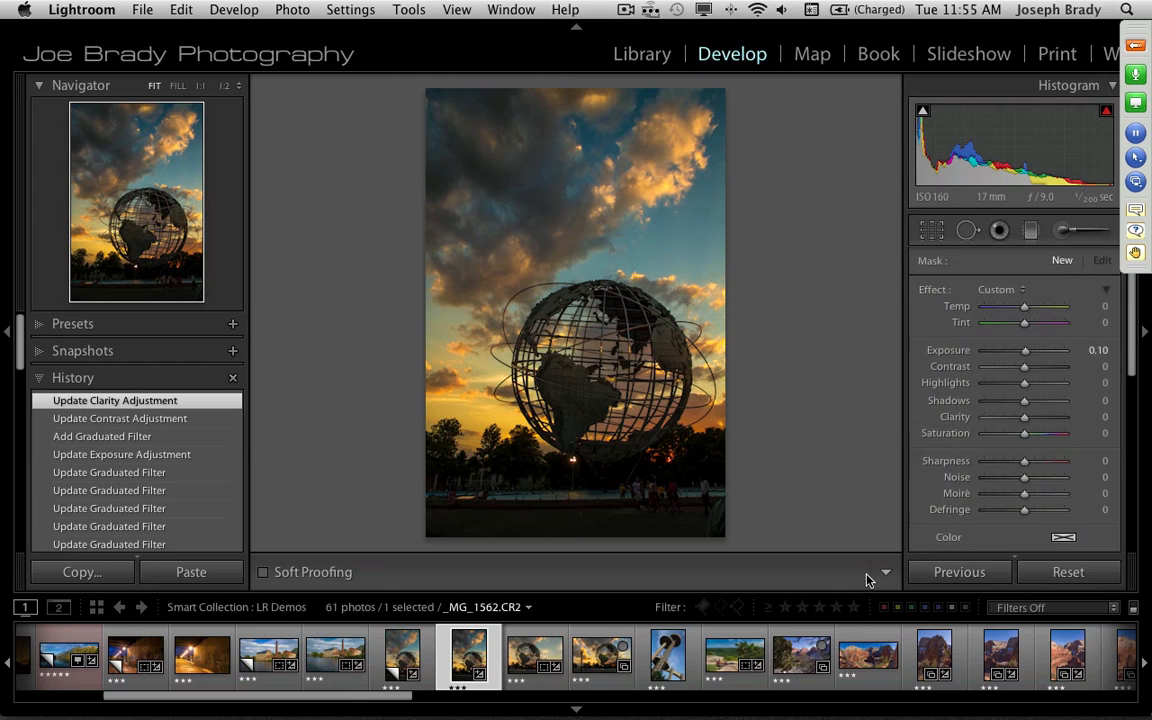
Paint an Adjustment Brush mask over the globe's South America with Auto Mask on, brush size 23 and the mask overlay shown
click(1066, 233)
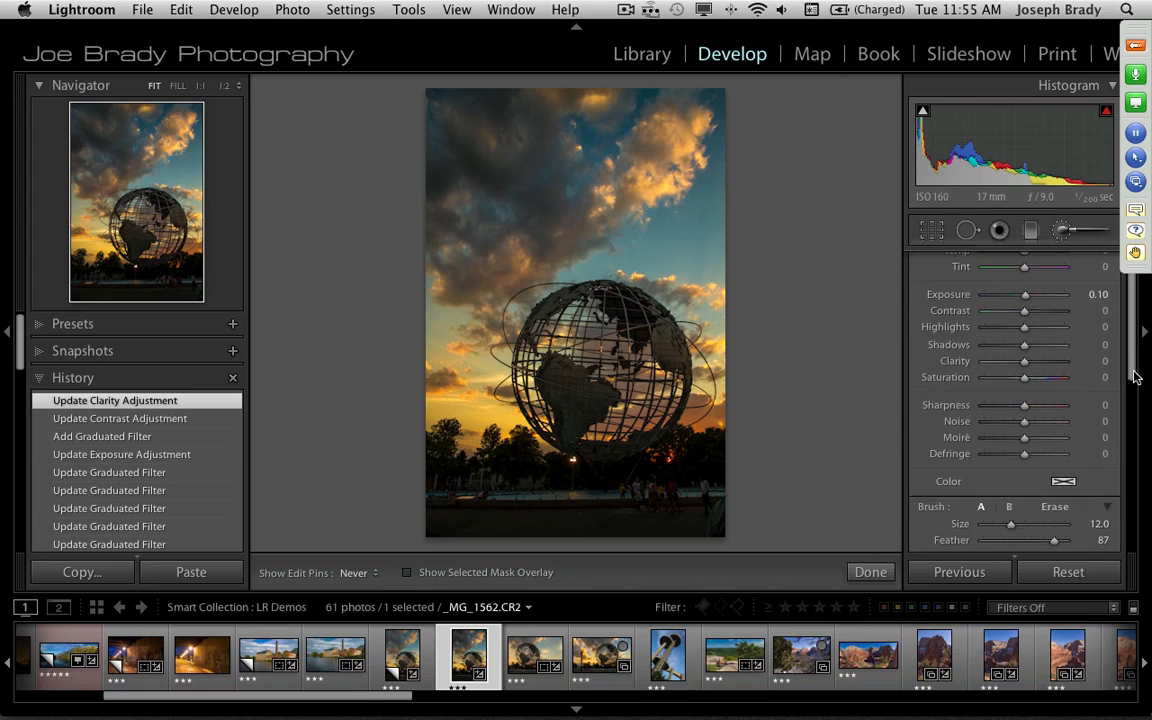
scroll(950, 362, down, 5)
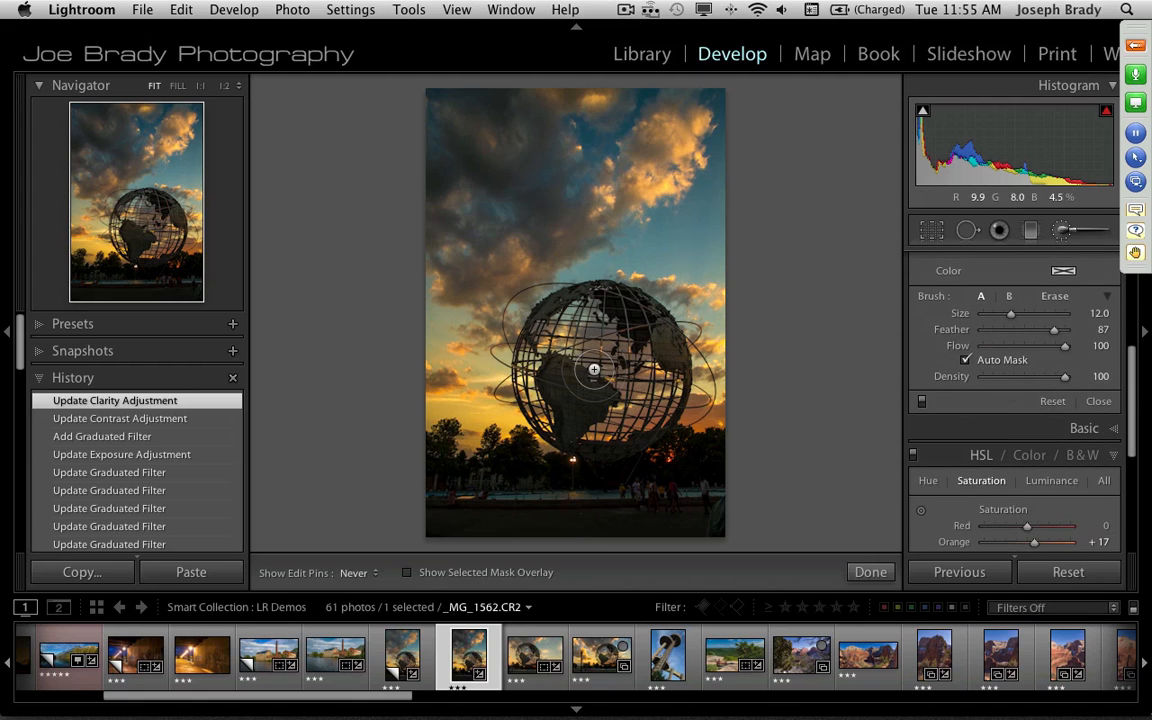
click(225, 86)
drag(118, 179, 134, 240)
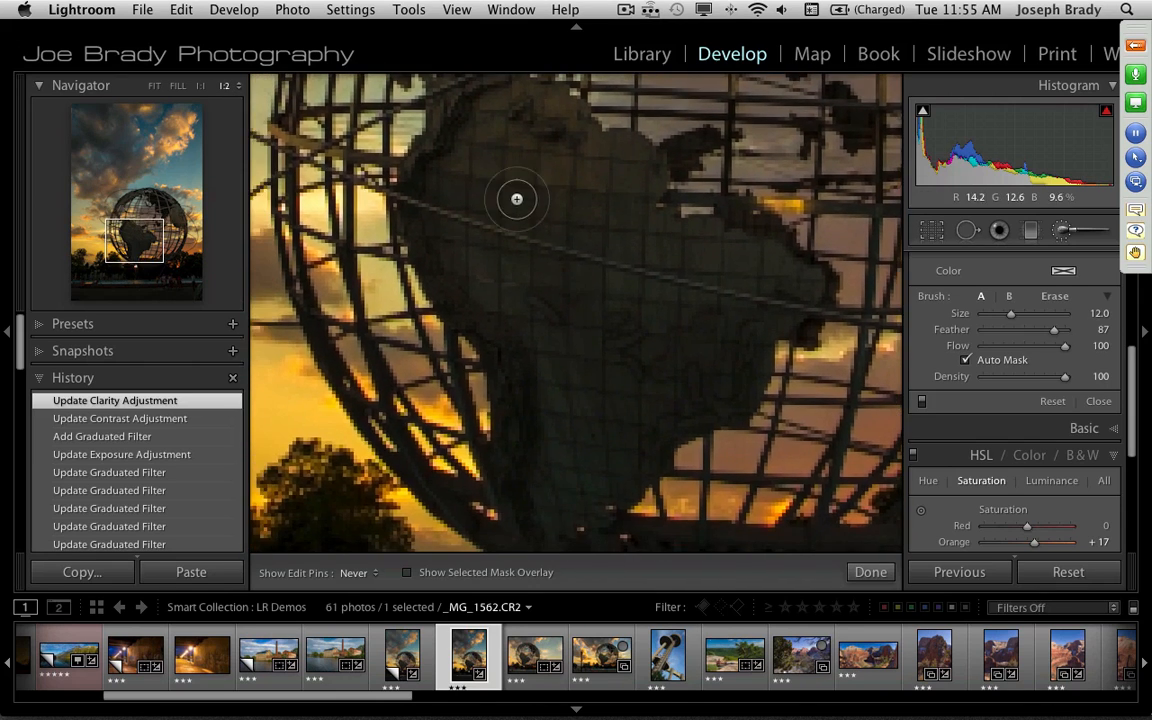
scroll(518, 173, up, 11)
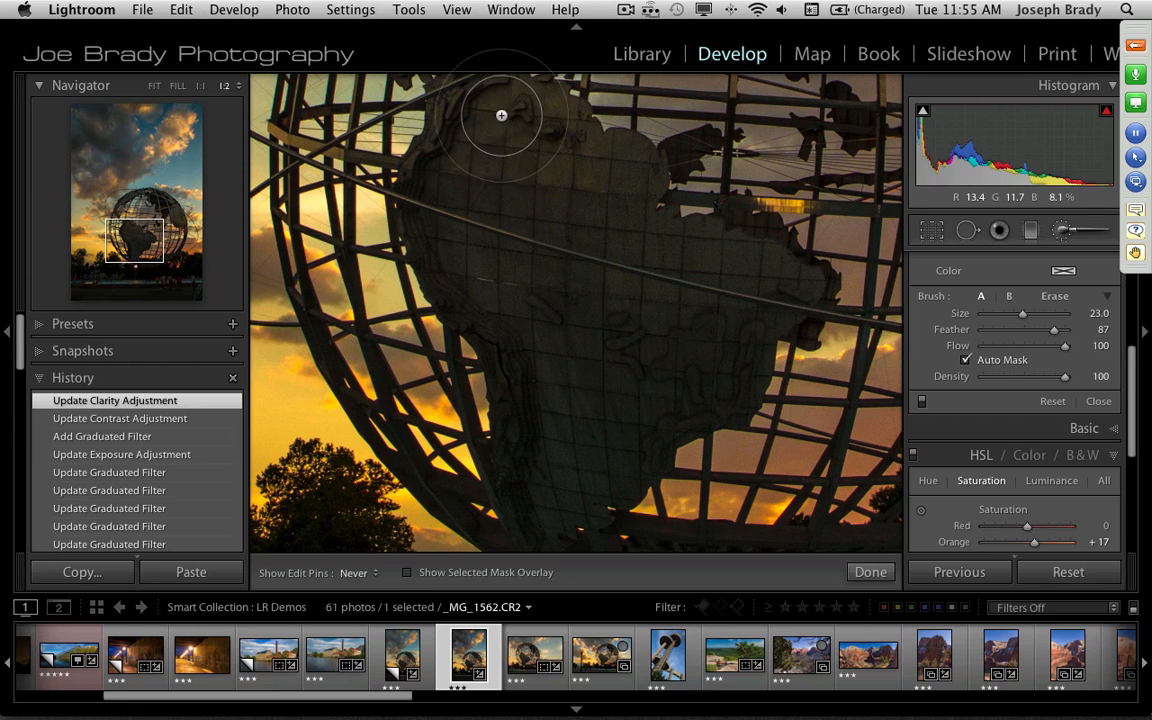
click(643, 406)
key(o)
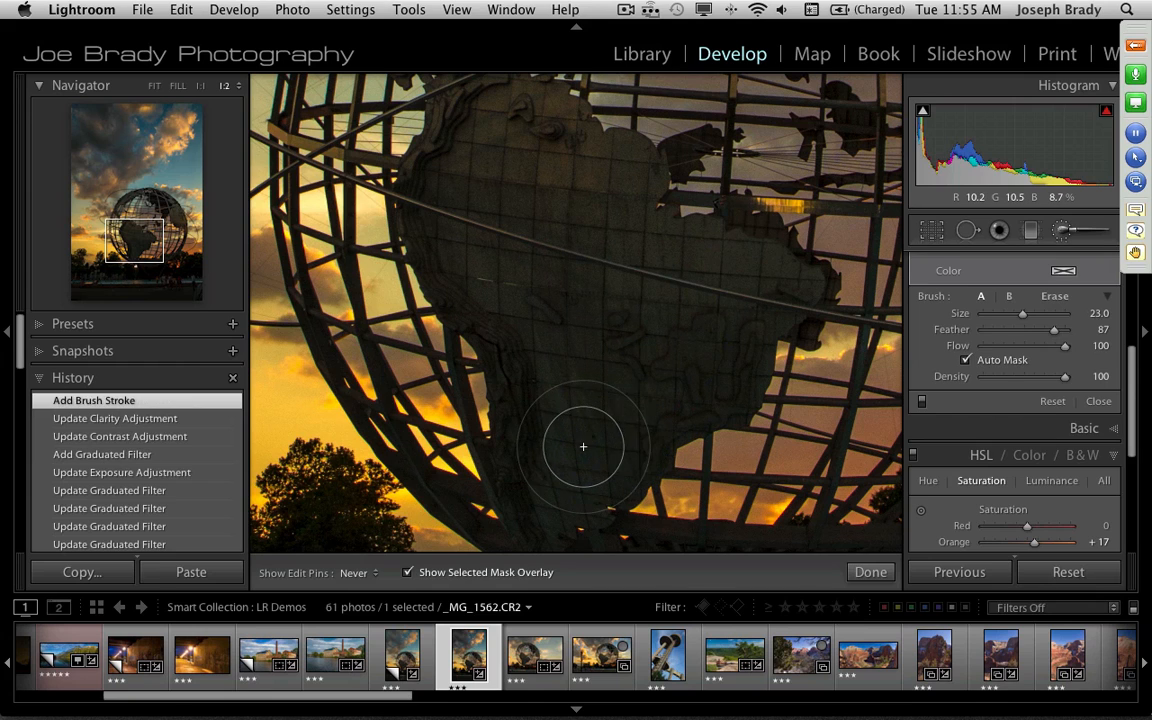
mouse_move(563, 427)
mouse_down()
mouse_move(446, 212)
mouse_move(507, 241)
mouse_move(549, 318)
mouse_move(556, 444)
mouse_move(591, 320)
mouse_move(502, 222)
mouse_move(699, 276)
mouse_move(787, 285)
mouse_move(730, 237)
mouse_move(650, 202)
mouse_move(626, 395)
mouse_up()
drag(628, 476, 589, 463)
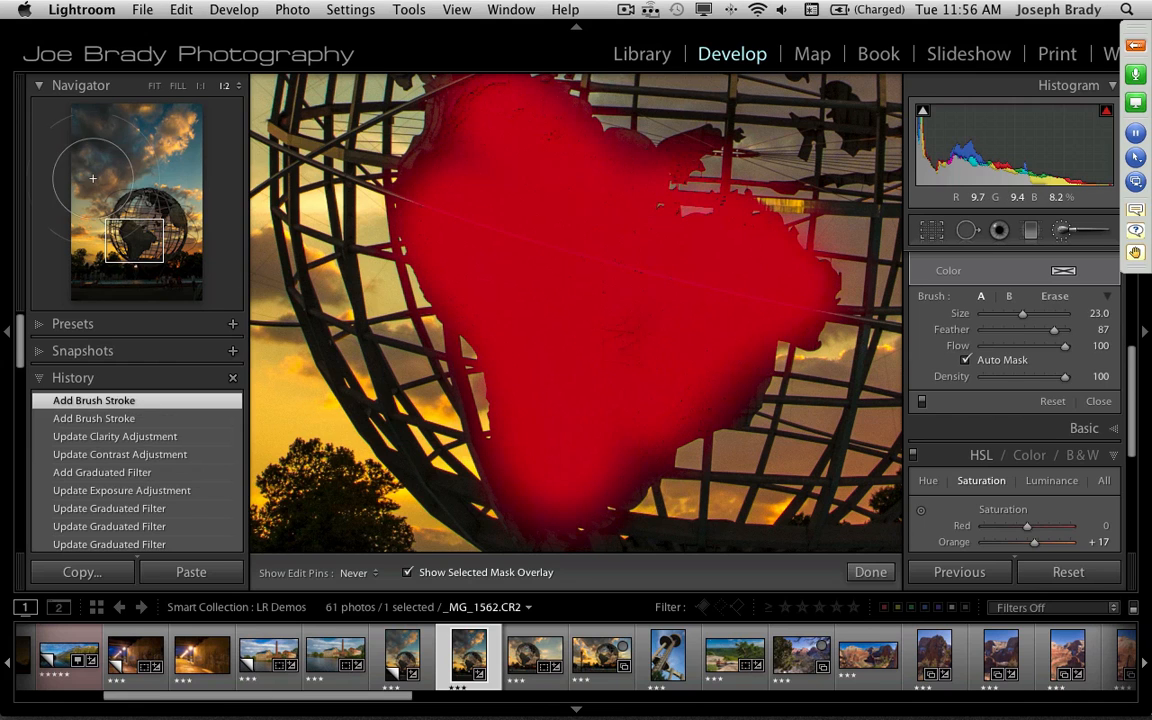
Extend the brush mask over the large landmass on the globe's right side
drag(142, 232, 138, 263)
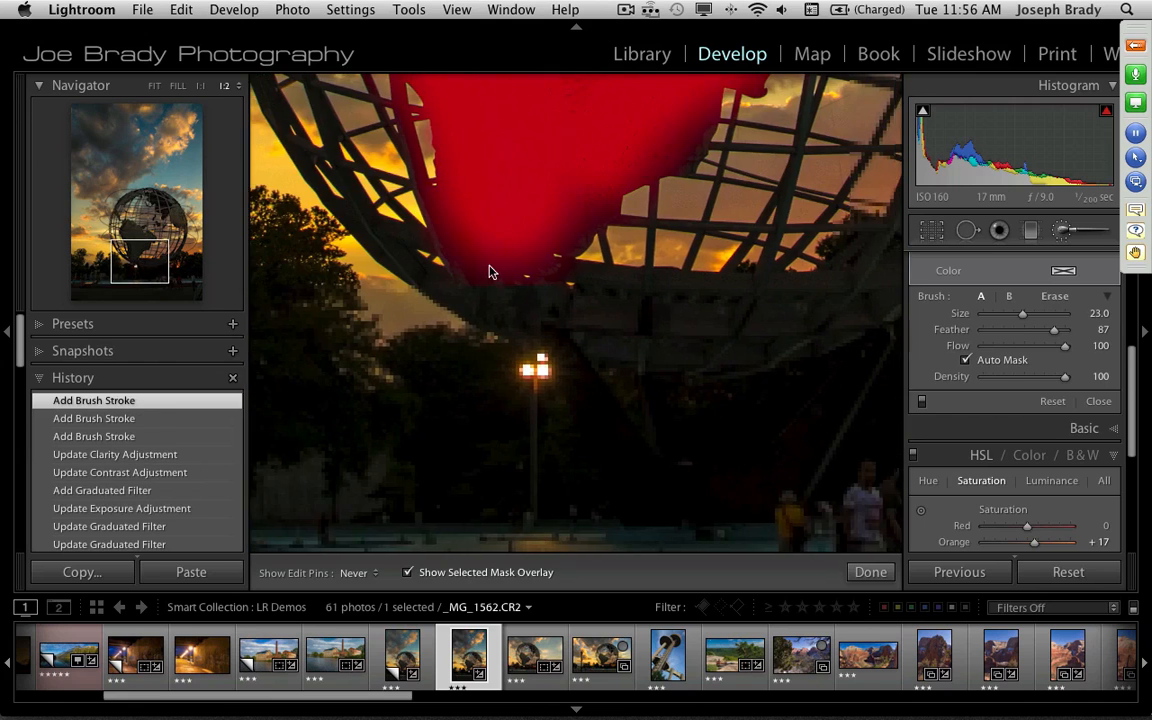
mouse_move(131, 224)
mouse_down()
mouse_move(158, 198)
mouse_move(170, 208)
mouse_move(164, 222)
mouse_up()
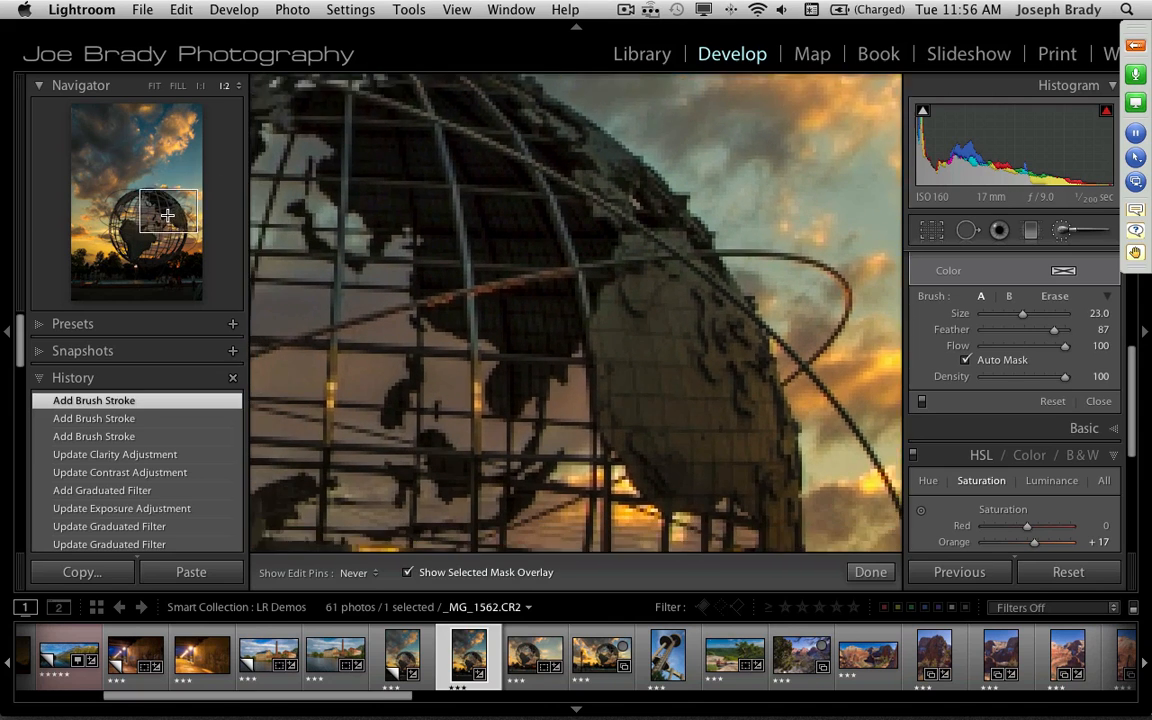
mouse_move(690, 200)
mouse_down()
mouse_move(743, 347)
mouse_move(815, 450)
mouse_move(765, 430)
mouse_move(728, 205)
mouse_move(699, 168)
mouse_up()
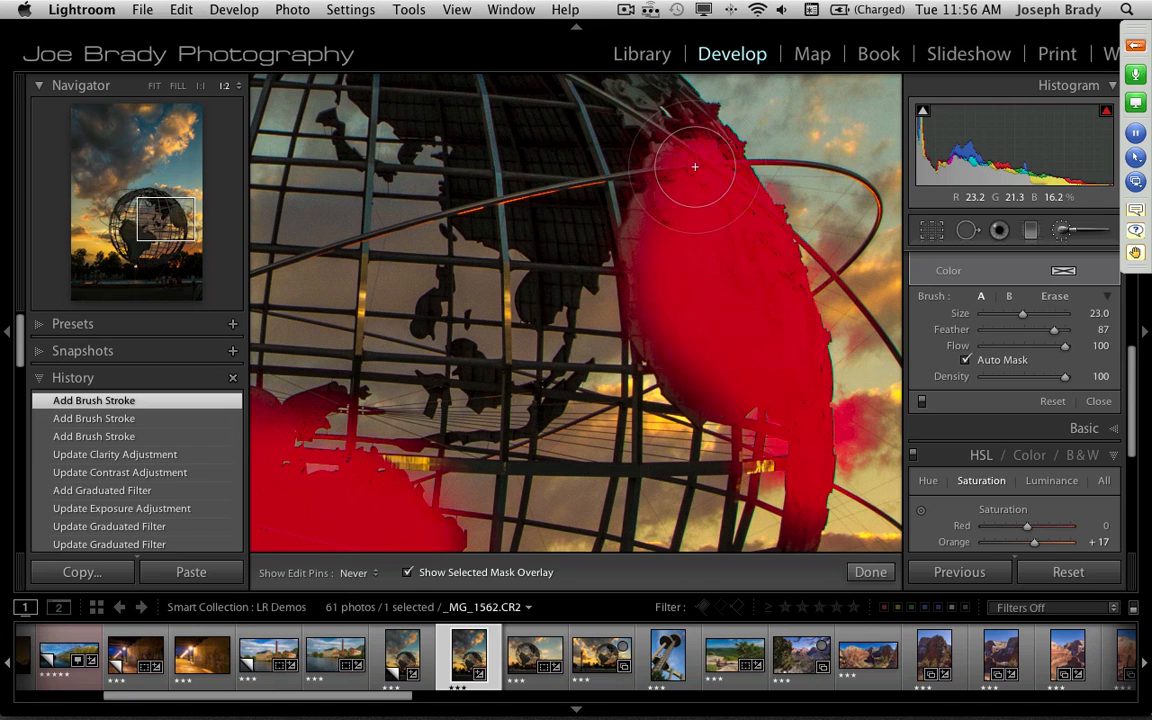
Mask the landmass at the globe's upper left and erase the spill between the grid bars with a size 11 eraser
drag(419, 277, 1058, 270)
drag(803, 245, 685, 479)
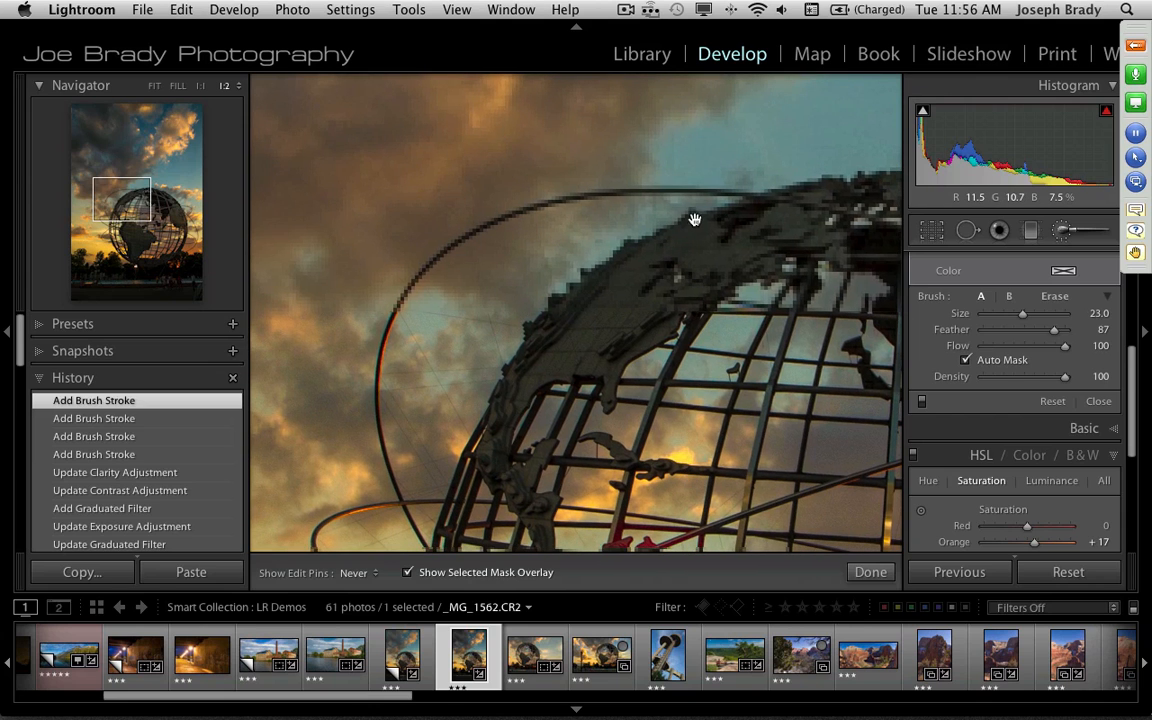
mouse_move(717, 259)
mouse_down()
mouse_move(617, 300)
mouse_move(563, 362)
mouse_move(649, 324)
mouse_move(565, 350)
mouse_move(485, 410)
mouse_move(460, 465)
mouse_move(535, 528)
mouse_move(590, 420)
mouse_up()
key(alt)
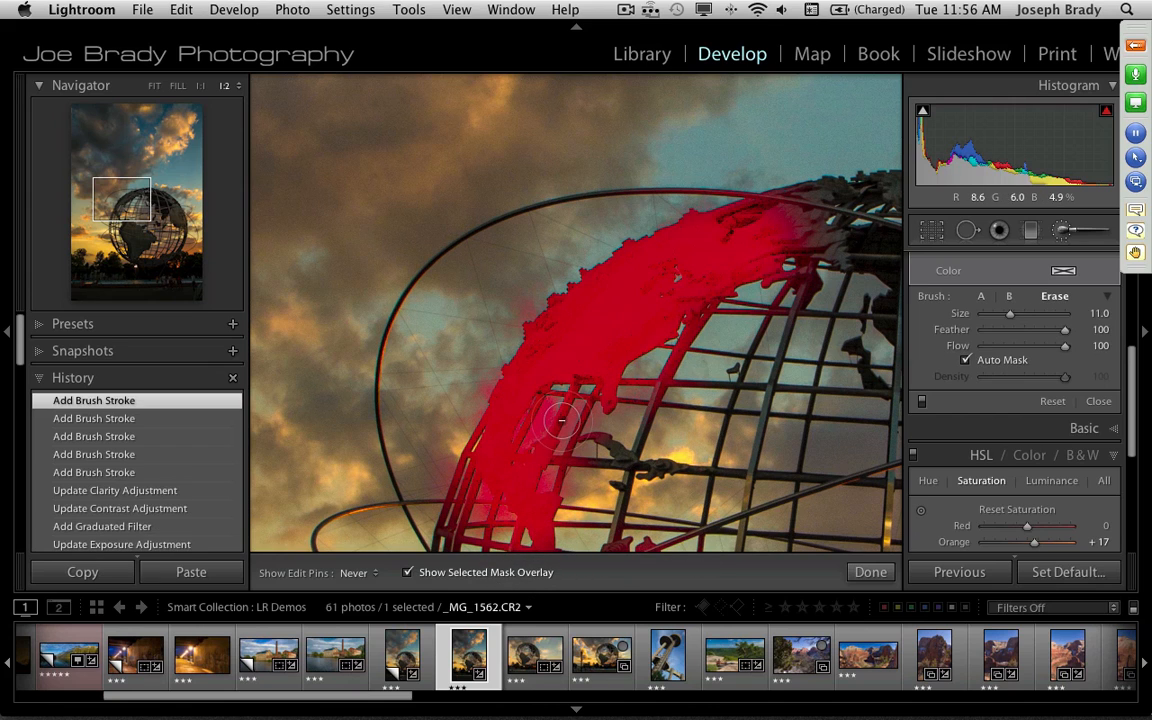
drag(567, 418, 564, 434)
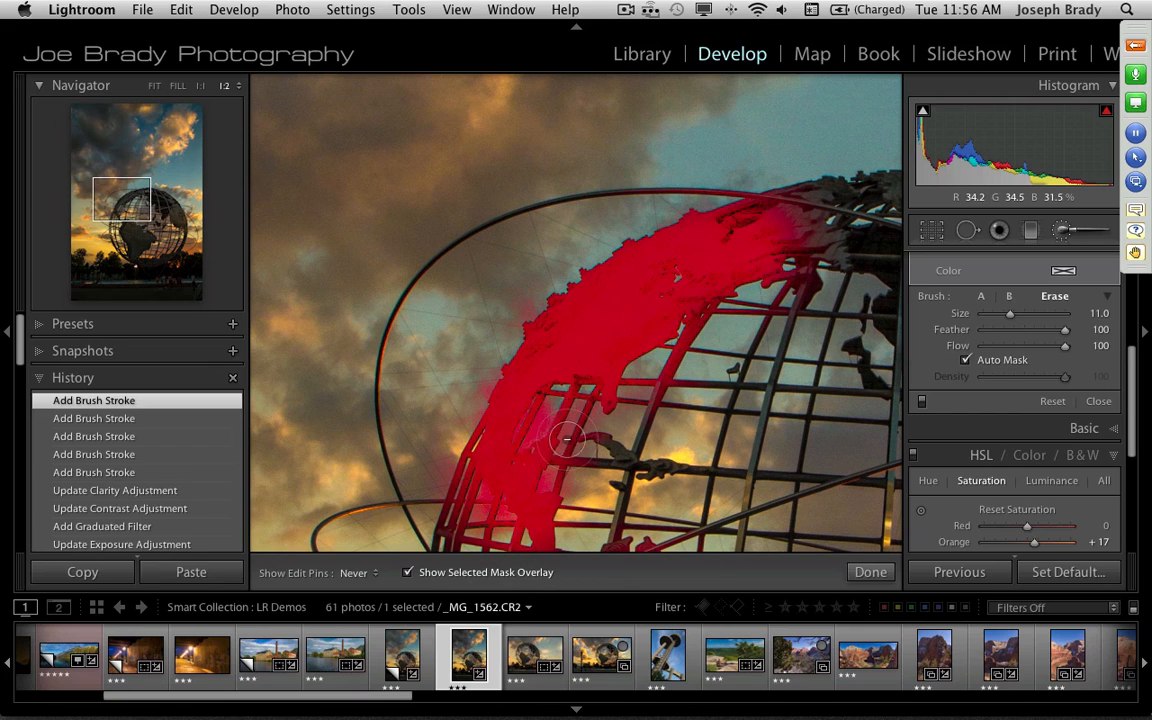
drag(555, 487, 549, 477)
mouse_move(485, 529)
mouse_down()
mouse_move(482, 504)
mouse_move(511, 524)
mouse_move(511, 544)
mouse_move(535, 509)
mouse_up()
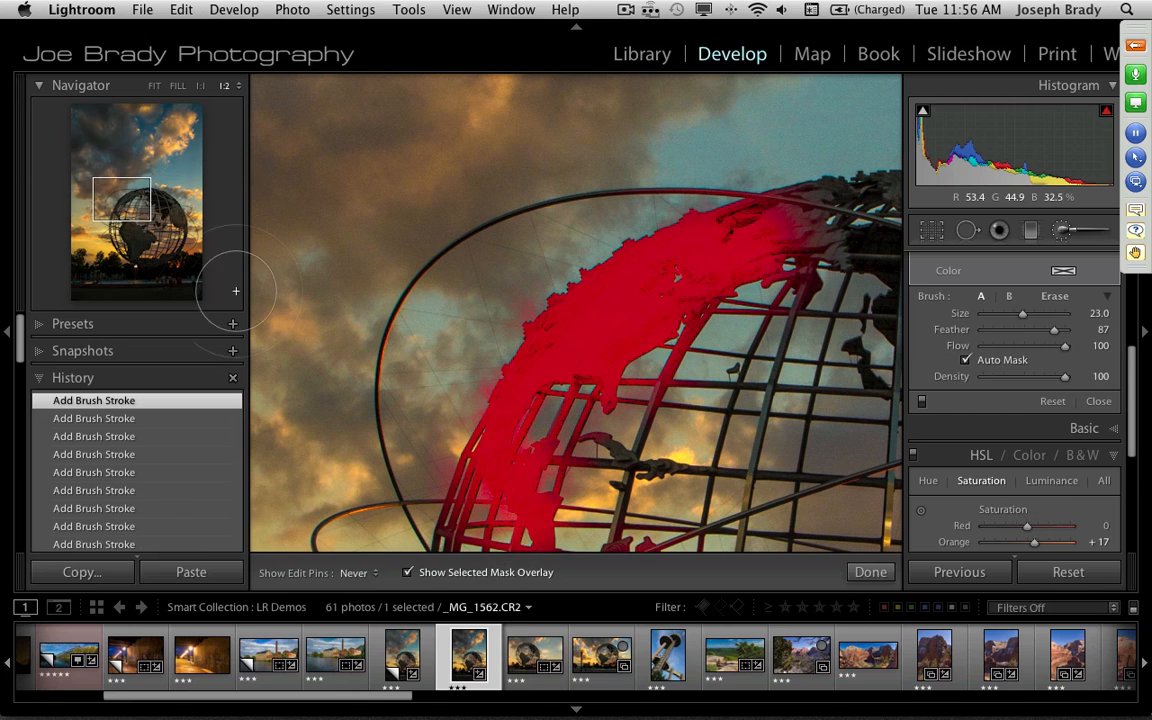
Hide the mask overlay with the whole photo in view and set the brushed landmasses' Exposure to 0.78
key(z)
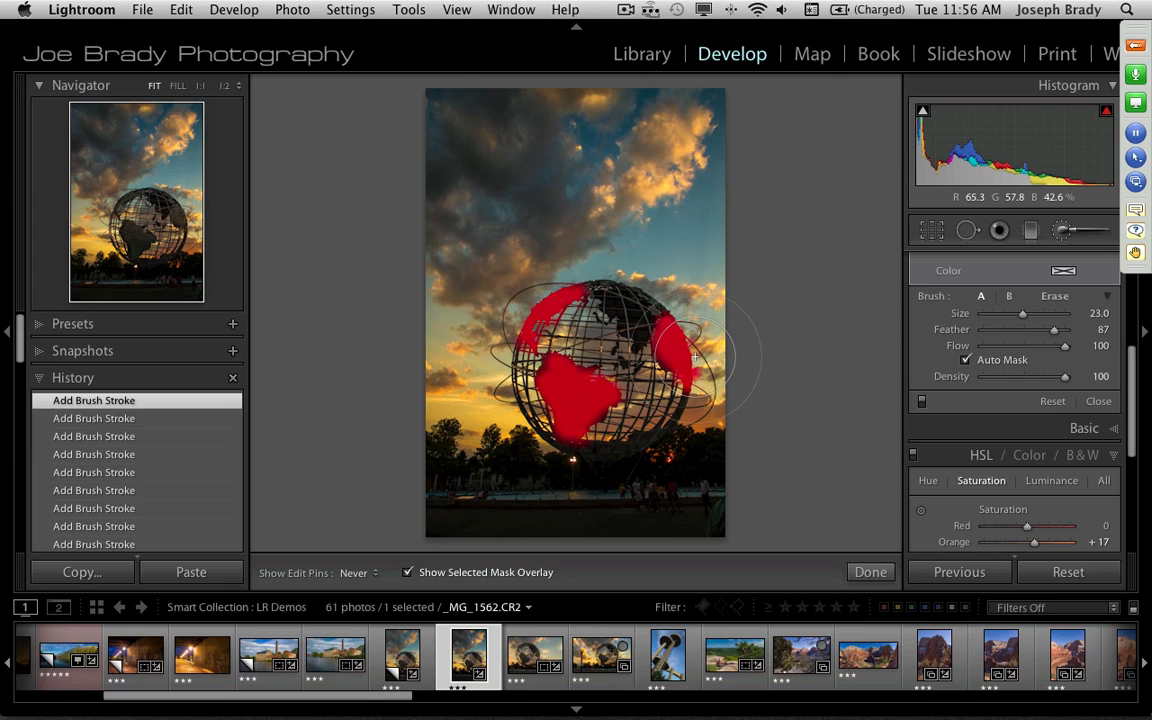
key(alt)
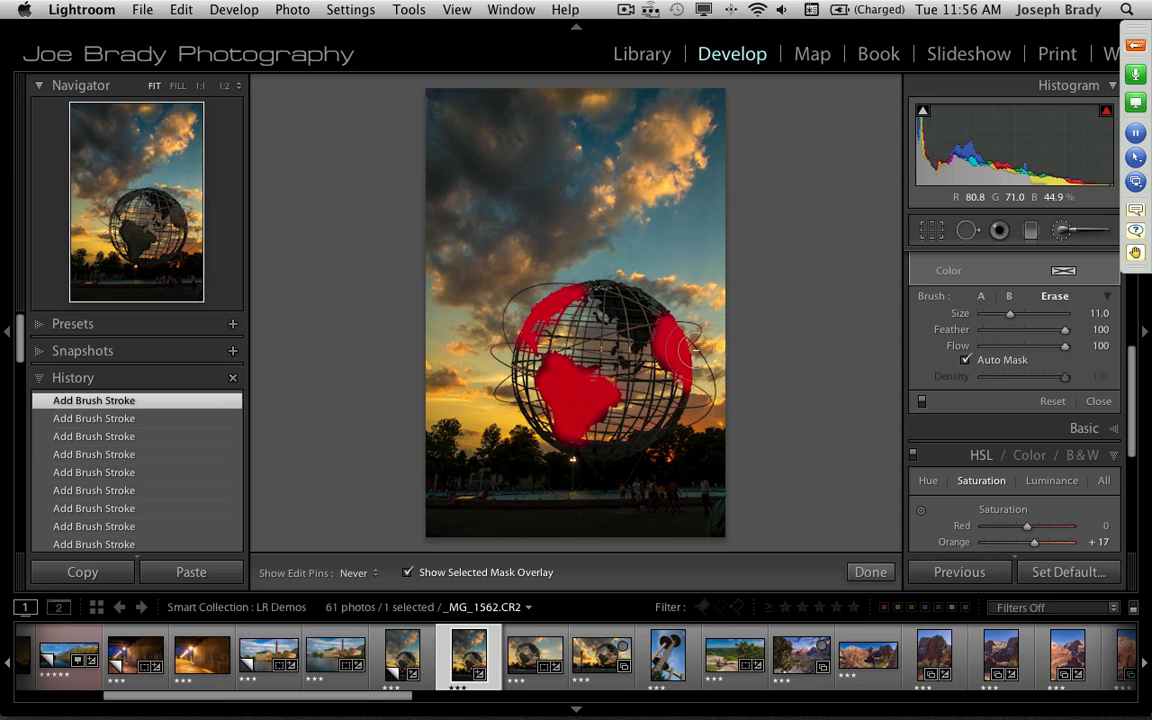
key(o)
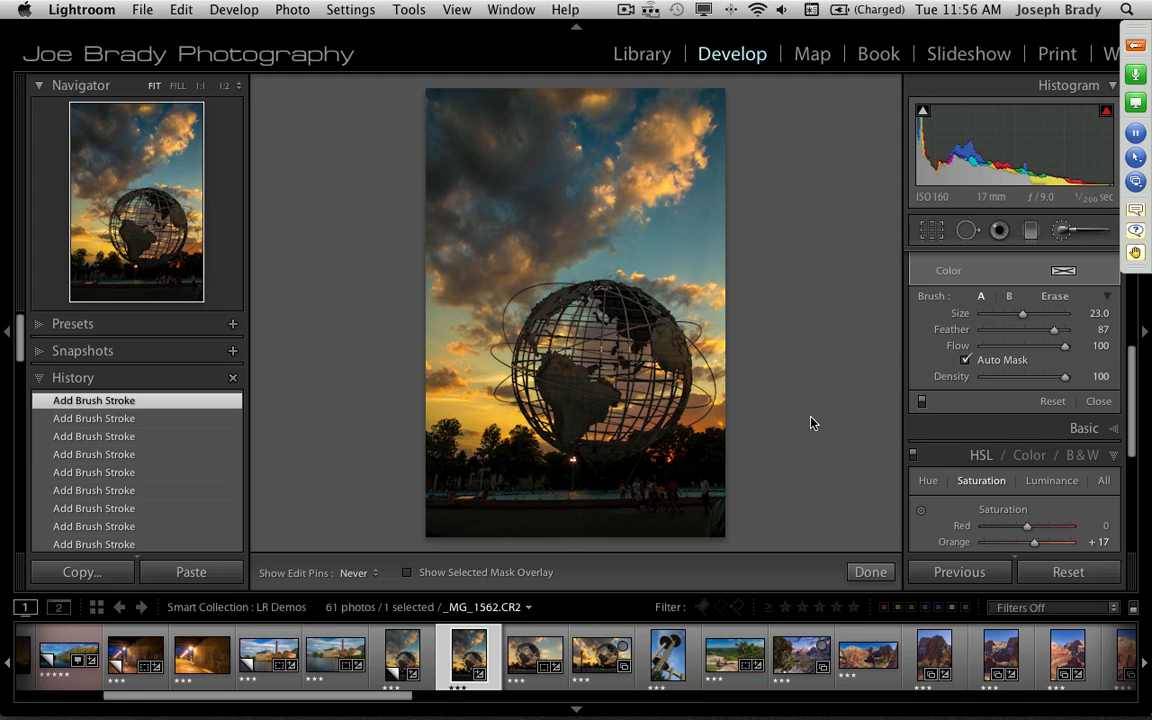
scroll(1030, 357, up, 5)
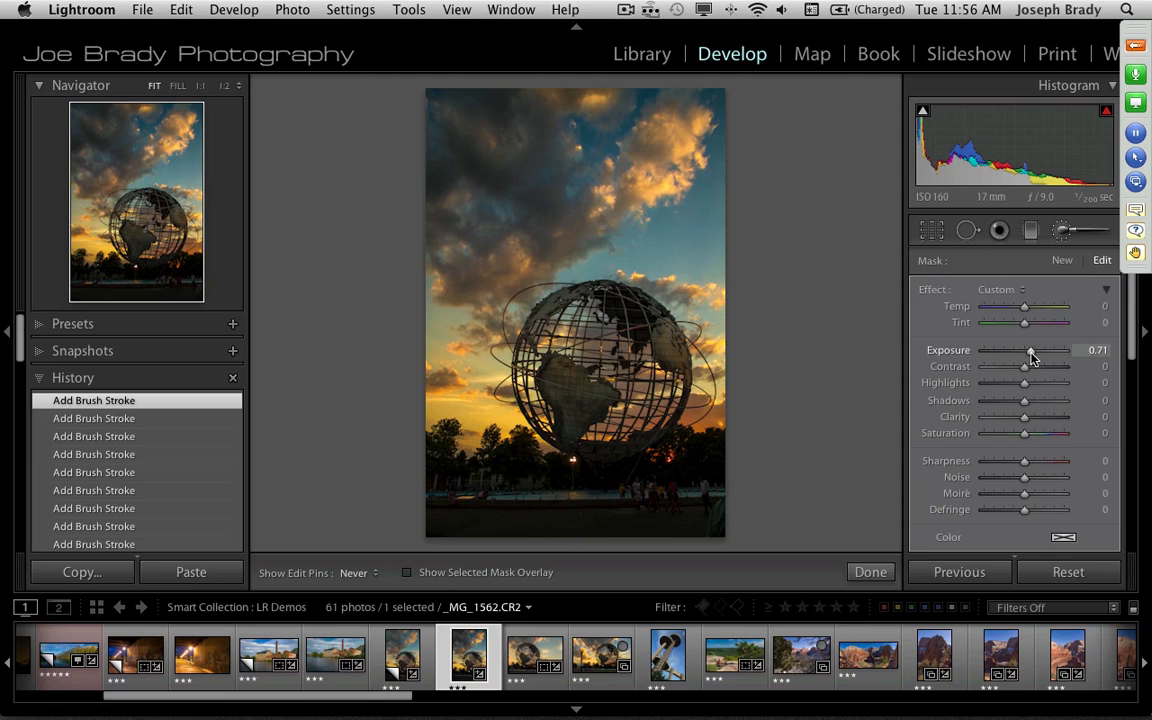
drag(1034, 357, 1036, 357)
drag(1033, 358, 1033, 358)
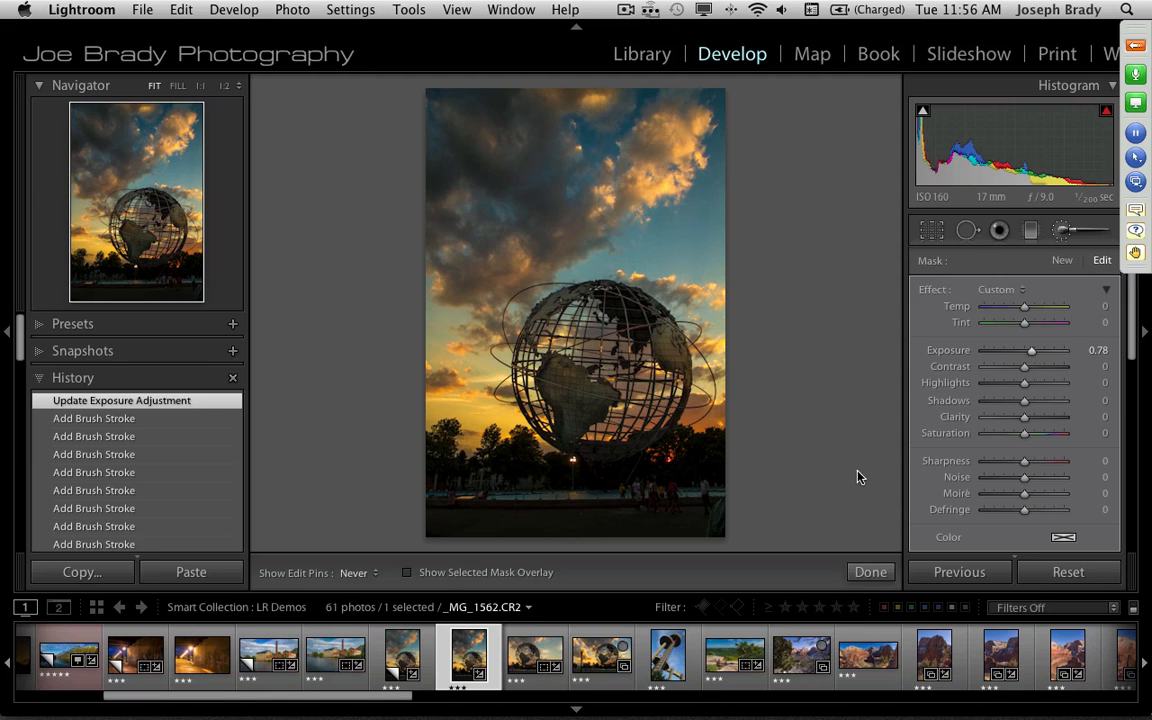
Compare the globe photo's before and after versions side by side with panels hidden and lights out, and return to the single-photo view
key(shift+Tab)
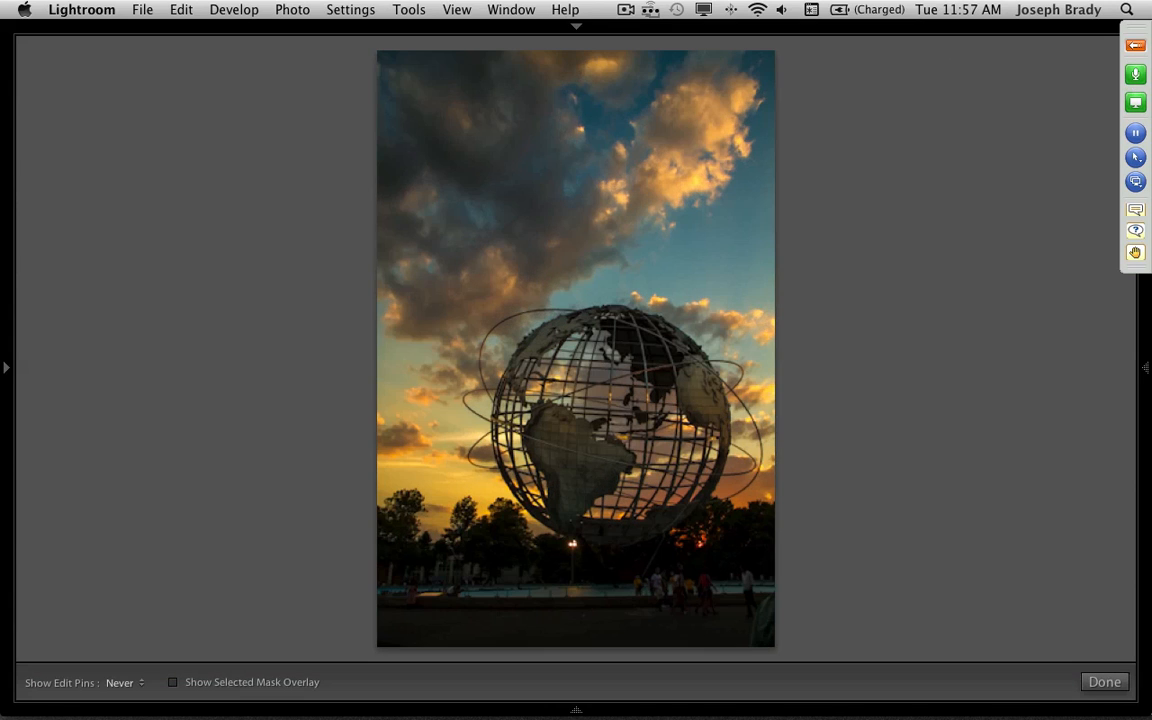
key(y)
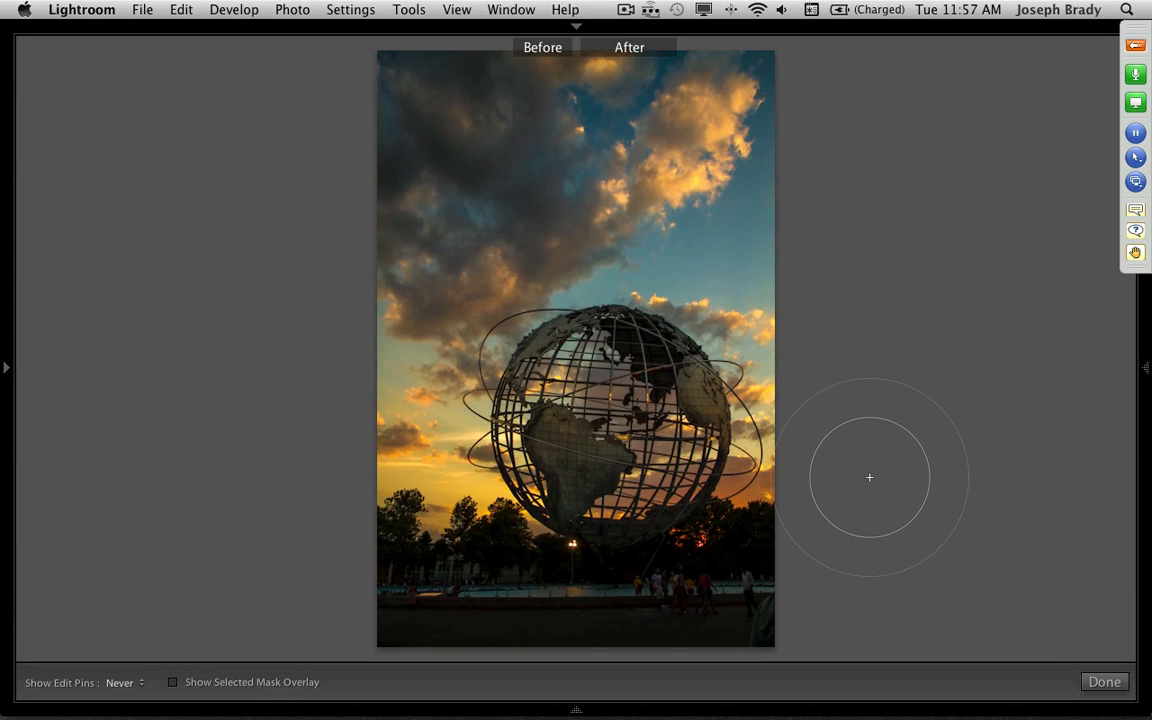
key(l)
key(l)
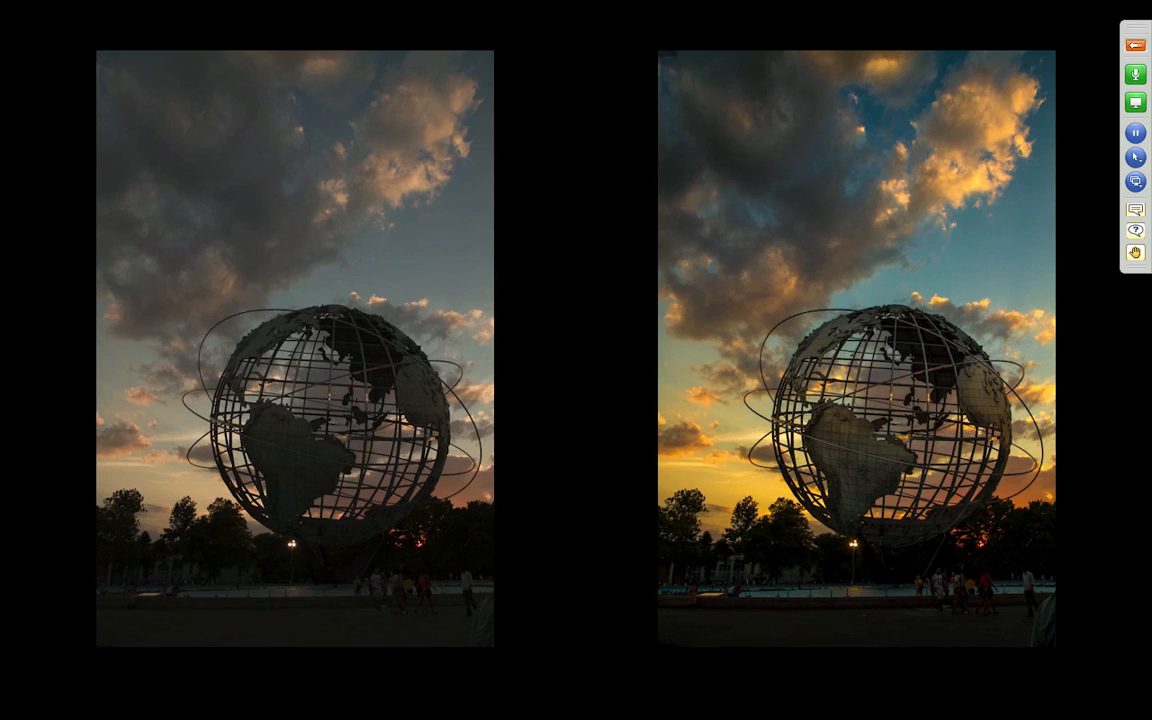
key(shift+Tab)
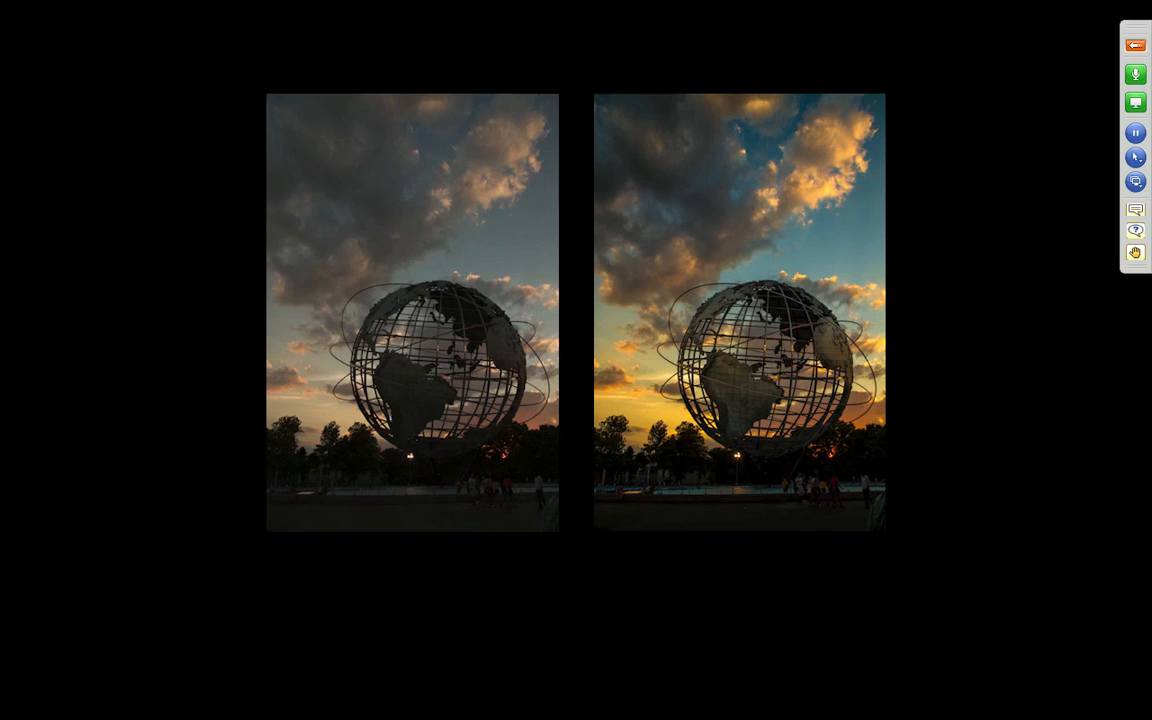
key(l)
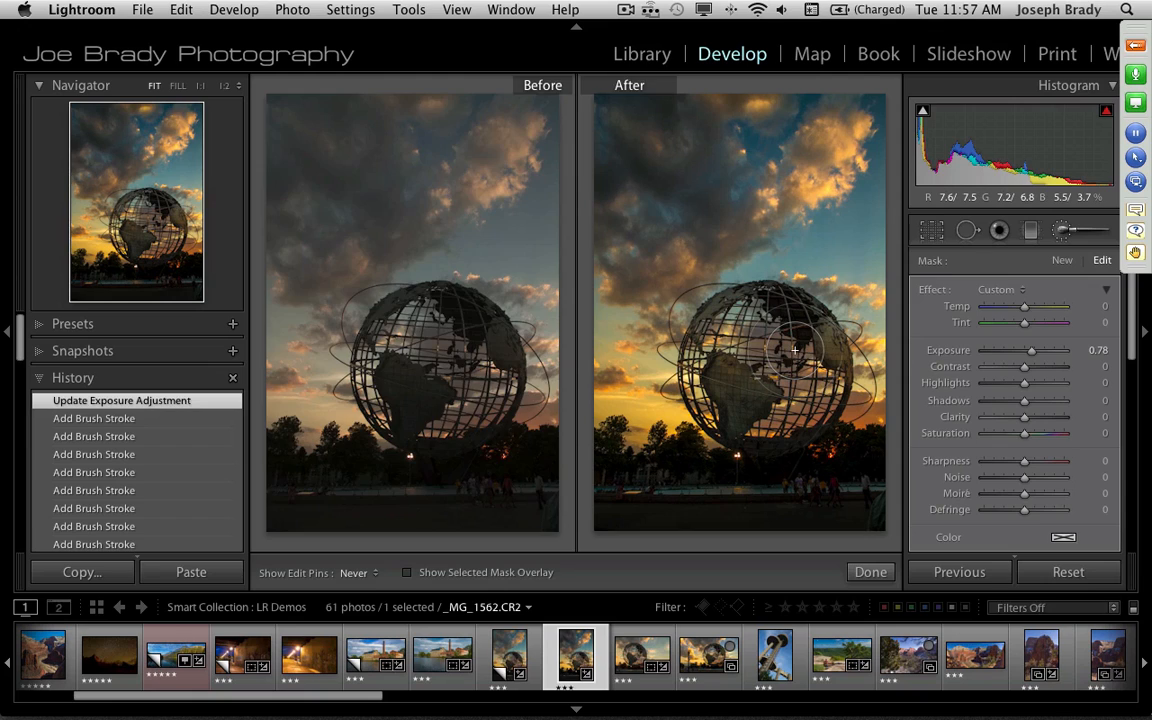
key(y)
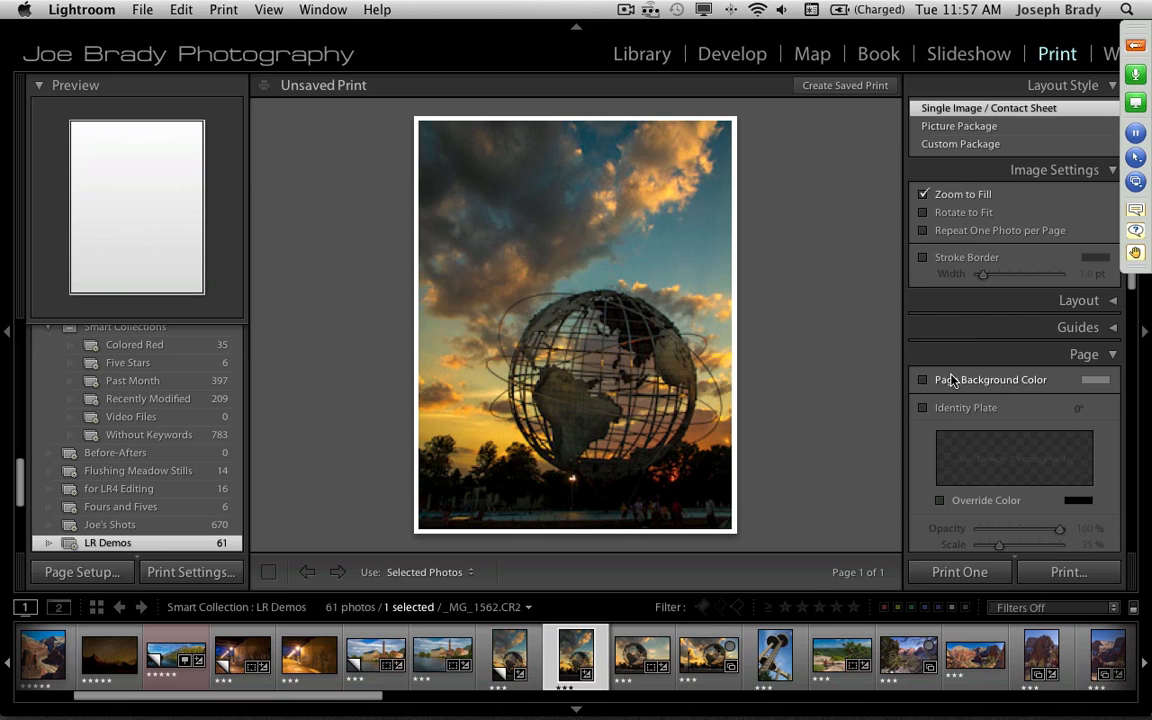
In the Print module, collapse the Page and Image Settings sections and view the print job's output destination options
click(1113, 356)
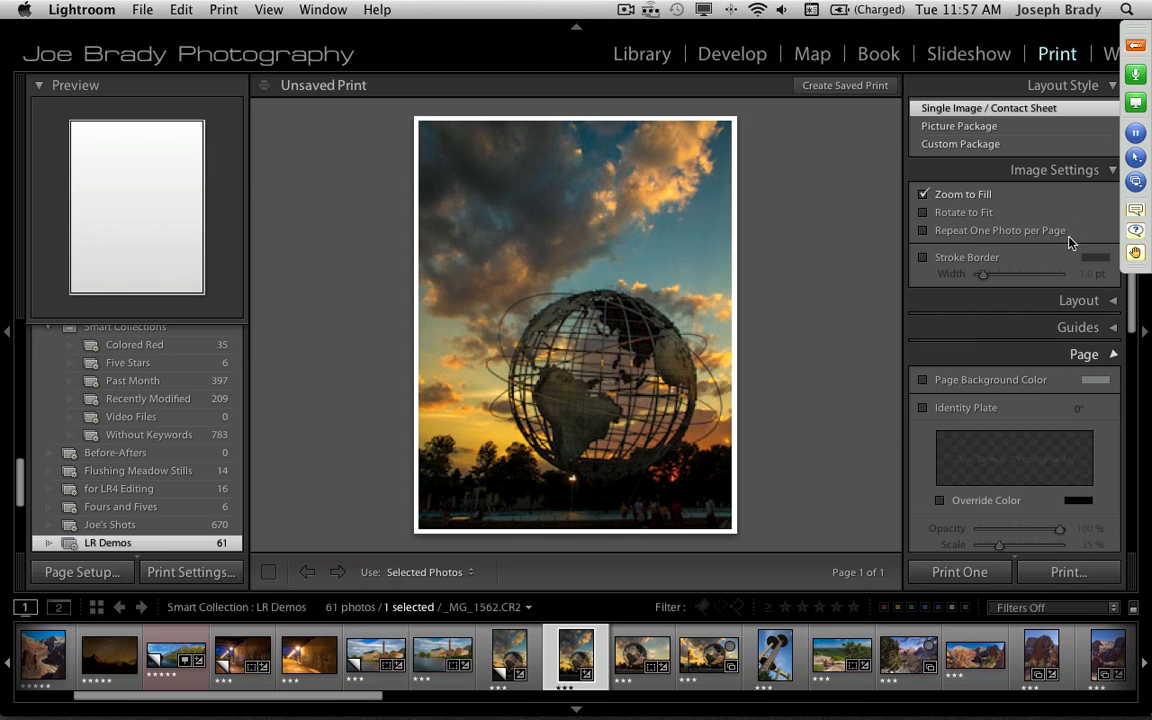
click(1112, 172)
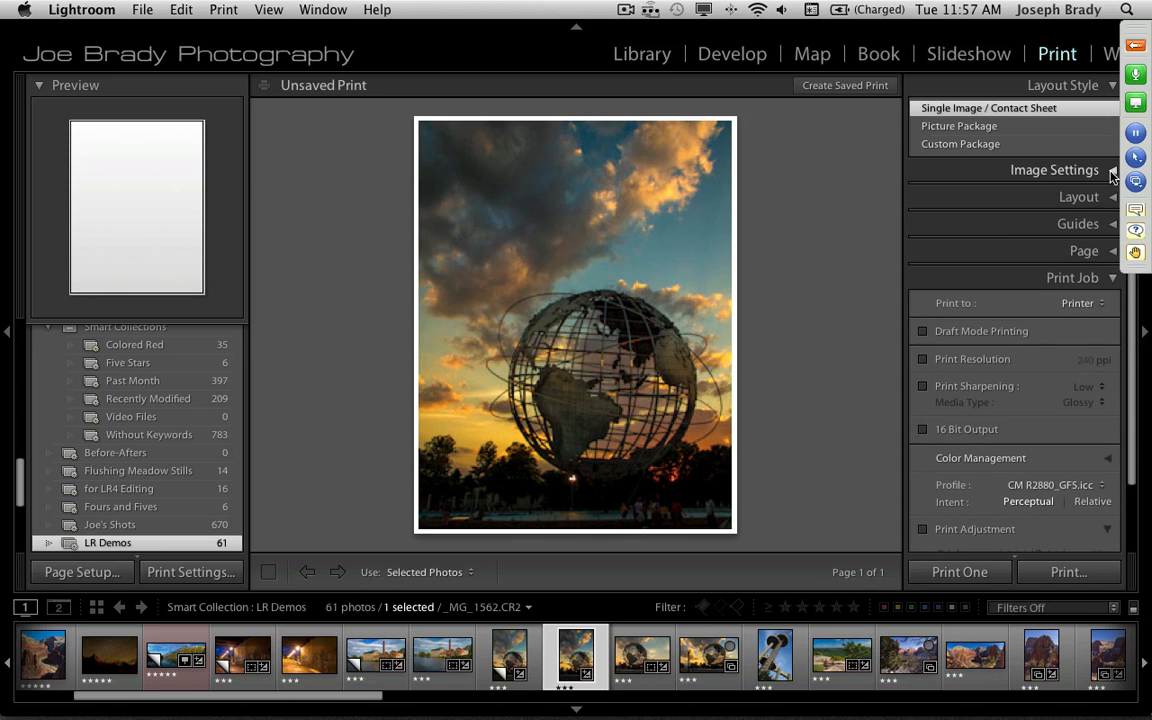
click(1088, 304)
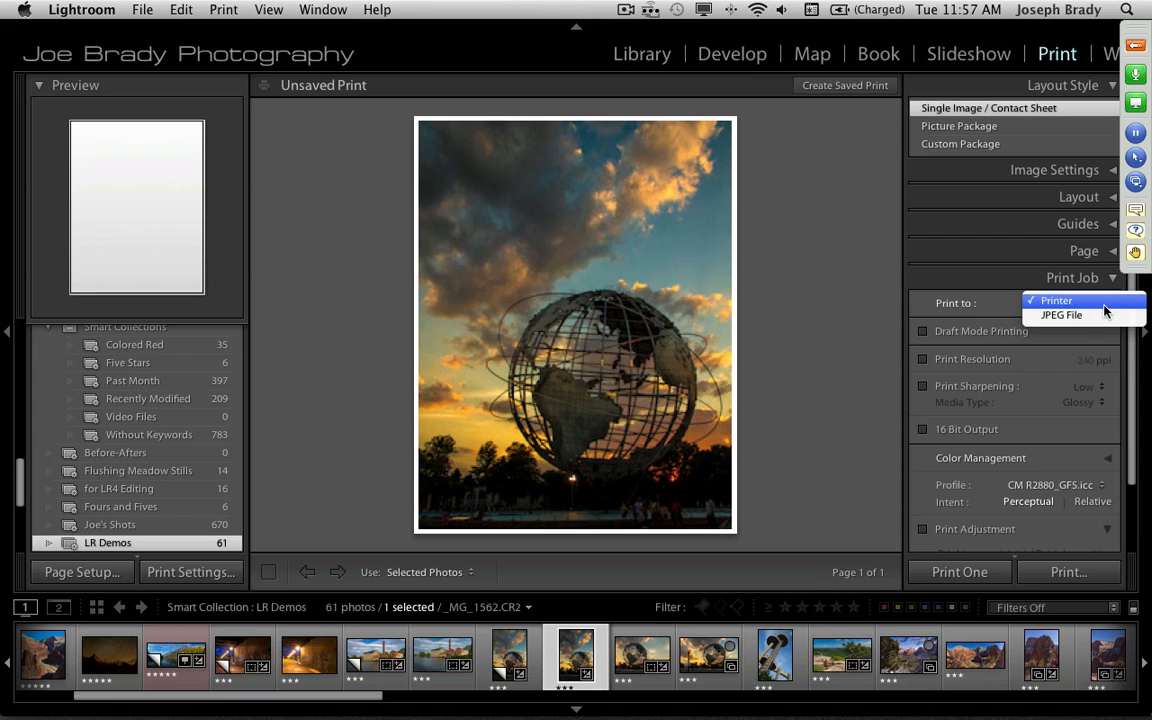
click(936, 267)
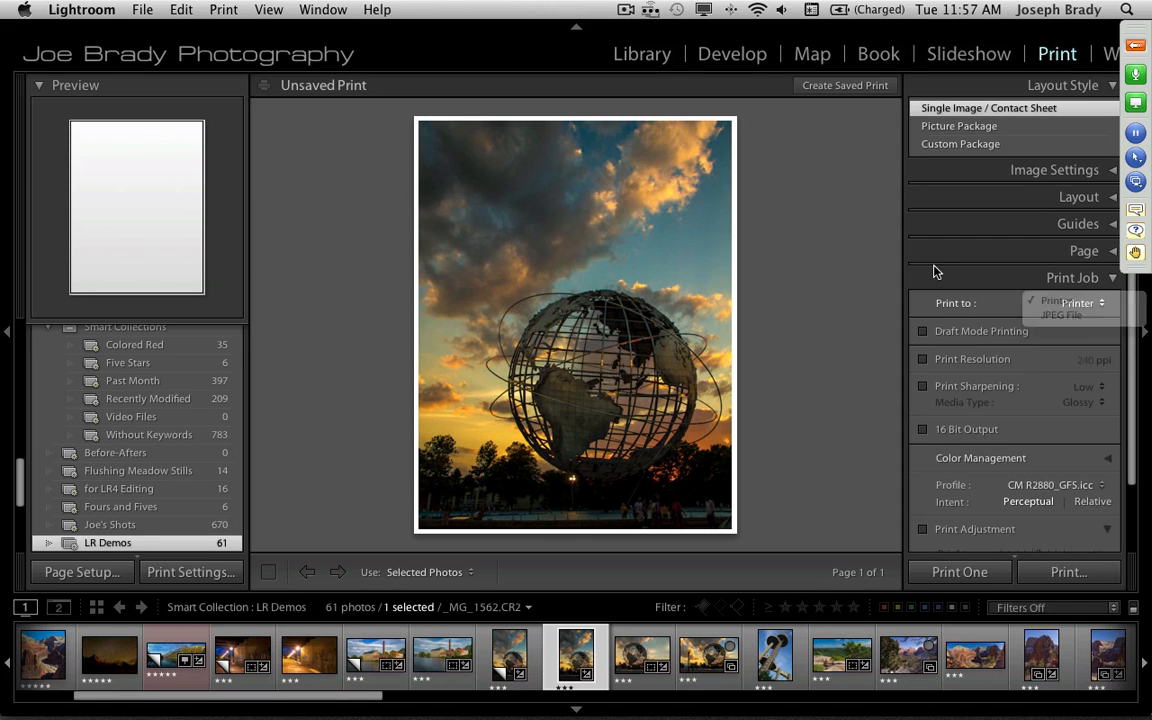
Set the print job's colour profile to CM R2880_Ilford Galerie Pearl.icc and enable 16 Bit Output
scroll(1133, 516, down, 3)
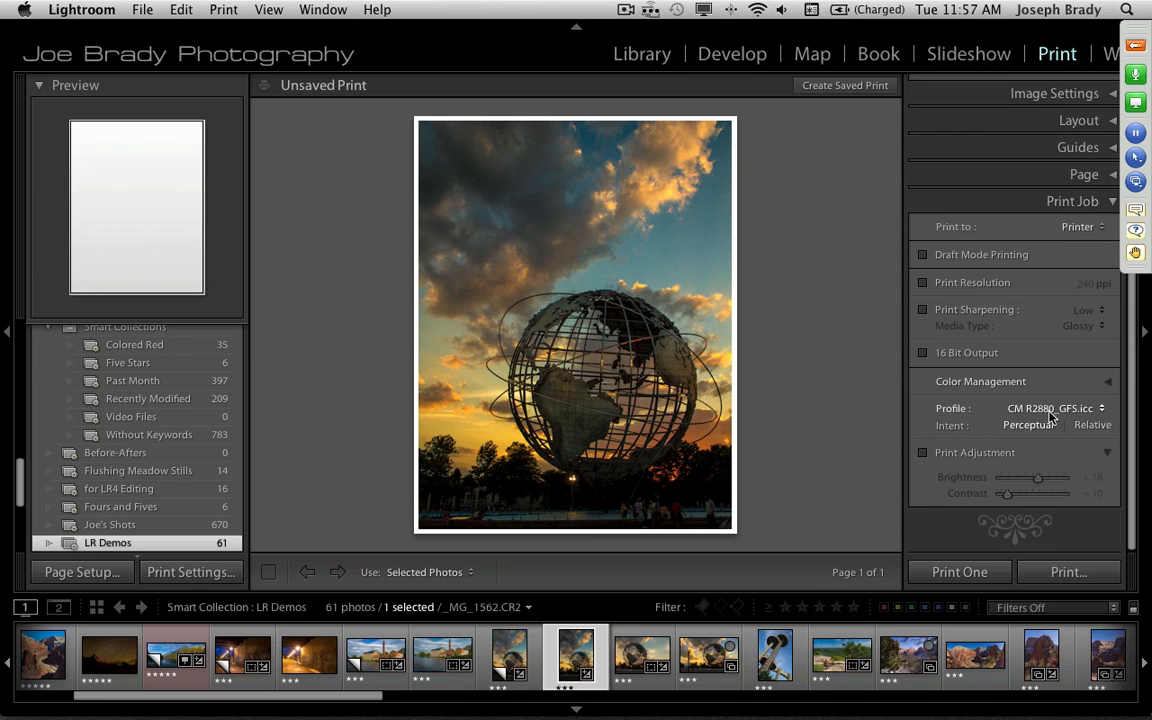
click(1090, 409)
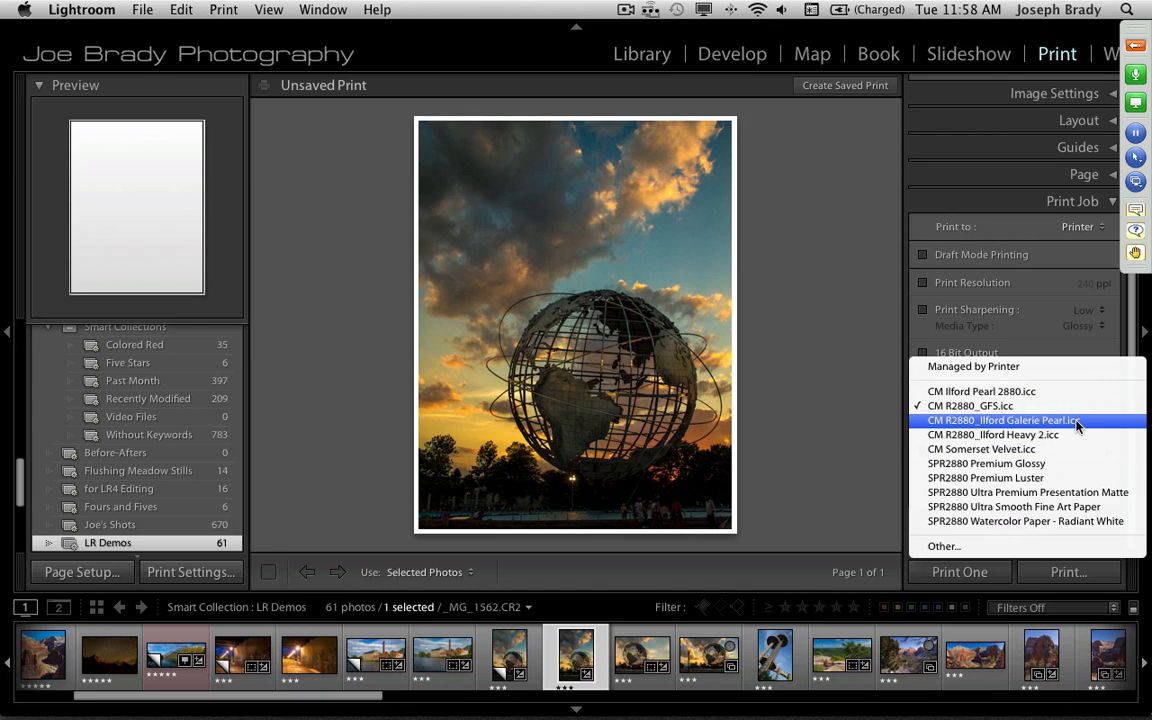
click(1077, 421)
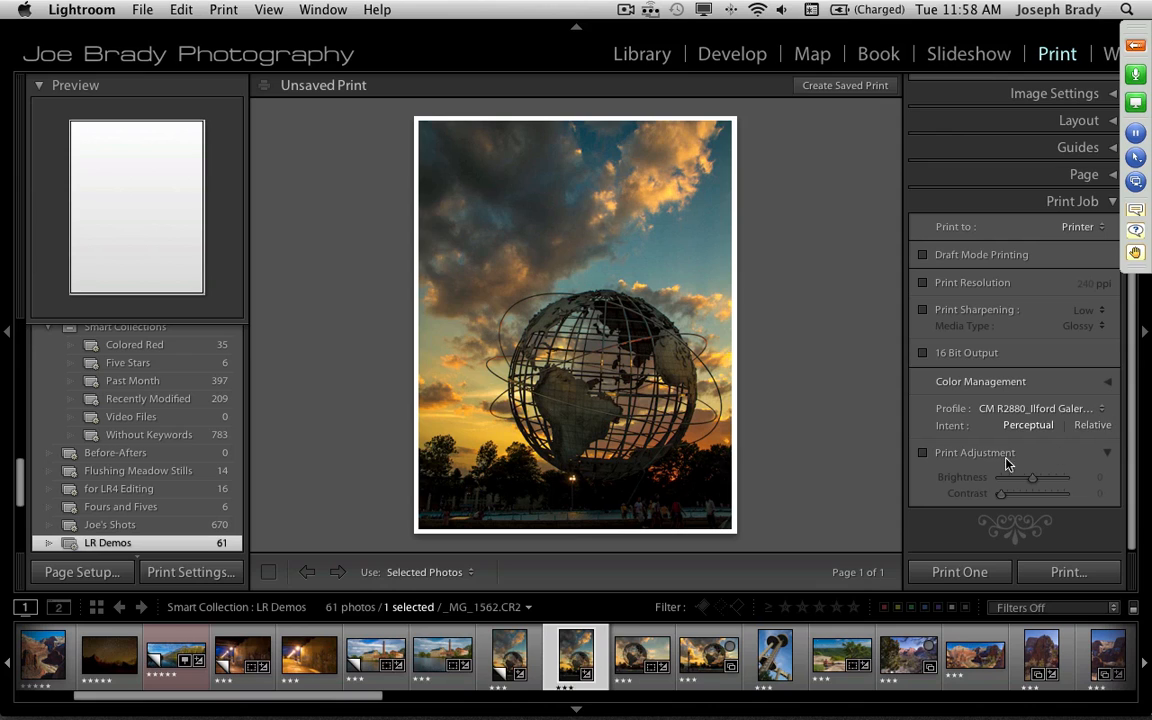
click(923, 352)
scroll(1128, 345, up, 2)
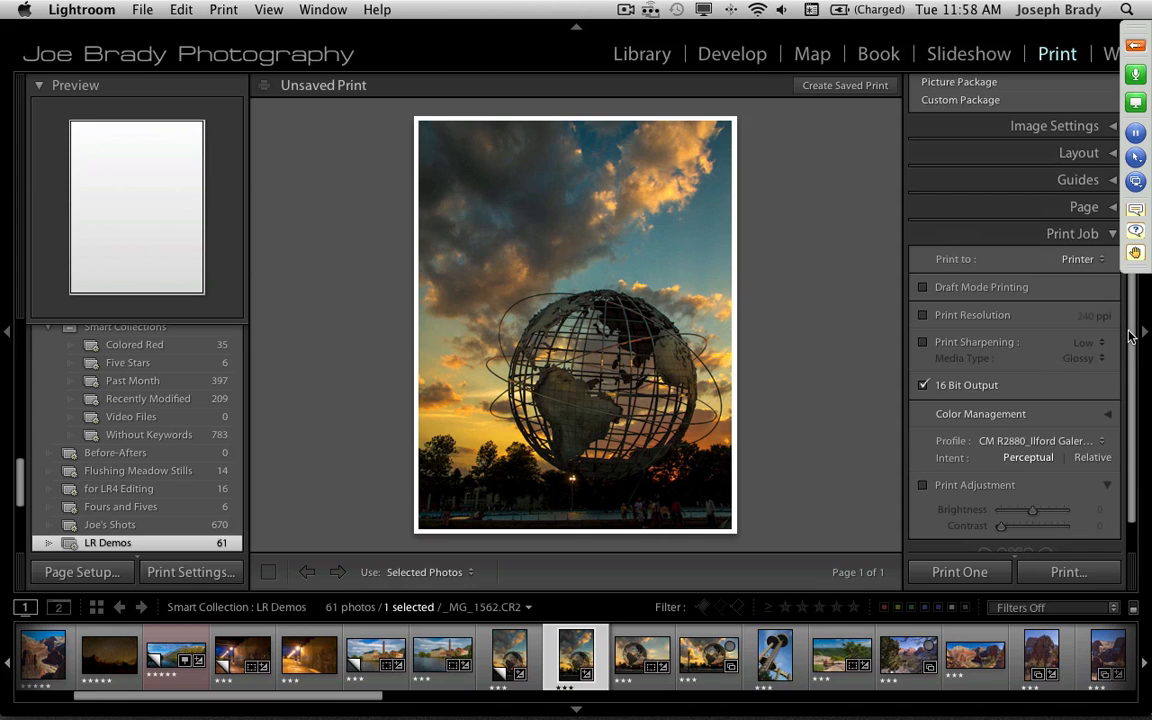
scroll(1130, 337, up, 2)
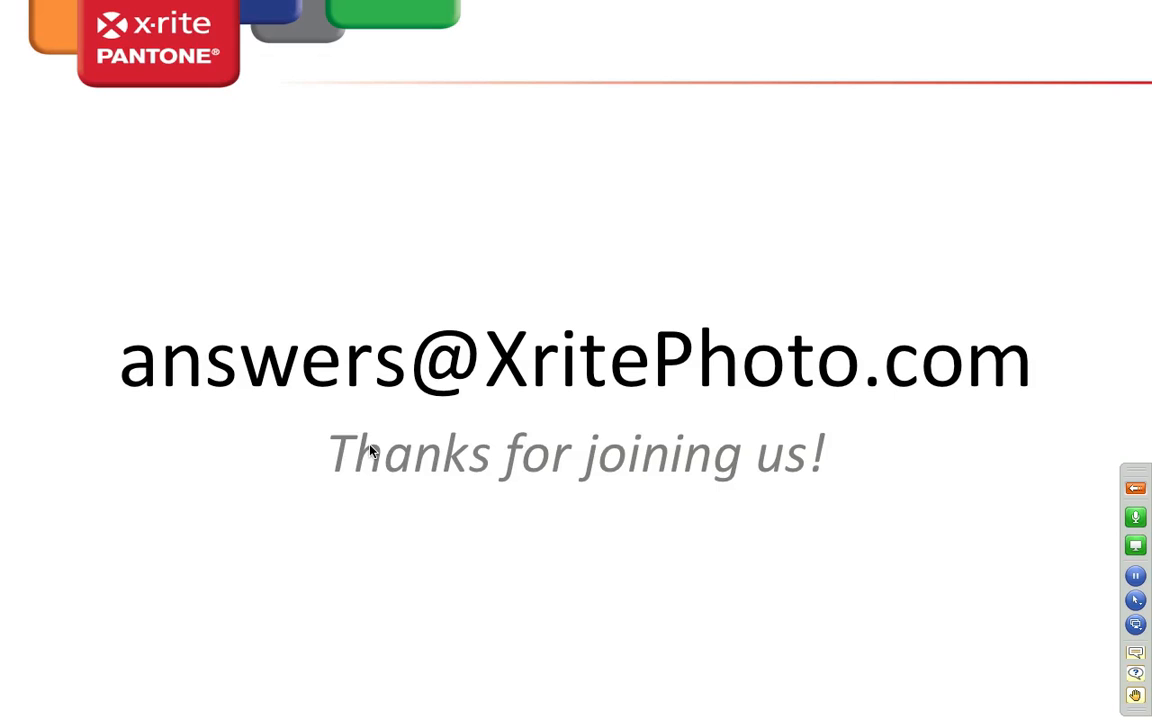